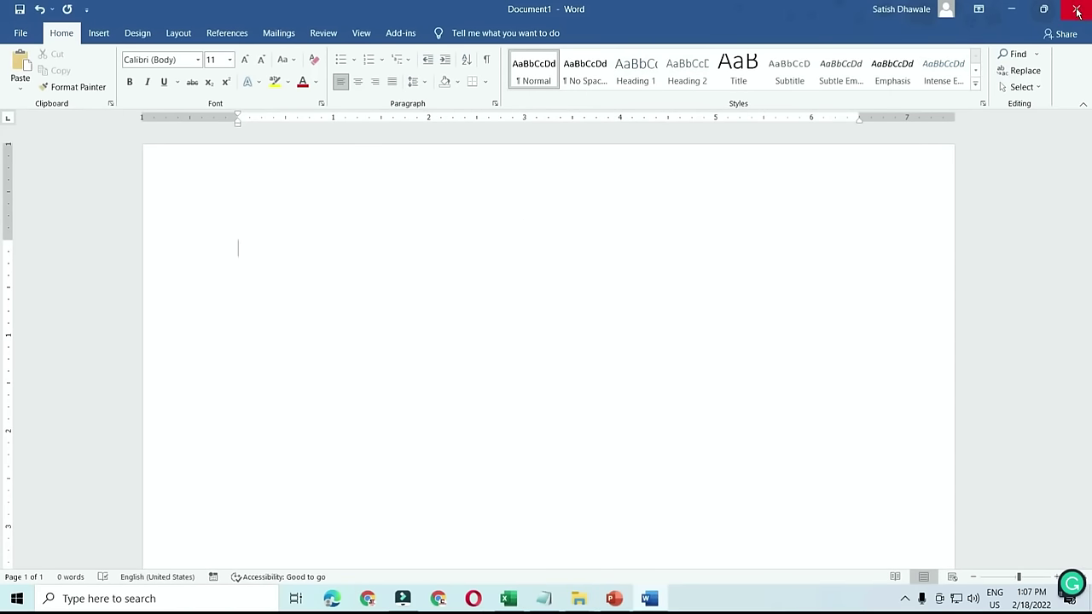
# Cancel Word's save-changes prompt with Esc so Document1 stays open, then switch to PowerPoint
pyautogui.click(1076, 10)
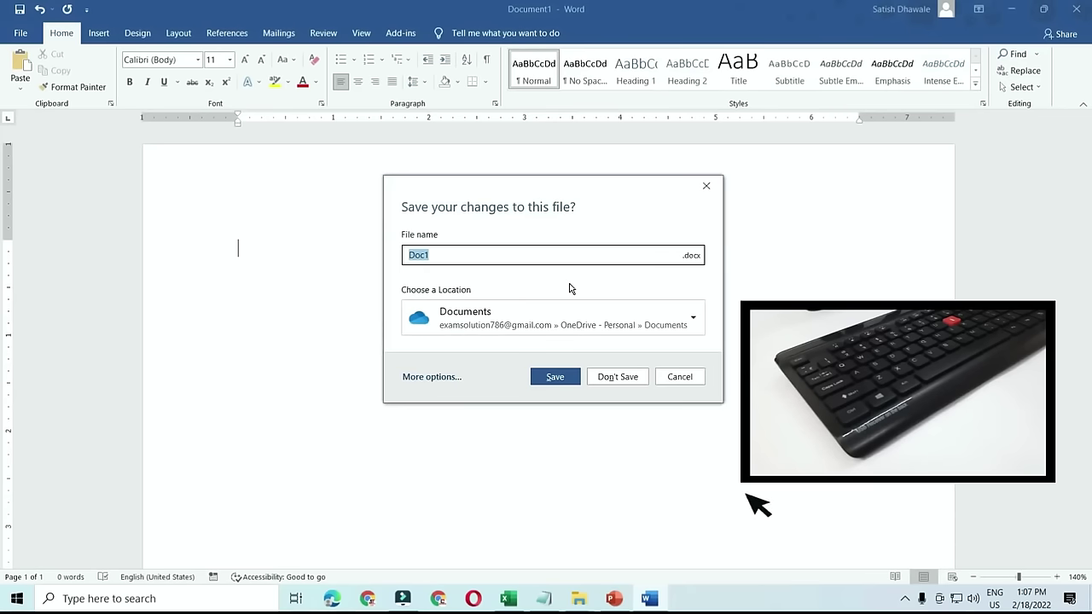
pyautogui.press('Escape')
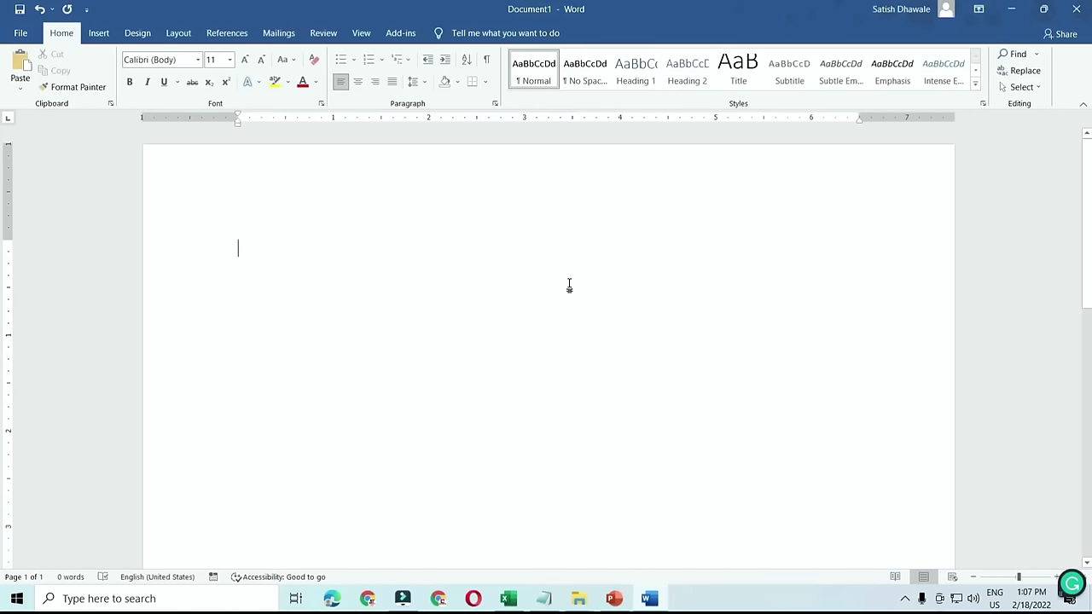
pyautogui.click(614, 598)
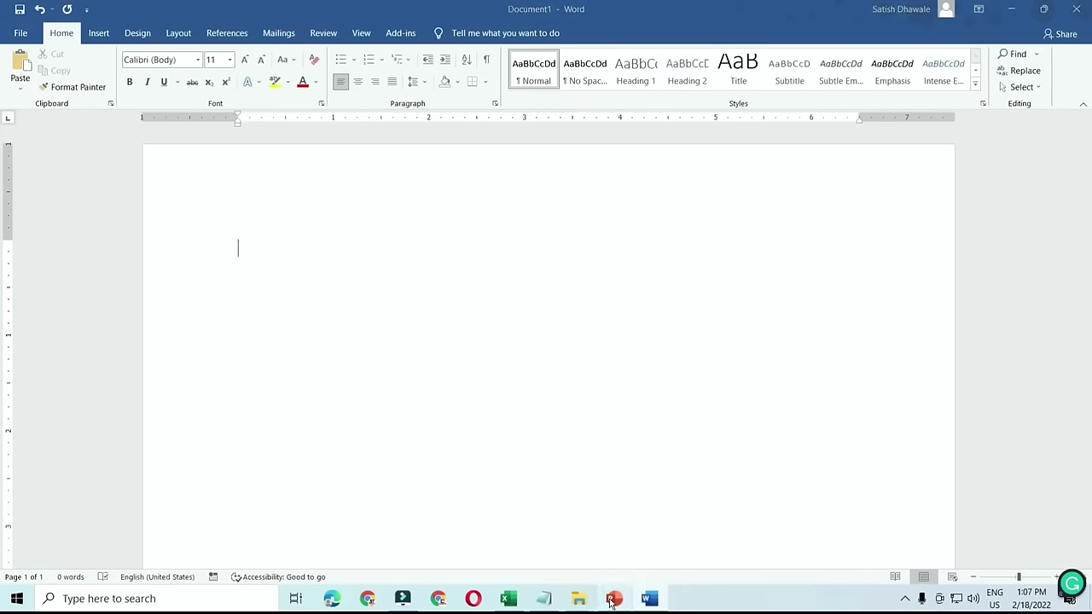
# Run the slide show with F5, exit it with Esc, and minimize PowerPoint and Word
pyautogui.press('F5')
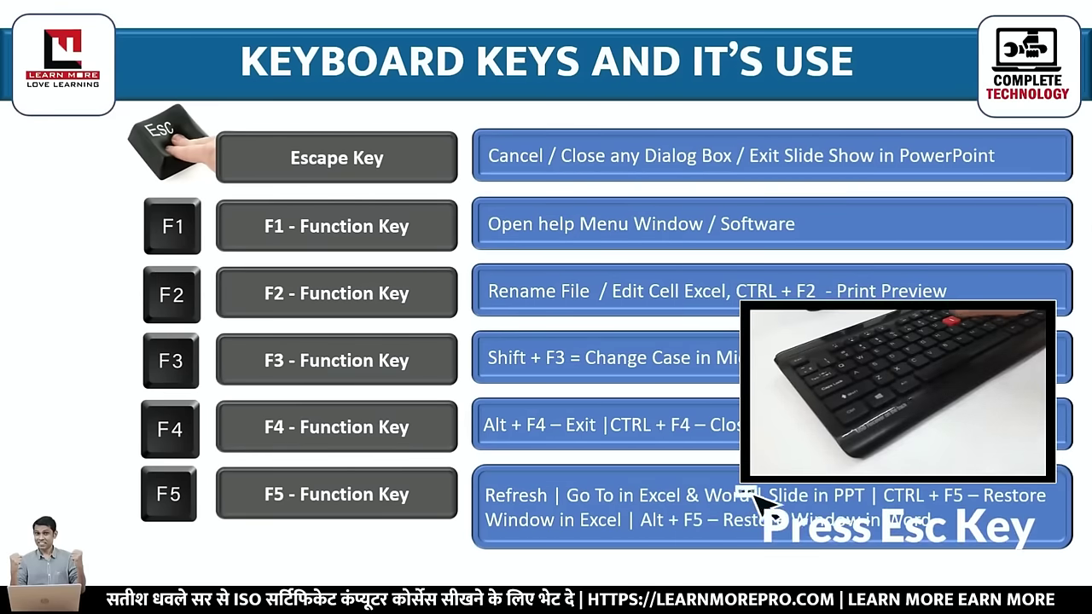
pyautogui.press('Escape')
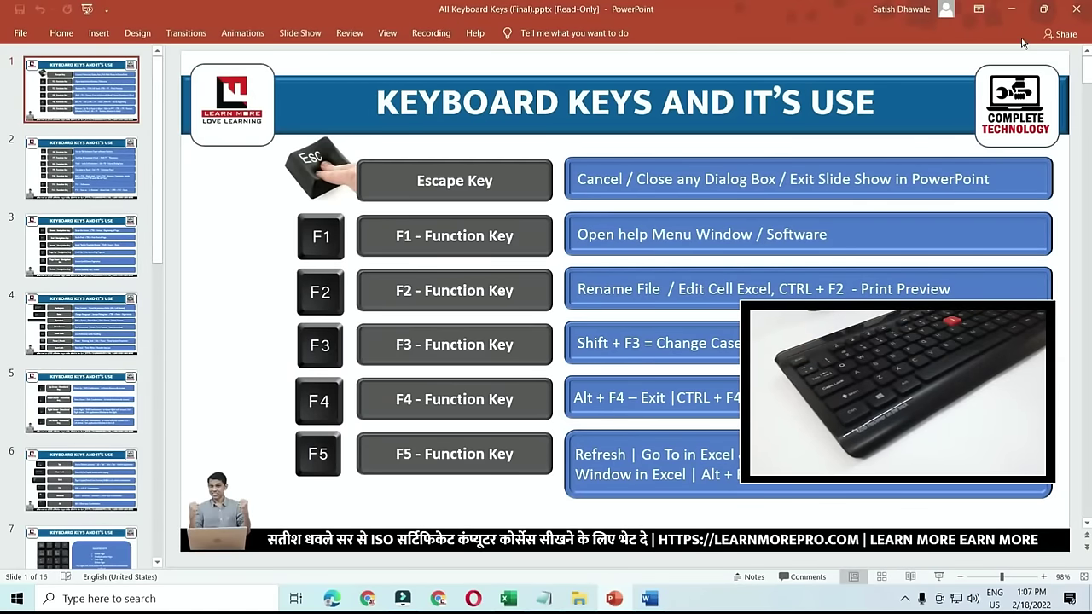
pyautogui.click(1015, 12)
pyautogui.click(1015, 13)
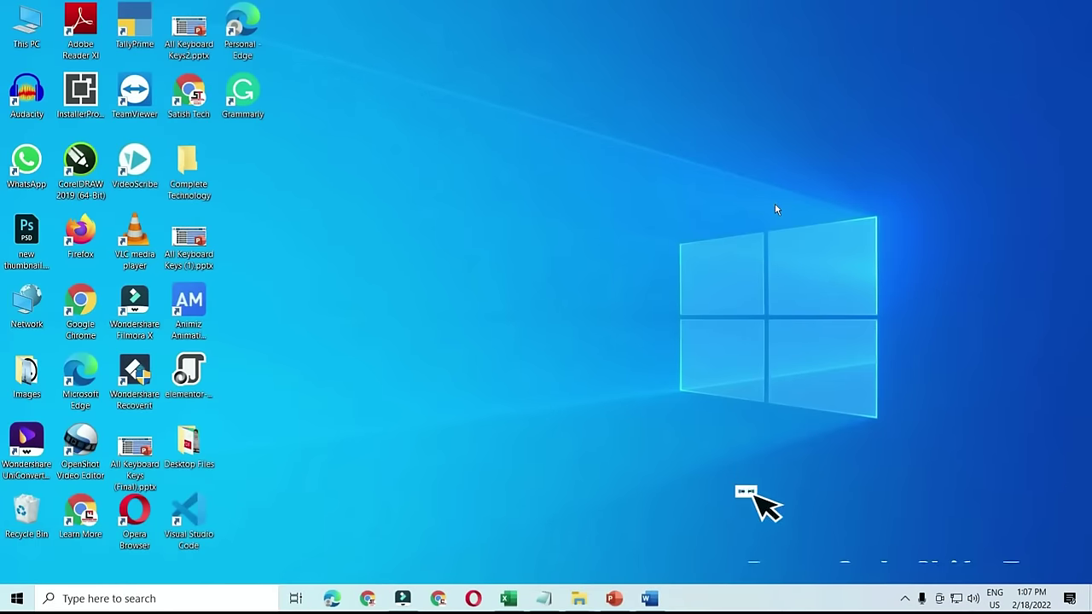
pyautogui.hotkey('ctrl', 'shift', 'Escape')
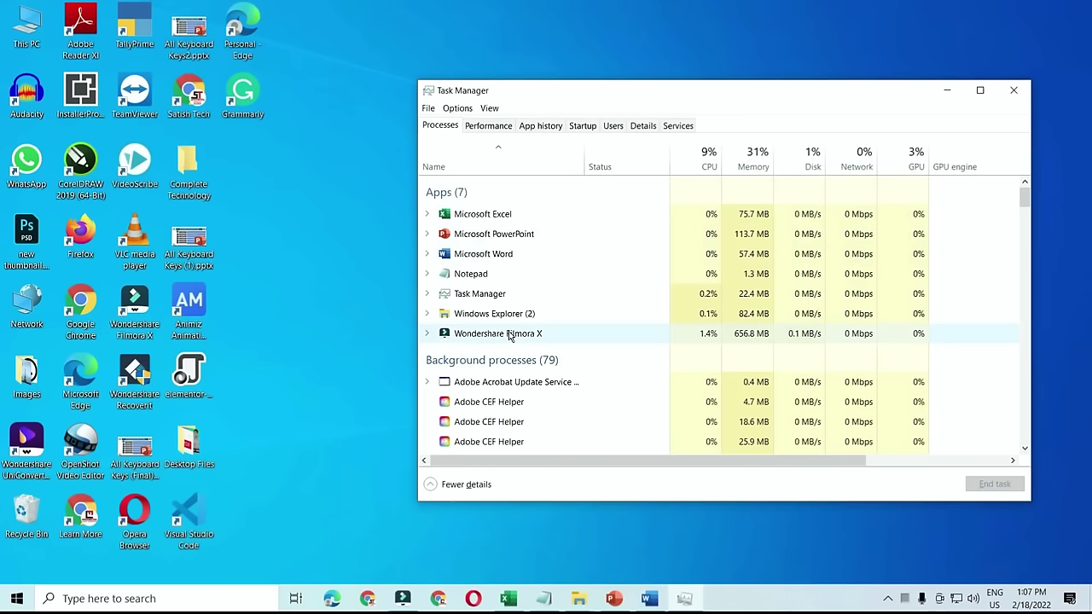
pyautogui.click(1012, 91)
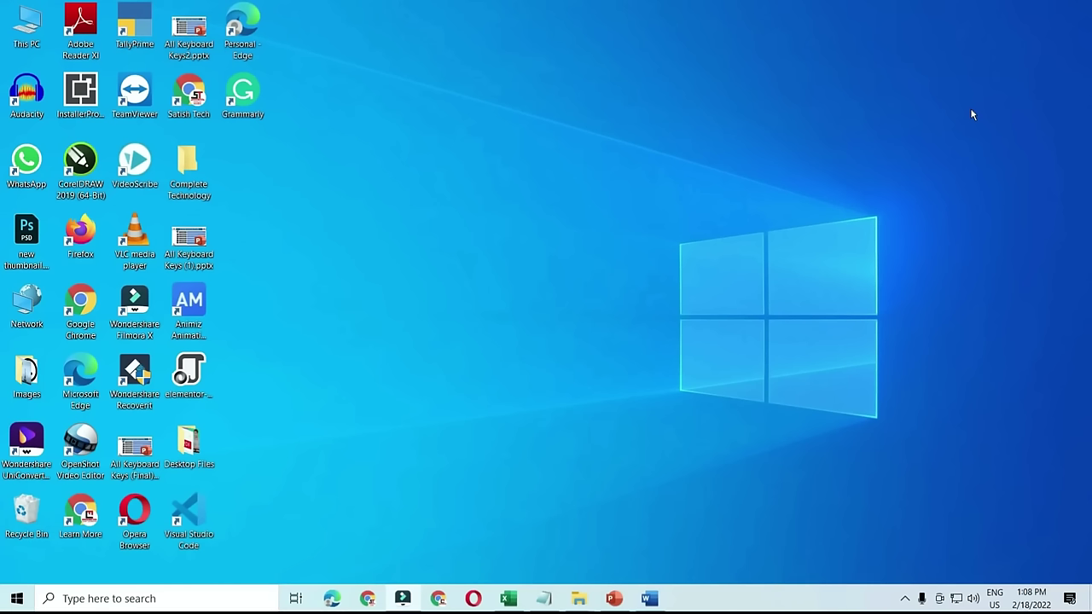
pyautogui.click(828, 191)
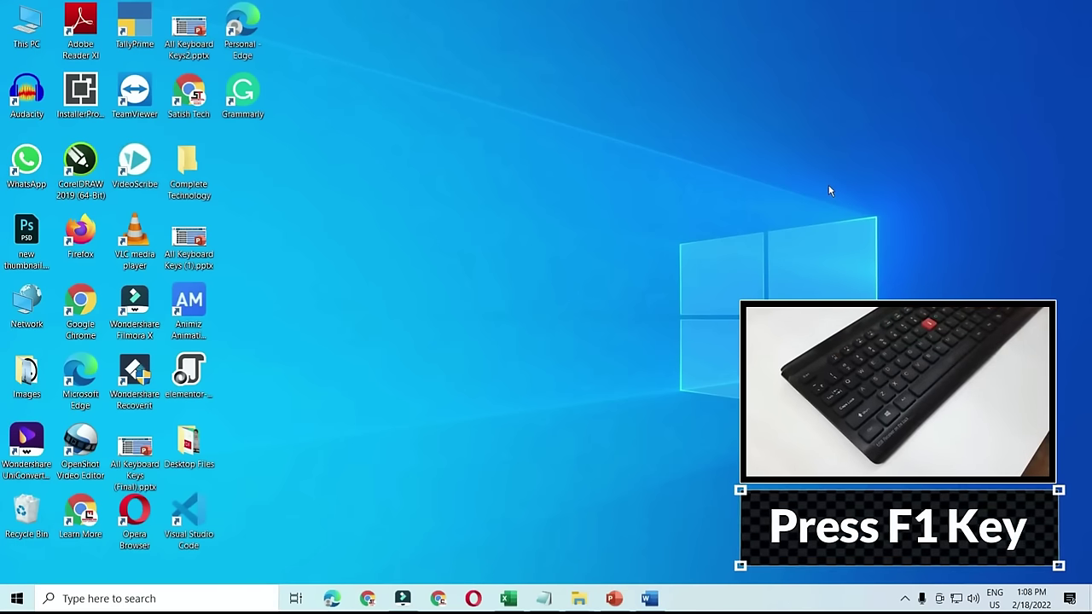
pyautogui.press('F1')
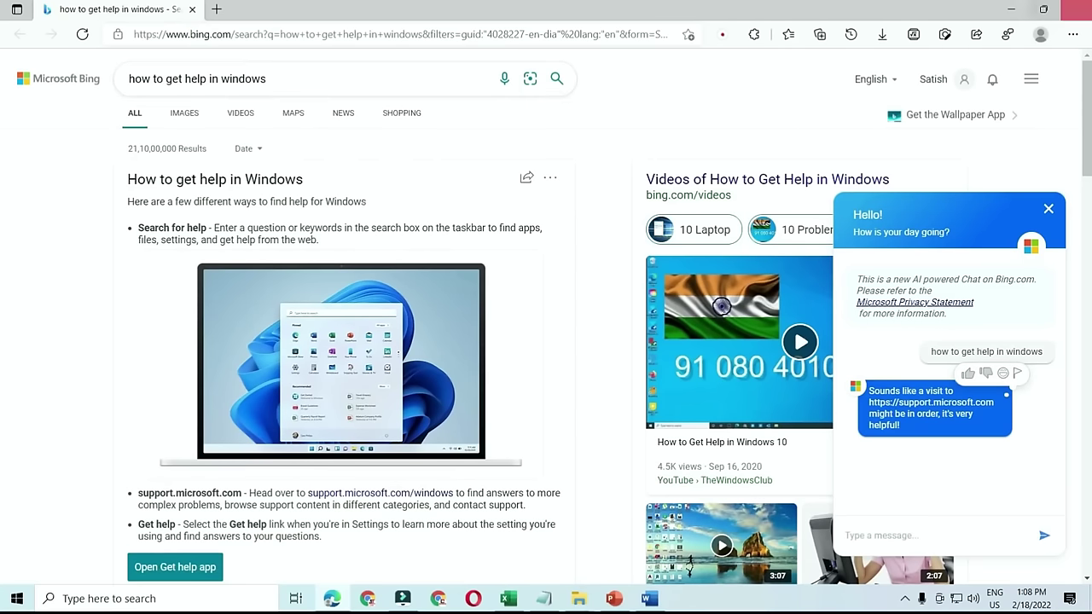
pyautogui.click(1080, 9)
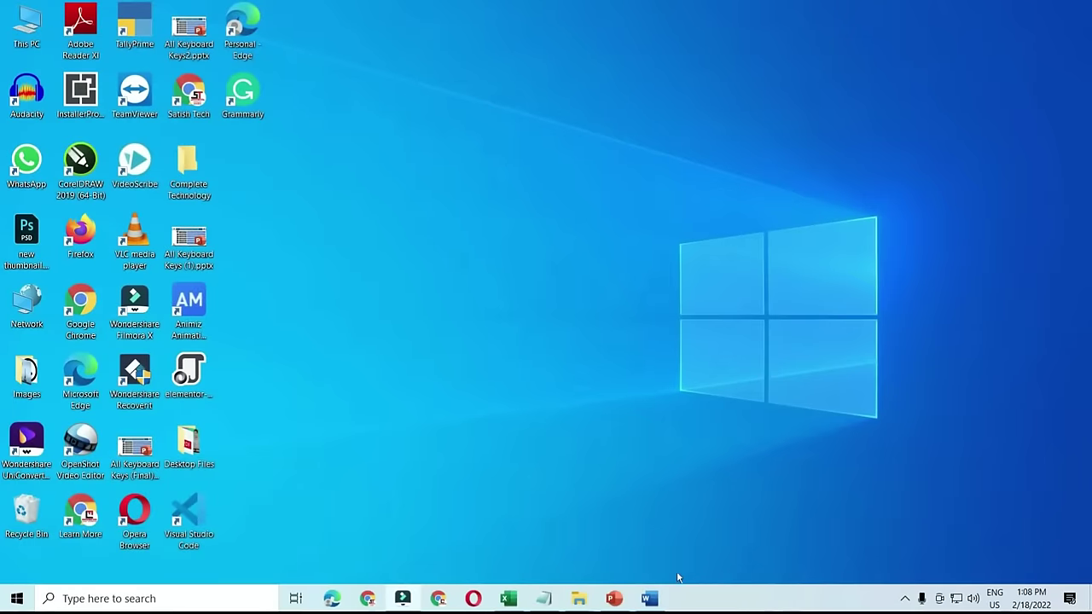
# Restore Word's Document1, open the Help pane with F1, then close it with Esc
pyautogui.click(650, 598)
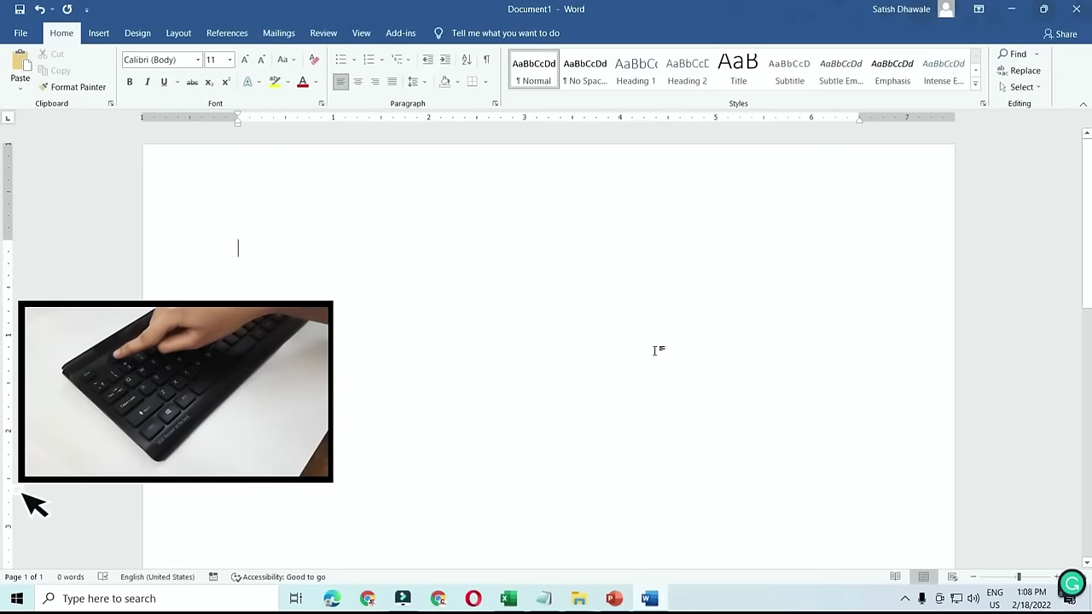
pyautogui.press('F1')
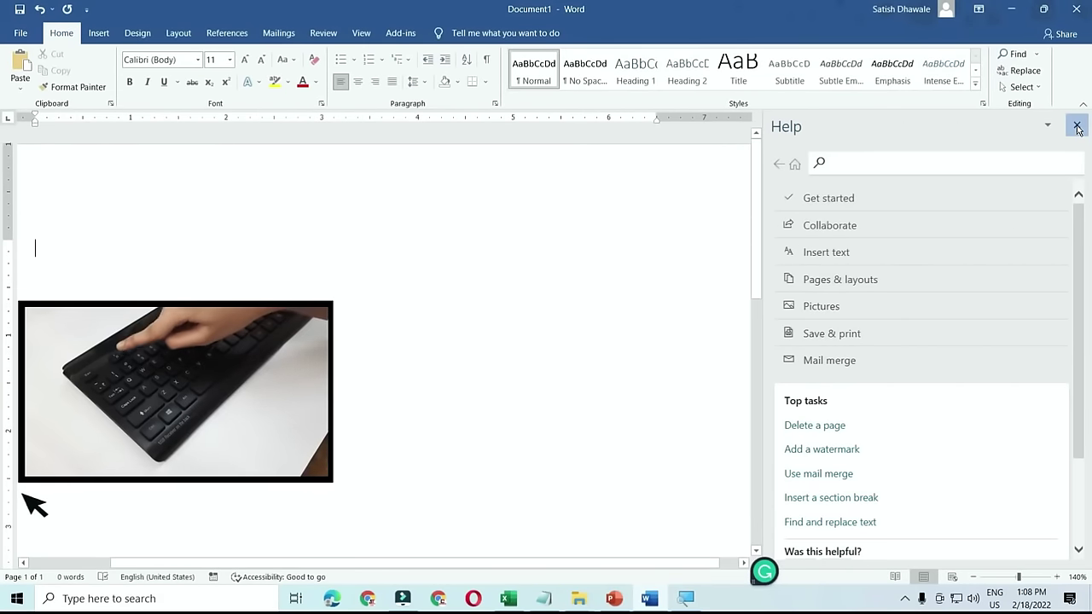
pyautogui.press('Escape')
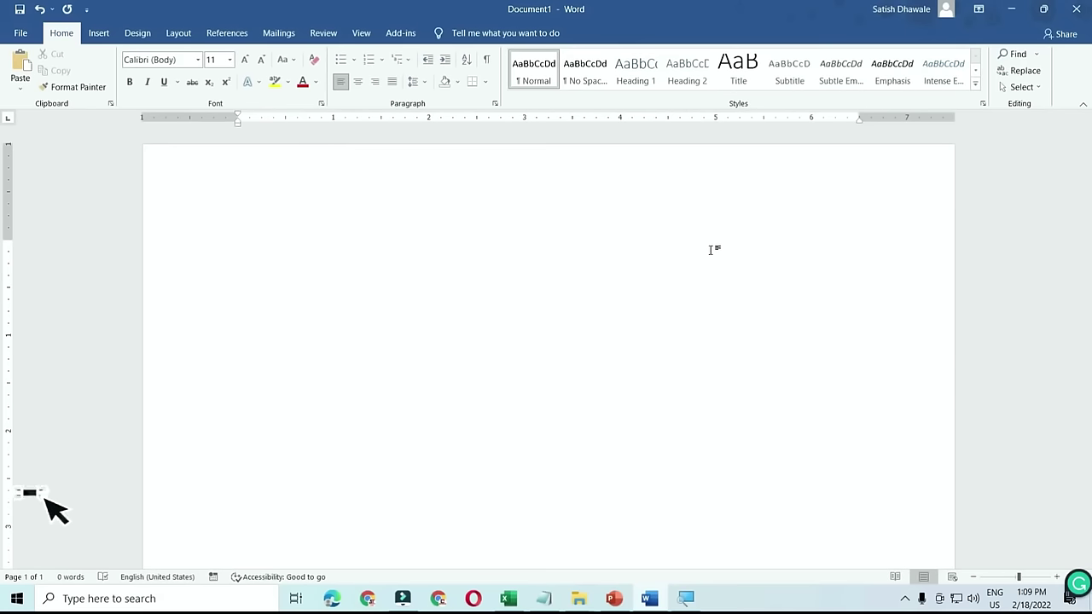
pyautogui.hotkey('ctrl', 'F1')
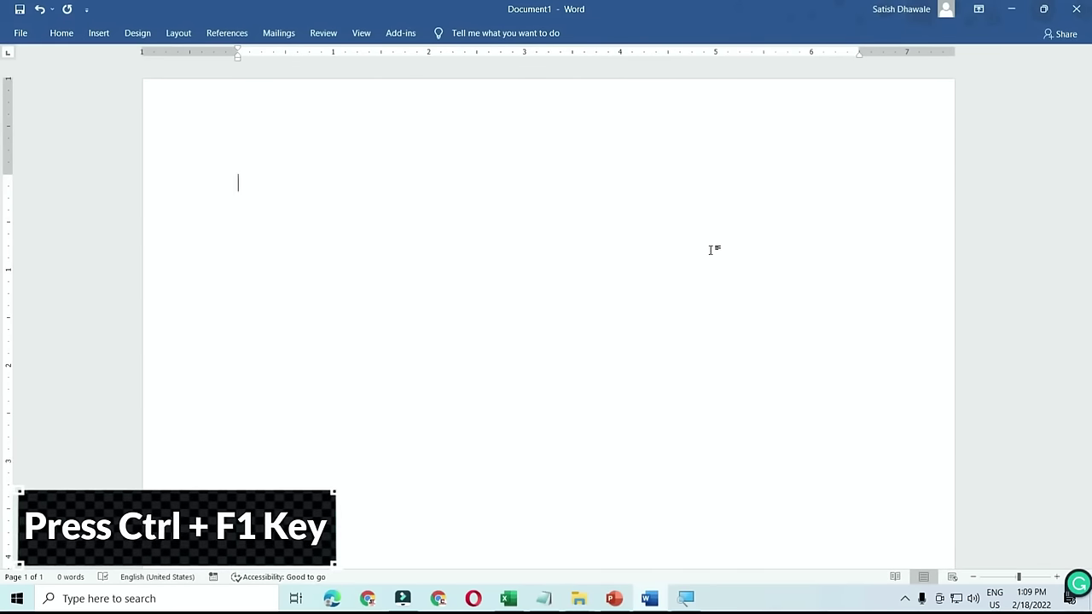
pyautogui.hotkey('ctrl', 'F1')
pyautogui.hotkey('ctrl', 'F1')
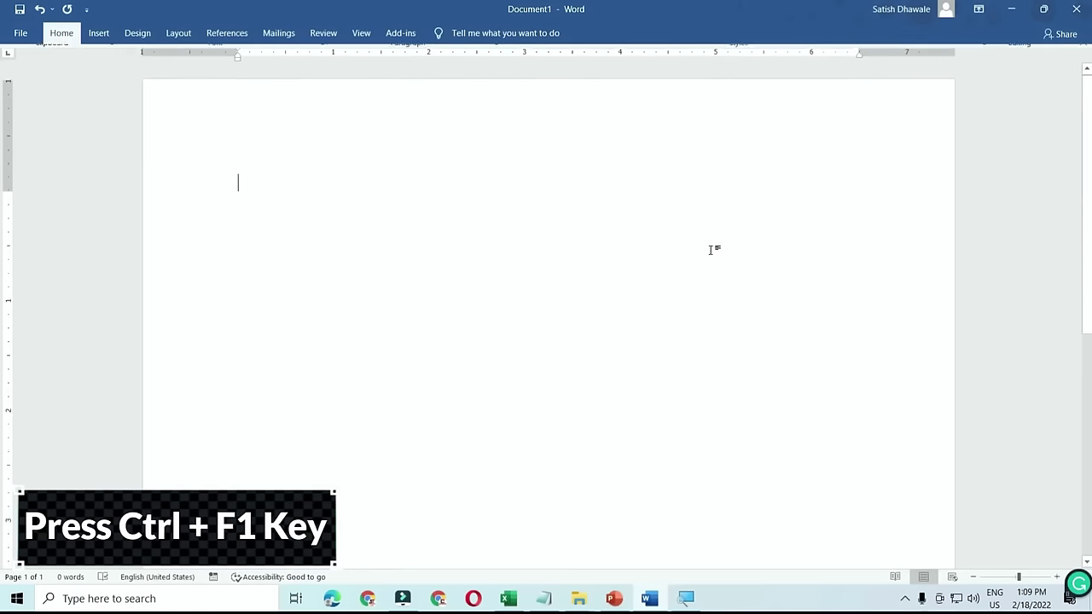
pyautogui.hotkey('ctrl', 'F1')
pyautogui.hotkey('ctrl', 'F1')
pyautogui.hotkey('ctrl', 'F1')
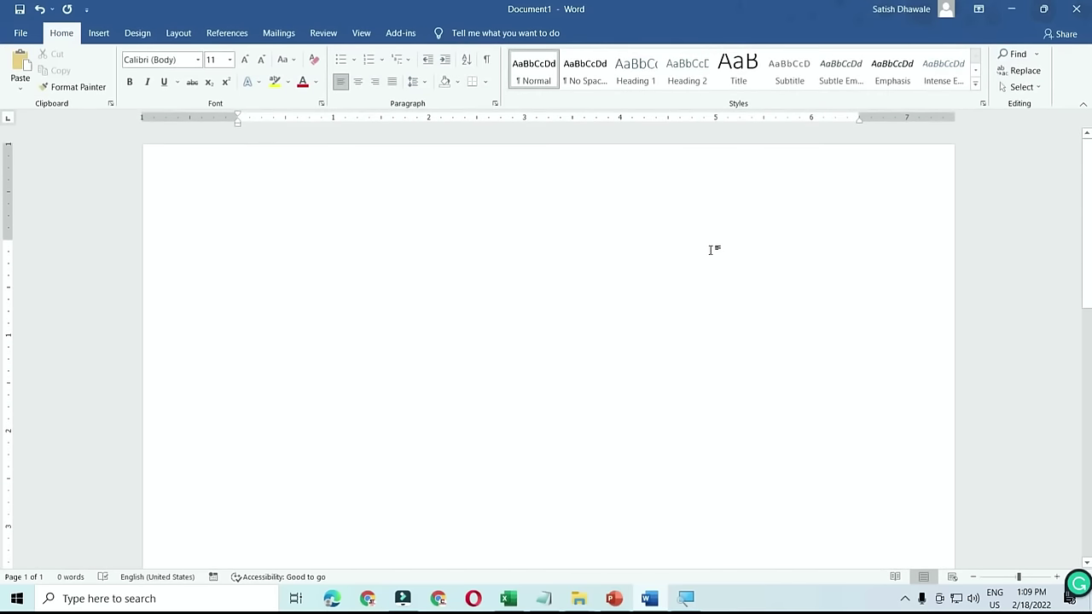
pyautogui.hotkey('ctrl', 'F1')
pyautogui.hotkey('ctrl', 'F1')
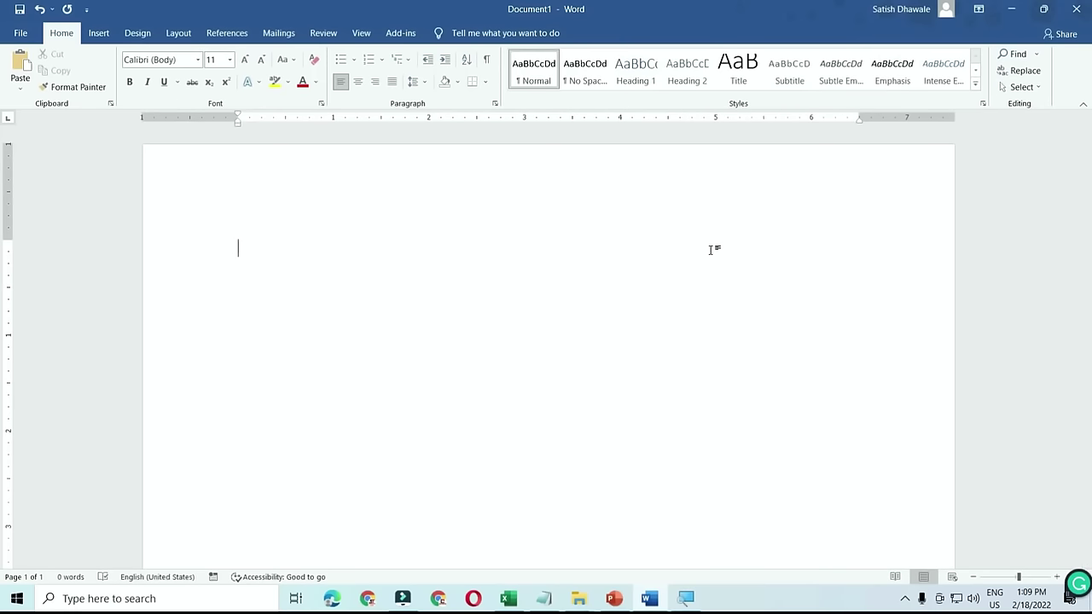
pyautogui.hotkey('ctrl', 'F1')
pyautogui.hotkey('ctrl', 'F1')
pyautogui.hotkey('ctrl', 'F1')
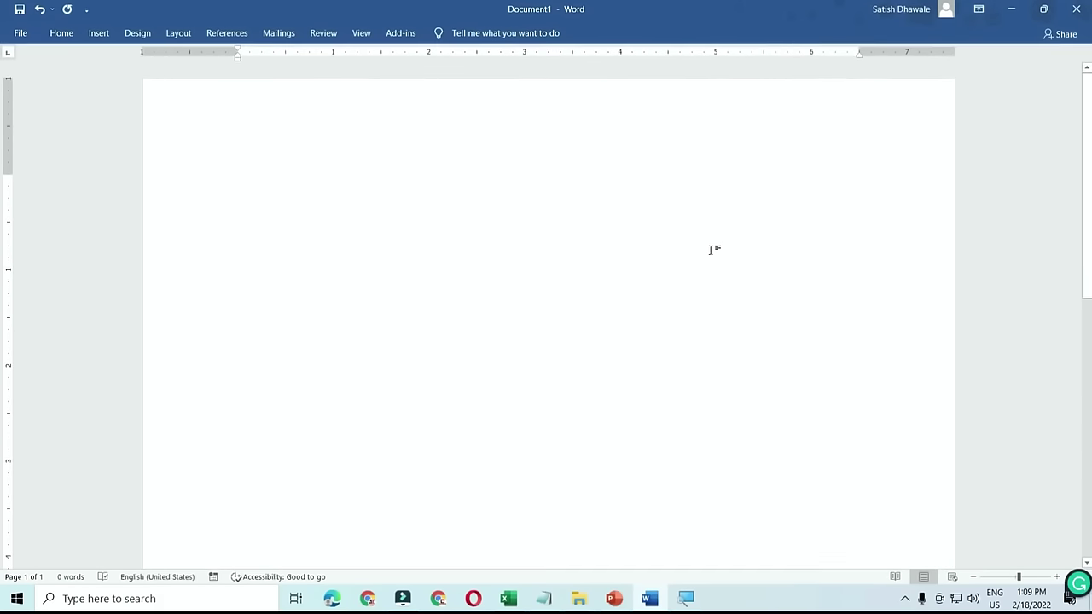
pyautogui.hotkey('ctrl', 'F1')
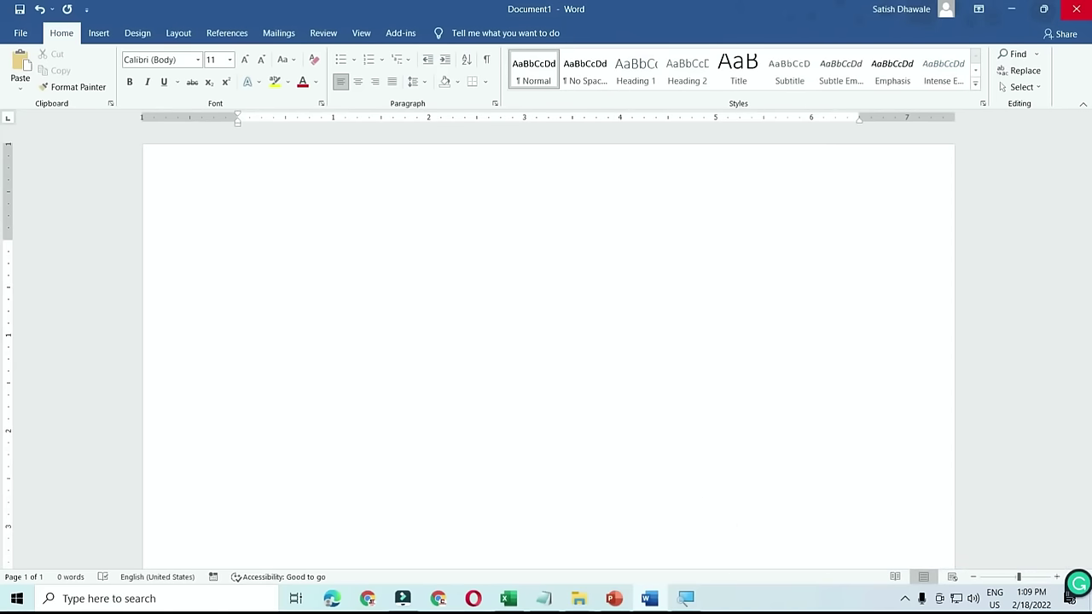
# Use F2 to rename the Complete Technology desktop folder to 'LEARN MORE'
pyautogui.click(1014, 10)
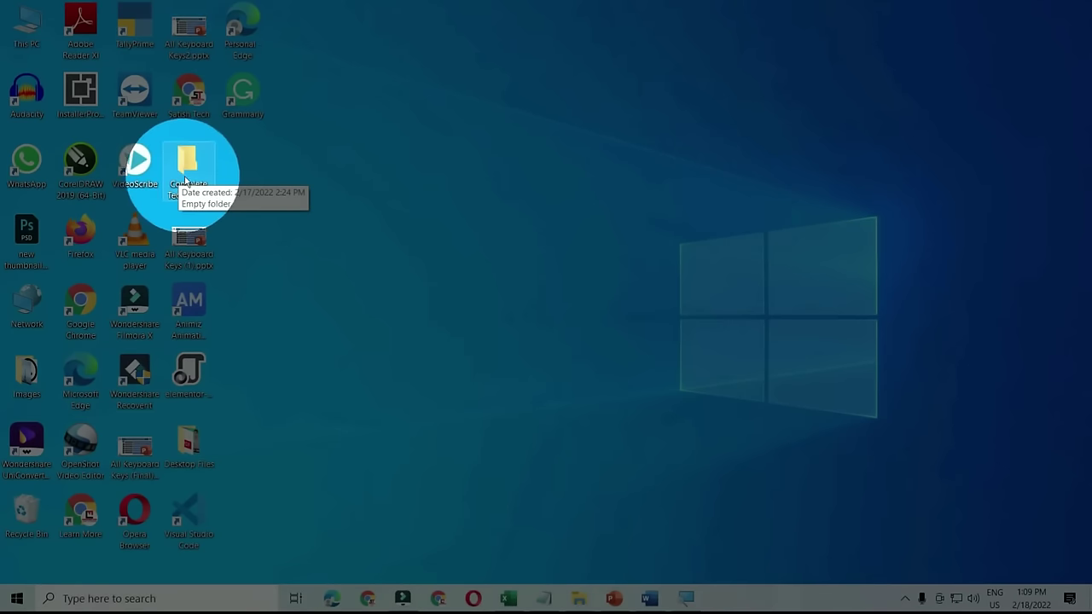
pyautogui.moveTo(189, 178)
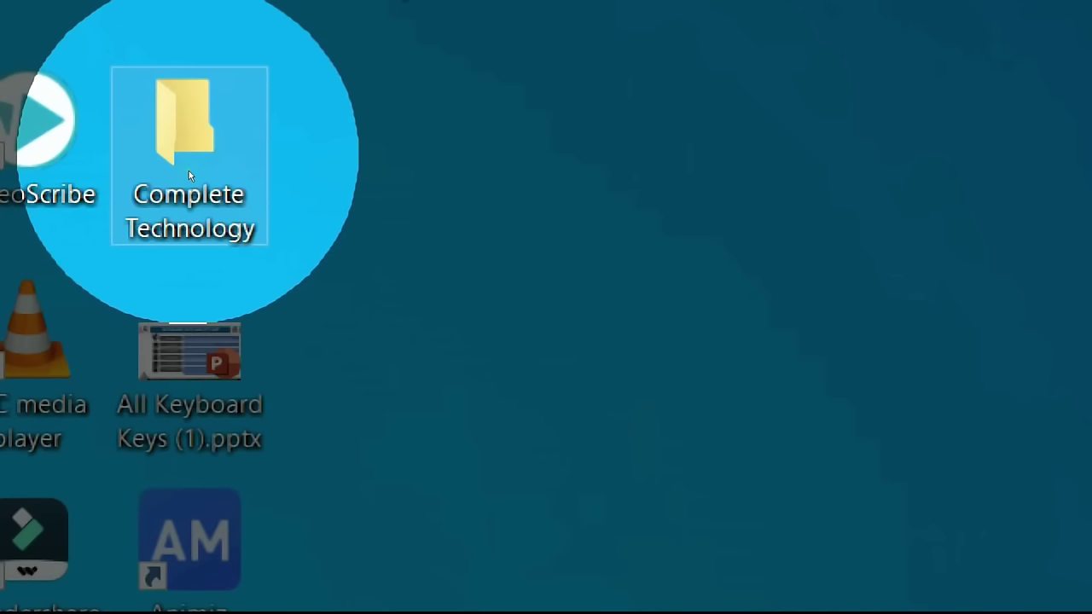
pyautogui.press('F2')
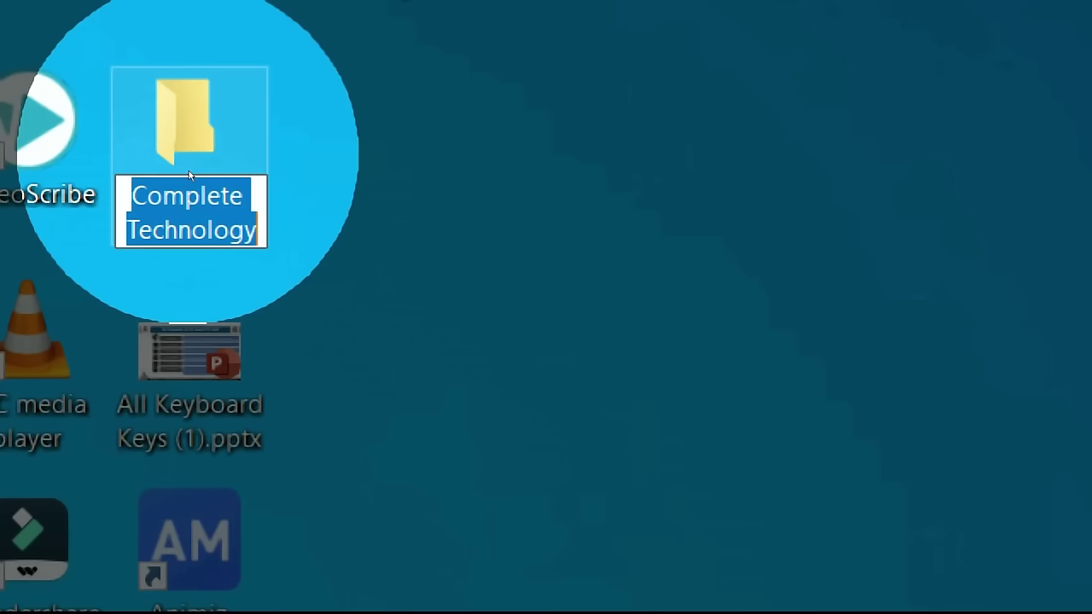
pyautogui.press('BackSpace')
pyautogui.write('L')
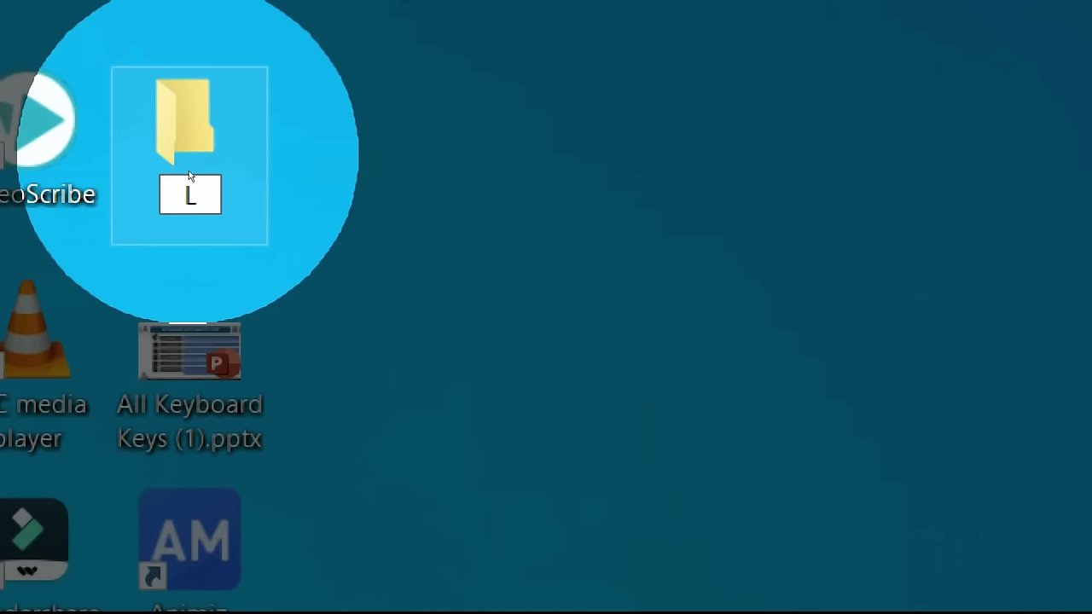
pyautogui.write('EARN MORE')
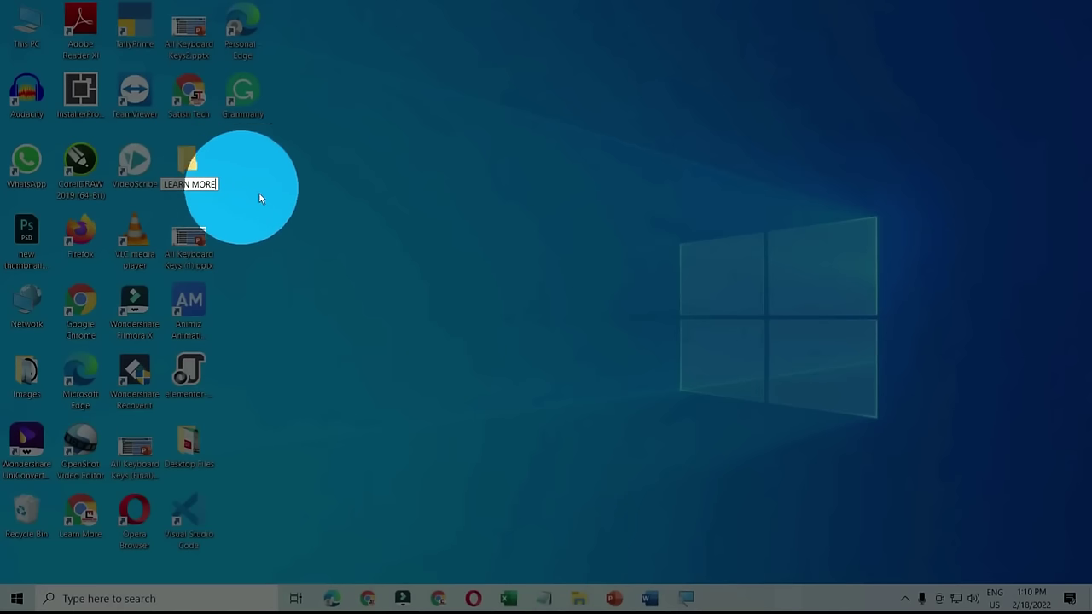
pyautogui.press('Return')
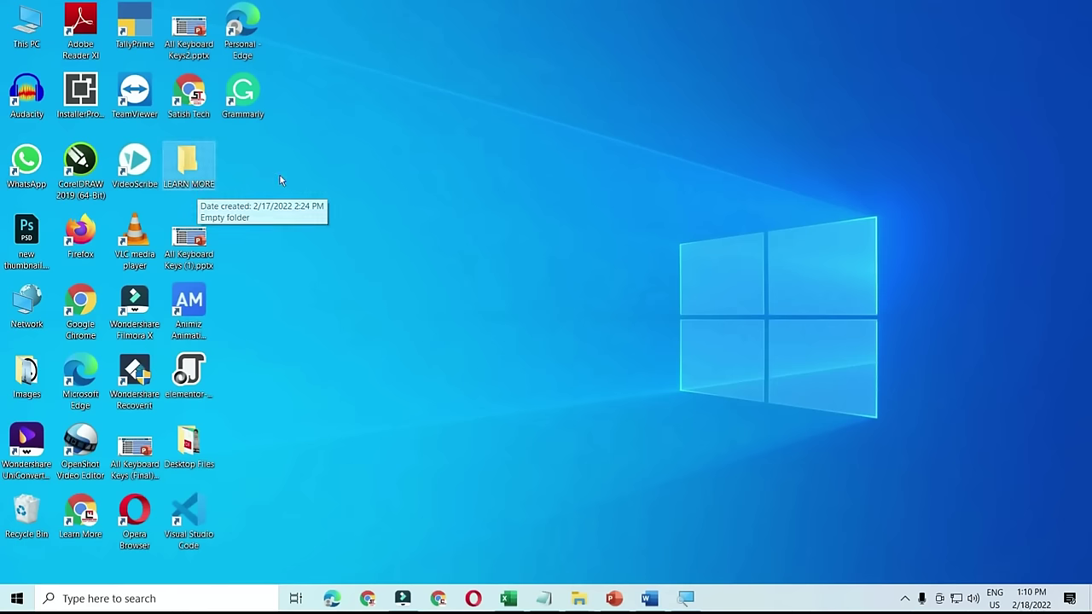
# Bring Excel's Book1 workbook to the front and type 'ST' into cell D4
pyautogui.moveTo(509, 598)
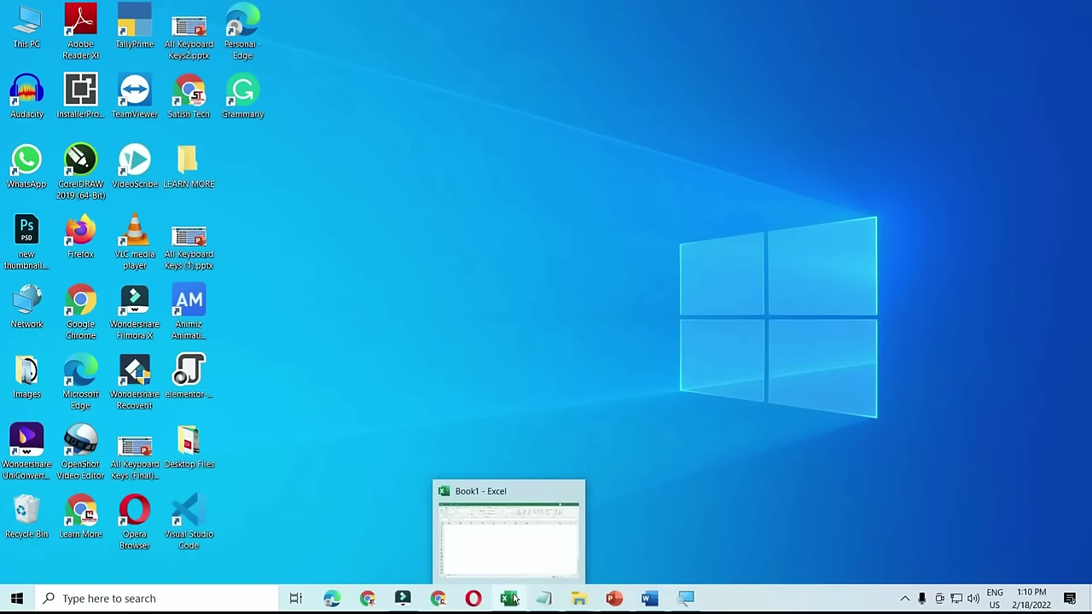
pyautogui.click(501, 556)
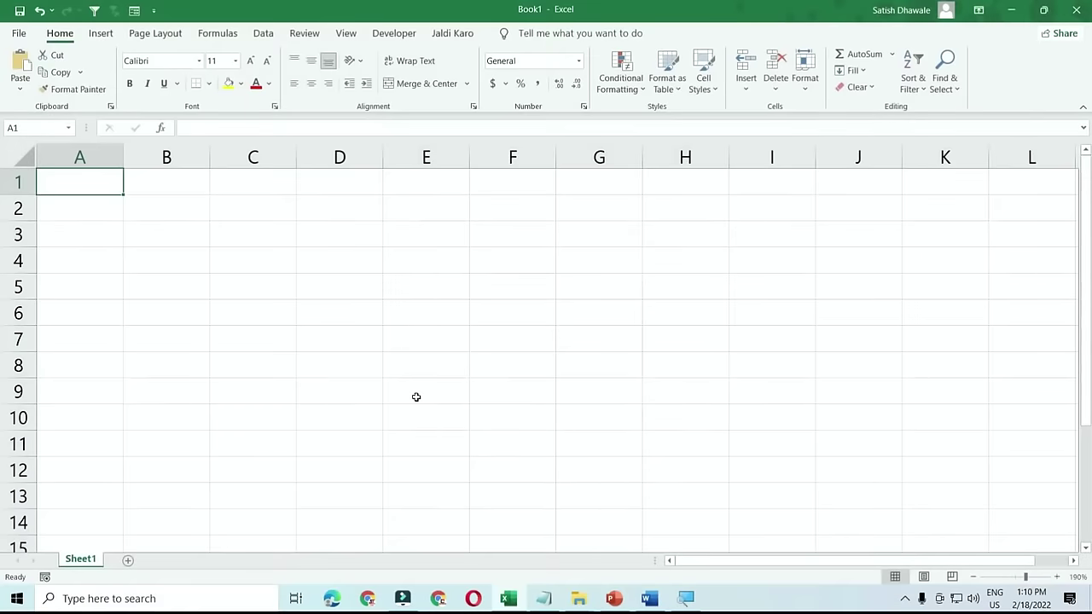
pyautogui.click(302, 256)
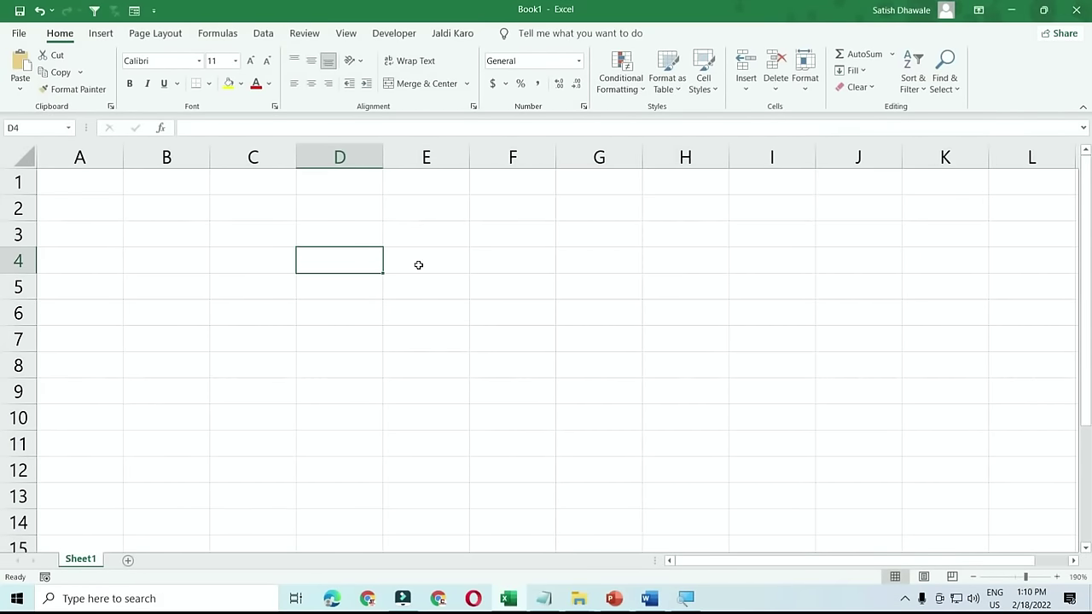
pyautogui.write('ST')
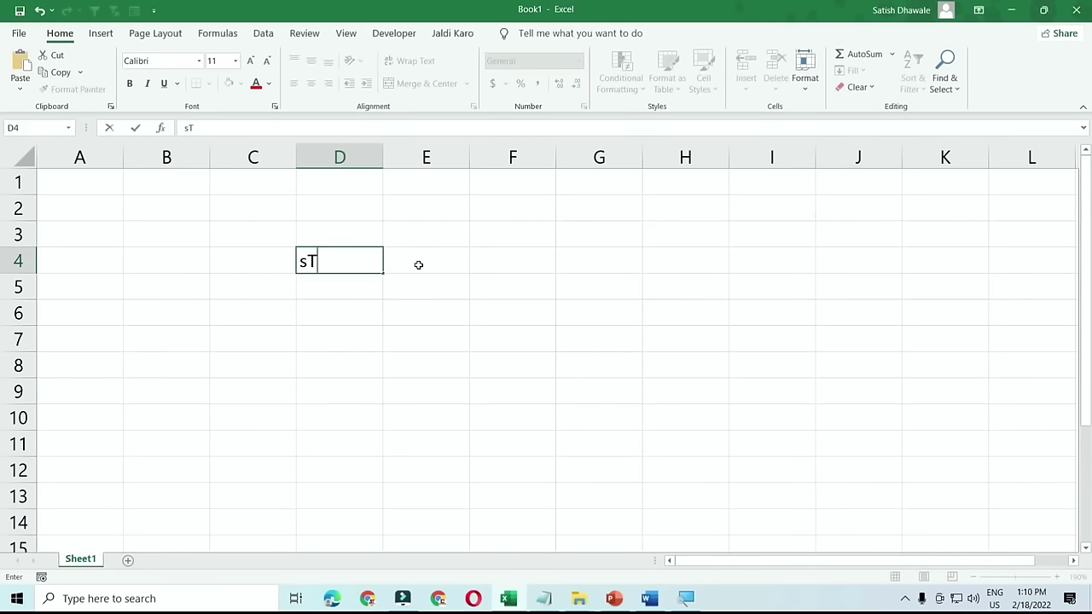
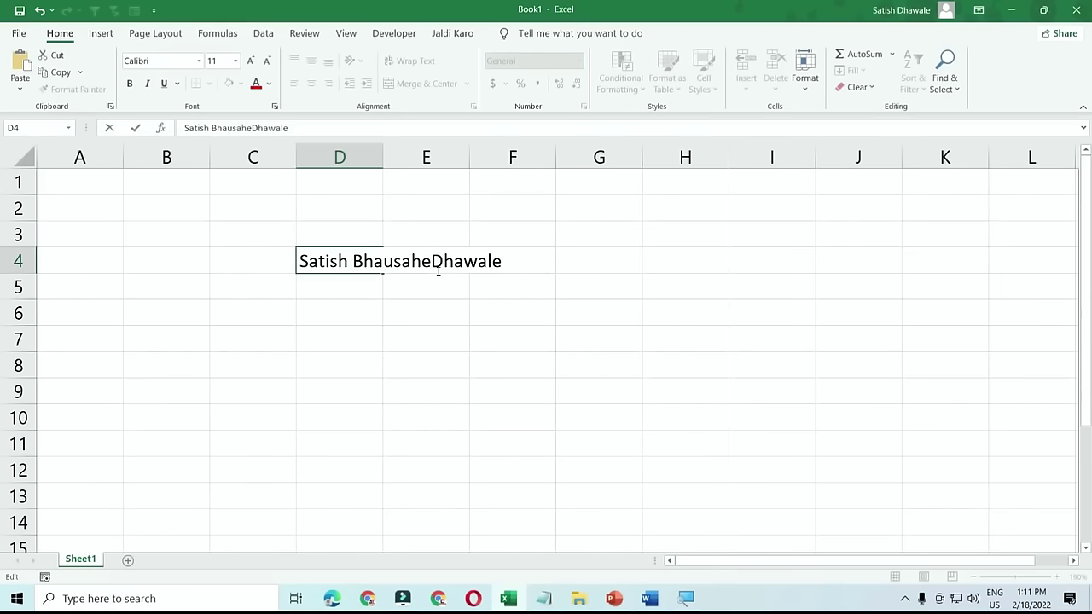
# Finish typing the name in D4, then delete D4's contents so the sheet is blank
pyautogui.write('b')
pyautogui.press('Return')
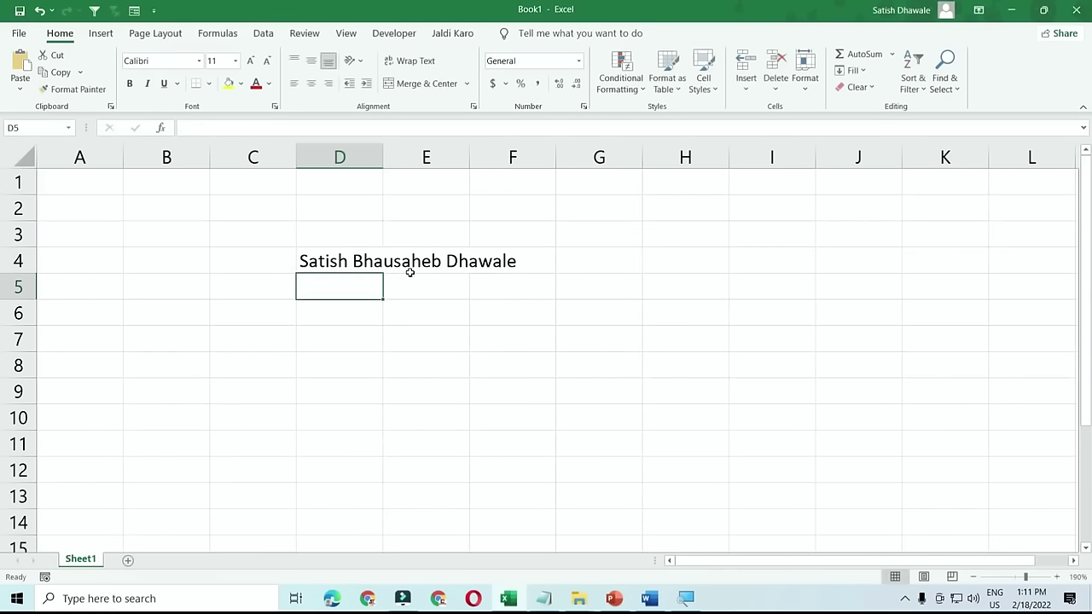
pyautogui.click(363, 261)
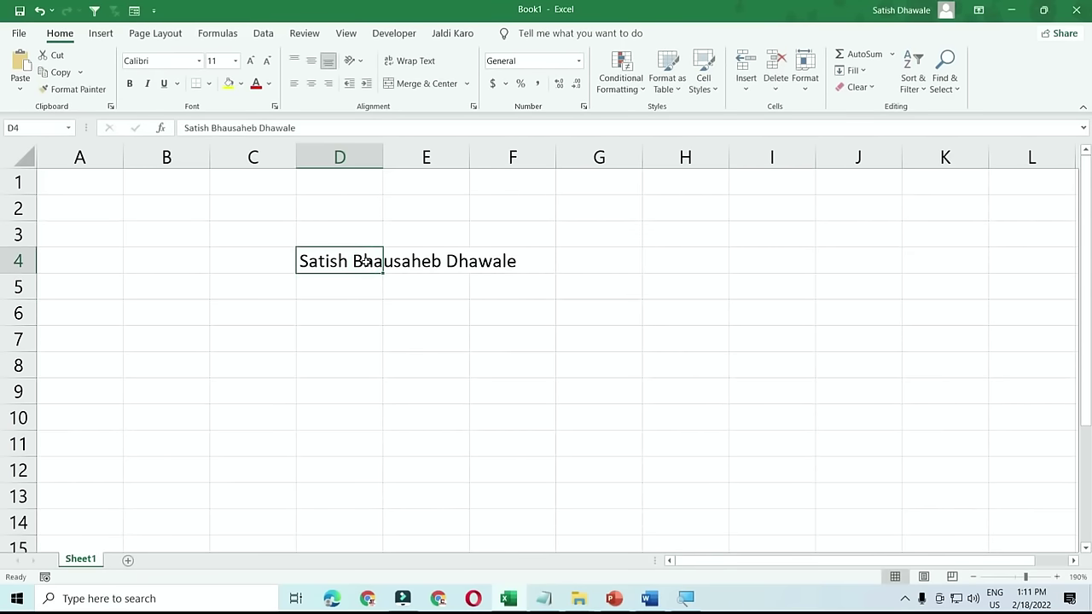
pyautogui.press('Delete')
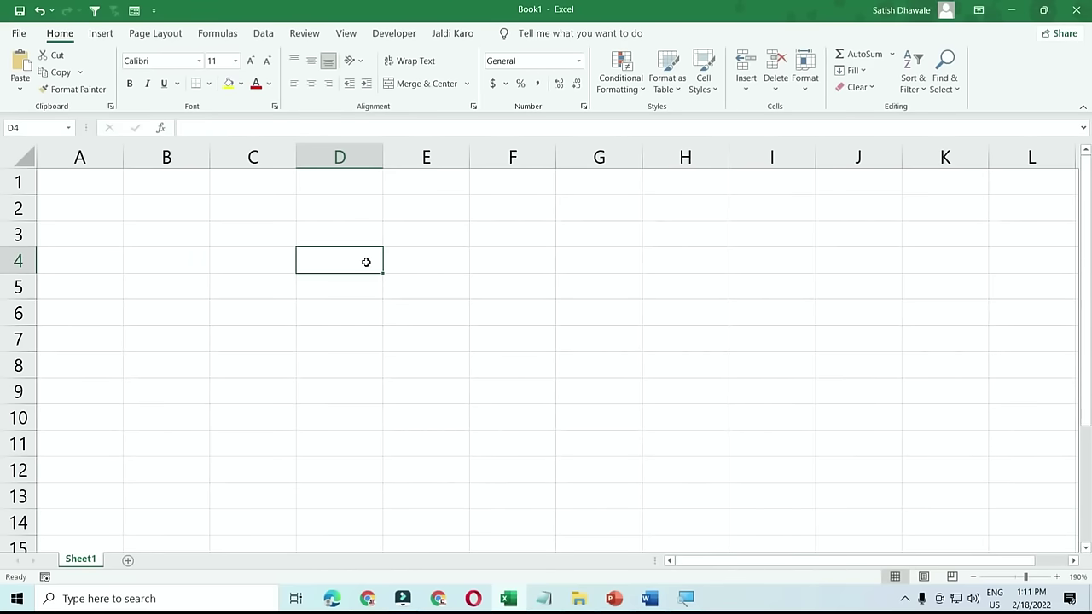
pyautogui.click(647, 597)
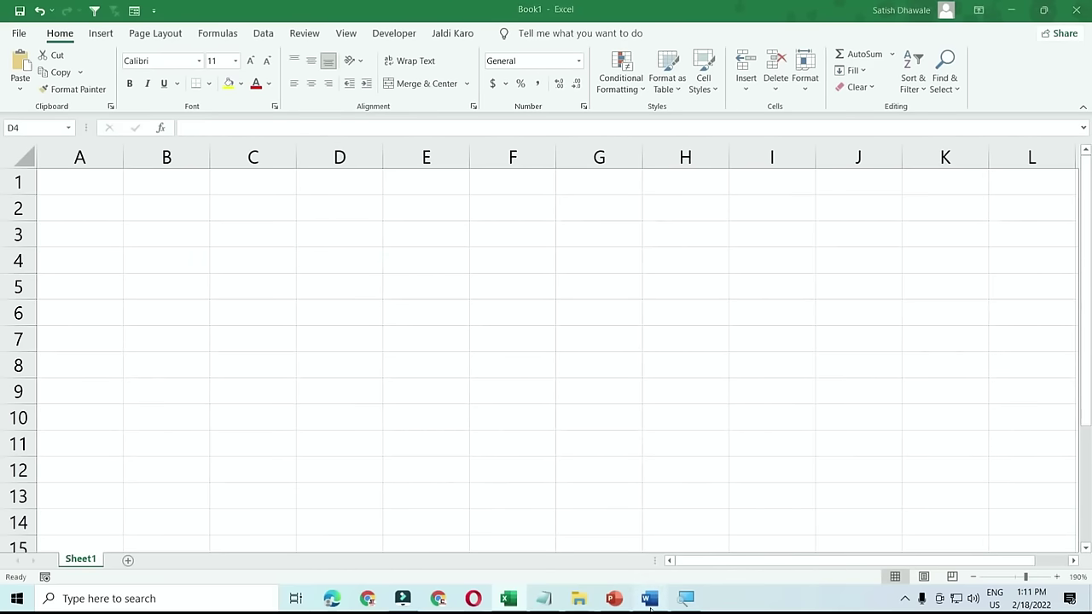
# Generate sample paragraphs with =rand() and show the document's print preview
pyautogui.write('=rand(')
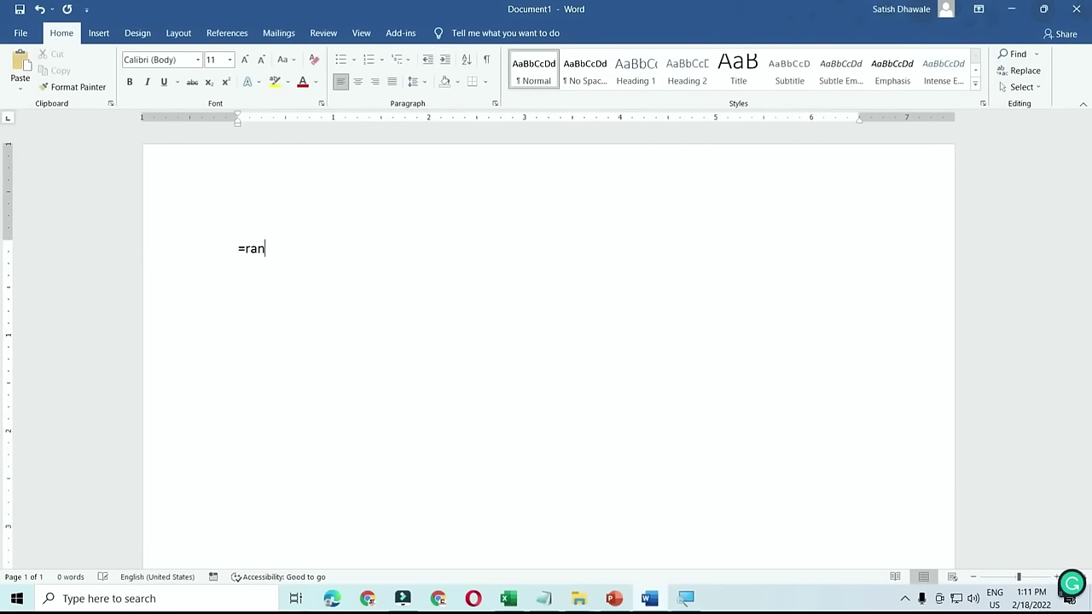
pyautogui.write(')')
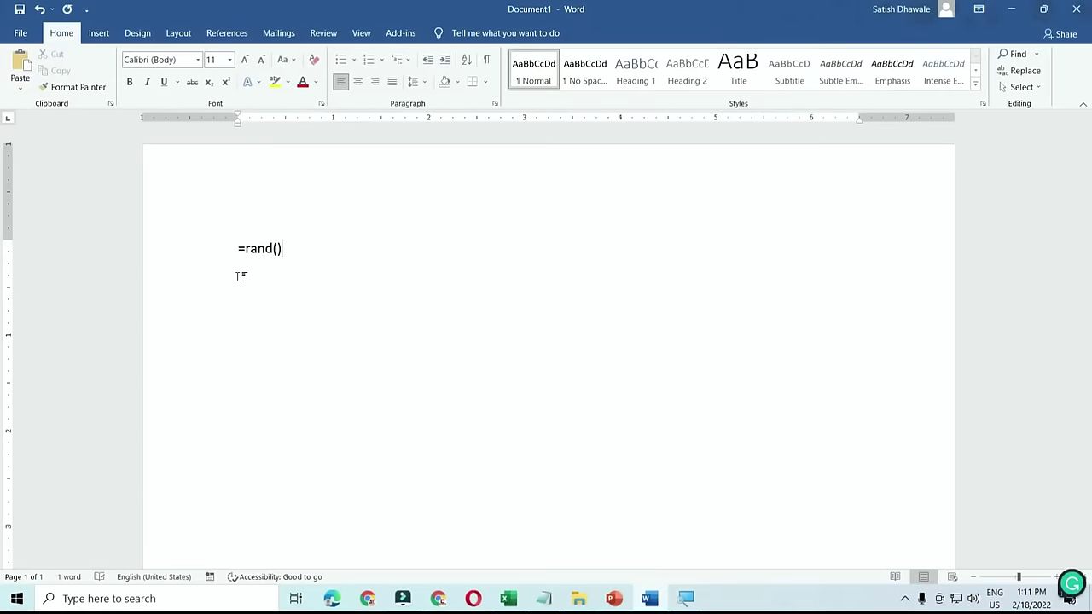
pyautogui.press('Return')
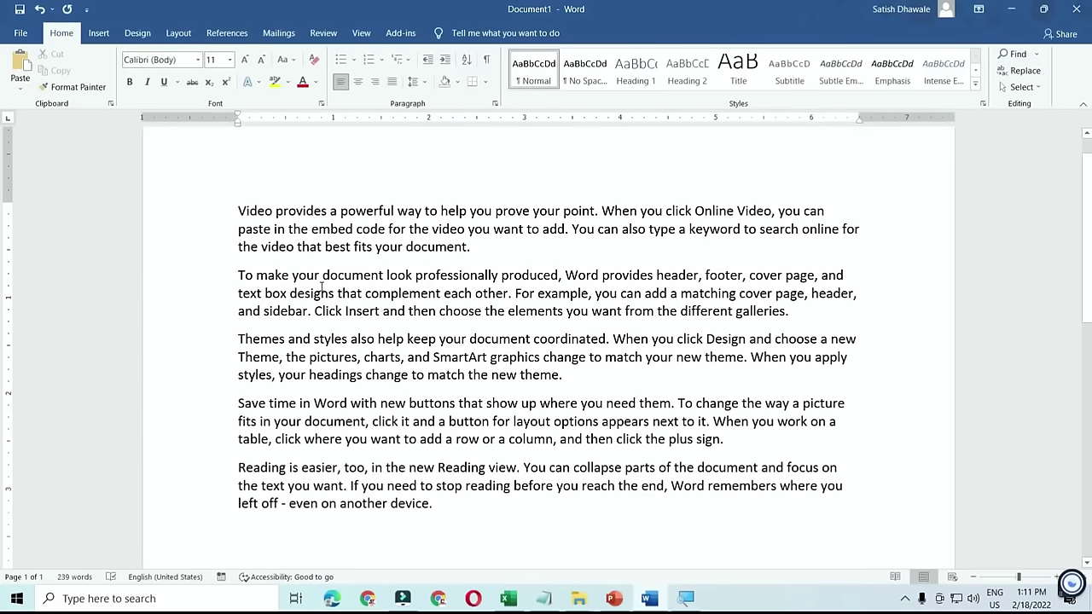
pyautogui.hotkey('ctrl', 'F2')
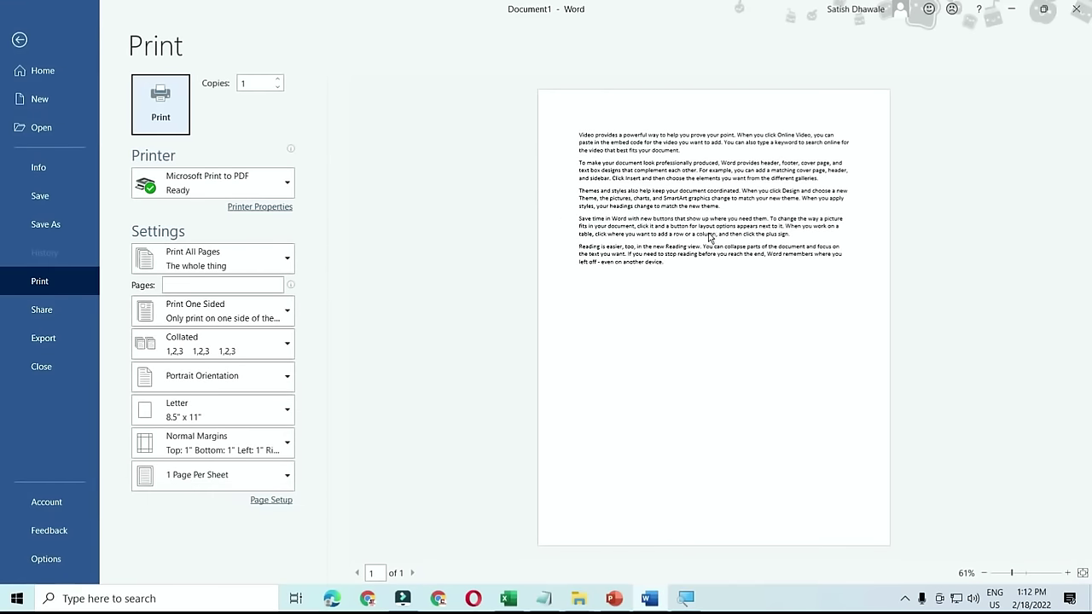
pyautogui.press('Escape')
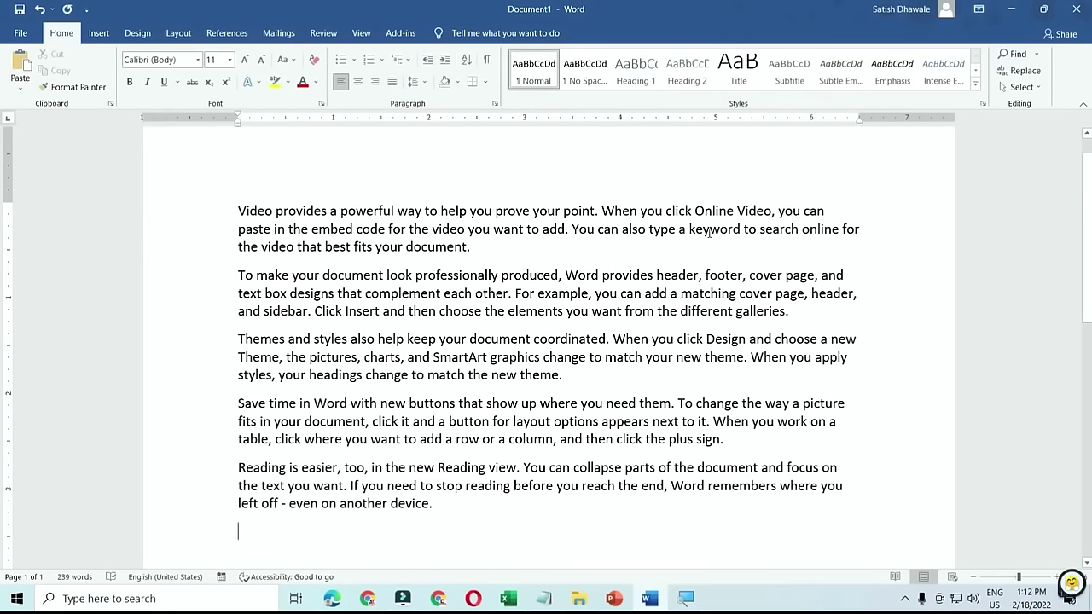
pyautogui.hotkey('ctrl', 'p')
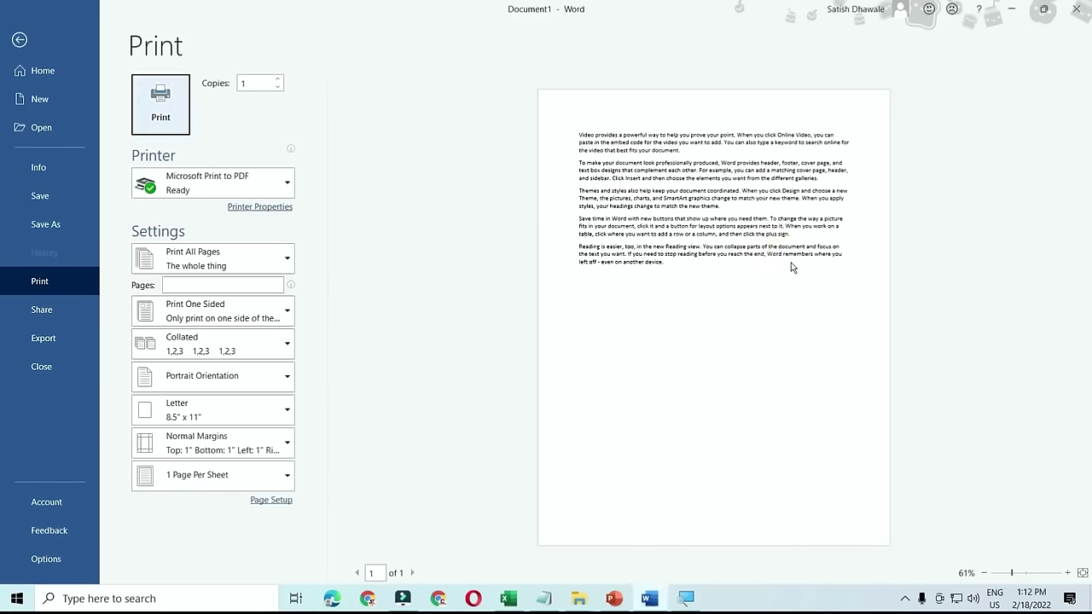
pyautogui.press('Escape')
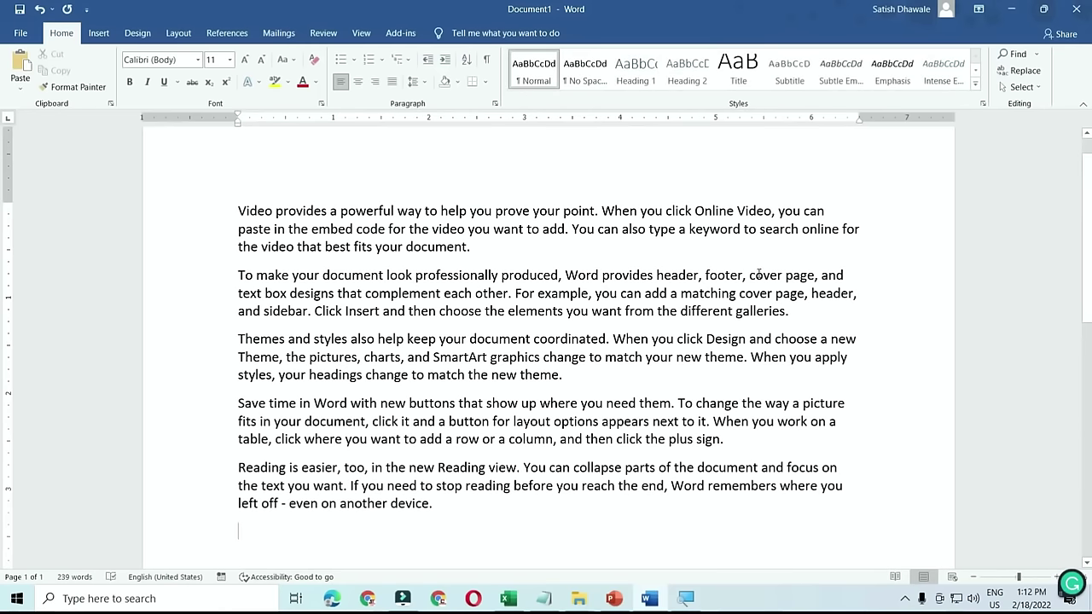
pyautogui.click(758, 274)
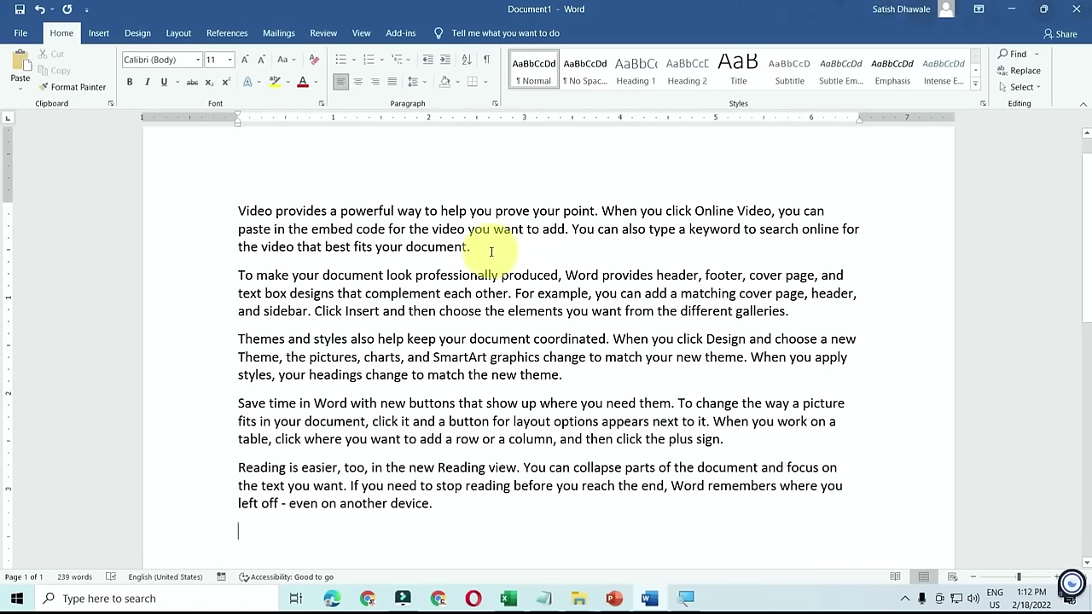
pyautogui.moveTo(470, 248); pyautogui.dragTo(236, 214)
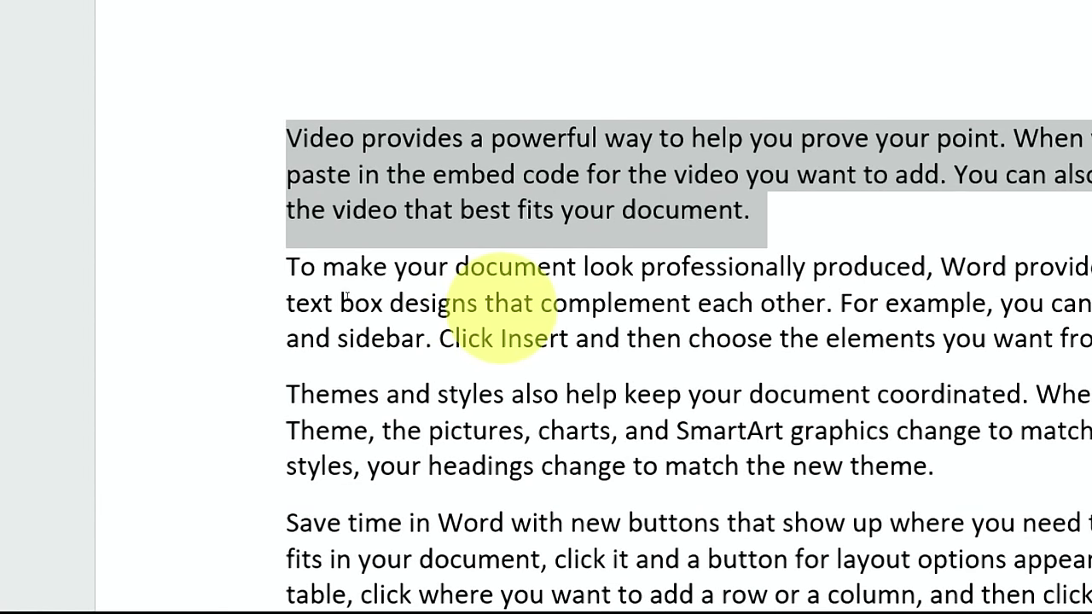
# Cycle the first paragraph through uppercase, lowercase, sentence case and capitals with Shift+F3
pyautogui.hotkey('shift', 'F3')
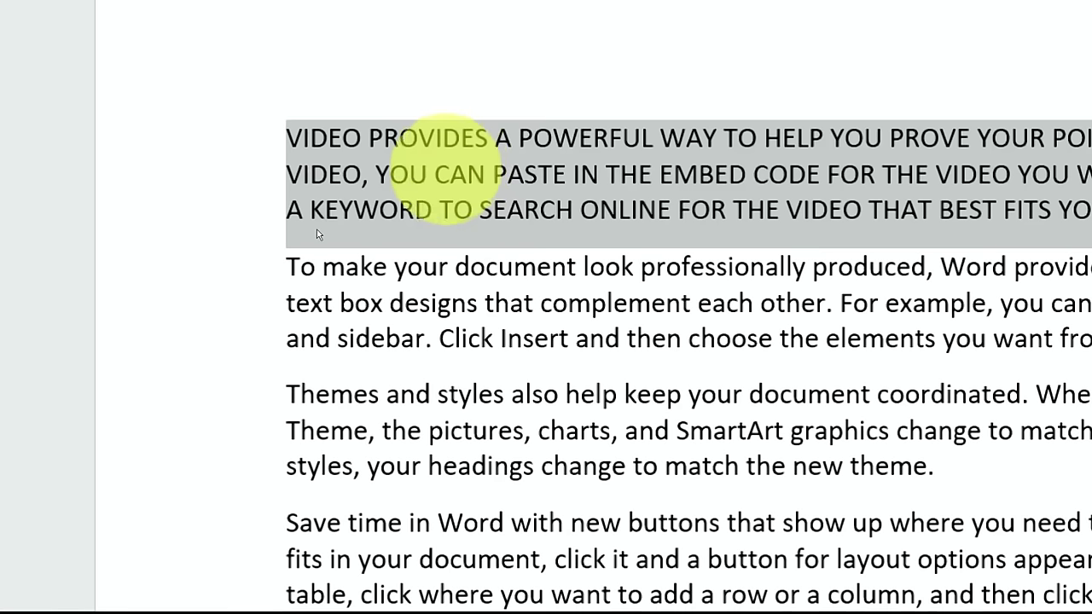
pyautogui.moveTo(329, 232); pyautogui.dragTo(158, 497)
pyautogui.hotkey('shift', 'F3')
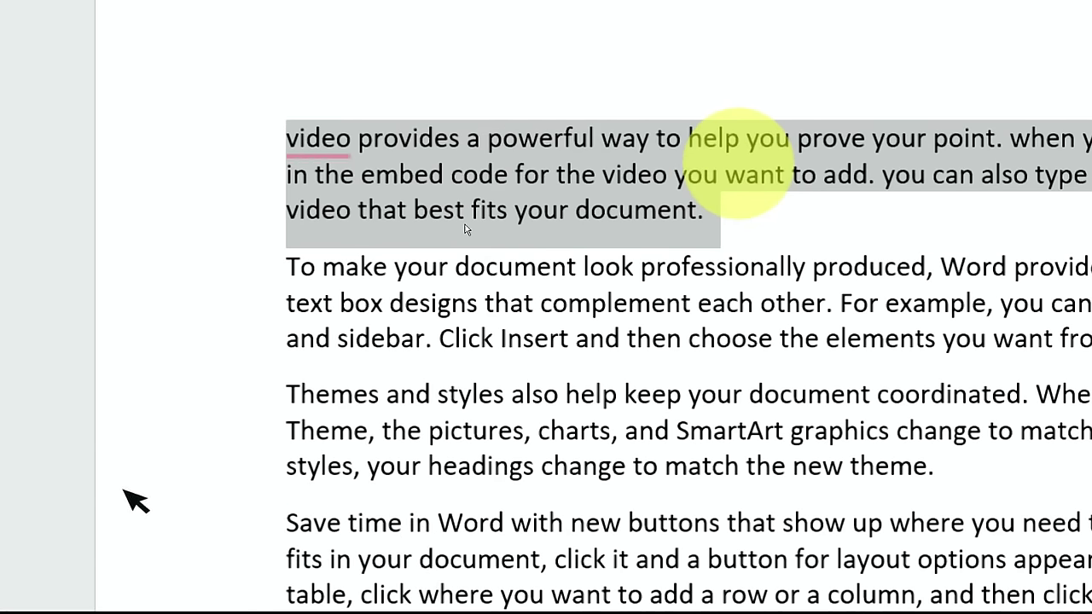
pyautogui.hotkey('shift', 'F3')
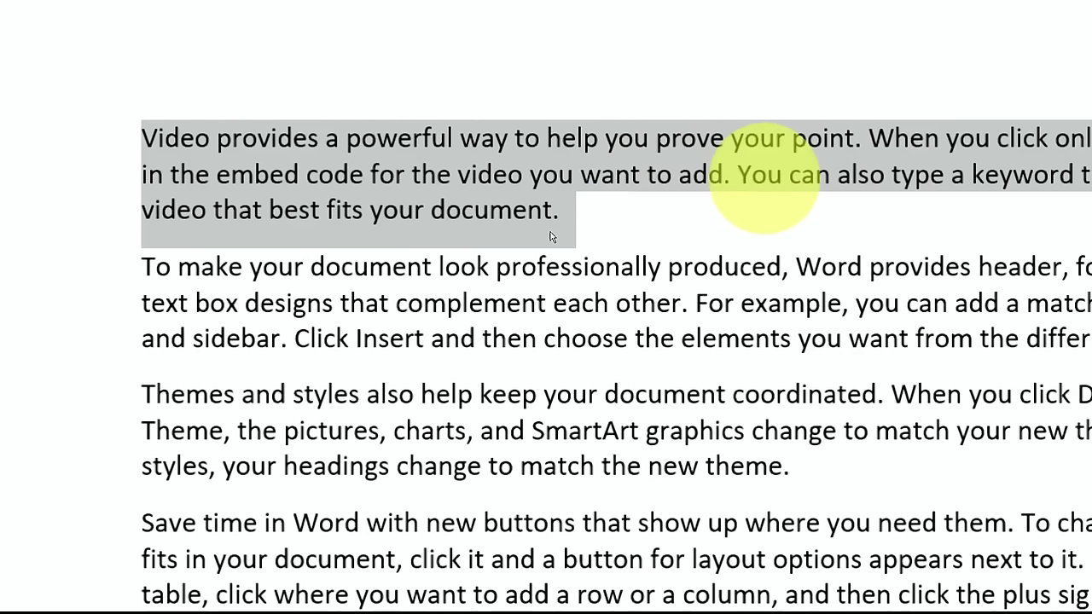
pyautogui.hotkey('shift', 'F3')
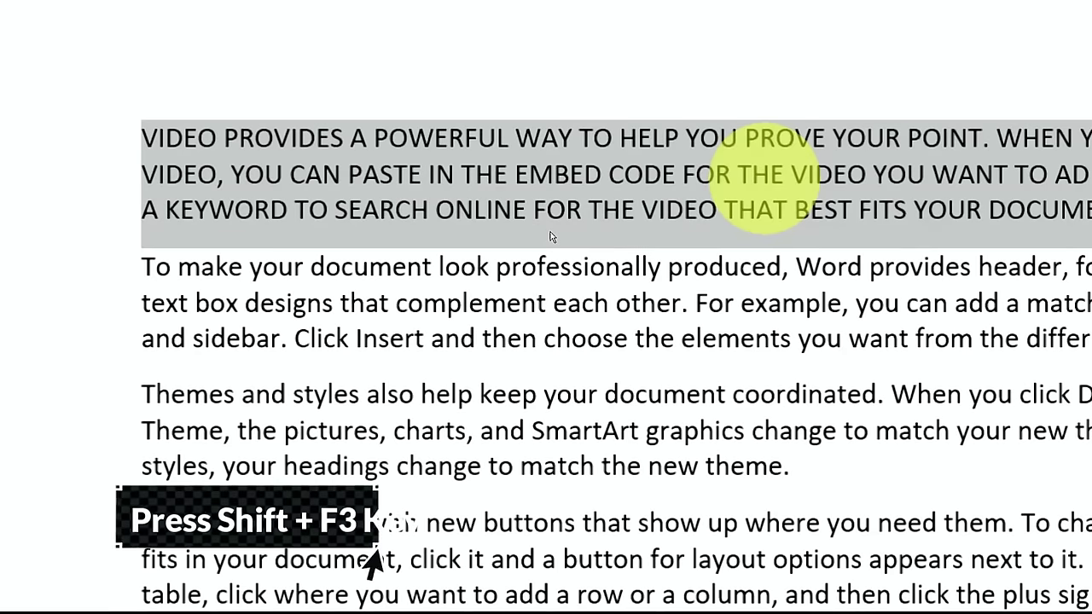
pyautogui.hotkey('shift', 'F3')
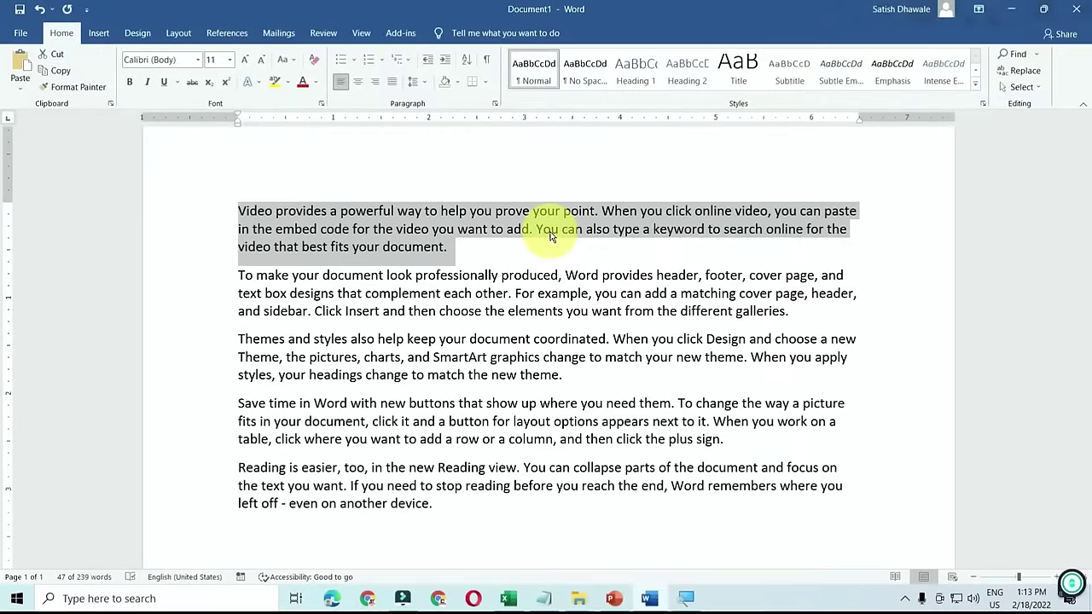
# Select the whole document and change all its text to uppercase
pyautogui.hotkey('ctrl', 'a')
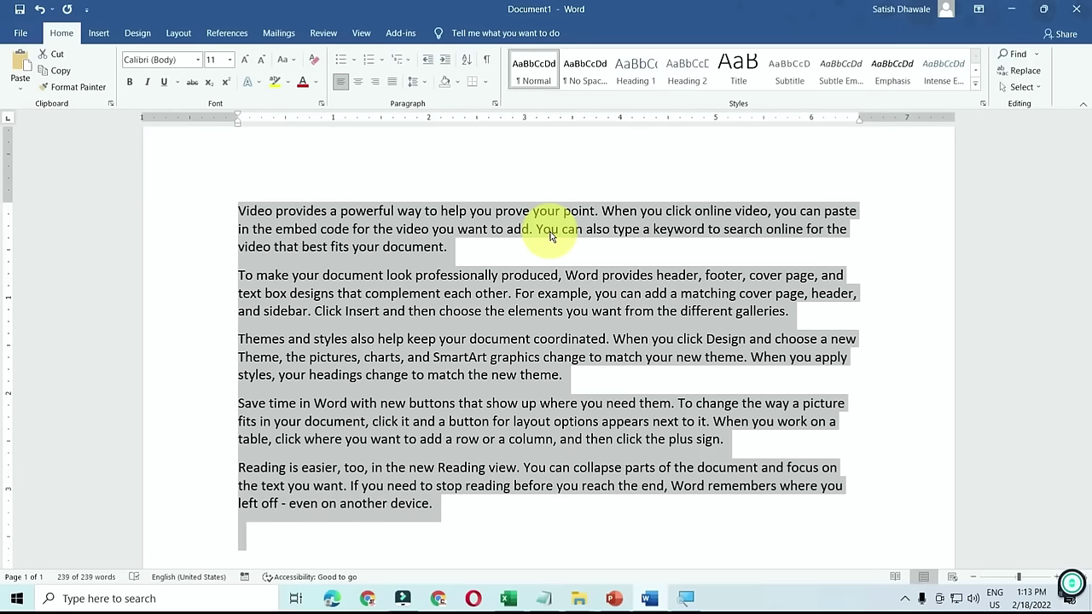
pyautogui.hotkey('shift', 'F3')
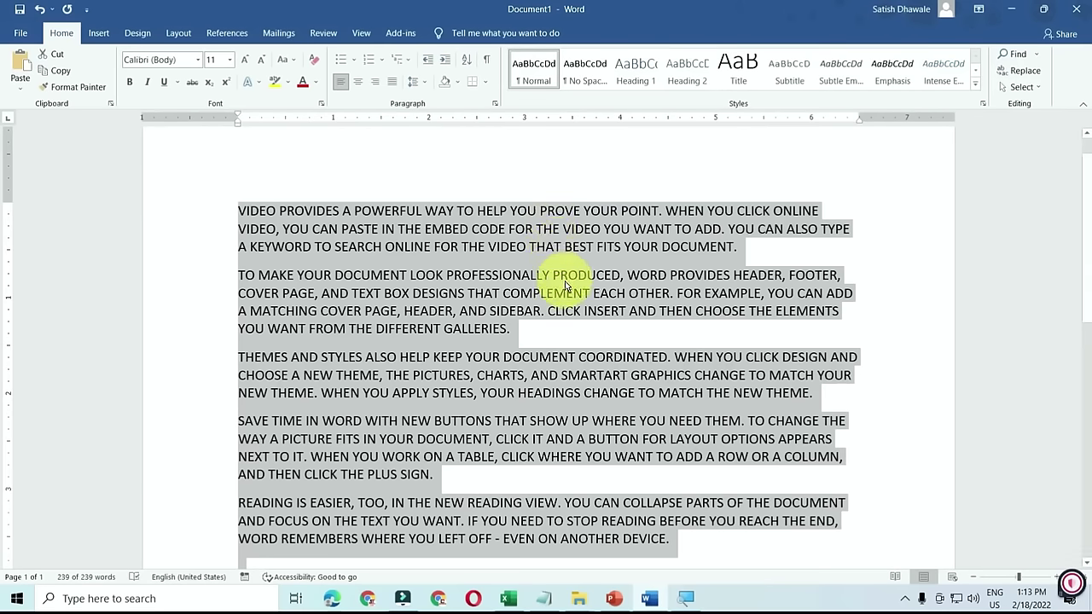
pyautogui.click(509, 599)
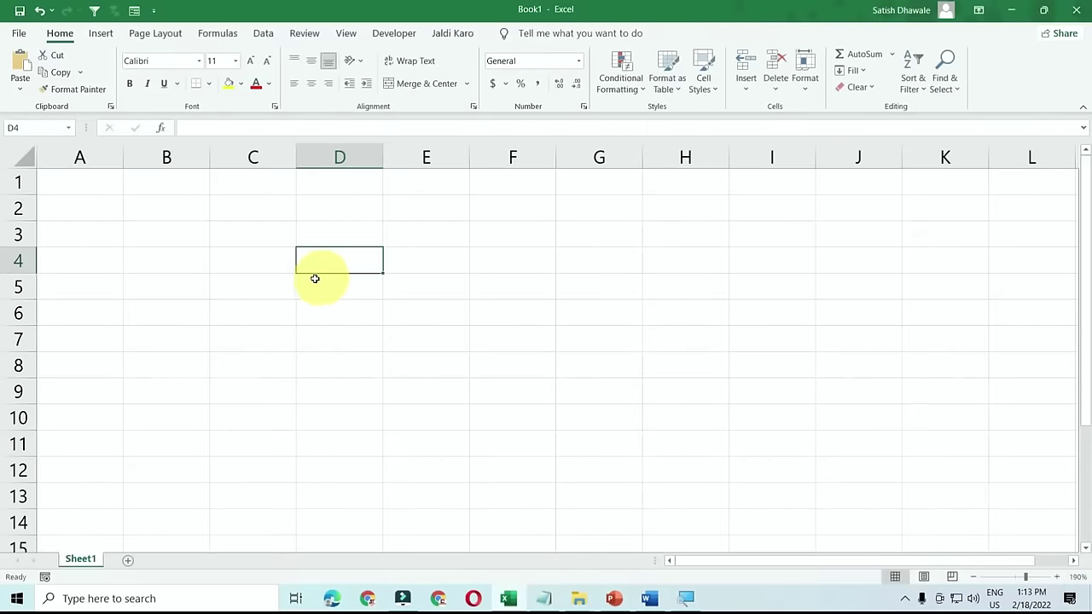
pyautogui.click(333, 237)
pyautogui.write('45')
pyautogui.press('Return')
pyautogui.write('65')
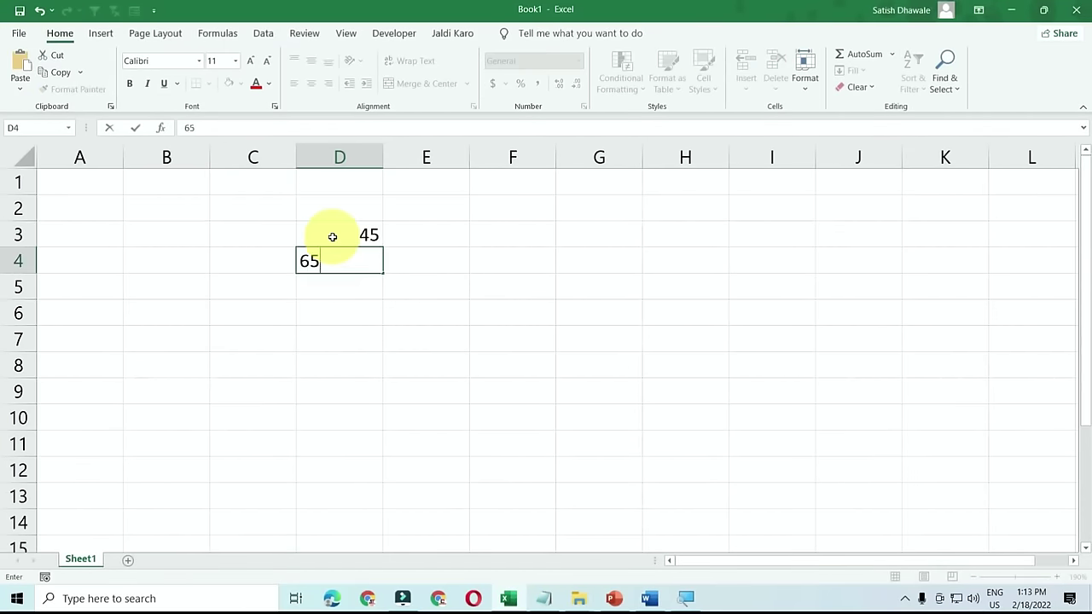
pyautogui.press('Return')
pyautogui.write('32')
pyautogui.press('Return')
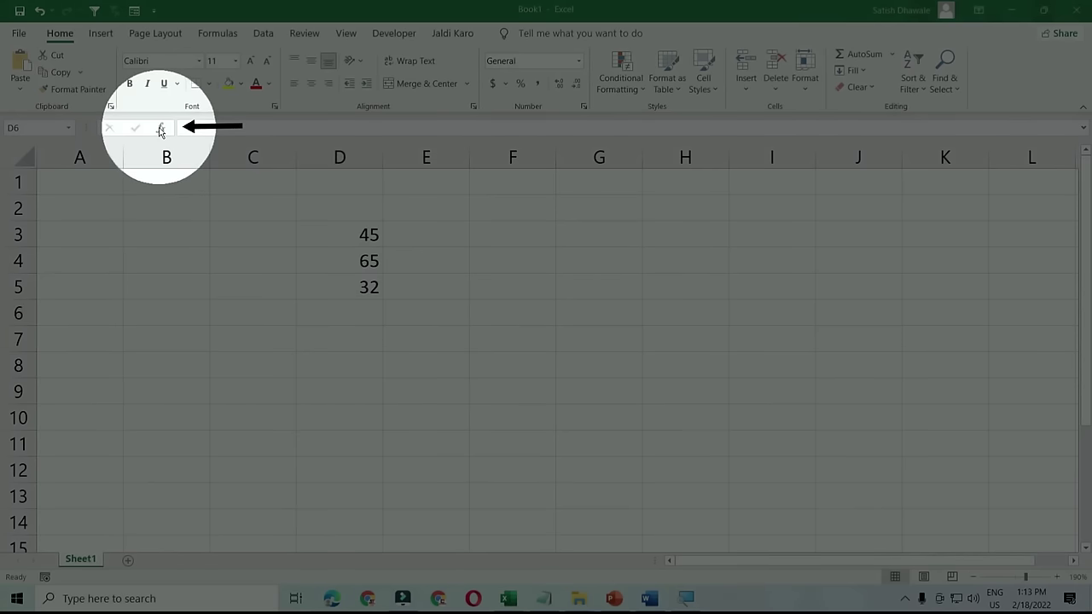
pyautogui.click(162, 129)
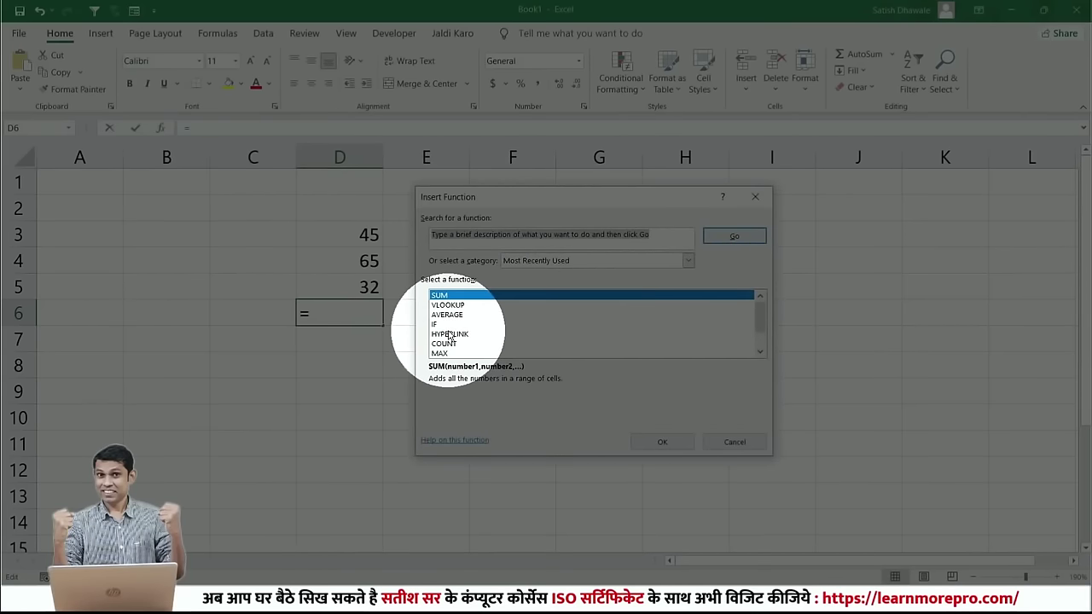
pyautogui.press('Escape')
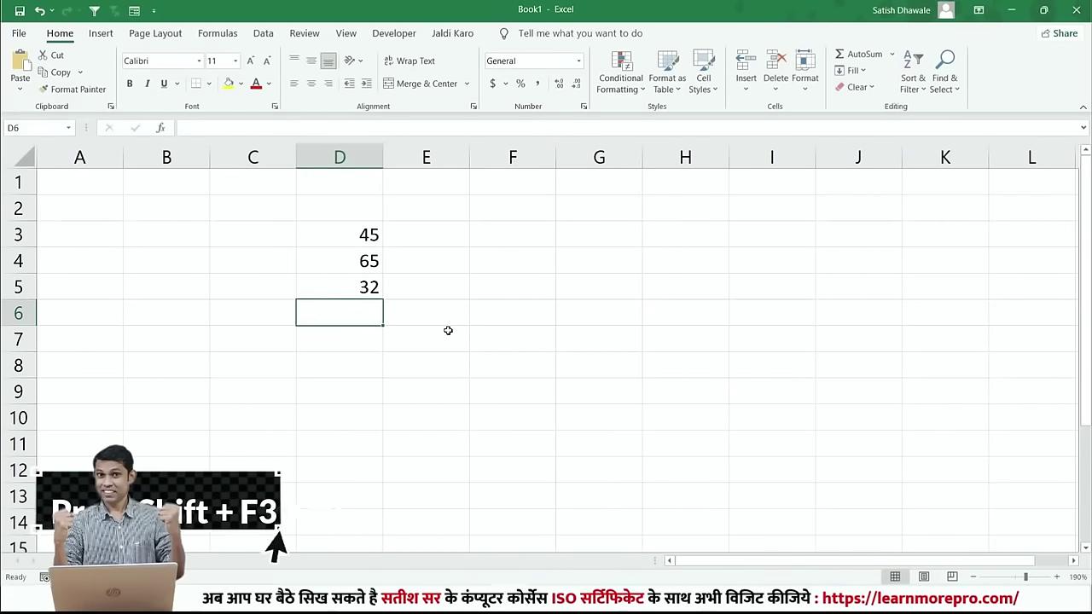
pyautogui.hotkey('shift', 'F3')
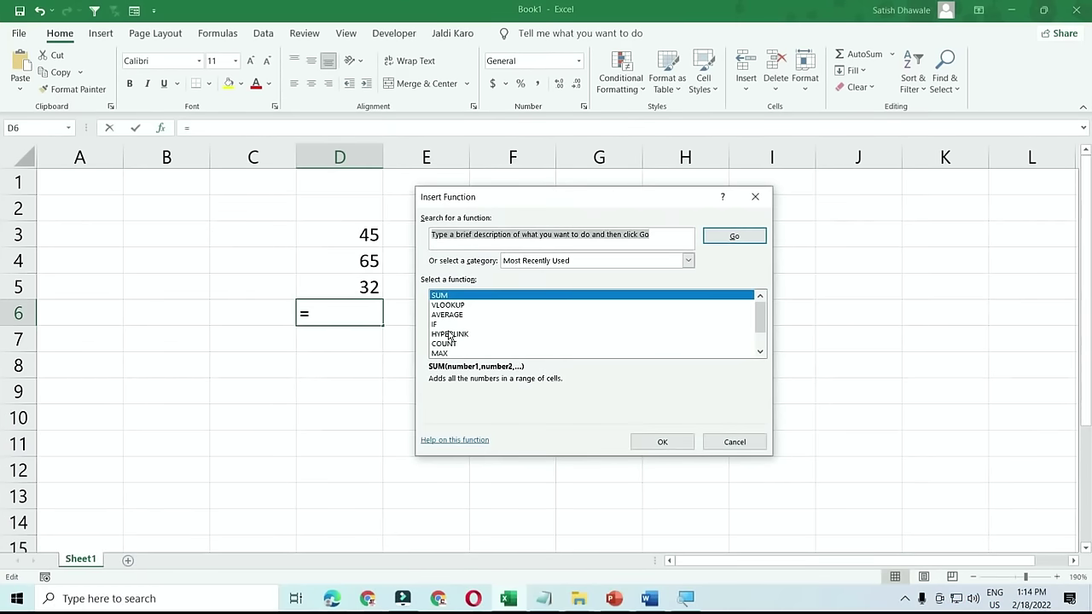
pyautogui.press('Escape')
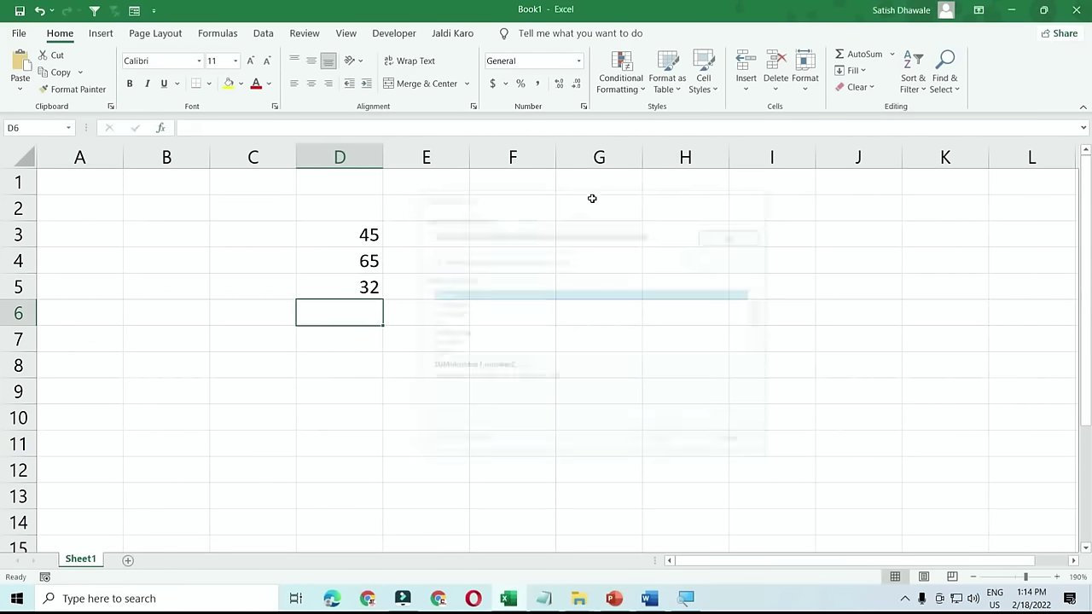
pyautogui.click(159, 129)
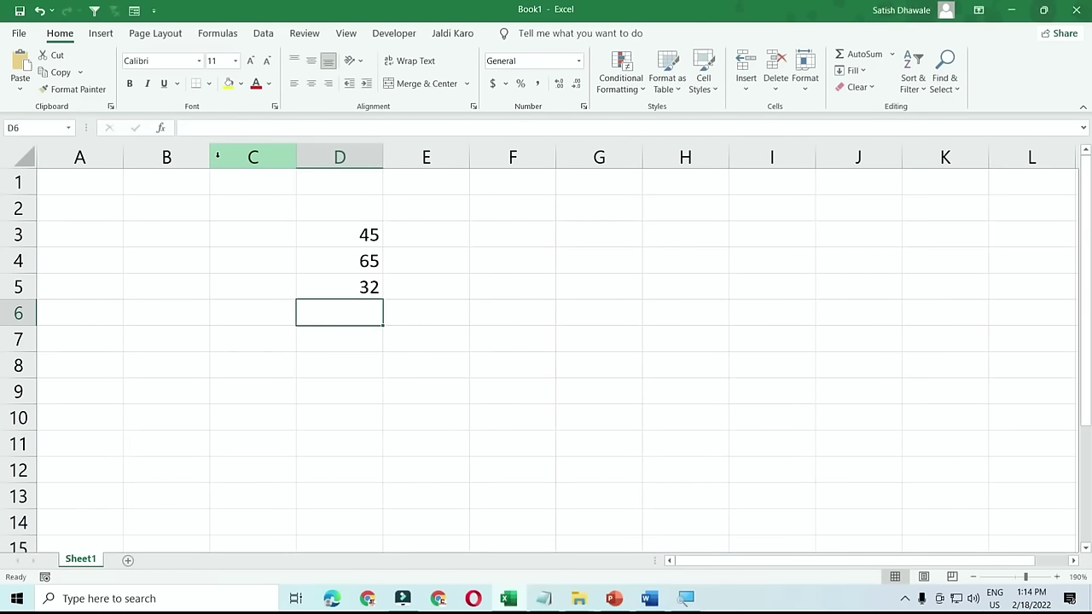
# Select D3:D5, pick cell F7, and close the workbook with Ctrl+F4
pyautogui.moveTo(358, 236); pyautogui.dragTo(367, 288)
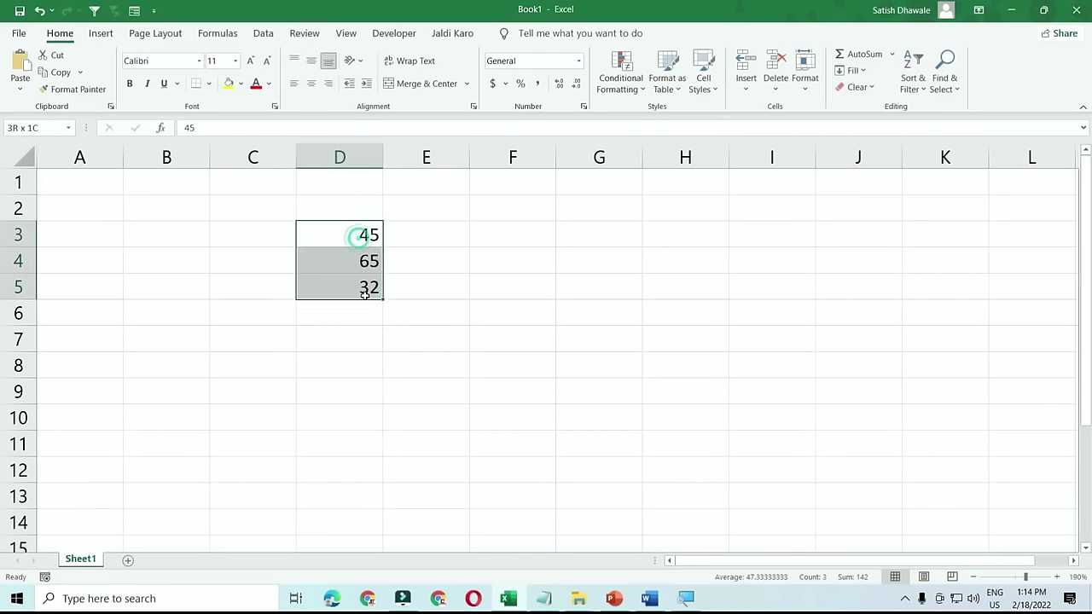
pyautogui.click(471, 329)
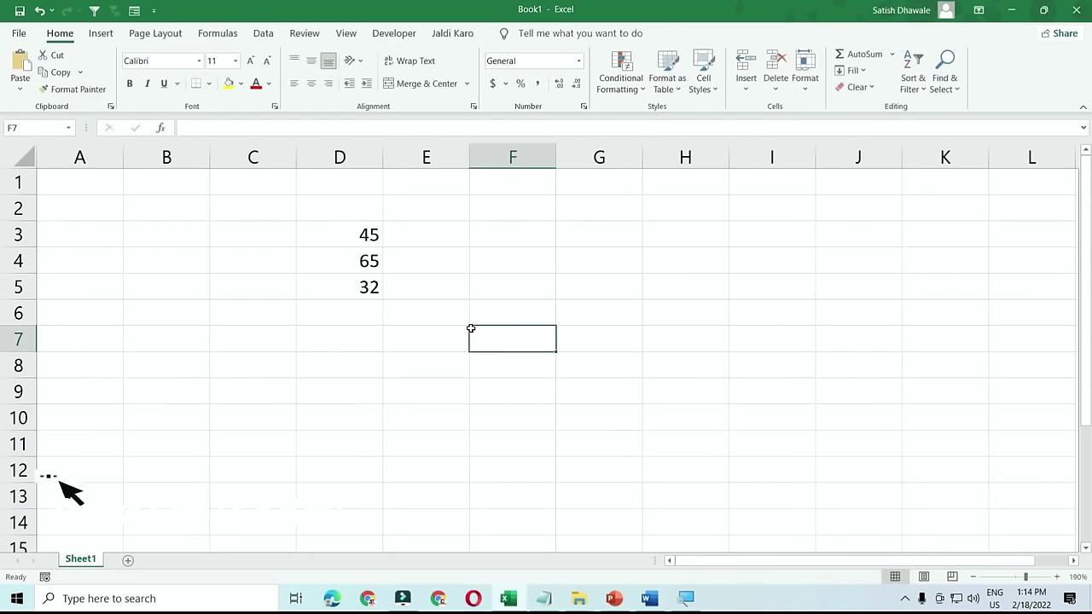
pyautogui.hotkey('ctrl', 'F4')
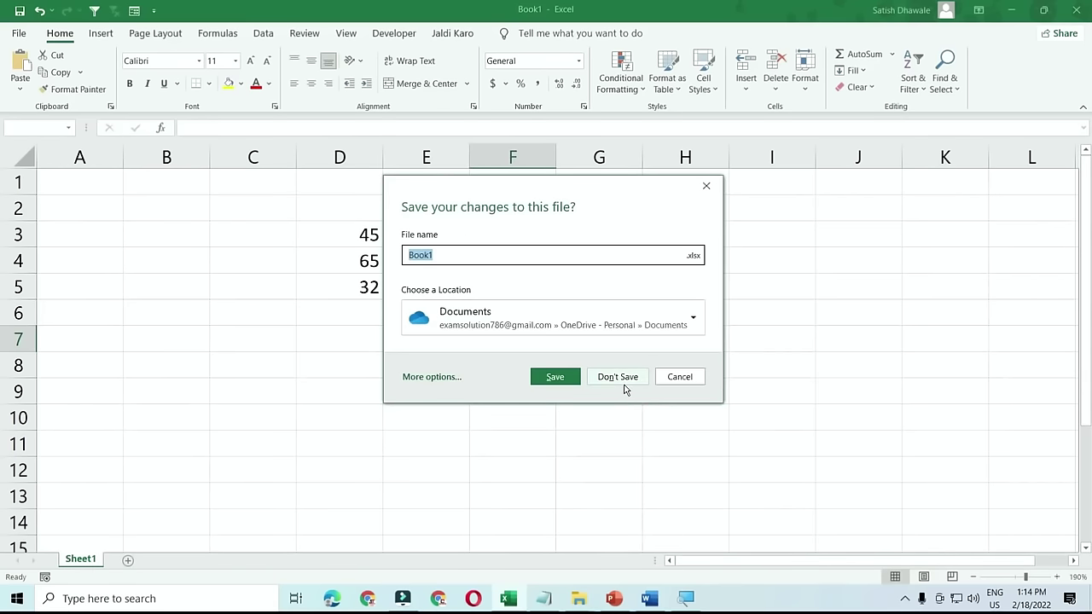
# Choose Don't Save for Book1, create and close a blank workbook, then return to Word
pyautogui.click(623, 380)
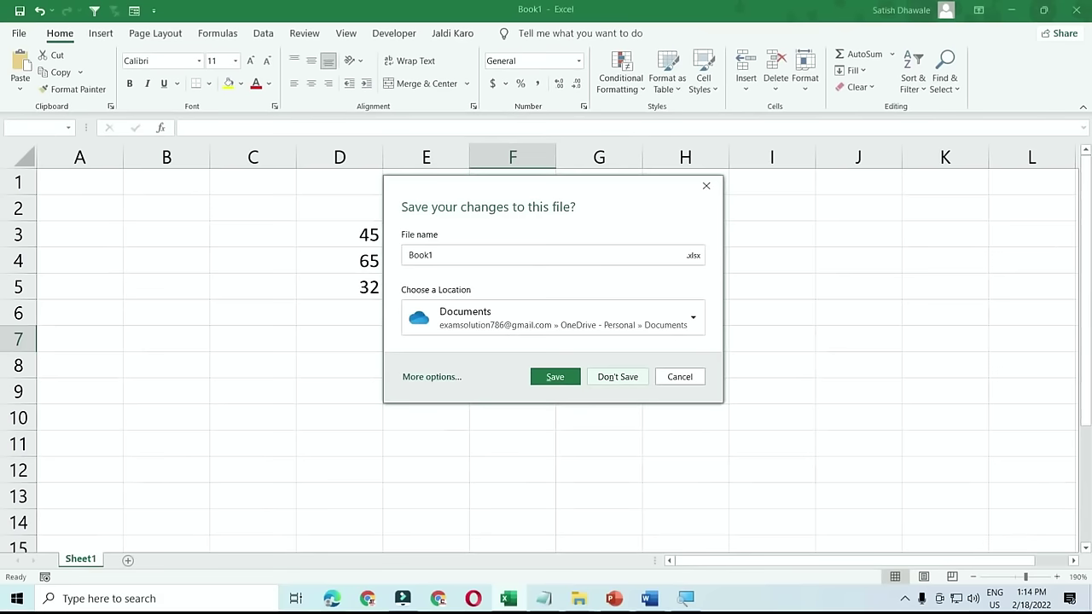
pyautogui.click(634, 379)
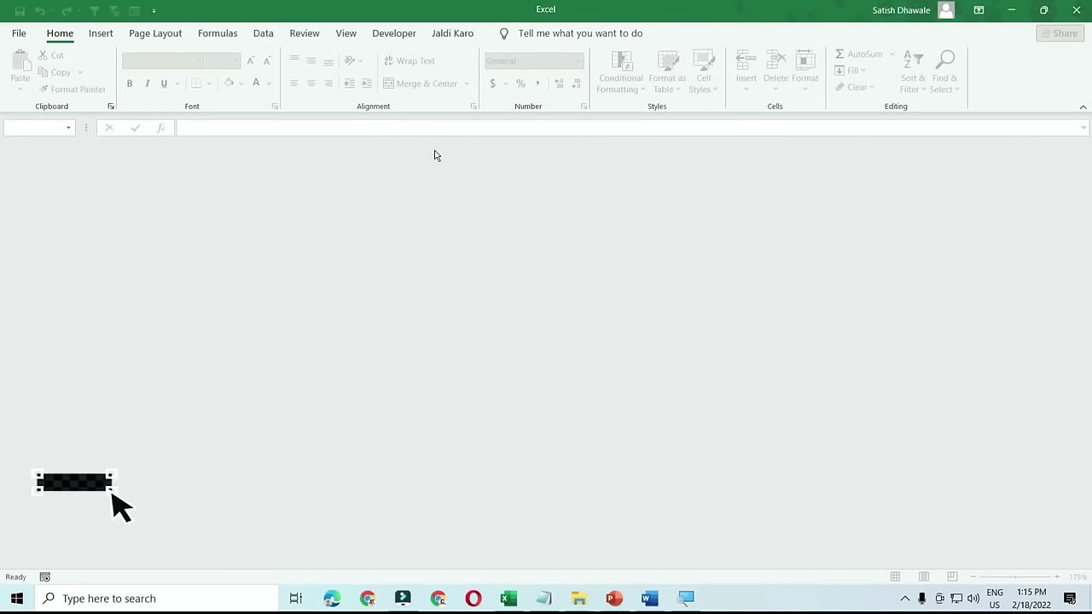
pyautogui.hotkey('ctrl', 'n')
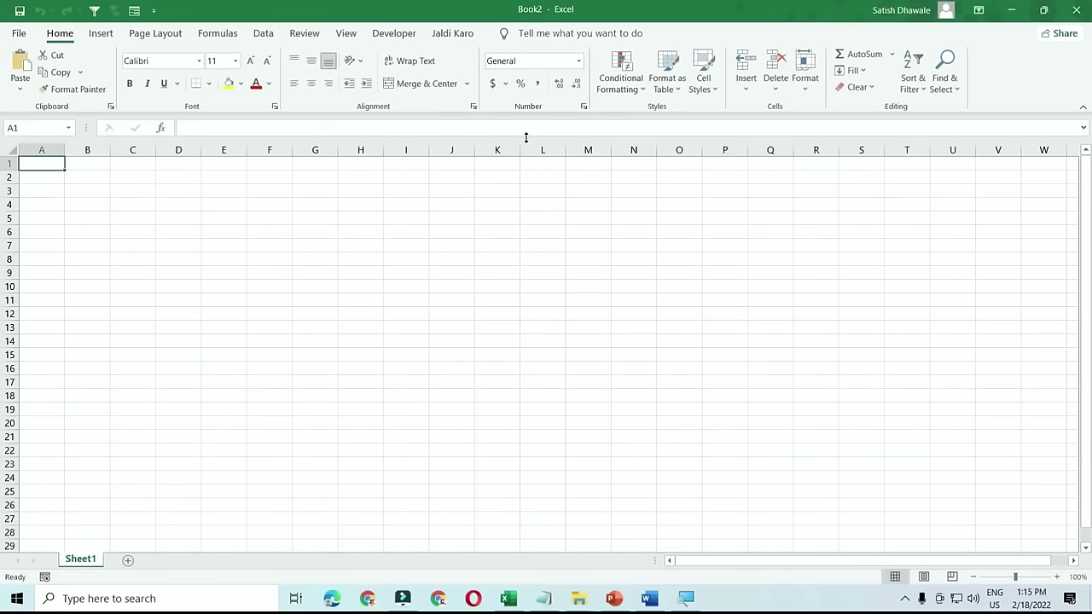
pyautogui.hotkey('ctrl', 'w')
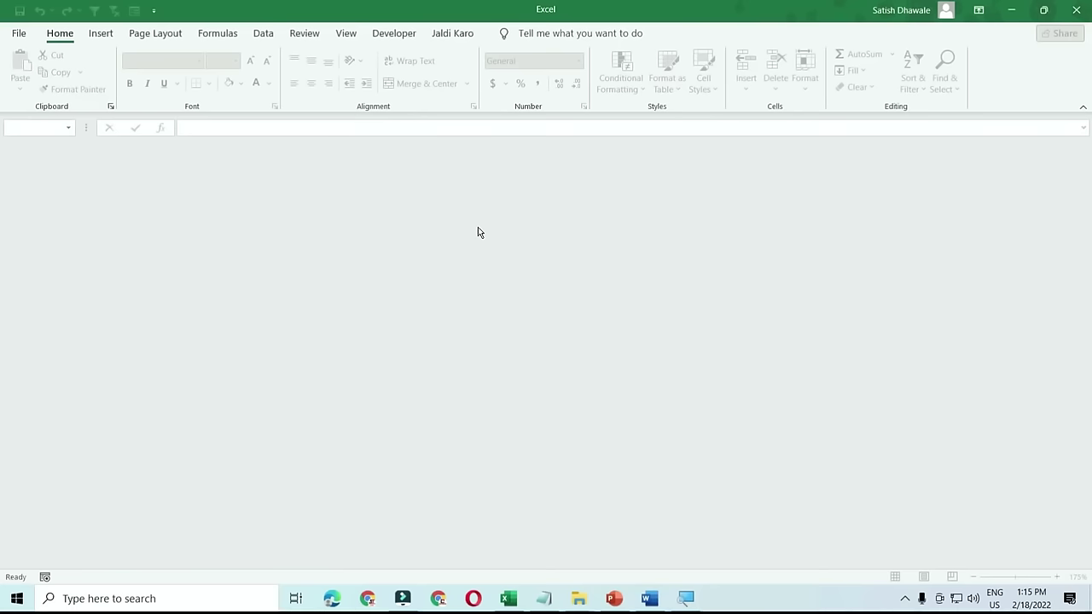
pyautogui.hotkey('alt', 'Tab')
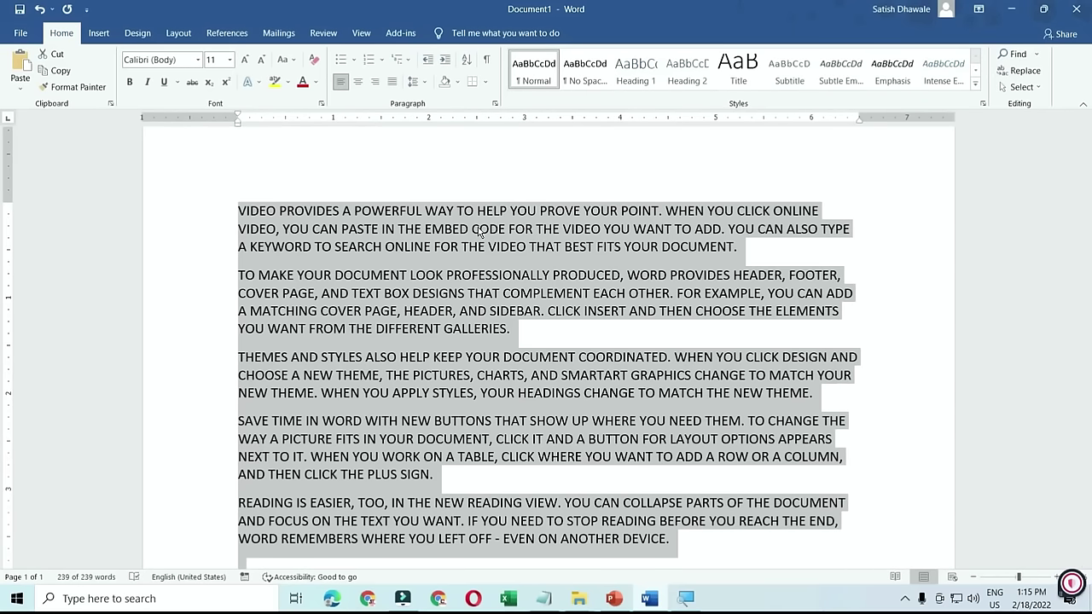
# Back in Excel, enter 45 in cell E7
pyautogui.hotkey('alt', 'Tab')
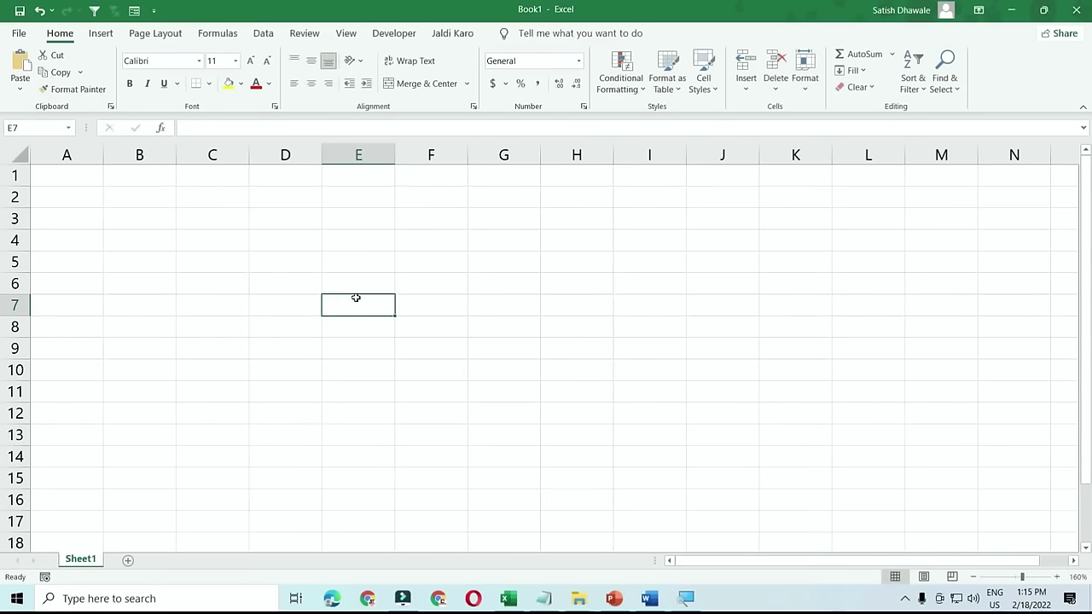
pyautogui.write('45')
pyautogui.press('Return')
pyautogui.click(355, 298)
# Jump to A1 with Ctrl+Home, then use Shift+F4 to return to the filled cell E7
pyautogui.hotkey('ctrl', 'Home')
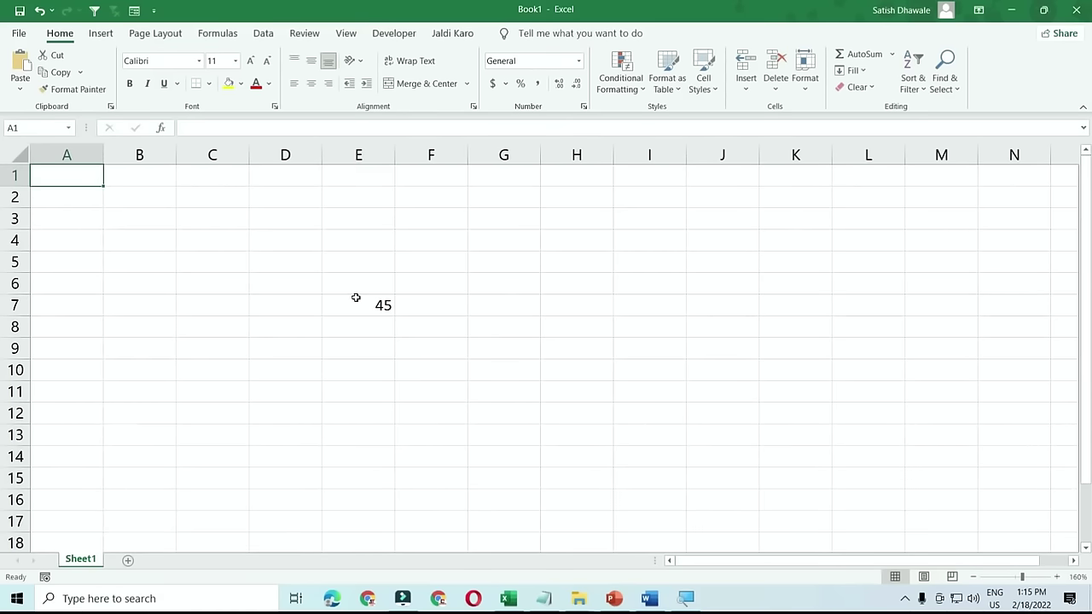
pyautogui.hotkey('shift', 'F4')
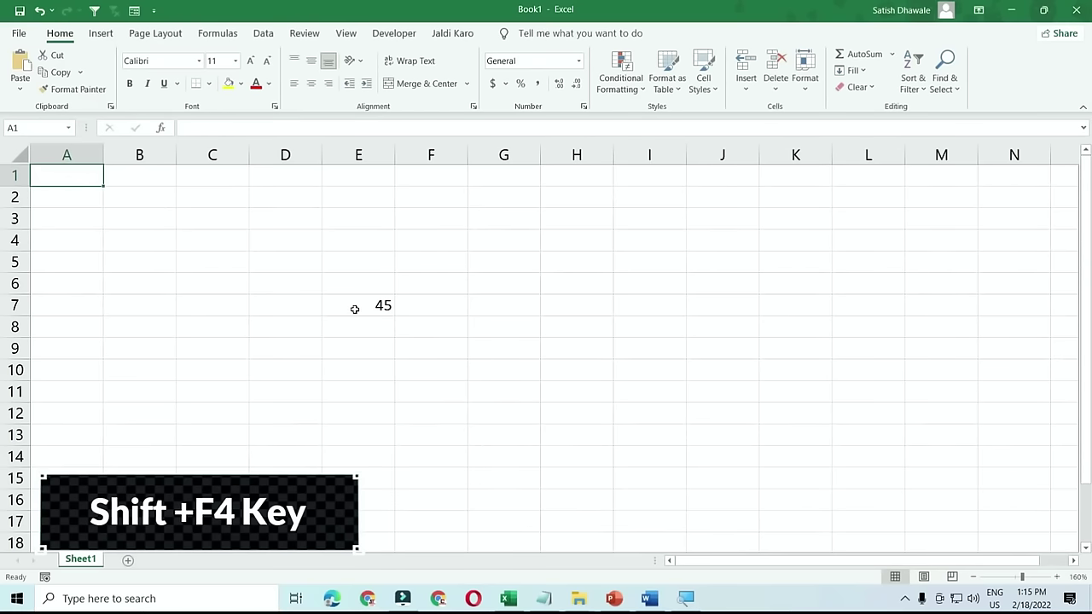
pyautogui.hotkey('shift', 'F4')
pyautogui.click(77, 176)
pyautogui.click(381, 312)
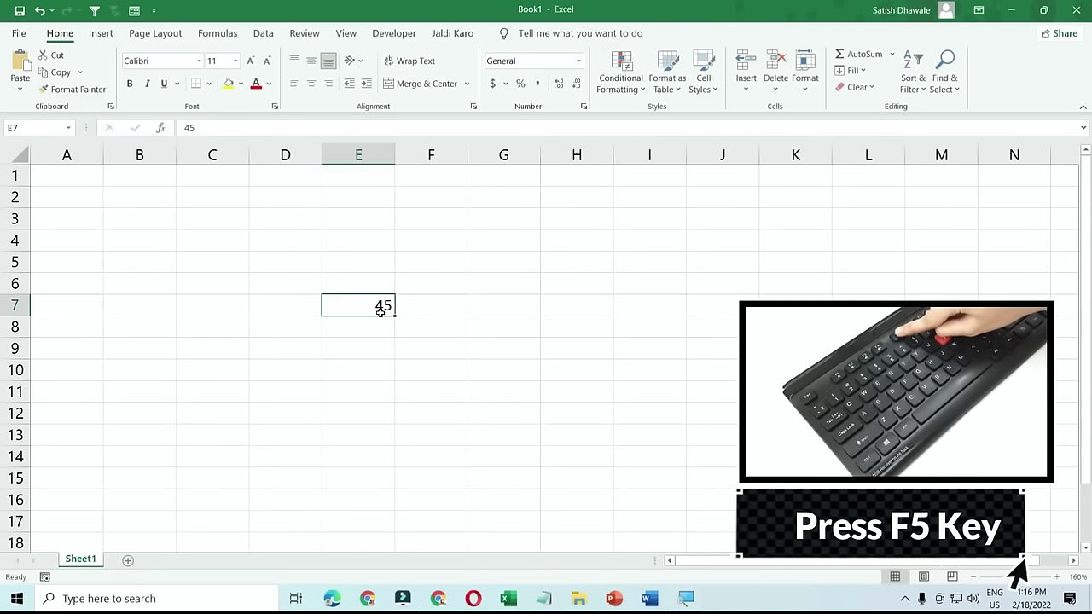
pyautogui.click(612, 599)
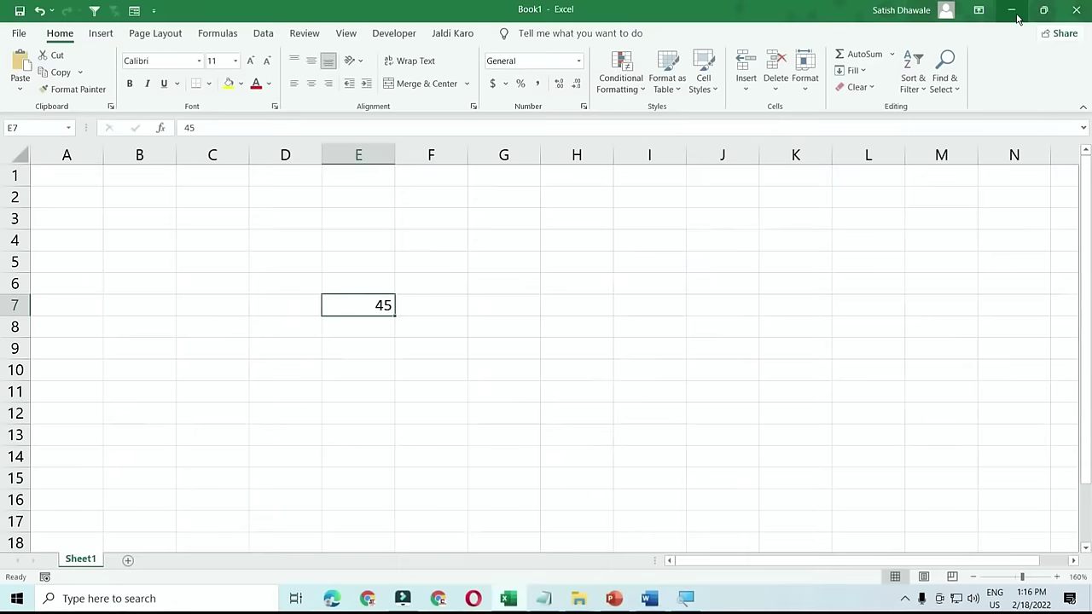
# Minimize the PowerPoint, Excel and Word windows one after another
pyautogui.click(1014, 15)
pyautogui.click(1015, 16)
pyautogui.click(1015, 15)
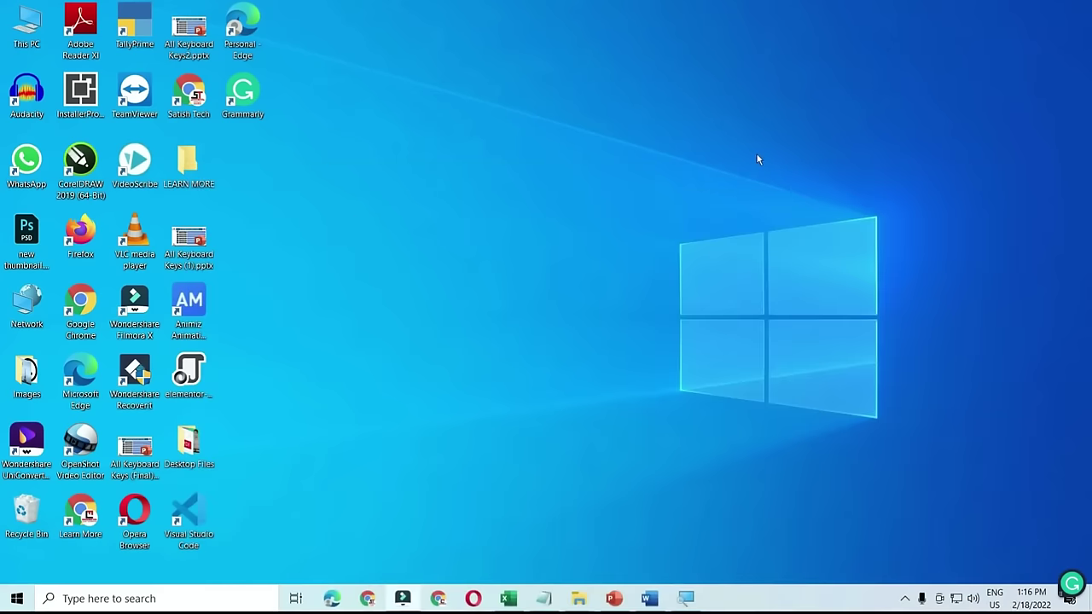
# Refresh the desktop with F5, then again through the right-click Refresh command
pyautogui.press('F5')
pyautogui.press('F5')
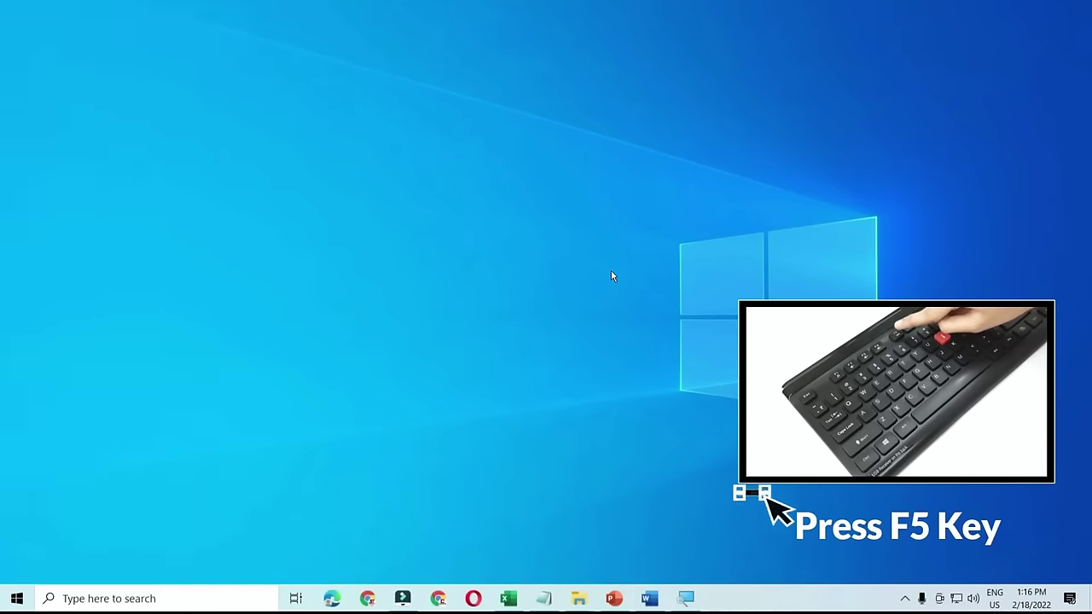
pyautogui.rightClick(574, 229)
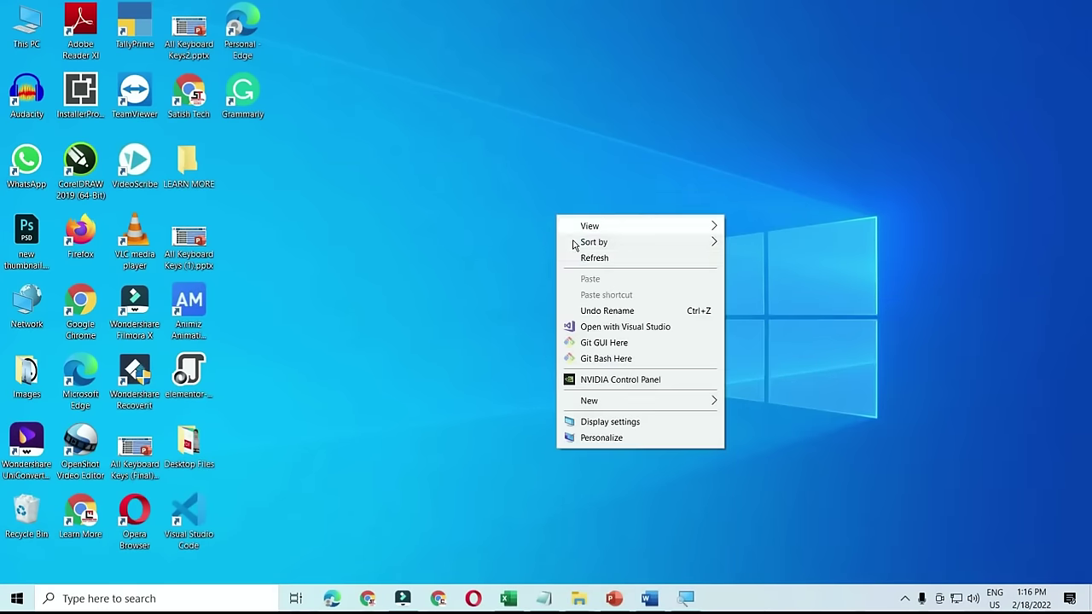
pyautogui.click(574, 259)
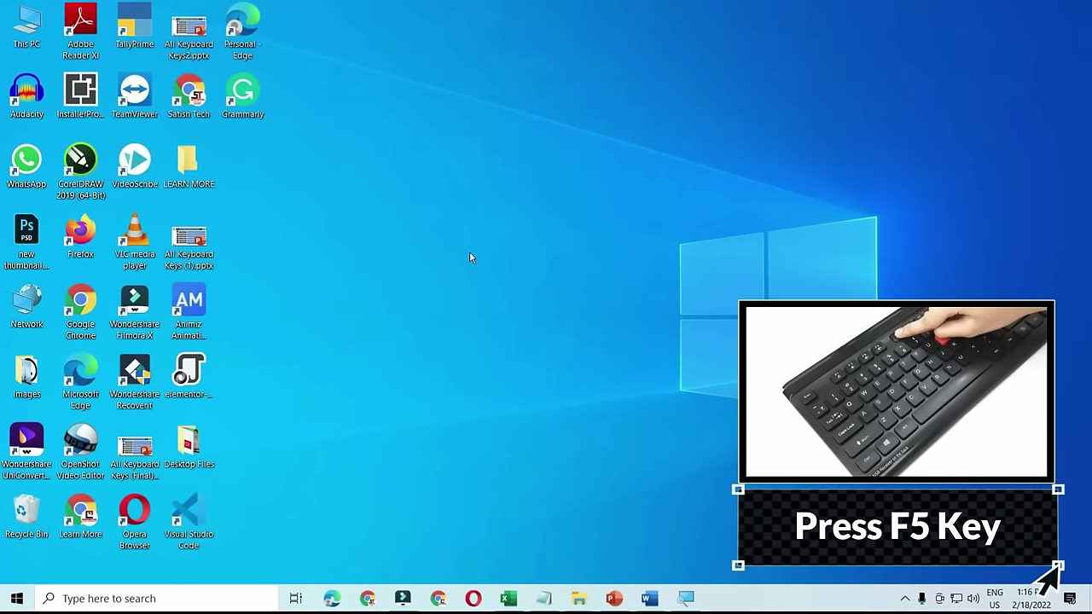
pyautogui.click(649, 598)
# Place the insertion point in the Word text, then open and close the Go To dialog with F5
pyautogui.click(637, 422)
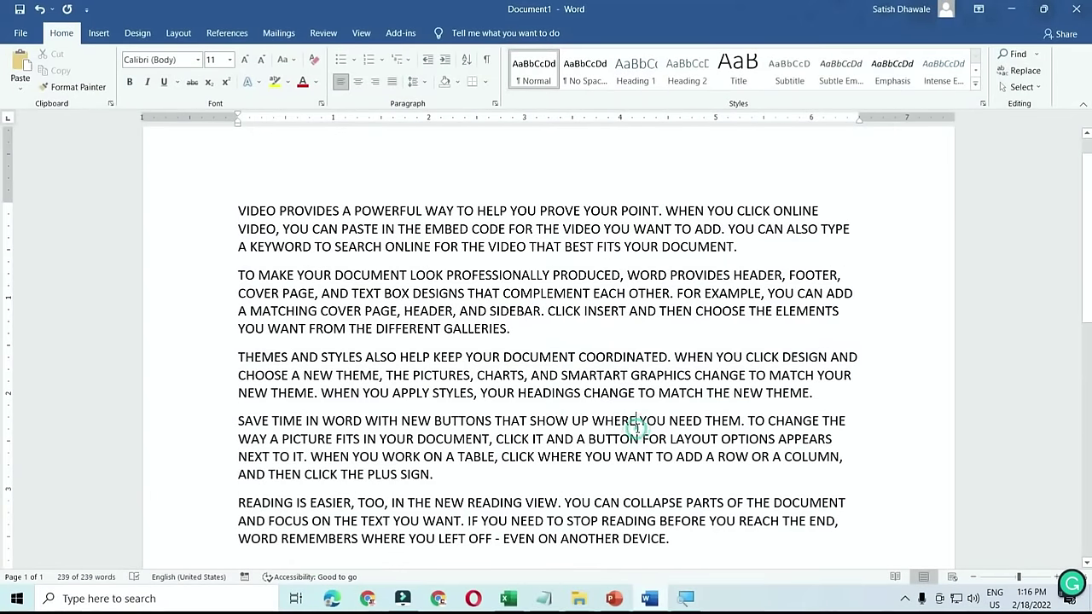
pyautogui.press('F5')
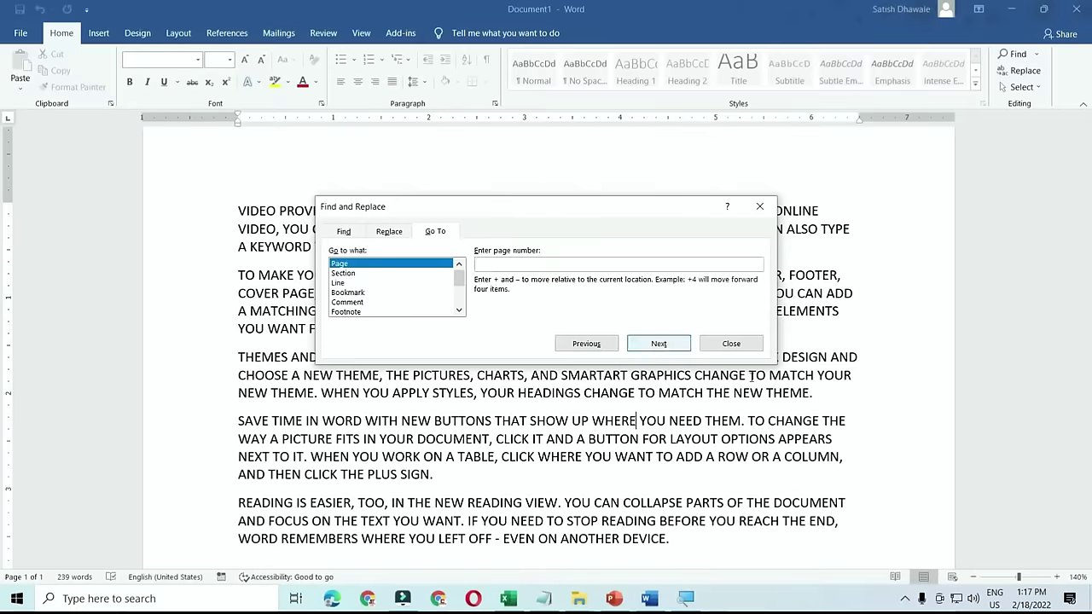
pyautogui.click(731, 343)
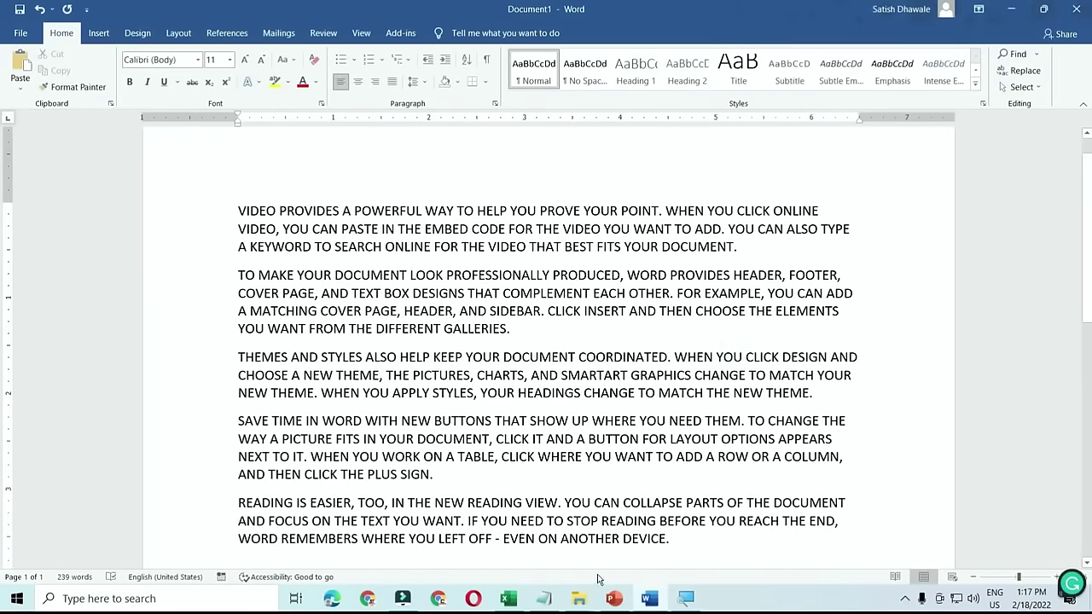
pyautogui.click(510, 597)
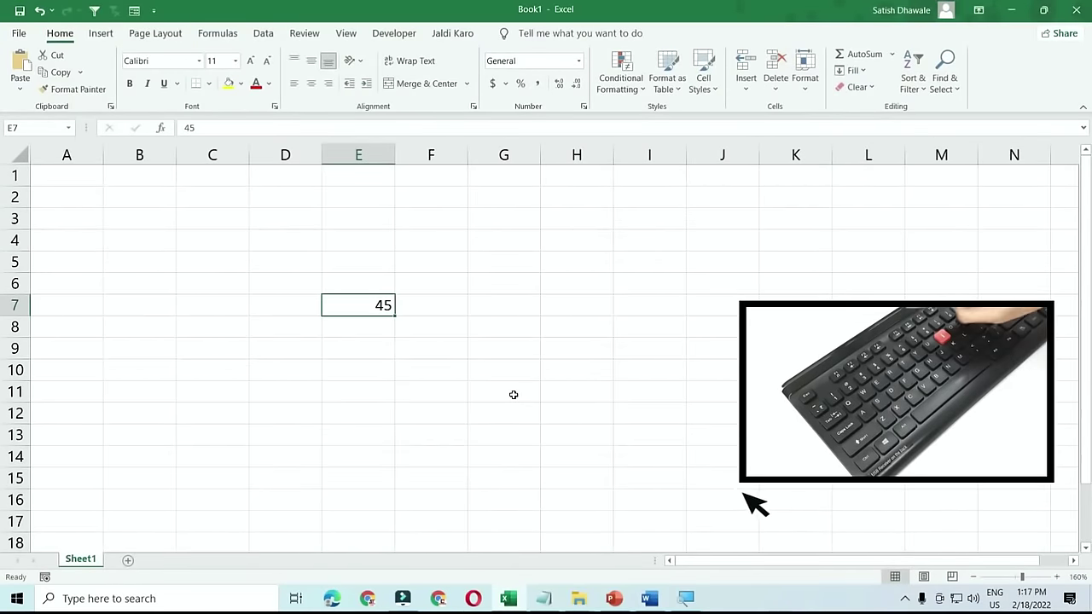
# Use F5's Go To dialog to jump to cell A5
pyautogui.press('F5')
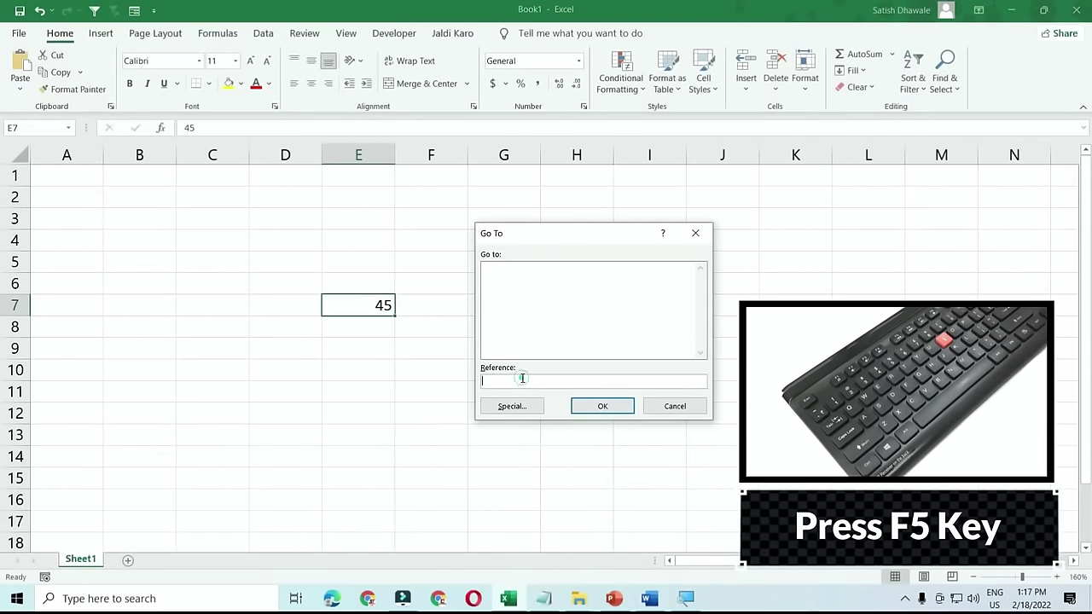
pyautogui.write('a5')
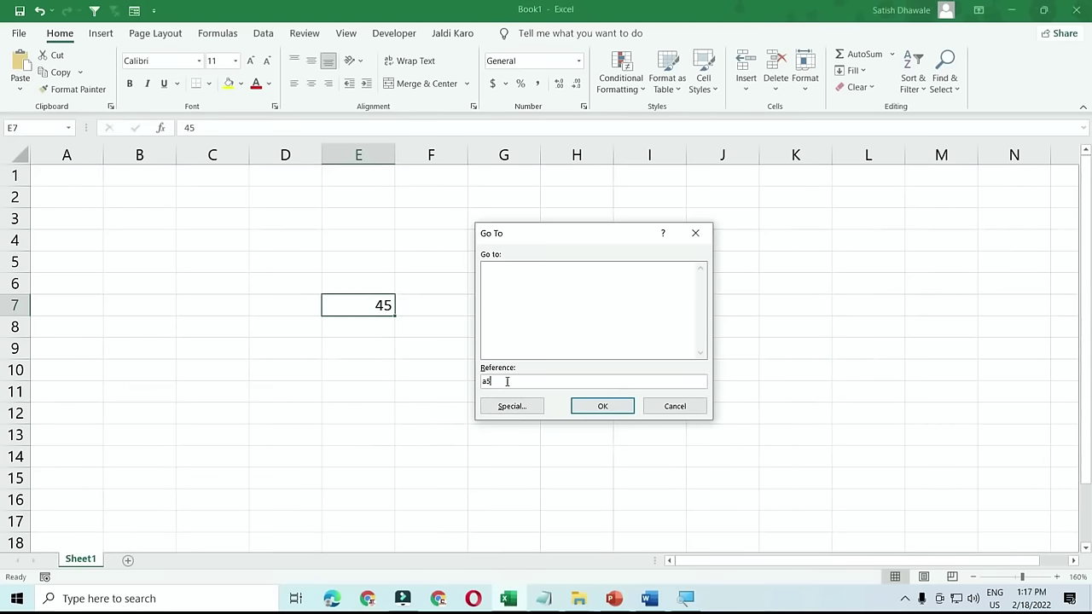
pyautogui.click(581, 406)
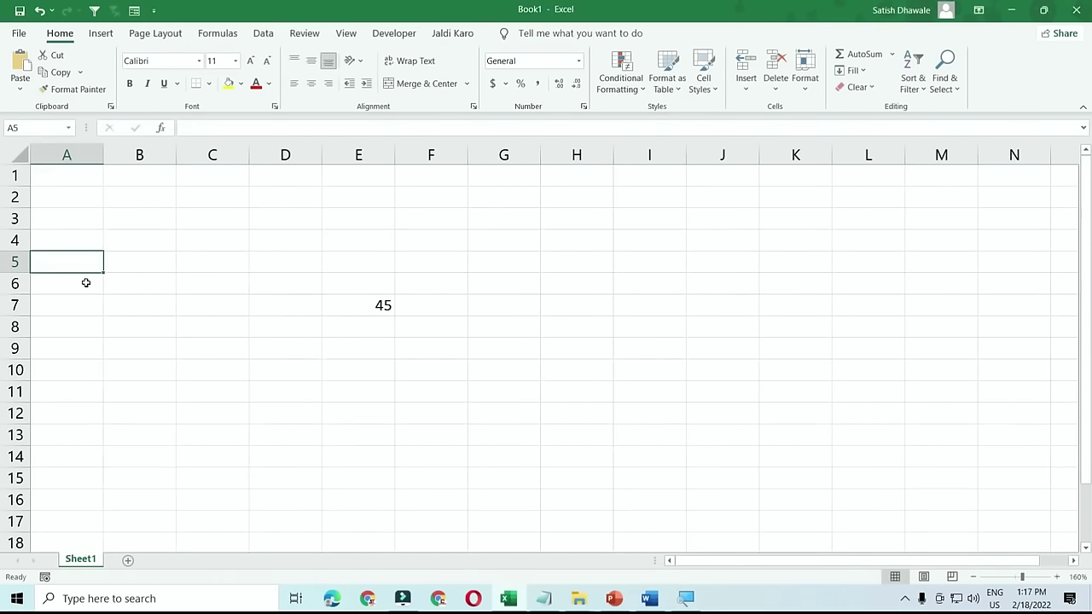
# Open Go To Special's options, cancel without applying any, and select cell E7
pyautogui.hotkey('ctrl', 'g')
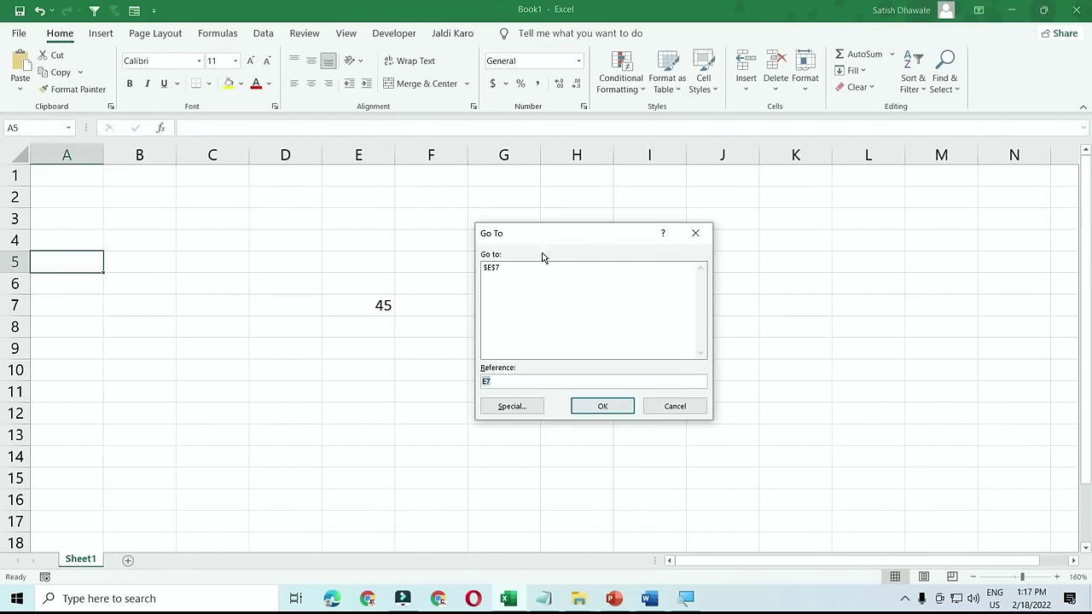
pyautogui.click(531, 407)
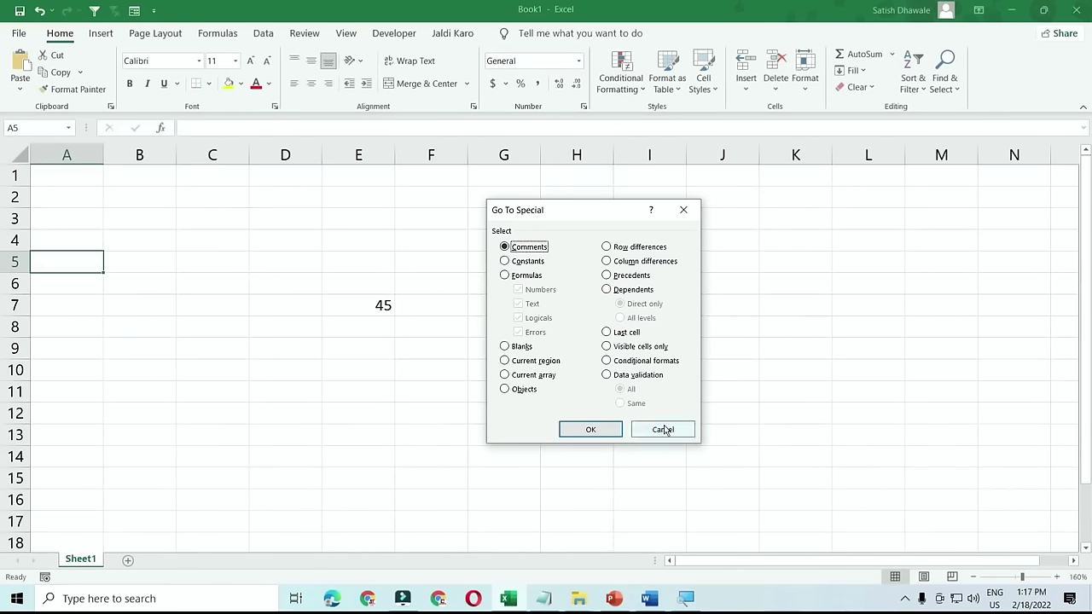
pyautogui.click(663, 428)
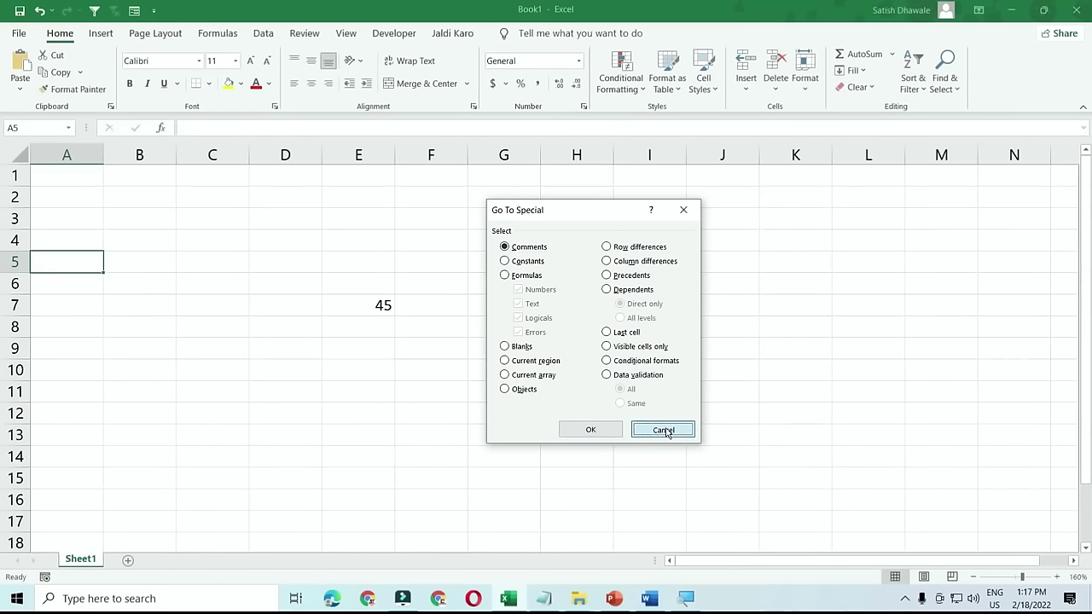
pyautogui.click(361, 309)
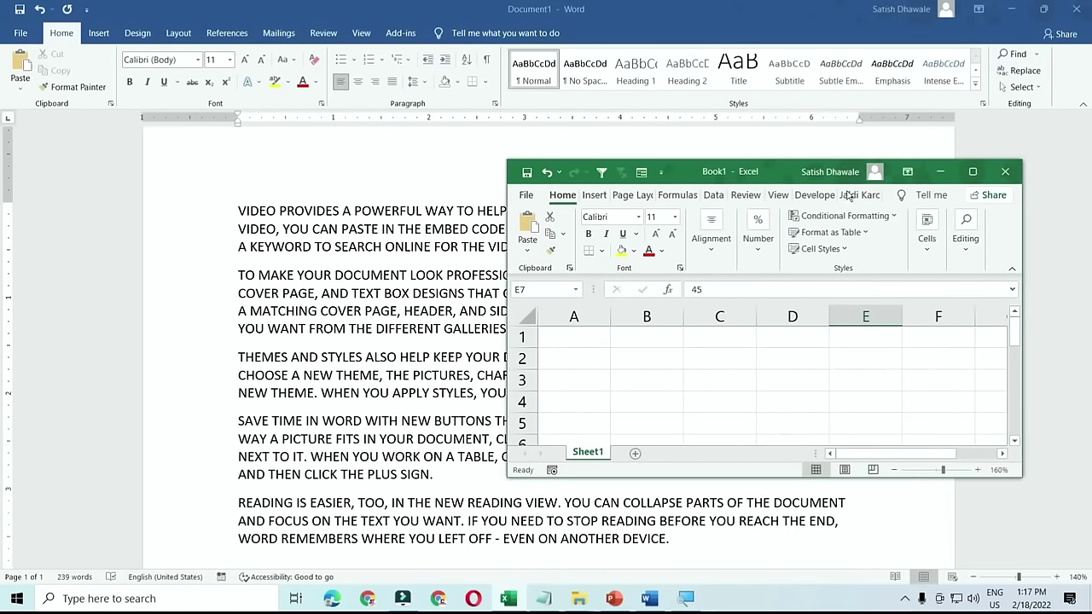
# Maximize and restore the Excel workbook window twice
pyautogui.click(975, 174)
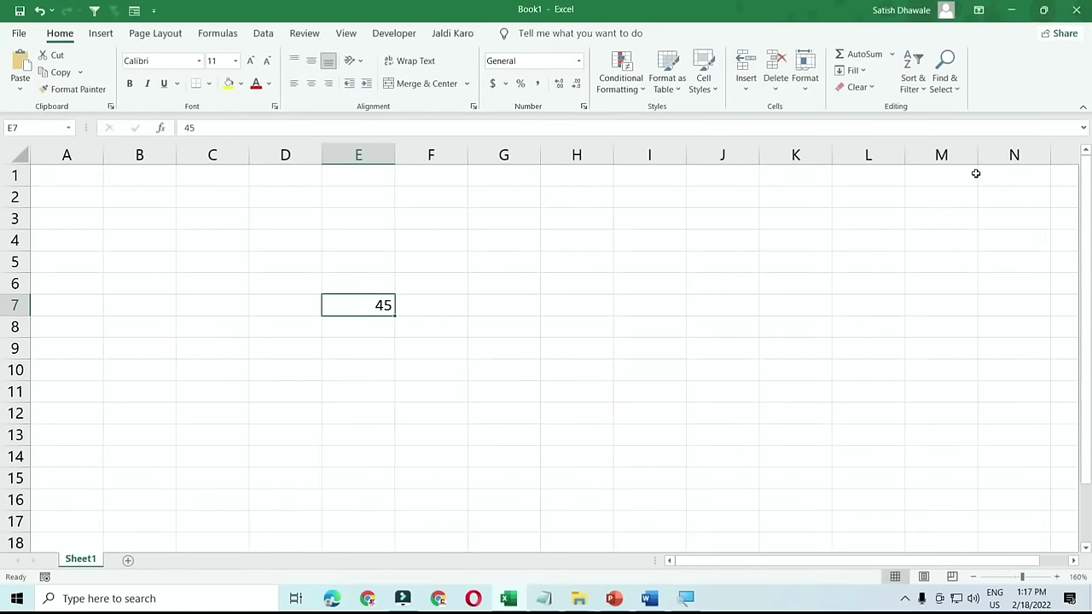
pyautogui.press('super+Down')
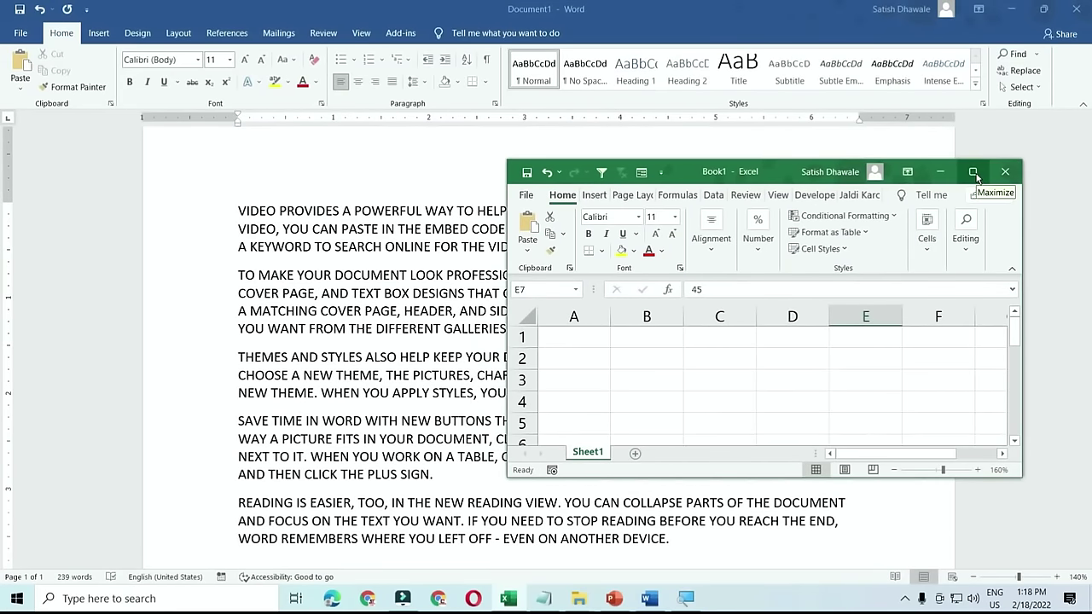
pyautogui.click(973, 172)
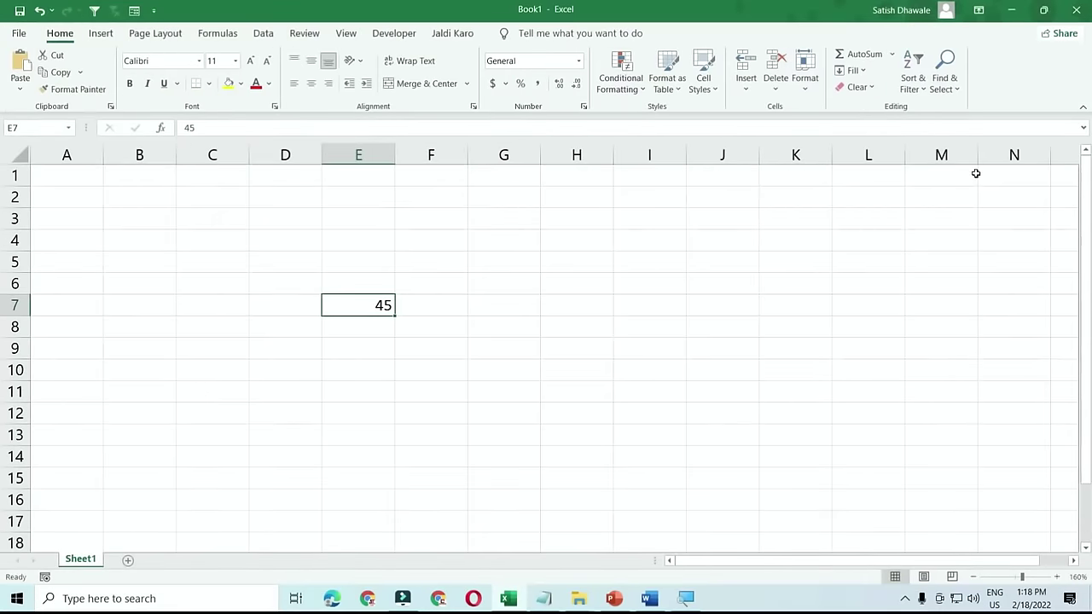
pyautogui.press('super+Down')
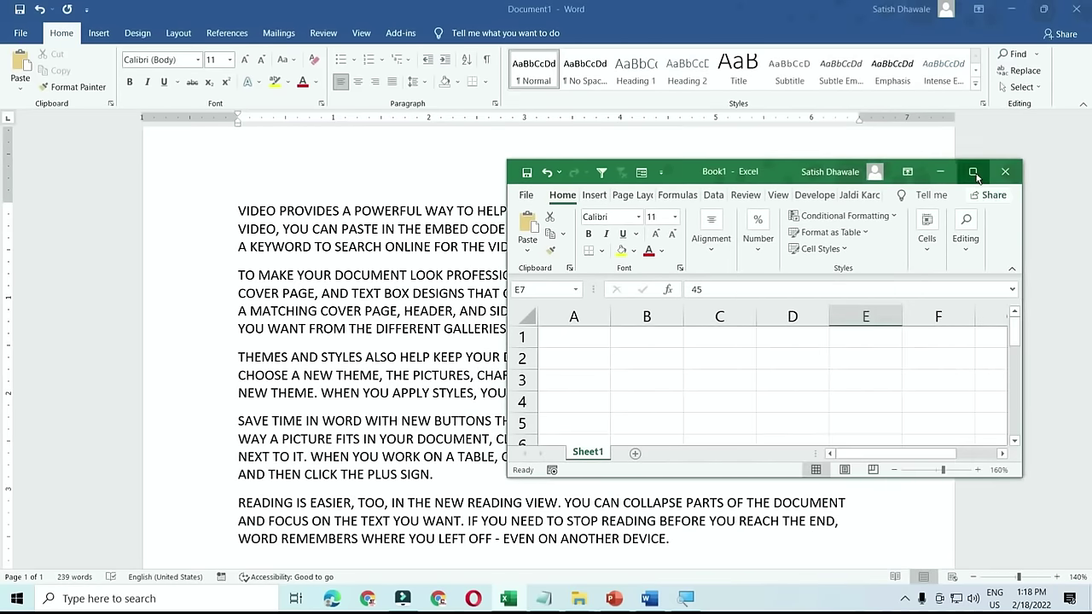
# Maximize Excel again, then bring Word forward in a smaller restored window with Alt+F5
pyautogui.click(973, 172)
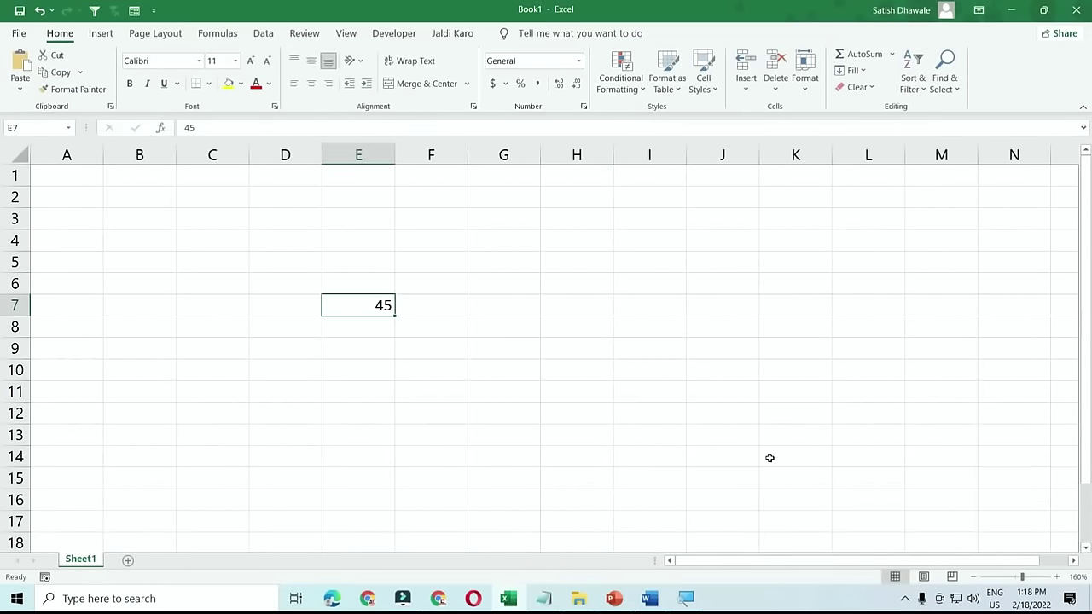
pyautogui.click(649, 598)
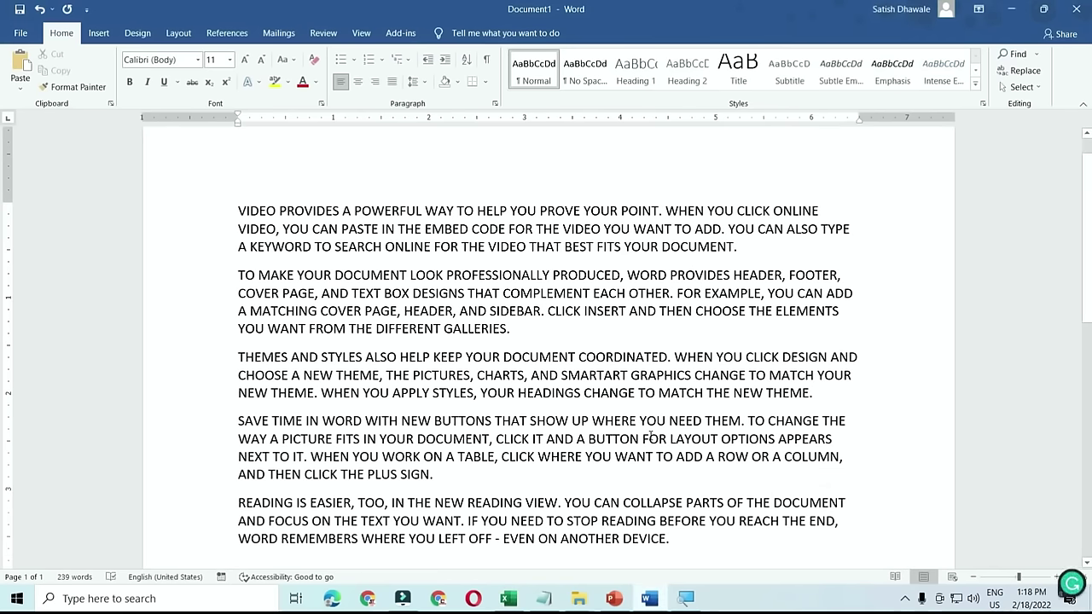
pyautogui.hotkey('alt', 'F5')
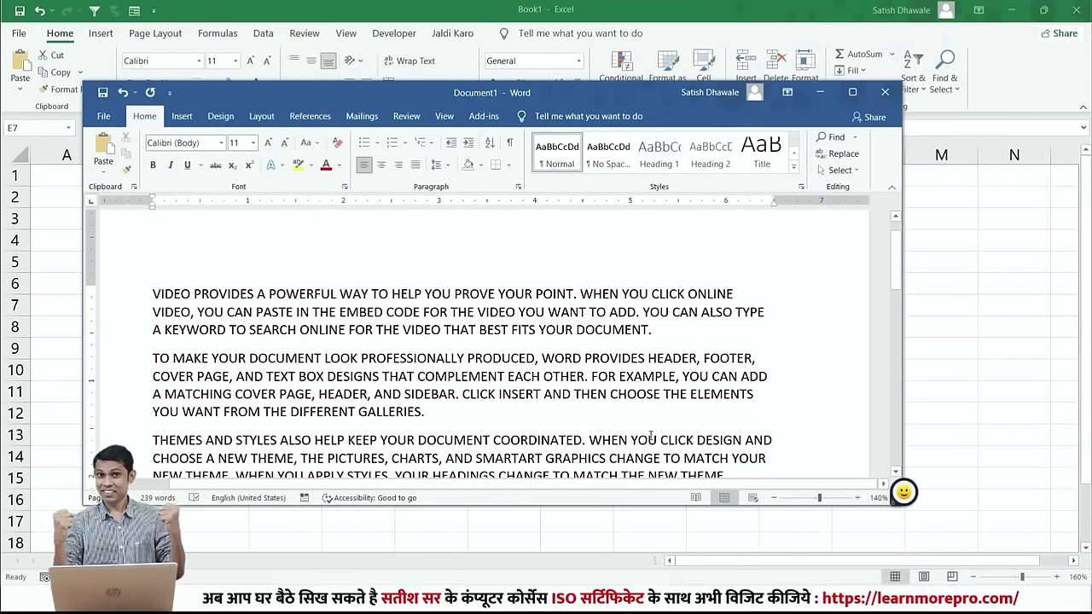
# Maximize Word, switch back to Excel, and add two new blank worksheets
pyautogui.click(850, 94)
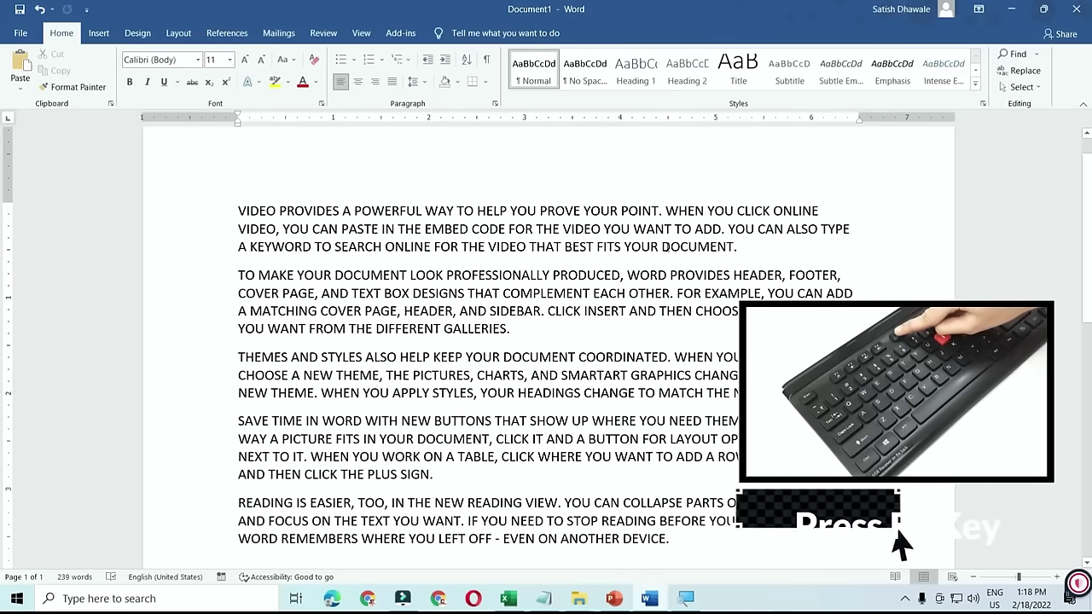
pyautogui.click(509, 598)
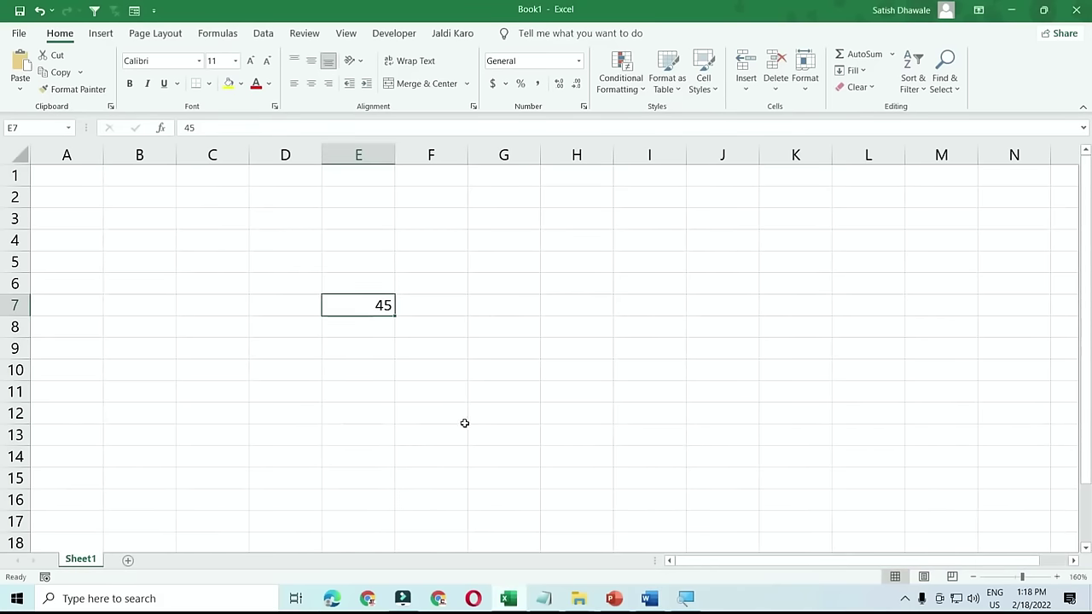
pyautogui.click(127, 560)
pyautogui.click(171, 561)
# Add more blank worksheets up to Sheet5, then show the ribbon KeyTips
pyautogui.click(210, 560)
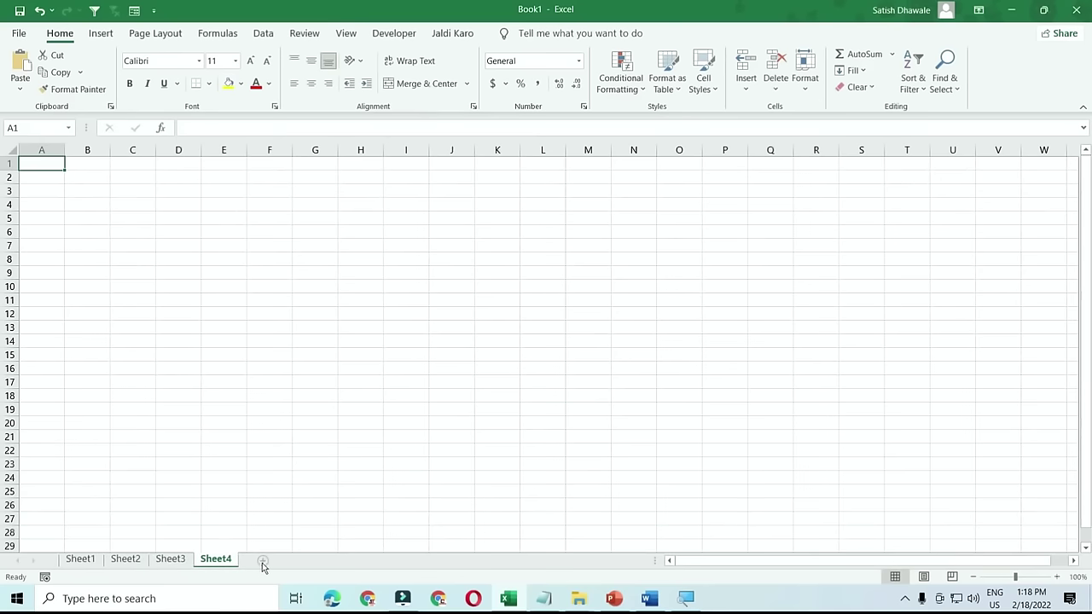
pyautogui.click(263, 560)
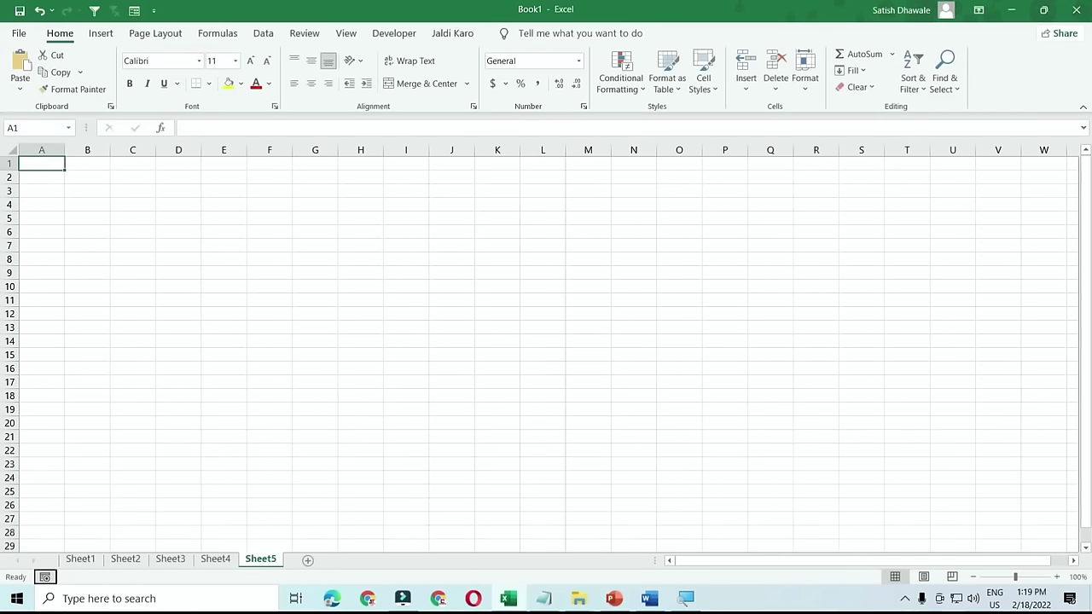
pyautogui.press('alt')
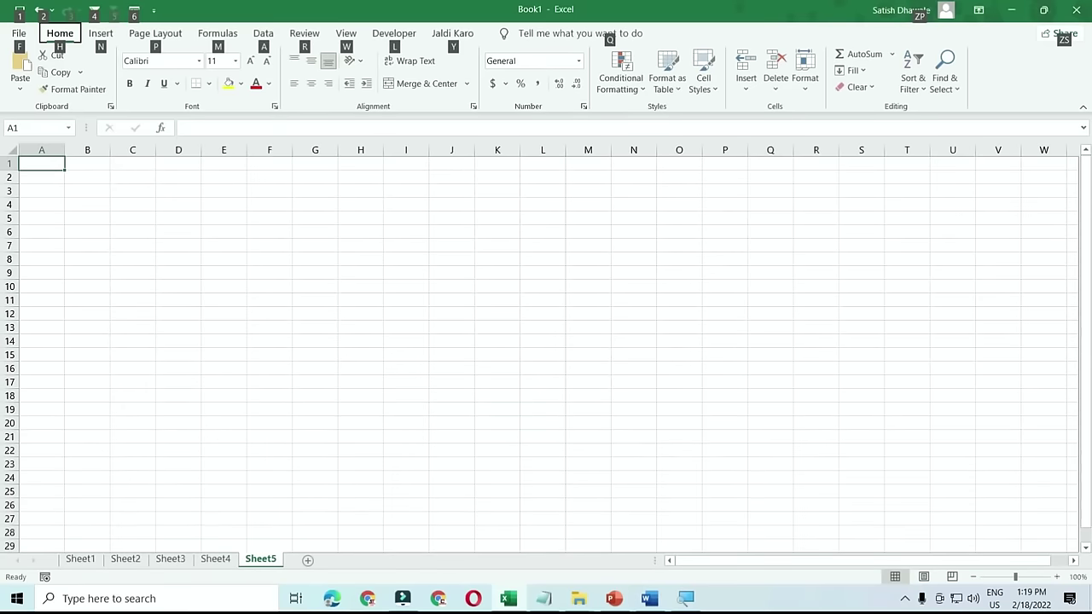
# Hide the KeyTips and use keyboard sheet-tab navigation to activate Sheet3, then Sheet1
pyautogui.press('Escape')
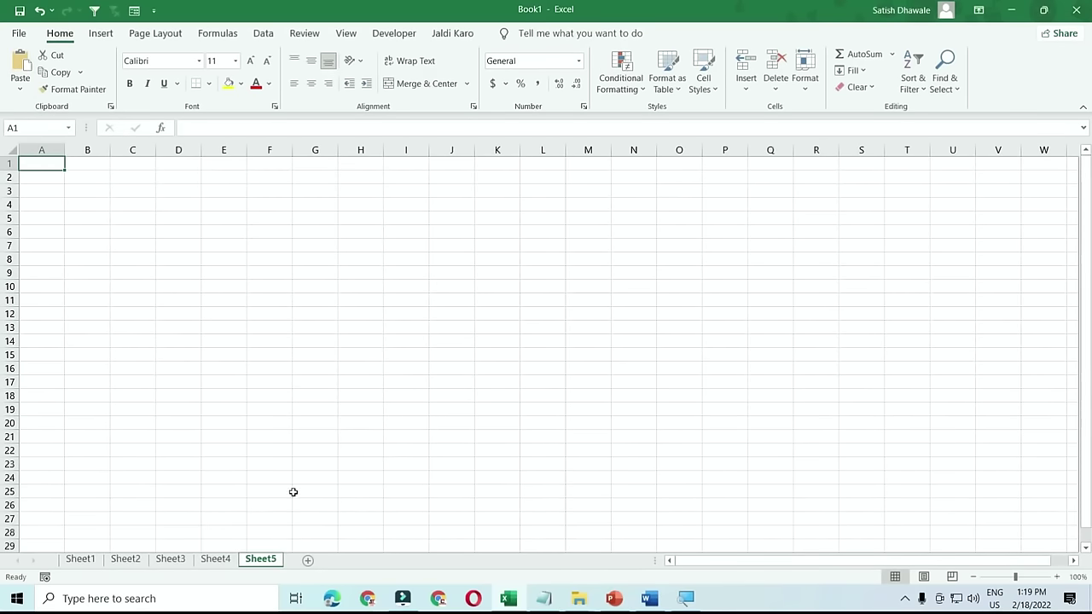
pyautogui.press('Left')
pyautogui.press('Left')
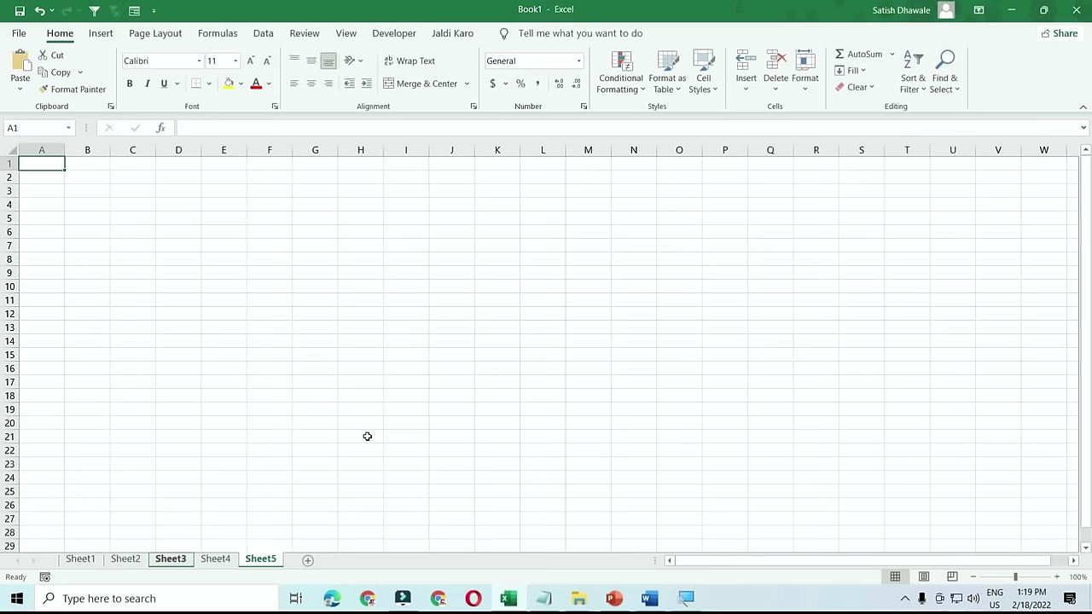
pyautogui.press('Left')
pyautogui.press('Left')
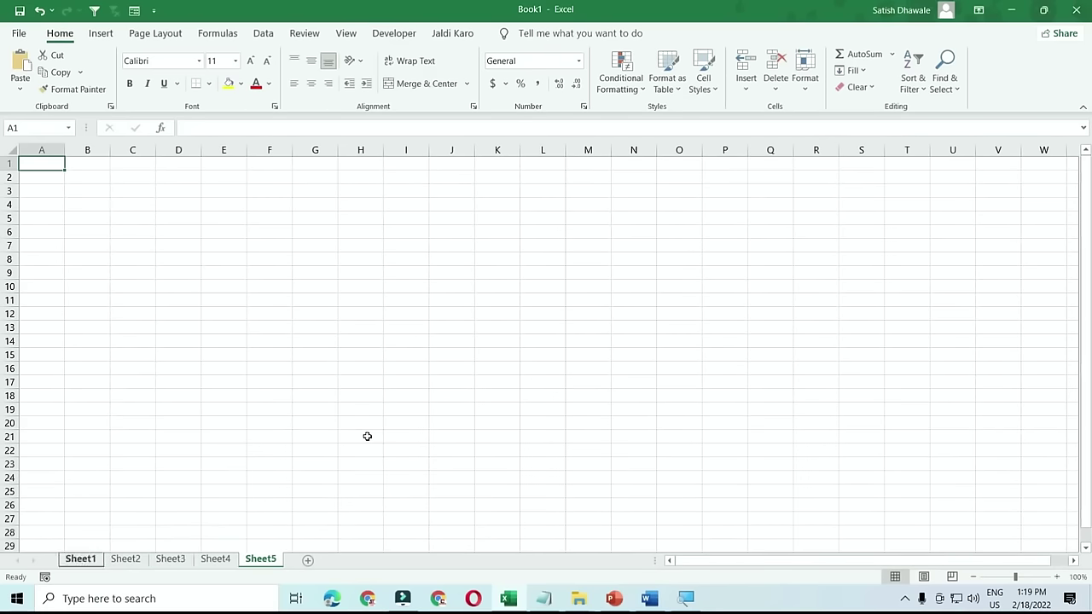
pyautogui.press('Right')
pyautogui.press('Right')
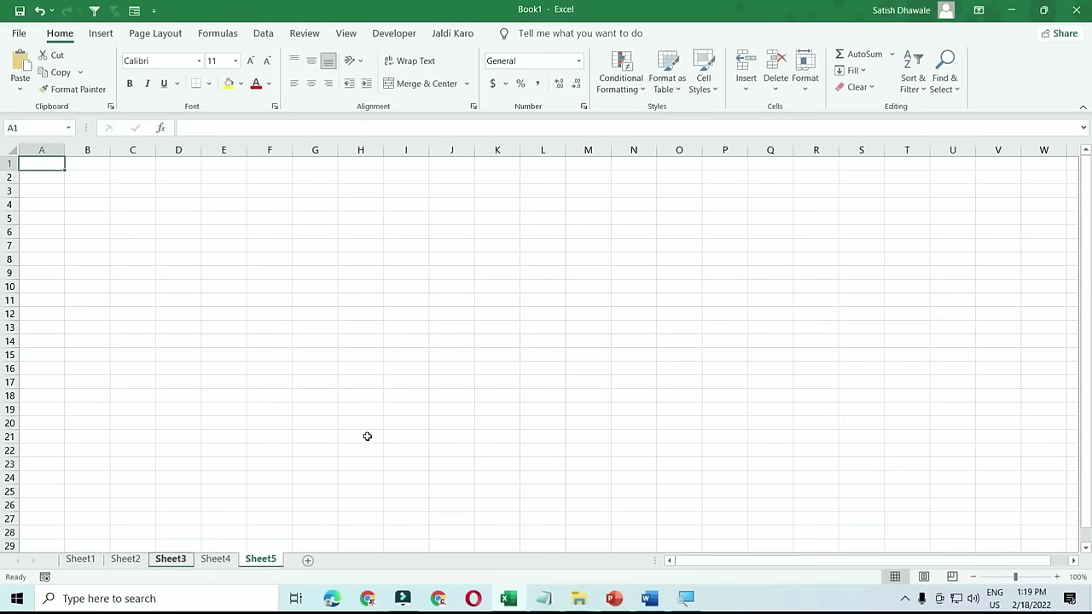
pyautogui.press('Return')
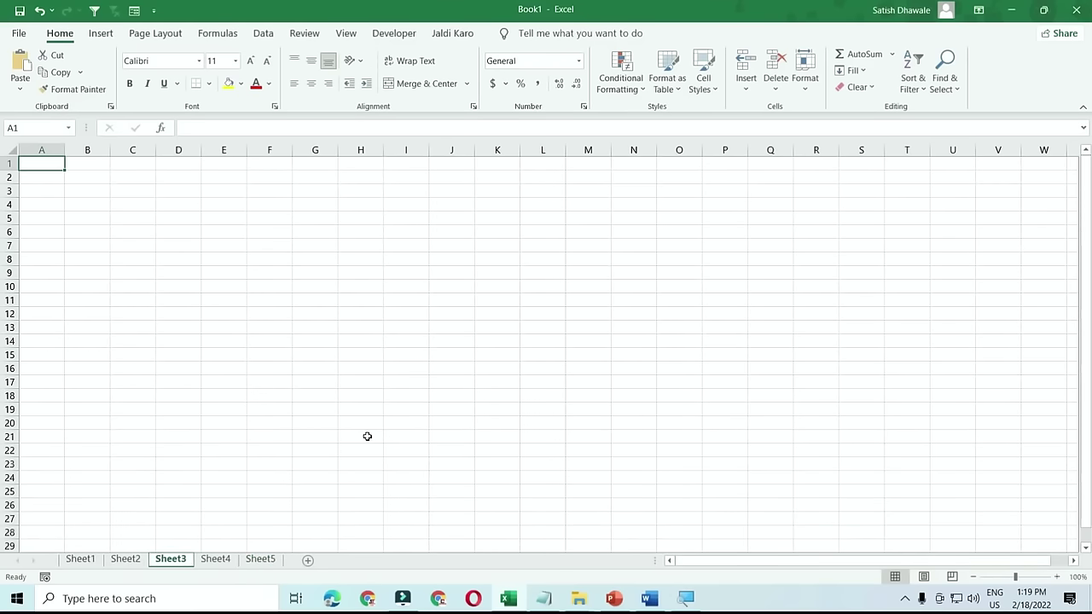
pyautogui.press('Left')
pyautogui.press('Left')
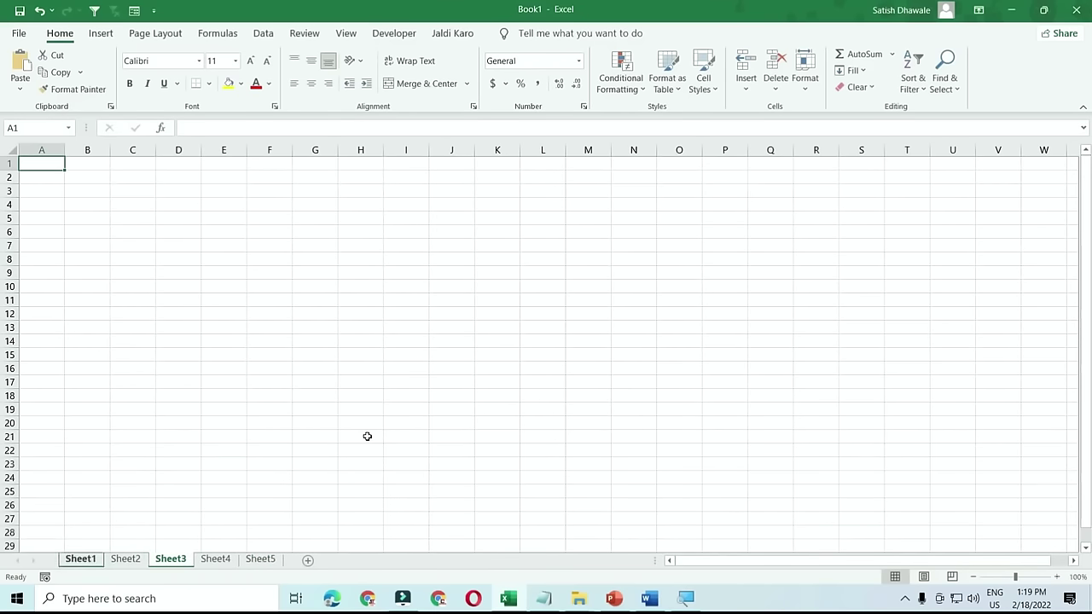
pyautogui.press('Return')
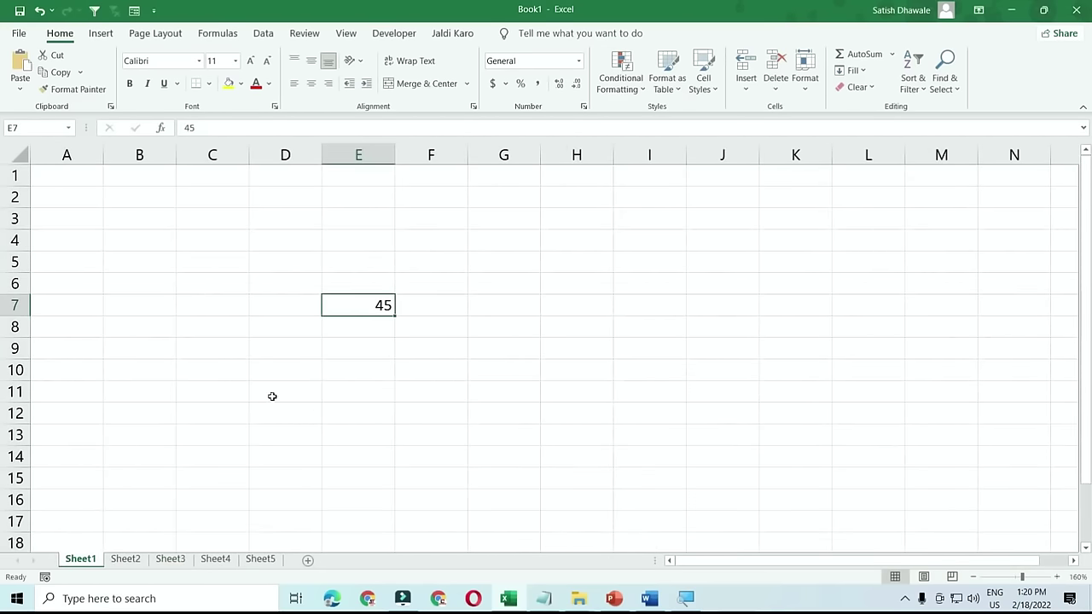
# Minimize the Excel window, then the Word window, to reveal the desktop
pyautogui.click(1014, 13)
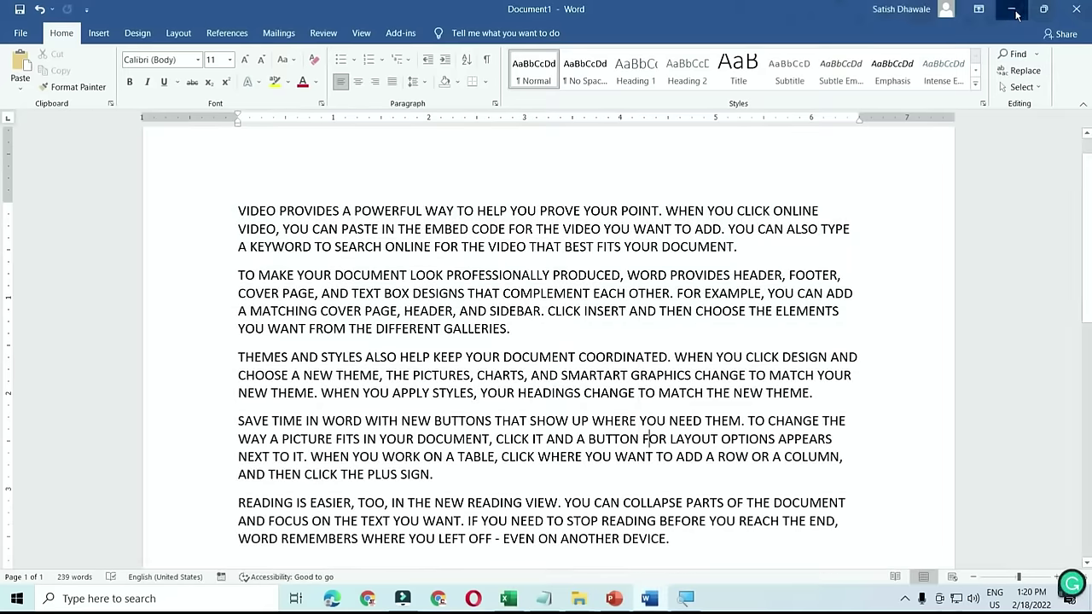
pyautogui.click(1014, 13)
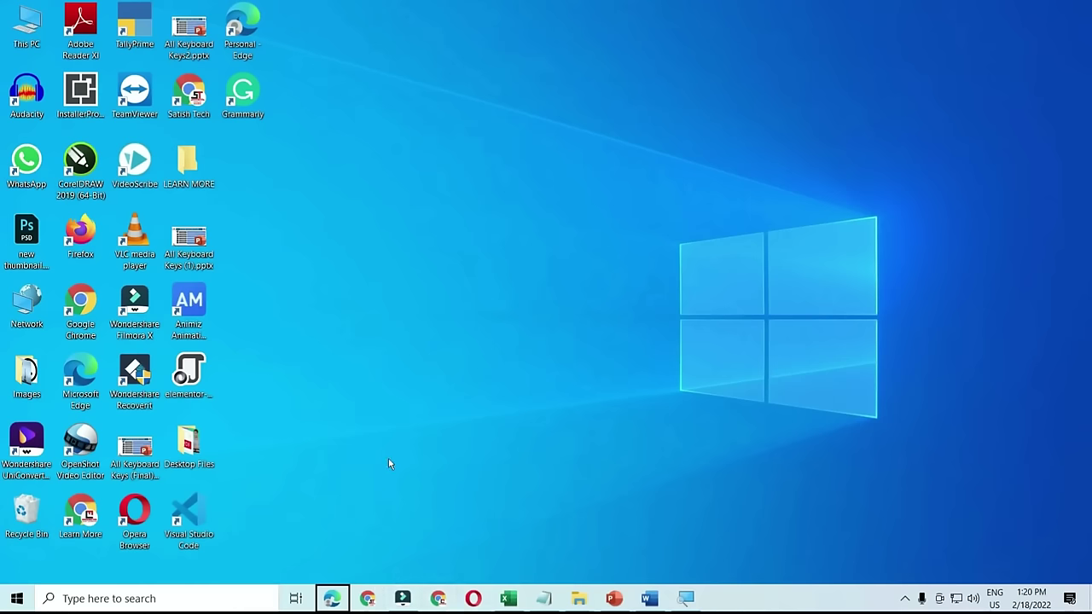
# Step keyboard focus back and forth across the taskbar app buttons, including Excel
pyautogui.press('Right')
pyautogui.press('Right')
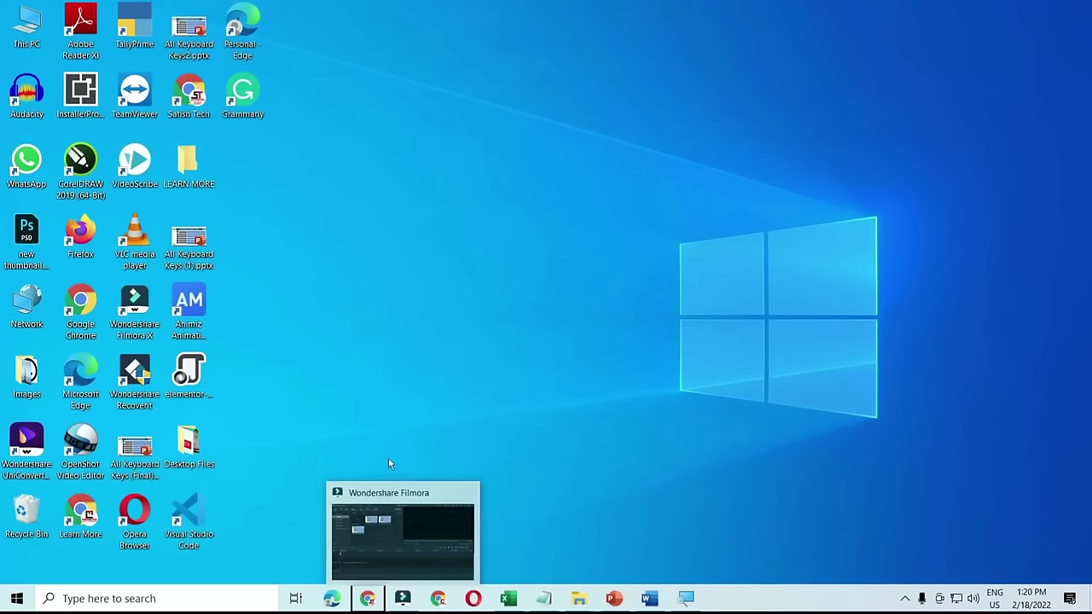
pyautogui.press('Left')
pyautogui.press('Left')
pyautogui.press('Right')
pyautogui.press('Right')
pyautogui.press('Right')
pyautogui.press('Right')
pyautogui.press('Right')
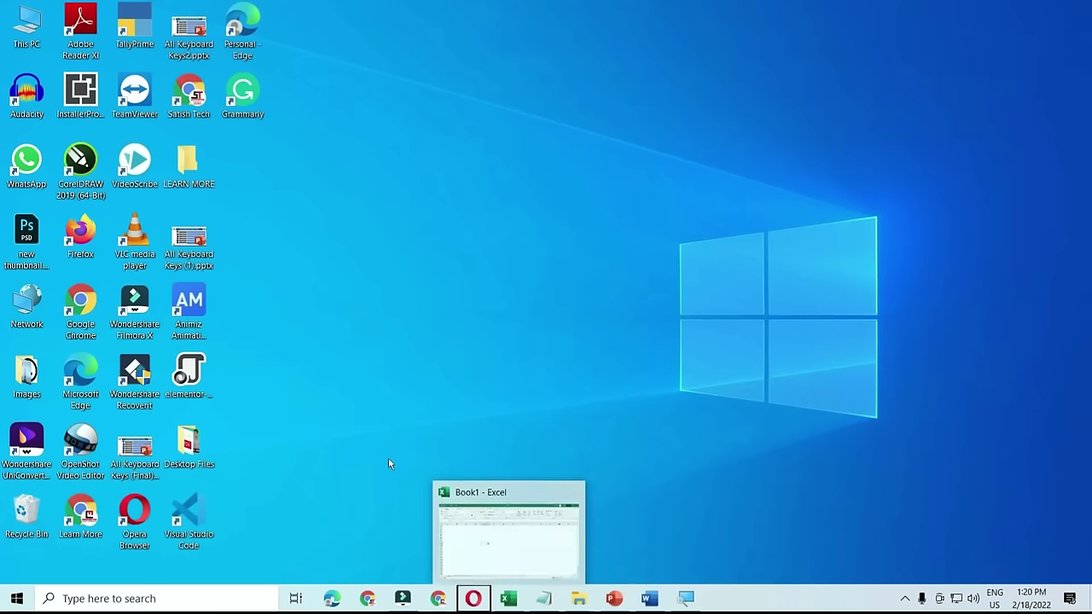
pyautogui.press('Left')
pyautogui.press('Left')
pyautogui.press('Left')
pyautogui.press('Left')
pyautogui.press('Left')
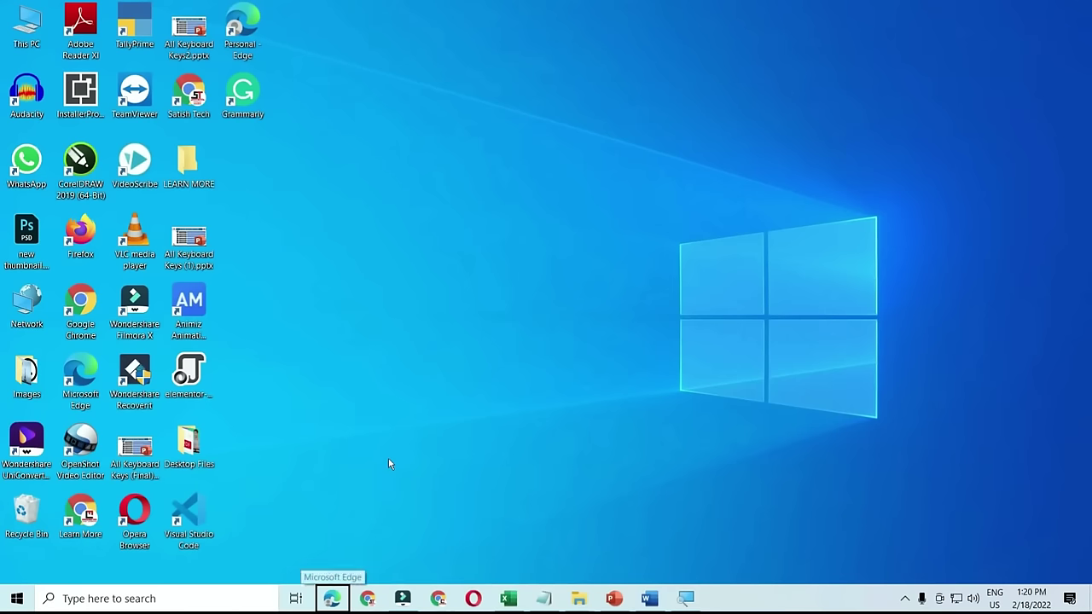
# Move focus through the tray's language, microphone and speaker icons, then click the desktop
pyautogui.press('Tab')
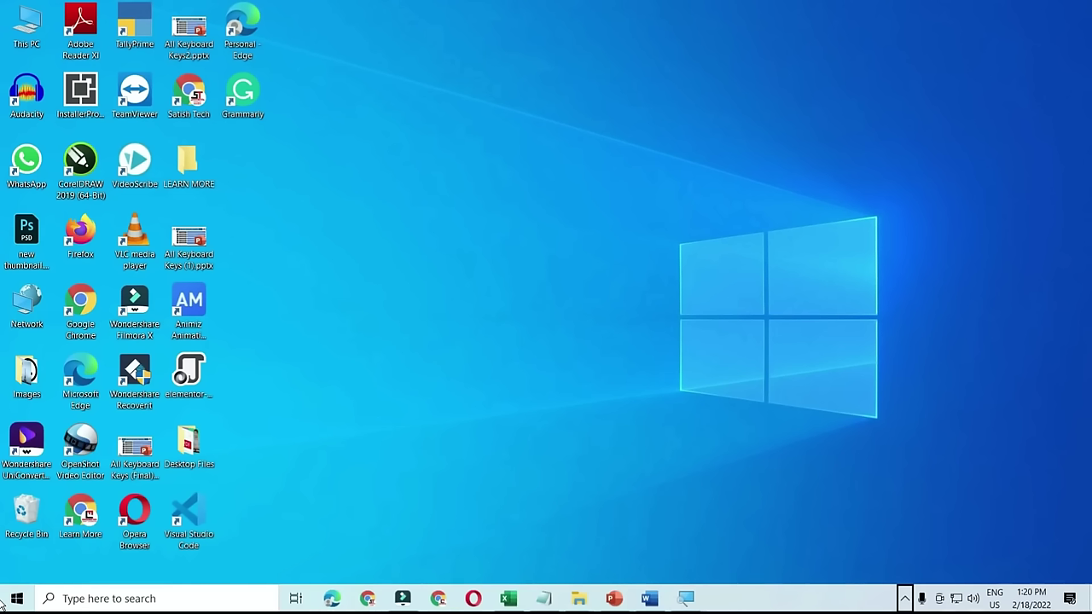
pyautogui.press('Right')
pyautogui.press('Right')
pyautogui.press('Right')
pyautogui.press('Right')
pyautogui.press('Right')
pyautogui.press('Right')
pyautogui.press('Right')
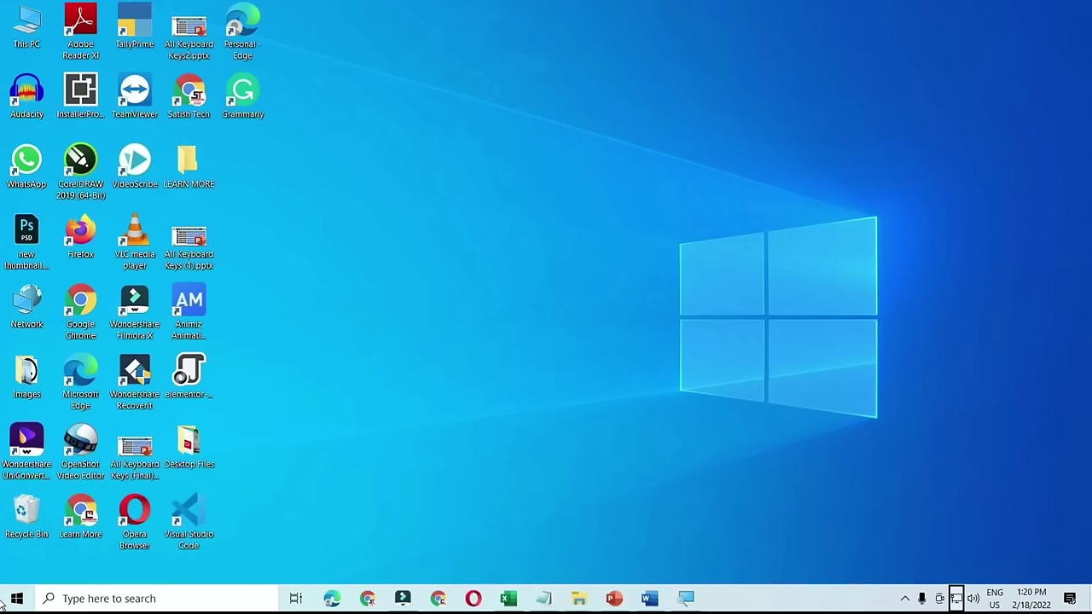
pyautogui.press('Left')
pyautogui.press('Left')
pyautogui.press('Left')
pyautogui.press('Left')
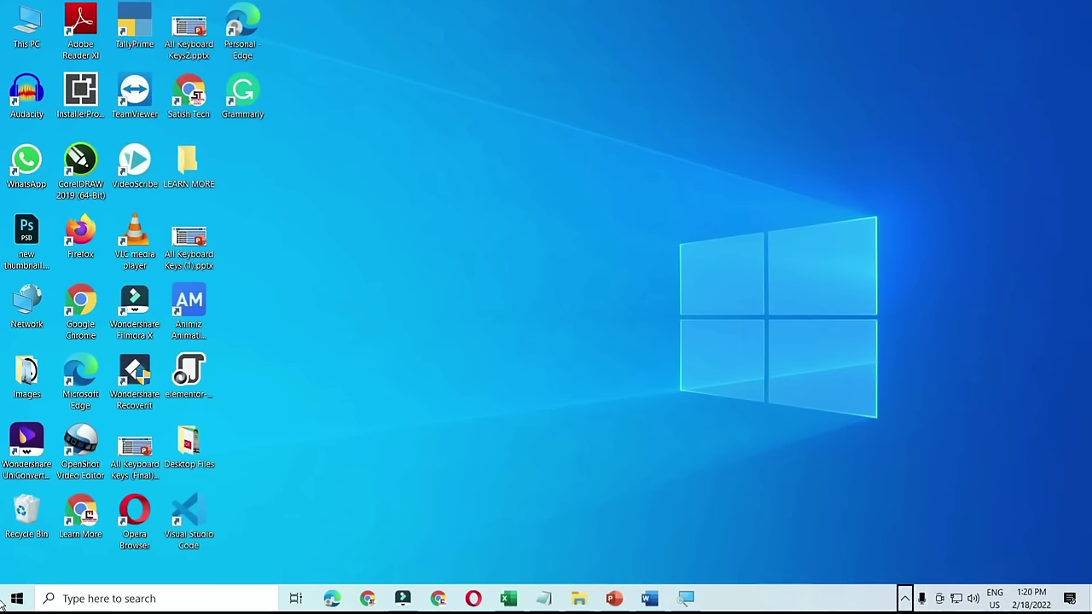
pyautogui.press('Right')
pyautogui.press('Right')
pyautogui.press('Right')
pyautogui.press('Right')
pyautogui.press('Right')
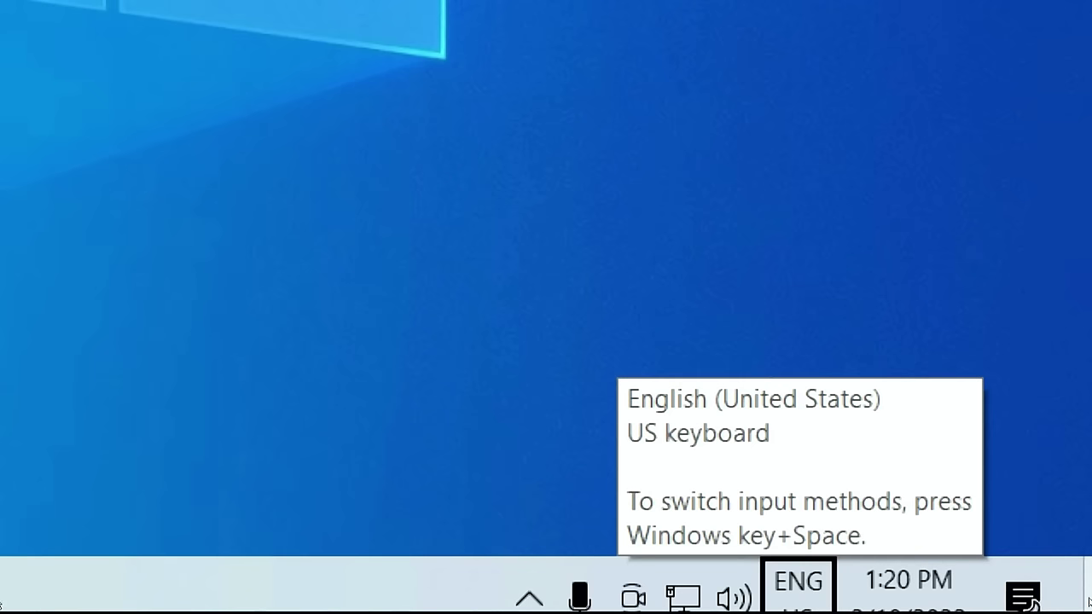
pyautogui.press('Left')
pyautogui.press('Left')
pyautogui.press('Left')
pyautogui.press('Left')
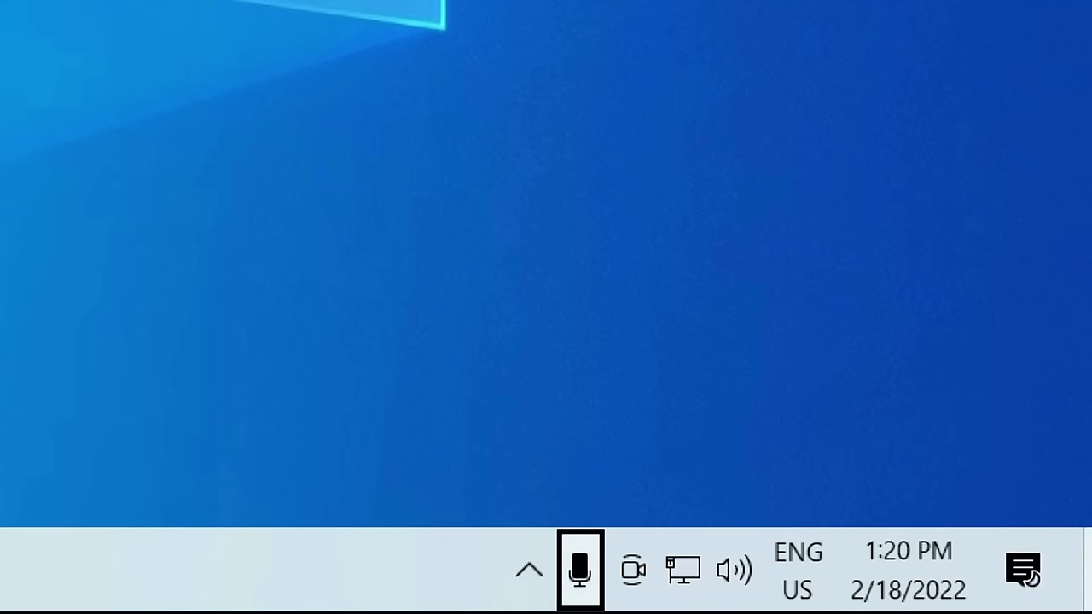
pyautogui.press('Right')
pyautogui.press('Right')
pyautogui.press('Right')
pyautogui.press('Right')
pyautogui.press('Right')
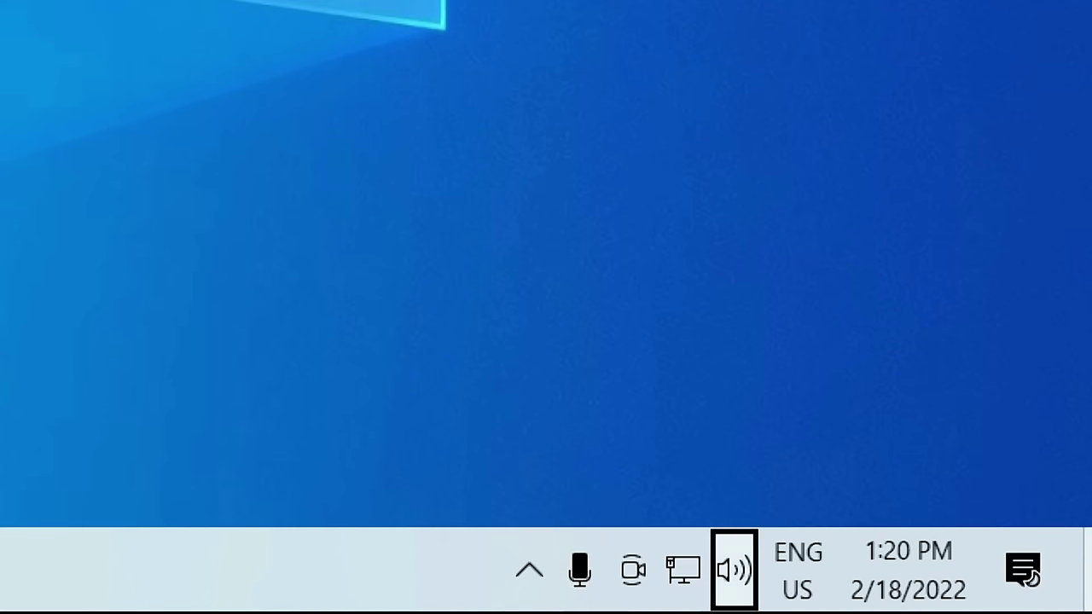
pyautogui.press('Left')
pyautogui.press('Left')
pyautogui.press('Left')
pyautogui.press('Left')
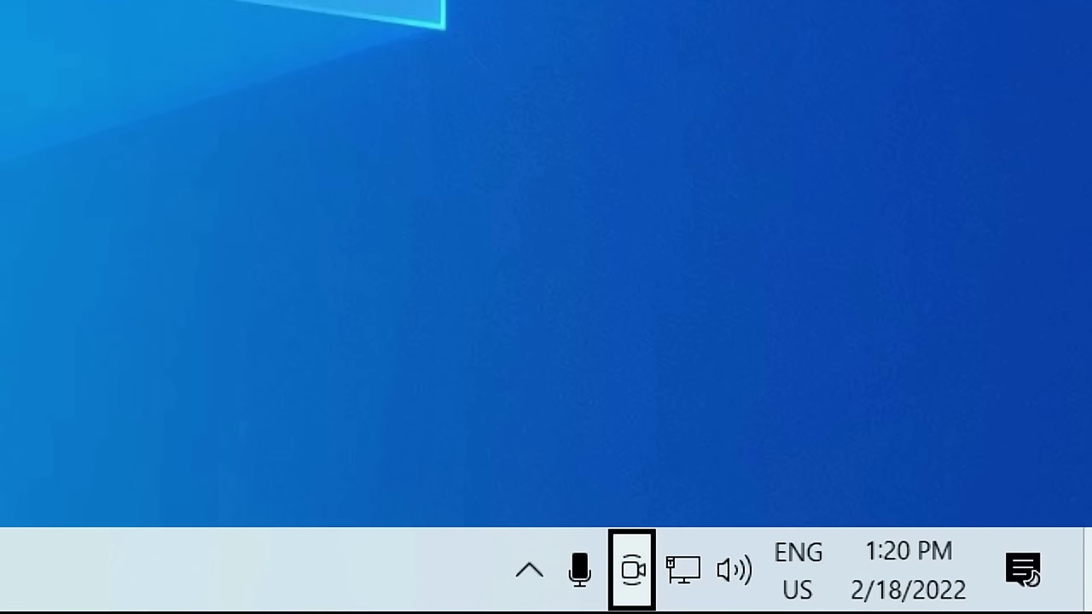
pyautogui.press('Right')
pyautogui.press('Right')
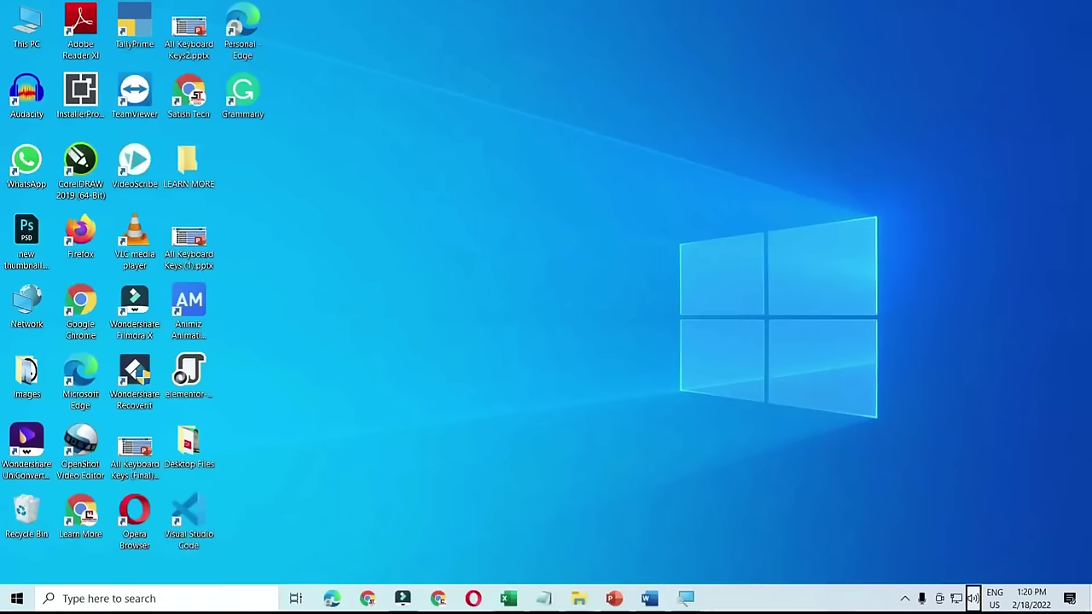
pyautogui.click(645, 264)
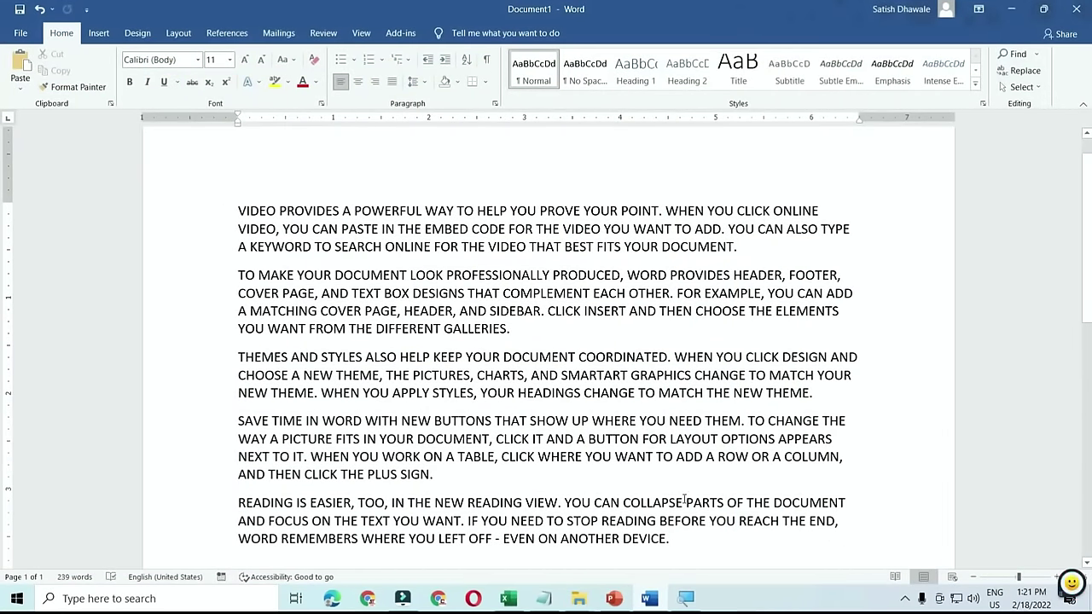
# Delete the five sample paragraphs and type the name as the first line
pyautogui.moveTo(682, 539); pyautogui.dragTo(215, 215)
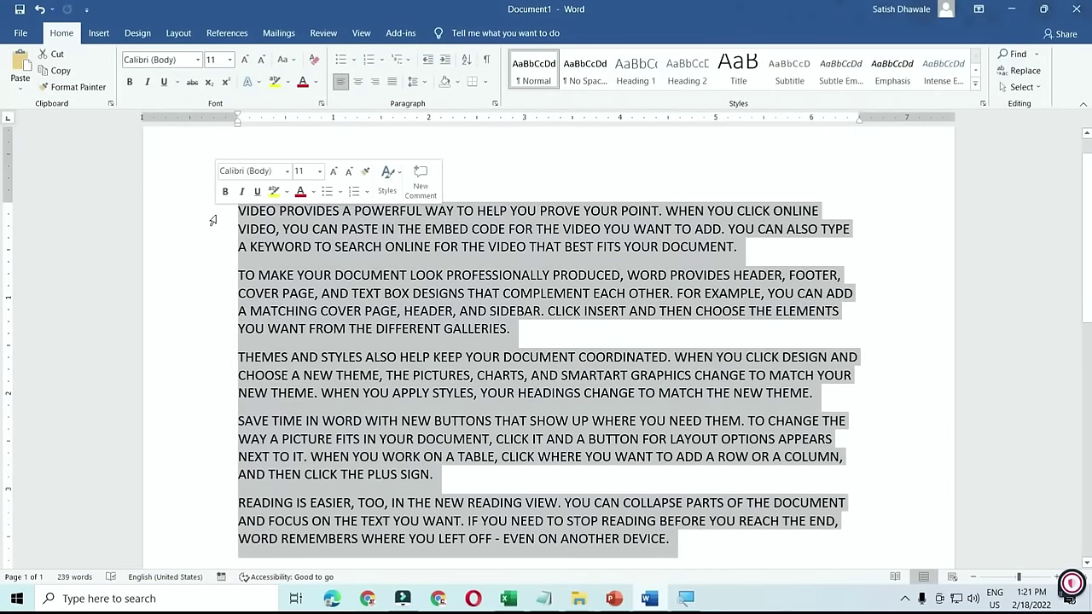
pyautogui.press('Delete')
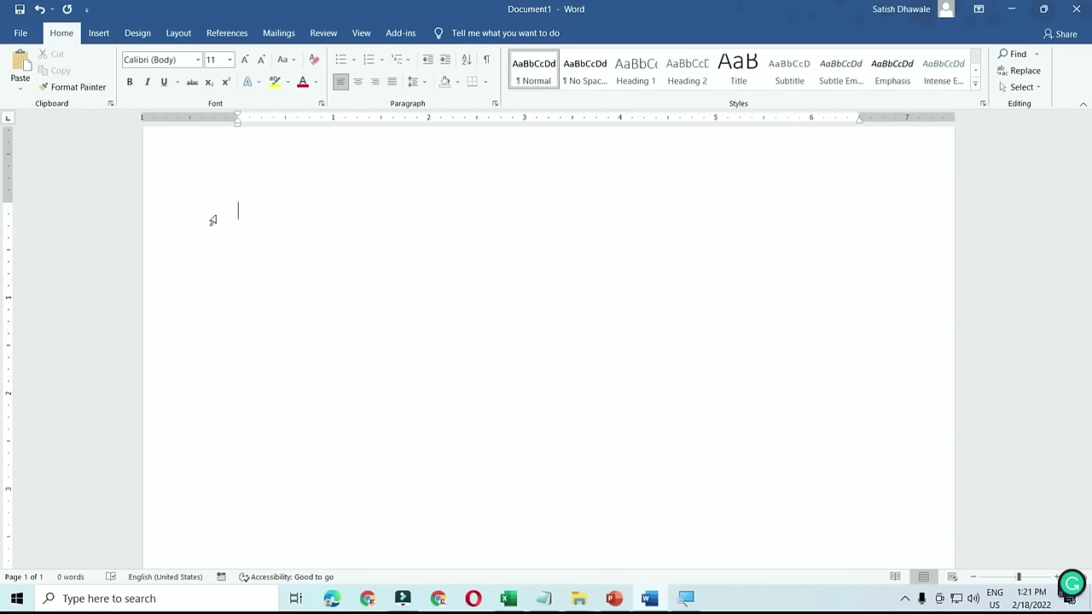
pyautogui.write('shi')
pyautogui.press('BackSpace')
pyautogui.write('riw')
pyautogui.press('BackSpace')
pyautogui.write('wall')
pyautogui.press('BackSpace')
pyautogui.press('BackSpace')
pyautogui.press('BackSpace')
pyautogui.press('BackSpace')
pyautogui.write('valli')
pyautogui.press('Return')
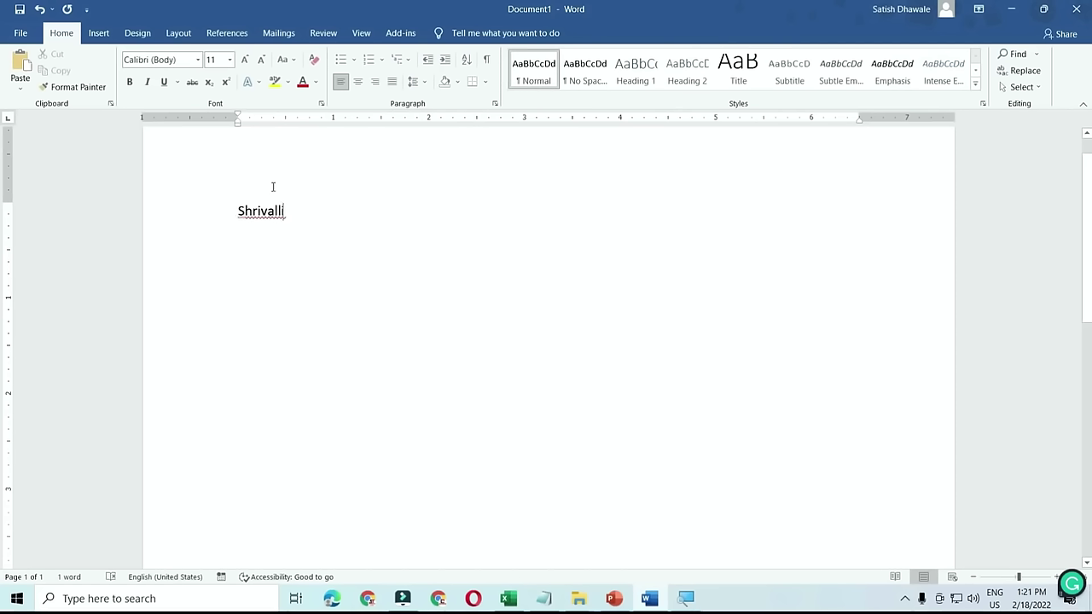
pyautogui.press('Left')
pyautogui.press('Left')
pyautogui.press('Left')
pyautogui.press('Left')
pyautogui.press('Left')
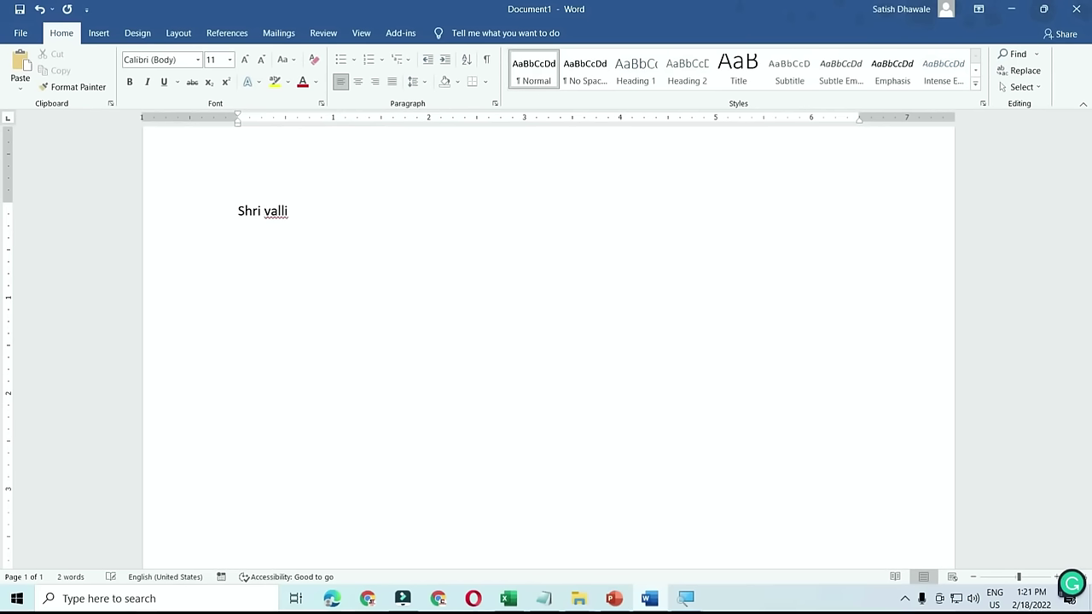
pyautogui.press('BackSpace')
pyautogui.press('Down')
# Type 'Computer' and the misspelled 'Compter' on the next lines, then return to the first word
pyautogui.write('computer')
pyautogui.press('Return')
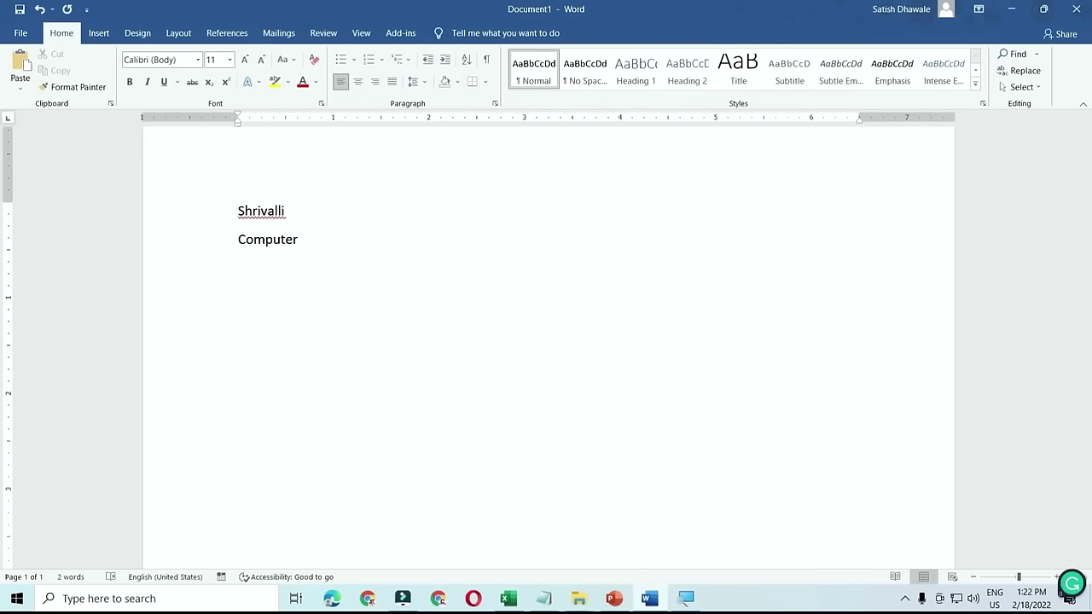
pyautogui.write('computer')
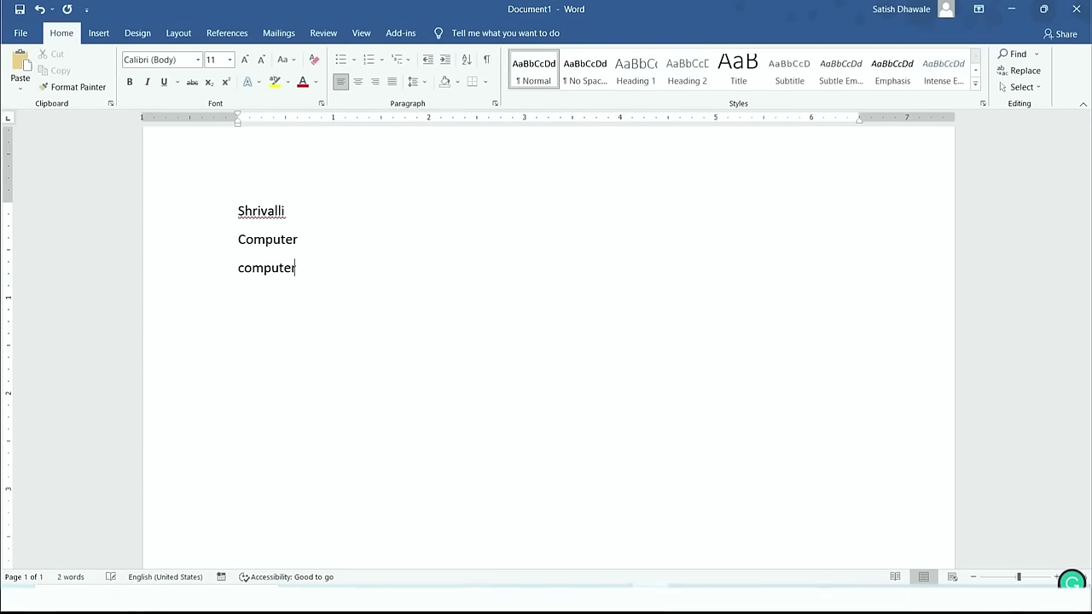
pyautogui.press('BackSpace')
pyautogui.press('BackSpace')
pyautogui.write('ter')
pyautogui.press('Return')
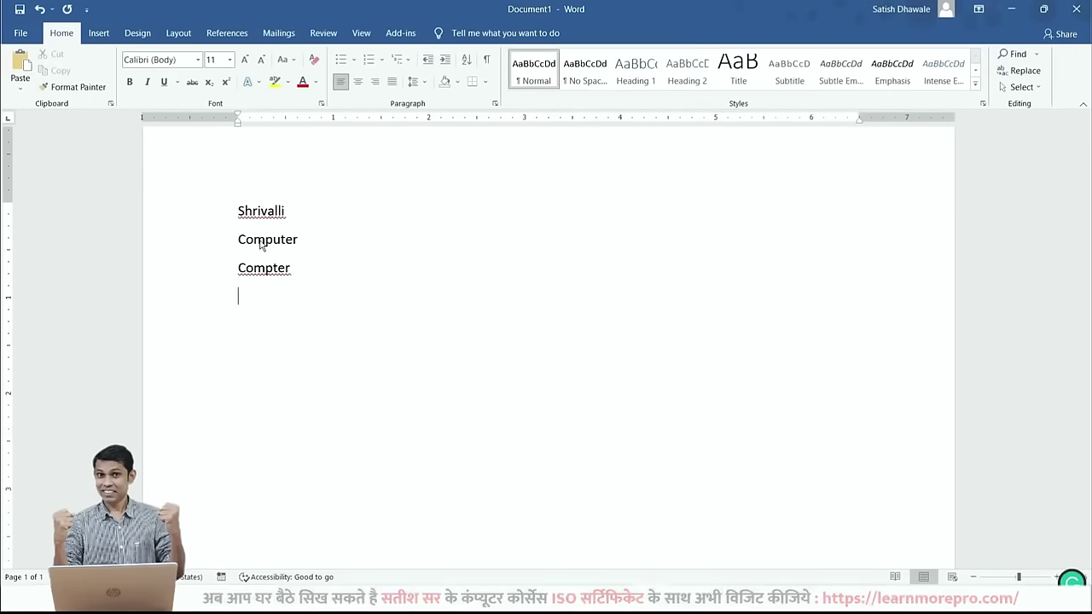
pyautogui.click(238, 212)
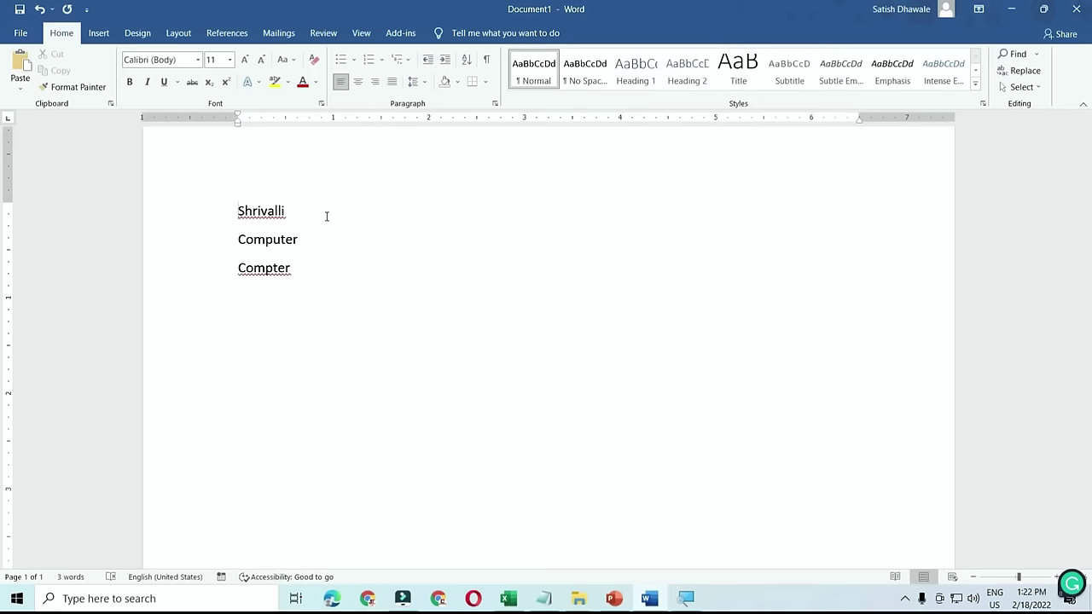
# Run spell check with F7 so the Spelling pane flags the name first with suggestions
pyautogui.press('F7')
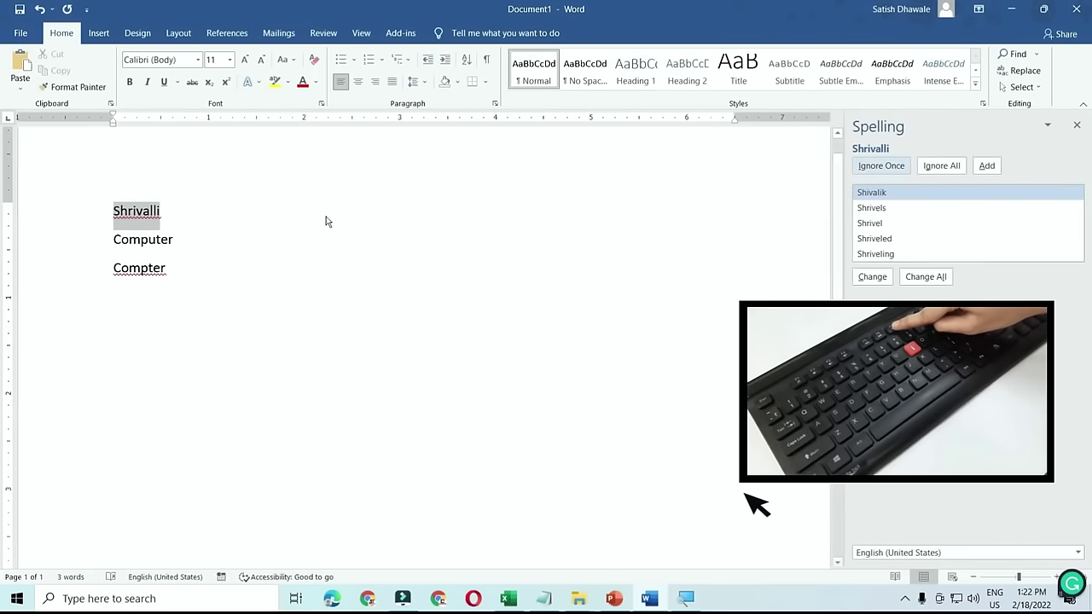
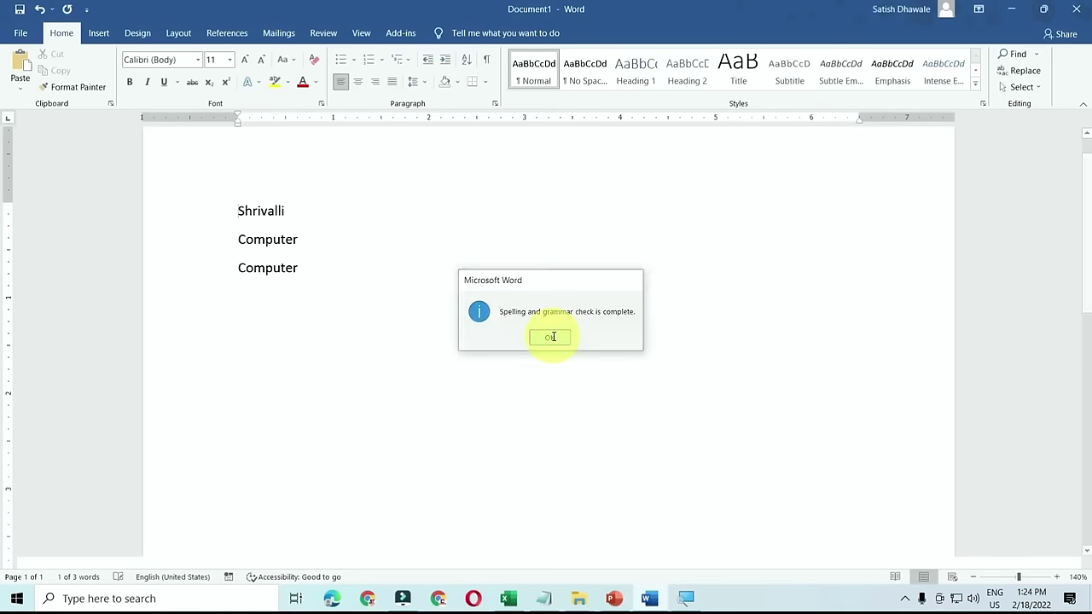
# Dismiss Word's 'spelling and grammar check is complete' message
pyautogui.click(551, 339)
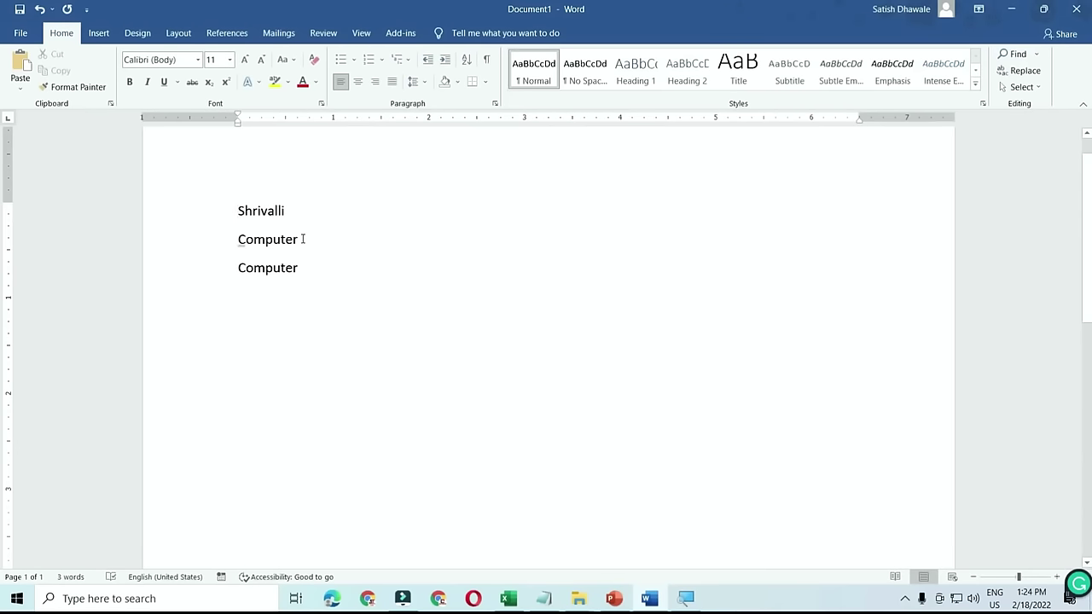
# Show Thesaurus synonyms for 'Computer' with Shift+F7, then close the Thesaurus pane
pyautogui.moveTo(302, 238); pyautogui.dragTo(232, 242)
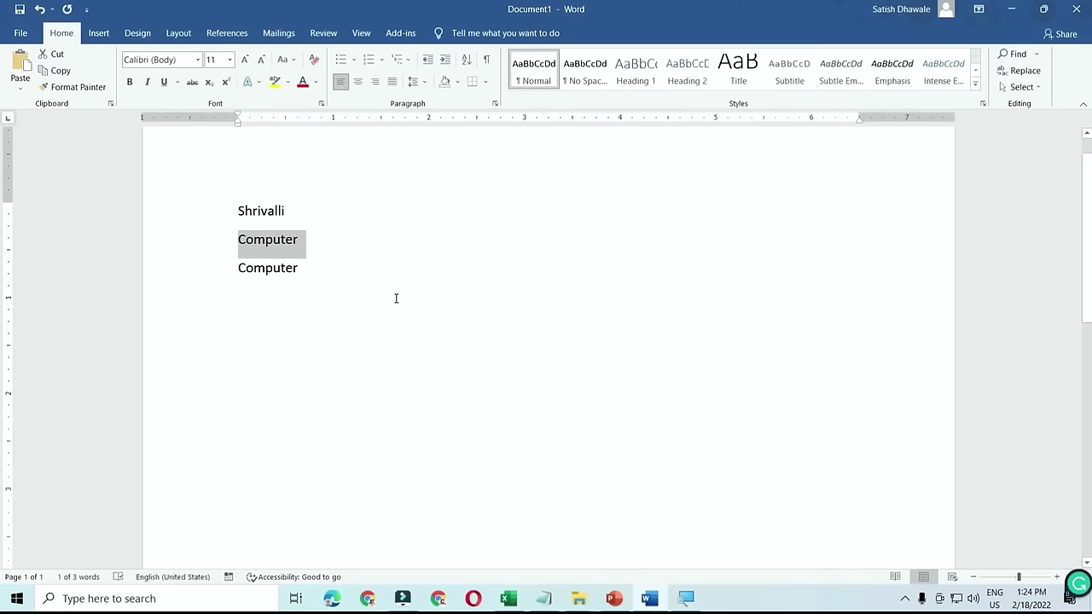
pyautogui.hotkey('shift', 'F7')
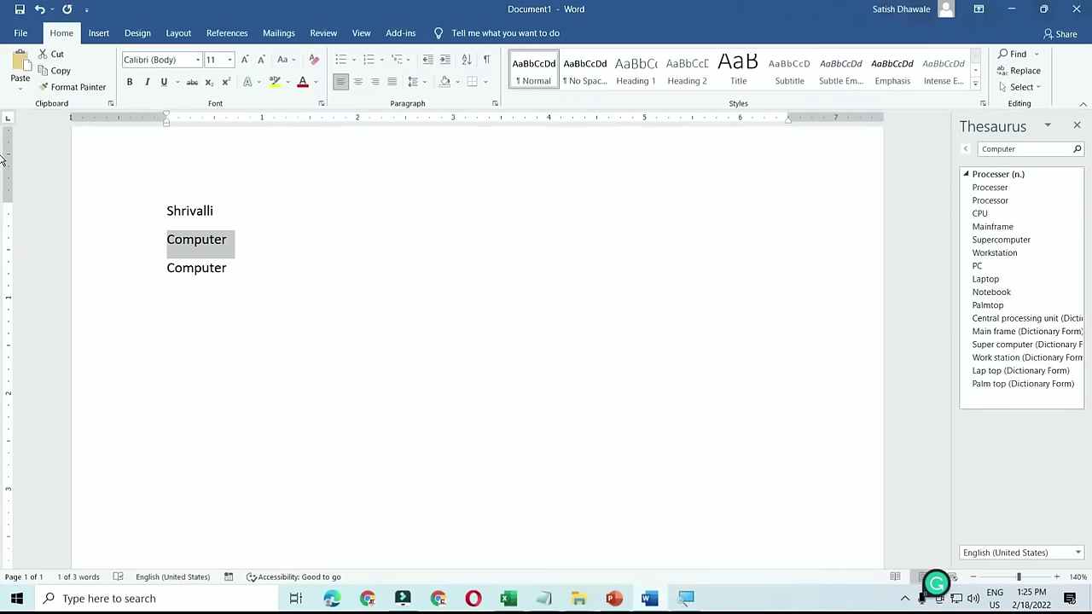
pyautogui.click(1077, 128)
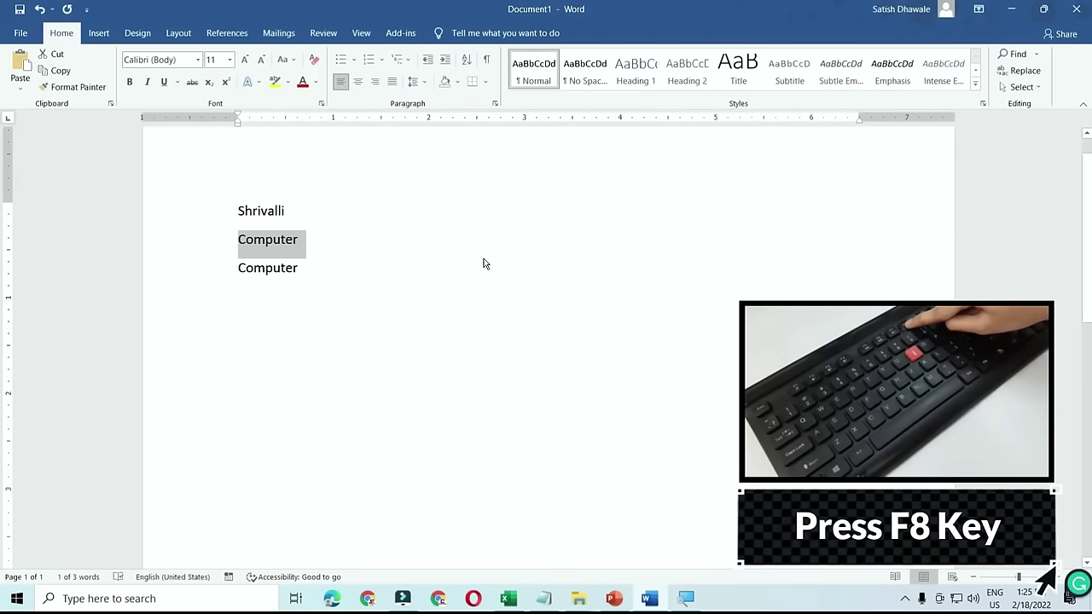
# Switch to the Excel workbook and clear the 45 from cell E7
pyautogui.click(508, 598)
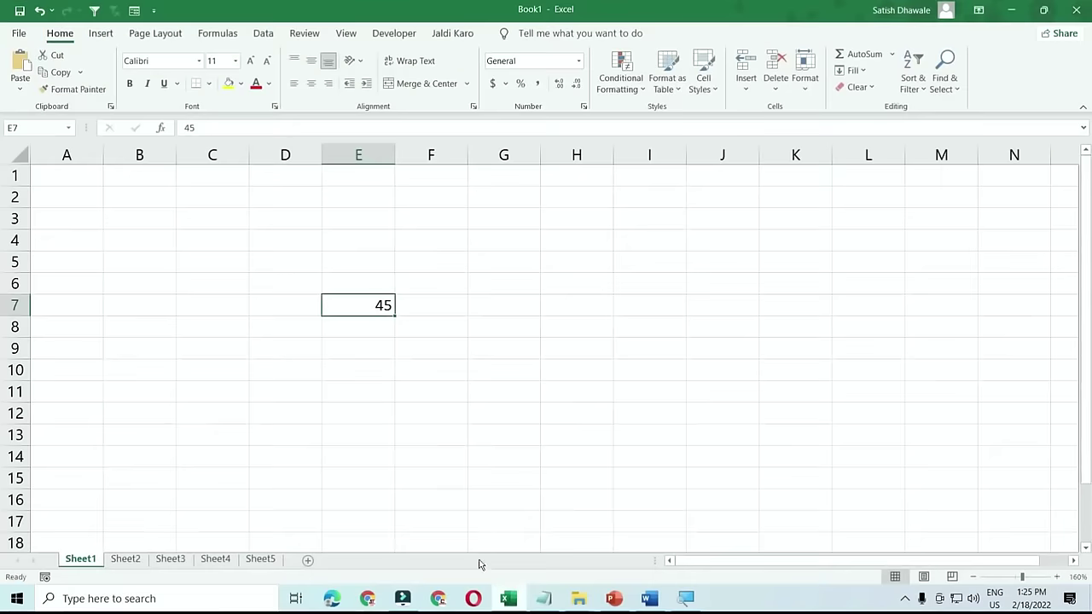
pyautogui.click(430, 370)
pyautogui.click(480, 412)
pyautogui.click(380, 309)
pyautogui.press('Delete')
# Fill every cell of D4:F9 with 45 by entering it once and using Ctrl+D and Ctrl+R
pyautogui.moveTo(296, 245); pyautogui.dragTo(422, 347)
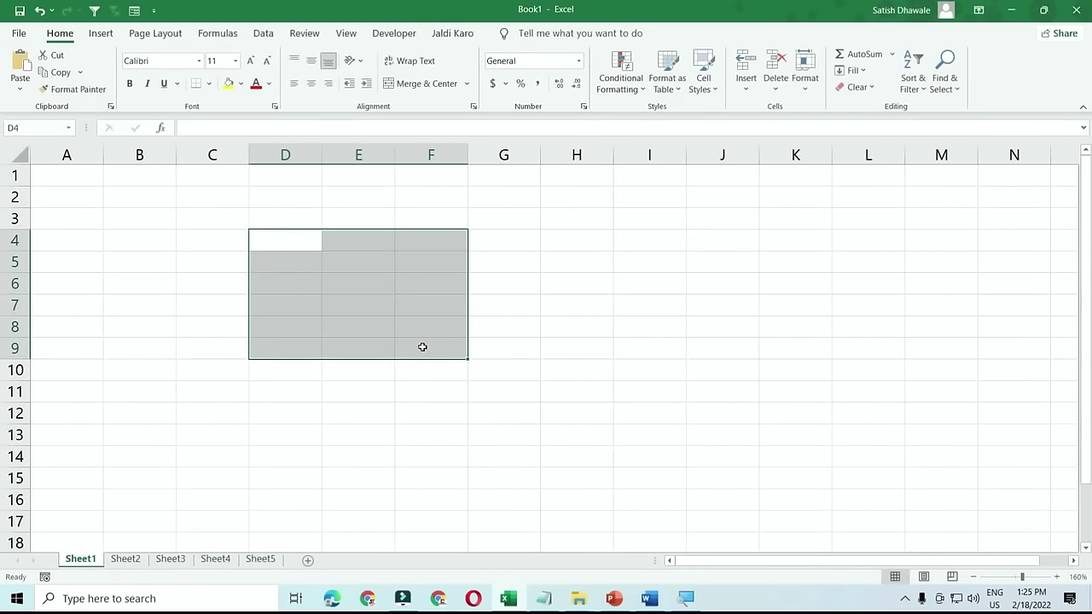
pyautogui.write('45')
pyautogui.press('Return')
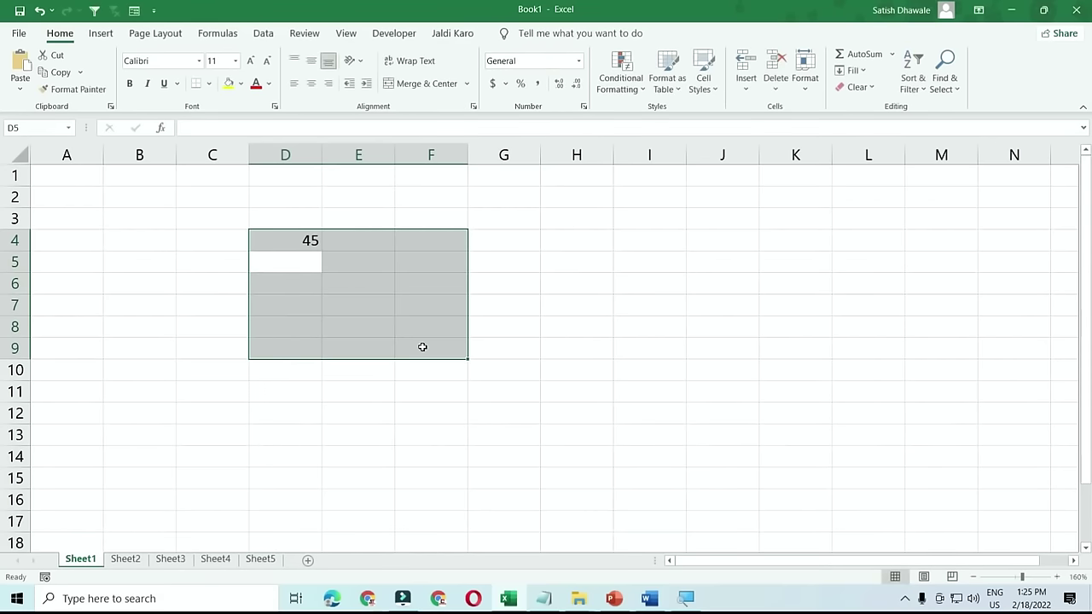
pyautogui.hotkey('ctrl', 'd')
pyautogui.hotkey('ctrl', 'r')
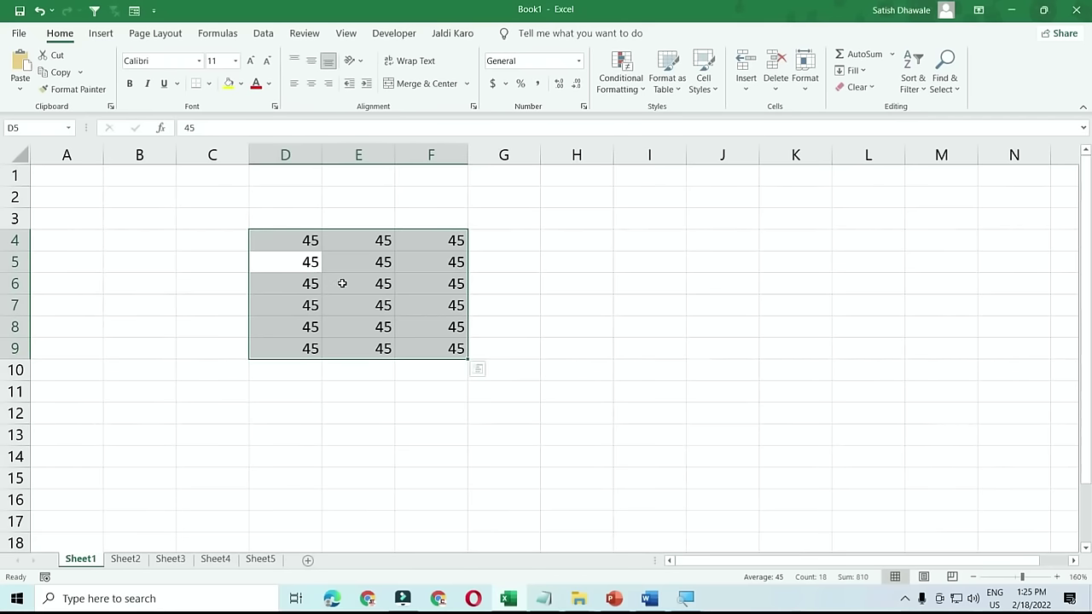
pyautogui.click(344, 284)
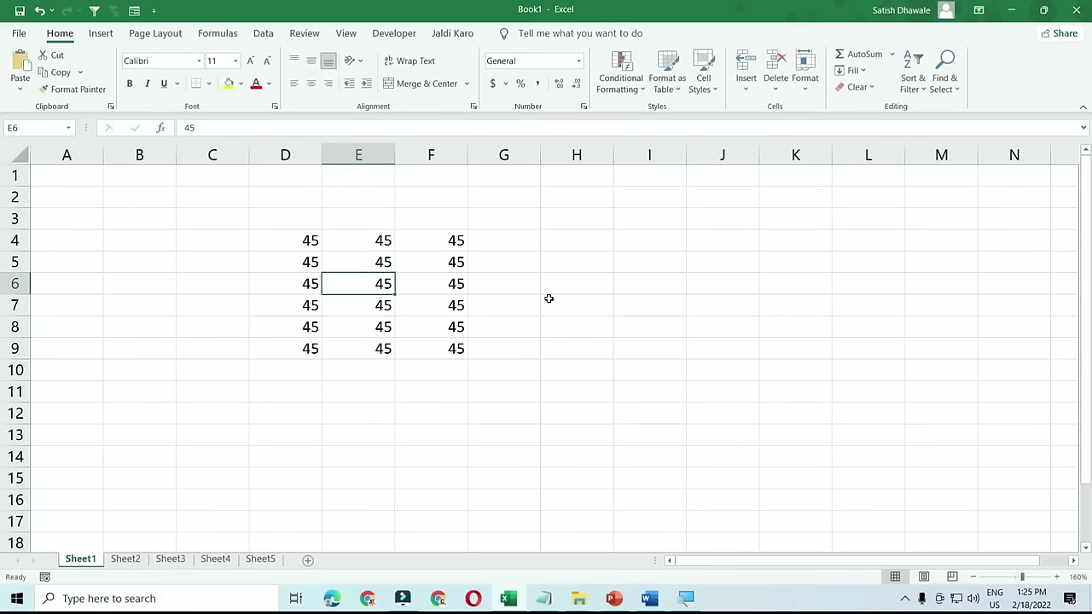
# Grow and shrink the selection with Shift+arrows, then return the active cell to D6
pyautogui.hotkey('shift', 'Right')
pyautogui.hotkey('shift', 'Right')
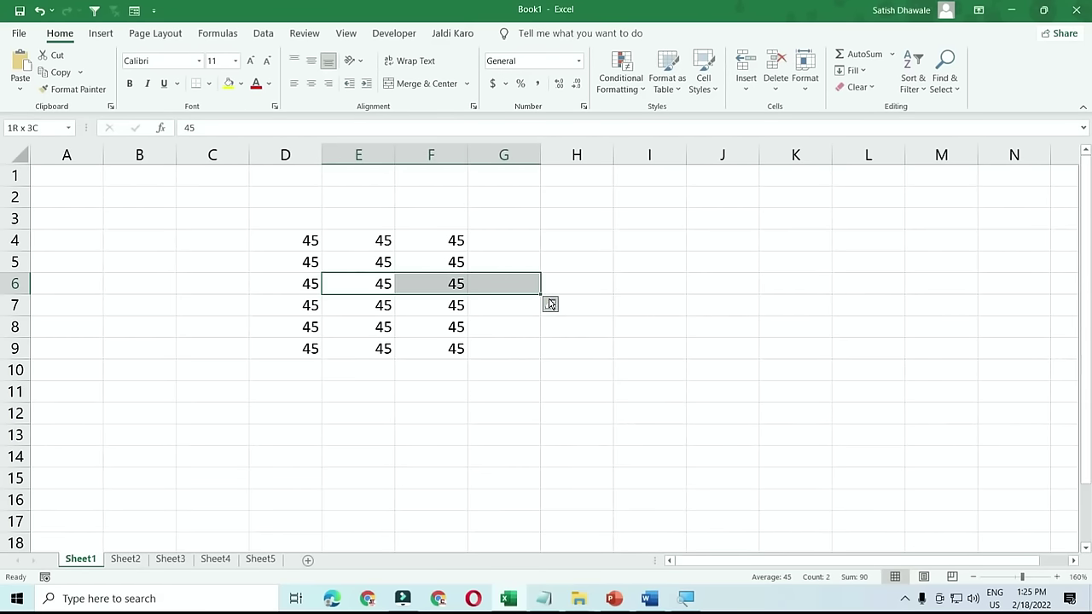
pyautogui.hotkey('shift', 'Left')
pyautogui.hotkey('shift', 'Down')
pyautogui.hotkey('shift', 'Down')
pyautogui.hotkey('shift', 'Up')
pyautogui.hotkey('shift', 'Up')
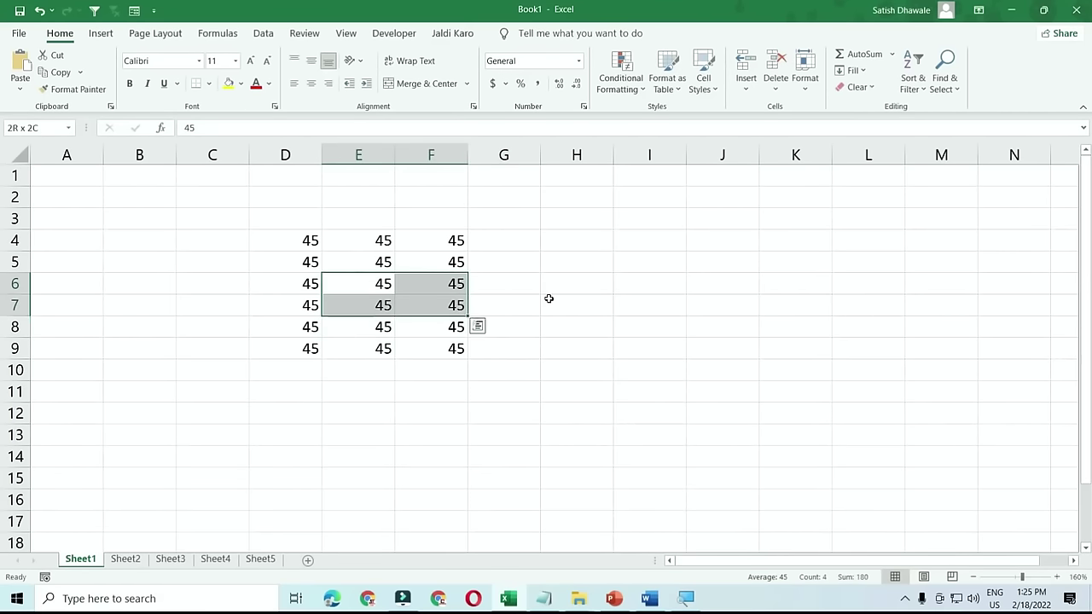
pyautogui.press('Left')
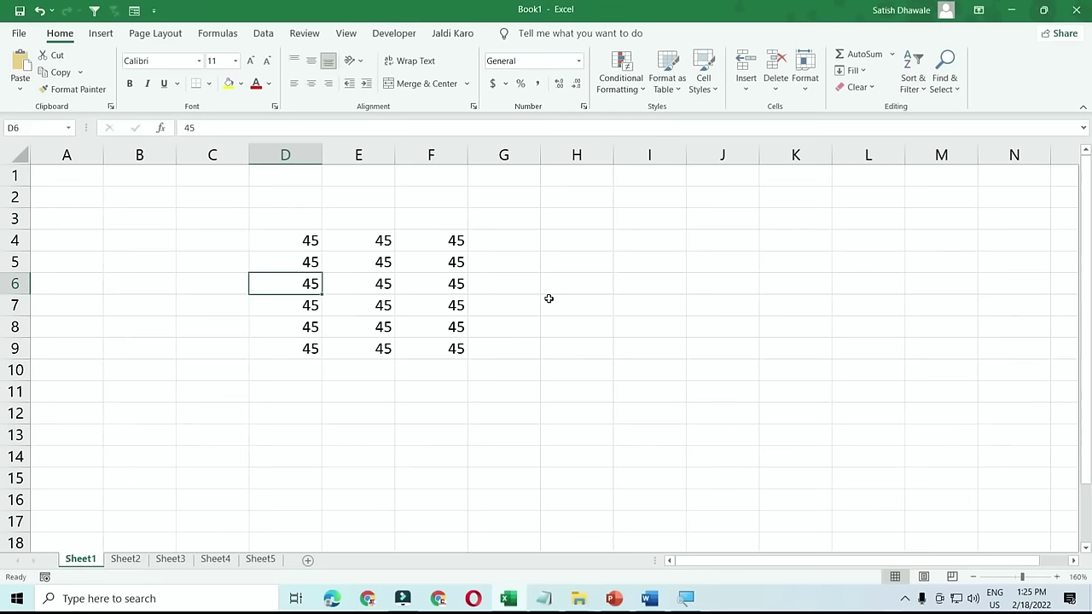
pyautogui.press('Right')
pyautogui.press('Right')
pyautogui.press('Left')
pyautogui.press('Left')
pyautogui.press('Down')
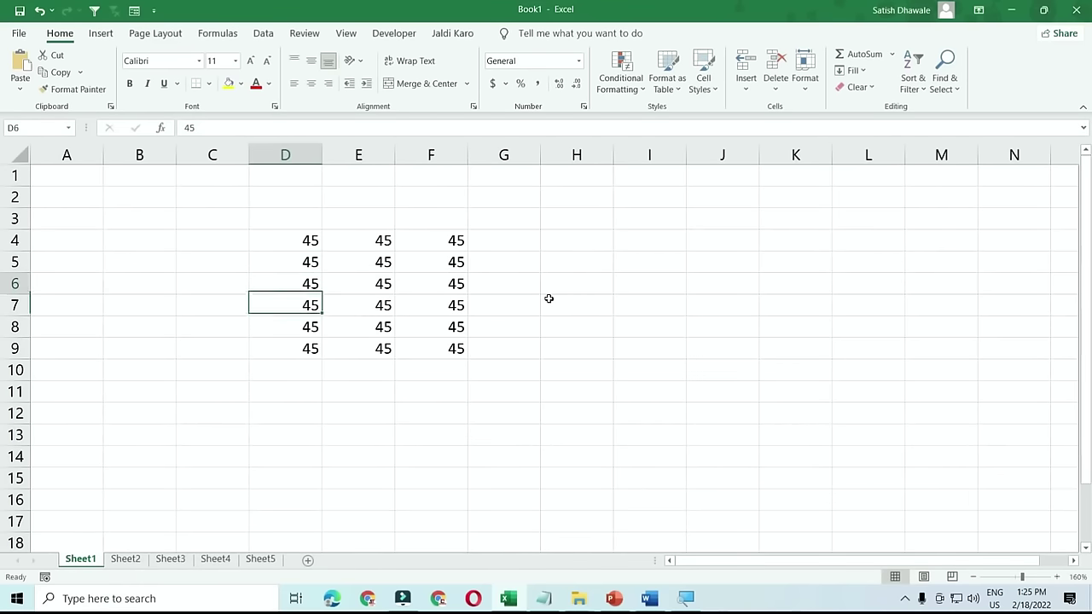
pyautogui.press('Up')
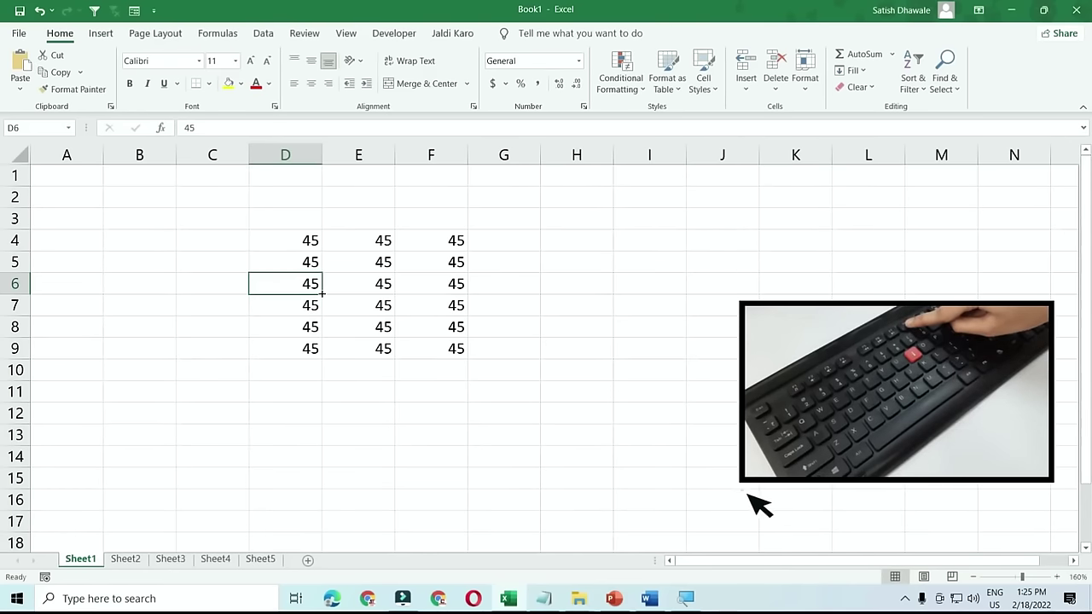
# Use F8 extend-selection mode to resize the selection, ending with D6:F8 selected
pyautogui.press('F8')
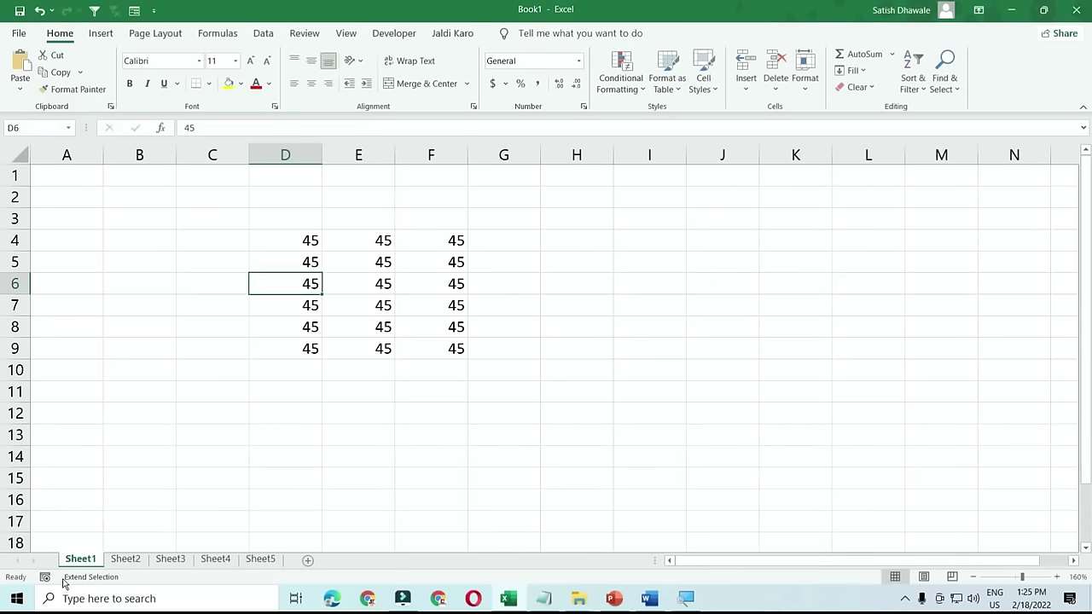
pyautogui.moveTo(64, 587)
pyautogui.press('Right')
pyautogui.press('Right')
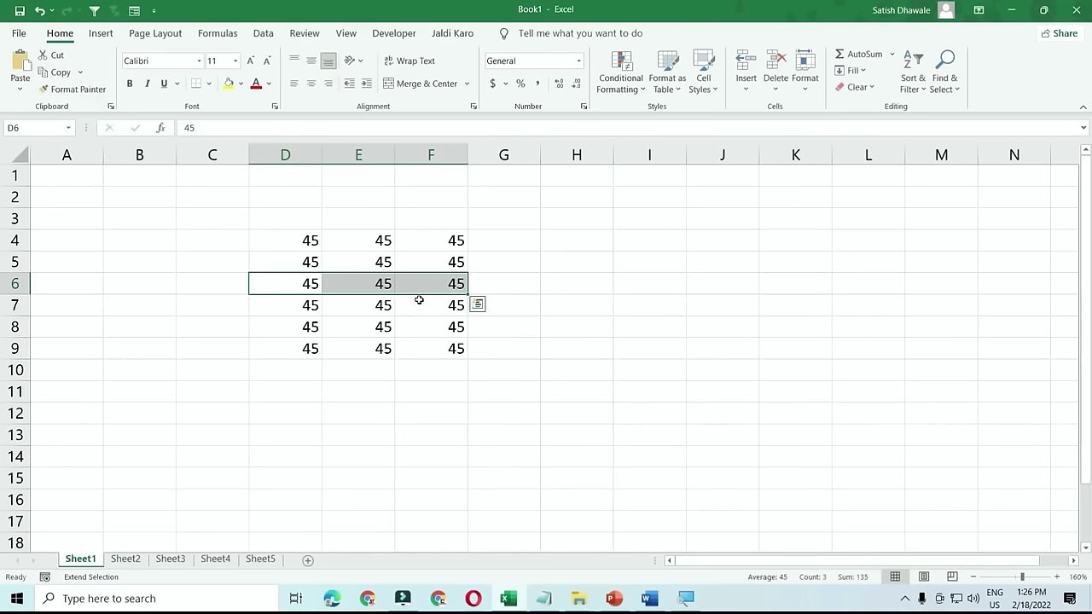
pyautogui.press('Down')
pyautogui.press('Down')
pyautogui.press('Down')
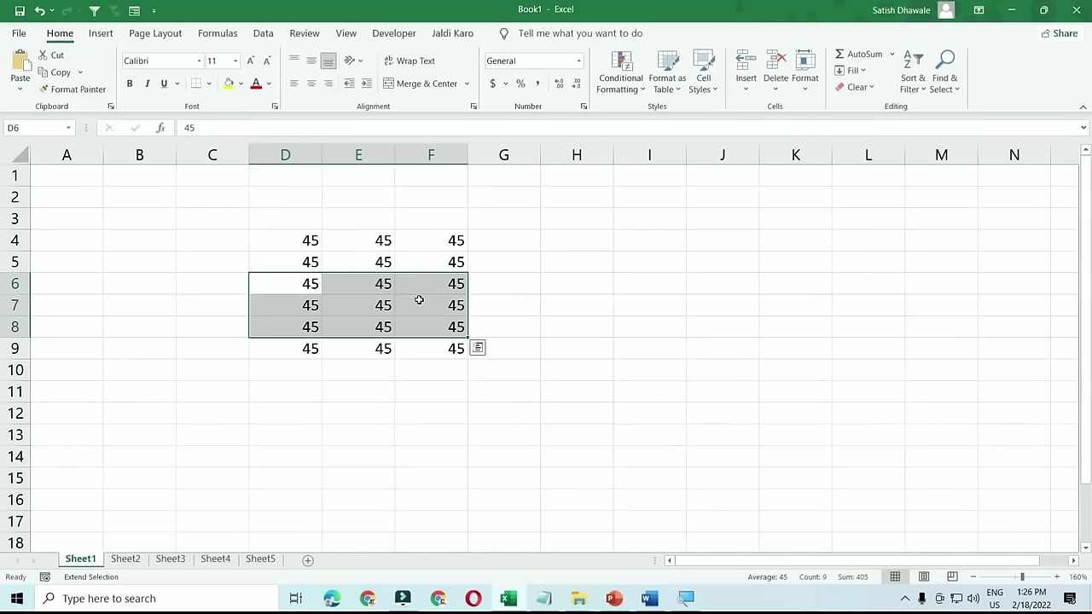
pyautogui.press('Up')
pyautogui.press('Up')
pyautogui.press('Up')
pyautogui.press('Up')
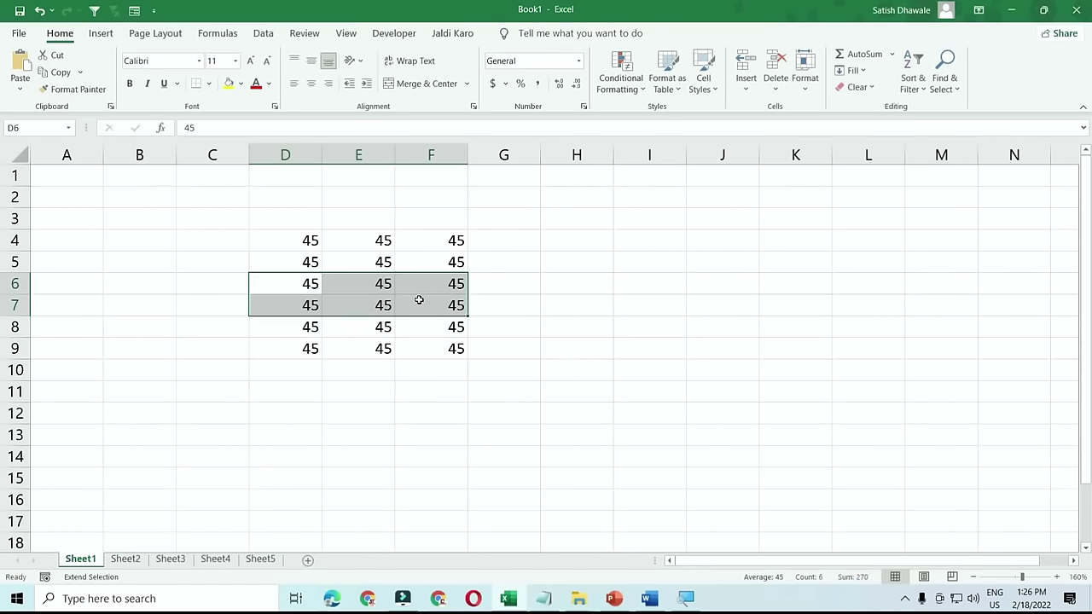
pyautogui.press('Down')
pyautogui.press('Down')
pyautogui.press('Down')
pyautogui.press('Left')
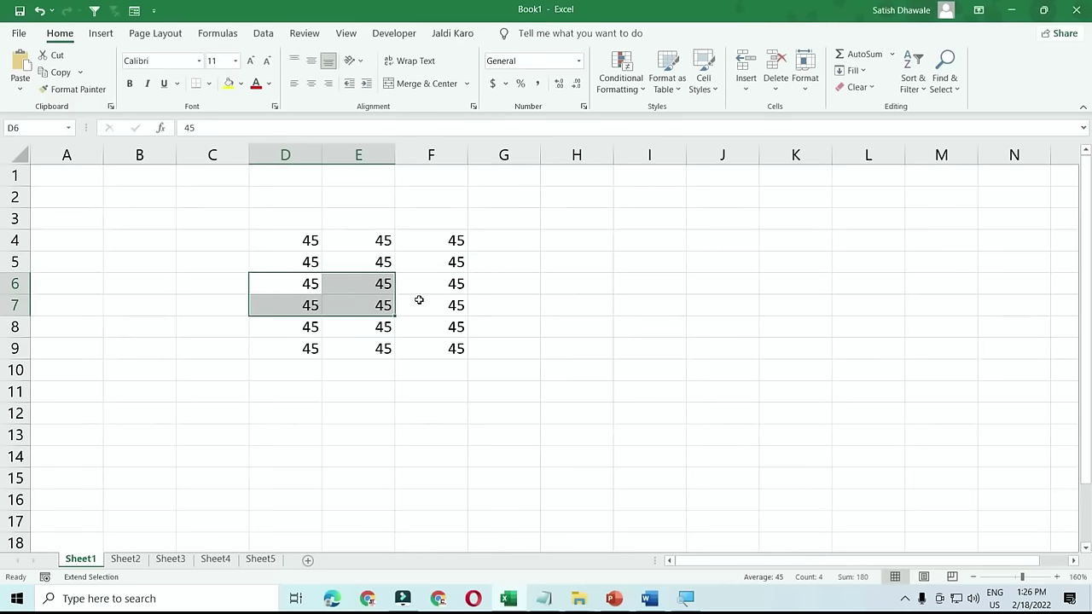
pyautogui.press('Left')
pyautogui.press('Left')
pyautogui.press('Up')
pyautogui.press('Right')
pyautogui.press('Down')
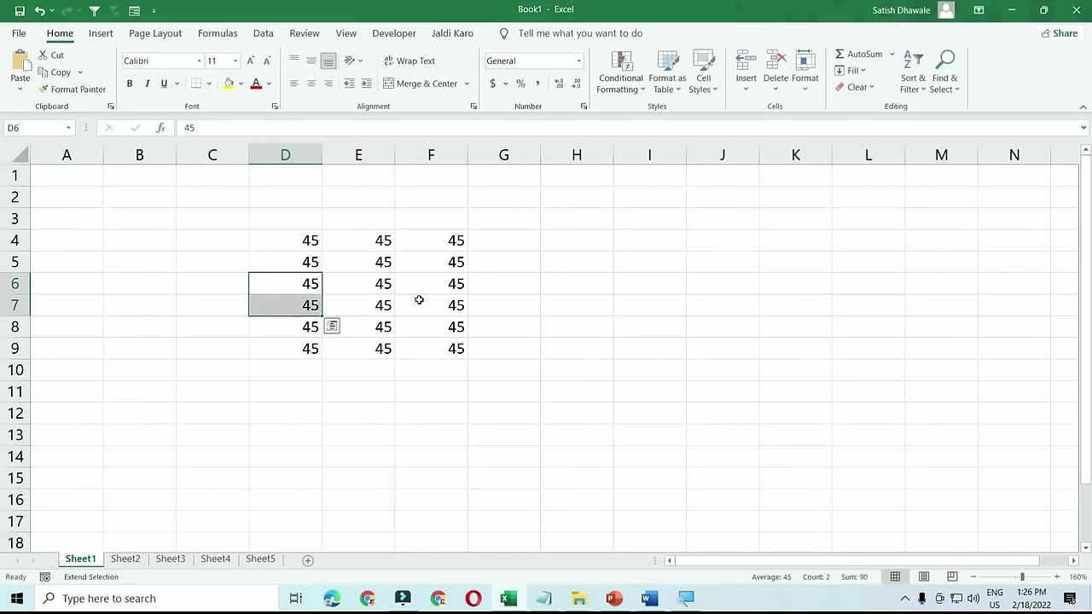
pyautogui.press('Down')
pyautogui.press('Left')
pyautogui.press('Up')
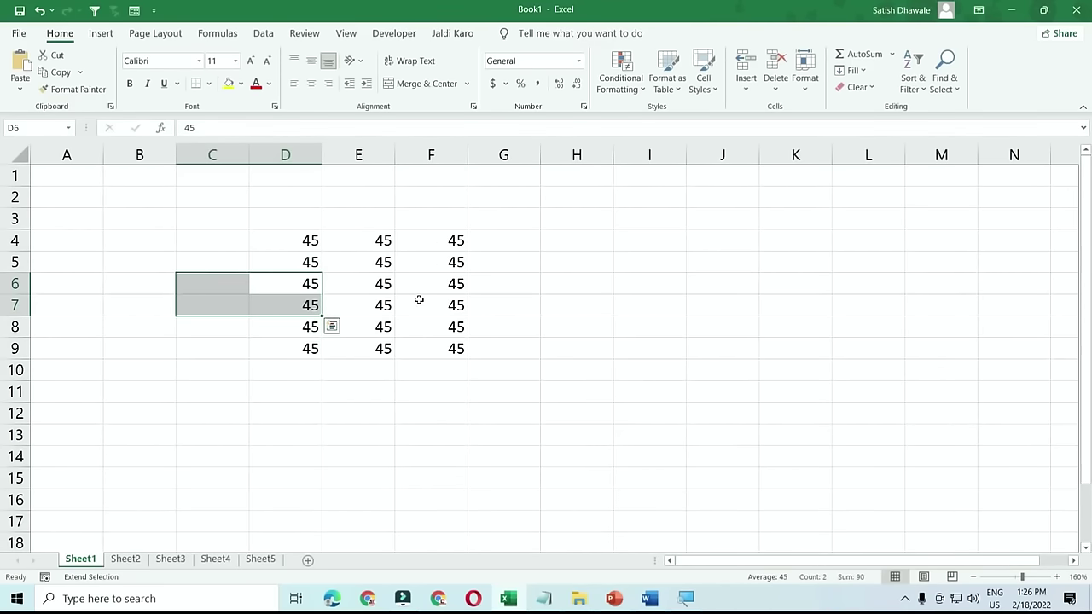
pyautogui.press('Up')
pyautogui.press('Down')
pyautogui.press('Down')
pyautogui.press('Right')
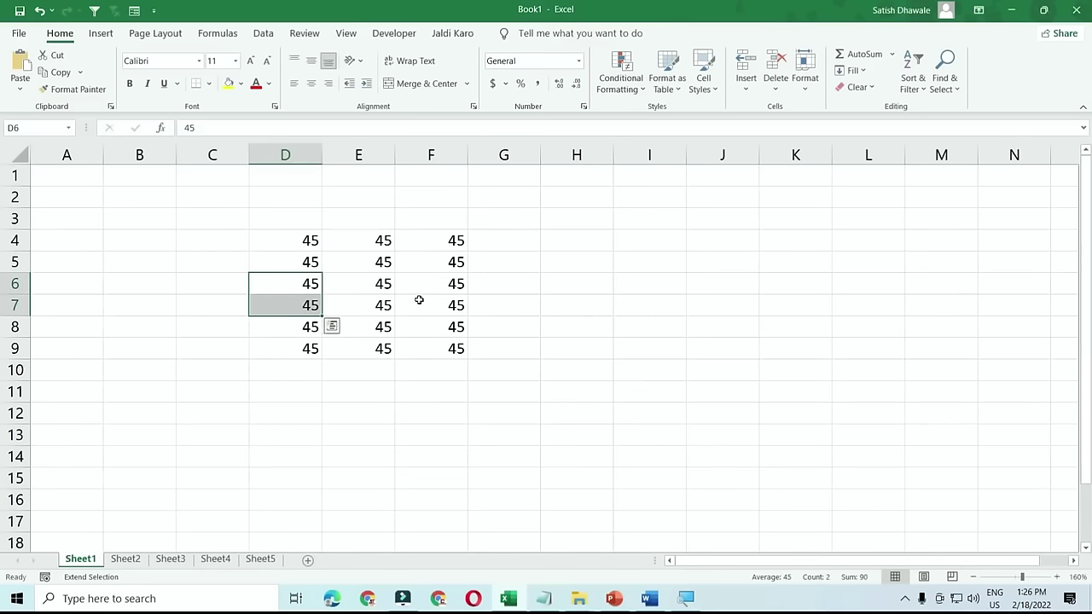
pyautogui.press('Right')
pyautogui.press('Down')
pyautogui.press('Right')
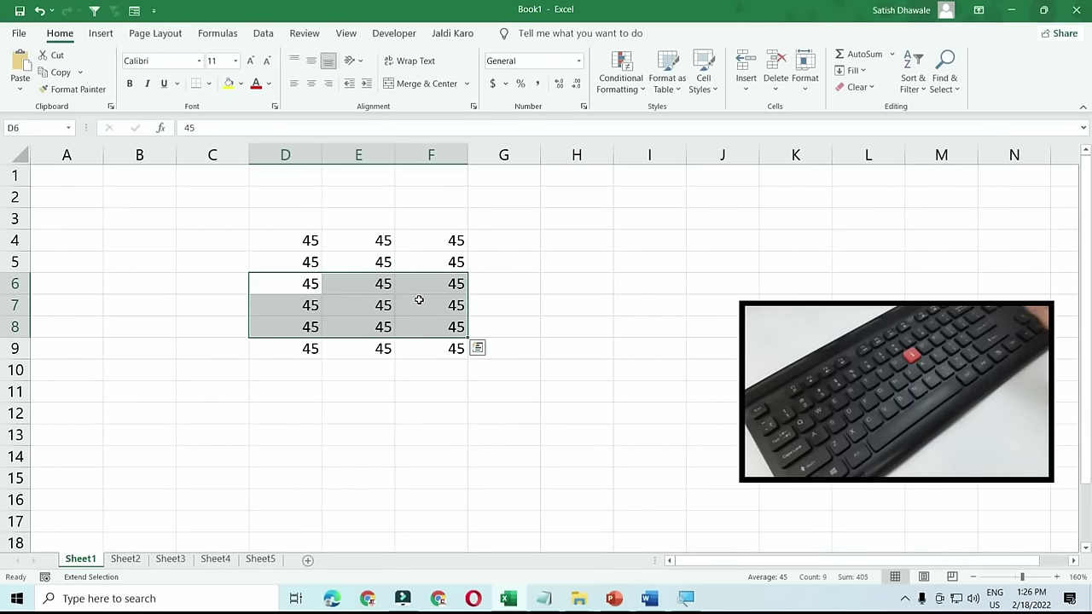
pyautogui.press('F8')
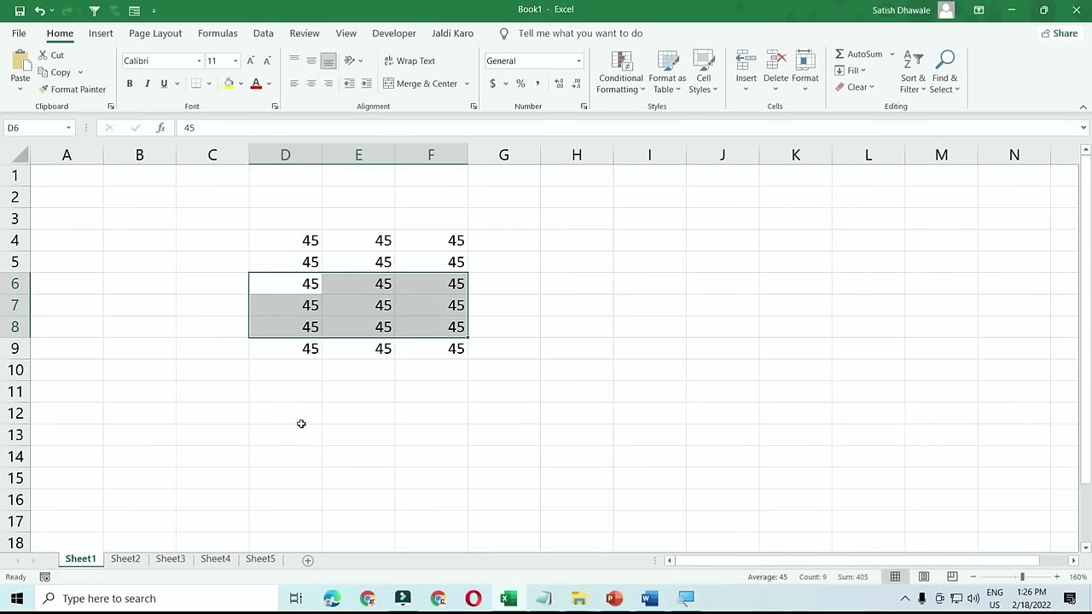
# Move the active cell around the block with the arrow keys, ending at E5
pyautogui.press('Down')
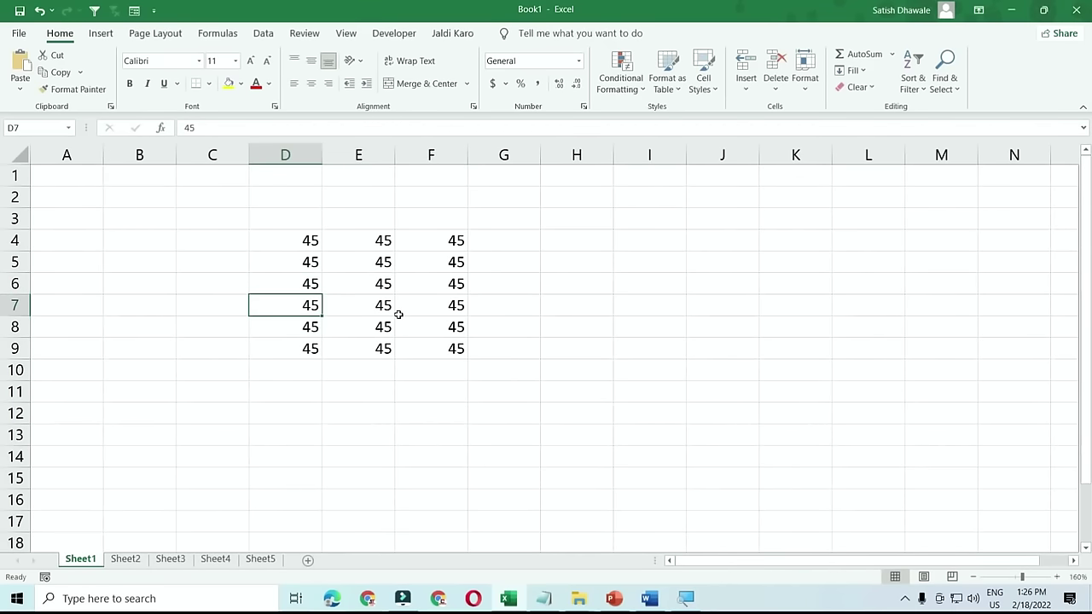
pyautogui.press('Up')
pyautogui.press('Up')
pyautogui.press('Up')
pyautogui.press('Down')
pyautogui.press('Down')
pyautogui.press('Down')
pyautogui.press('Right')
pyautogui.press('Right')
pyautogui.press('Up')
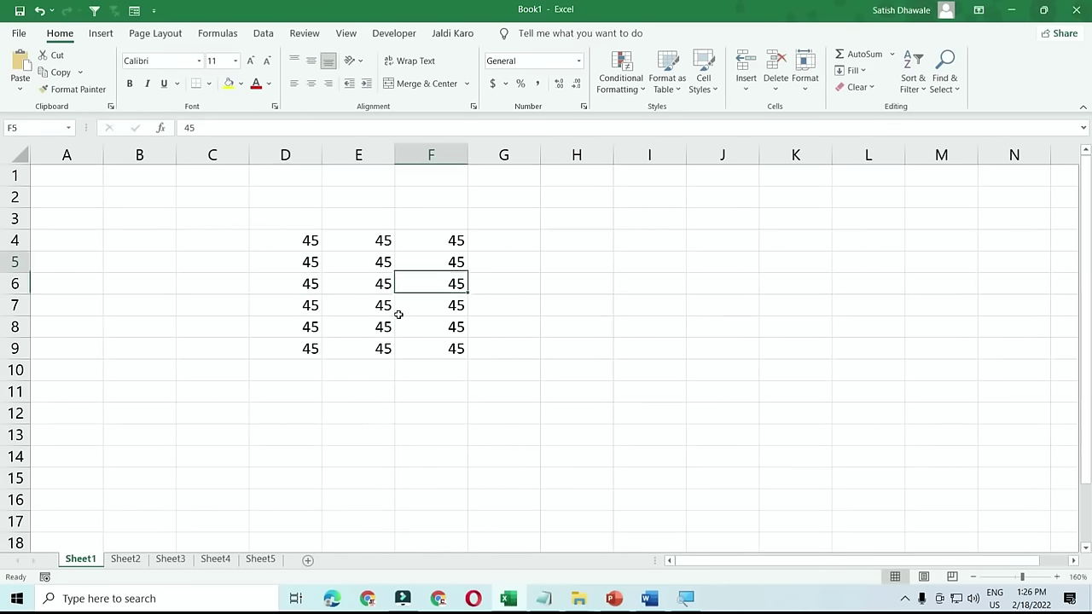
pyautogui.press('Up')
pyautogui.press('Left')
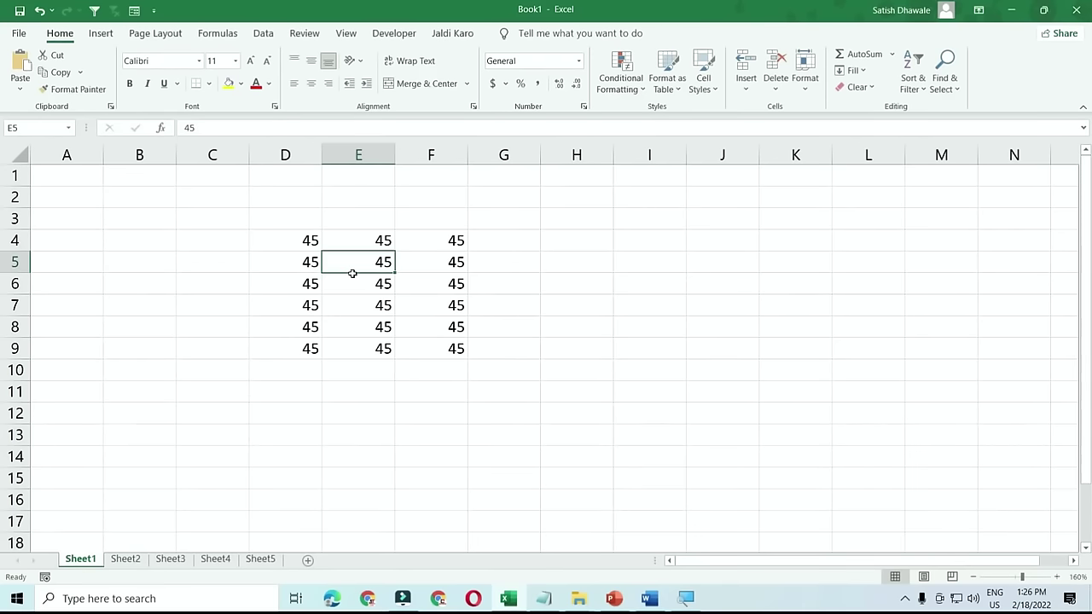
# Extend the selection from E5 down to E8 in F8 mode, then open the Macro dialog with Alt+F8
pyautogui.press('F8')
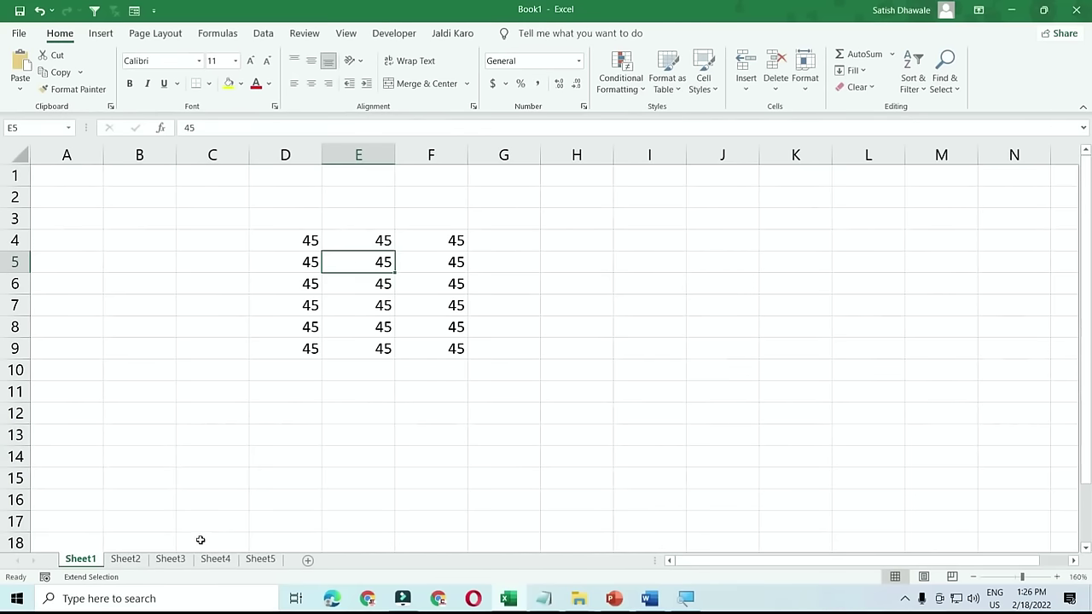
pyautogui.press('Down')
pyautogui.press('Down')
pyautogui.press('Down')
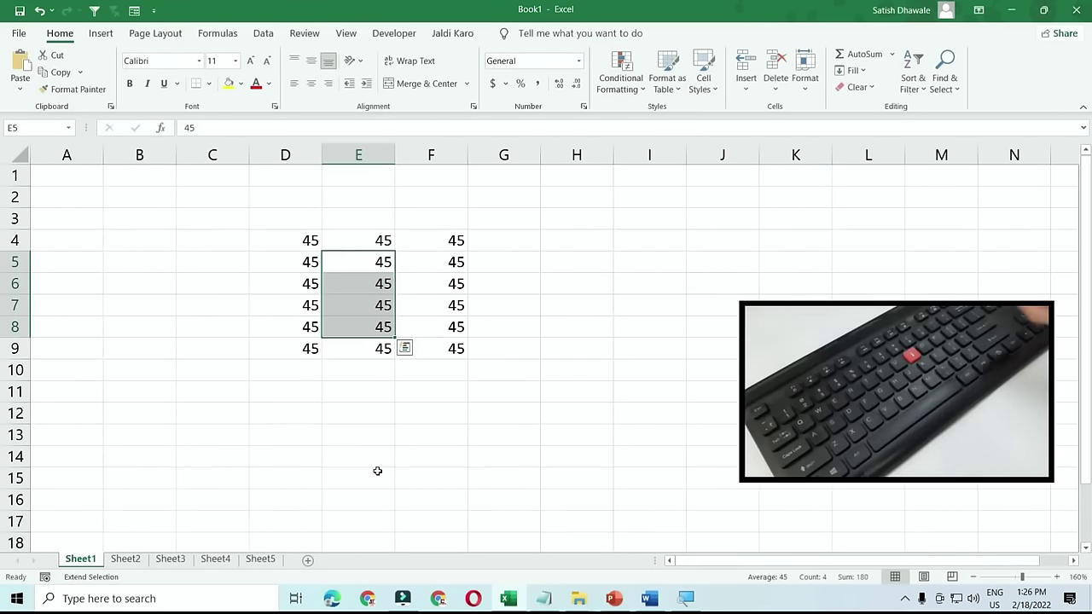
pyautogui.press('F8')
pyautogui.press('Down')
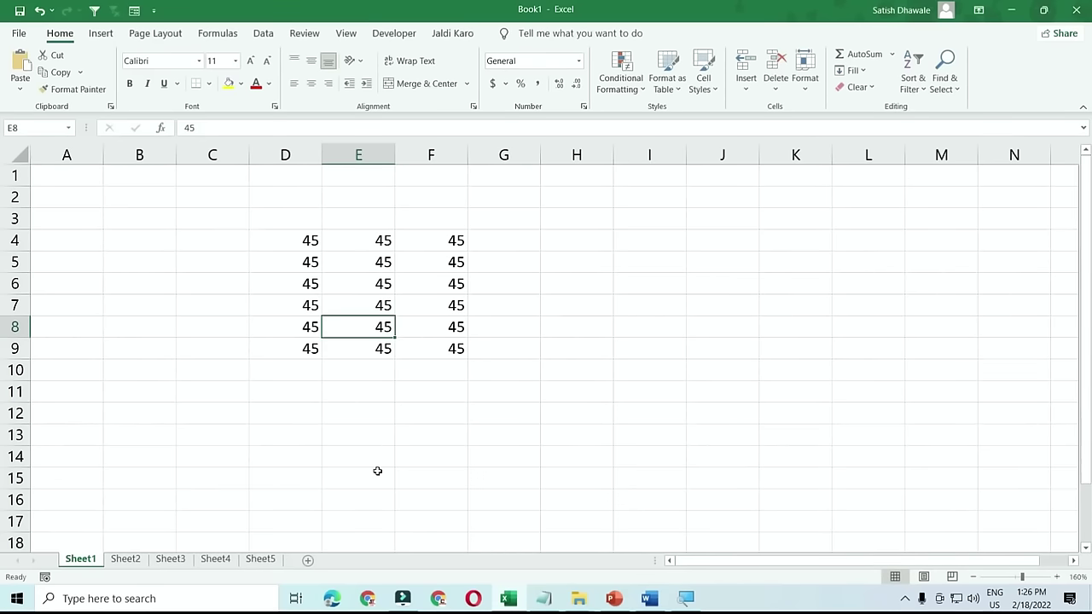
pyautogui.hotkey('alt', 'F8')
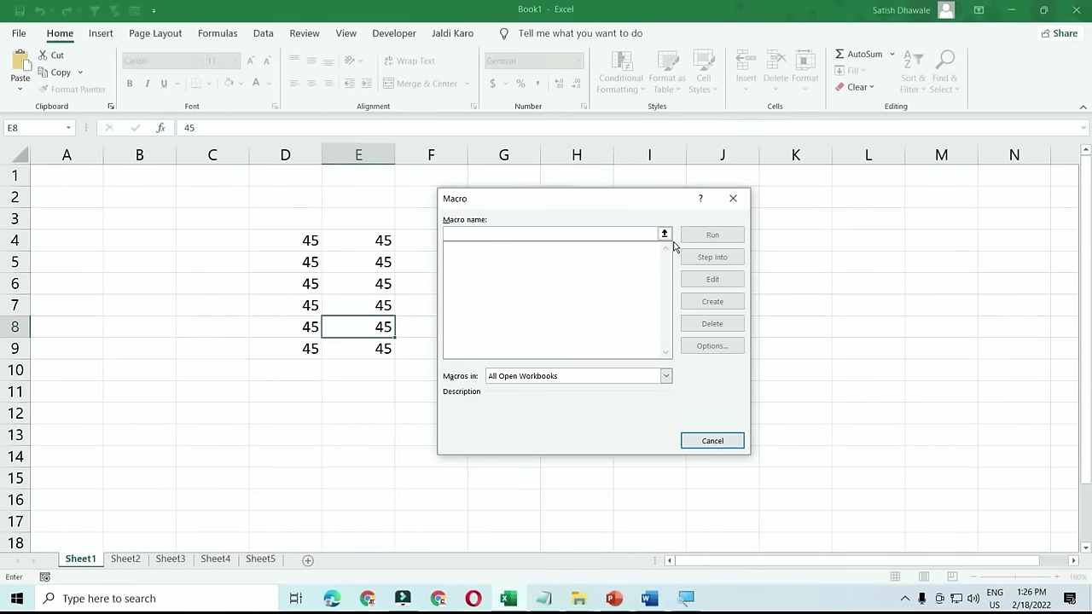
# Close the Macro dialog and bring up the Alt+Tab window switcher
pyautogui.click(732, 198)
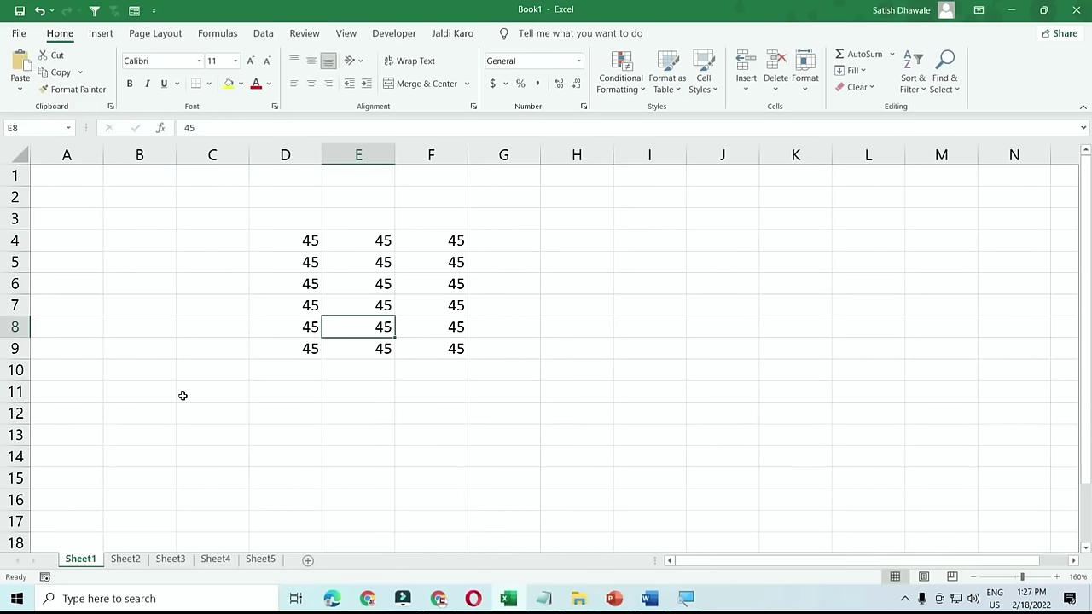
pyautogui.hotkey('alt', 'Tab')
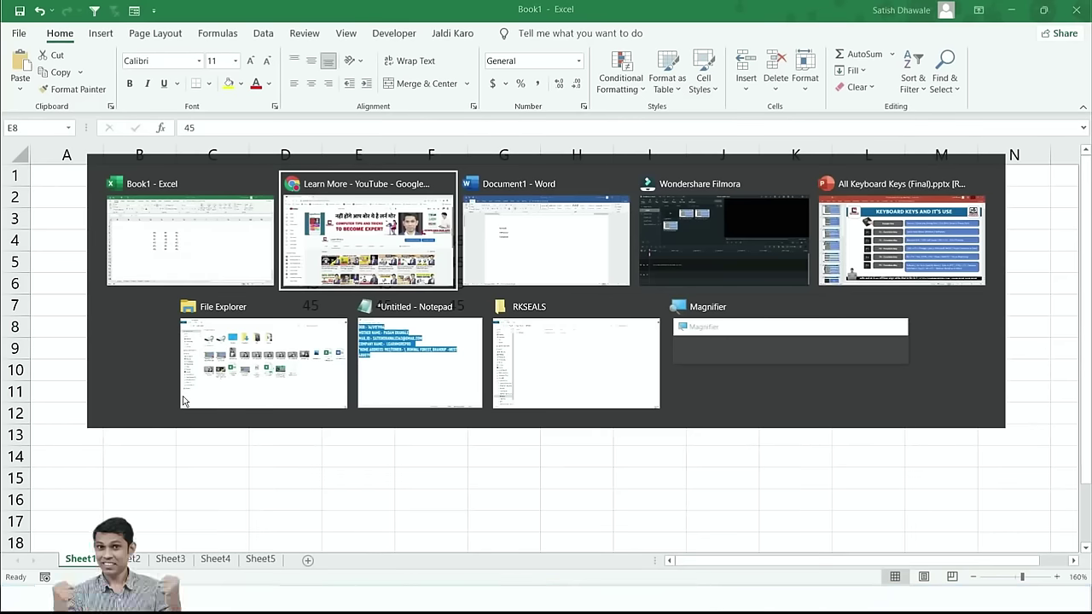
# Scroll through the Learn More channel's videos, then Alt+Tab back to Excel
pyautogui.scroll(-3, 384, 282)
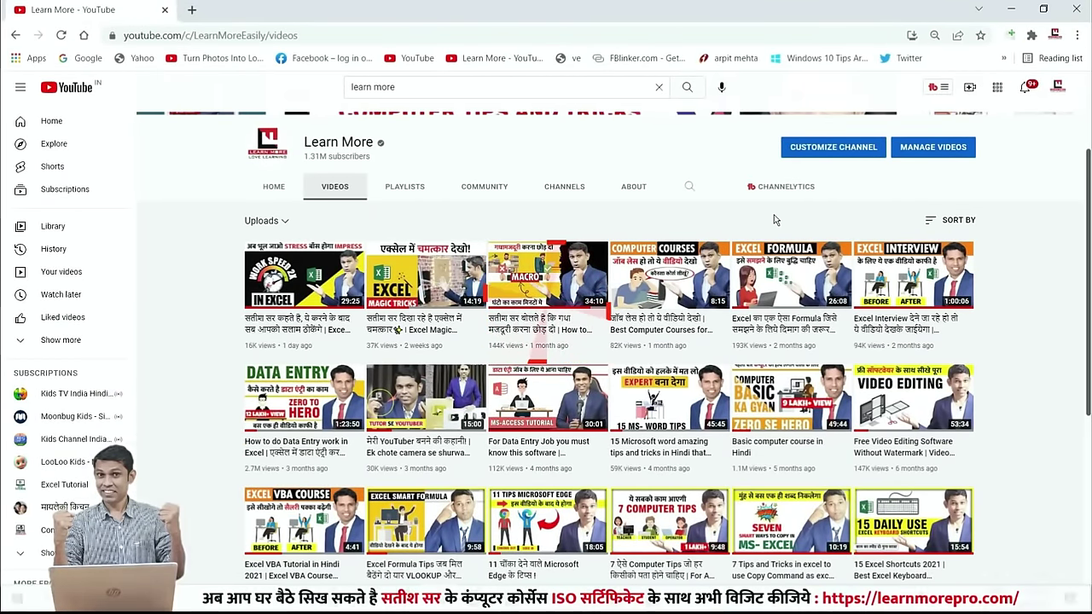
pyautogui.hotkey('alt', 'Tab')
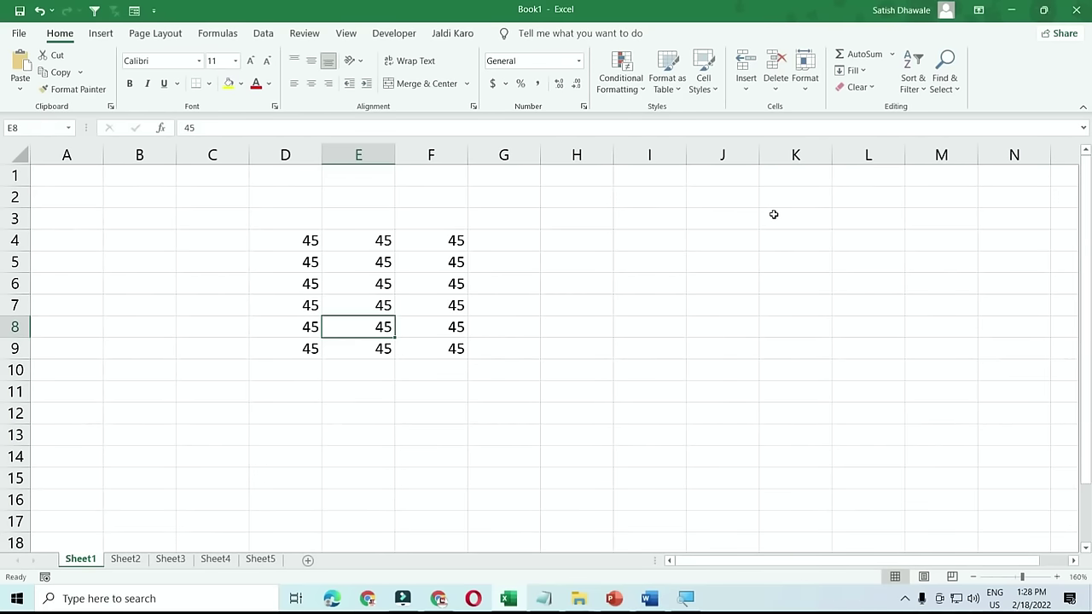
# Start a =SUM(F4:F9) formula in cell F10
pyautogui.press('Up')
pyautogui.press('Right')
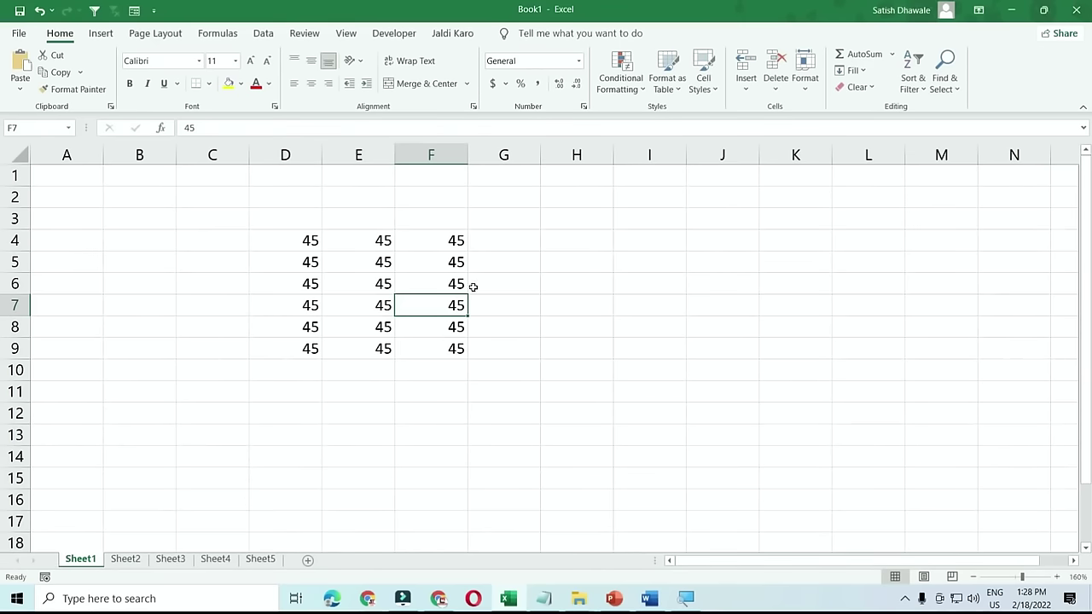
pyautogui.click(452, 373)
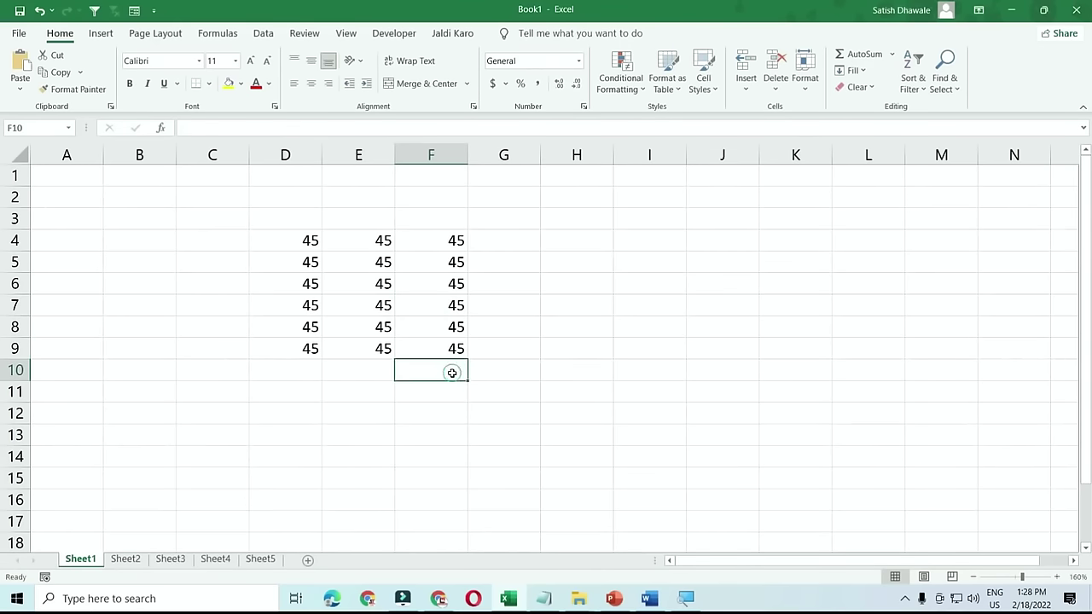
pyautogui.write('=SUM(')
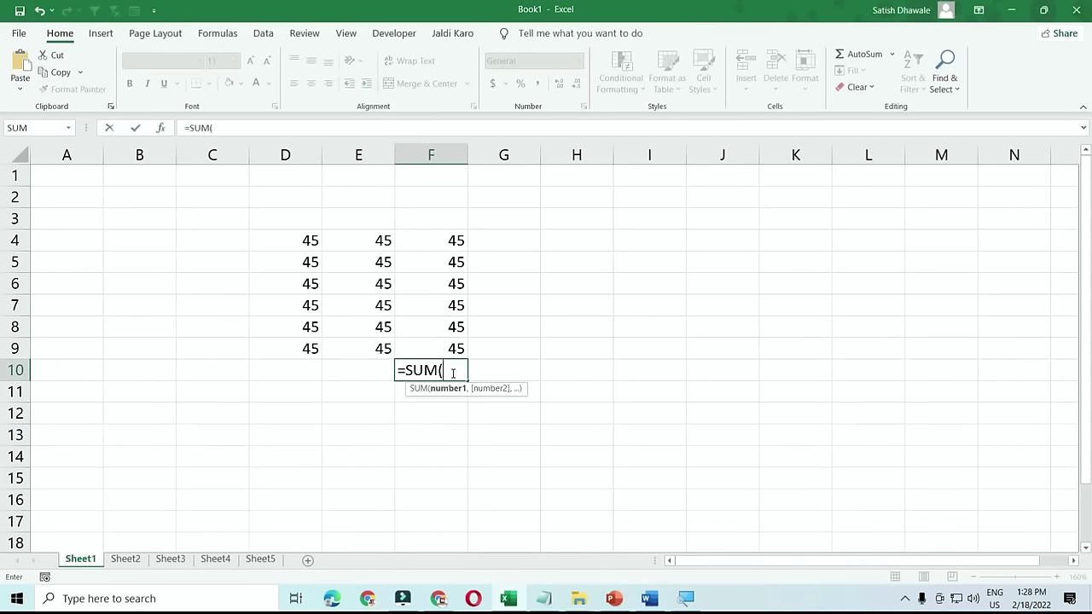
pyautogui.moveTo(433, 245); pyautogui.dragTo(458, 349)
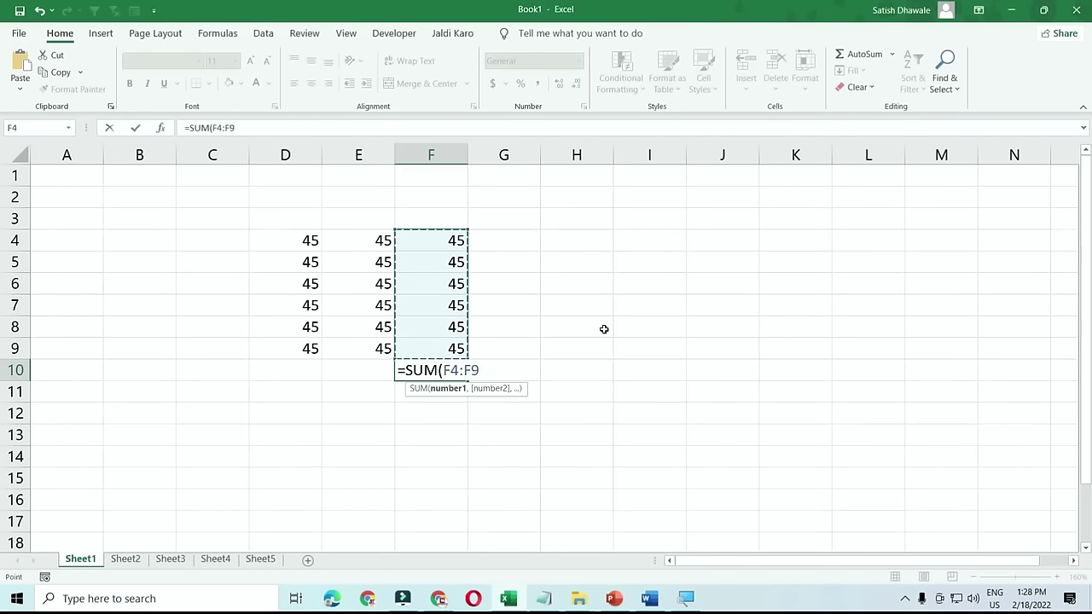
pyautogui.write(')')
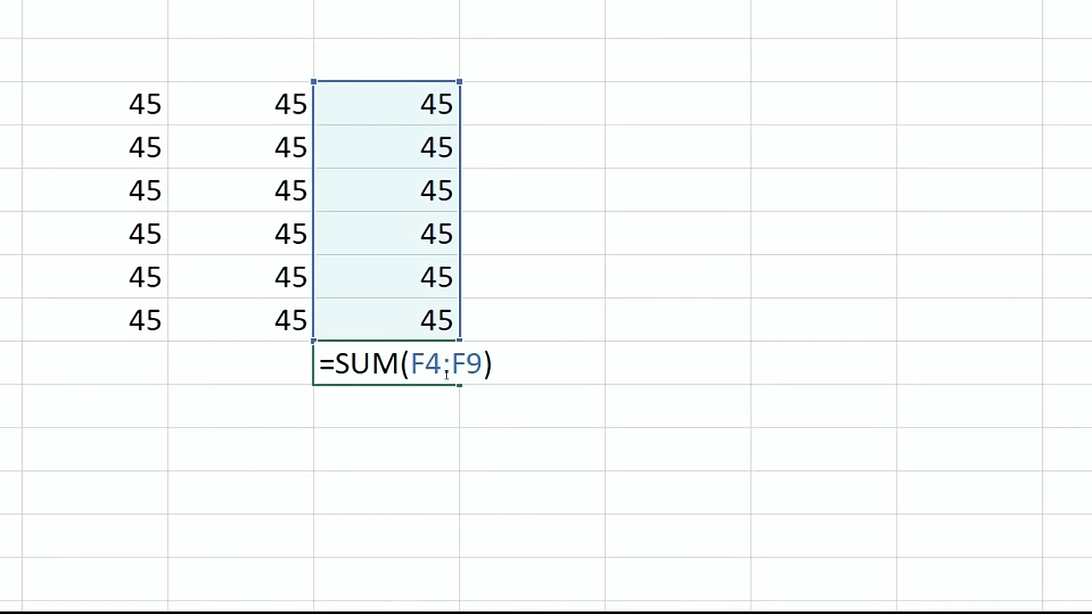
# Preview the F4:F9 values with F9, undo, cancel the formula, and move up to F5
pyautogui.moveTo(410, 367); pyautogui.dragTo(479, 372)
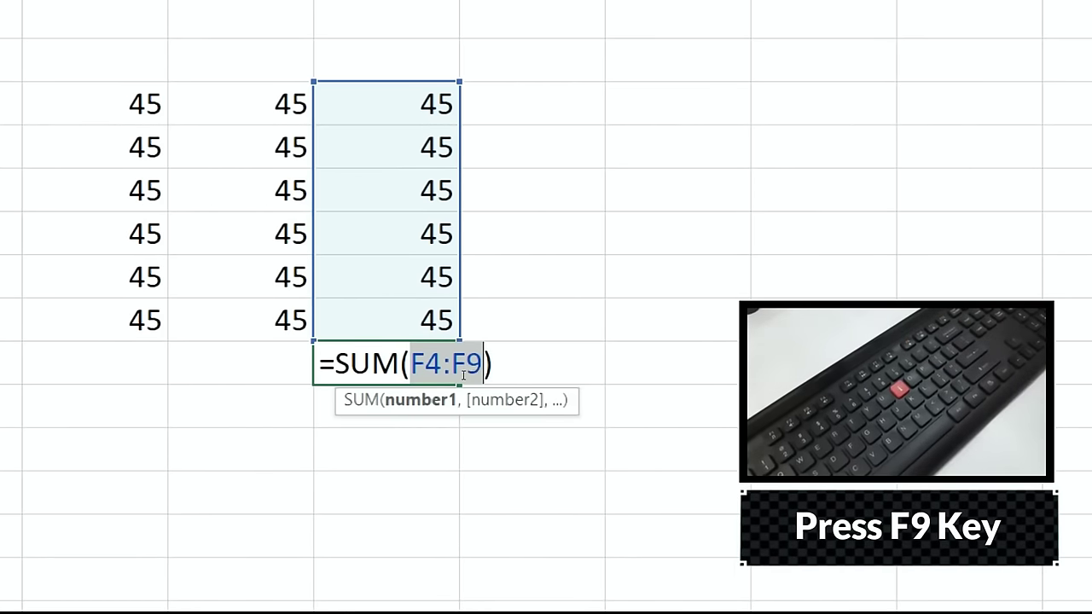
pyautogui.press('F9')
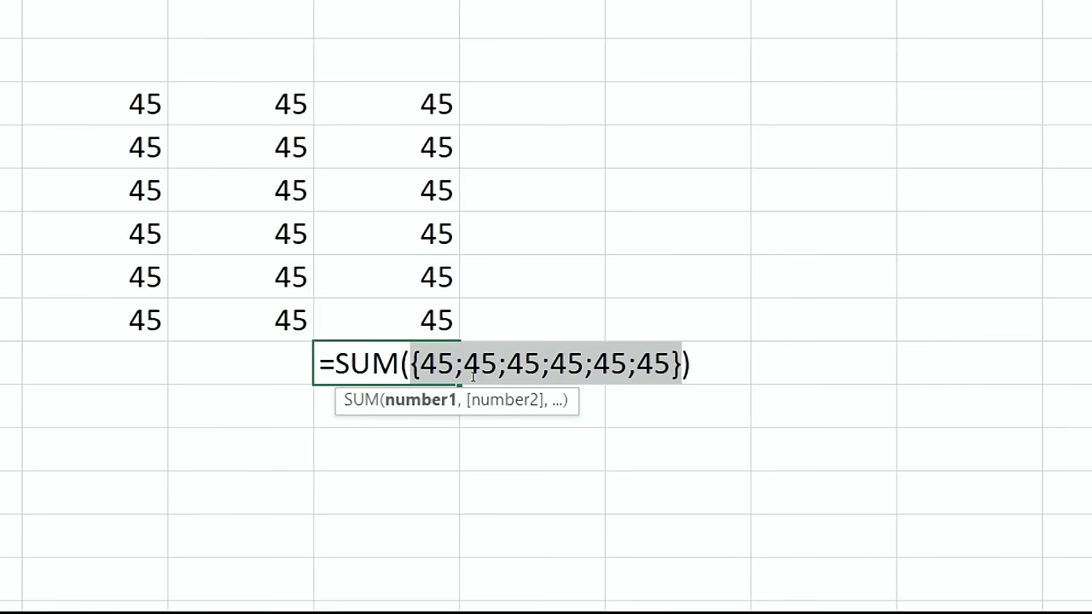
pyautogui.hotkey('ctrl', 'z')
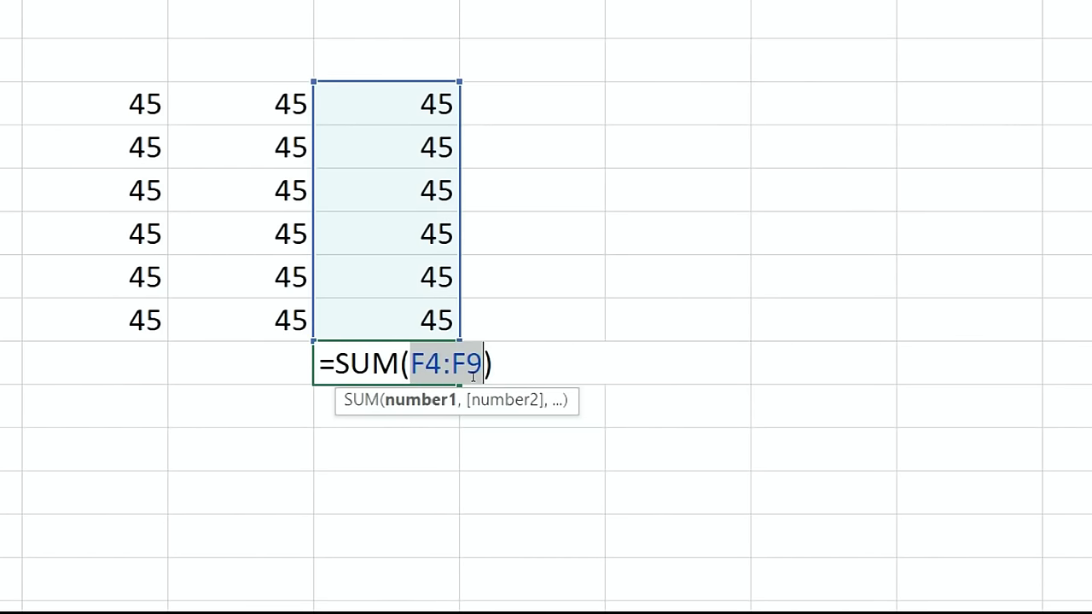
pyautogui.press('Escape')
pyautogui.press('Up')
pyautogui.press('Up')
pyautogui.press('Up')
pyautogui.press('Up')
pyautogui.press('Up')
# Enter 56, 32, 98, 54 and 88 down cells F5:F9
pyautogui.write('56')
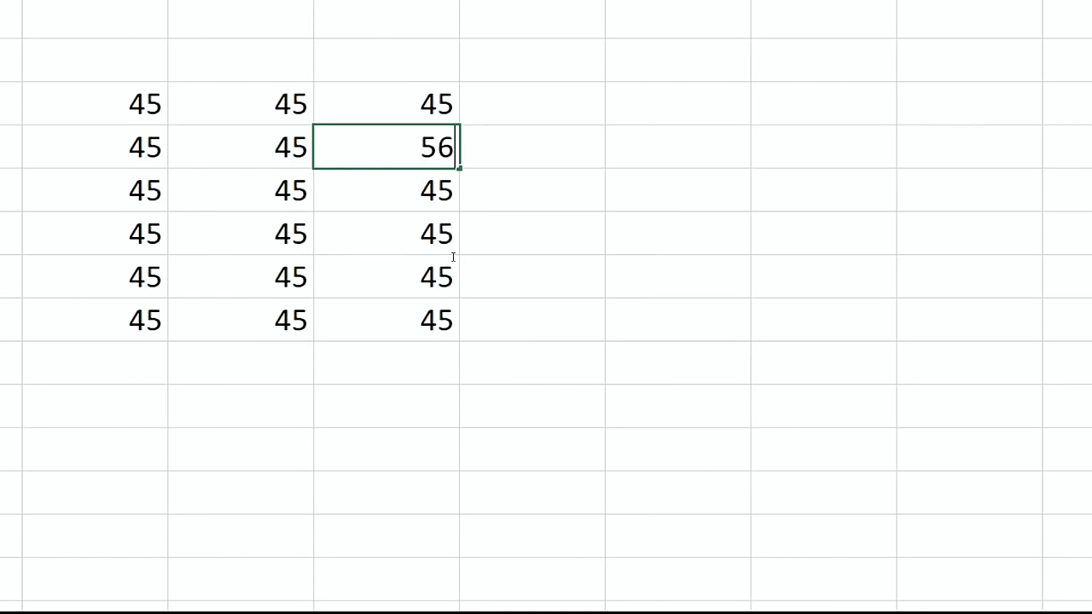
pyautogui.press('Return')
pyautogui.write('32')
pyautogui.press('Return')
pyautogui.write('98')
pyautogui.press('Return')
pyautogui.write('54')
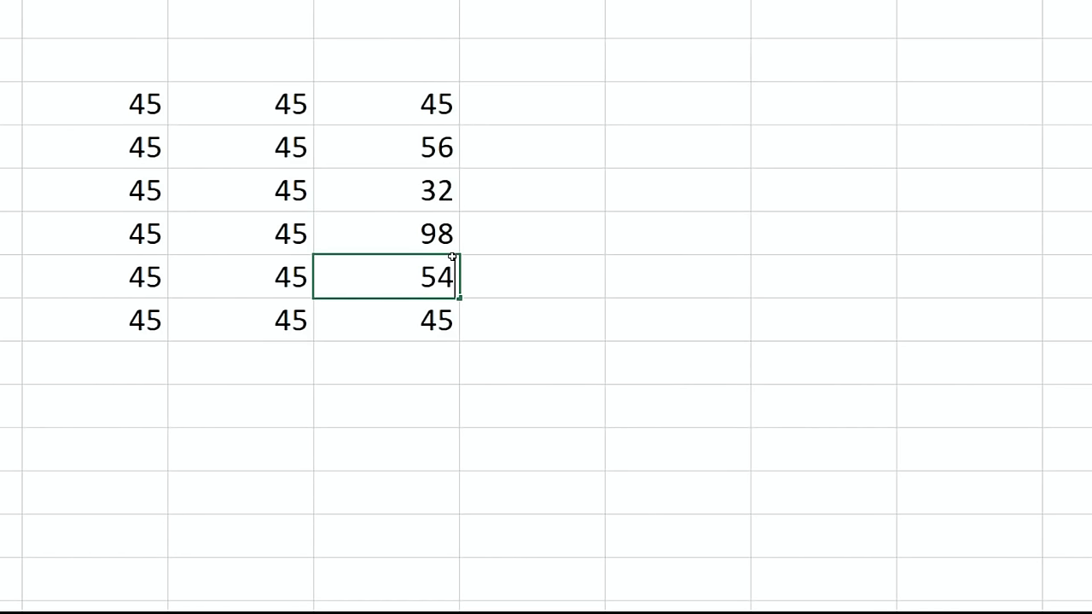
pyautogui.press('Return')
pyautogui.write('88')
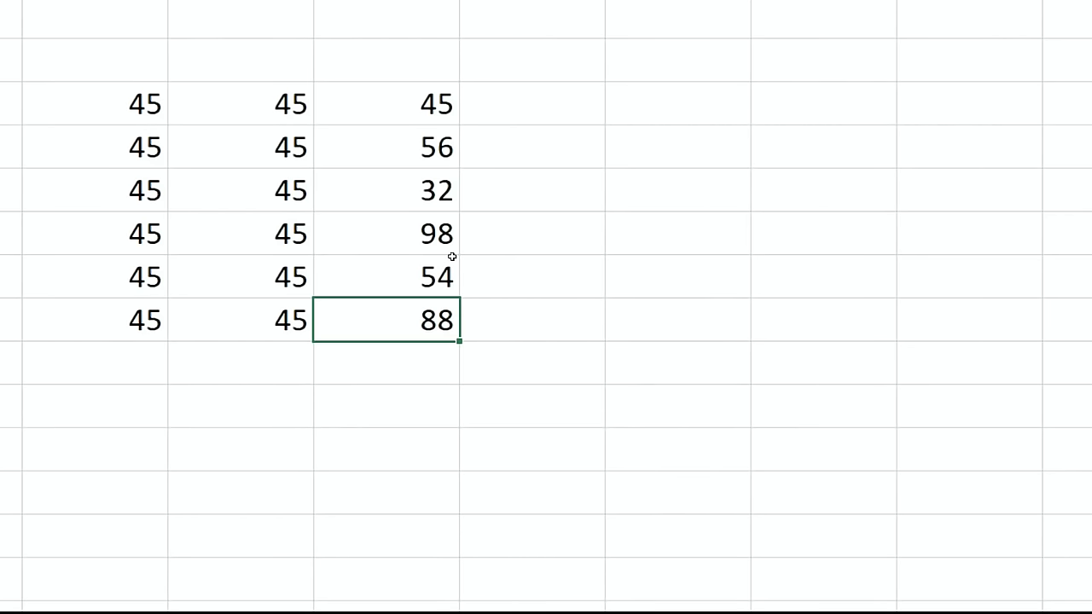
pyautogui.press('Return')
# Build =SUM(F4:F9) in F10, preview its values twice with F9 and undo, then cancel
pyautogui.write('=sum')
pyautogui.press('Tab')
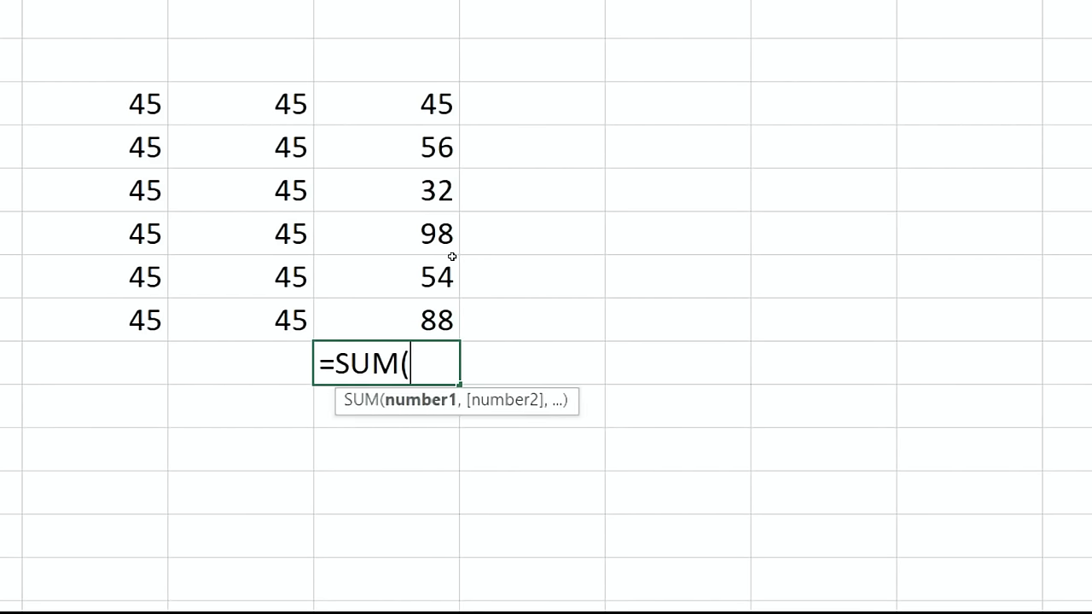
pyautogui.moveTo(440, 122); pyautogui.dragTo(445, 370)
pyautogui.doubleClick(445, 370)
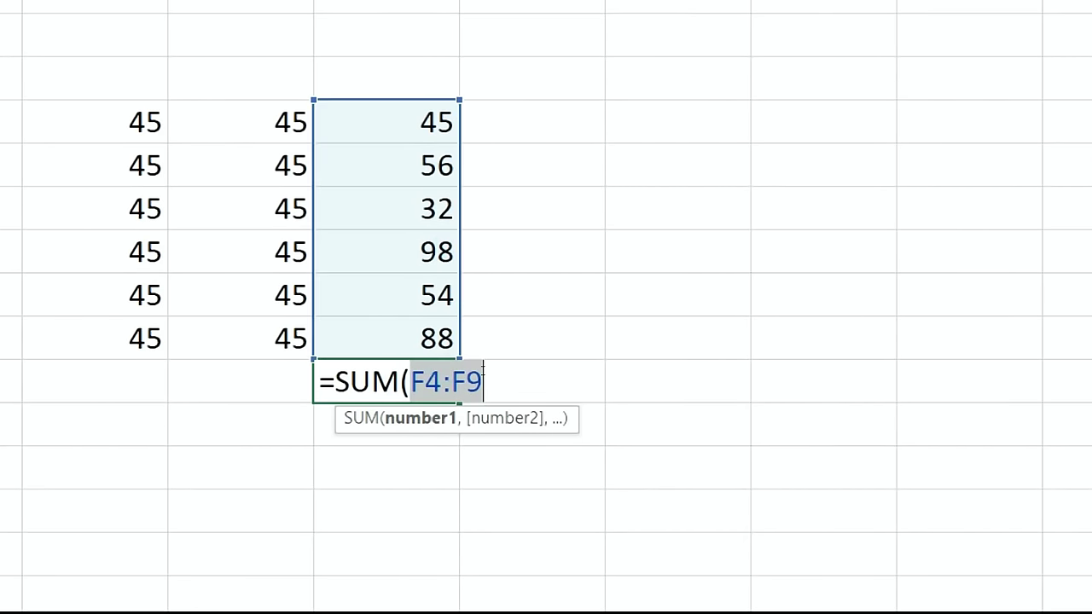
pyautogui.press('F9')
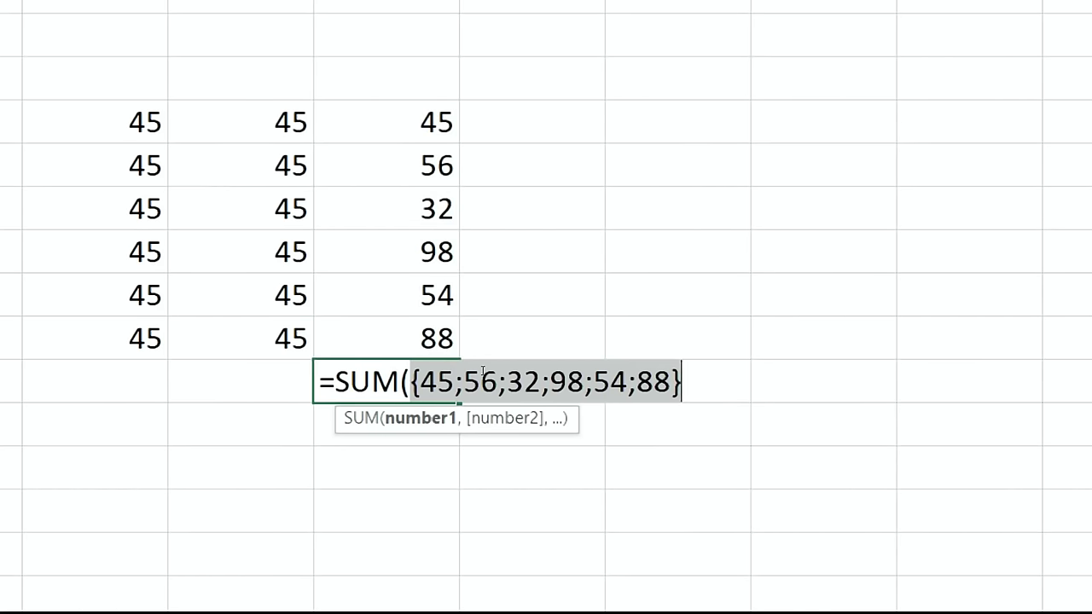
pyautogui.hotkey('ctrl', 'z')
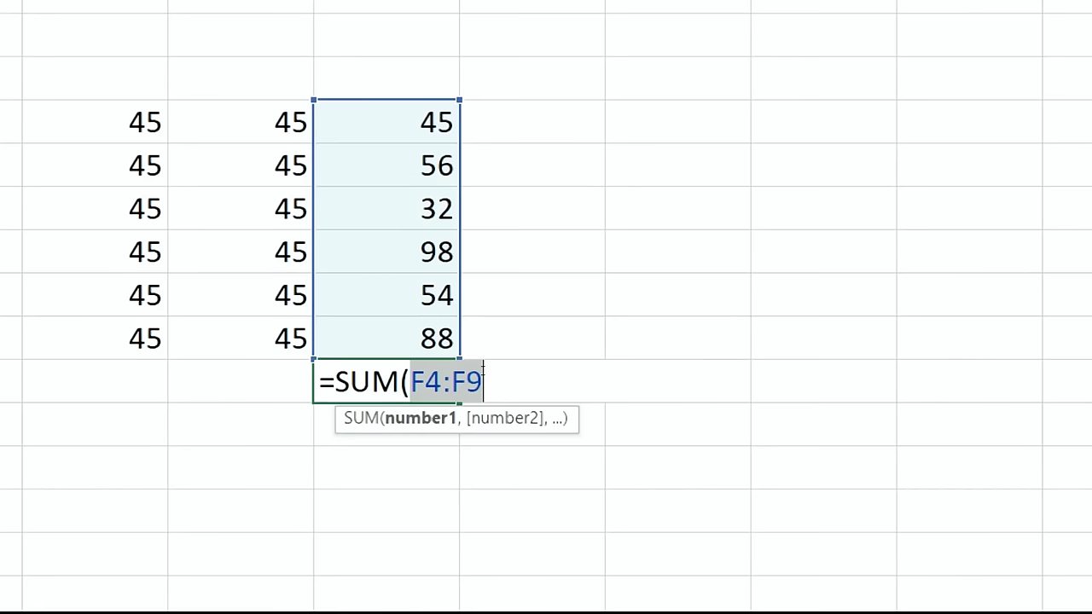
pyautogui.press('F9')
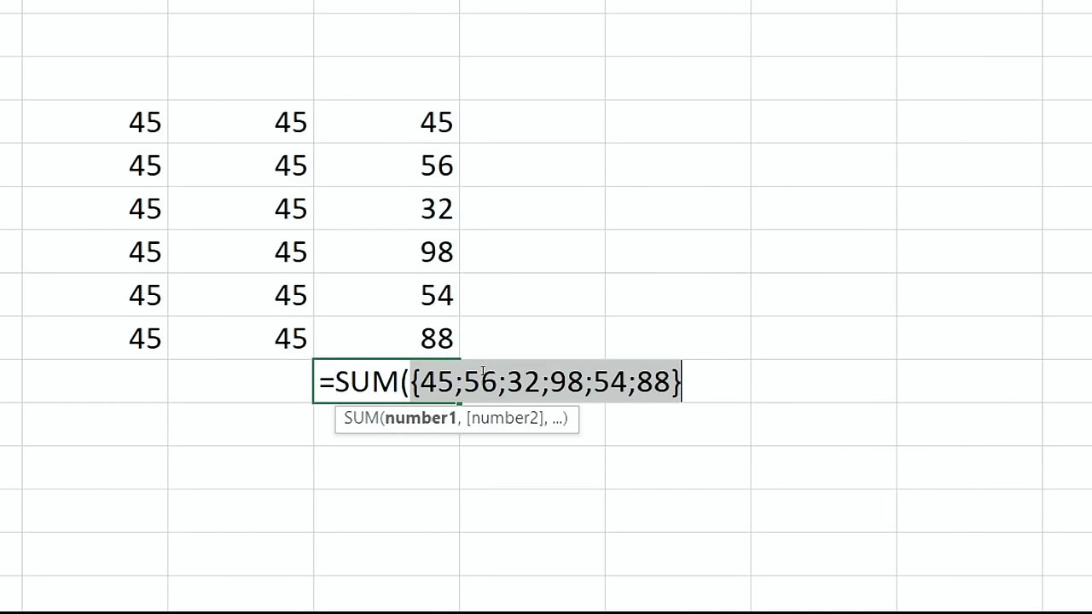
pyautogui.hotkey('ctrl', 'z')
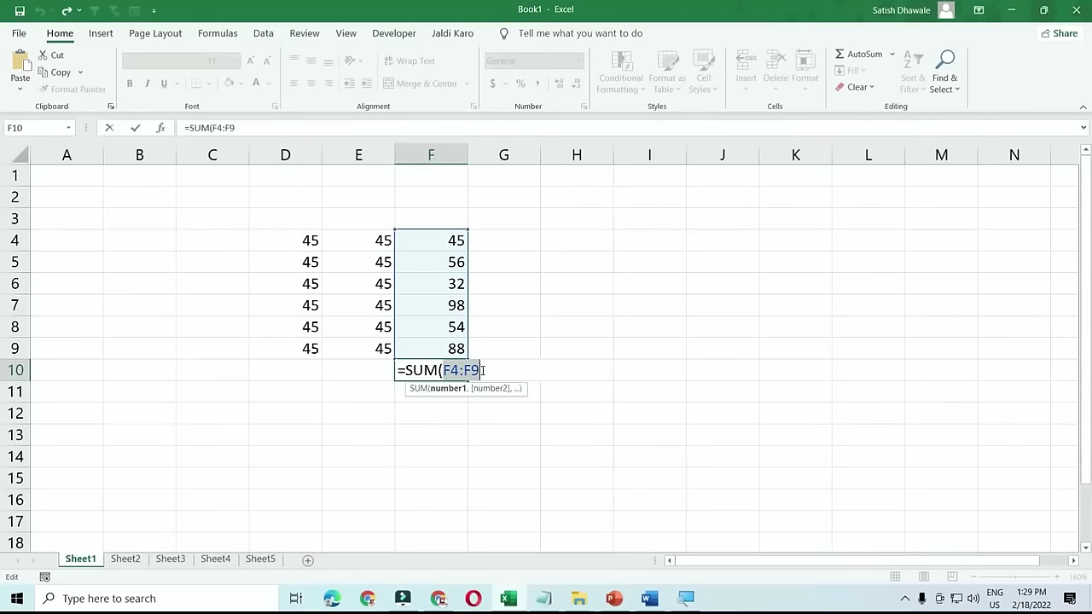
pyautogui.press('Escape')
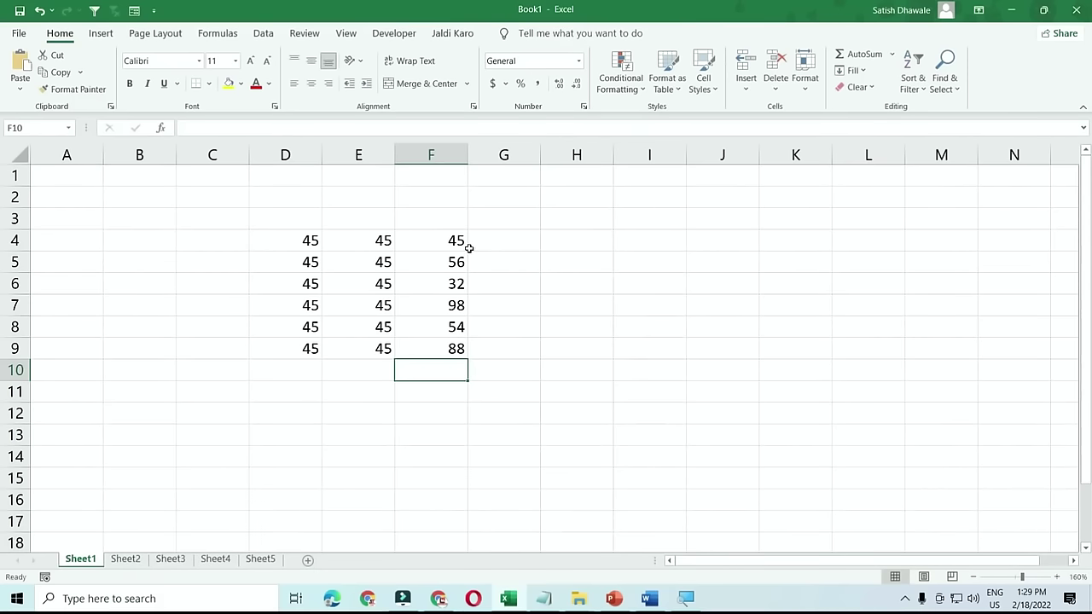
# Set workbook calculation to Manual under Formulas, then begin =SUM( in F10
pyautogui.click(234, 38)
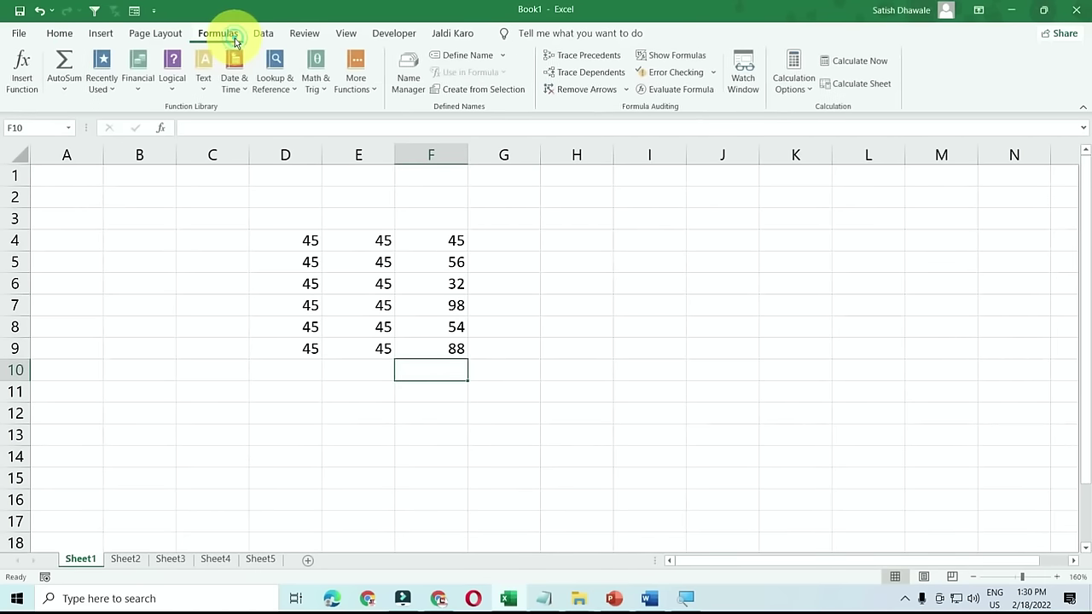
pyautogui.click(800, 92)
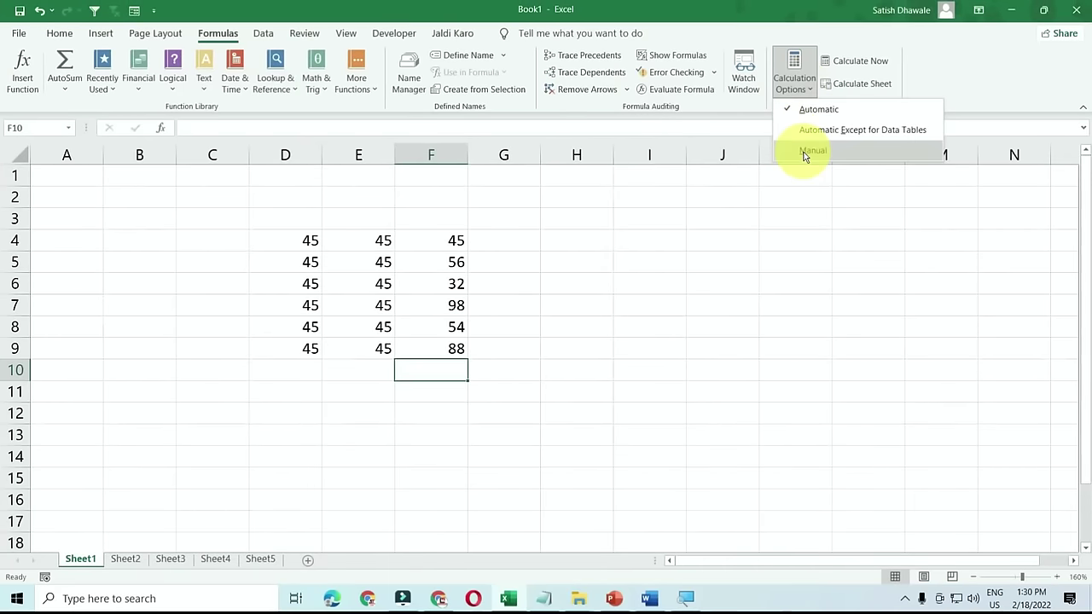
pyautogui.click(806, 220)
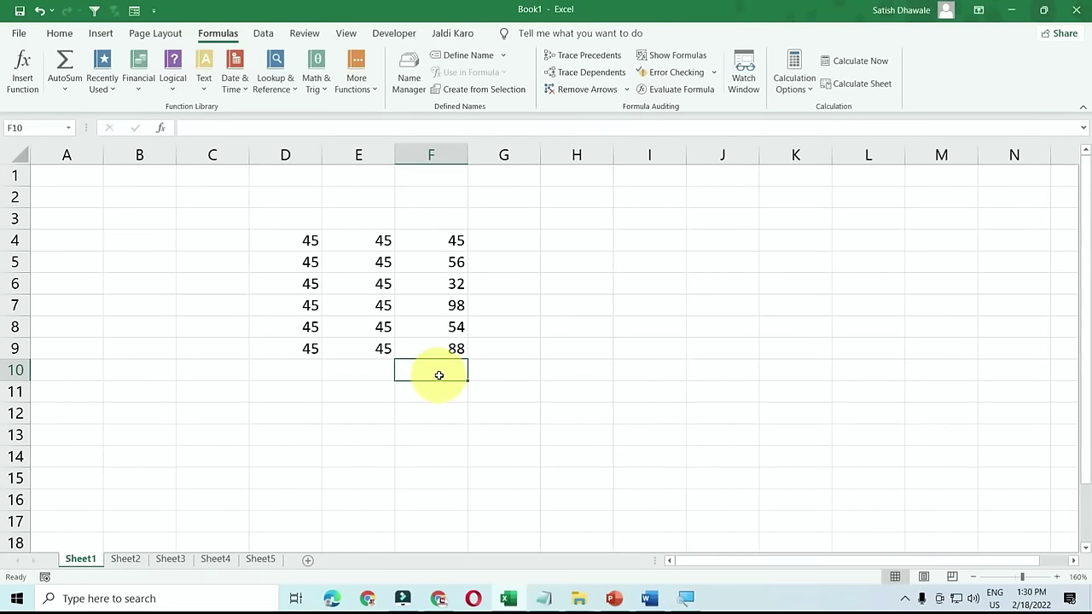
pyautogui.write('=sum')
pyautogui.press('Tab')
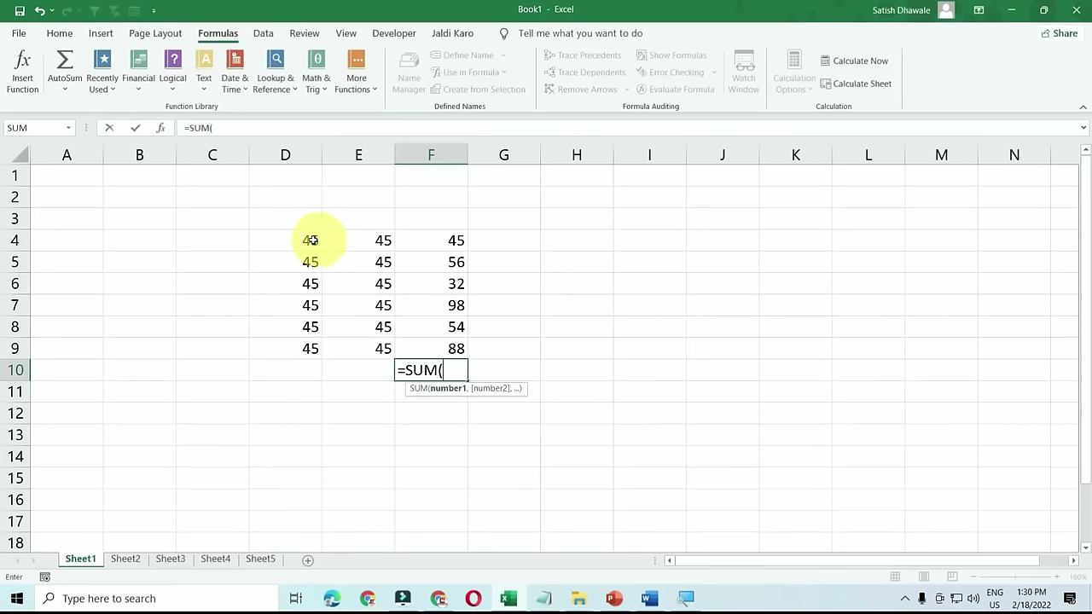
# Complete F10 as =SUM(D4:F9) to total the whole block
pyautogui.moveTo(309, 240); pyautogui.dragTo(426, 341)
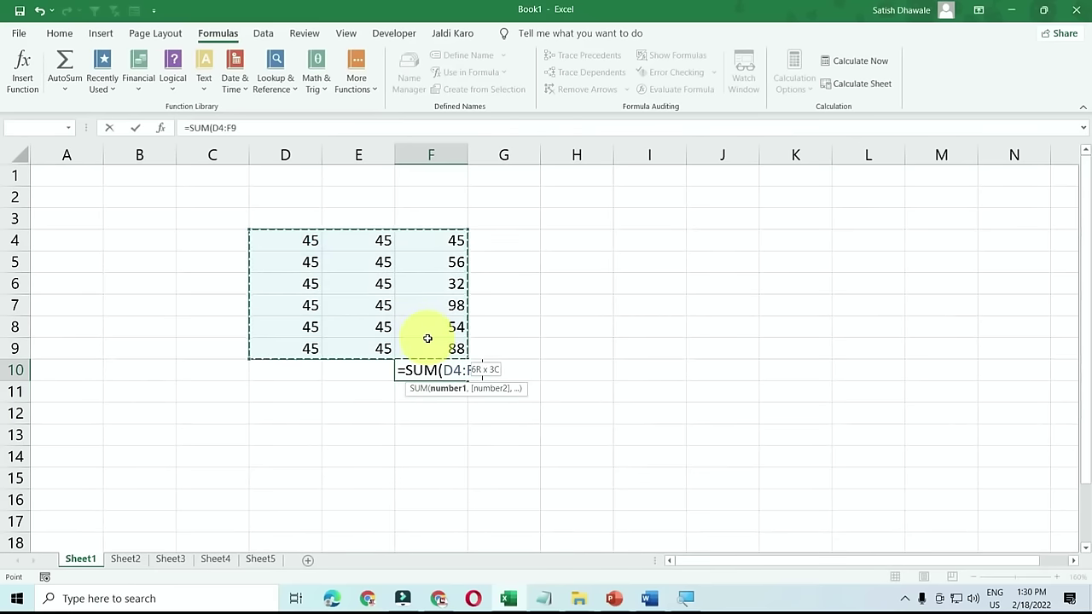
pyautogui.press('Return')
pyautogui.click(442, 367)
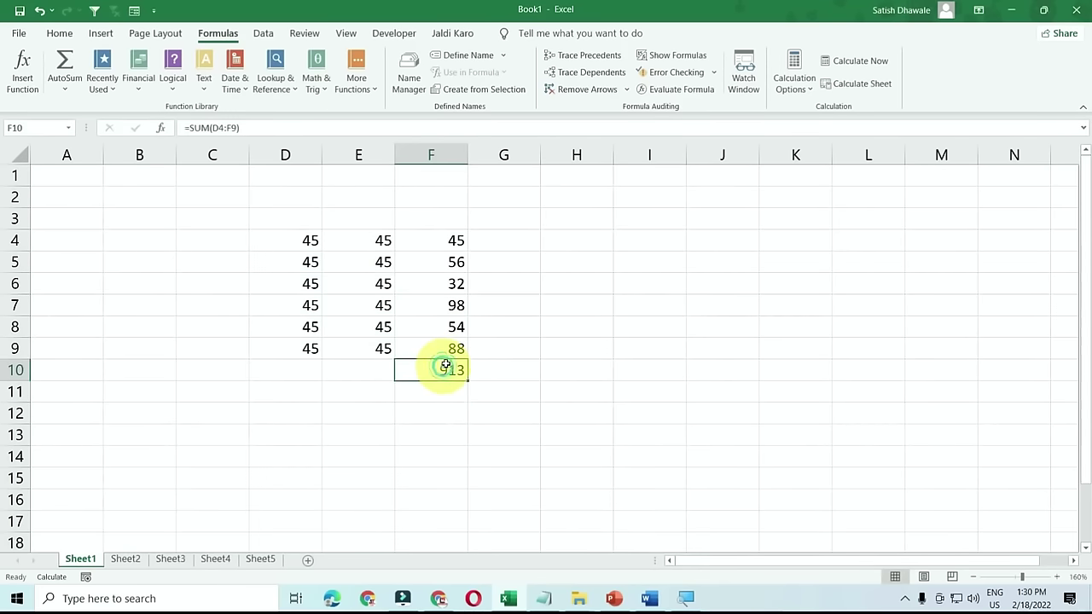
# Change F7 to 9999 and recalculate with F9 so F10 reads 10814
pyautogui.click(453, 304)
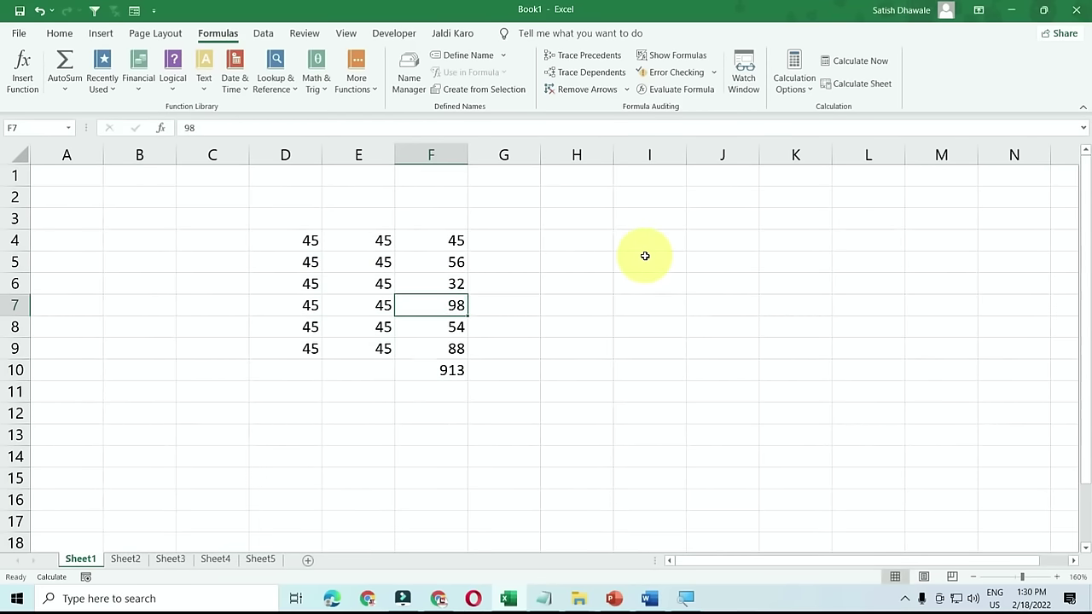
pyautogui.write('9999')
pyautogui.press('Return')
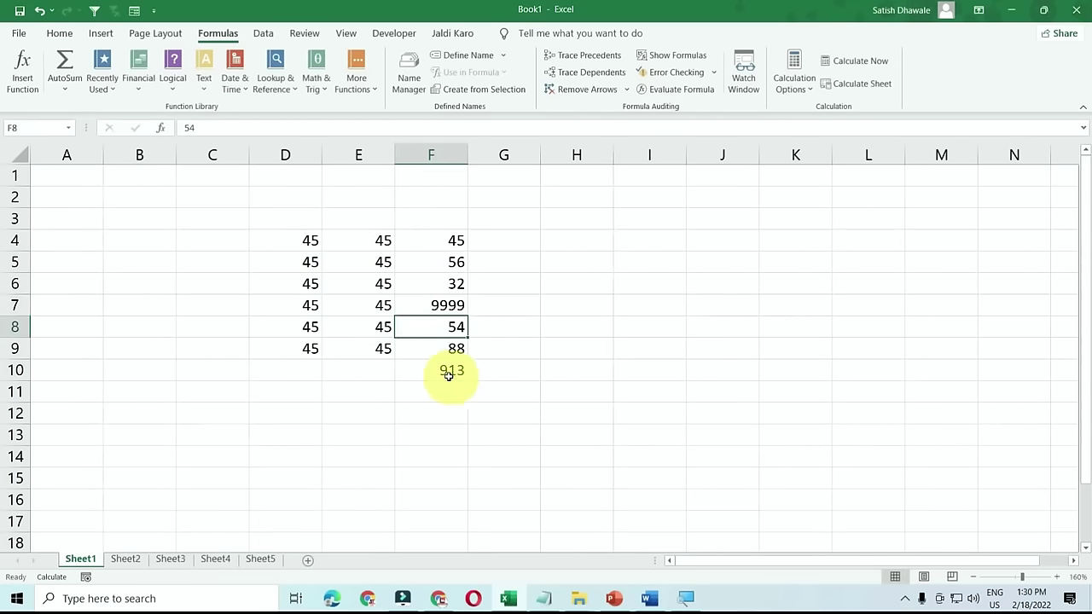
pyautogui.click(449, 373)
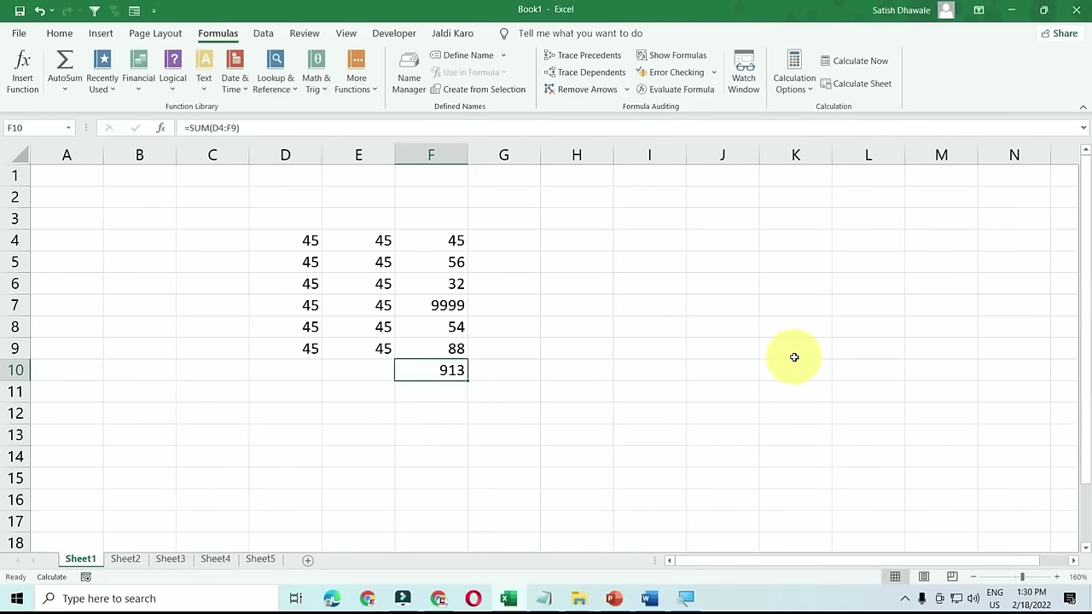
pyautogui.press('F9')
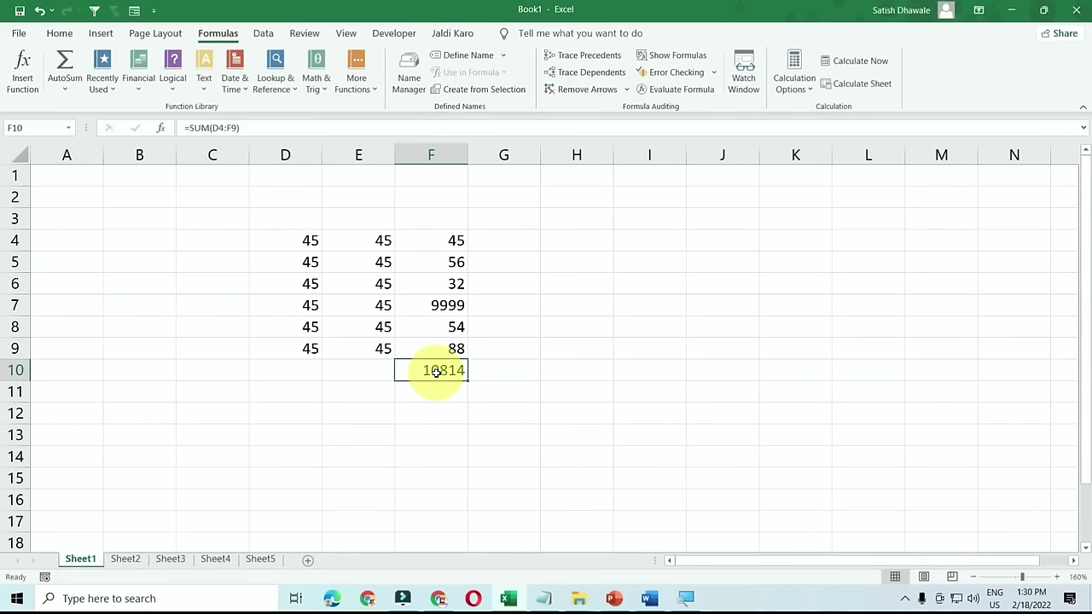
pyautogui.click(788, 96)
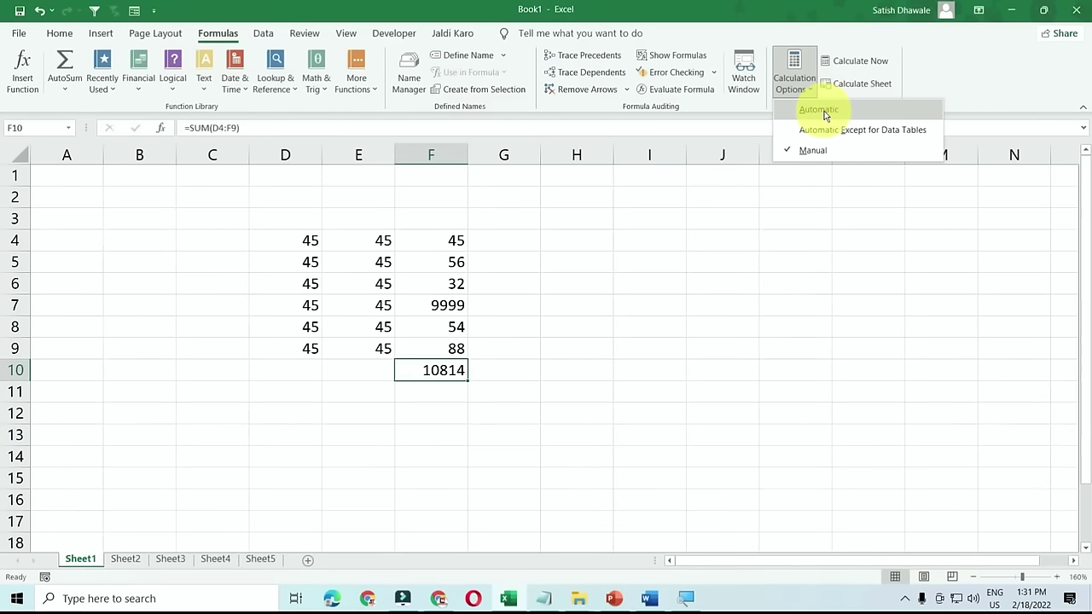
# Set the workbook's calculation option to Automatic and confirm it
pyautogui.click(823, 111)
pyautogui.click(809, 85)
pyautogui.click(609, 275)
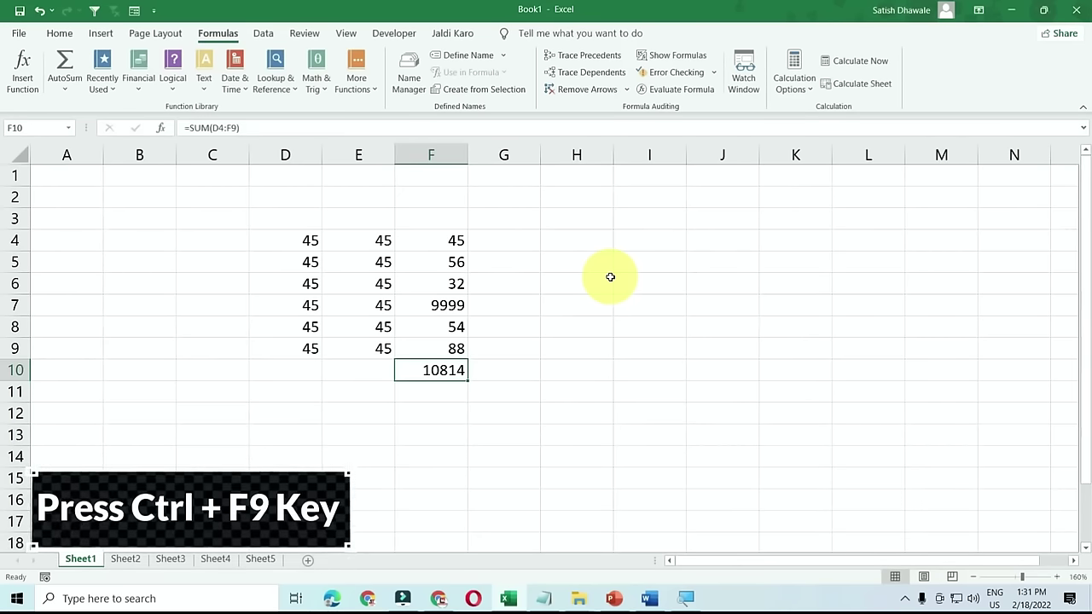
# Minimize the workbook window with Ctrl+F9, restore it from the taskbar, then switch away with Alt+Tab
pyautogui.hotkey('ctrl', 'F9')
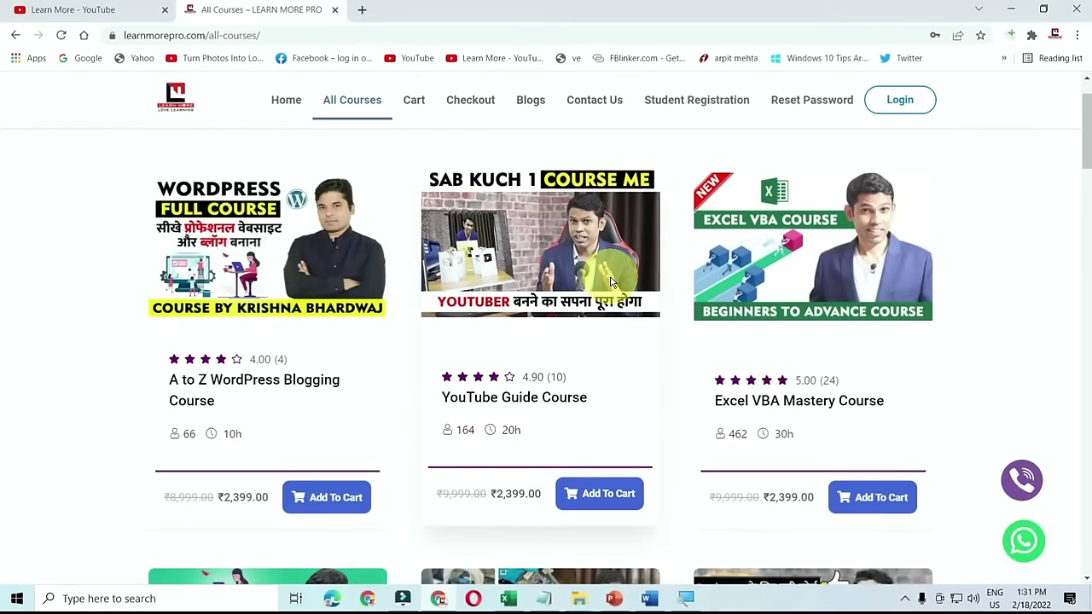
pyautogui.click(508, 598)
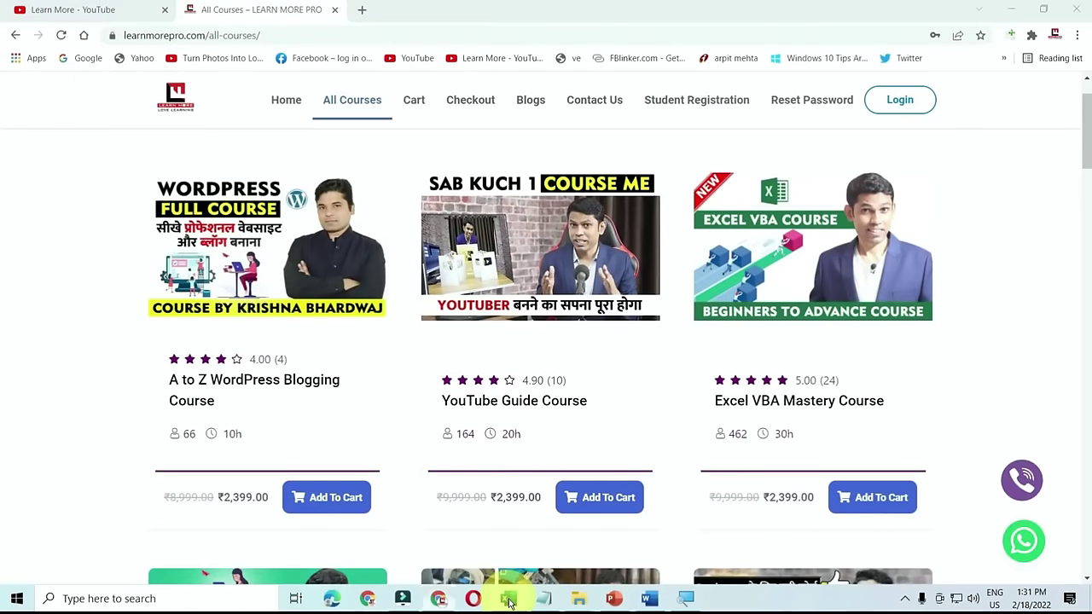
pyautogui.hotkey('alt', 'Tab')
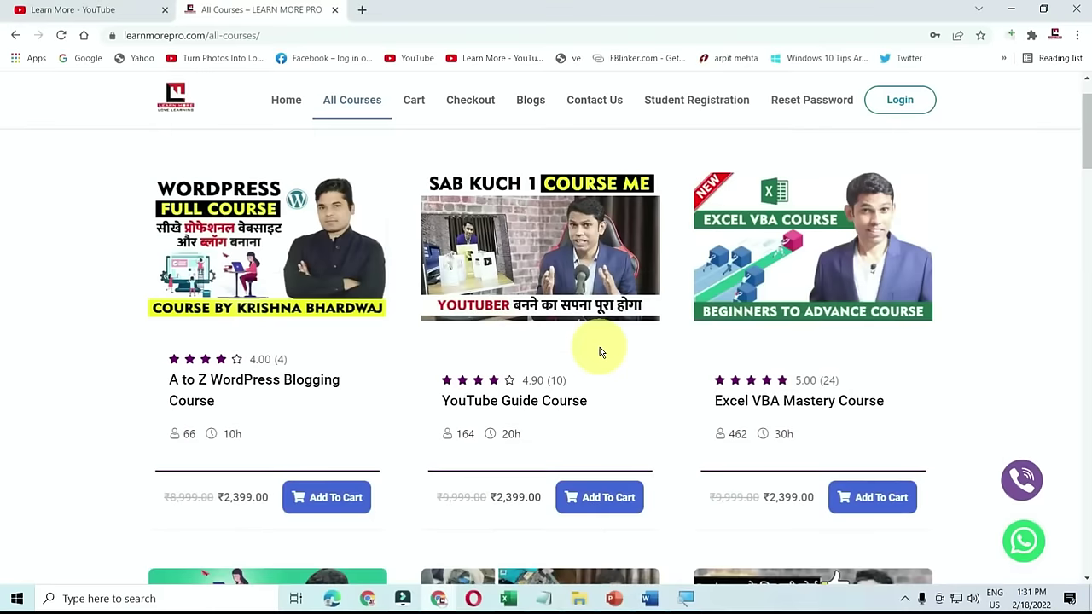
# Bring Excel forward, select the F10 total and open then close its right-click menu
pyautogui.click(508, 598)
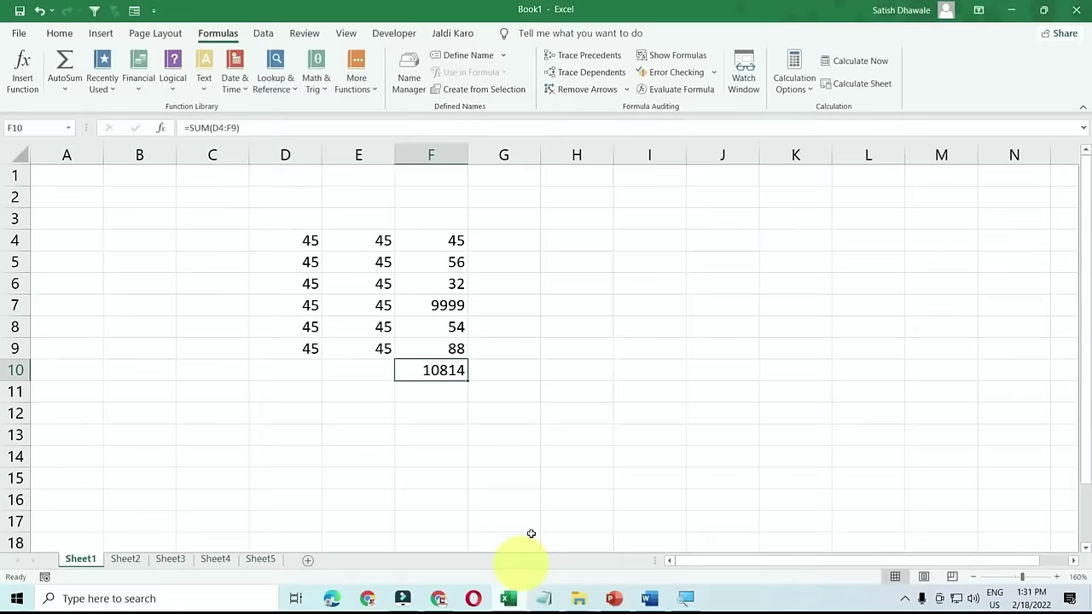
pyautogui.click(537, 353)
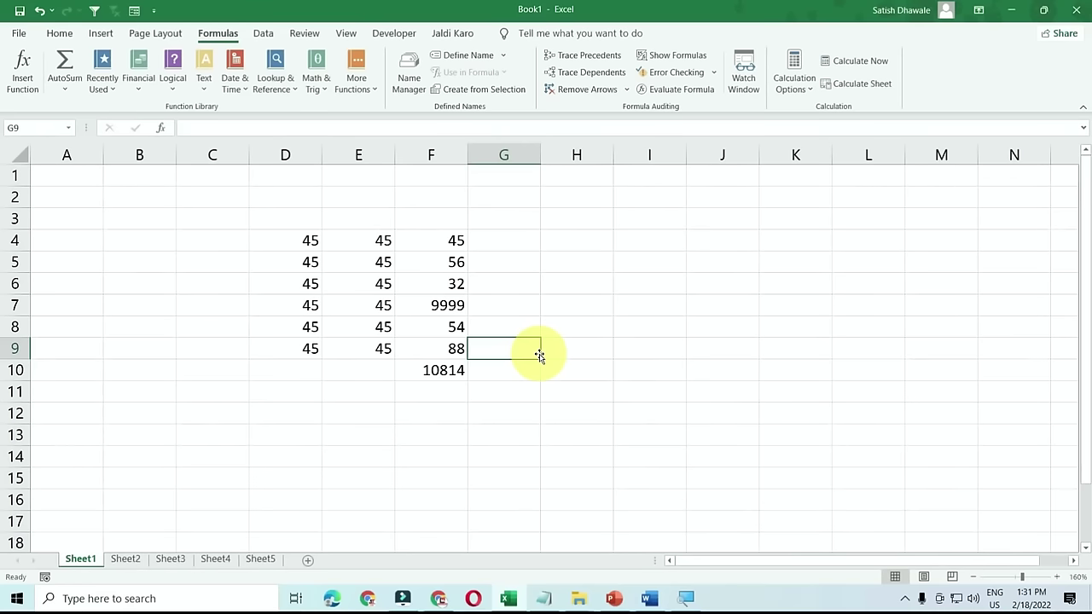
pyautogui.click(452, 370)
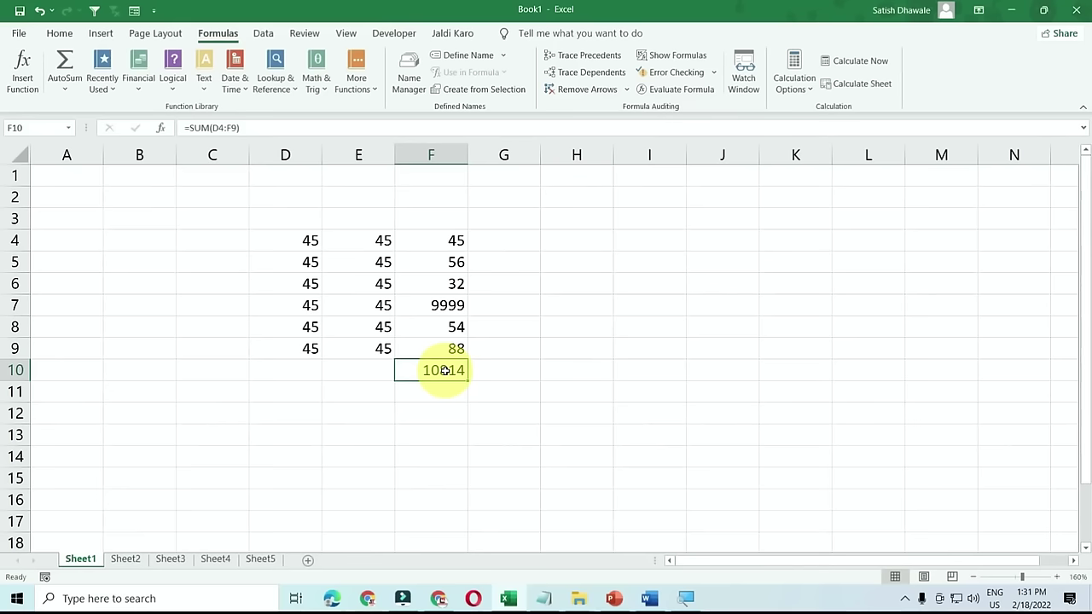
pyautogui.rightClick(445, 374)
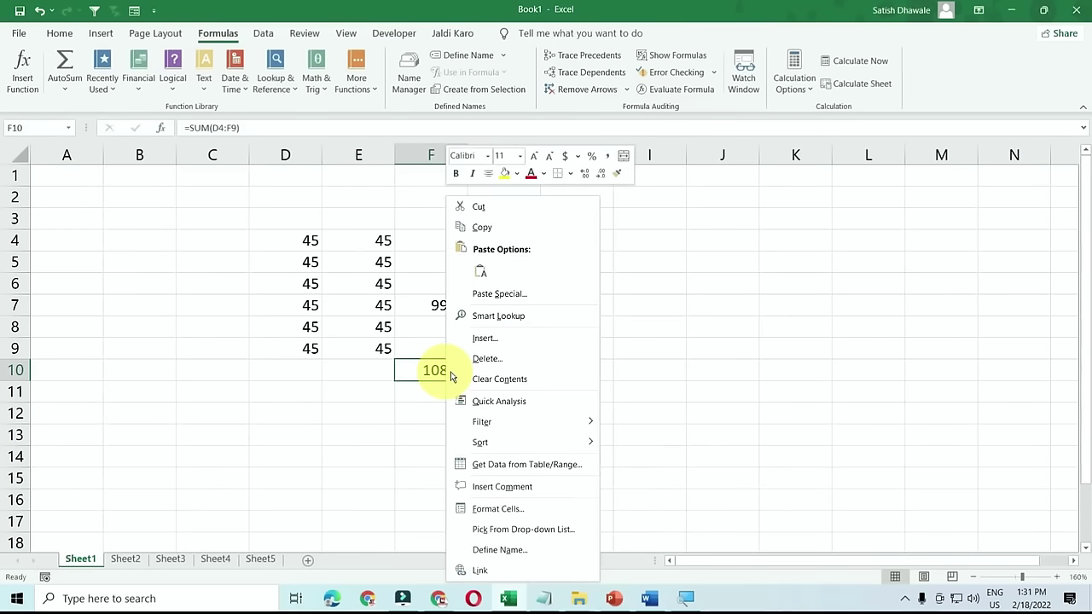
pyautogui.press('Escape')
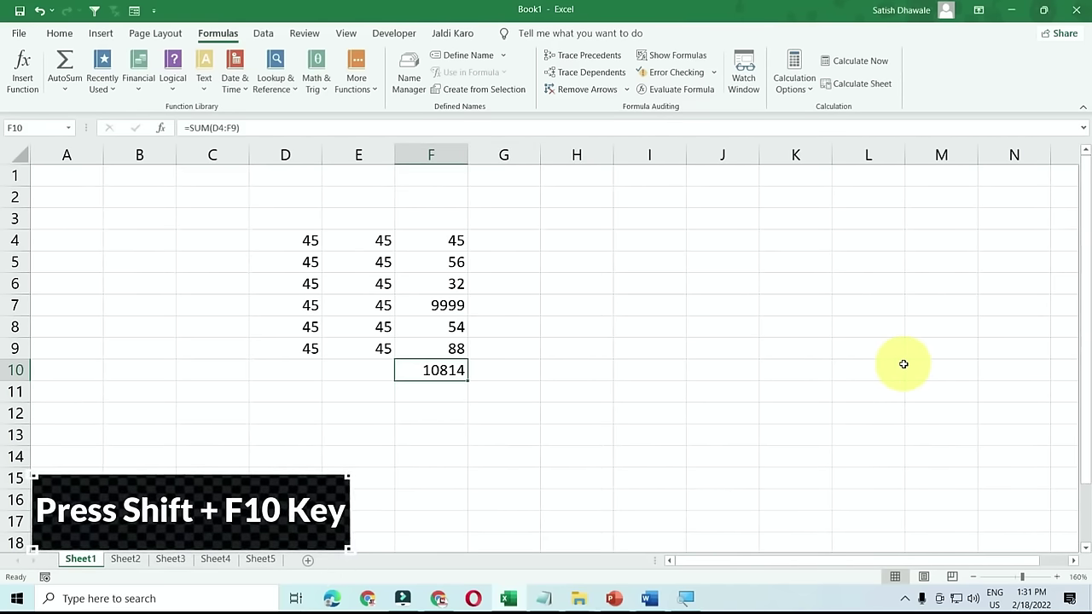
# Open and dismiss F10's shortcut menu with Shift+F10, then show the desktop with Win+D
pyautogui.hotkey('shift', 'F10')
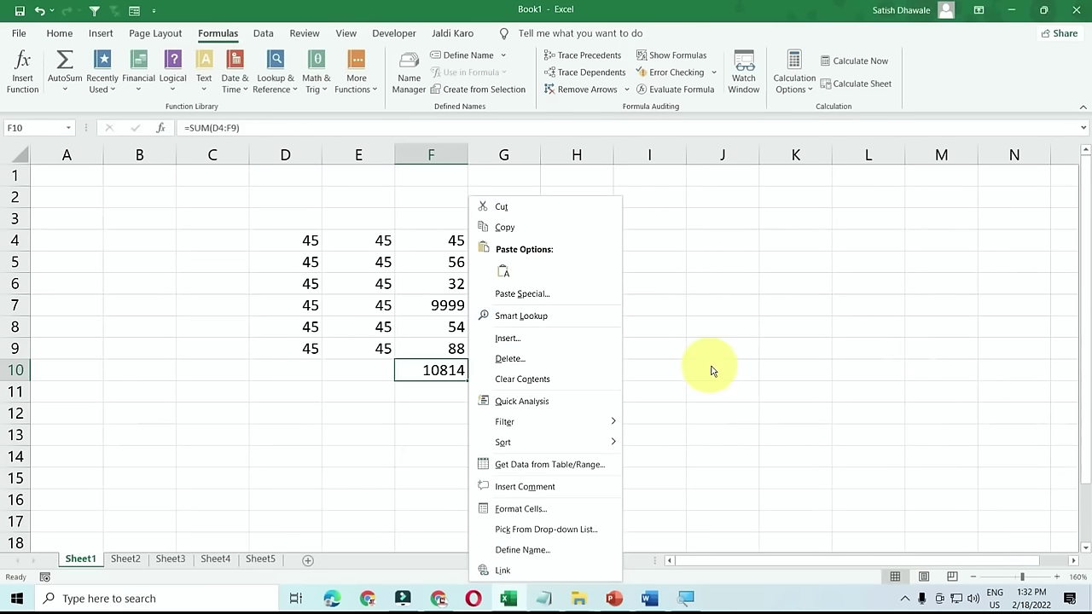
pyautogui.press('Escape')
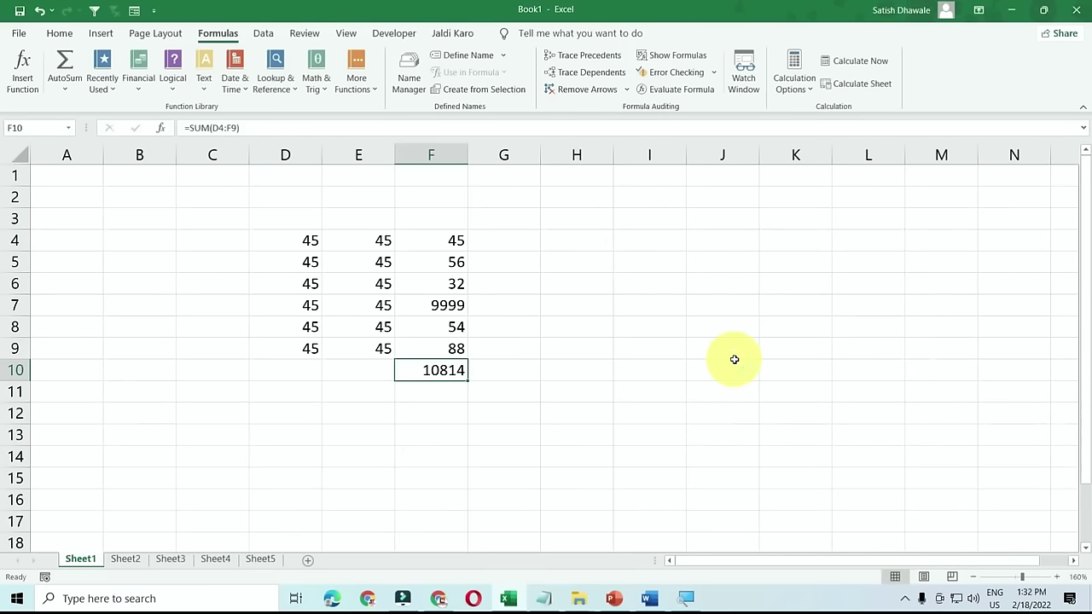
pyautogui.press('super+d')
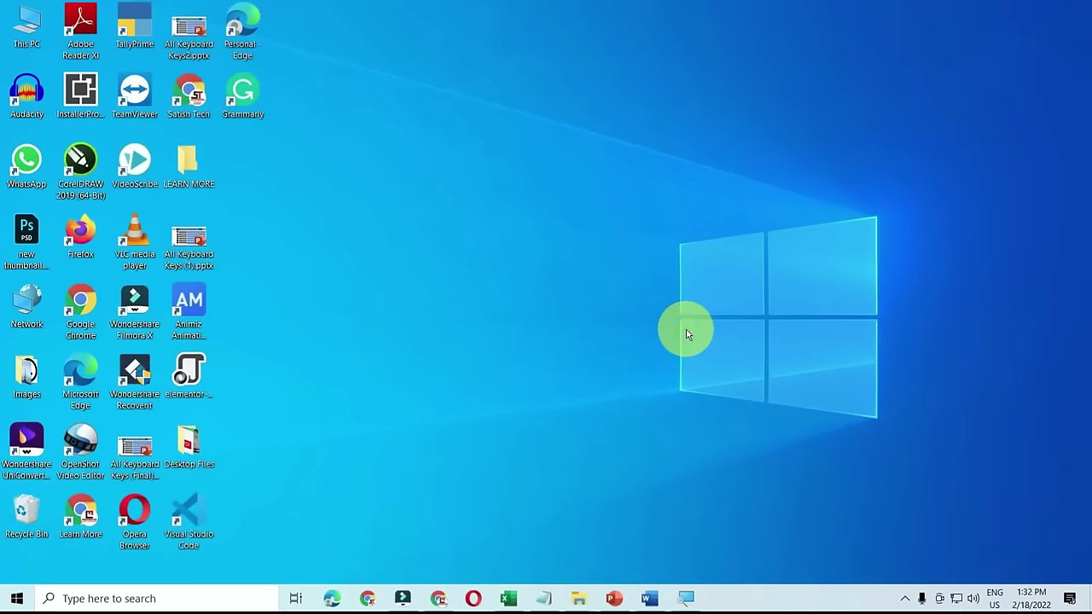
# Open and dismiss the desktop menu (Shift+F10) and the Desktop Files folder menu, then return to Excel
pyautogui.hotkey('shift', 'F10')
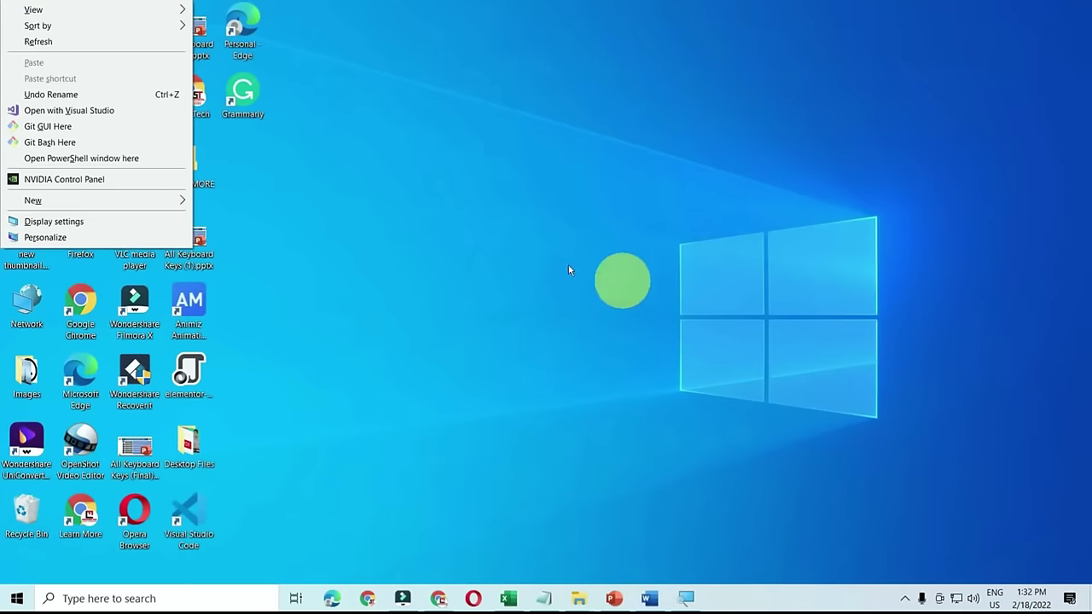
pyautogui.press('Escape')
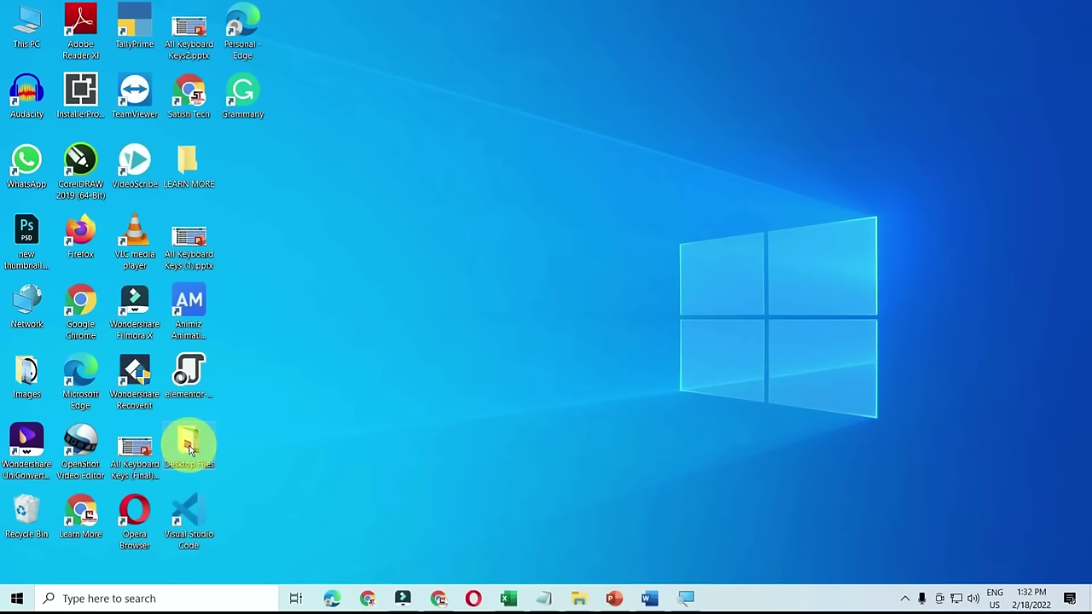
pyautogui.rightClick(189, 450)
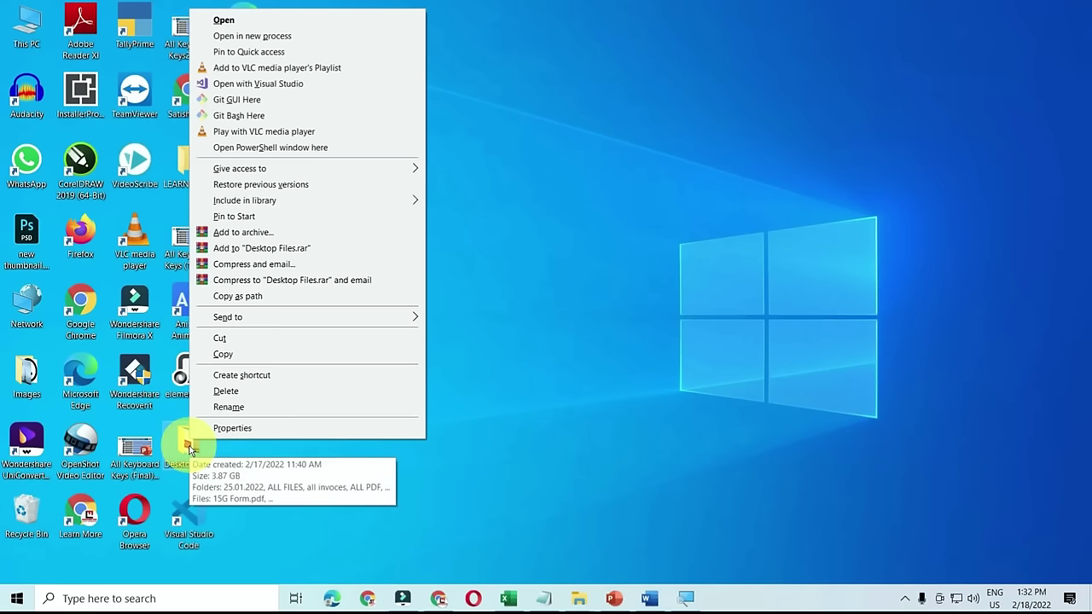
pyautogui.click(588, 203)
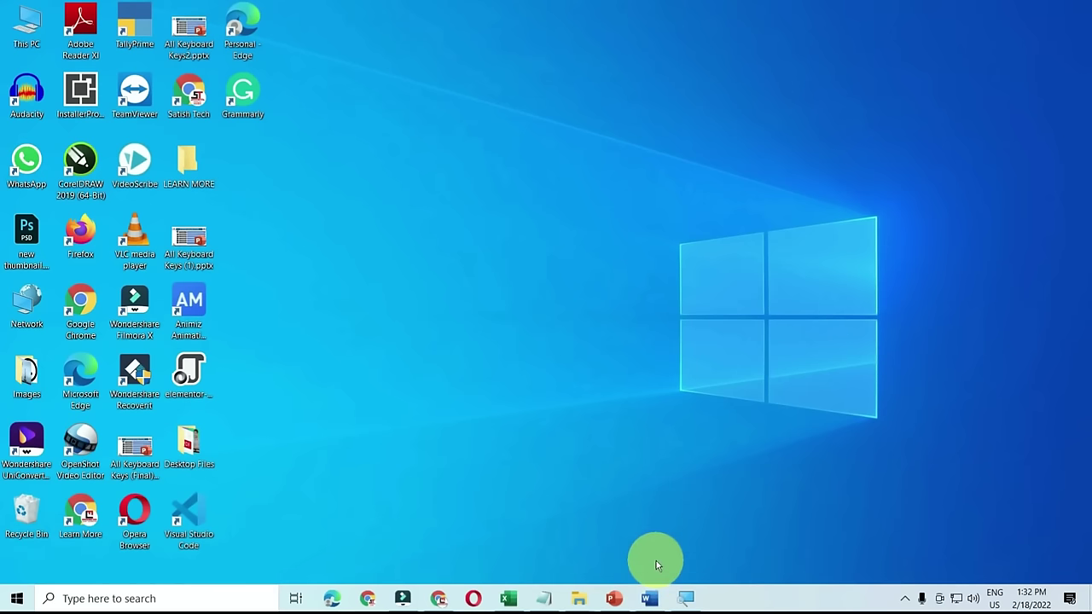
pyautogui.click(515, 601)
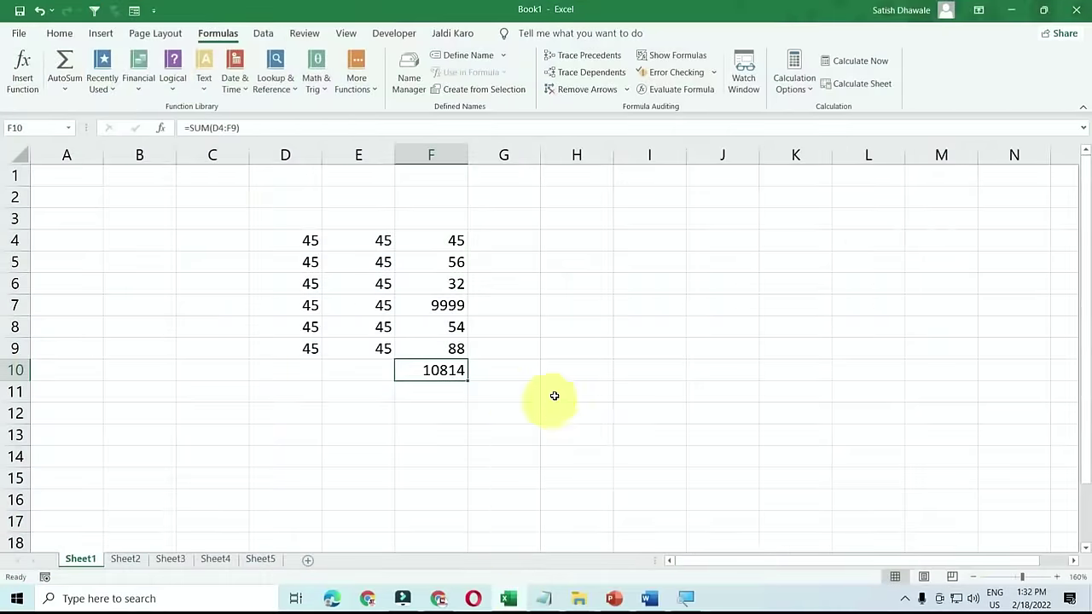
pyautogui.click(555, 395)
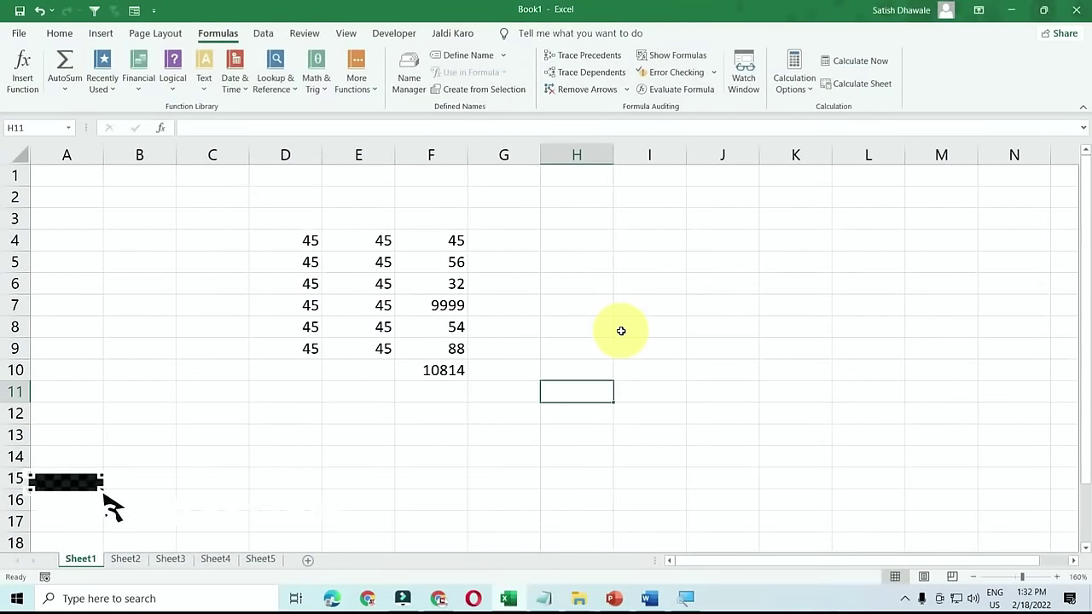
pyautogui.press('super+Down')
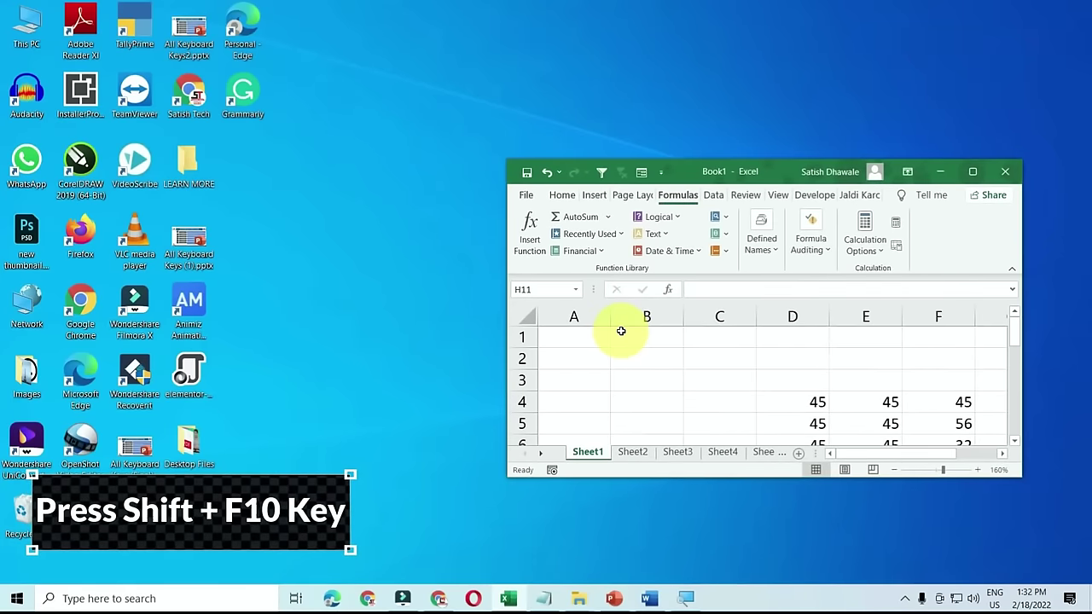
pyautogui.press('super+Up')
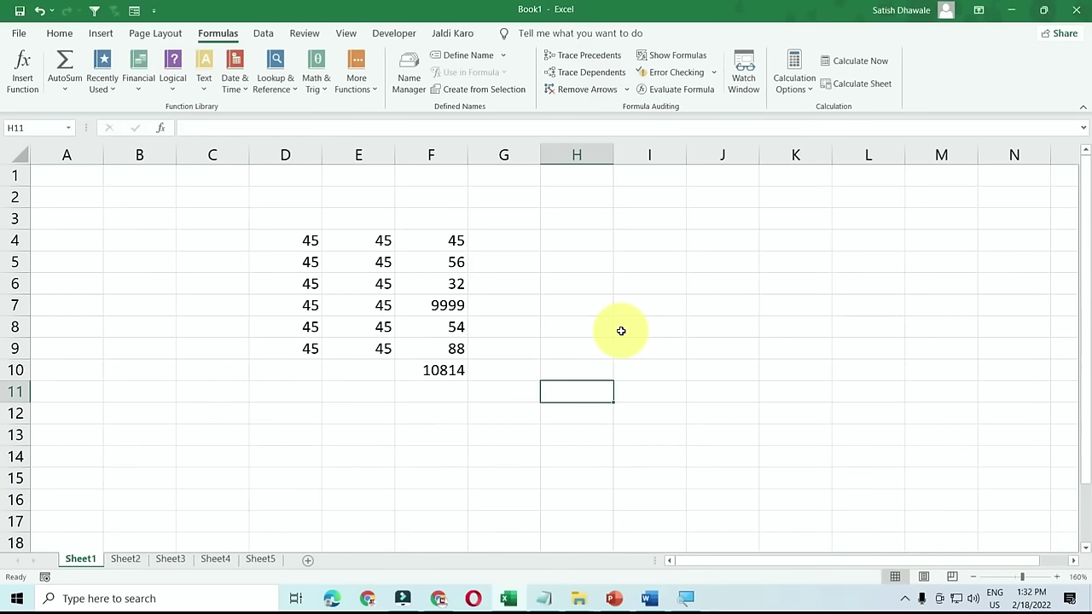
pyautogui.press('super+Down')
pyautogui.press('super+Up')
pyautogui.press('super+Down')
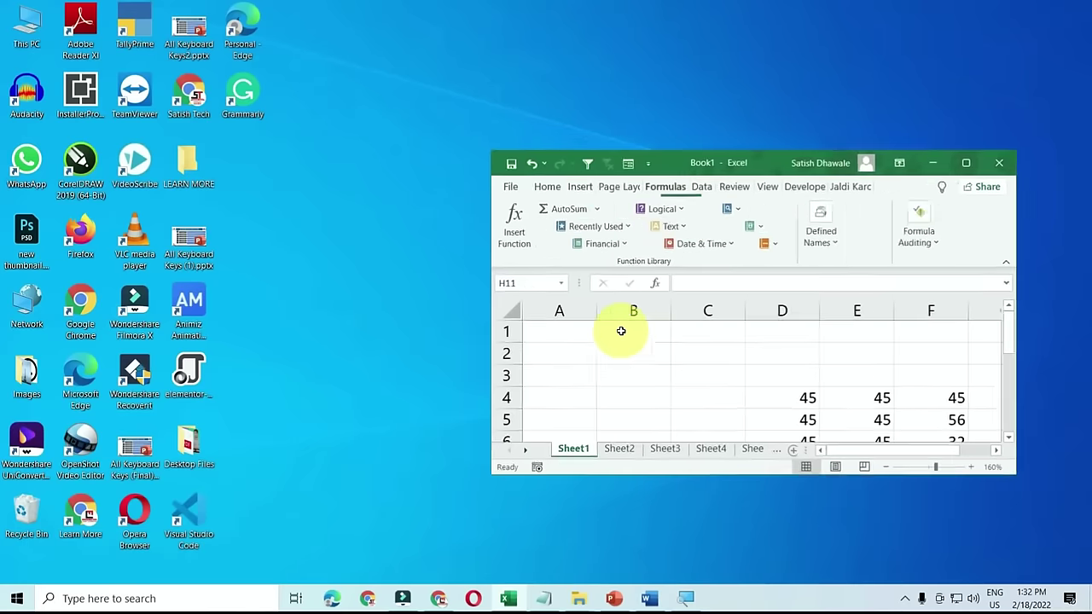
pyautogui.press('super+Up')
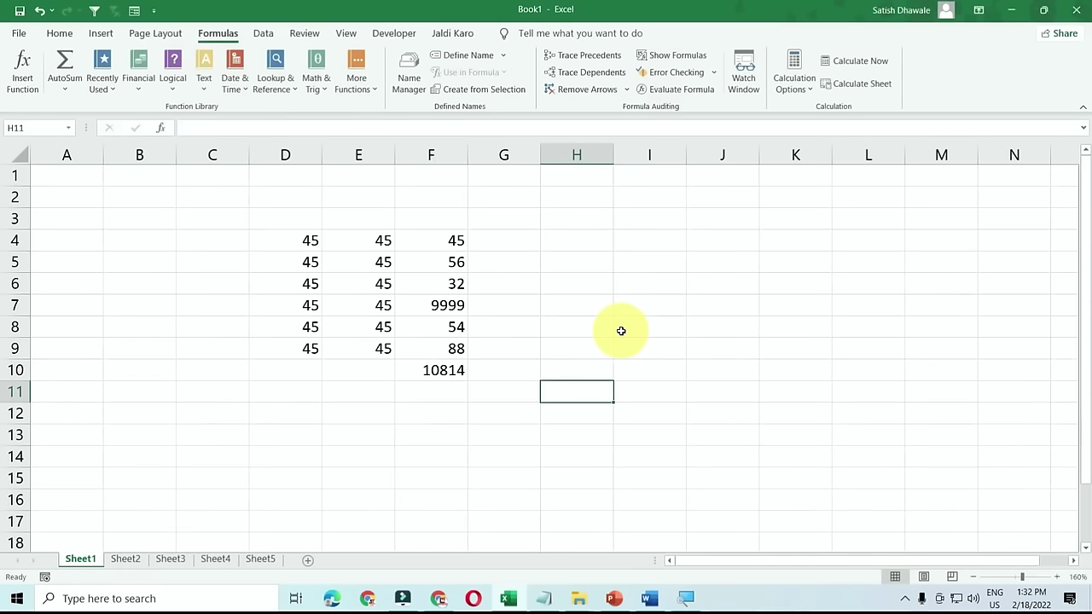
pyautogui.click(576, 290)
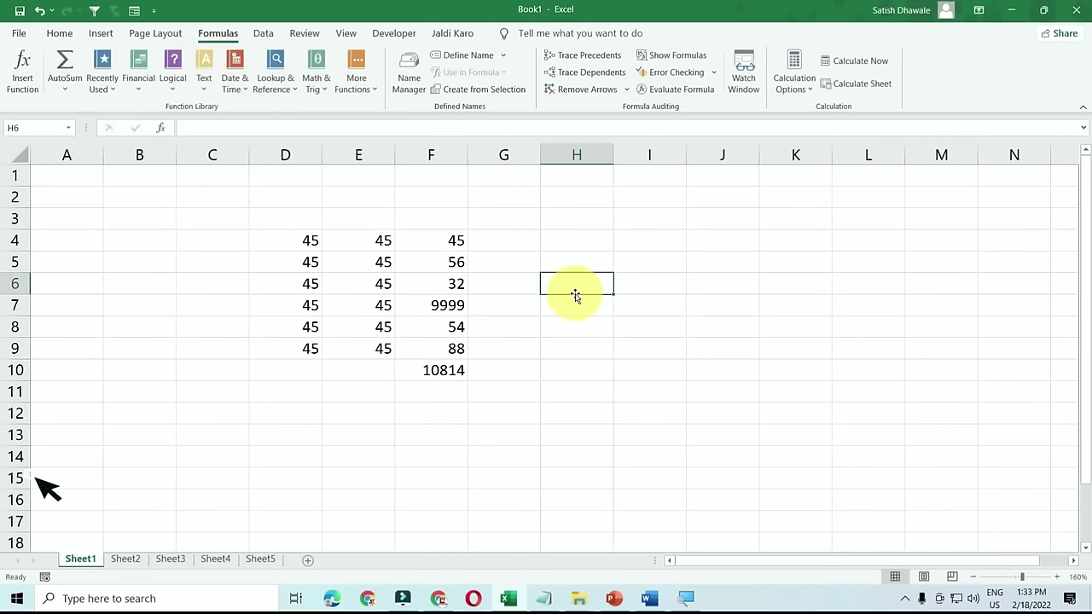
# Open the Selection pane and draw a blue rounded rectangle over C5:E13
pyautogui.hotkey('alt', 'F10')
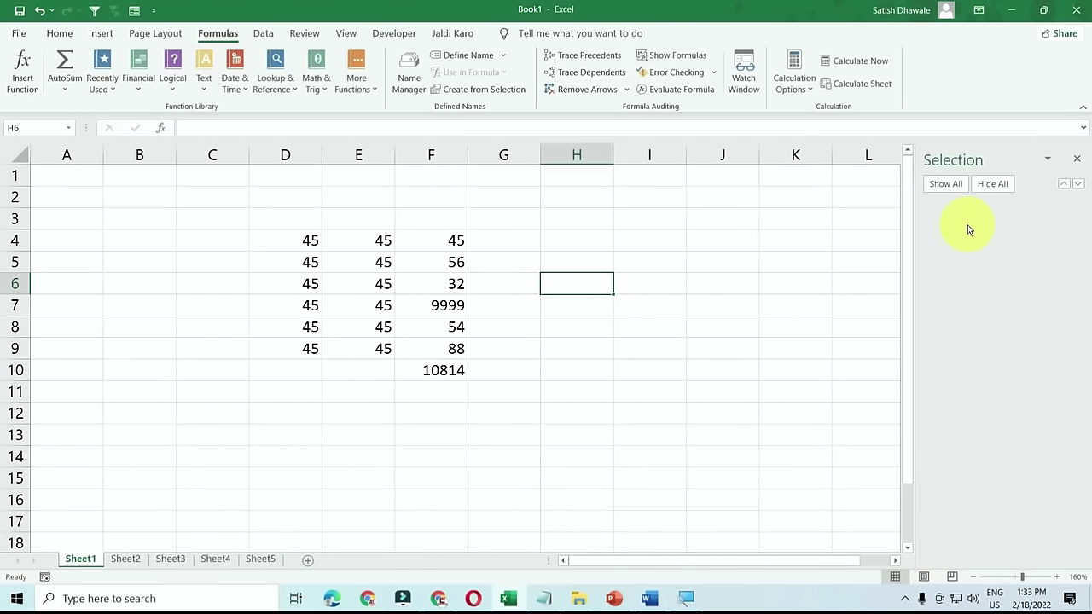
pyautogui.click(101, 32)
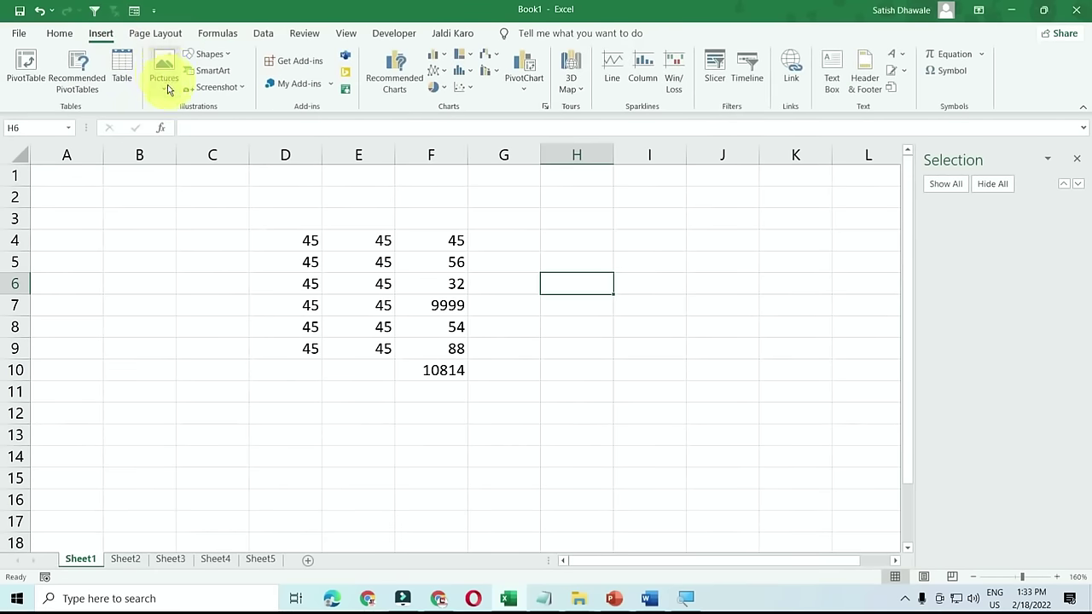
pyautogui.click(169, 89)
pyautogui.click(209, 62)
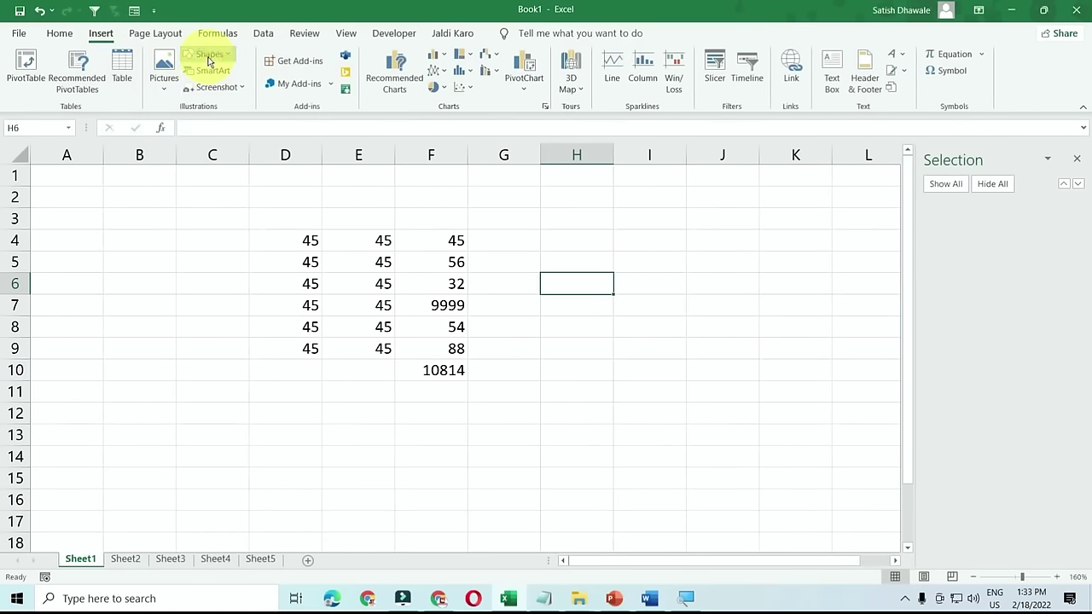
pyautogui.click(207, 187)
pyautogui.moveTo(159, 247); pyautogui.dragTo(434, 462)
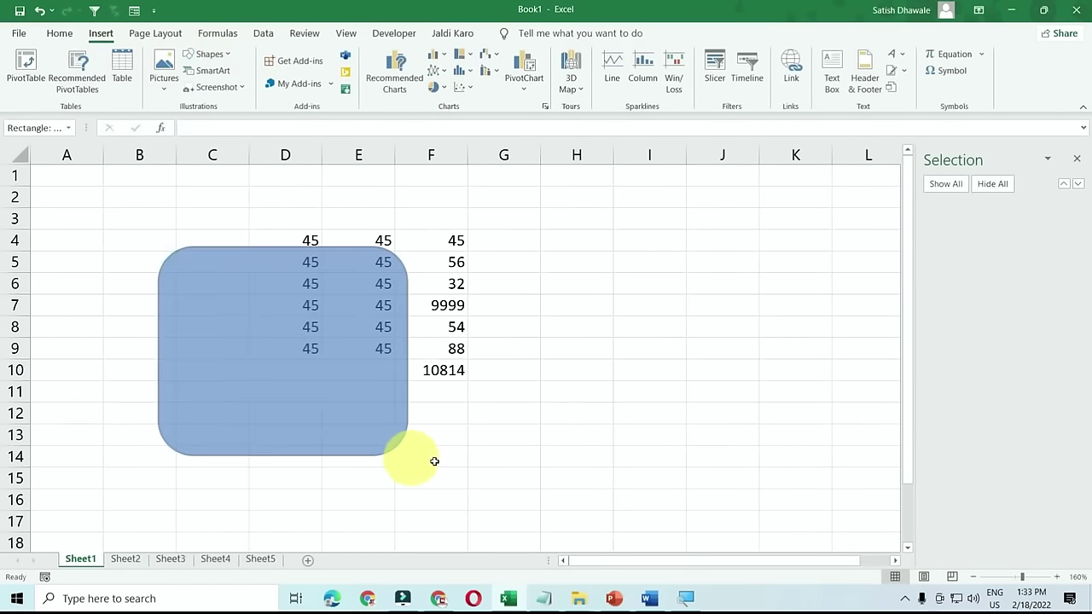
# Hide and reshow the rectangle in the Selection pane, close and reopen the pane, then switch to Chrome
pyautogui.click(1060, 211)
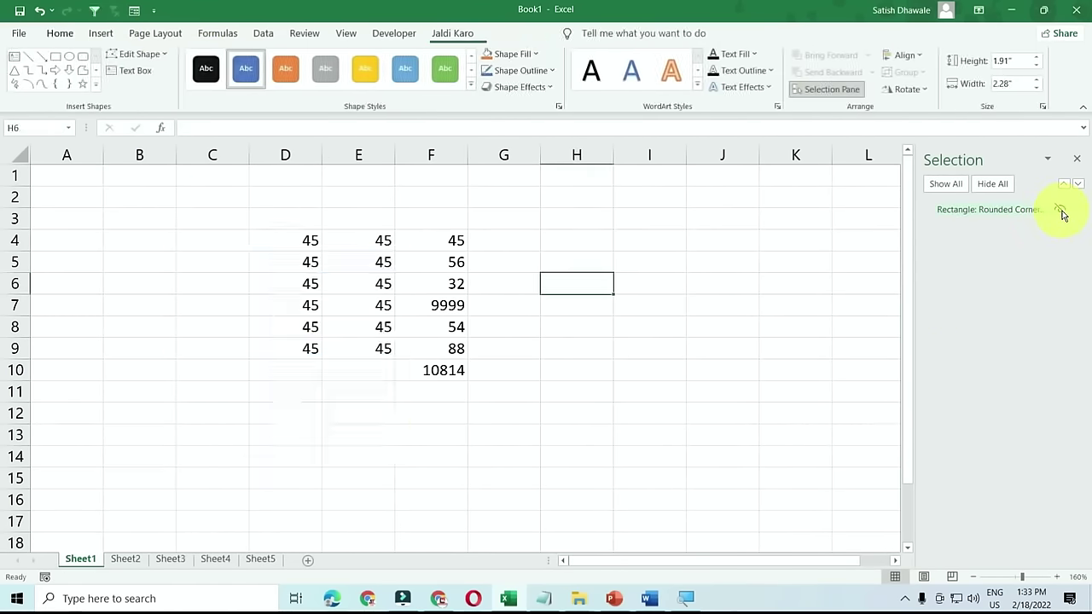
pyautogui.click(1060, 211)
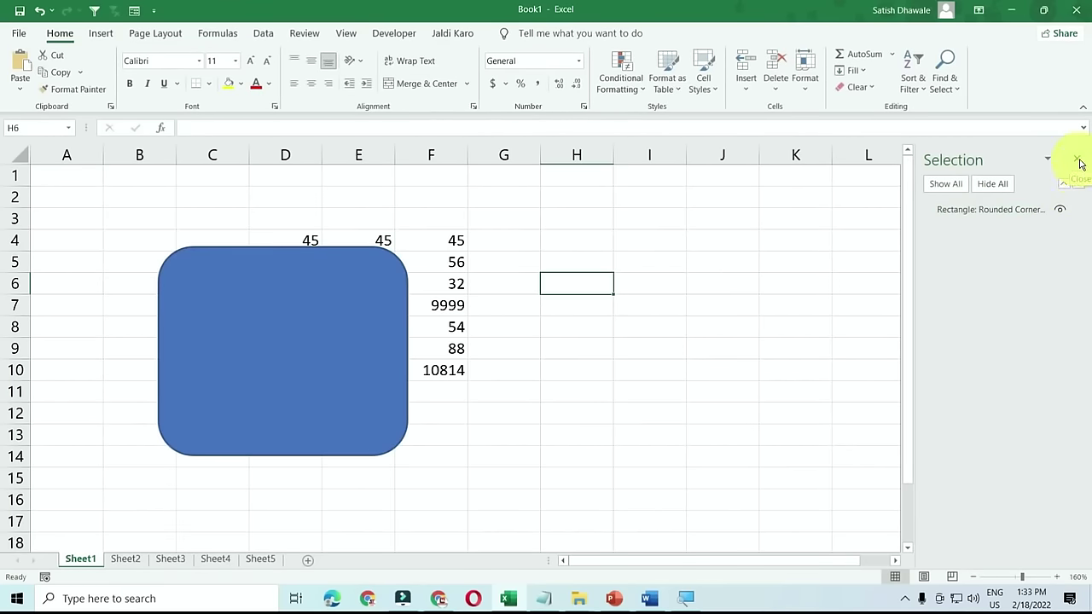
pyautogui.click(1079, 162)
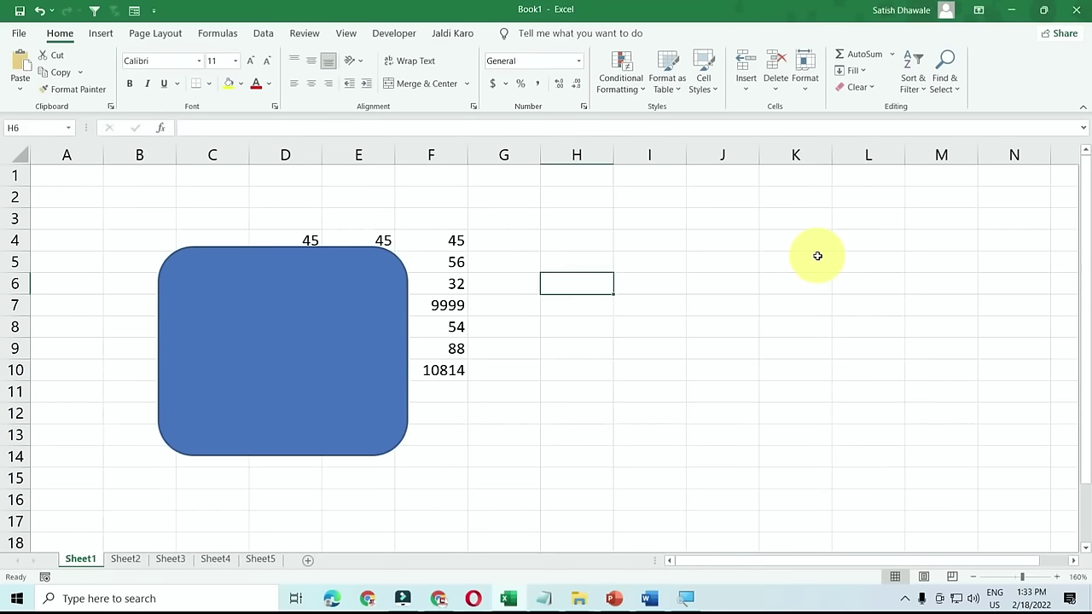
pyautogui.hotkey('alt', 'F10')
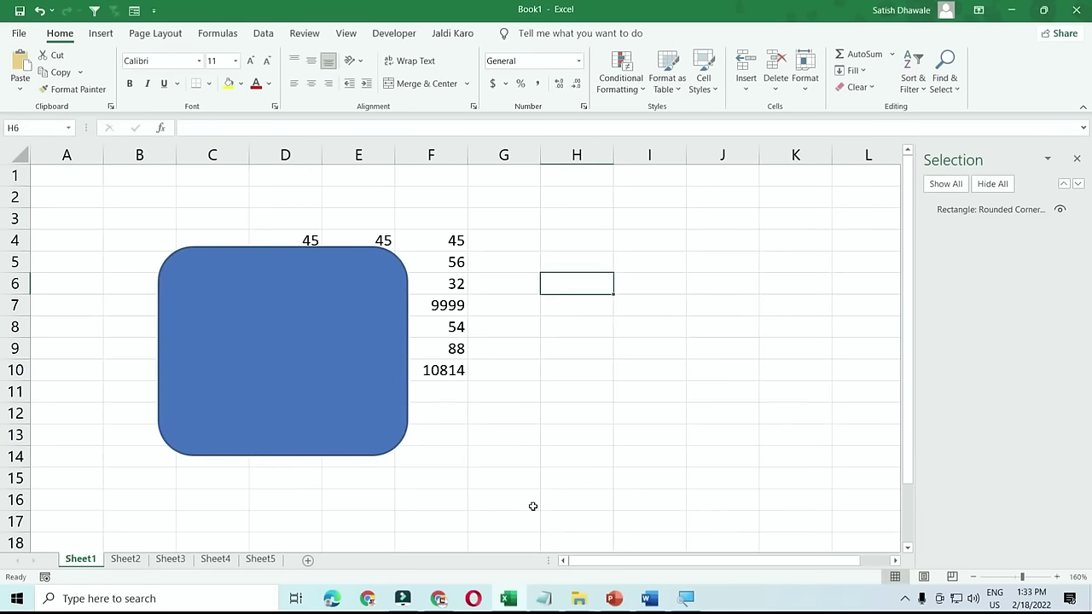
pyautogui.click(439, 598)
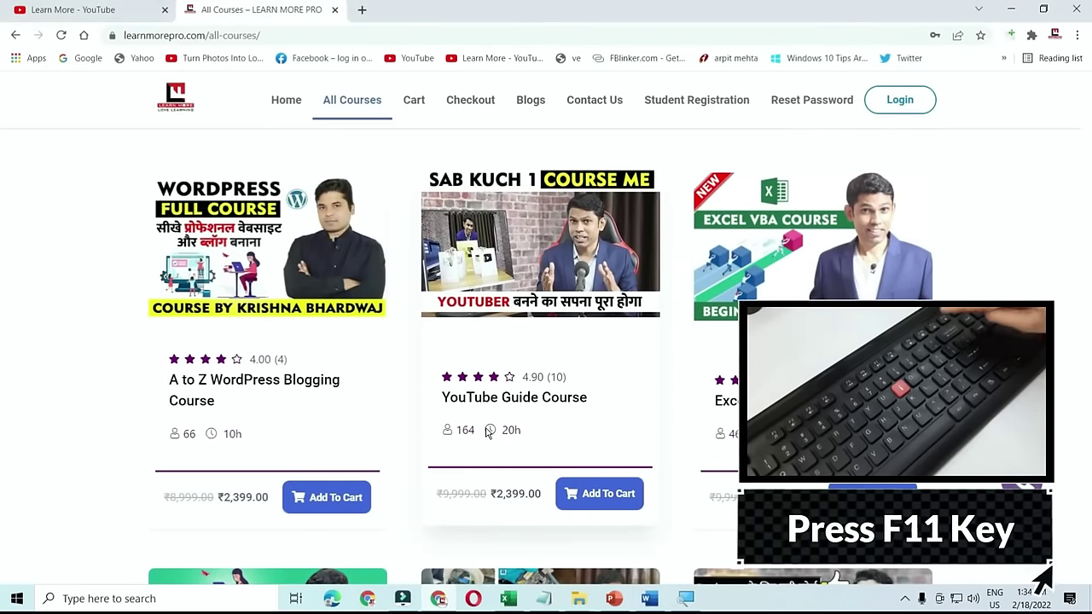
# View the All Courses page full screen with F11 while scrolling the courses, exit, then press F12
pyautogui.press('F11')
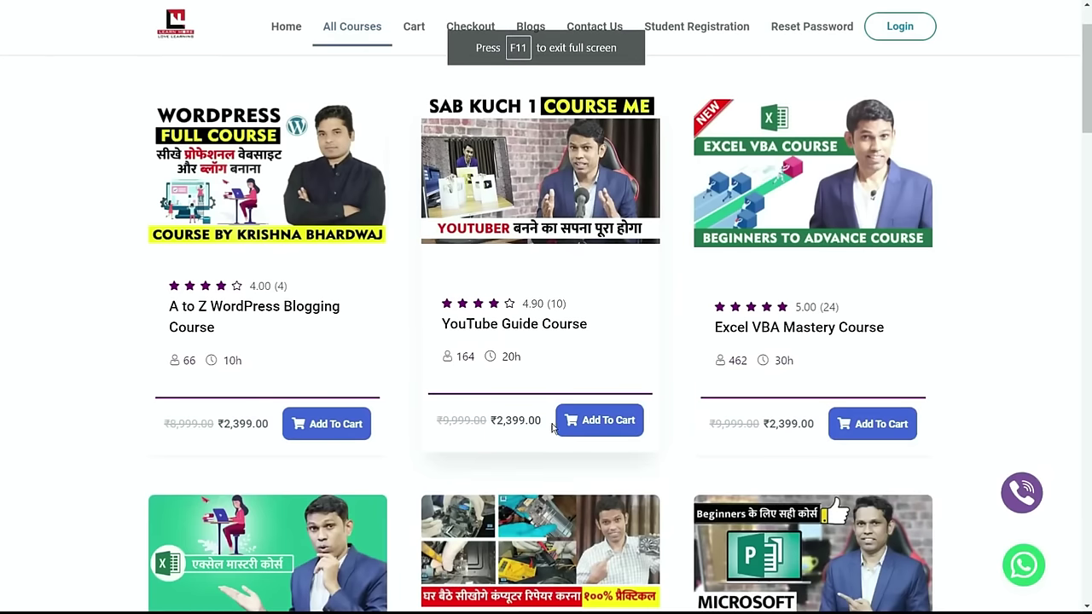
pyautogui.scroll(-5, 551, 429)
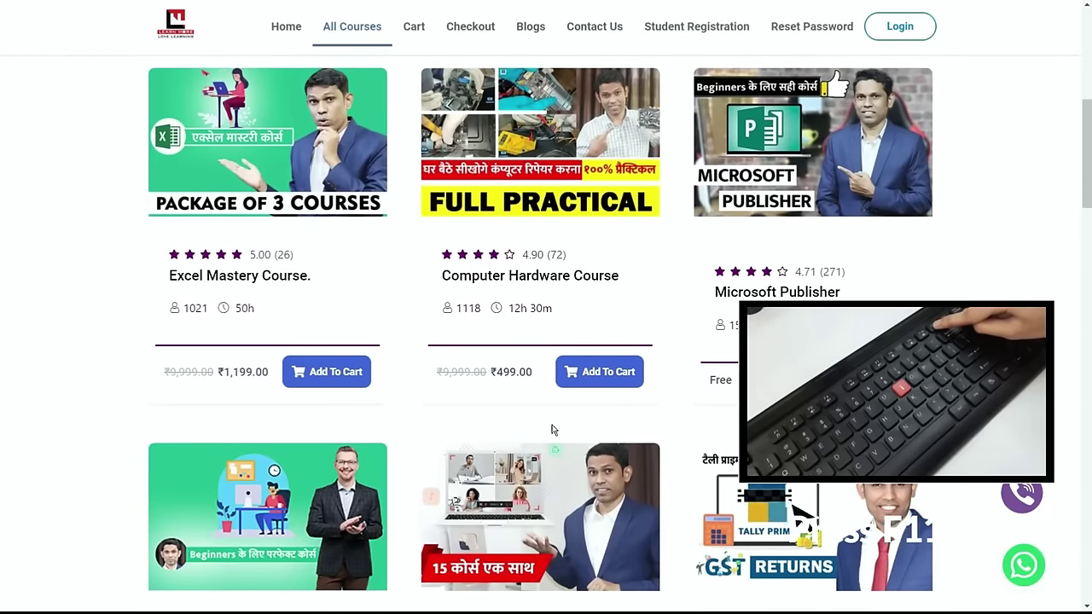
pyautogui.press('F11')
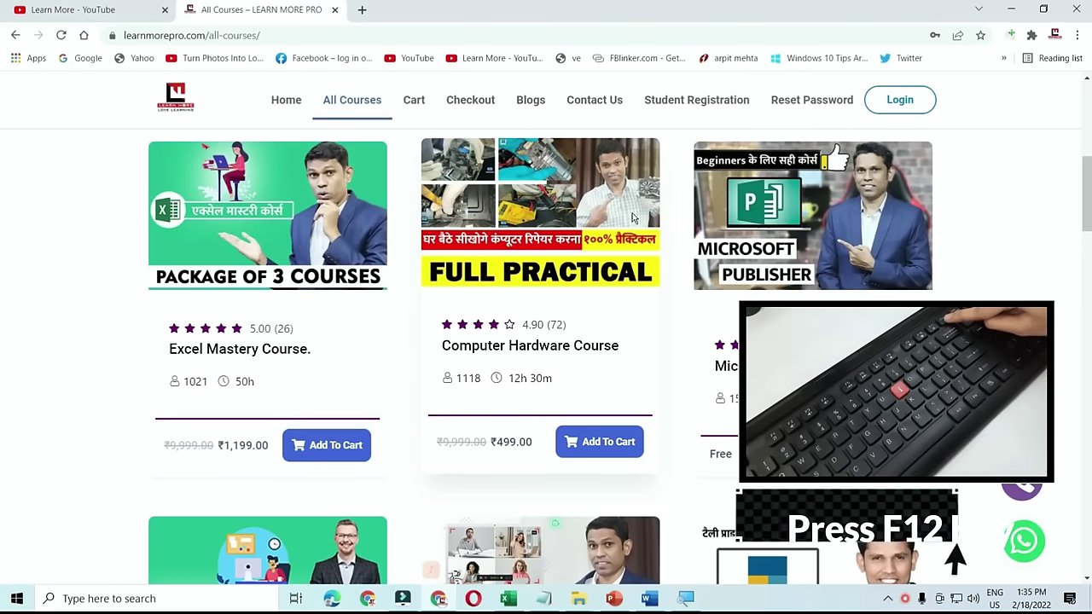
pyautogui.press('F12')
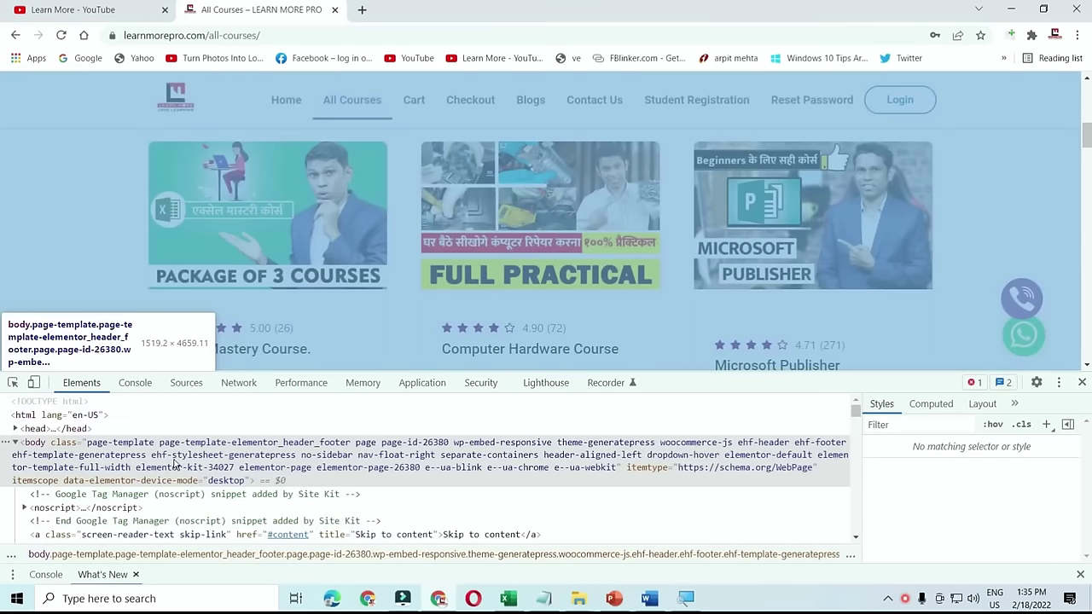
# Scroll the DevTools Elements tree, close DevTools with F12, and return to Excel's Book1
pyautogui.scroll(-1, 256, 485)
pyautogui.scroll(-10, 256, 484)
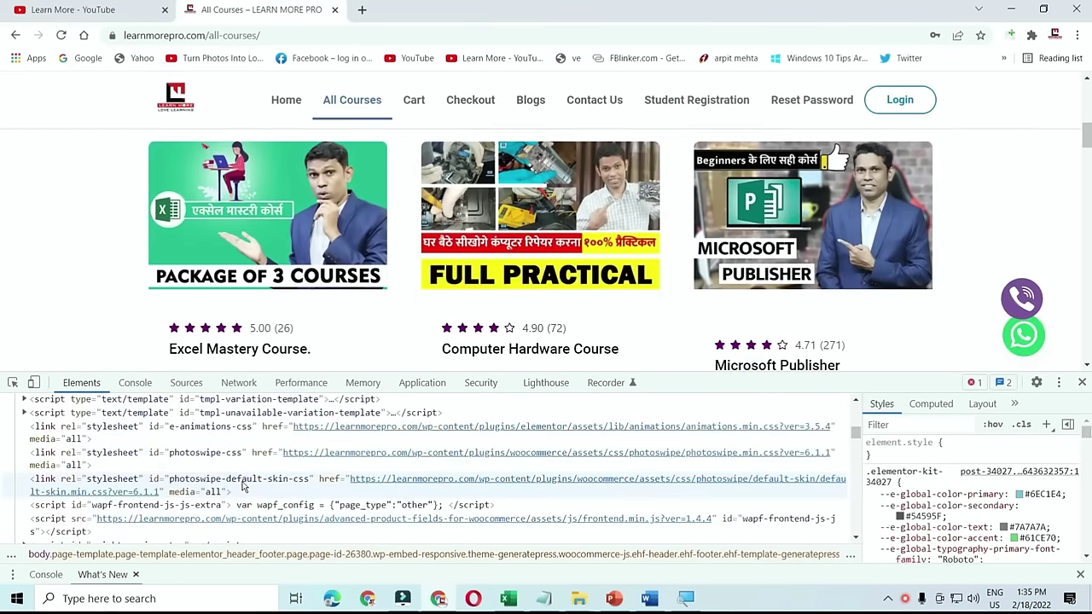
pyautogui.scroll(11, 256, 485)
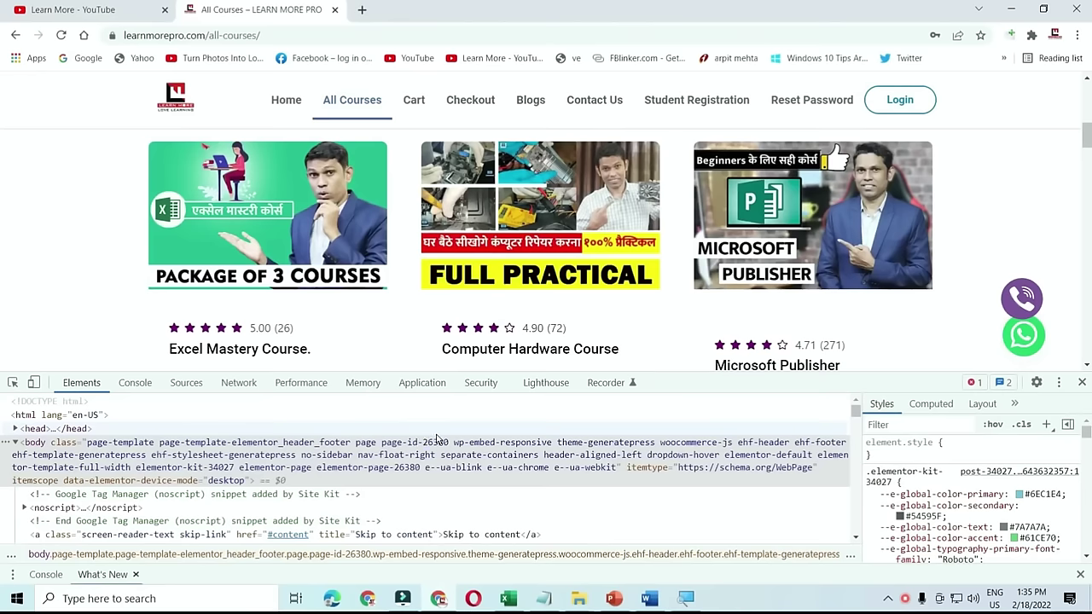
pyautogui.press('F12')
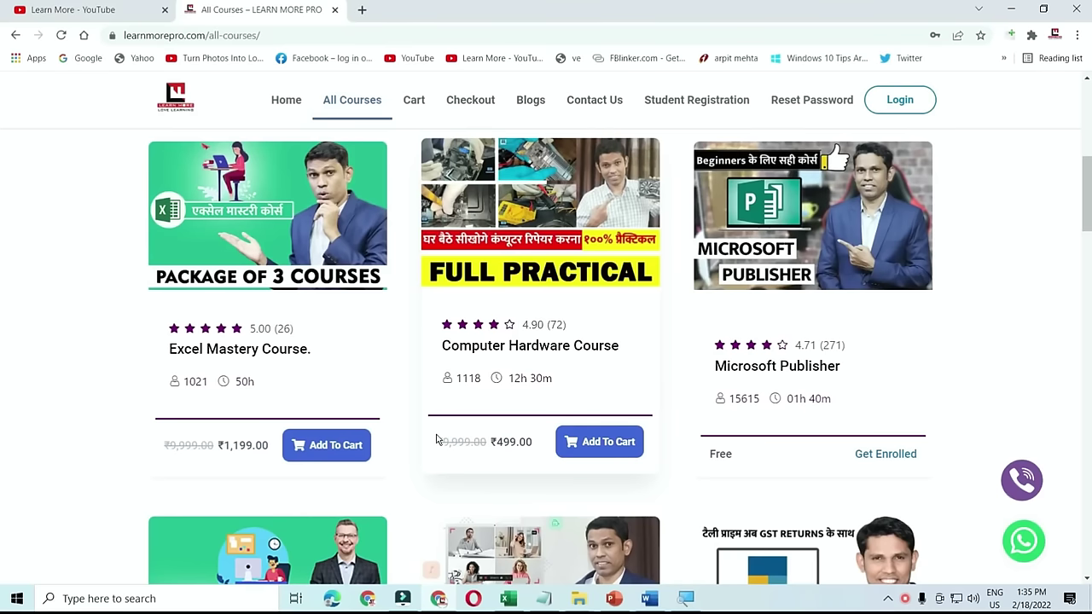
pyautogui.click(508, 598)
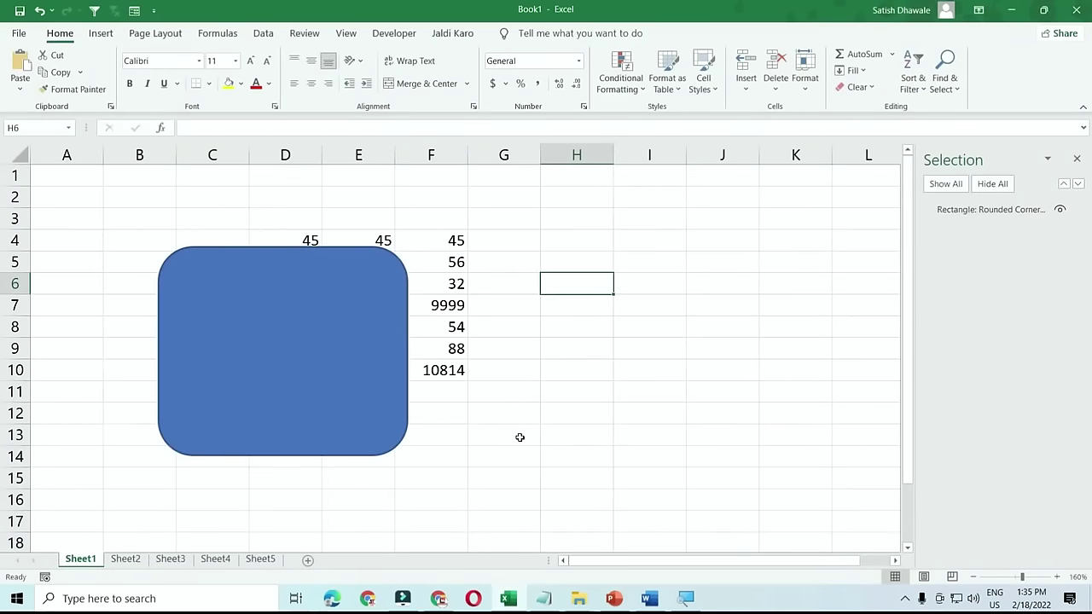
# Delete the blue rounded rectangle, open recent workbook TAX FORMULA.xlsx and select cell F5
pyautogui.click(397, 395)
pyautogui.press('Delete')
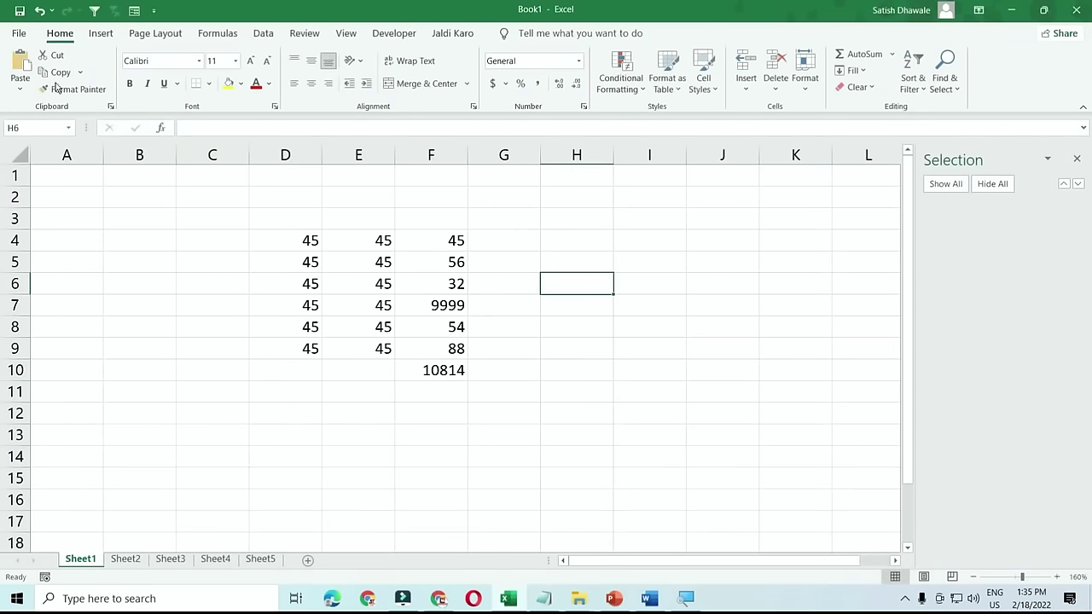
pyautogui.click(18, 33)
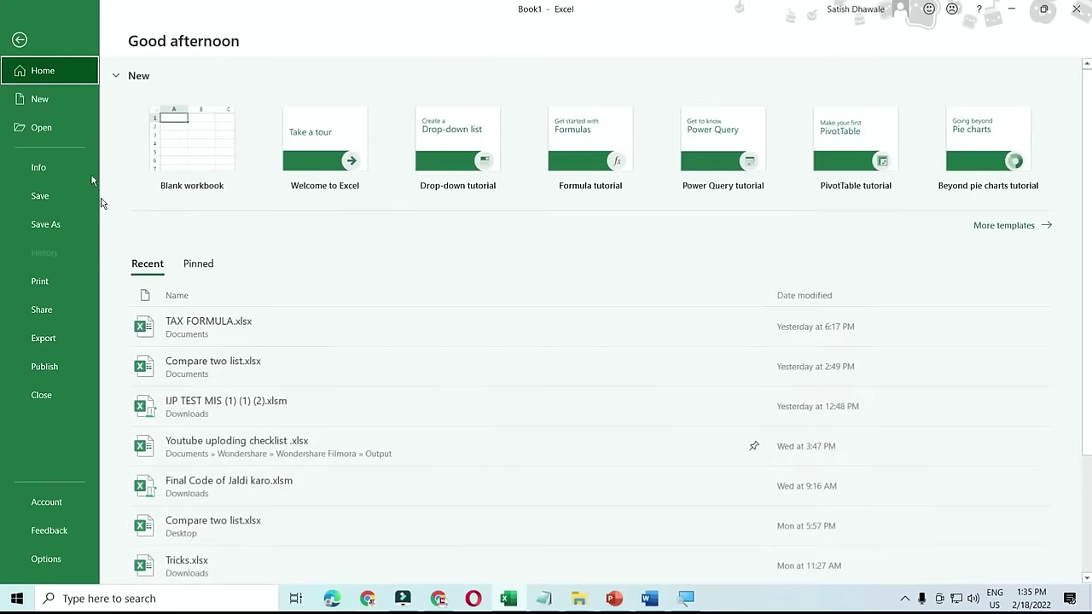
pyautogui.click(213, 335)
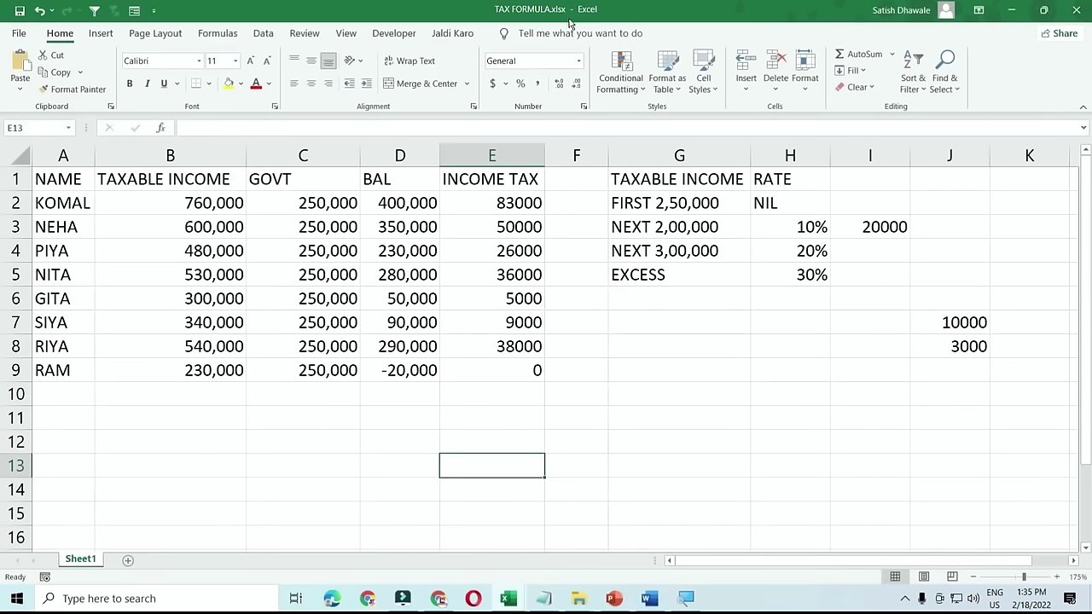
pyautogui.click(569, 270)
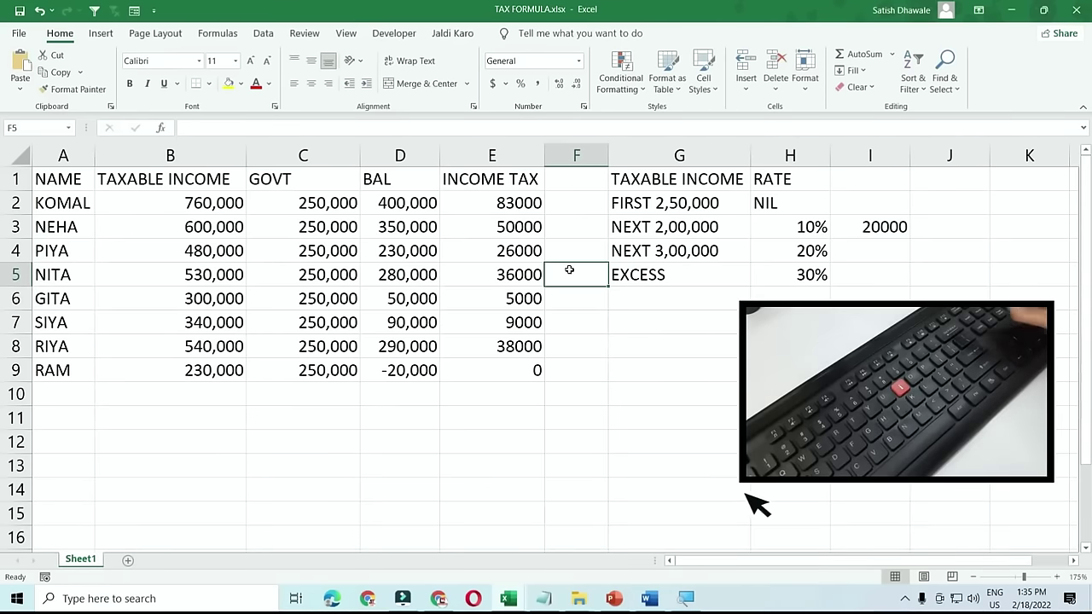
pyautogui.press('F12')
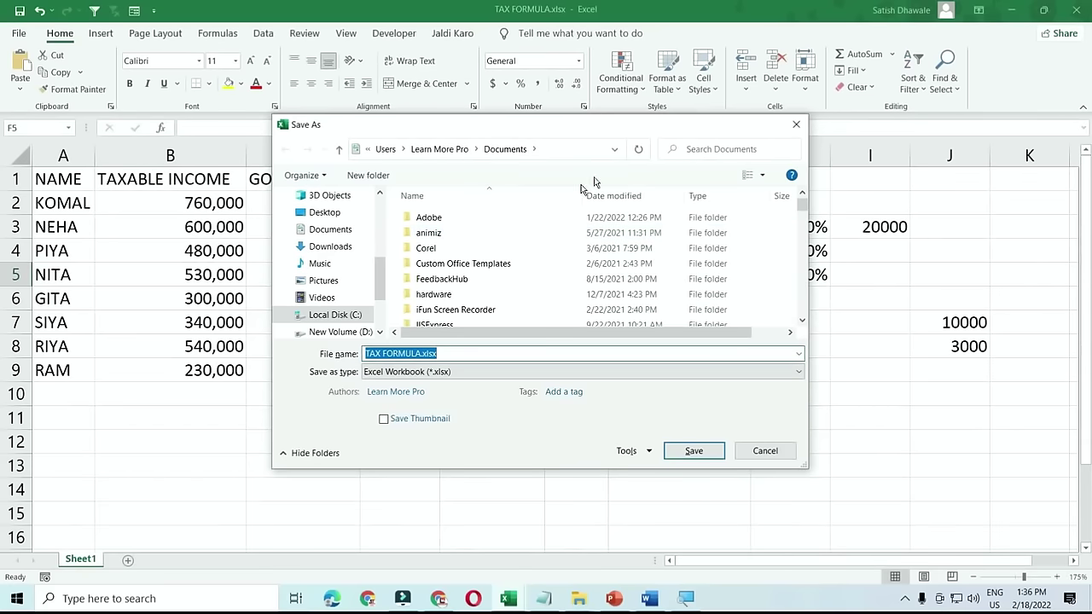
pyautogui.click(795, 124)
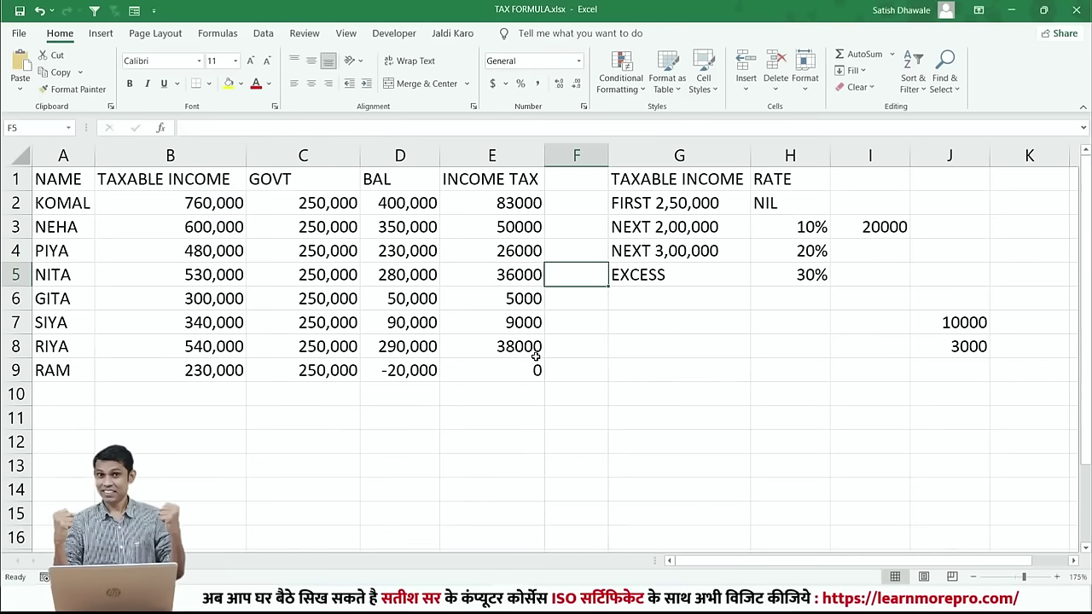
pyautogui.press('F12')
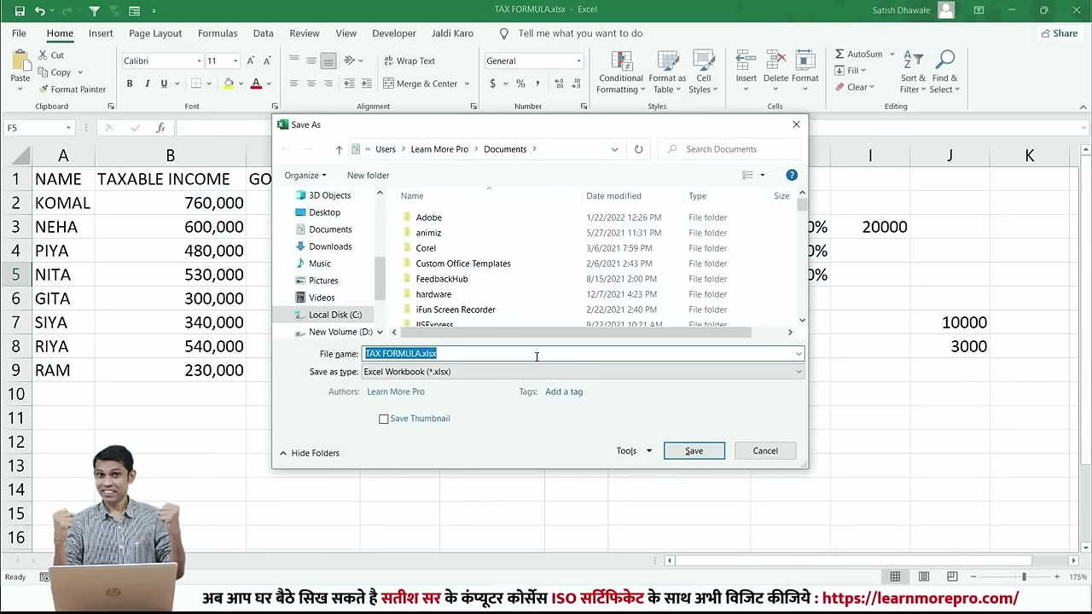
pyautogui.press('Escape')
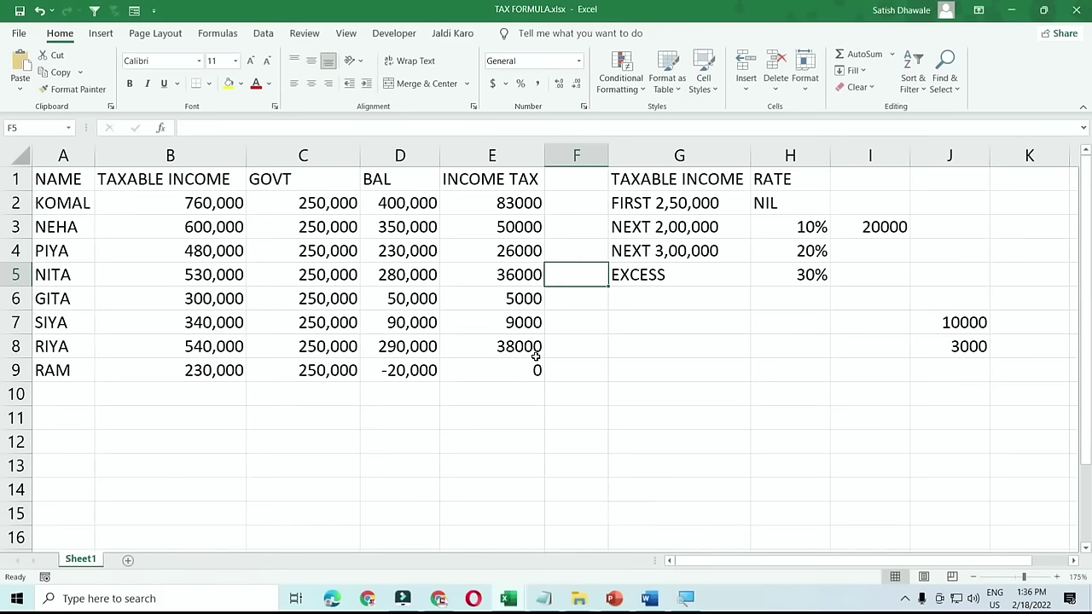
pyautogui.hotkey('ctrl', 'F12')
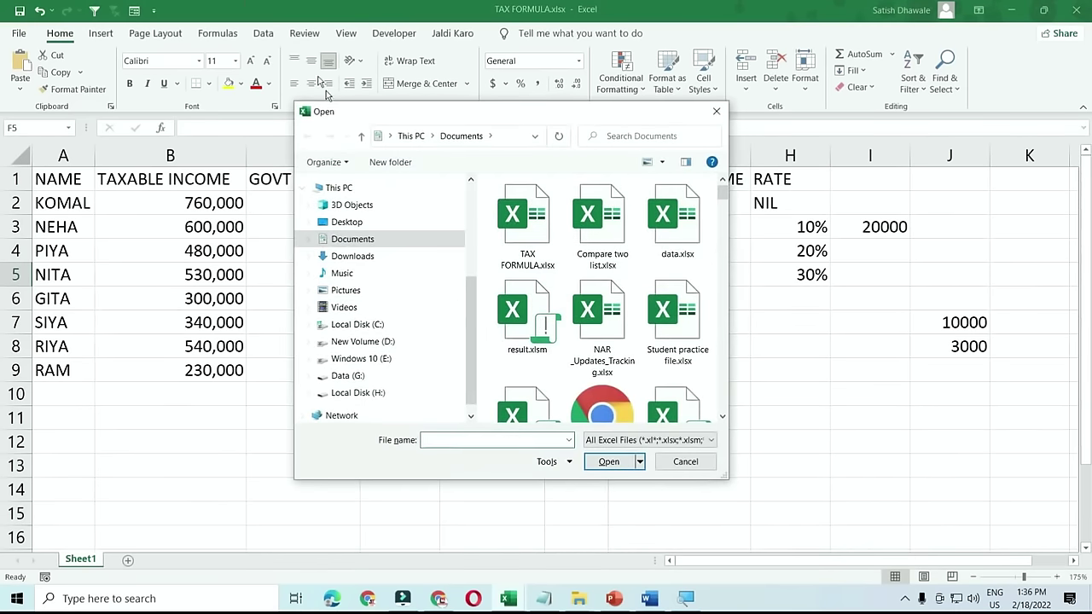
pyautogui.click(716, 113)
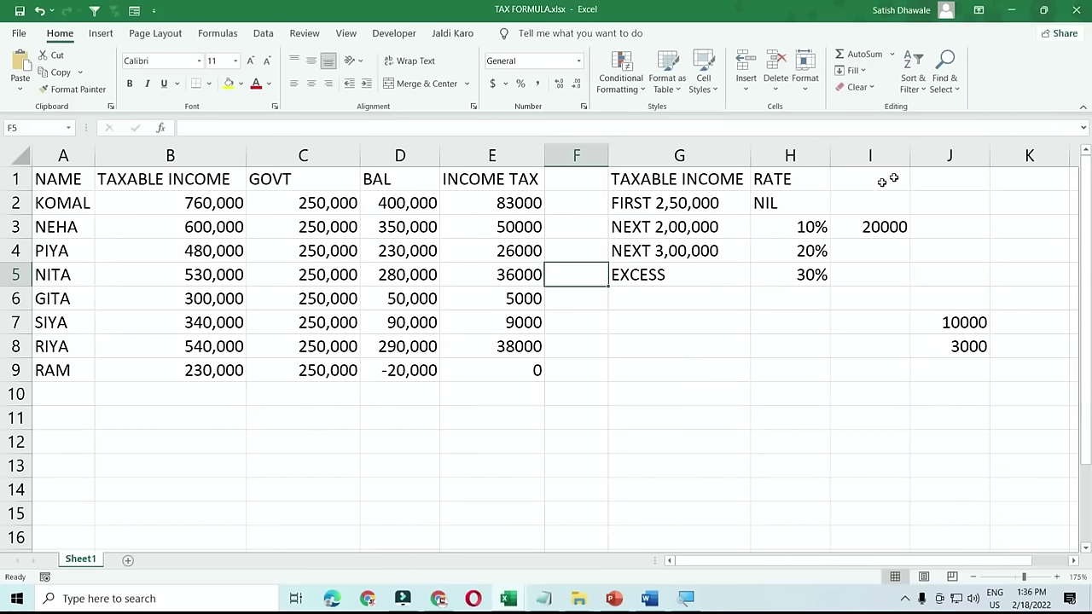
pyautogui.click(162, 446)
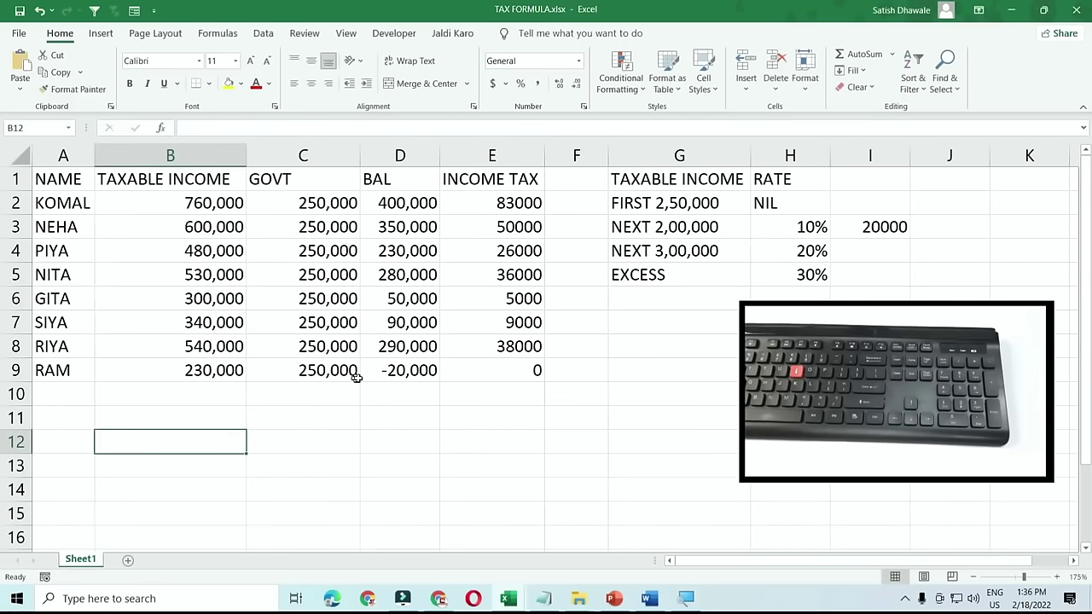
# From D9, jump to the start of row 9 with Home, then to A1 with Ctrl+Home
pyautogui.click(418, 375)
pyautogui.press('Home')
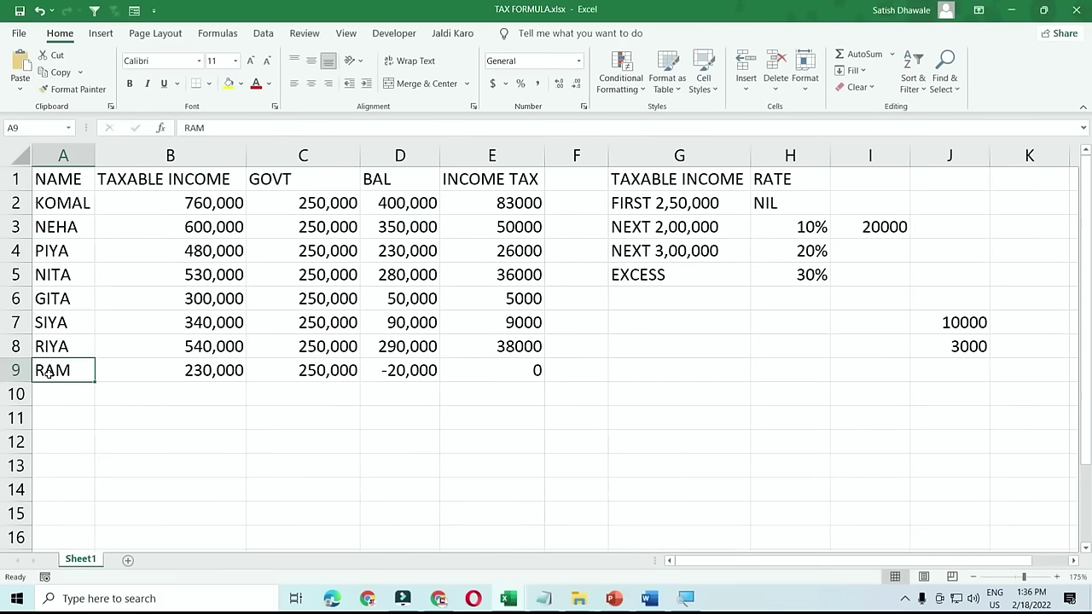
pyautogui.click(408, 366)
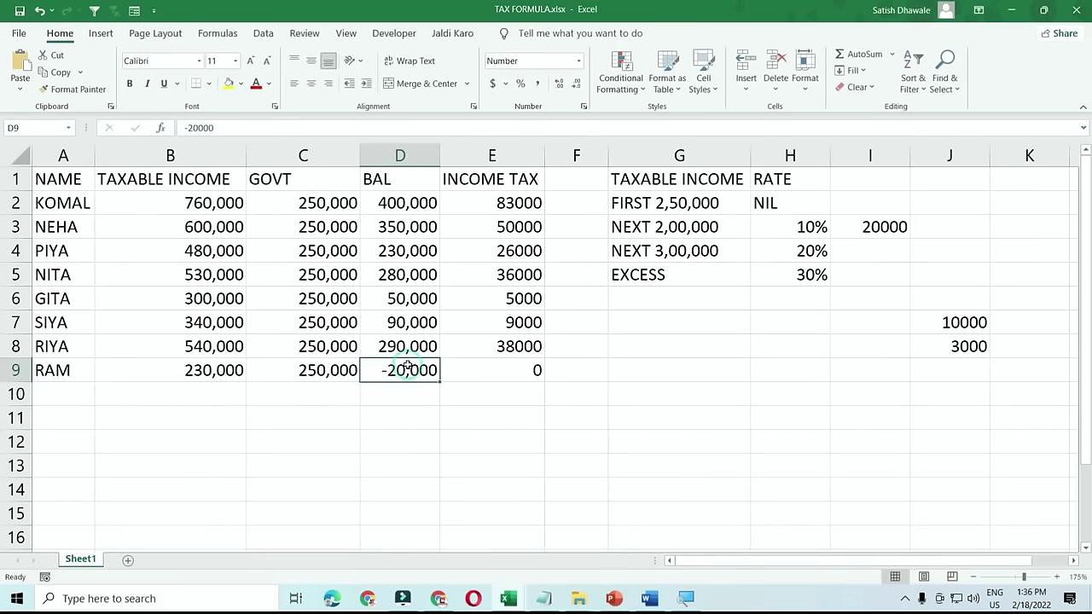
pyautogui.press('Home')
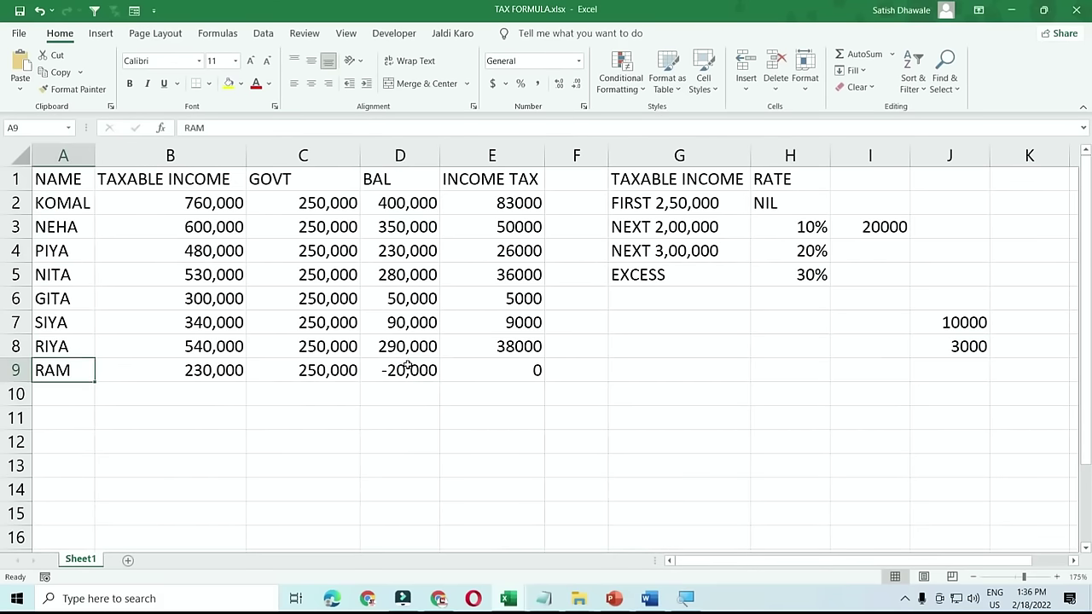
pyautogui.press('Right')
pyautogui.press('Right')
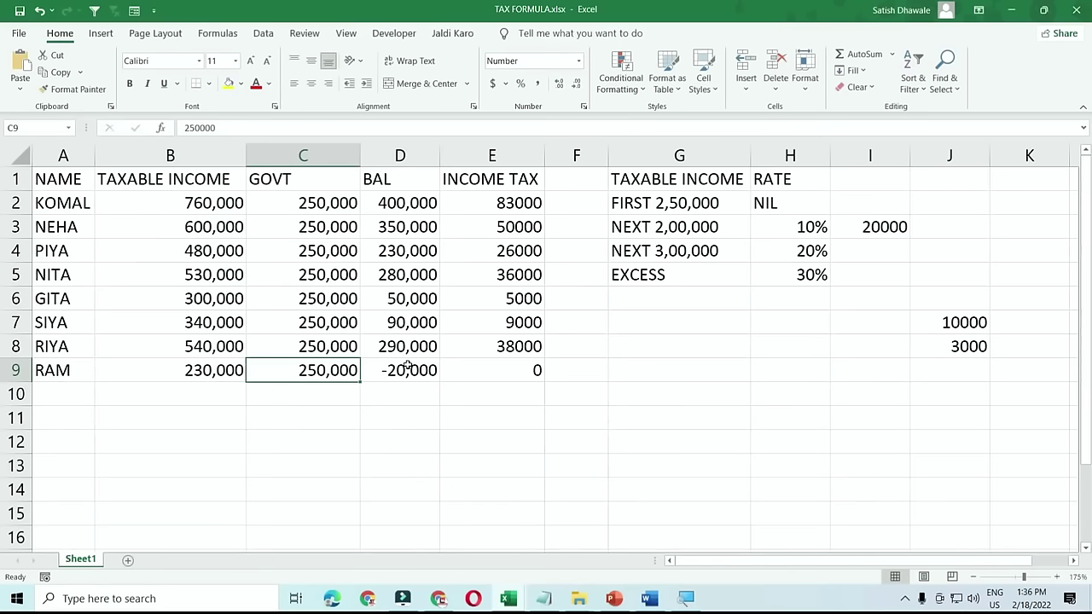
pyautogui.hotkey('ctrl', 'Home')
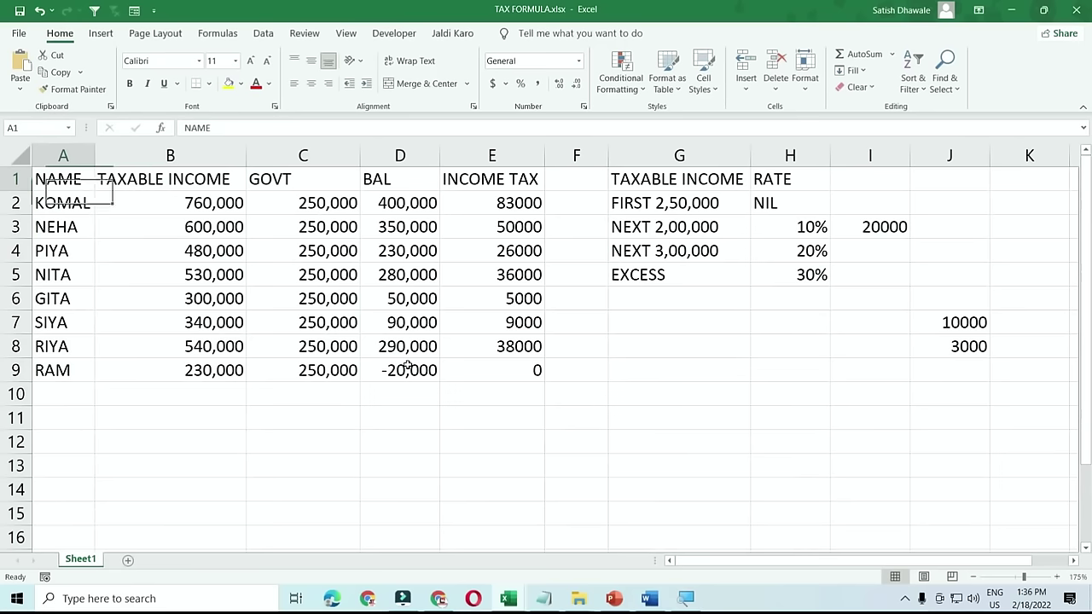
# Repeat jumping from D9 to A1 with Ctrl+Home, then bring Word forward onto its empty line
pyautogui.click(408, 366)
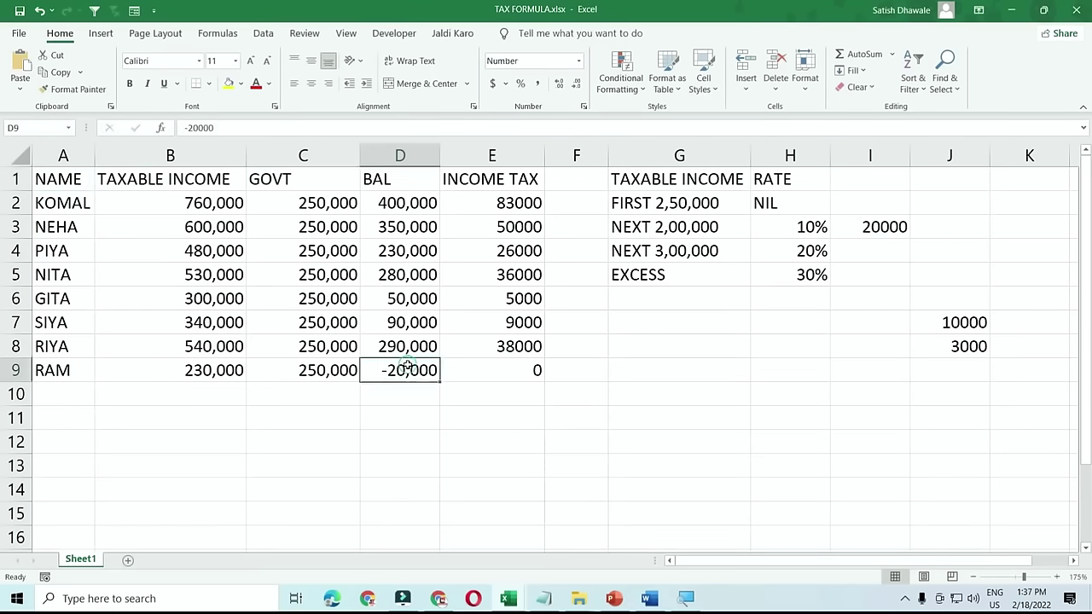
pyautogui.hotkey('ctrl', 'Home')
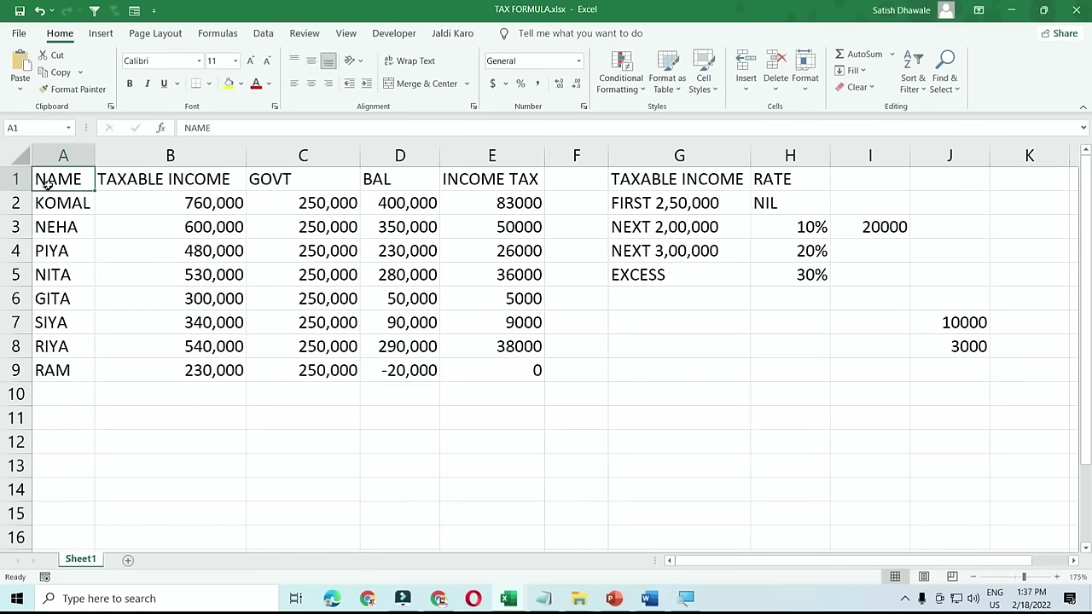
pyautogui.click(385, 367)
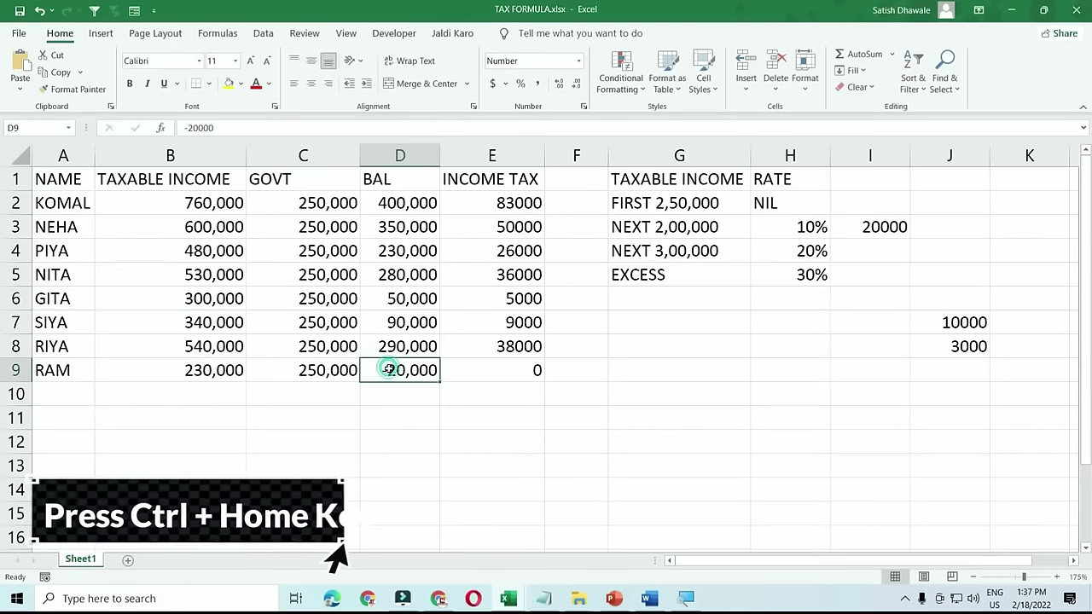
pyautogui.hotkey('ctrl', 'Home')
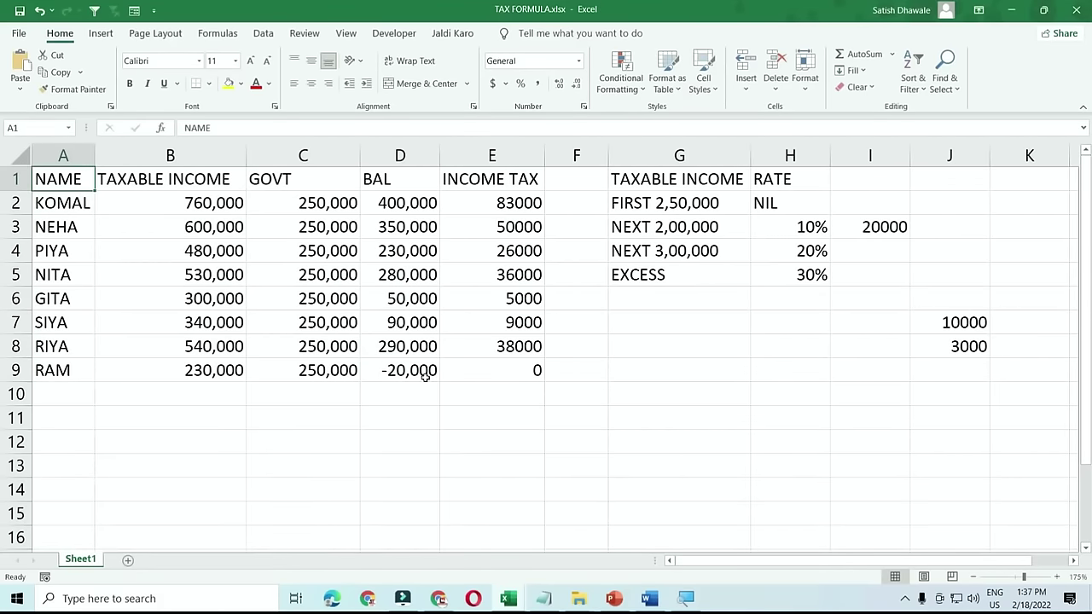
pyautogui.click(422, 373)
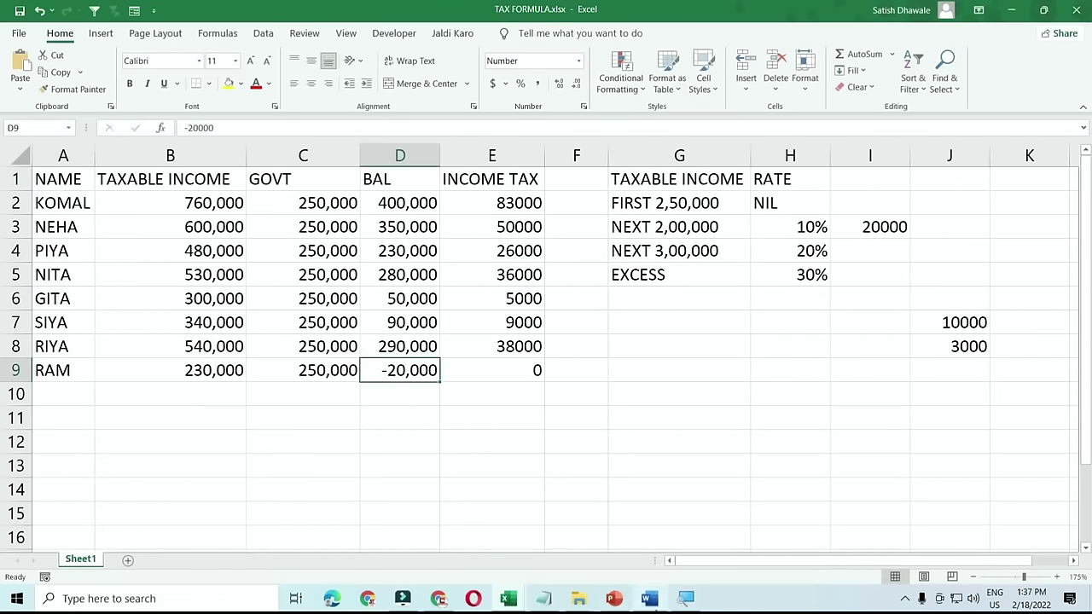
pyautogui.click(650, 600)
pyautogui.click(418, 301)
# Replace the document's text with five paragraphs of sample text using =rand()
pyautogui.hotkey('ctrl', 'a')
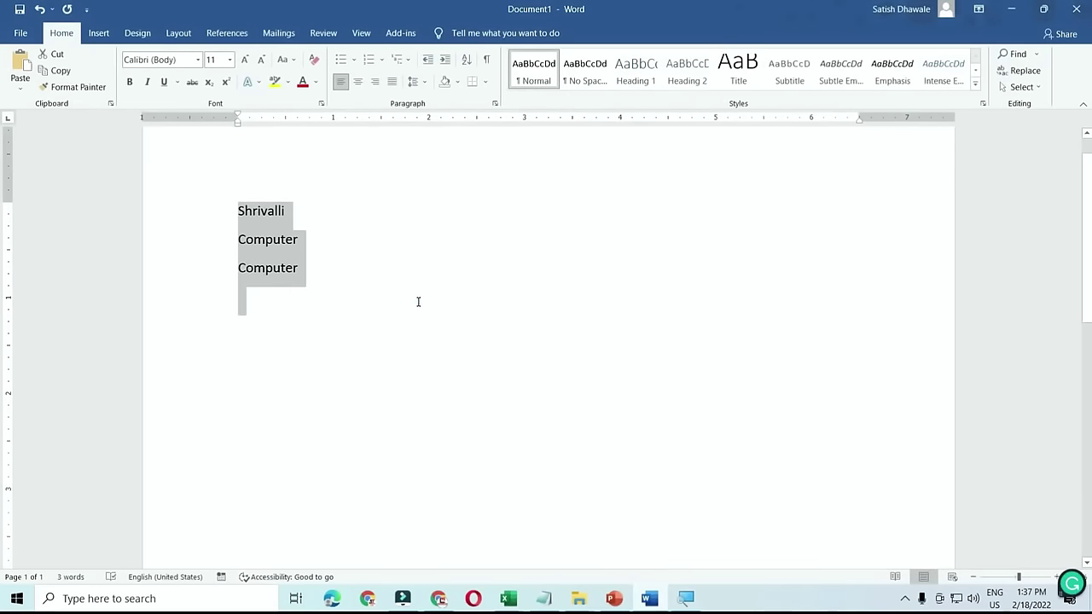
pyautogui.write('=rand()')
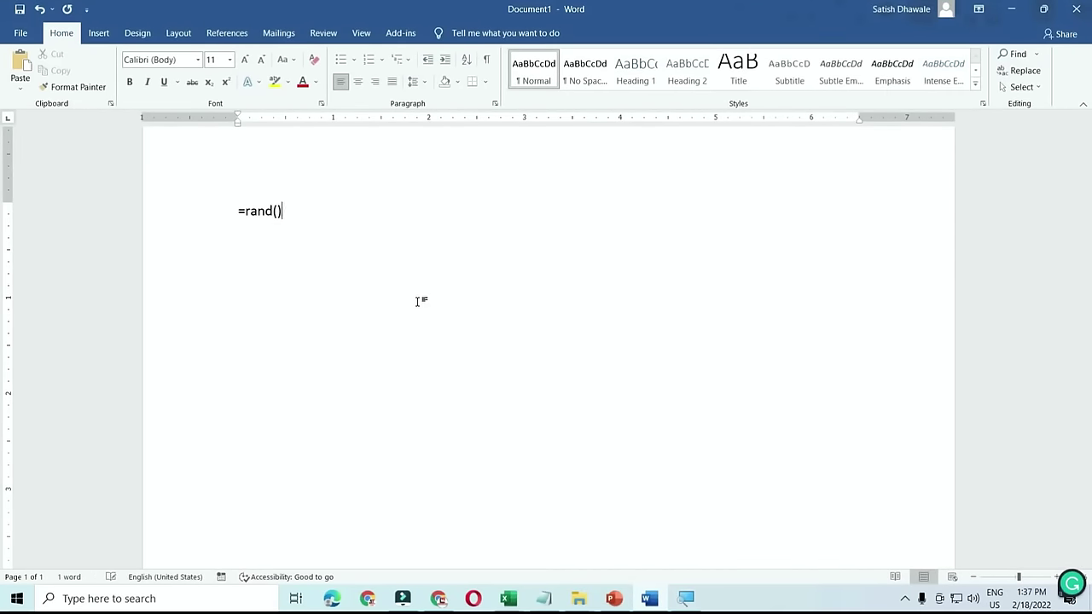
pyautogui.press('Return')
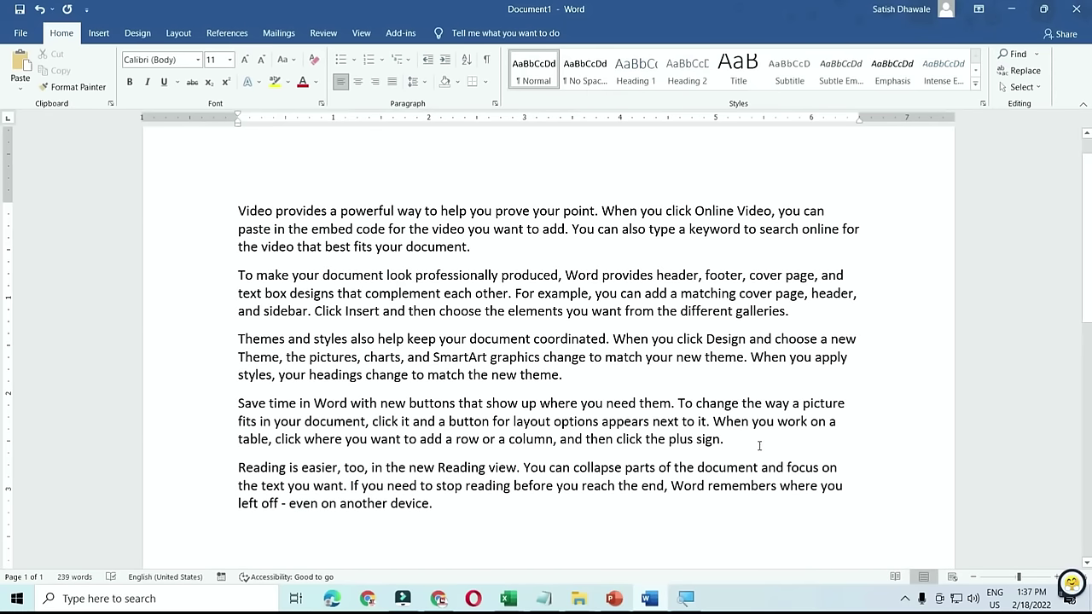
# Select the end of the fourth paragraph and test the End and Home keys on that line
pyautogui.moveTo(743, 442); pyautogui.dragTo(253, 459)
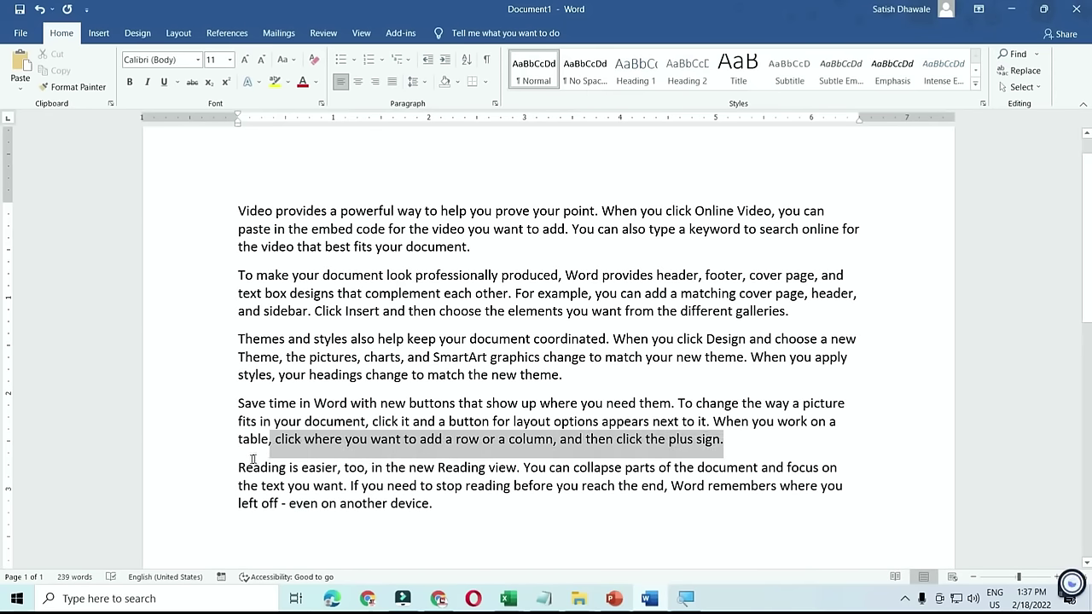
pyautogui.click(241, 460)
pyautogui.hotkey('shift', 'Up')
pyautogui.press('End')
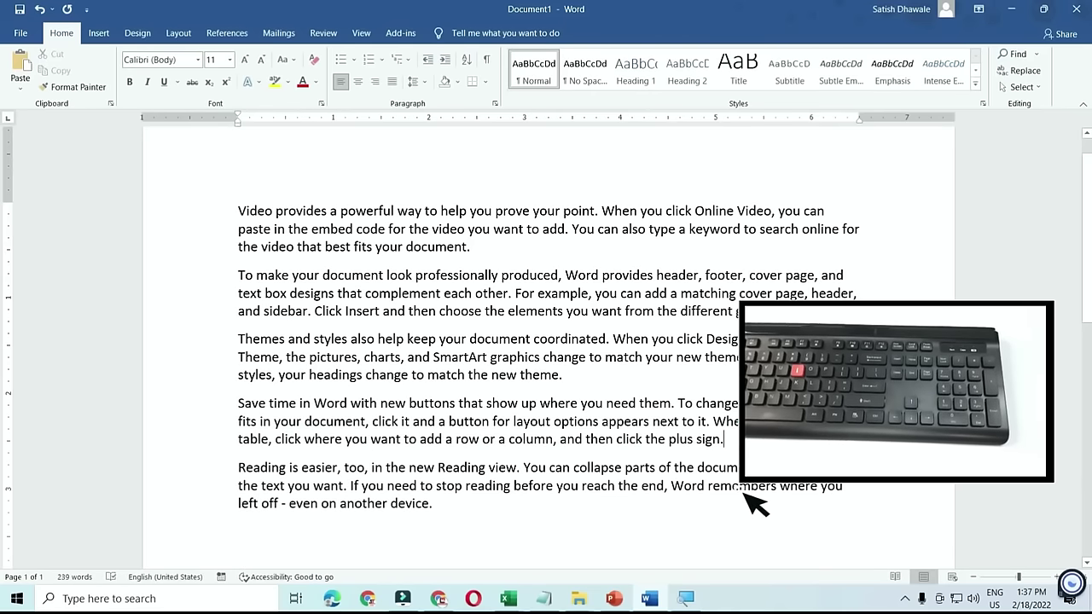
pyautogui.press('Home')
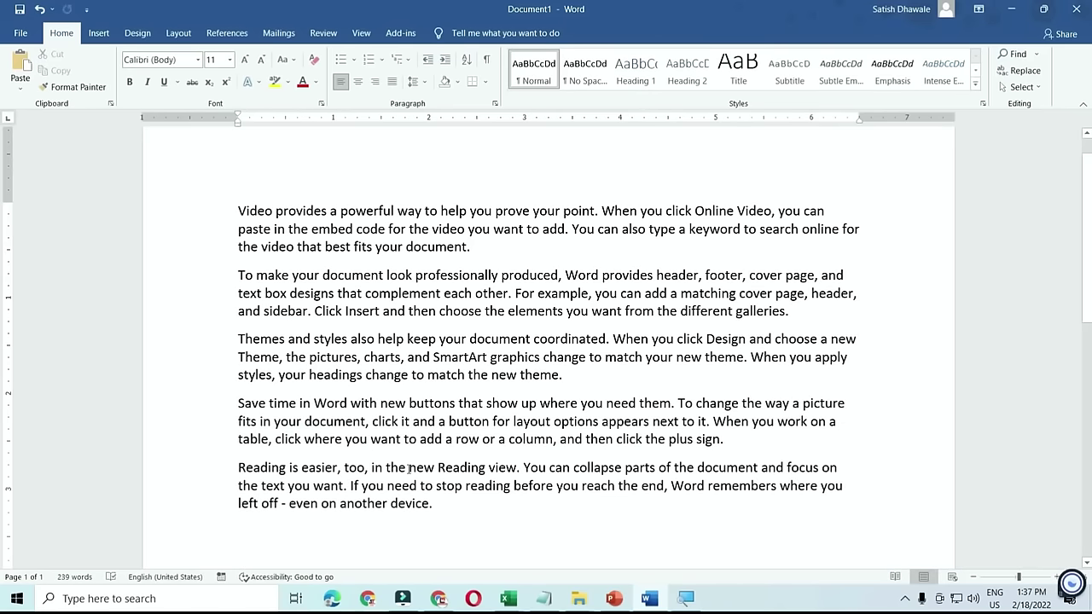
# Jump to the document's start with Ctrl+Home and its end with Ctrl+End, then to a line's end
pyautogui.hotkey('ctrl', 'Home')
pyautogui.click(237, 211)
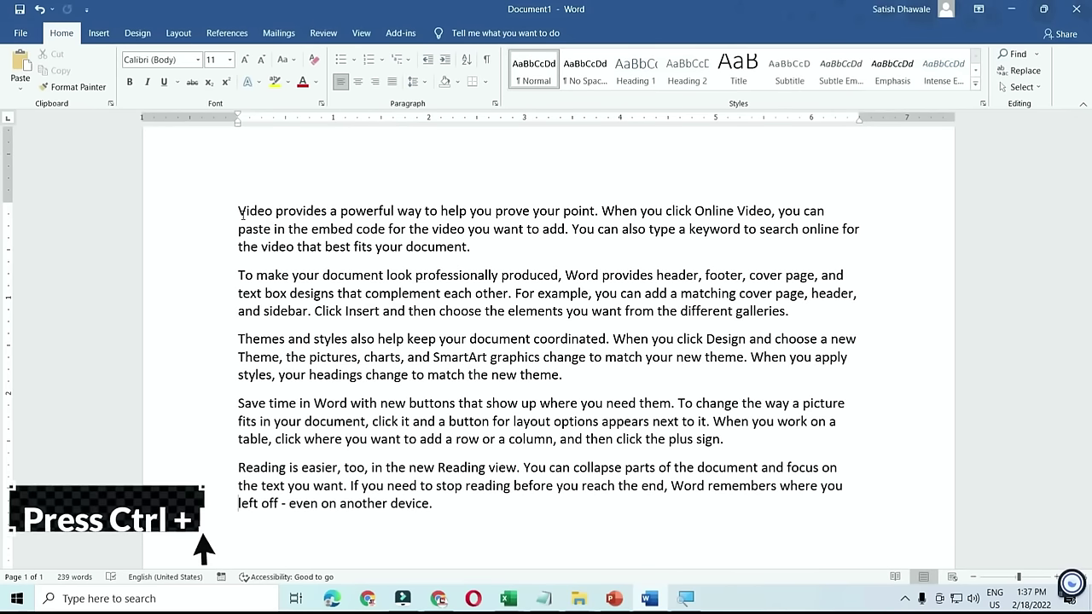
pyautogui.hotkey('ctrl', 'End')
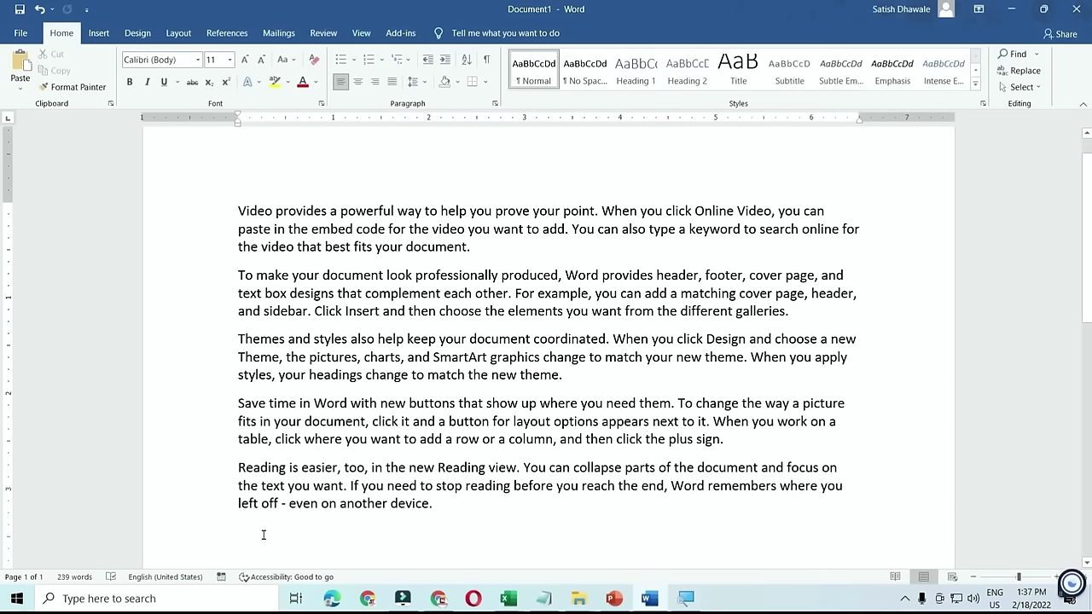
pyautogui.click(240, 406)
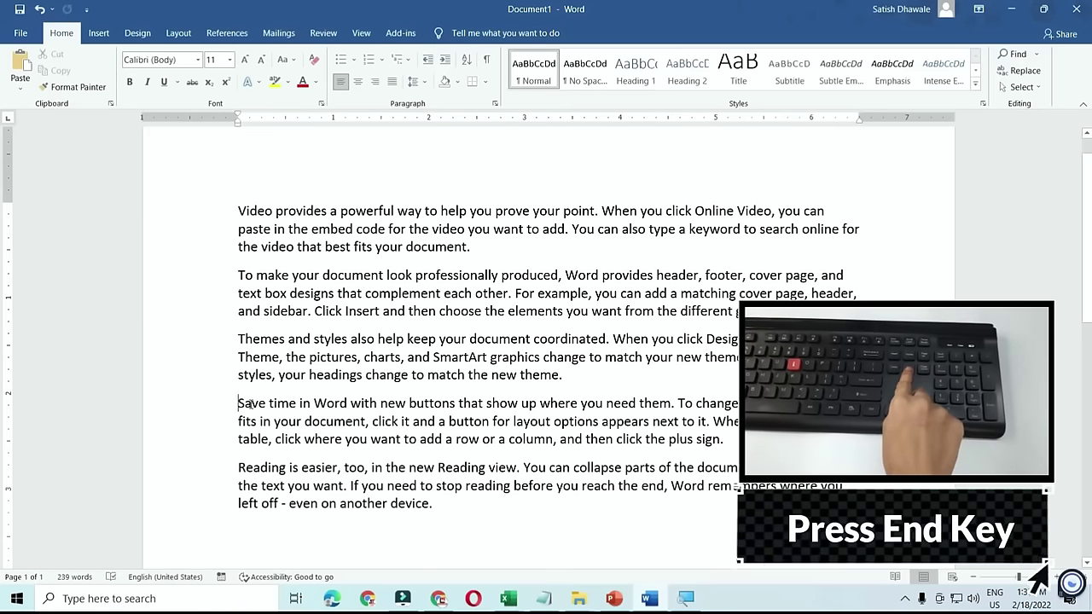
pyautogui.press('End')
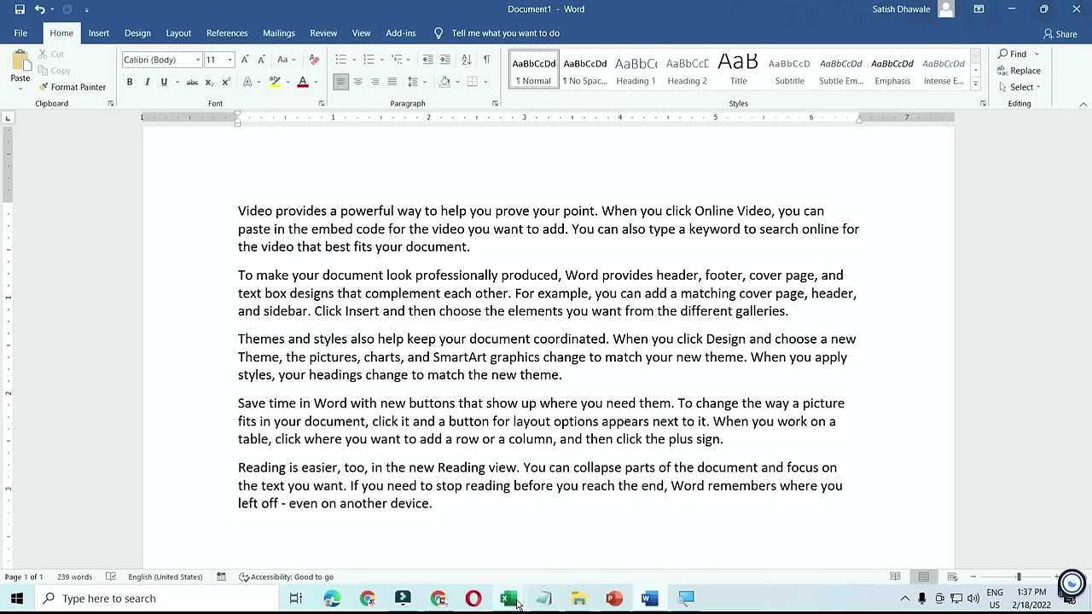
pyautogui.moveTo(515, 603)
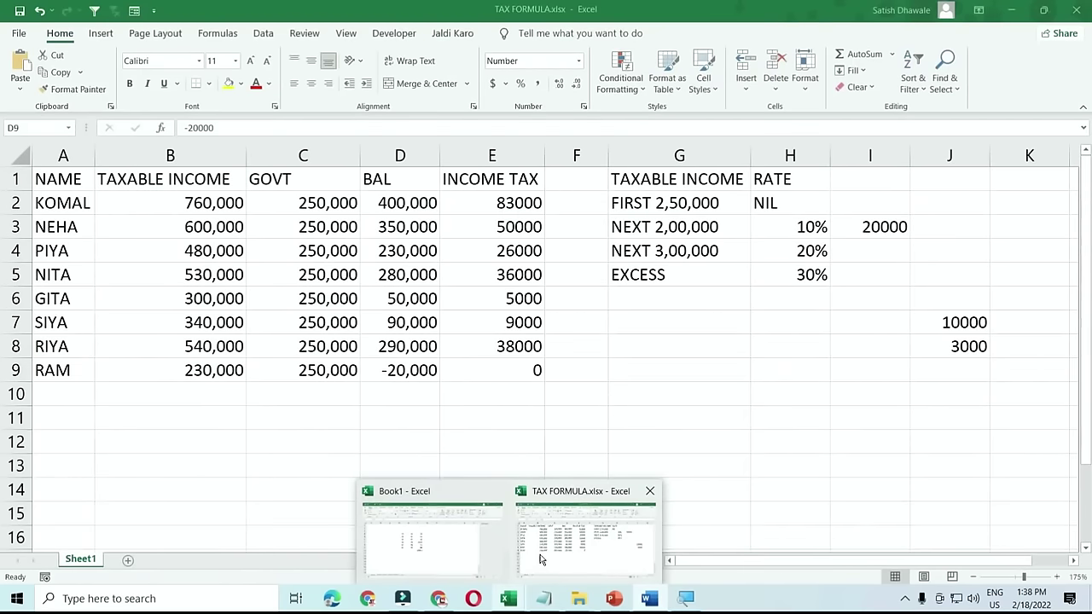
pyautogui.click(542, 555)
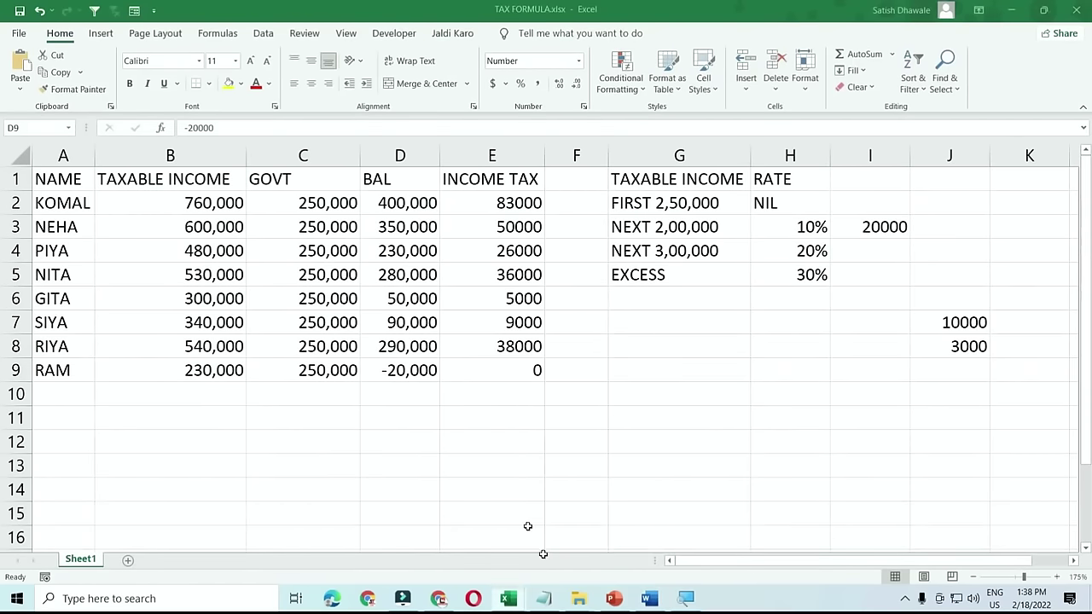
pyautogui.click(75, 184)
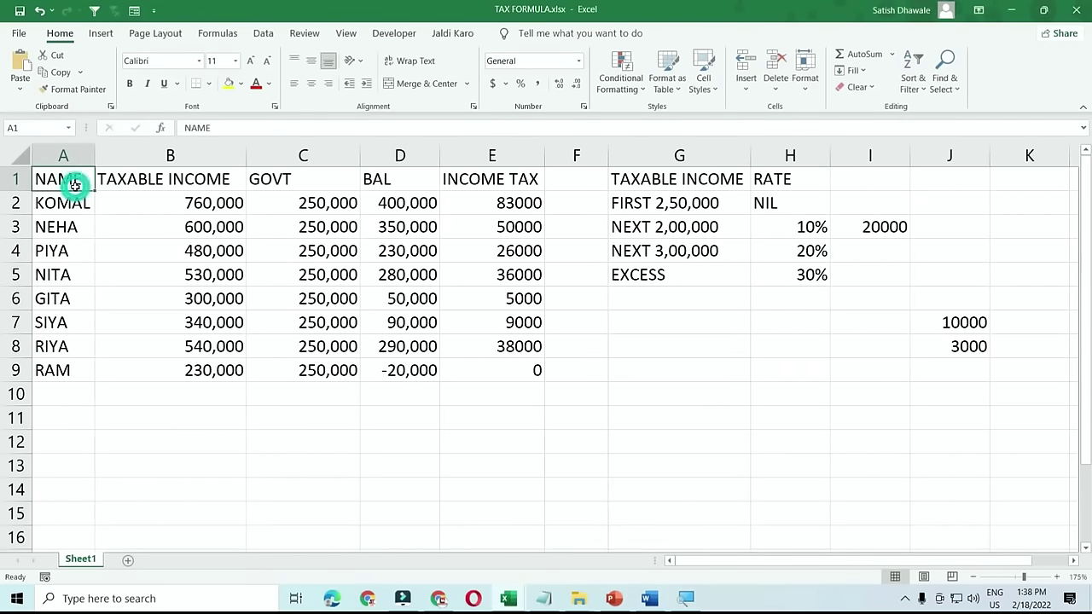
pyautogui.press('super+space')
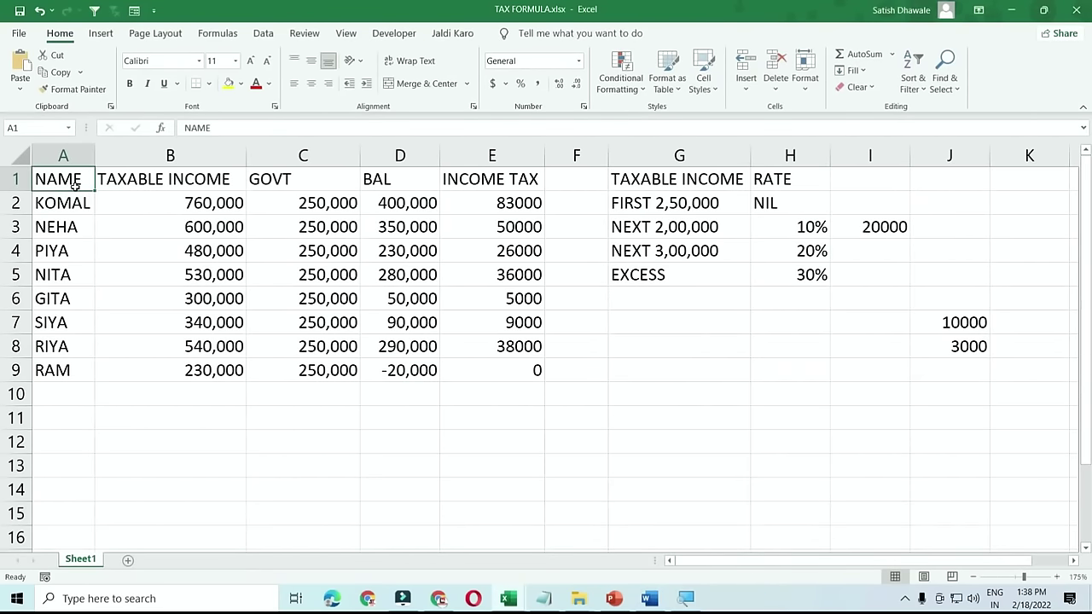
pyautogui.click(394, 377)
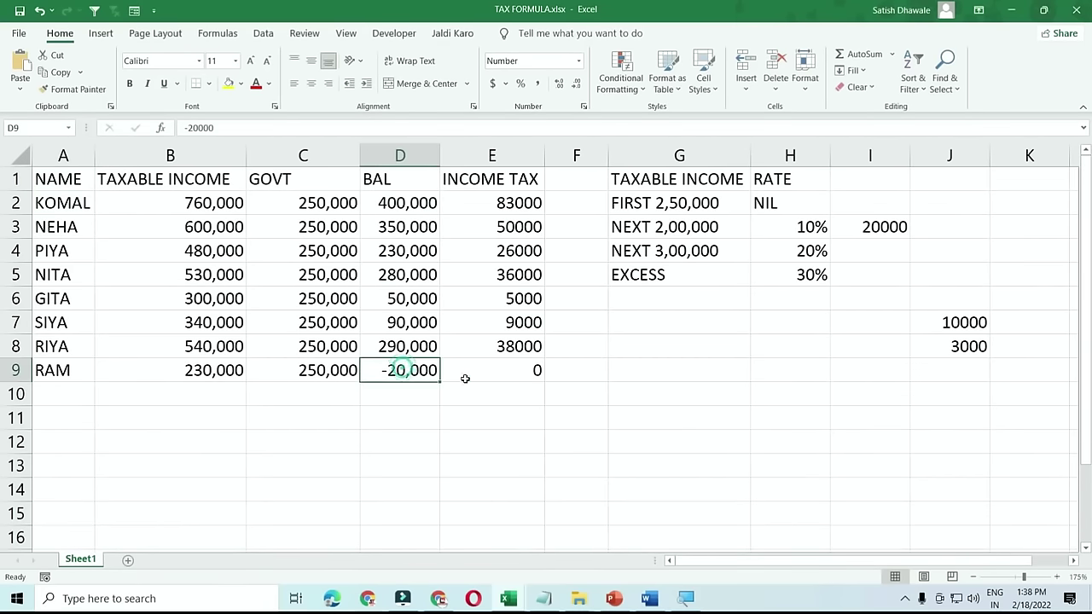
pyautogui.click(507, 372)
pyautogui.hotkey('ctrl', 'a')
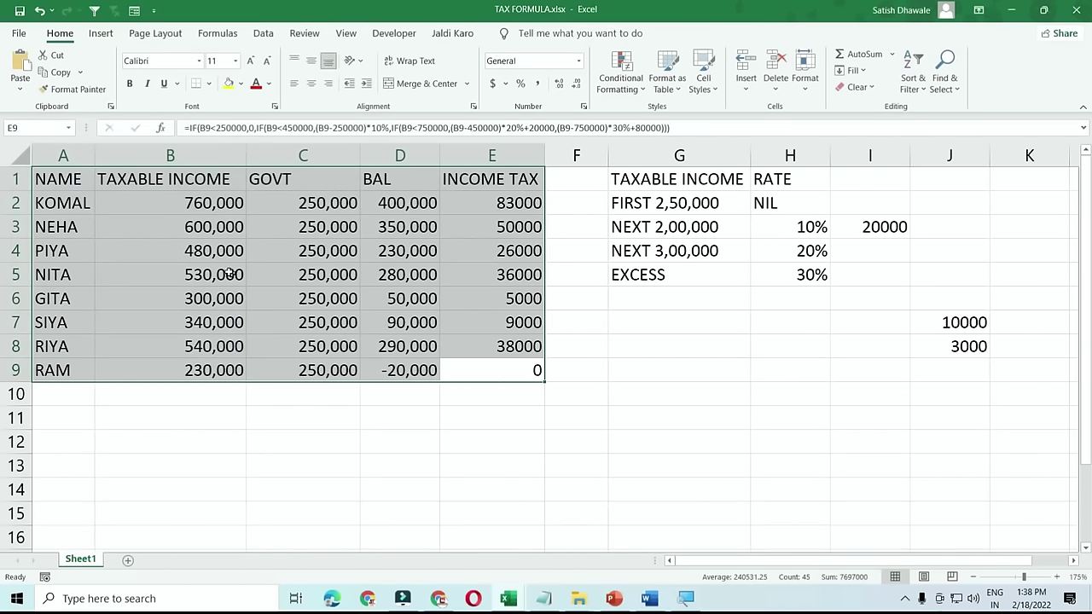
pyautogui.click(58, 180)
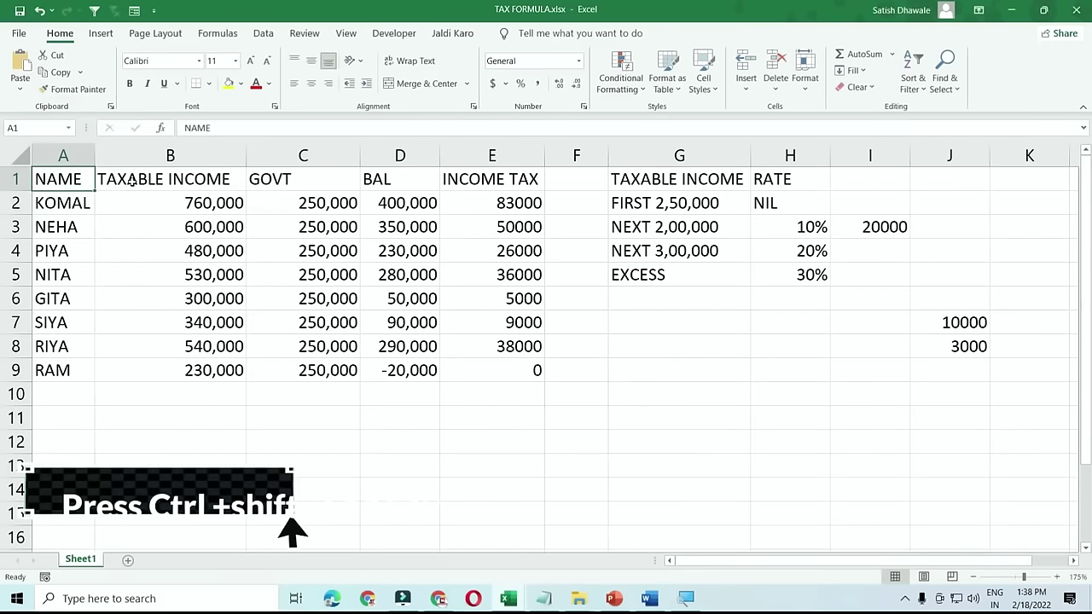
pyautogui.hotkey('ctrl', 'shift', 'End')
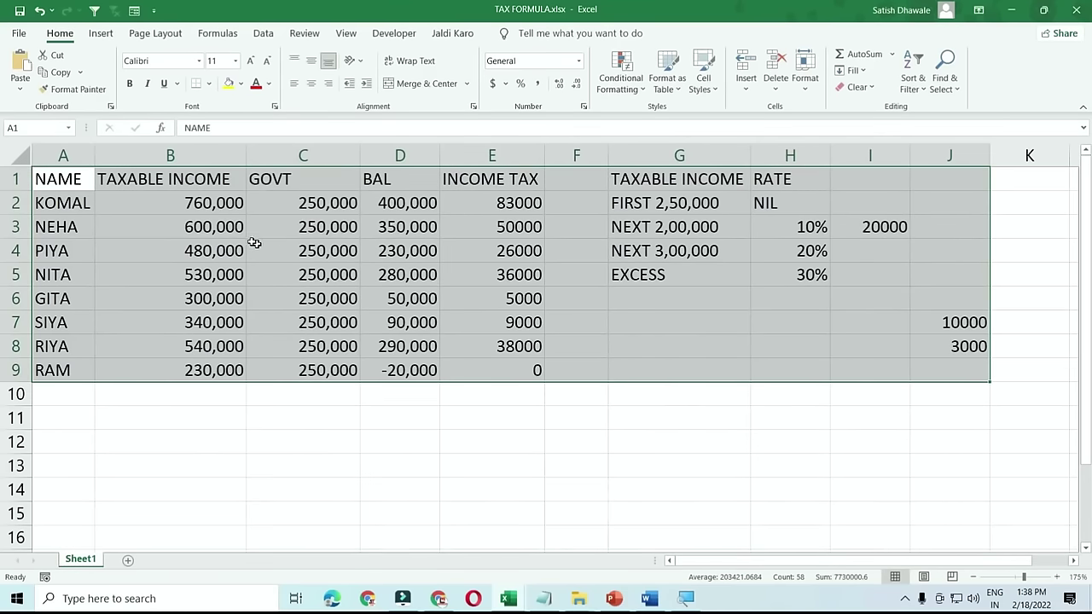
pyautogui.click(464, 421)
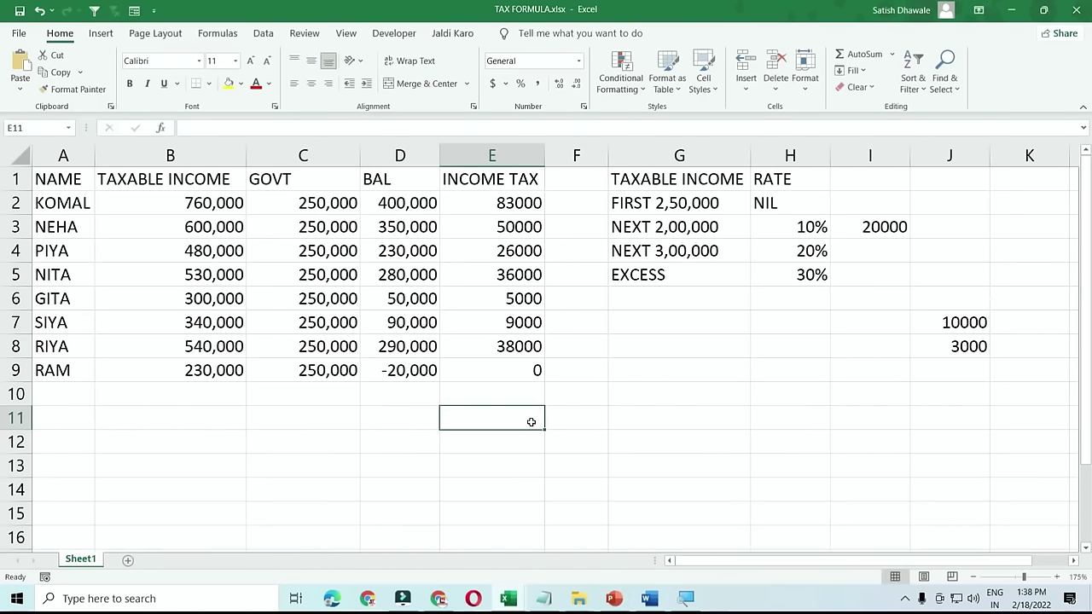
# Enter abcd in E11, then edit the cell and overtype it with 'learn'
pyautogui.write('abcd')
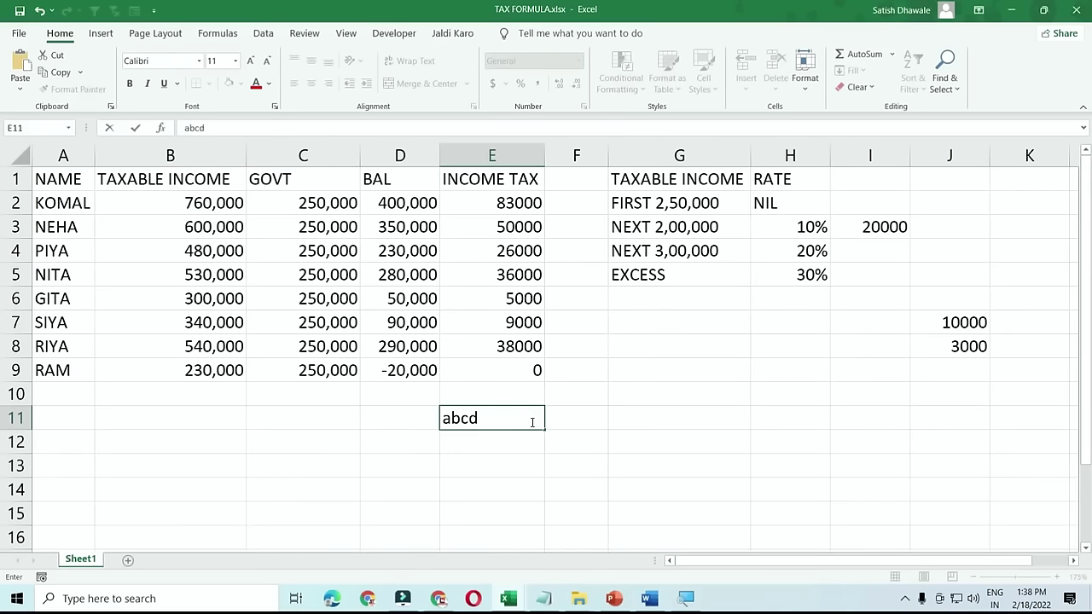
pyautogui.press('Left')
pyautogui.click(533, 422)
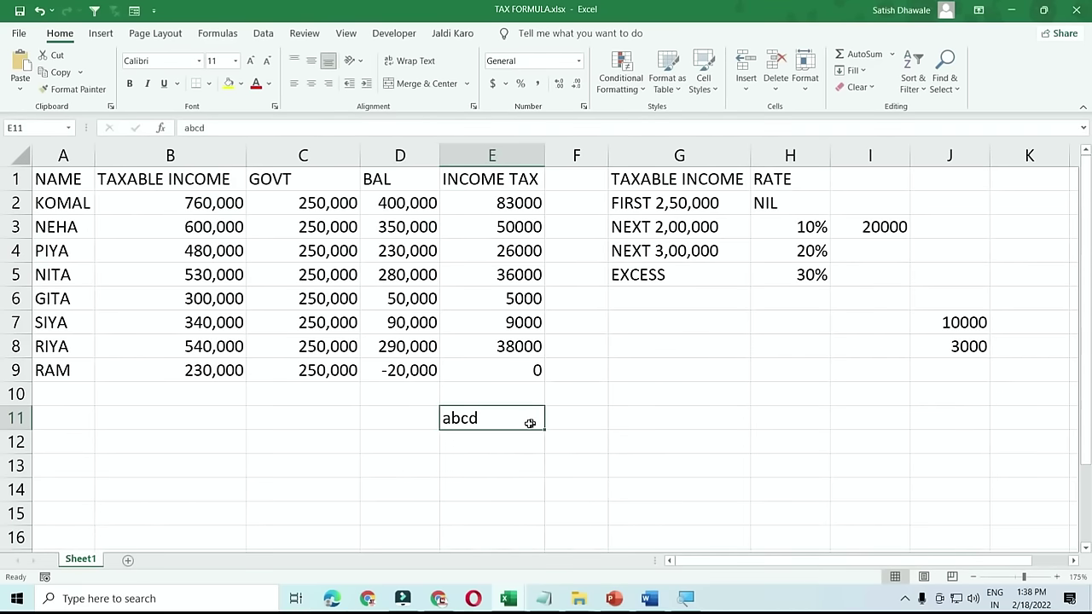
pyautogui.doubleClick(443, 418)
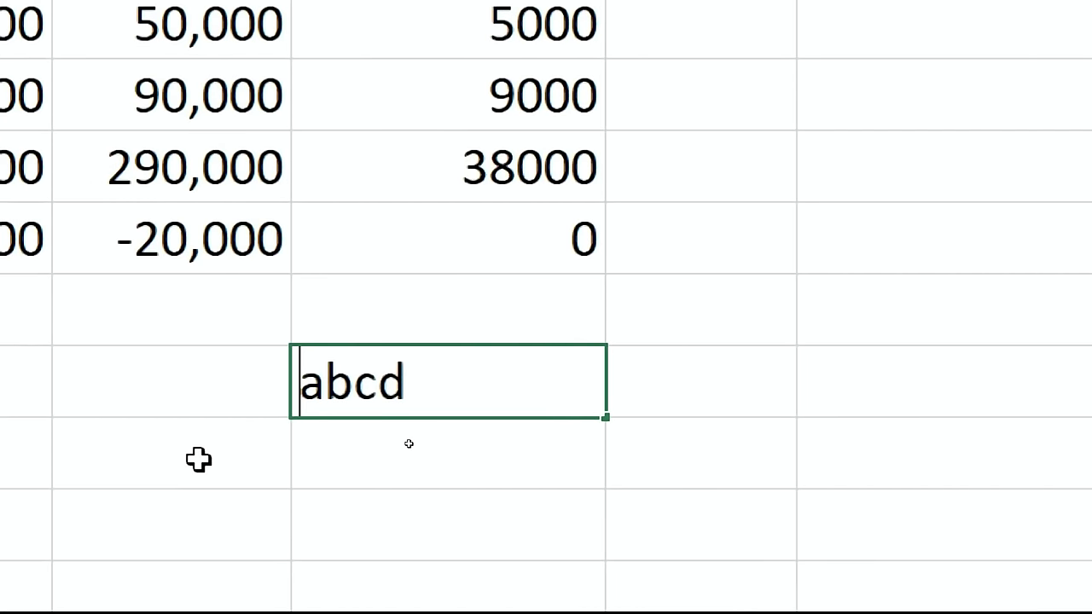
pyautogui.hotkey('shift', 'Right')
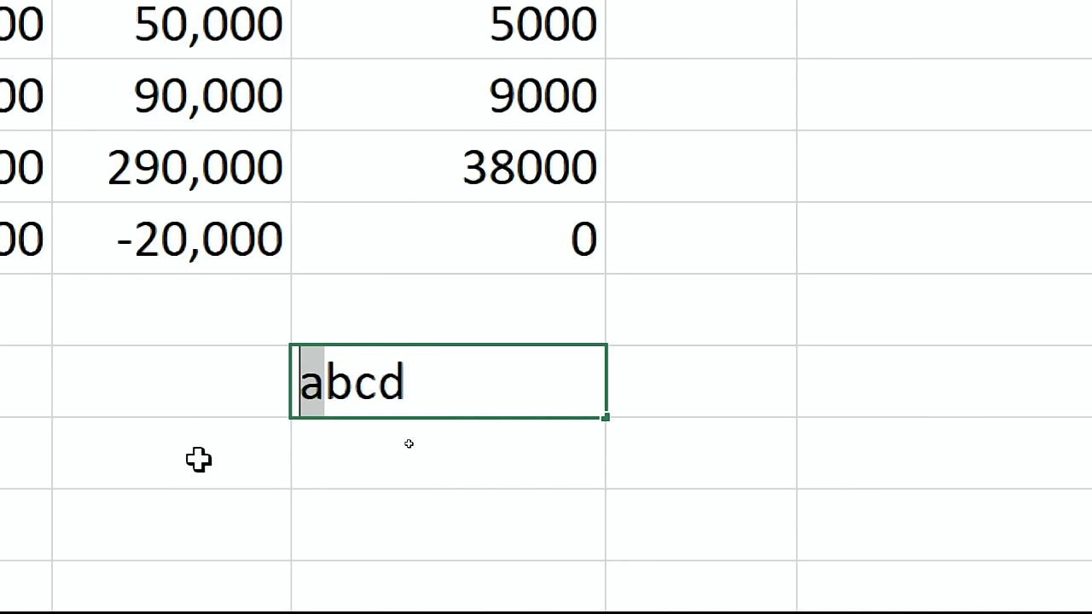
pyautogui.write('l')
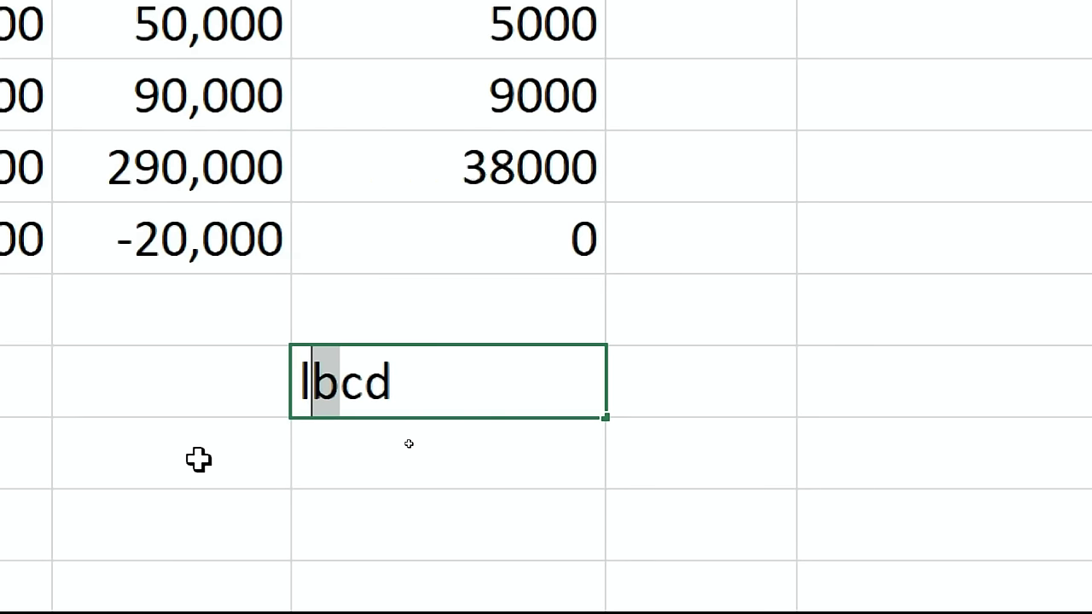
pyautogui.write('e')
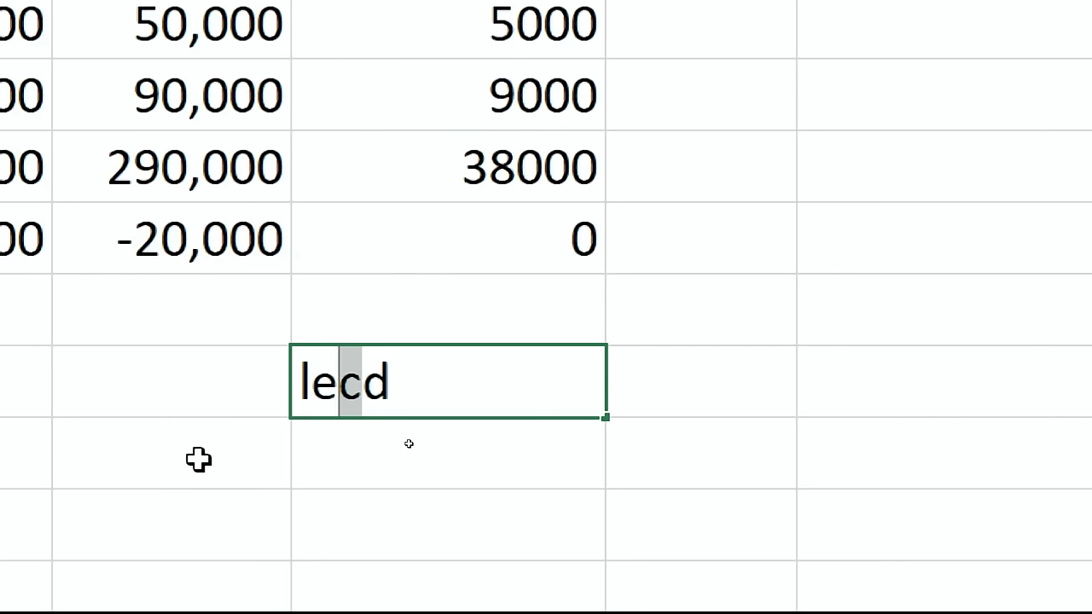
pyautogui.write('a')
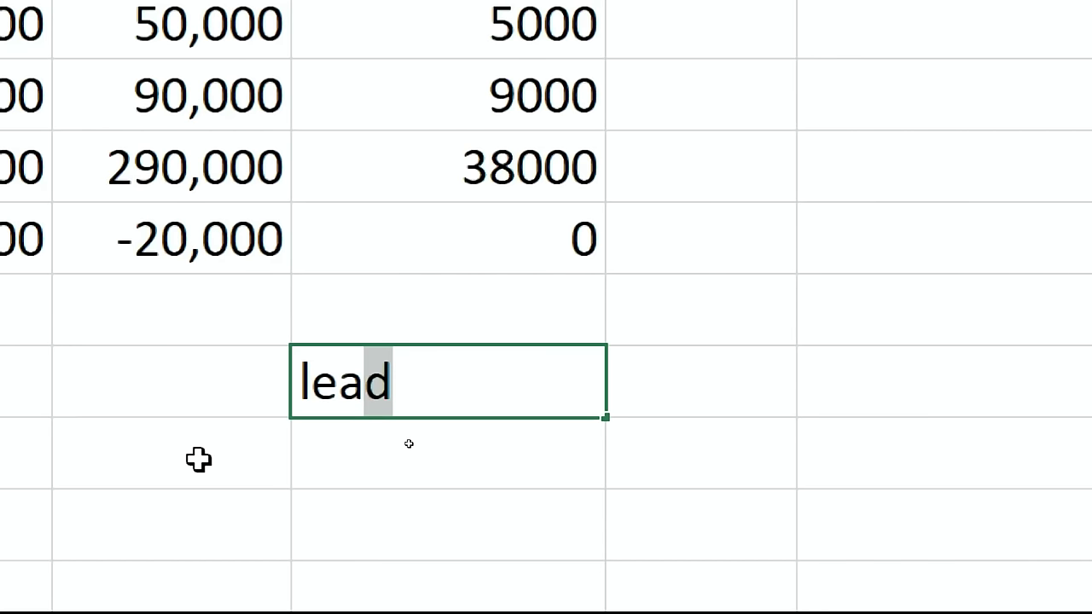
pyautogui.write('rn')
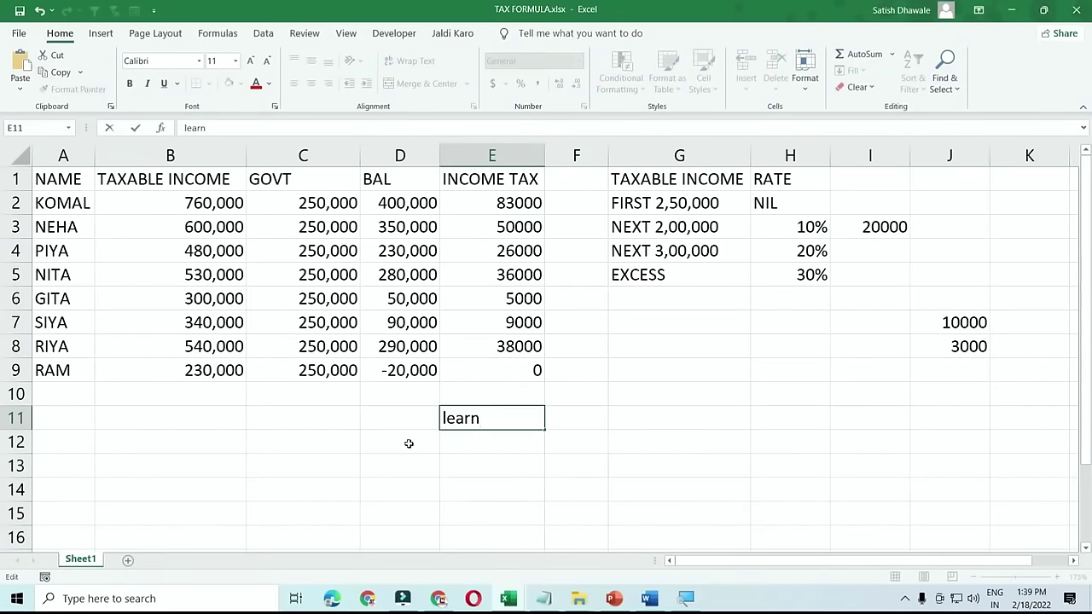
pyautogui.press('Return')
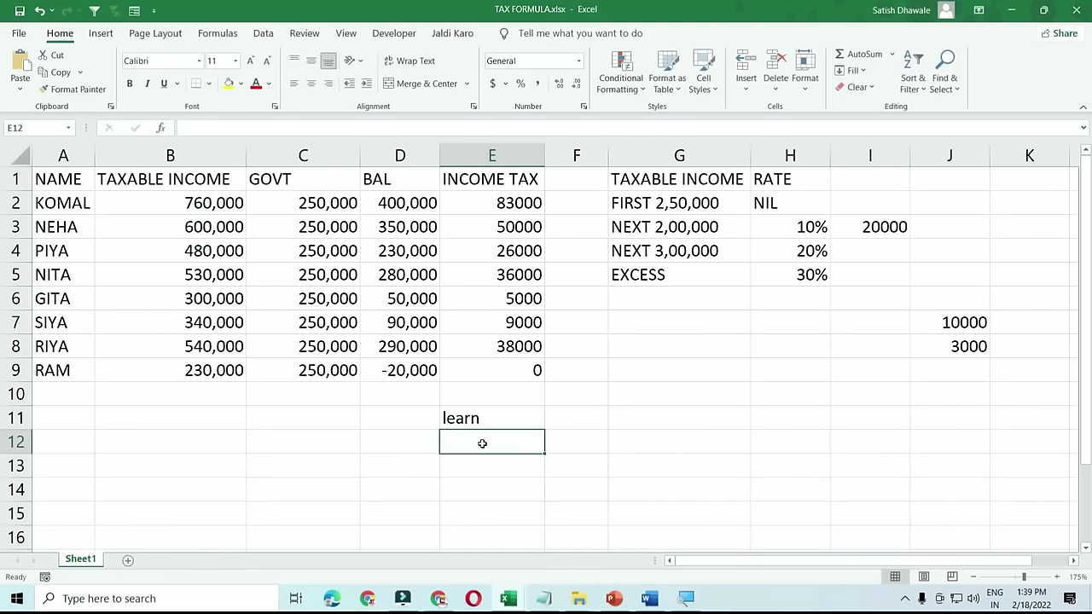
# Copy the taxable incomes in B2:B9 (760,000, 600,000, 480,000, 530,000…) into B13:B20
pyautogui.moveTo(217, 208); pyautogui.dragTo(200, 365)
pyautogui.hotkey('ctrl', 'c')
pyautogui.scroll(-2, 373, 446)
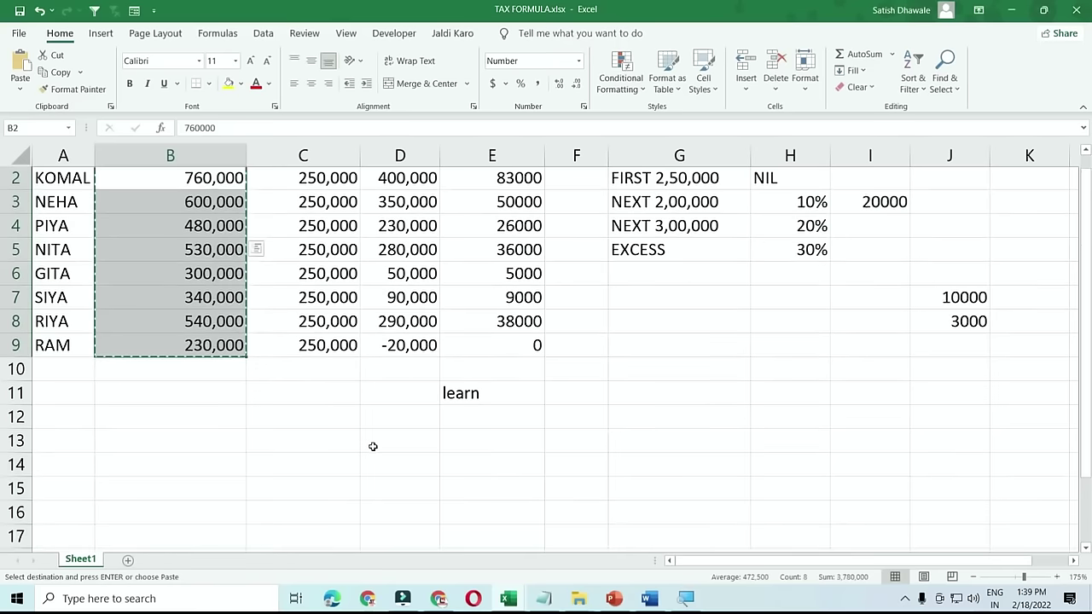
pyautogui.click(180, 325)
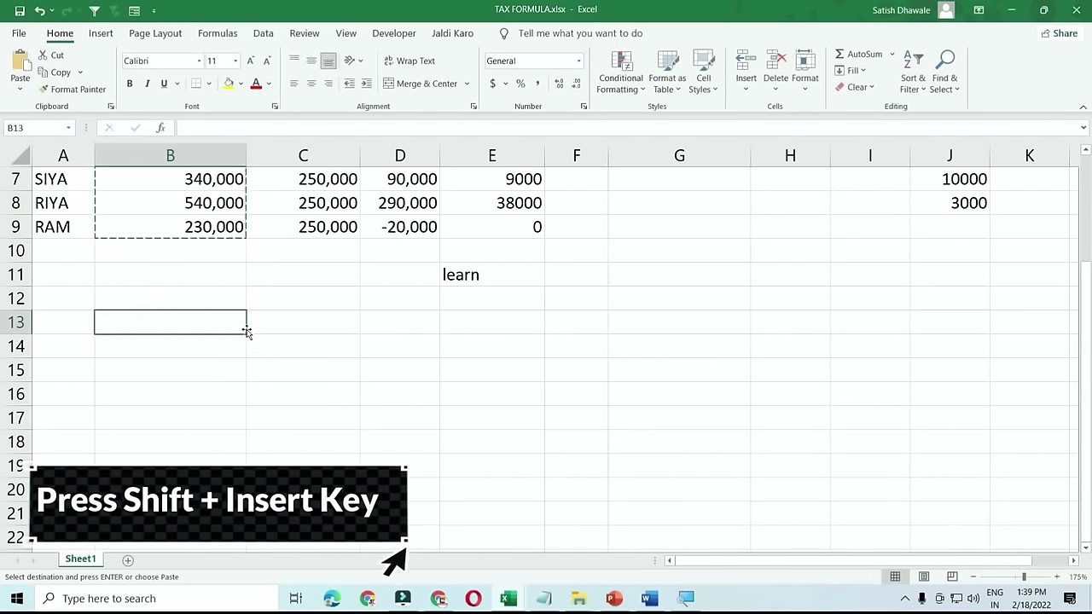
pyautogui.press('shift+Insert')
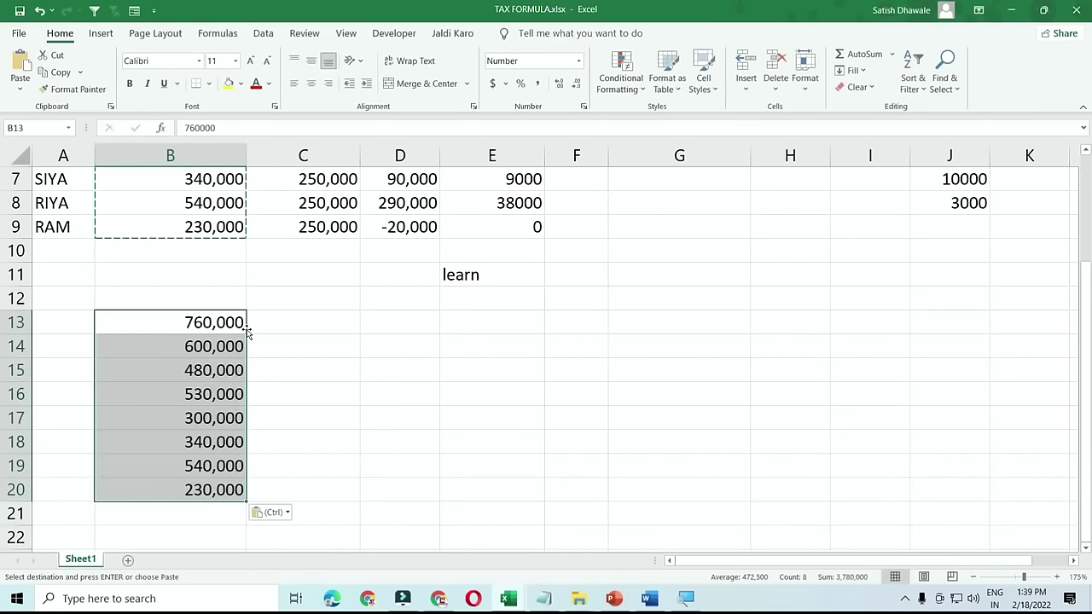
pyautogui.scroll(2, 247, 333)
pyautogui.click(415, 480)
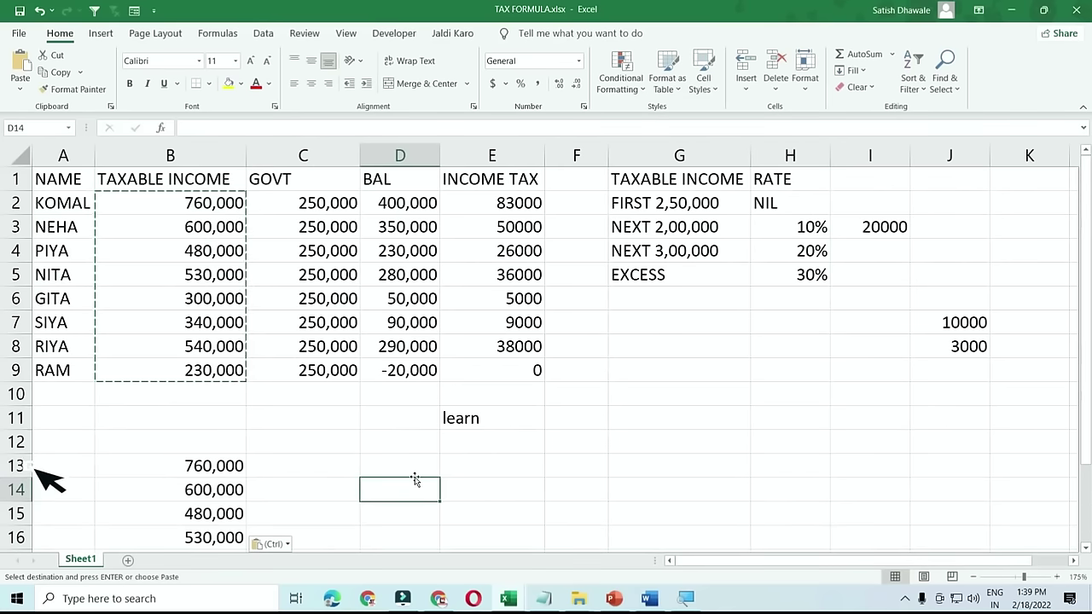
pyautogui.press('Escape')
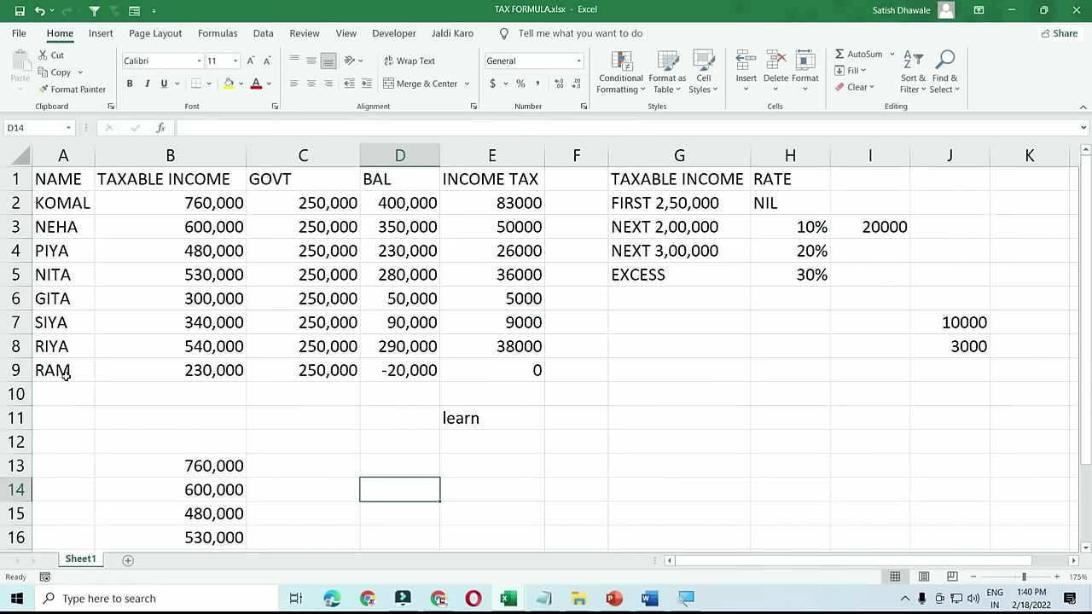
# Switch to Word's Document1 and page up and down through its sample text
pyautogui.click(648, 600)
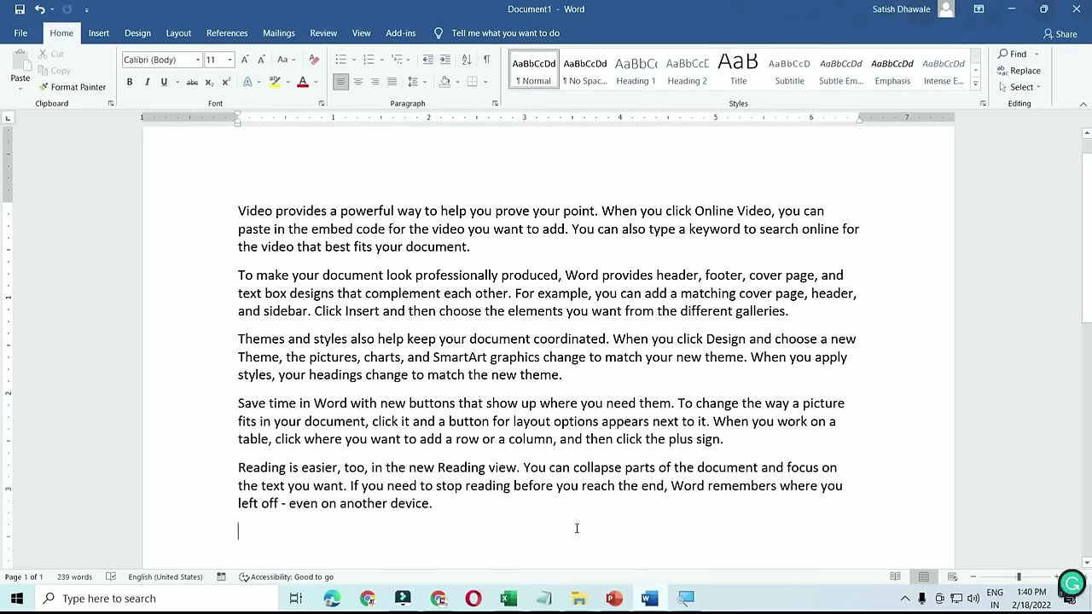
pyautogui.press('pageup')
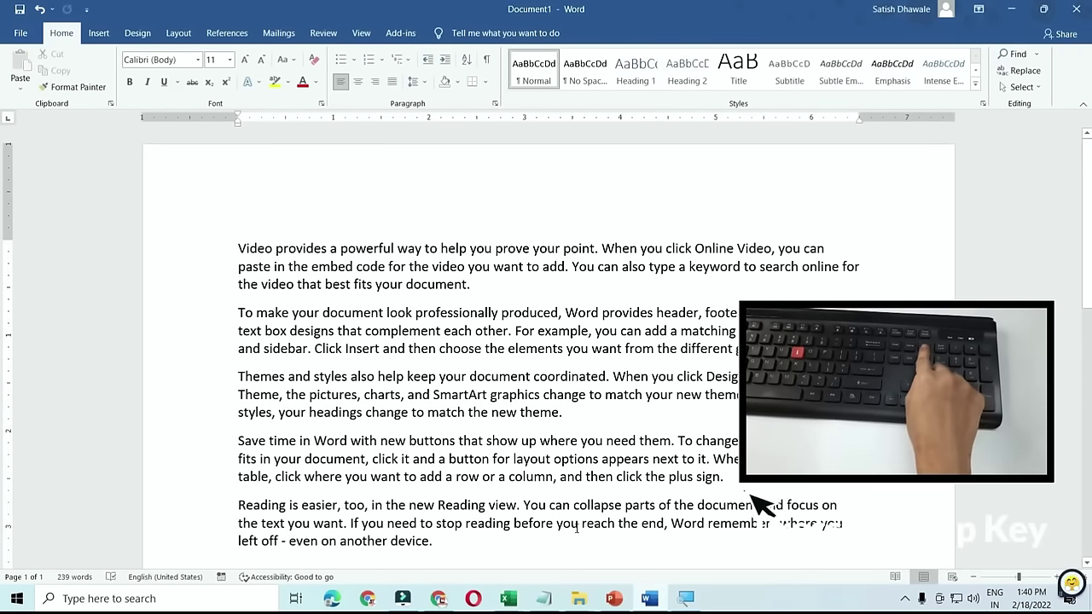
pyautogui.press('pagedown')
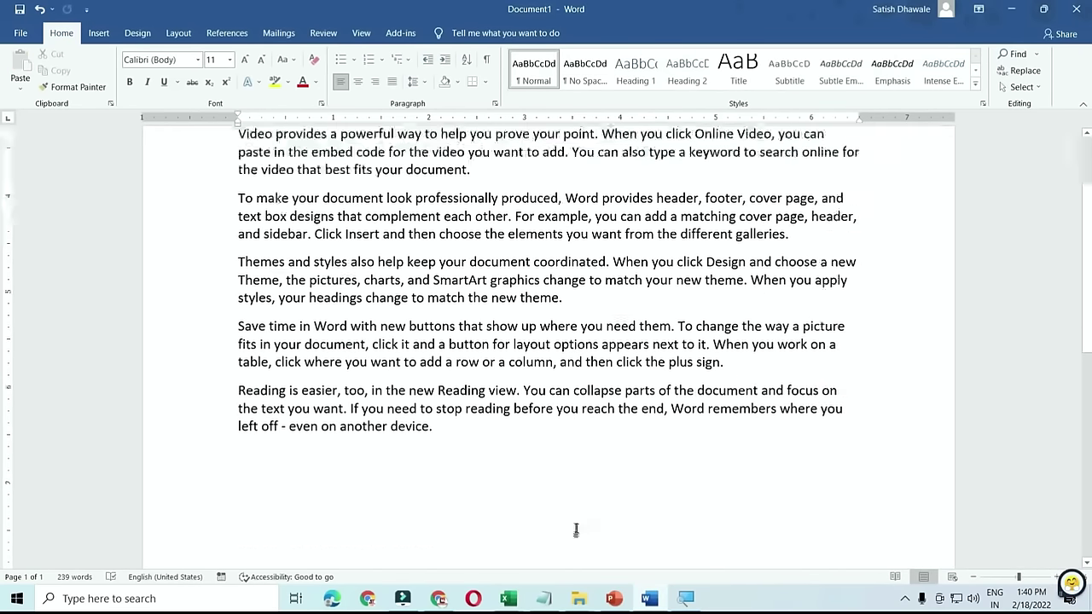
pyautogui.press('pageup')
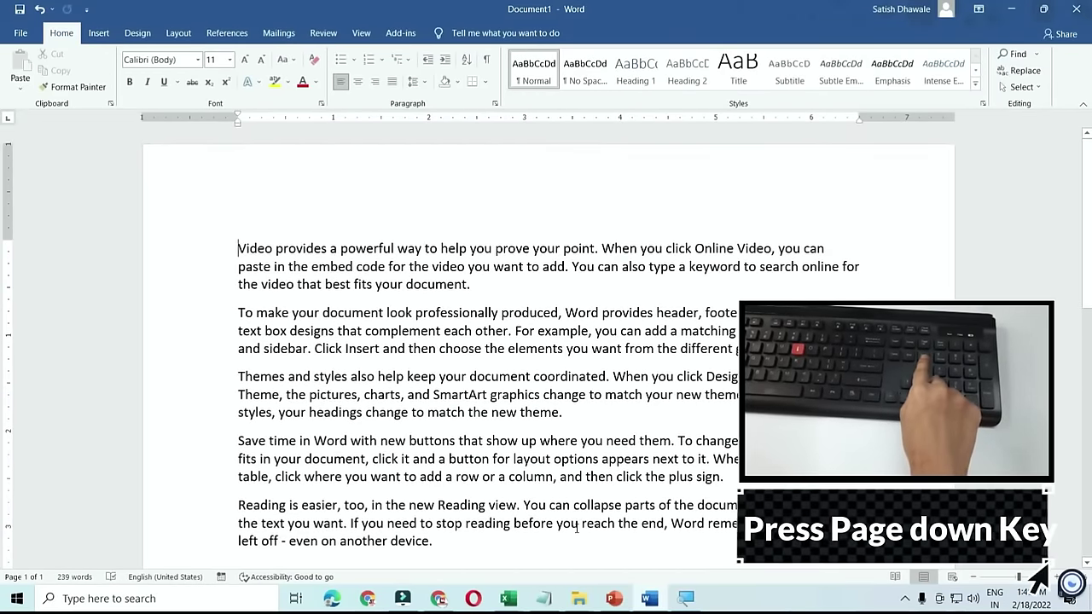
pyautogui.press('pagedown')
pyautogui.press('pageup')
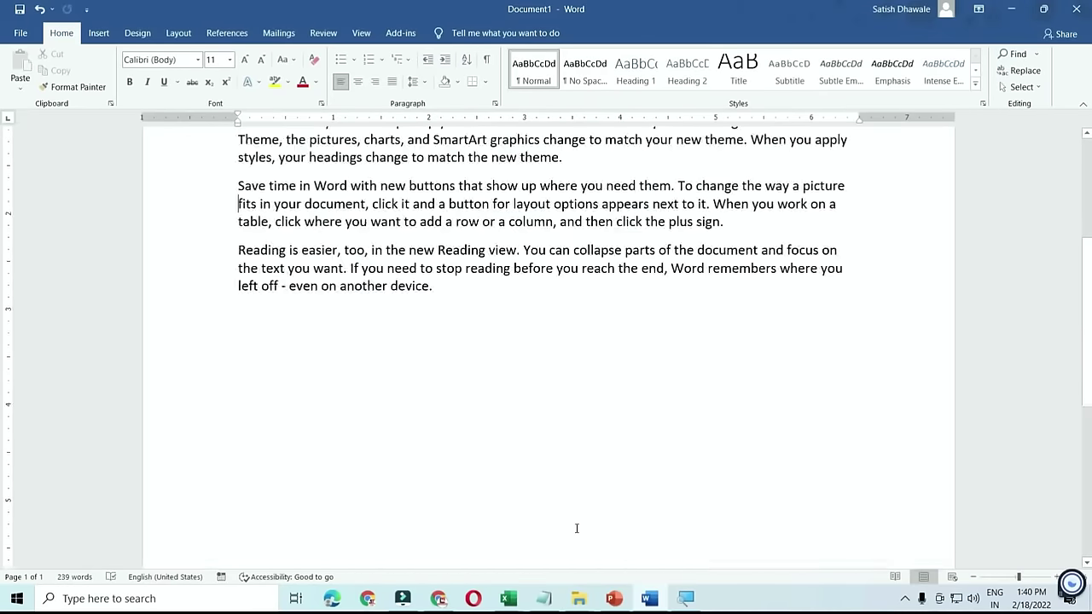
# Return to the TAX FORMULA workbook, page down and back up, then move to A12
pyautogui.hotkey('alt', 'Tab')
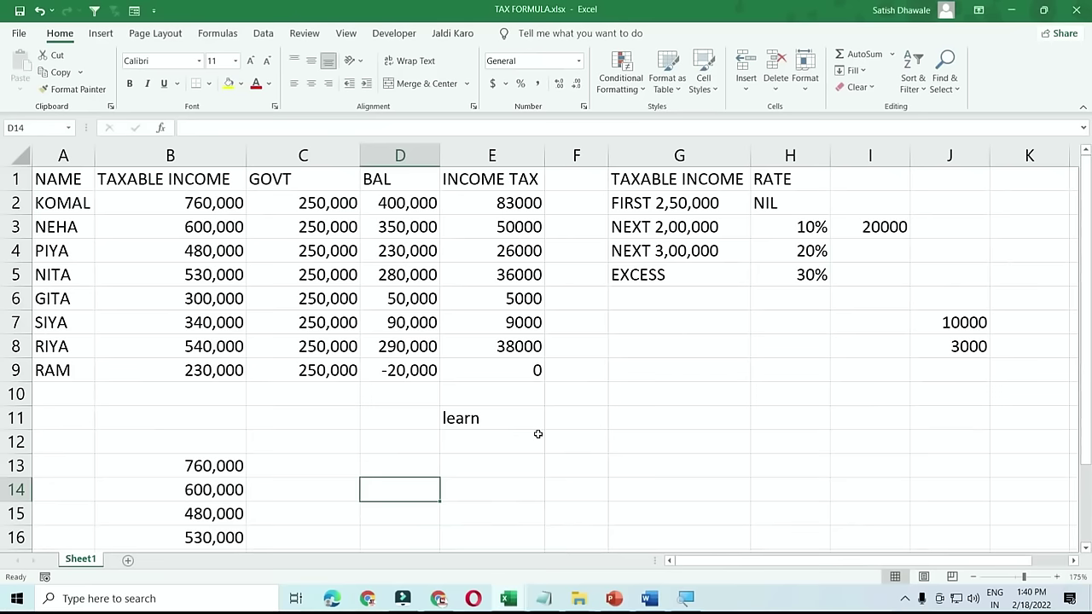
pyautogui.press('pagedown')
pyautogui.press('pagedown')
pyautogui.press('pagedown')
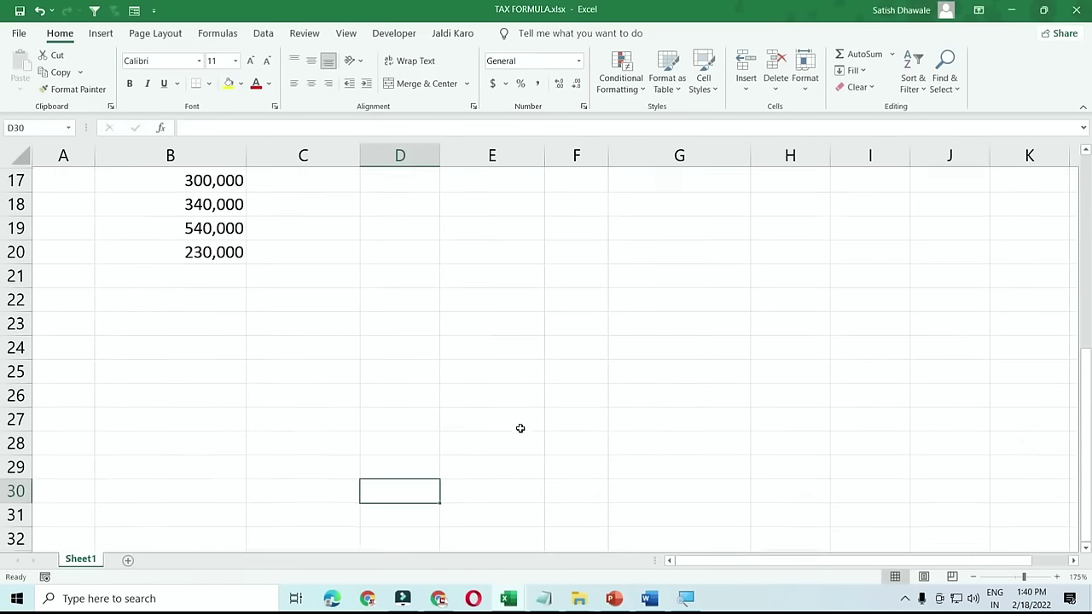
pyautogui.press('pagedown')
pyautogui.press('pagedown')
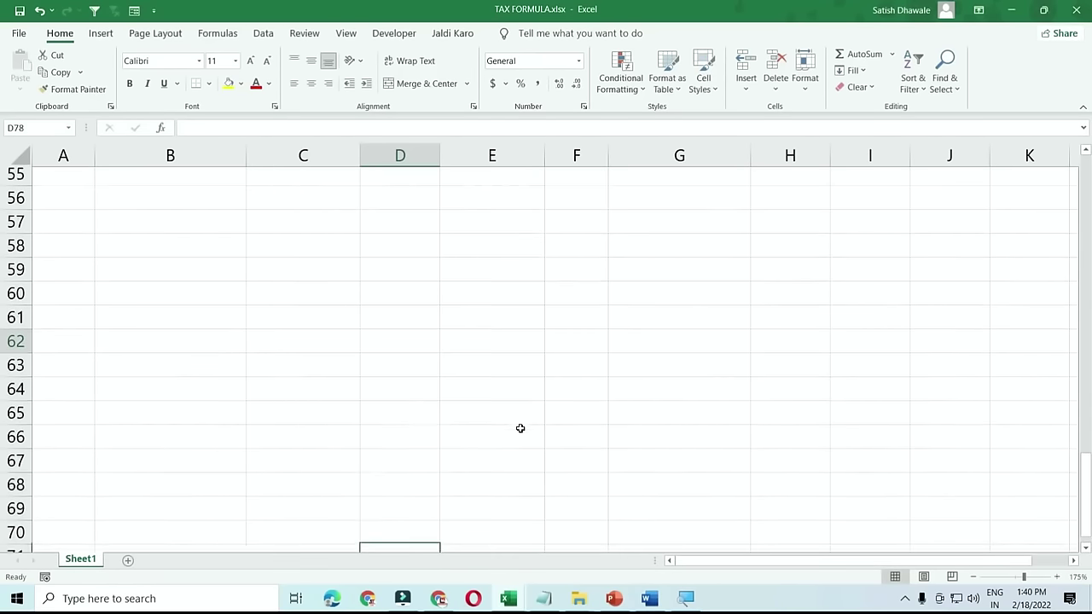
pyautogui.press('pageup')
pyautogui.press('pageup')
pyautogui.press('pageup')
pyautogui.press('pageup')
pyautogui.press('pageup')
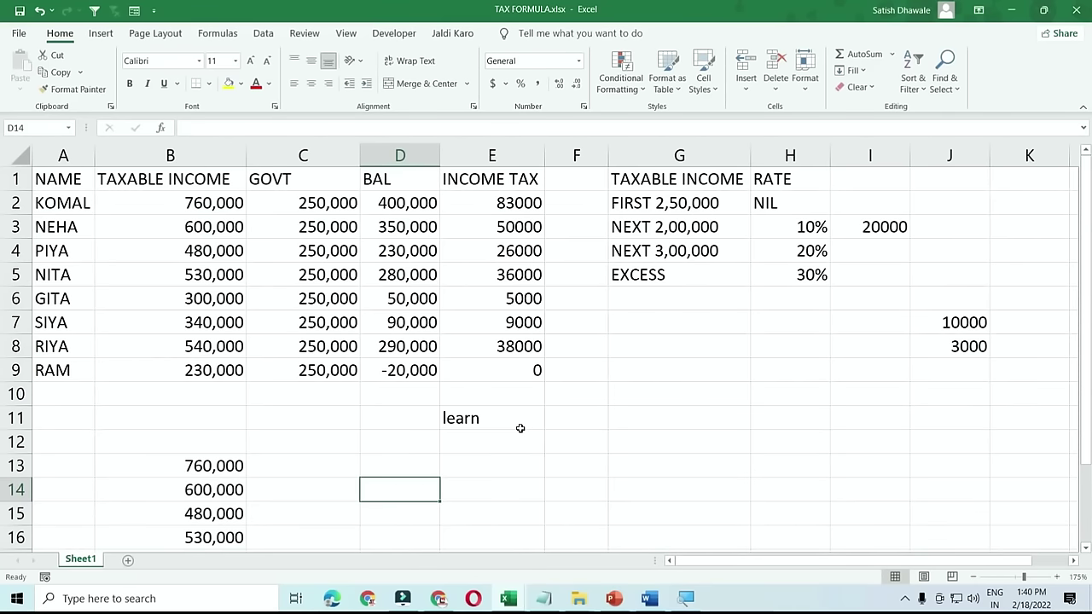
pyautogui.press('Up')
pyautogui.press('Up')
pyautogui.press('Left')
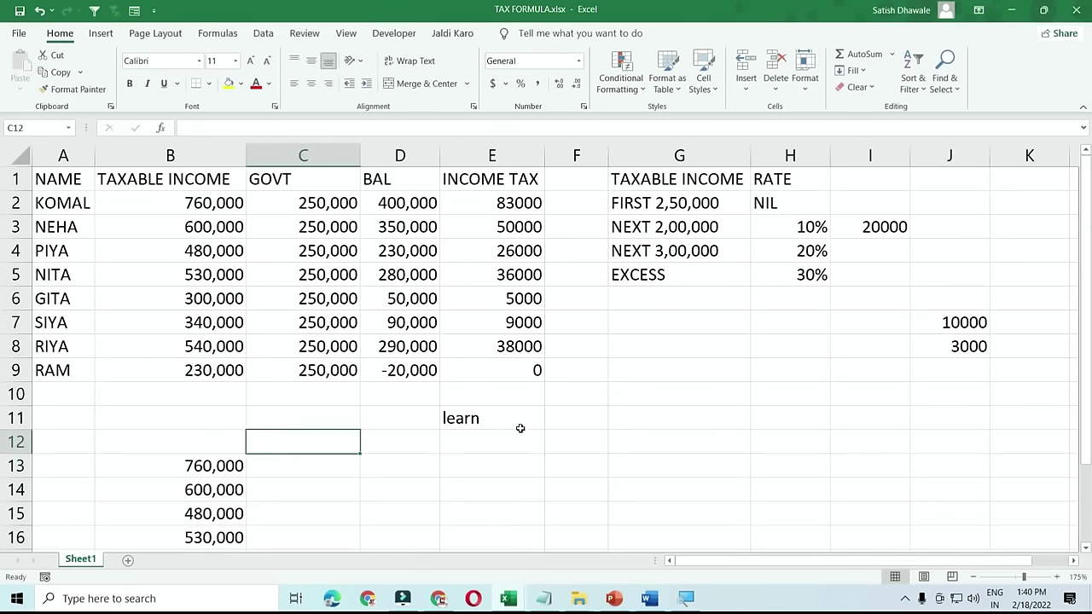
pyautogui.press('Left')
pyautogui.press('Left')
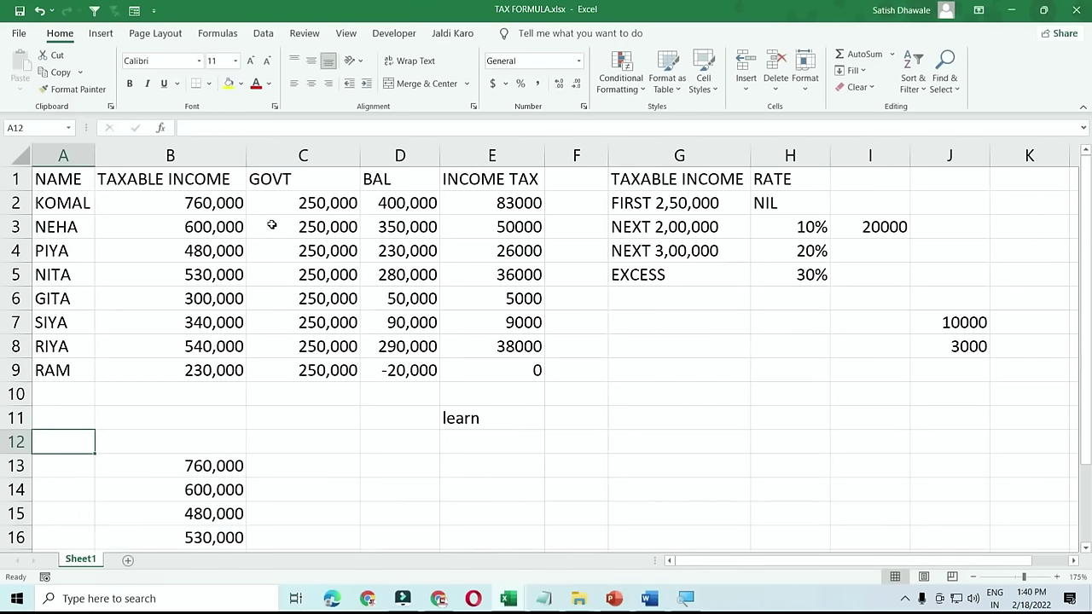
# Clear the figures in B2:D9, then undo to restore them
pyautogui.moveTo(216, 209); pyautogui.dragTo(394, 371)
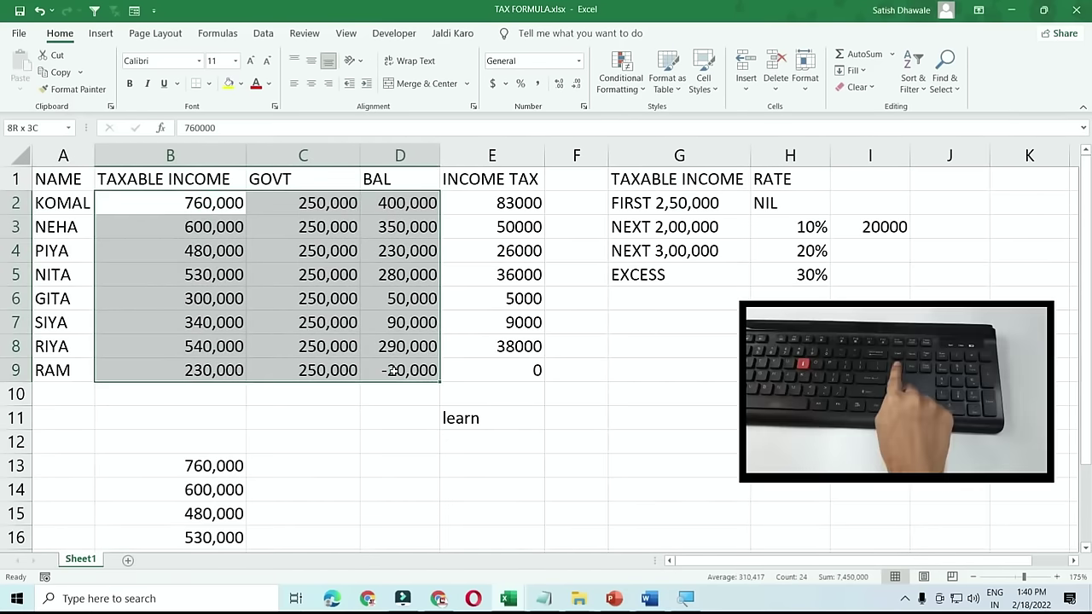
pyautogui.press('Delete')
pyautogui.hotkey('ctrl', 'z')
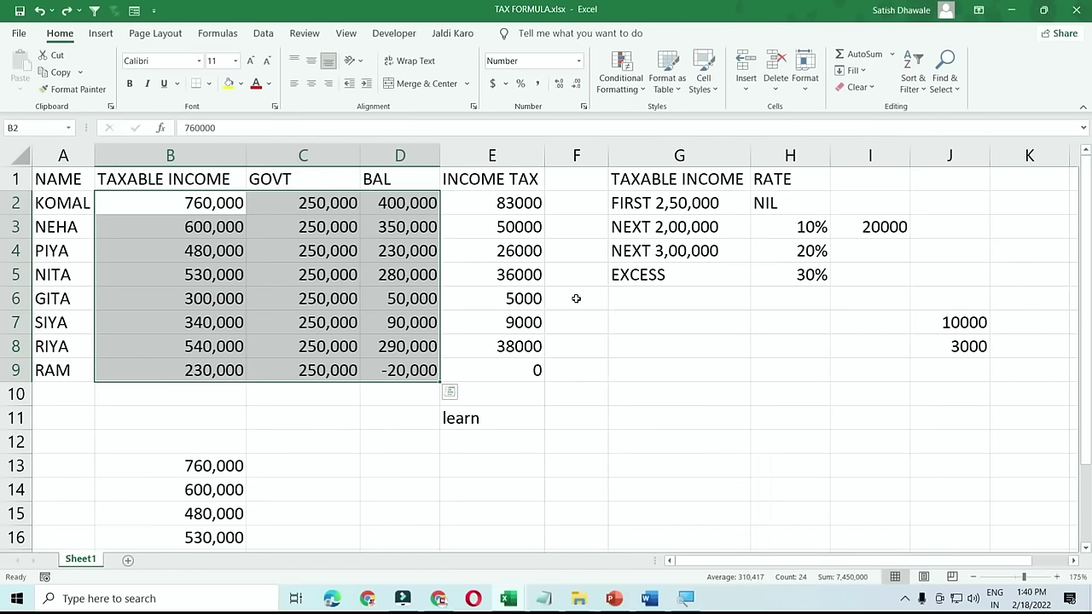
# Show the desktop, select and deselect the All Keyboard Keys (1).pptx icon, then return to Word
pyautogui.press('super+d')
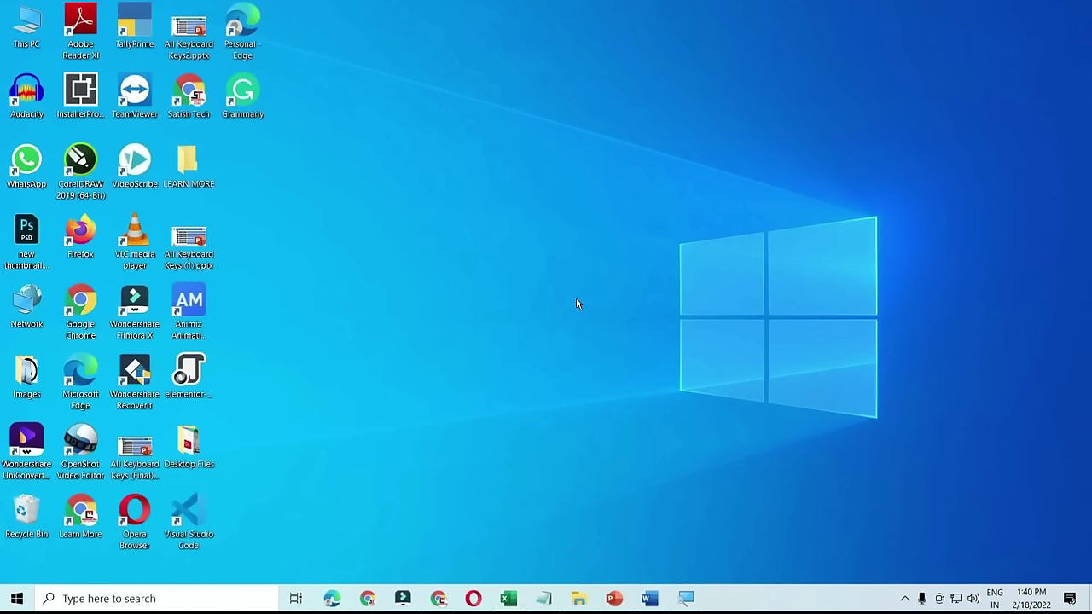
pyautogui.click(185, 262)
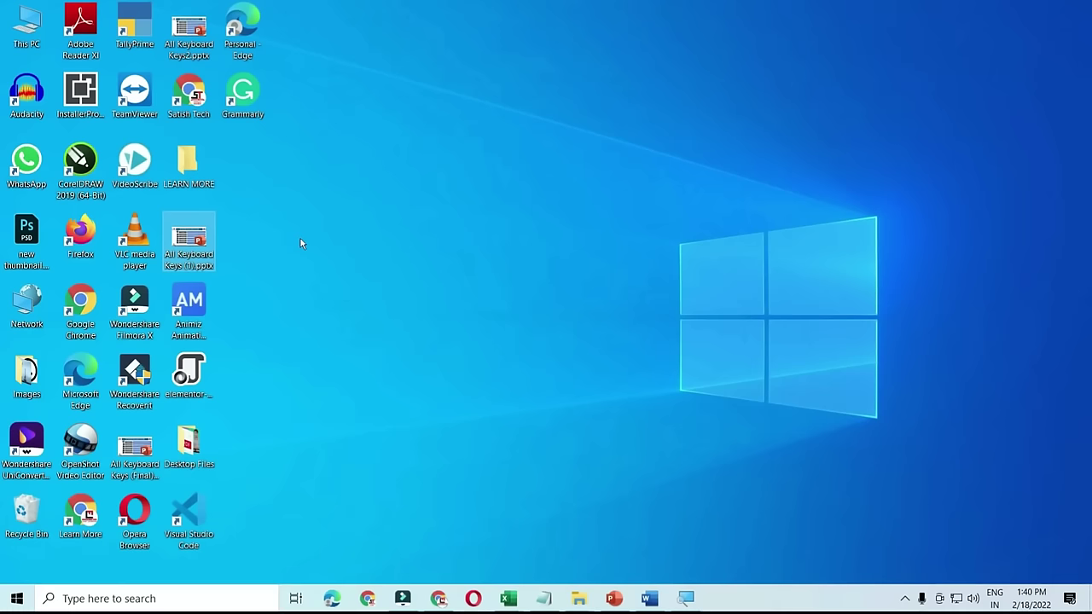
pyautogui.click(285, 243)
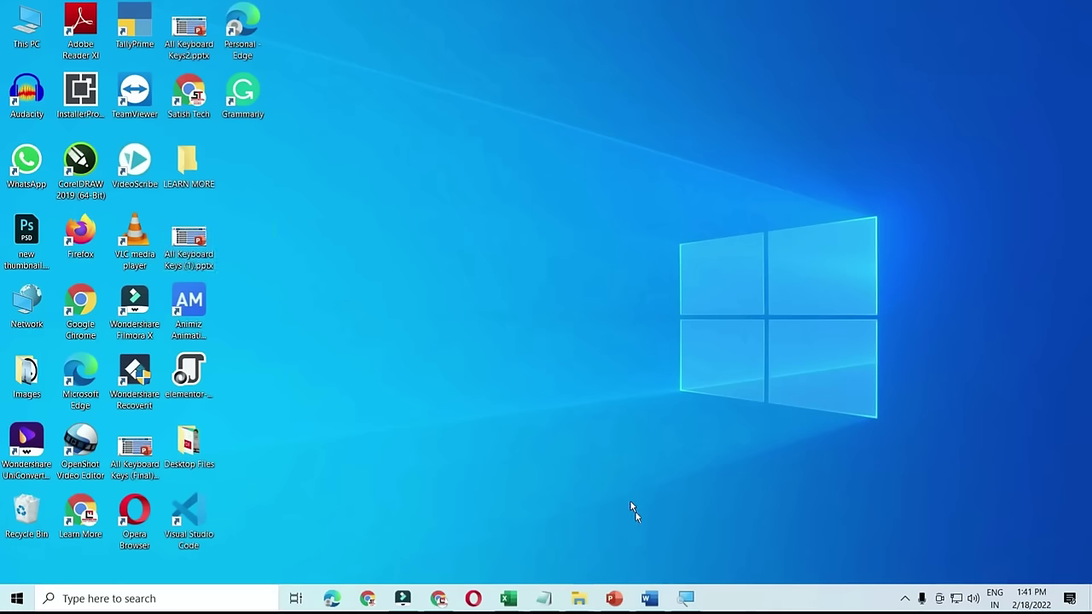
pyautogui.hotkey('alt', 'Tab')
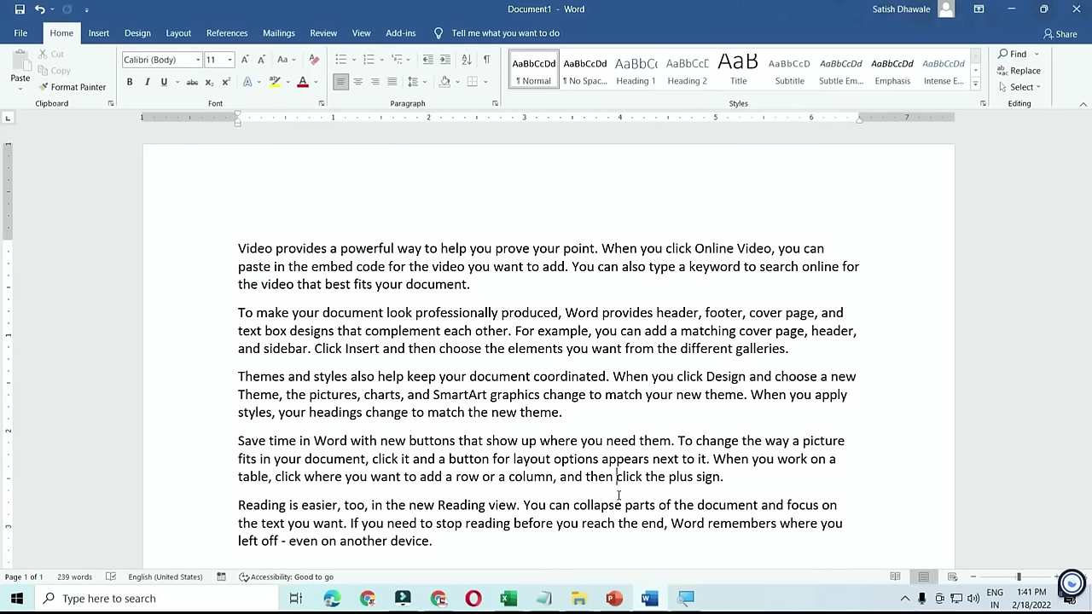
# Select all of Document1's sample text and delete it
pyautogui.scroll(-3, 619, 495)
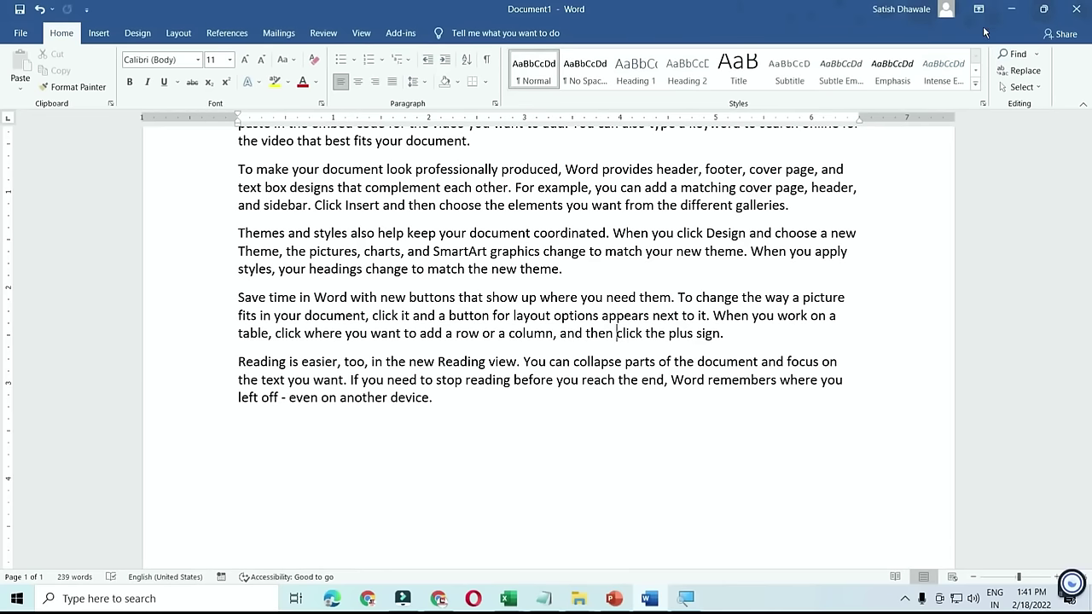
pyautogui.press('super+d')
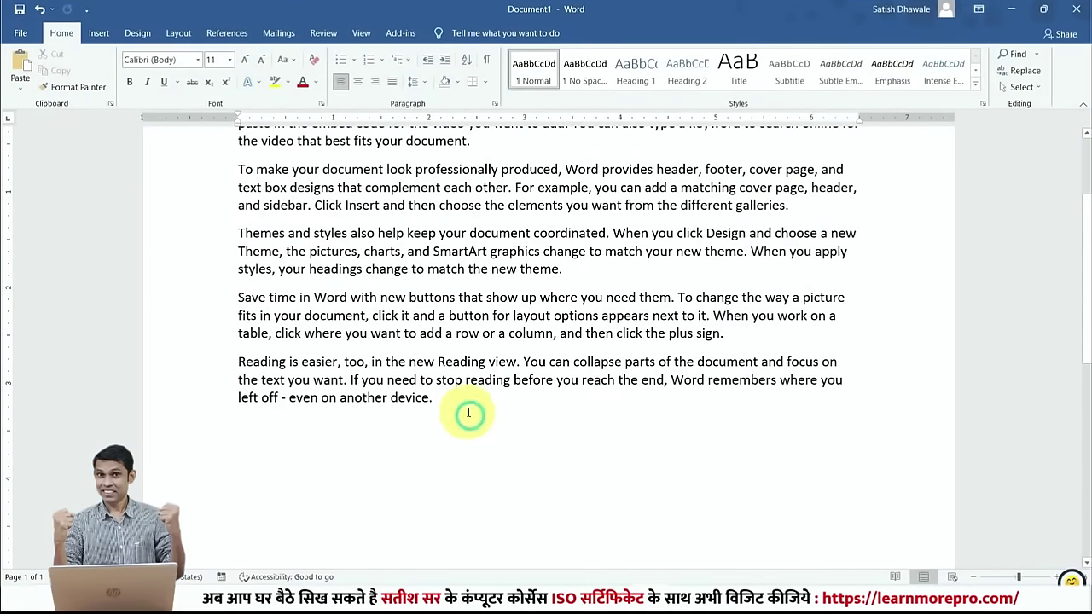
pyautogui.hotkey('ctrl', 'a')
pyautogui.scroll(3, 463, 409)
pyautogui.press('Delete')
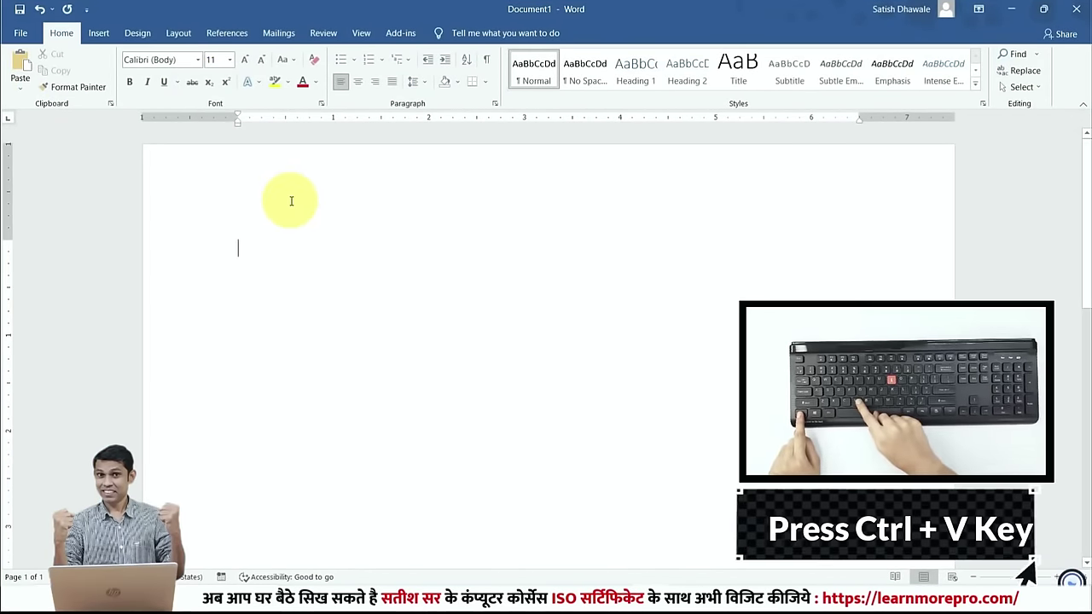
# Paste the desktop screen capture into the page, then delete it
pyautogui.hotkey('ctrl', 'v')
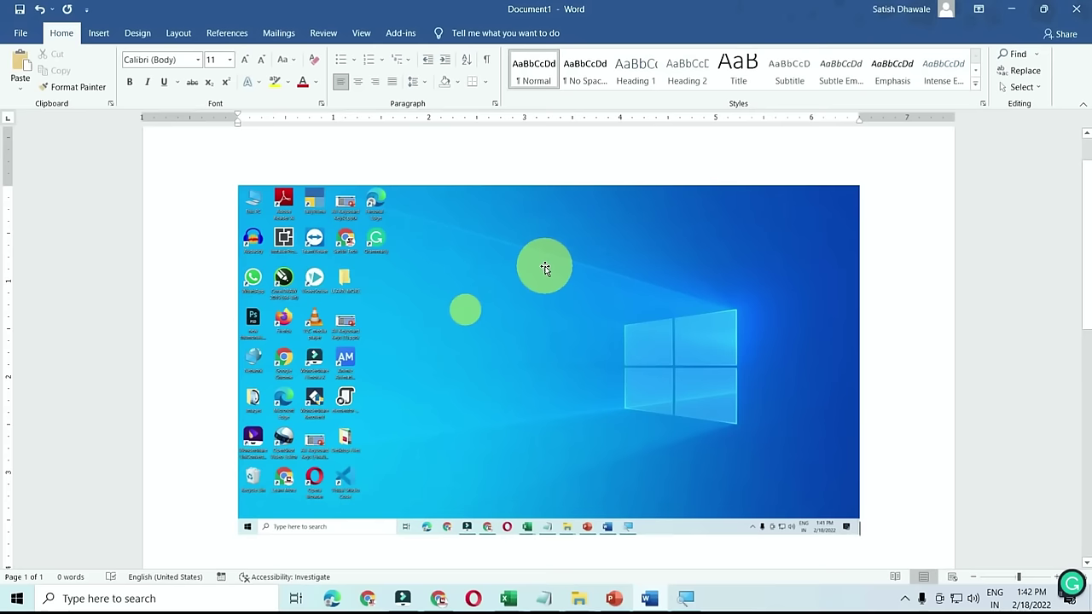
pyautogui.click(670, 348)
pyautogui.press('Delete')
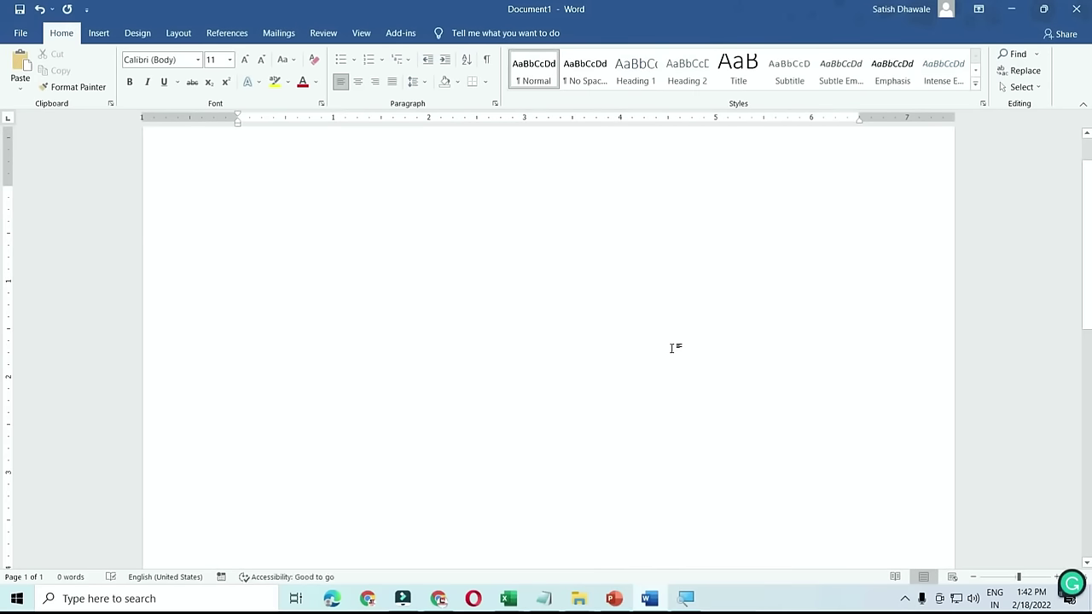
# Paste a capture of the TAX FORMULA workbook into Document1, then delete it
pyautogui.moveTo(508, 597)
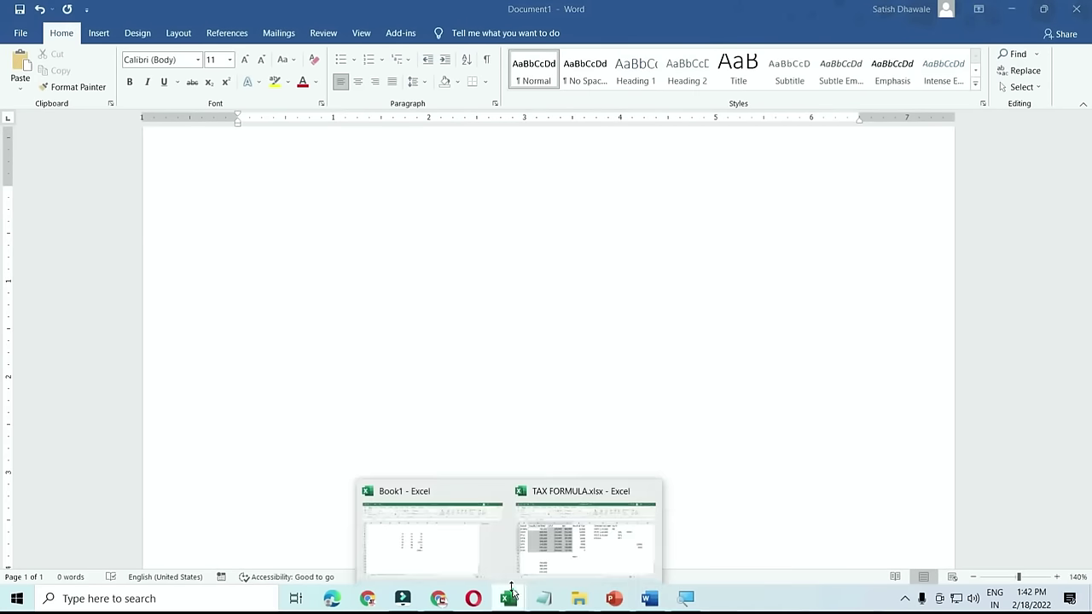
pyautogui.click(560, 550)
pyautogui.click(613, 389)
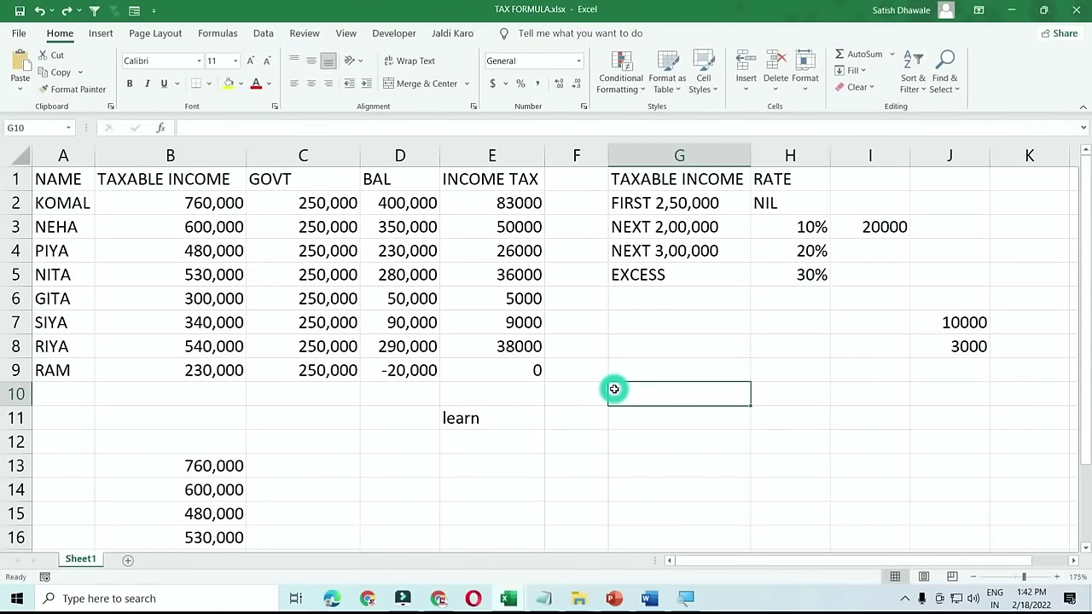
pyautogui.click(649, 597)
pyautogui.hotkey('ctrl', 'v')
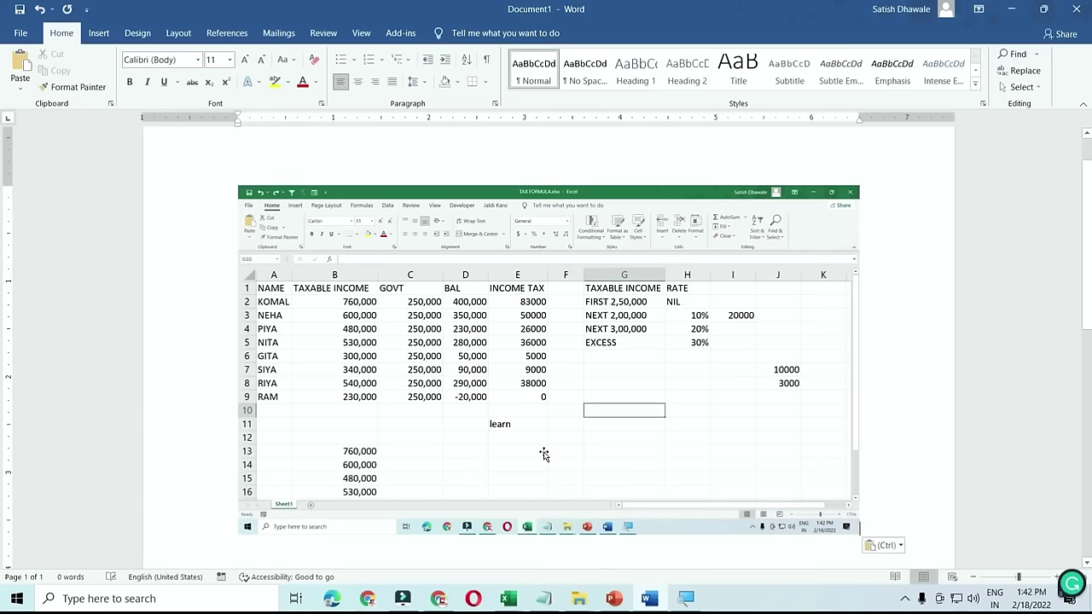
pyautogui.click(556, 439)
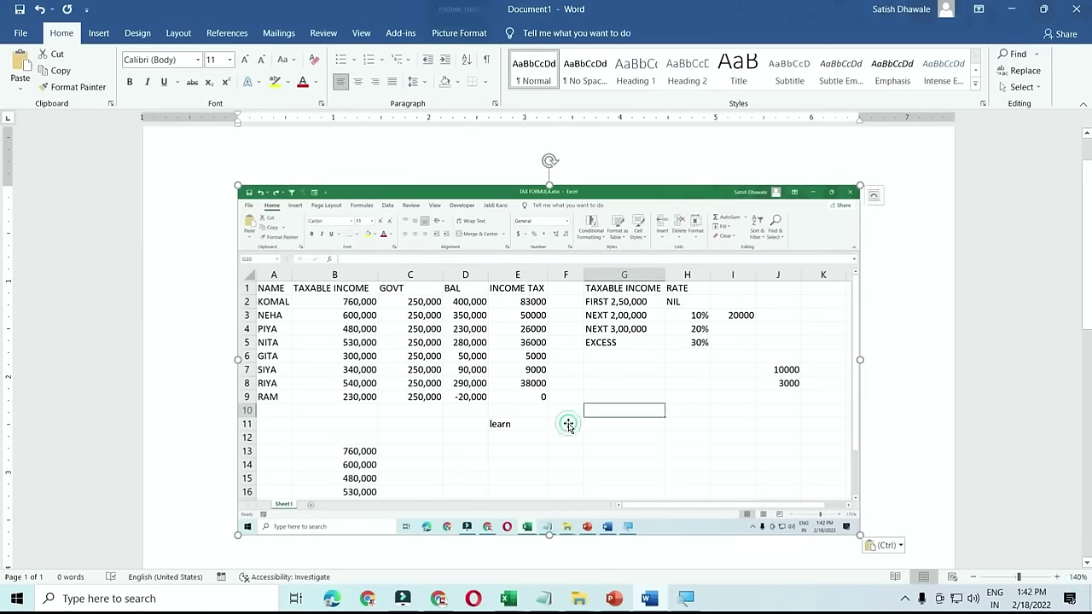
pyautogui.press('Delete')
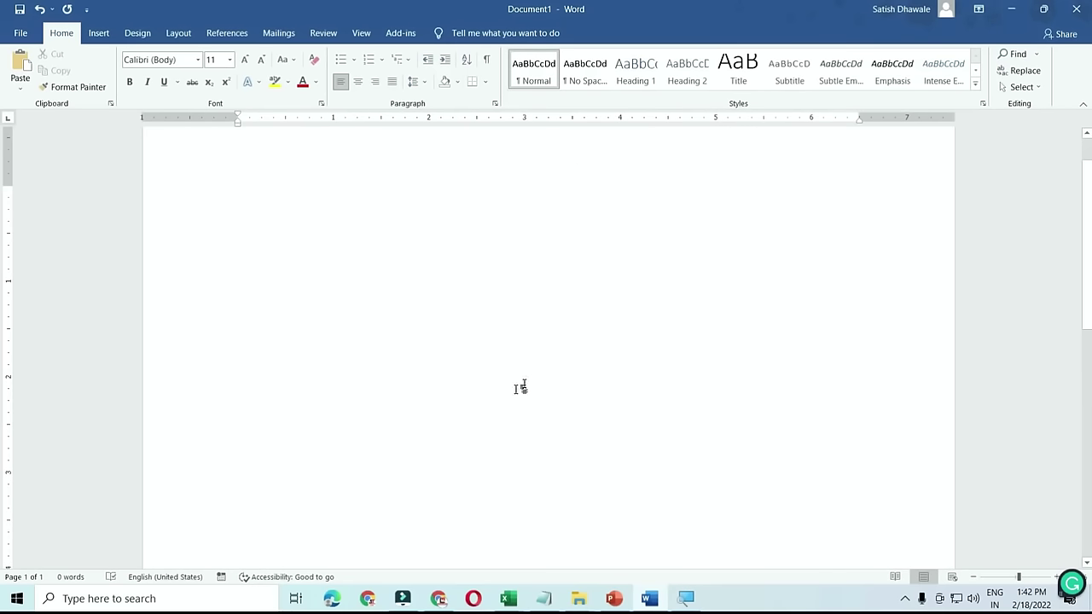
# Save a full-screen Win+PrintScreen capture of Chrome's All Courses page, then open File Explorer
pyautogui.click(440, 599)
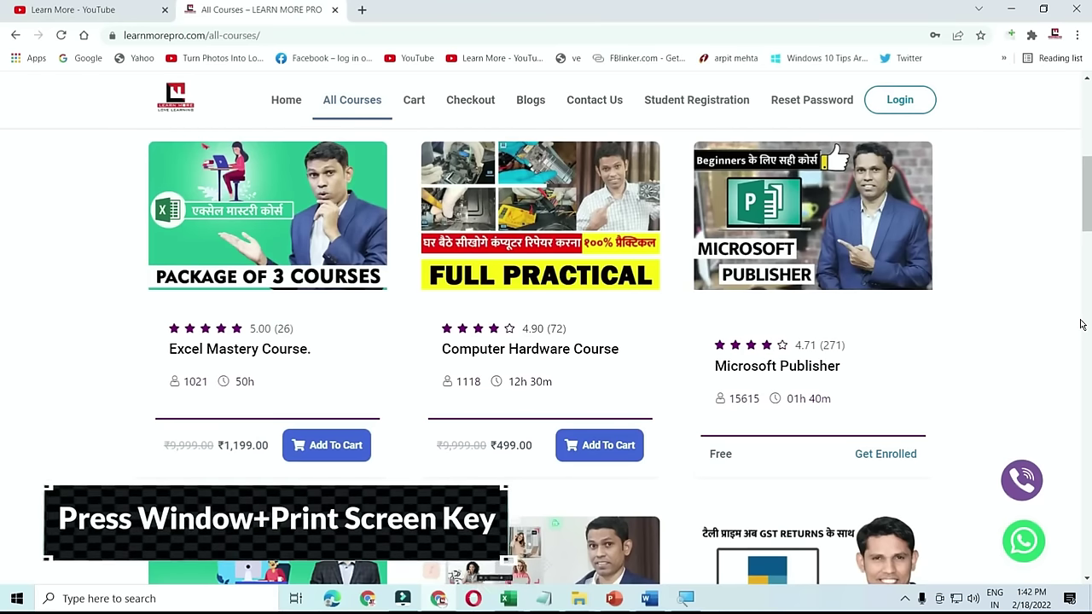
pyautogui.press('super+Print')
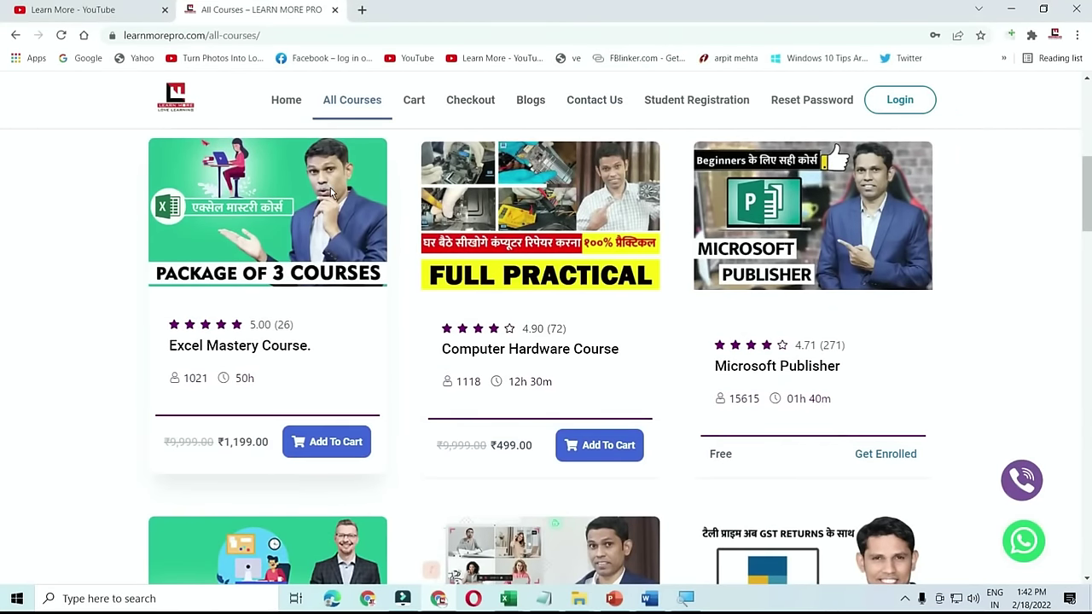
pyautogui.press('super+e')
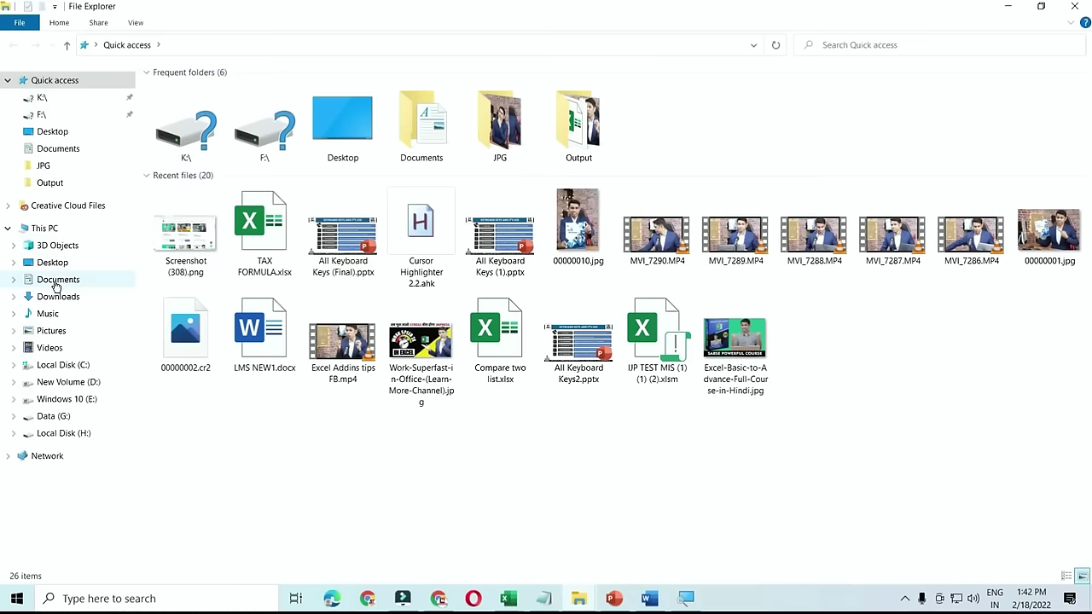
# View Screenshot (308) from Pictures > Screenshots, then close the viewer and File Explorer
pyautogui.click(49, 333)
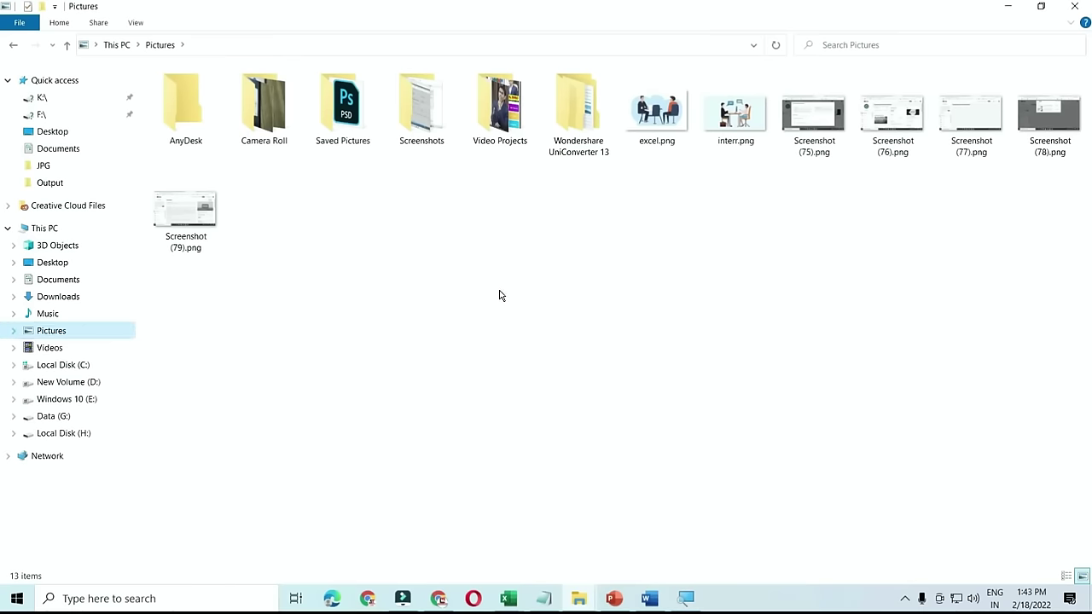
pyautogui.doubleClick(421, 117)
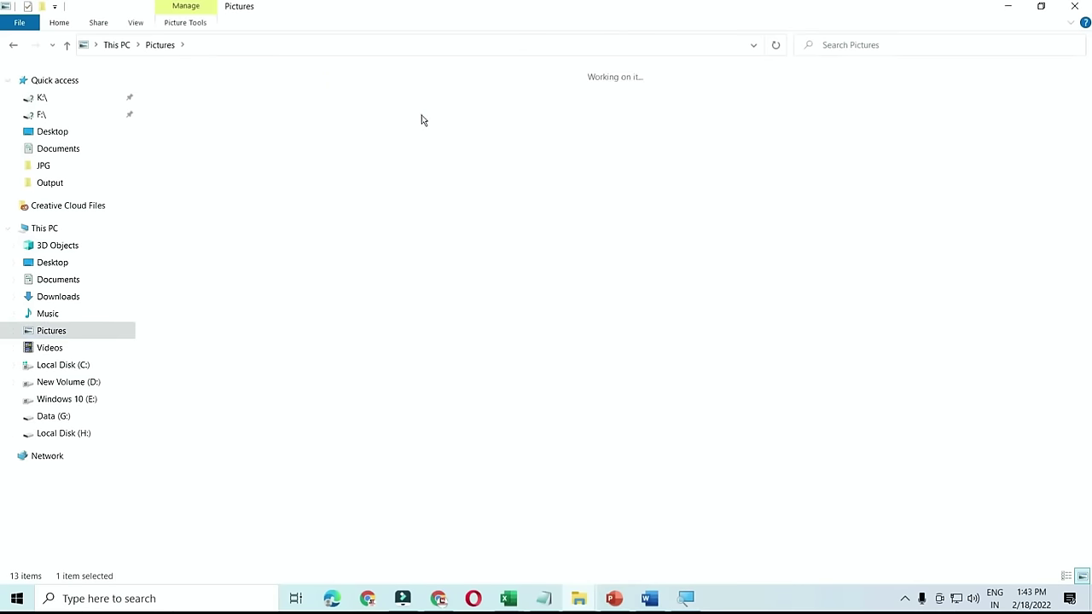
pyautogui.scroll(-15, 694, 419)
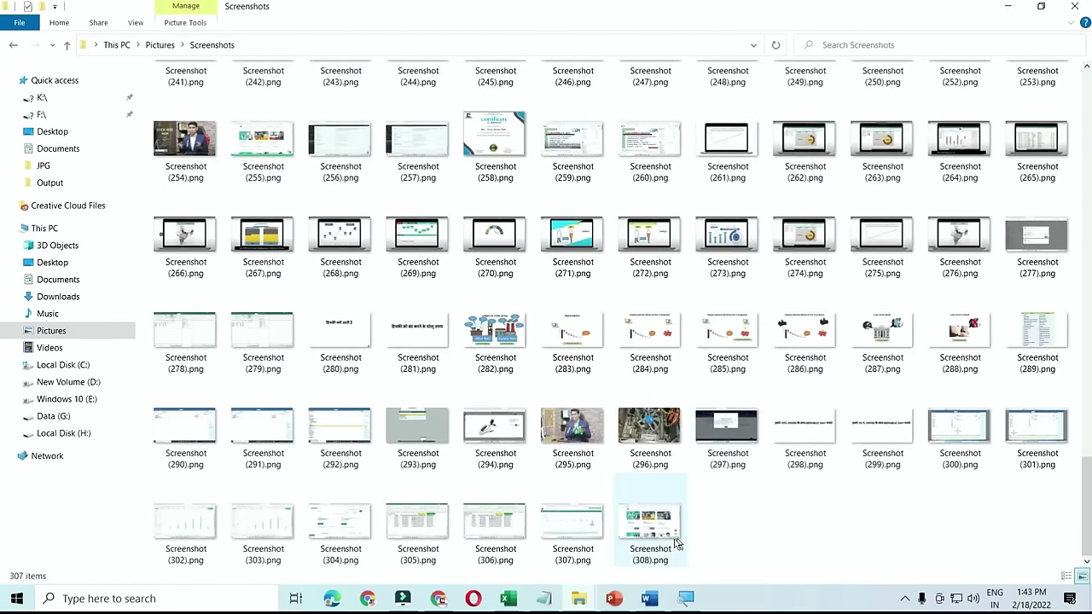
pyautogui.doubleClick(661, 535)
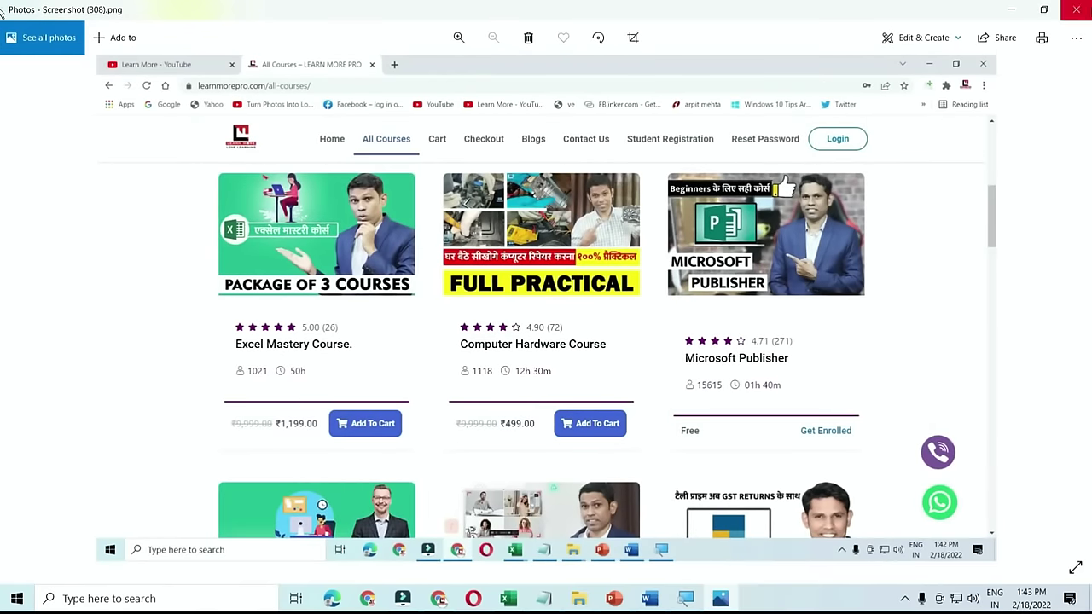
pyautogui.click(1076, 9)
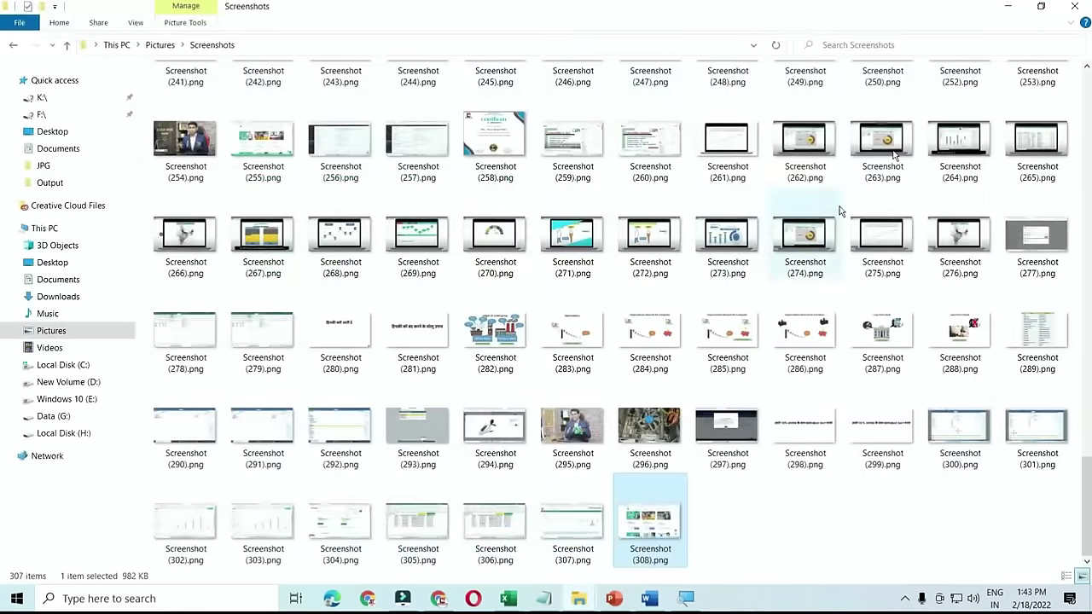
pyautogui.click(1078, 7)
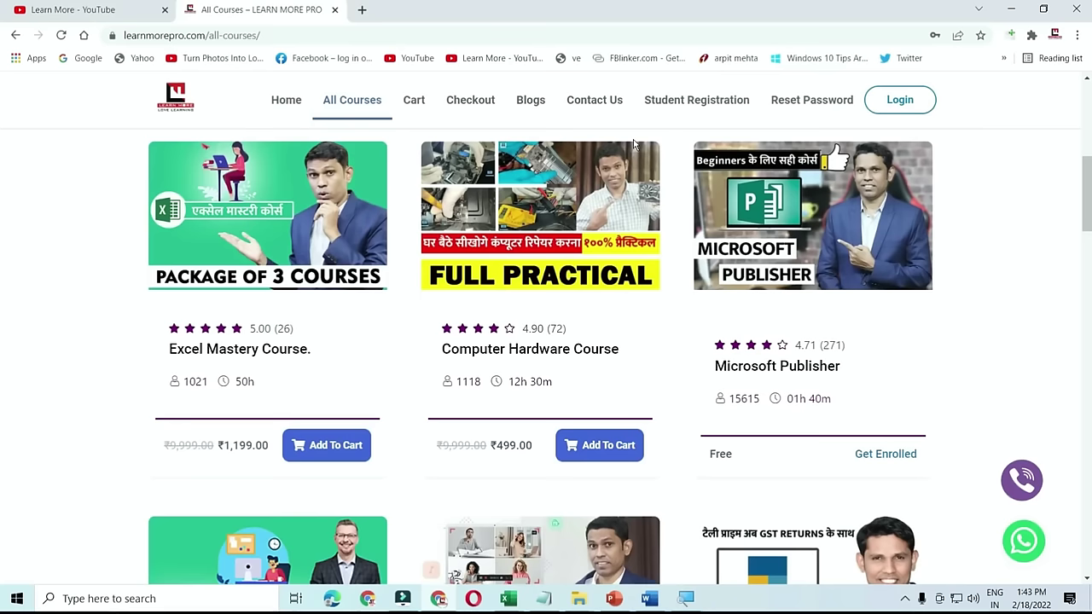
# Bring the TAX FORMULA workbook to the front from Excel's taskbar previews
pyautogui.click(508, 598)
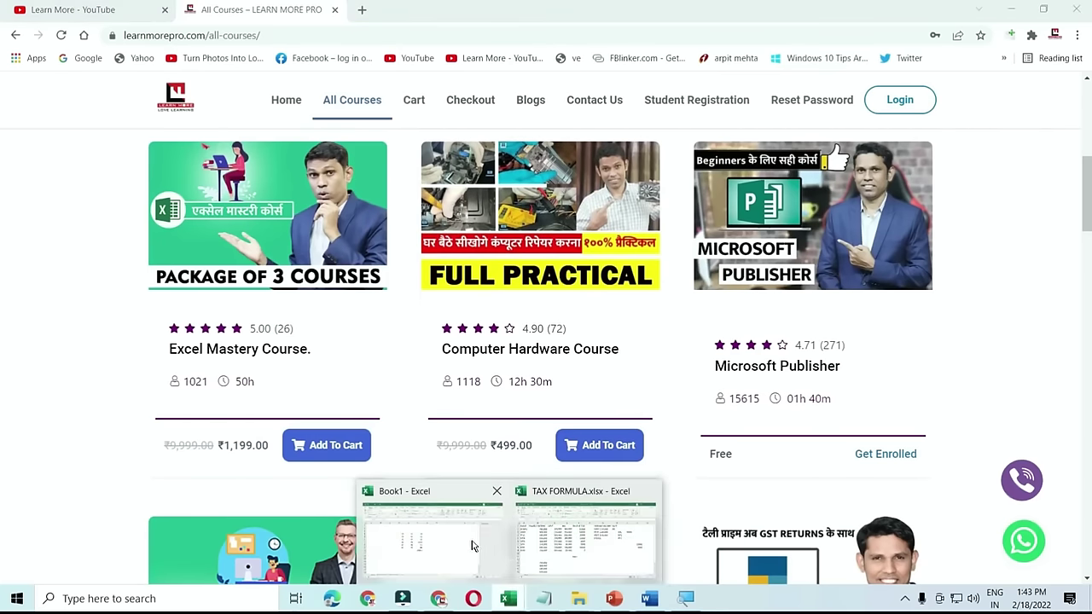
pyautogui.click(534, 549)
pyautogui.scroll(-4, 389, 441)
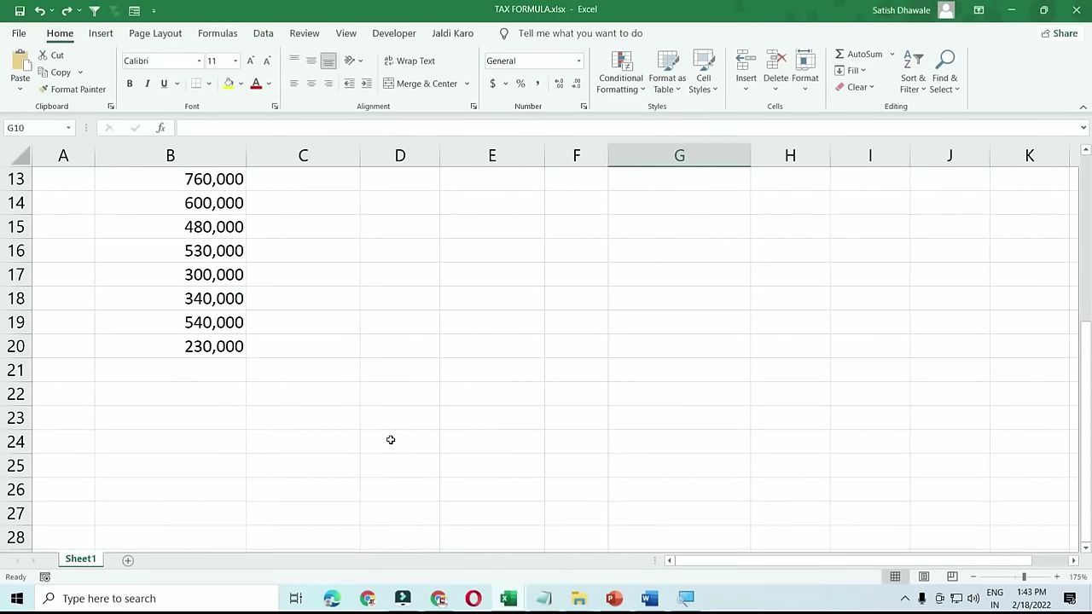
pyautogui.scroll(-3, 390, 439)
pyautogui.scroll(7, 389, 439)
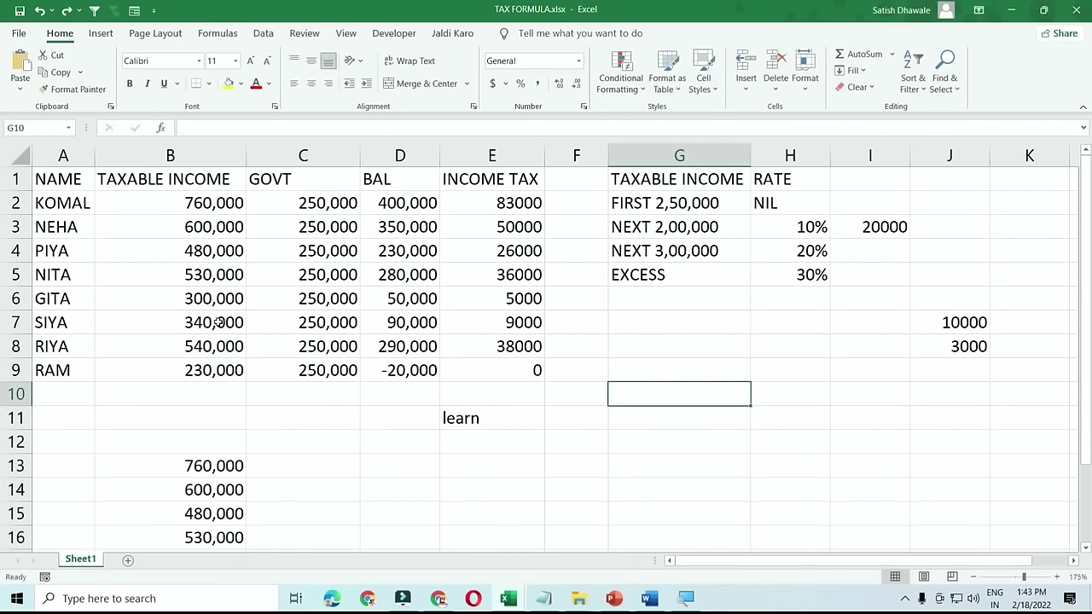
# Starting at B6, step down and up the TAXABLE INCOME column cell by cell
pyautogui.click(213, 290)
pyautogui.press('Down')
pyautogui.press('Down')
pyautogui.press('Down')
pyautogui.press('Down')
pyautogui.press('Down')
pyautogui.press('Down')
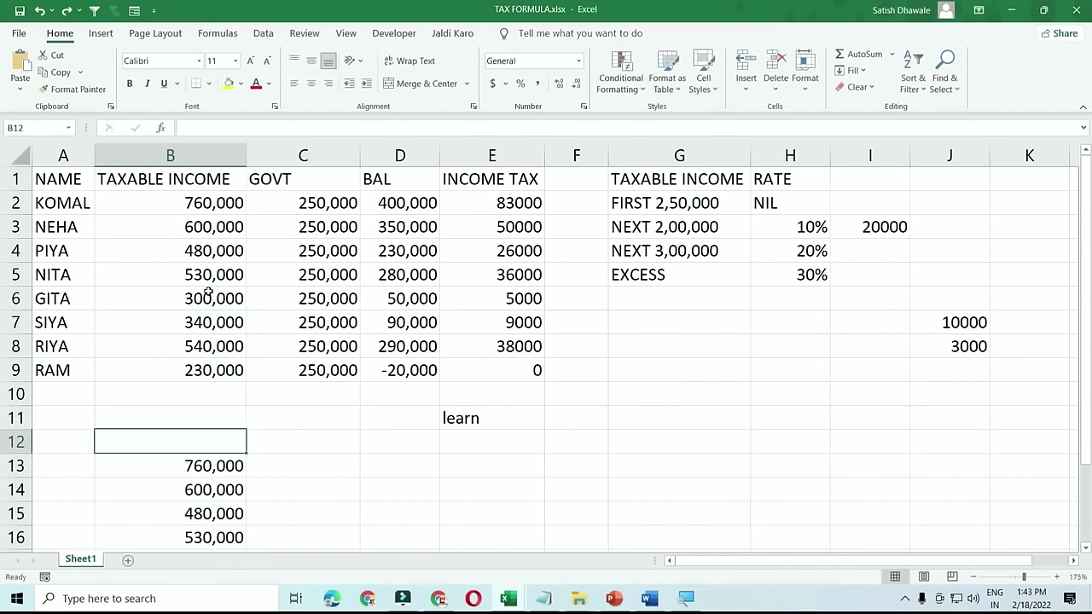
pyautogui.press('Down')
pyautogui.press('Down')
pyautogui.press('Down')
pyautogui.press('Up')
pyautogui.press('Up')
pyautogui.press('Up')
pyautogui.press('Up')
pyautogui.press('Up')
pyautogui.press('Up')
pyautogui.press('Up')
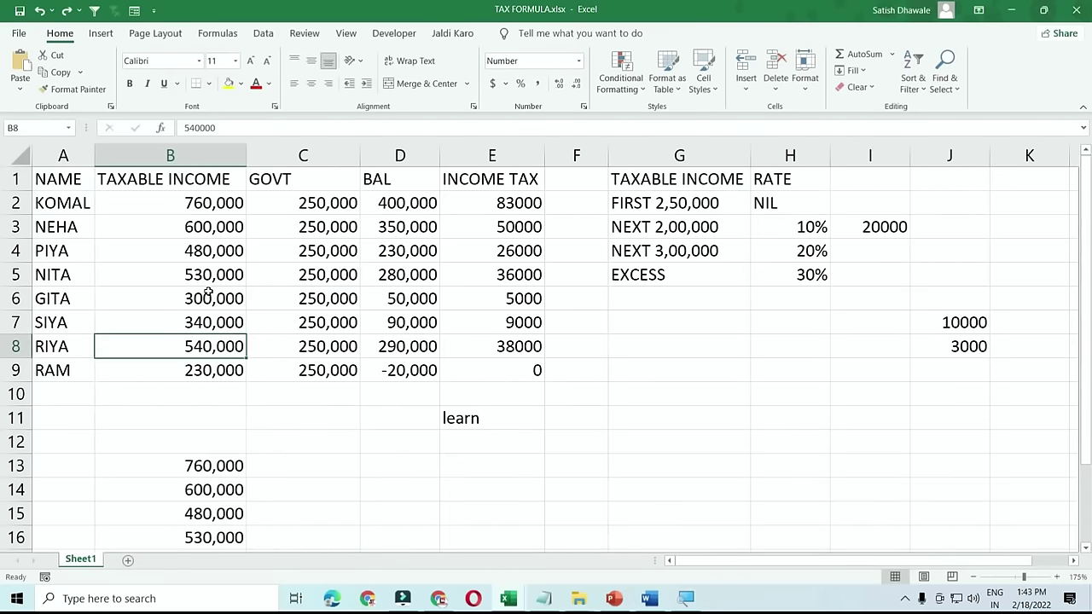
pyautogui.press('Down')
pyautogui.press('Down')
pyautogui.press('Down')
pyautogui.press('Down')
pyautogui.press('Down')
pyautogui.press('Down')
pyautogui.press('Down')
pyautogui.press('Down')
pyautogui.press('Down')
pyautogui.press('Down')
pyautogui.press('Down')
pyautogui.press('Down')
pyautogui.press('Down')
pyautogui.press('Down')
pyautogui.press('Down')
pyautogui.press('Down')
pyautogui.press('Down')
pyautogui.press('Down')
pyautogui.press('Down')
pyautogui.press('Down')
pyautogui.press('Up')
pyautogui.press('Up')
pyautogui.press('Up')
pyautogui.press('Up')
pyautogui.press('Up')
pyautogui.press('Up')
pyautogui.press('Up')
pyautogui.press('Up')
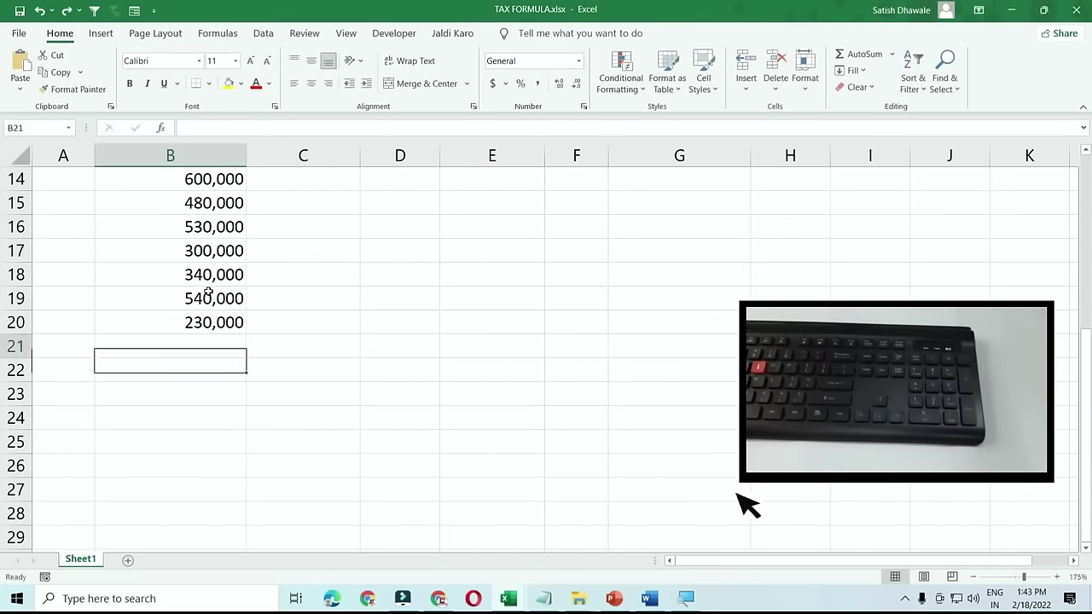
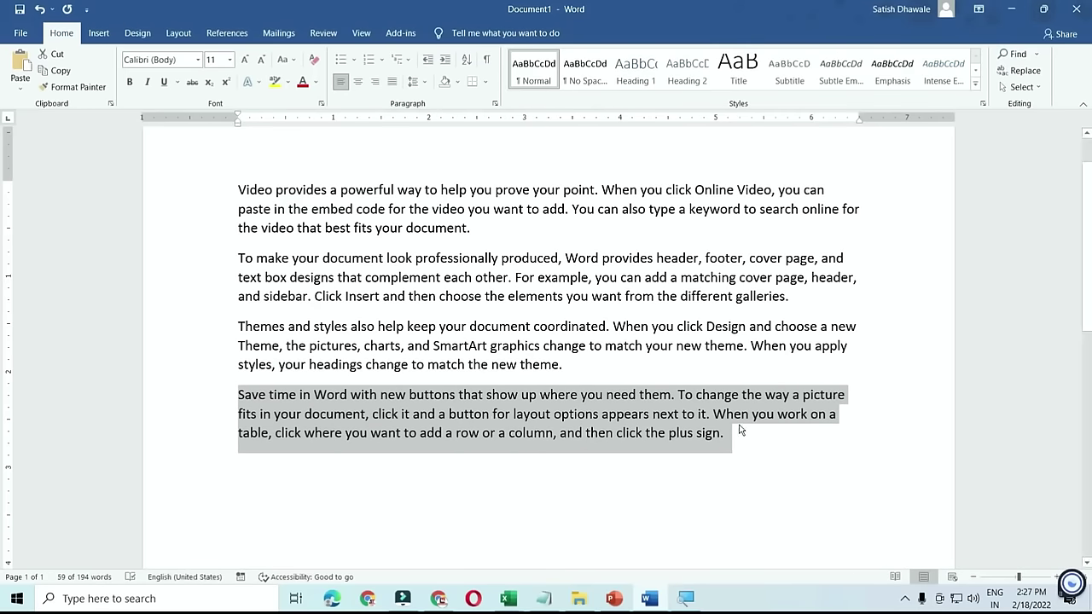
# Add and erase stray characters on a new last line, then select the whole document with Ctrl+A
pyautogui.click(742, 434)
pyautogui.press('Return')
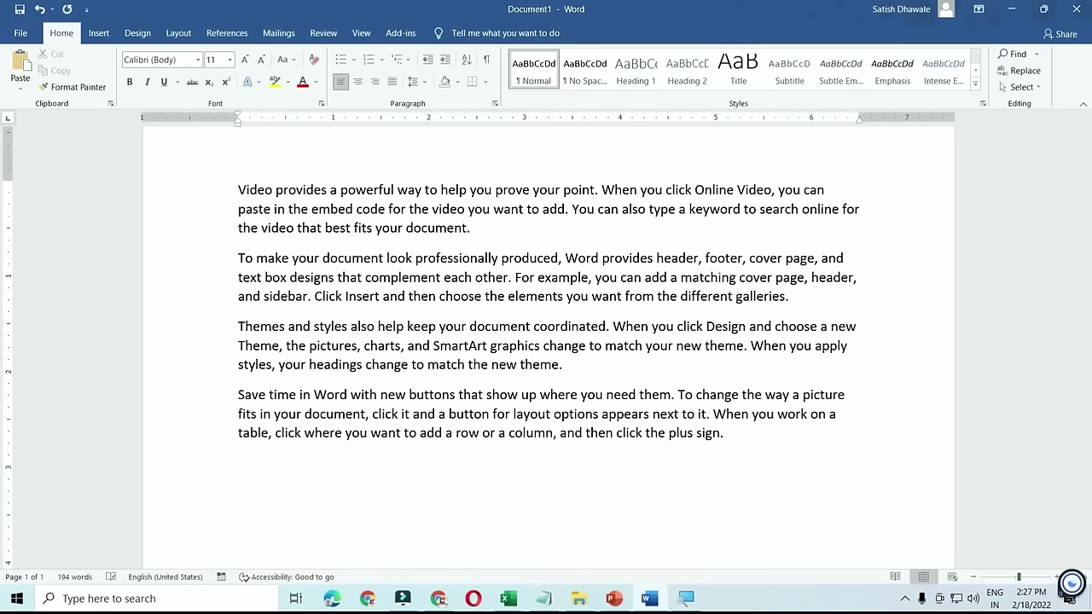
pyautogui.write('>>> <<<<<')
pyautogui.press('BackSpace')
pyautogui.press('BackSpace')
pyautogui.press('BackSpace')
pyautogui.press('BackSpace')
pyautogui.press('BackSpace')
pyautogui.press('BackSpace')
pyautogui.press('BackSpace')
pyautogui.press('BackSpace')
pyautogui.press('BackSpace')
pyautogui.write('???')
pyautogui.press('BackSpace')
pyautogui.press('BackSpace')
pyautogui.press('BackSpace')
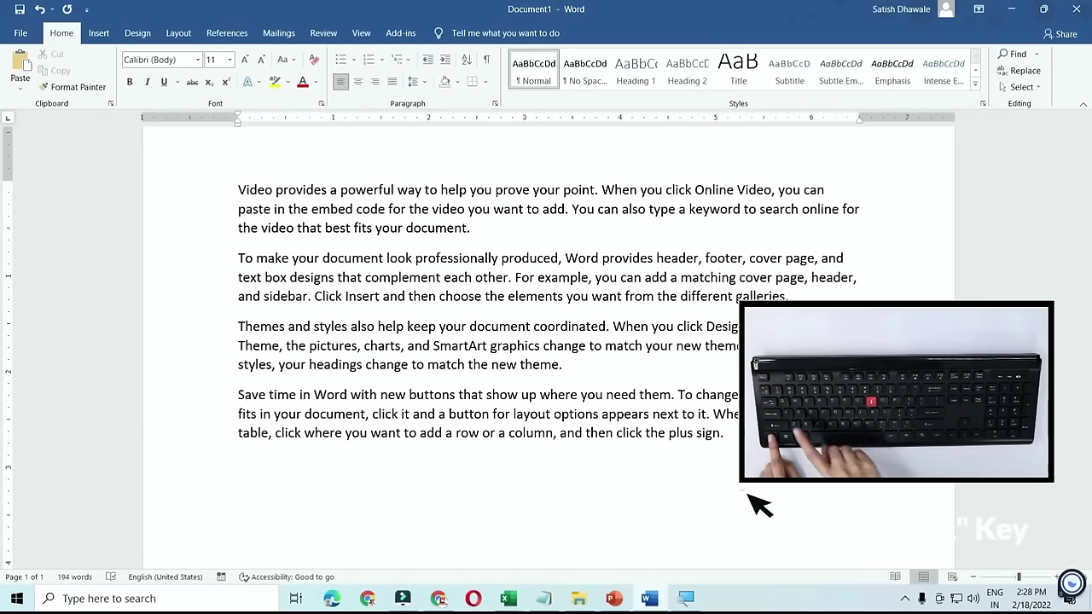
pyautogui.hotkey('ctrl', 'a')
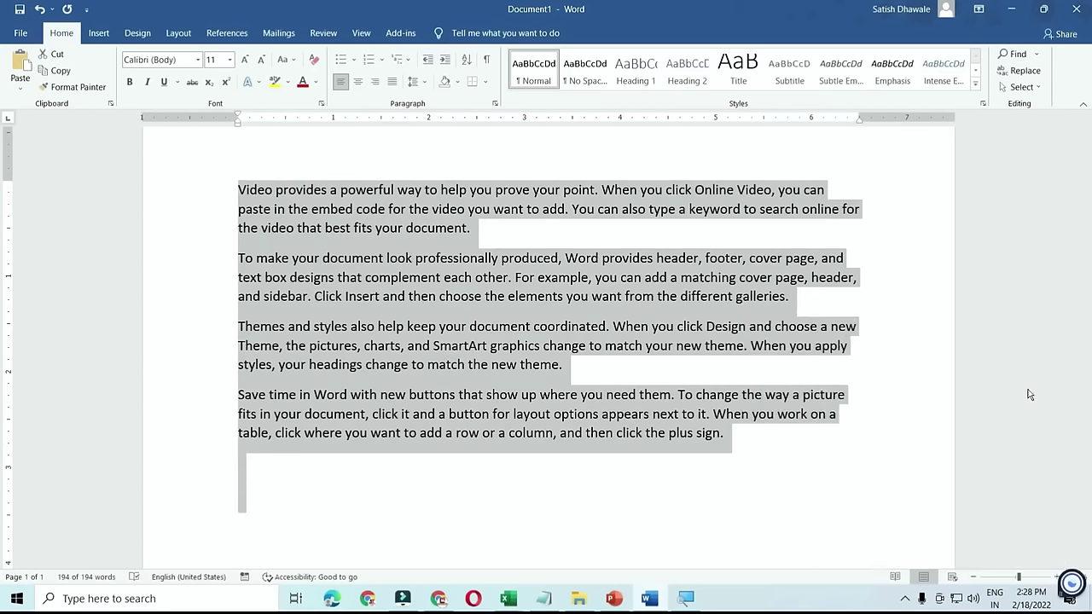
pyautogui.click(635, 474)
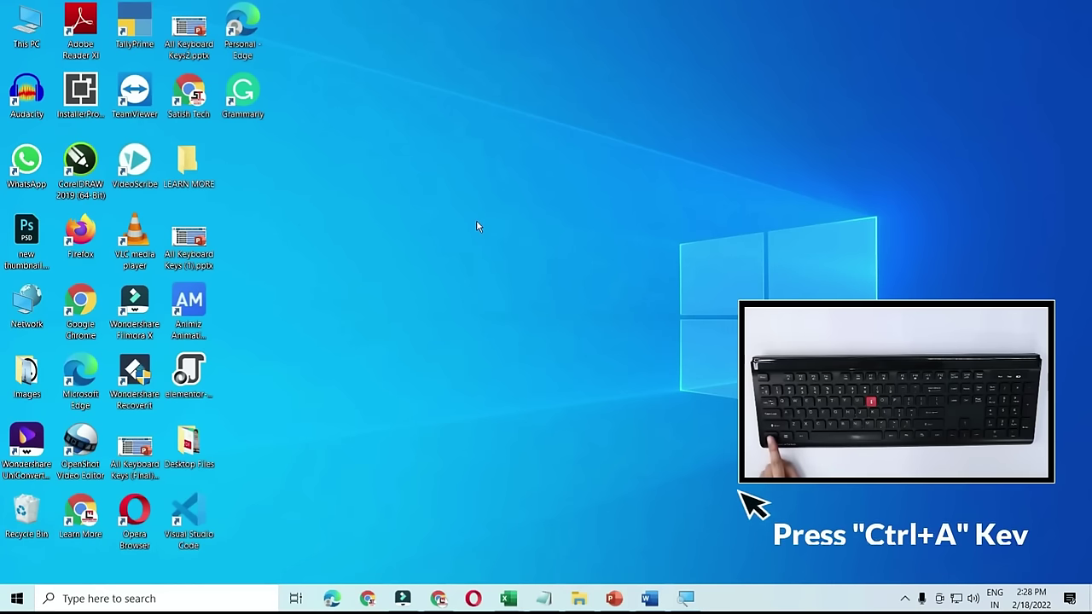
# Select and deselect all desktop icons with Ctrl+A, then bring up the Book1 Excel workbook
pyautogui.hotkey('ctrl', 'a')
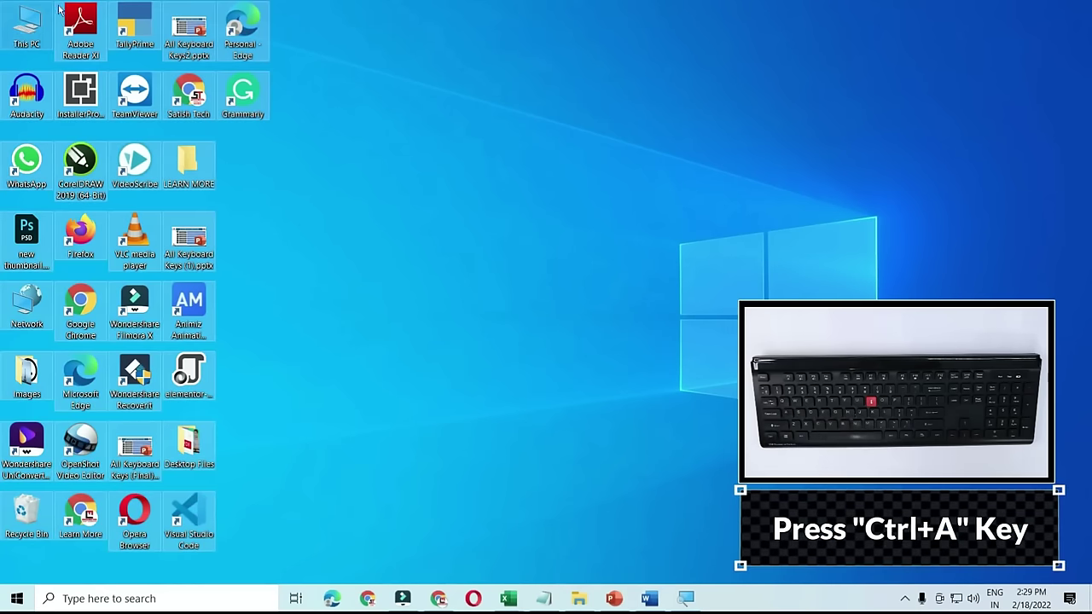
pyautogui.click(329, 285)
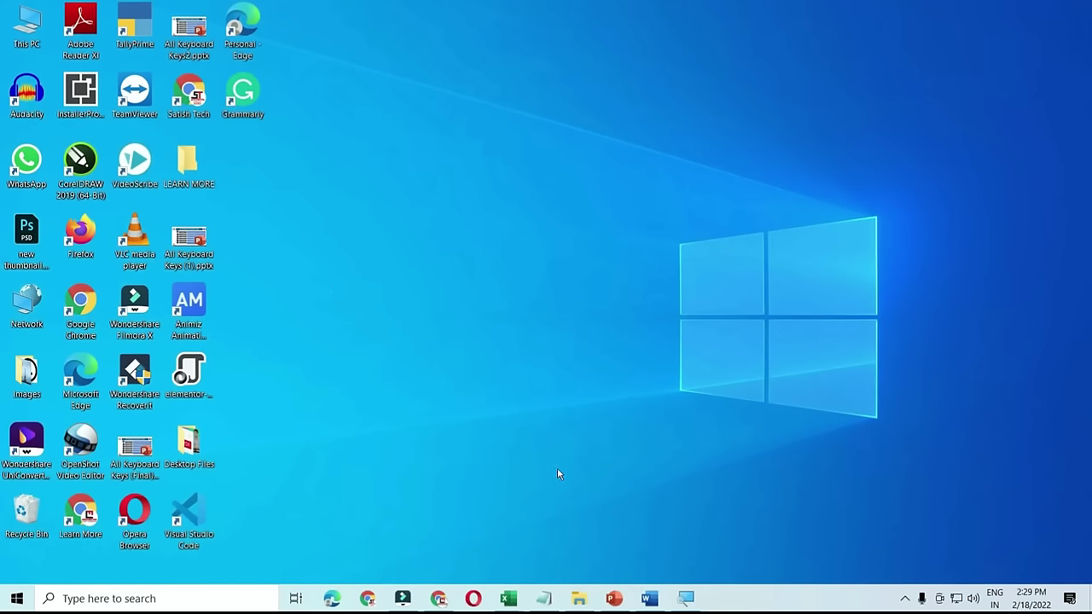
pyautogui.moveTo(508, 597)
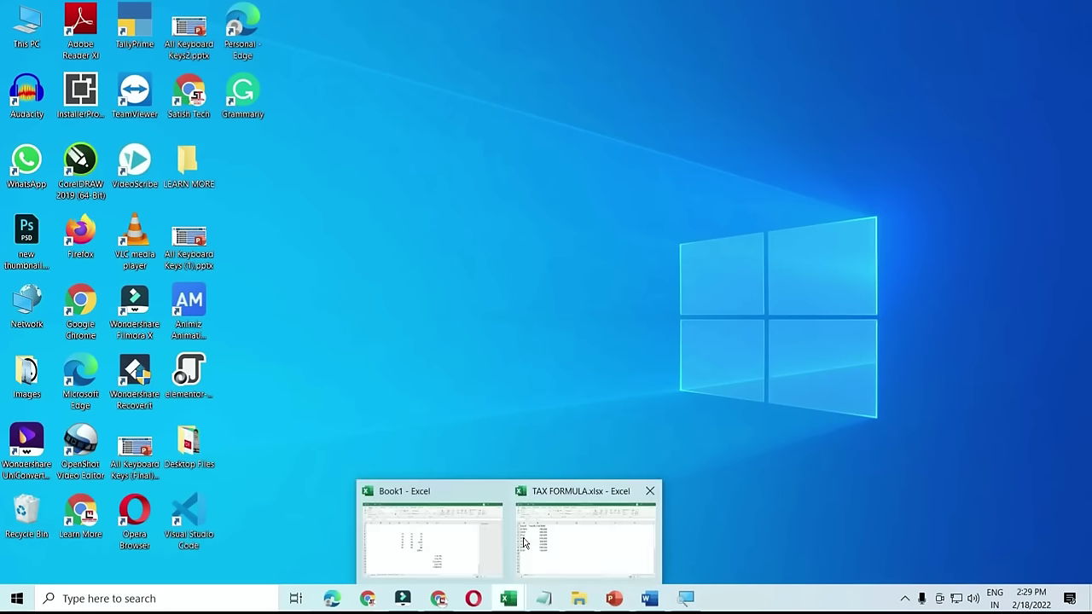
pyautogui.click(477, 533)
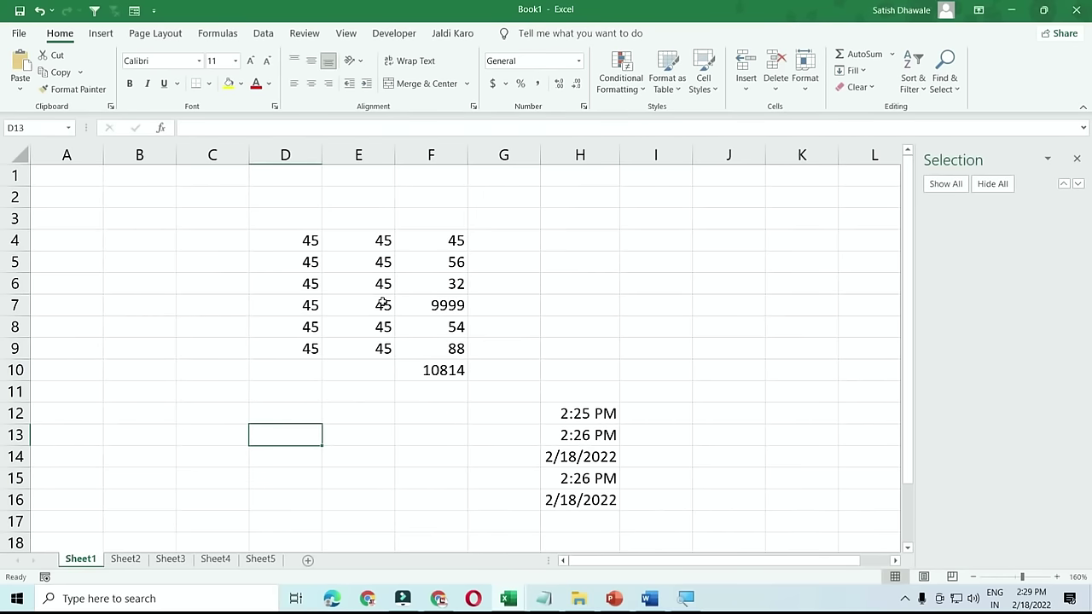
# Make the numbers in D4:F10 bold, then switch back to Word
pyautogui.moveTo(327, 247); pyautogui.dragTo(437, 372)
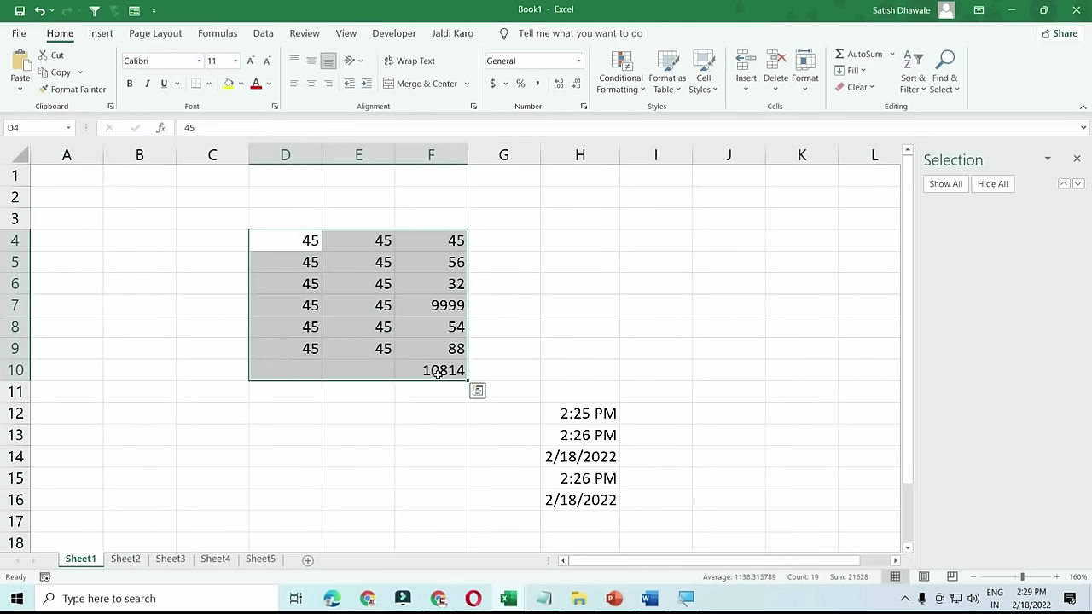
pyautogui.hotkey('ctrl', 'b')
pyautogui.click(644, 425)
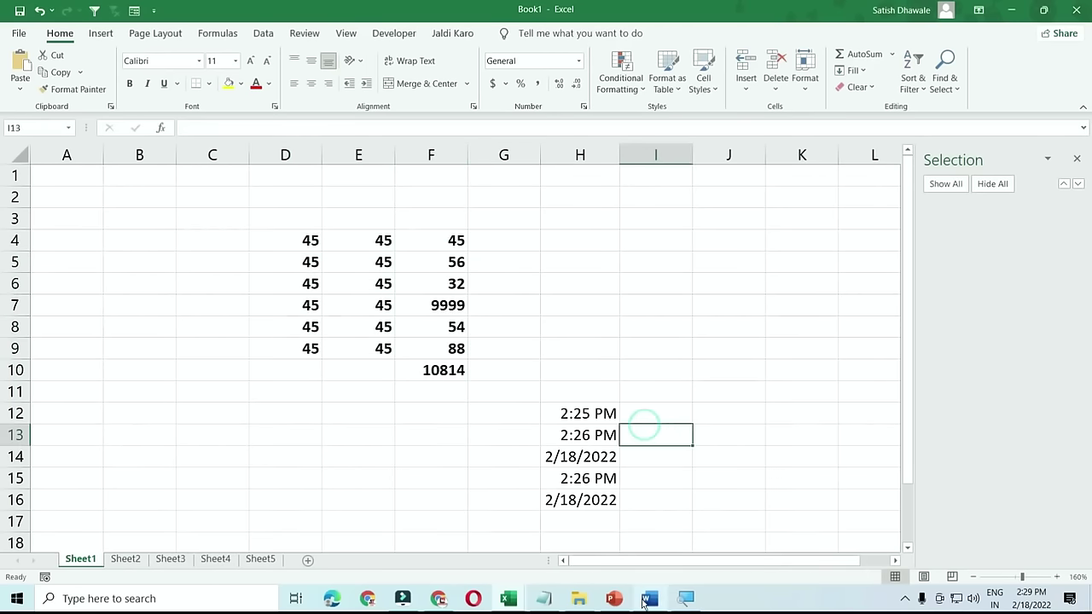
pyautogui.hotkey('alt', 'Tab')
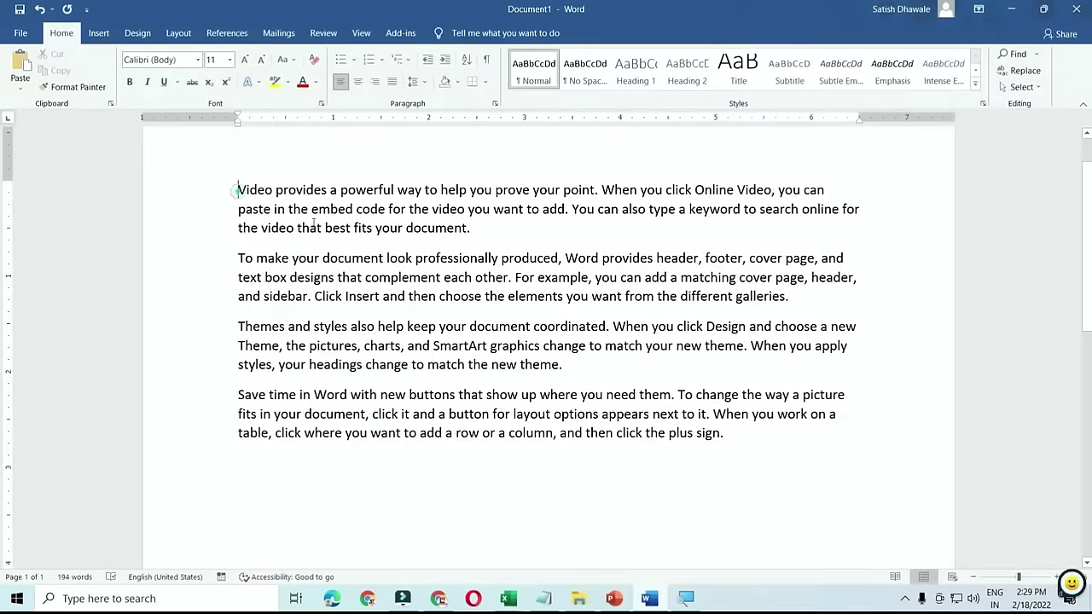
# Bold the entire document with Ctrl+B, then remove the bold from all text again
pyautogui.hotkey('ctrl', 'a')
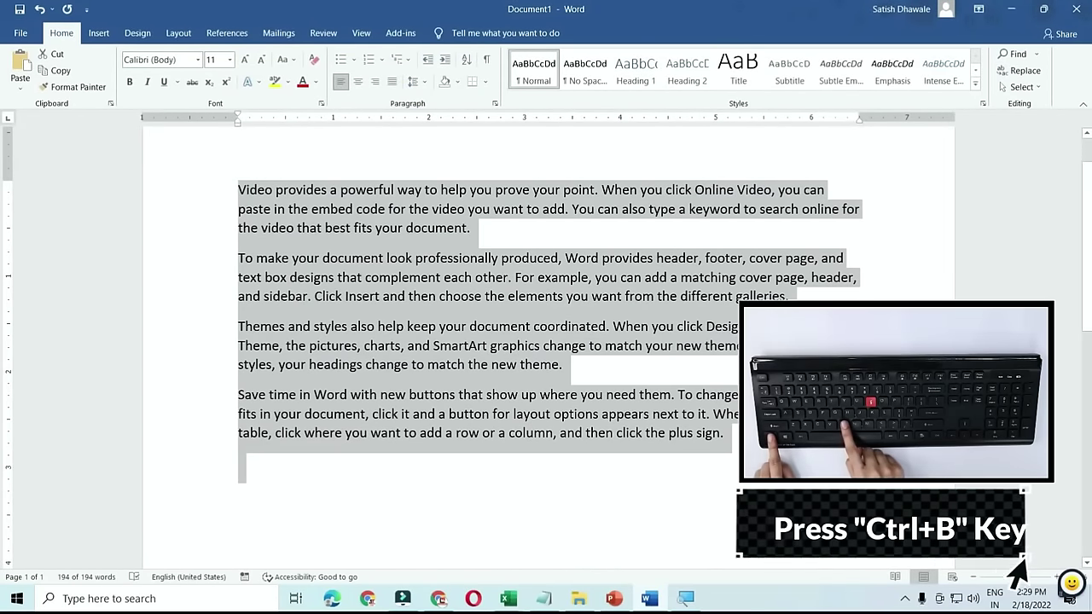
pyautogui.hotkey('ctrl', 'b')
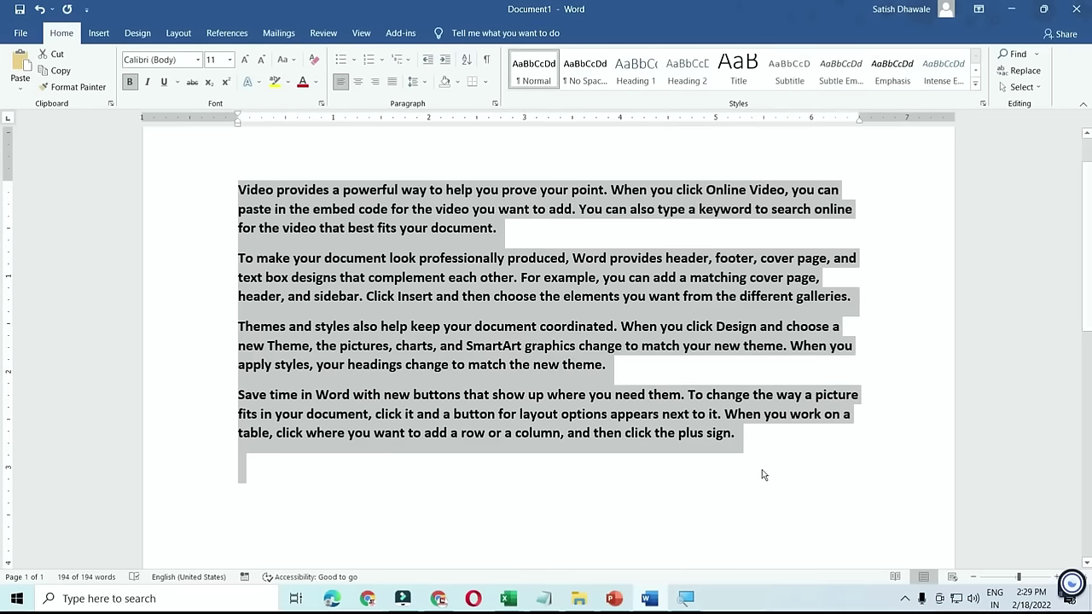
pyautogui.click(759, 469)
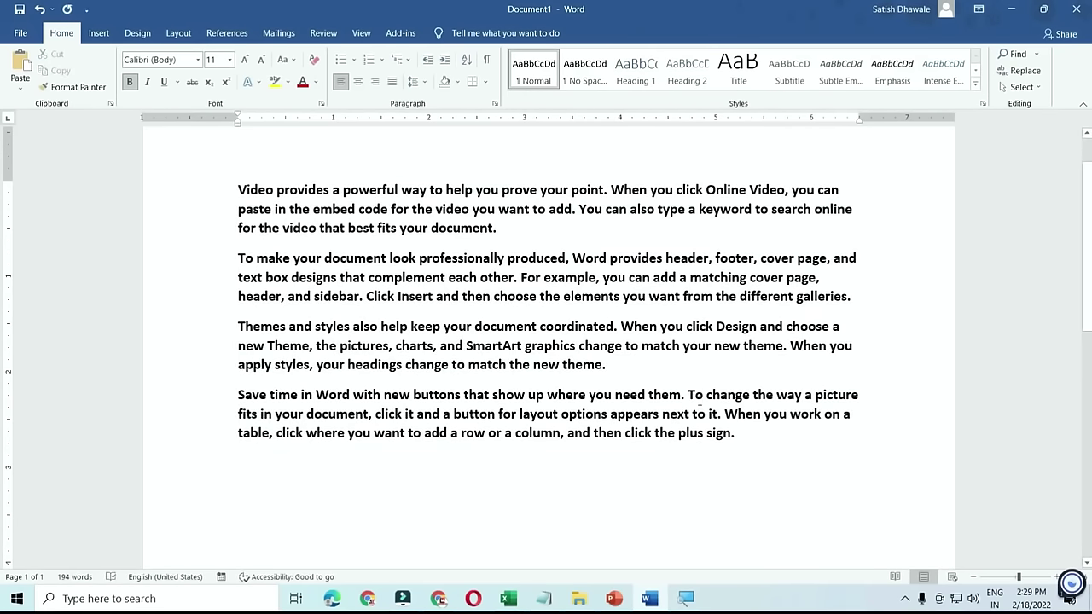
pyautogui.hotkey('ctrl', 'a')
pyautogui.hotkey('ctrl', 'b')
# Make only the word 'professionally' bold
pyautogui.click(488, 259)
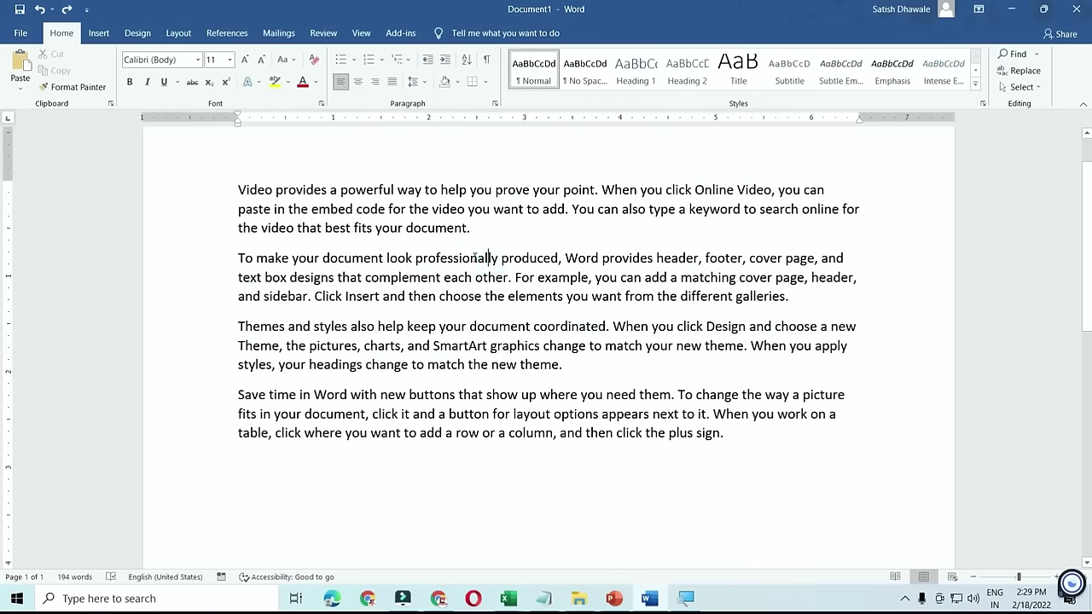
pyautogui.doubleClick(464, 257)
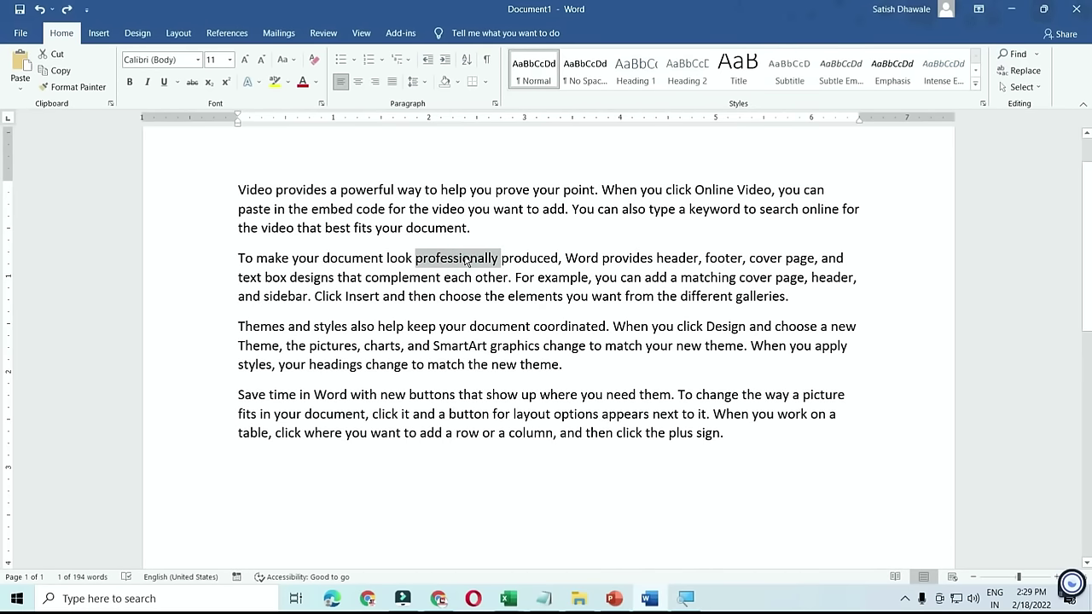
pyautogui.hotkey('ctrl', 'b')
pyautogui.click(491, 329)
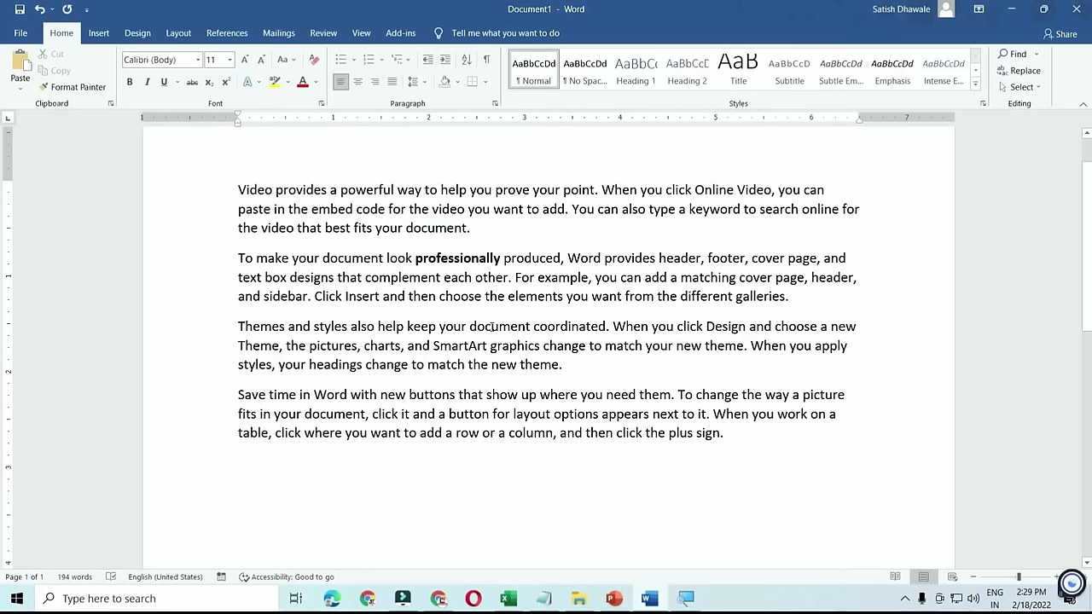
# Select the last paragraph of the document
pyautogui.doubleClick(491, 327)
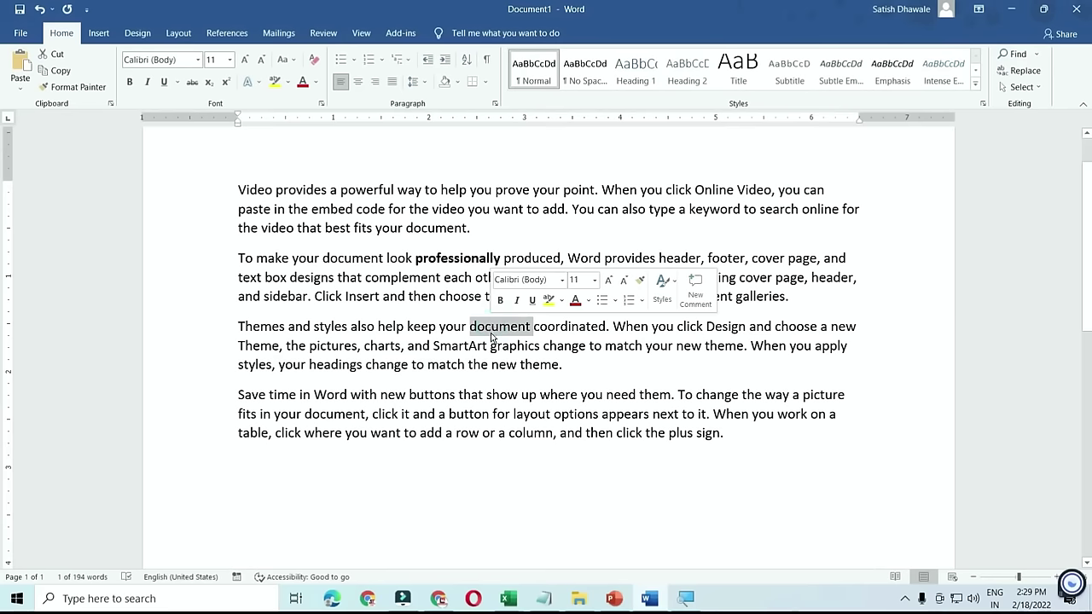
pyautogui.click(494, 369)
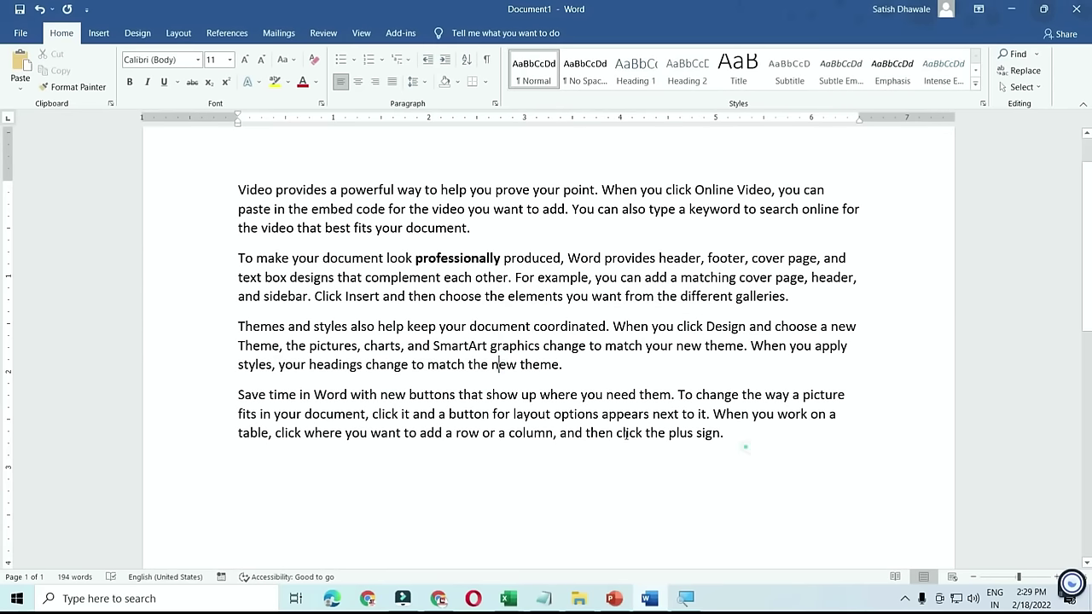
pyautogui.moveTo(739, 441); pyautogui.dragTo(239, 395)
pyautogui.hotkey('ctrl', 'c')
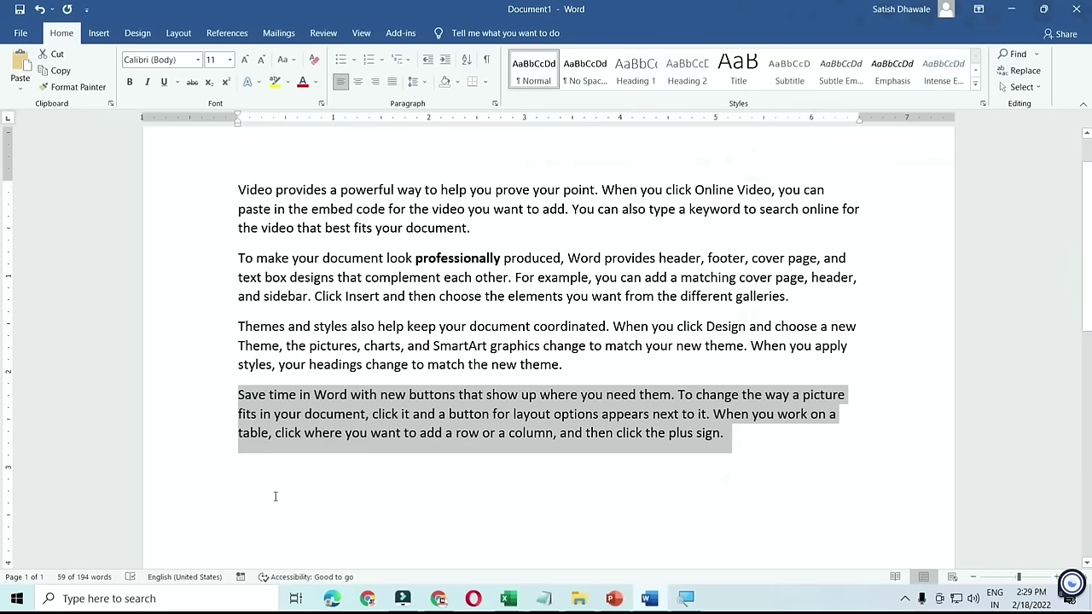
# Paste the copied paragraph onto the empty final line and show the Clipboard history pane
pyautogui.click(275, 496)
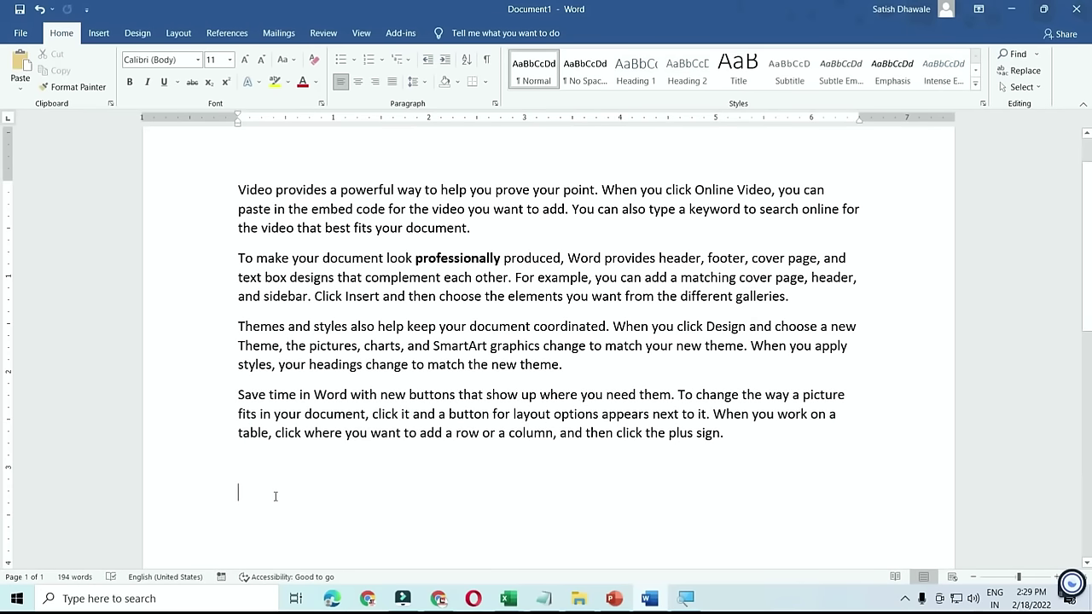
pyautogui.hotkey('ctrl', 'v')
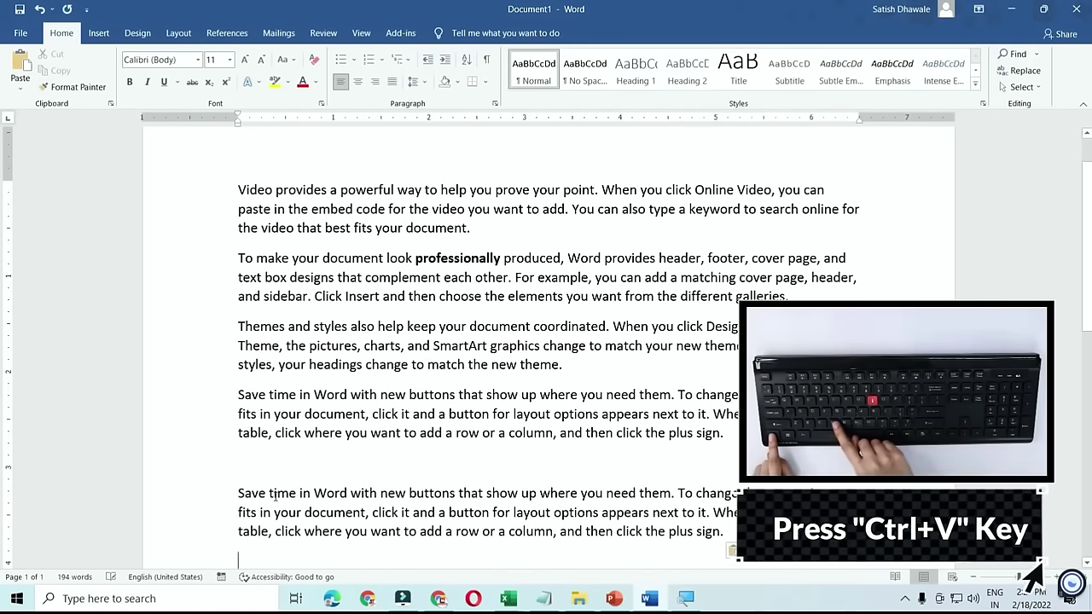
pyautogui.scroll(-1, 275, 498)
pyautogui.scroll(-2, 275, 496)
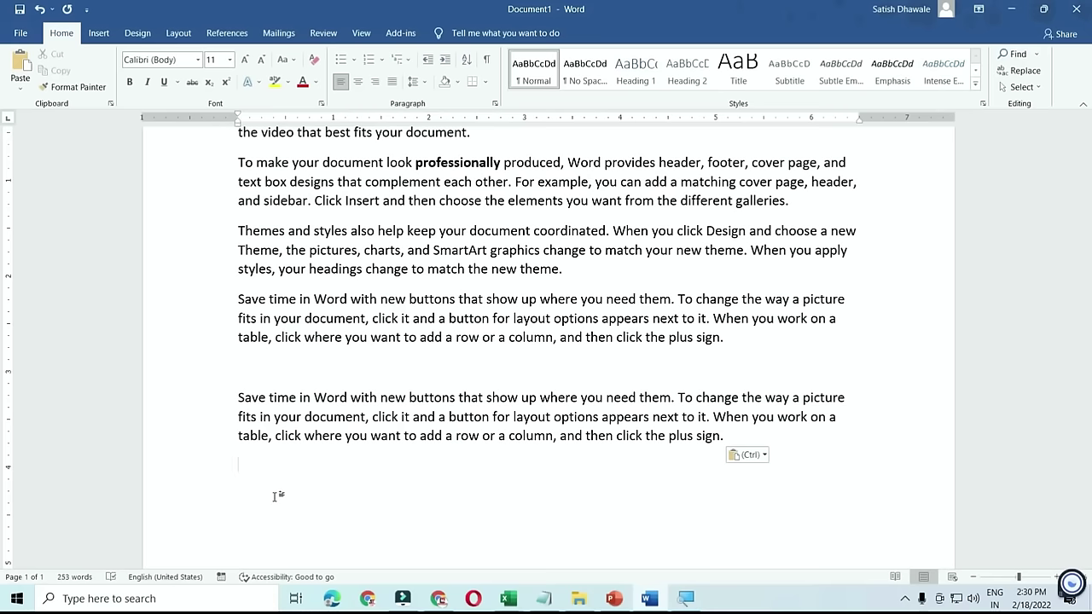
pyautogui.click(110, 103)
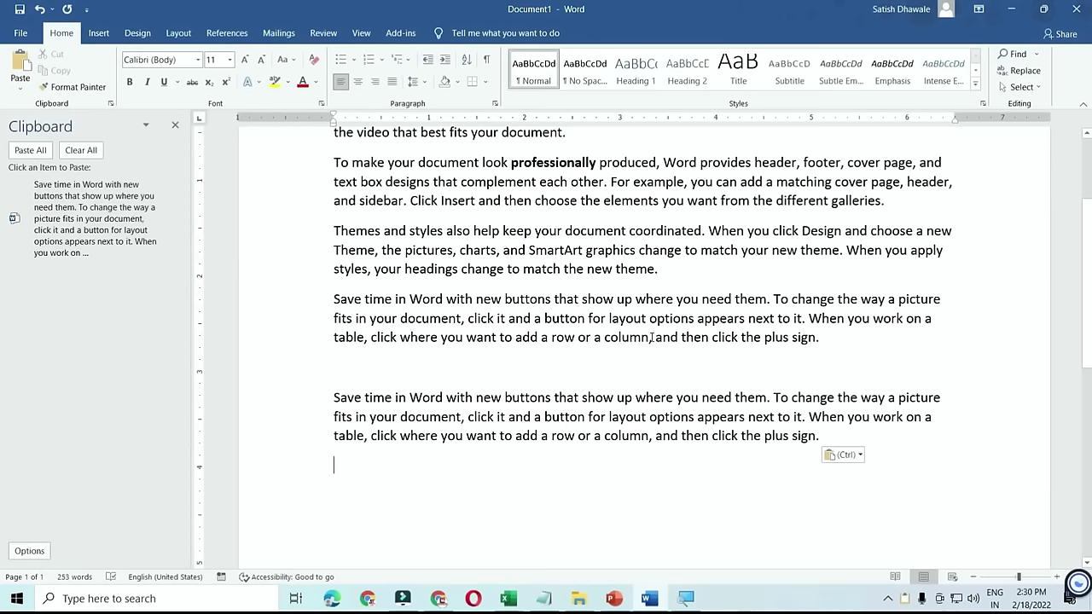
# Copy the phrases 'want to add a row or a column' and 'your headings change to match'
pyautogui.moveTo(650, 339); pyautogui.dragTo(468, 338)
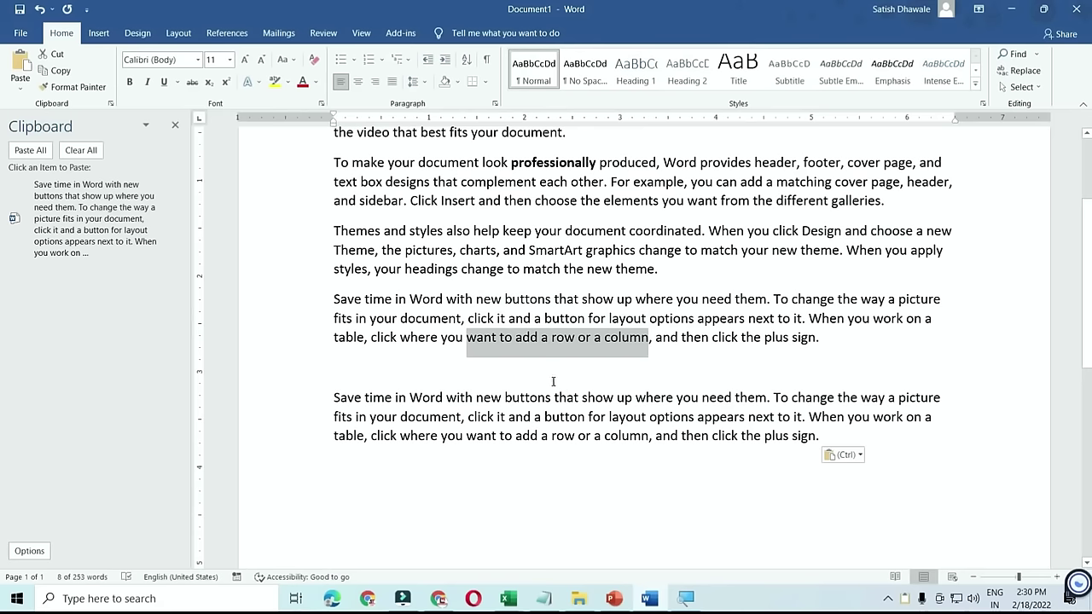
pyautogui.hotkey('ctrl', 'c')
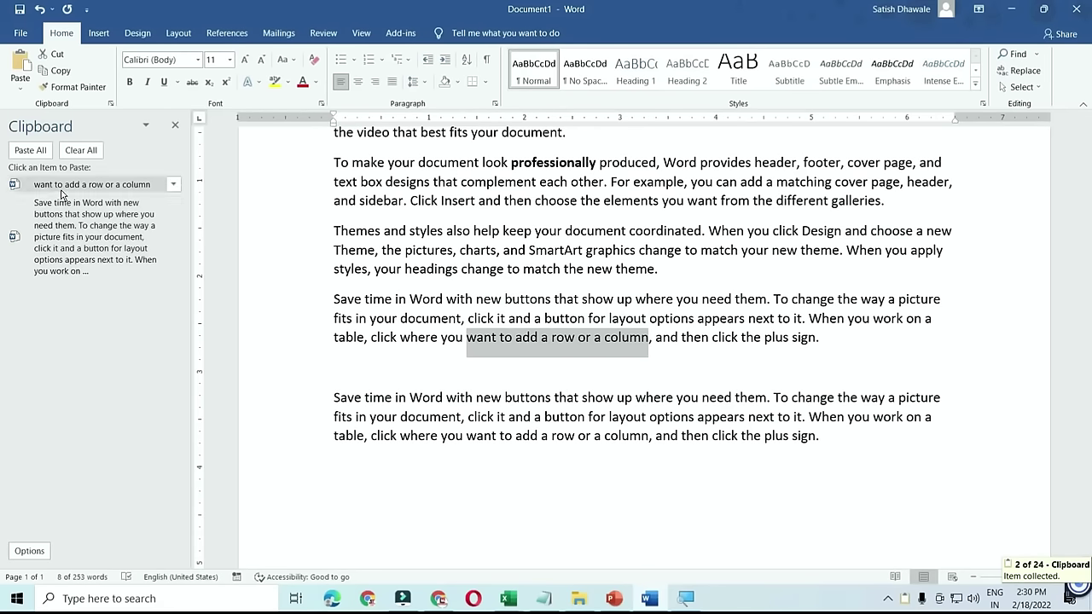
pyautogui.moveTo(563, 271); pyautogui.dragTo(360, 272)
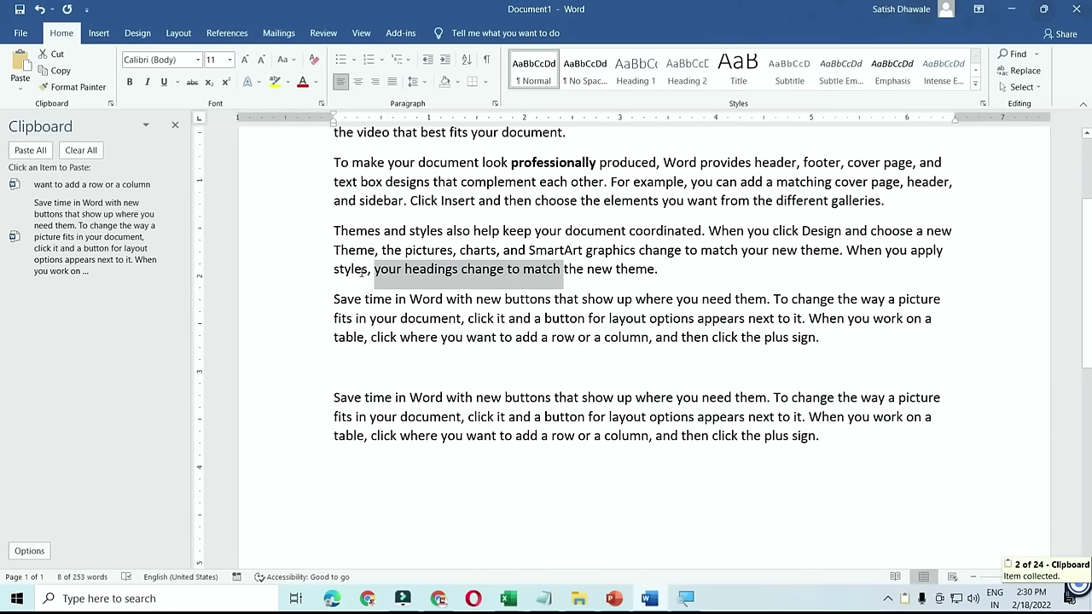
pyautogui.hotkey('ctrl', 'c')
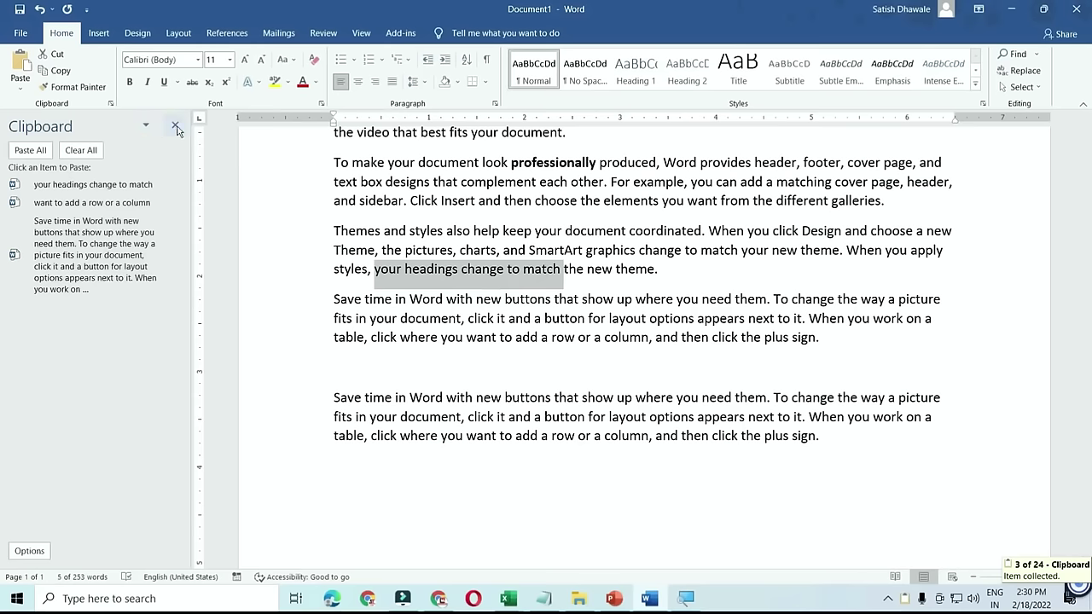
# Close the Clipboard pane, jump to the document end, and open the Font dialog with Ctrl+D
pyautogui.click(176, 126)
pyautogui.click(391, 250)
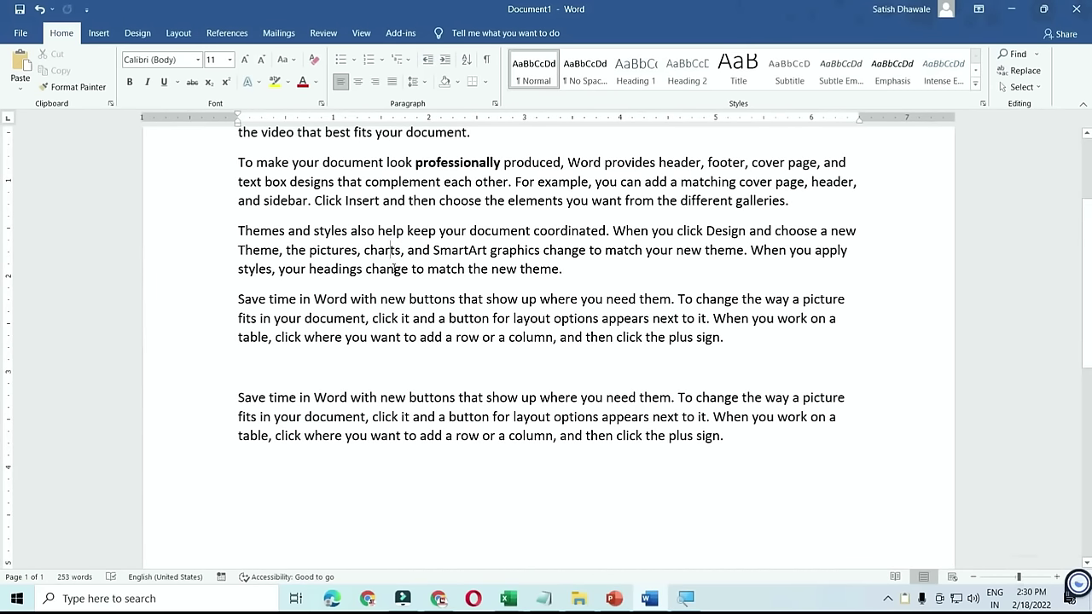
pyautogui.scroll(-3, 409, 282)
pyautogui.hotkey('ctrl', 'End')
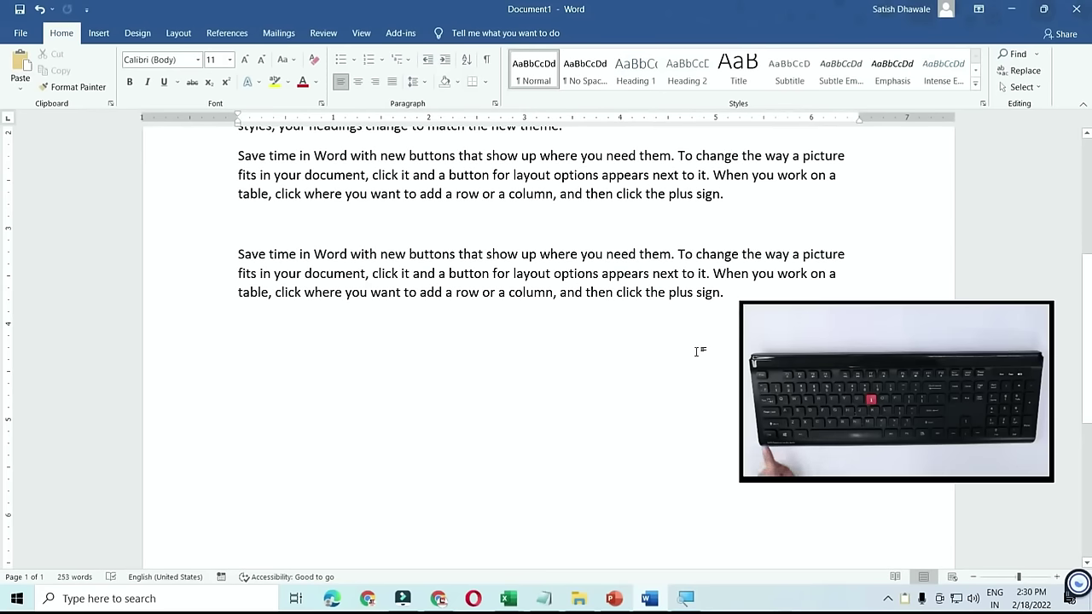
pyautogui.hotkey('ctrl', 'd')
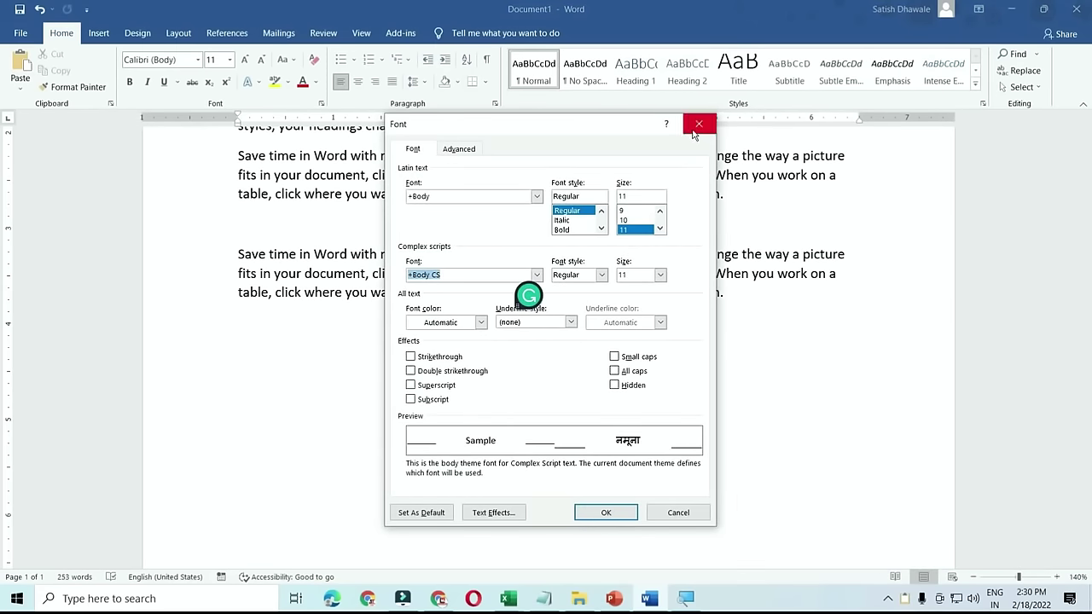
# Close the Font dialog and draw a blue rectangle below the second paragraph
pyautogui.click(699, 124)
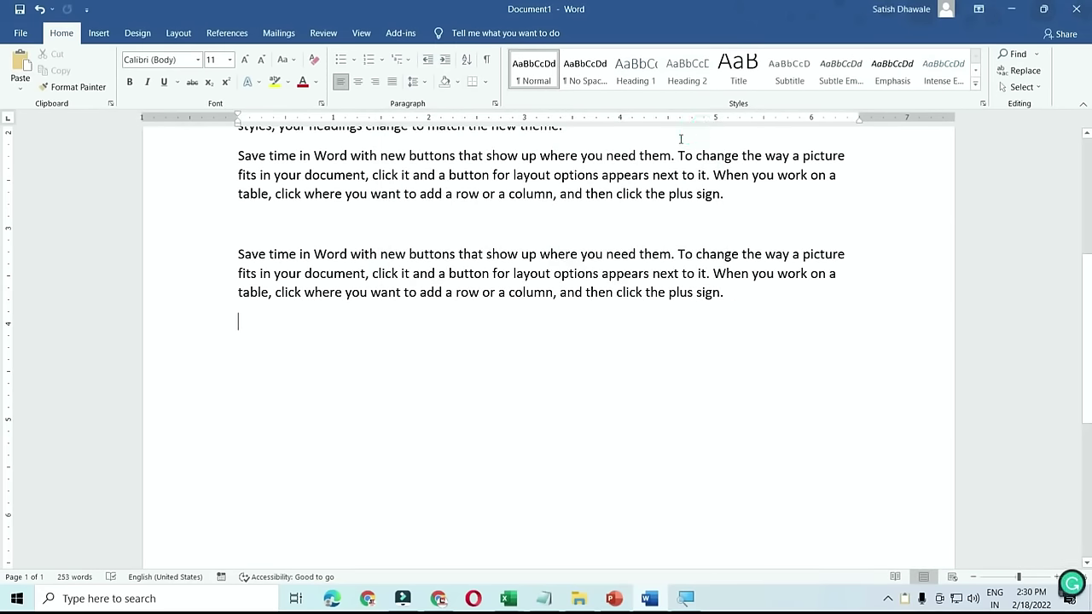
pyautogui.click(98, 36)
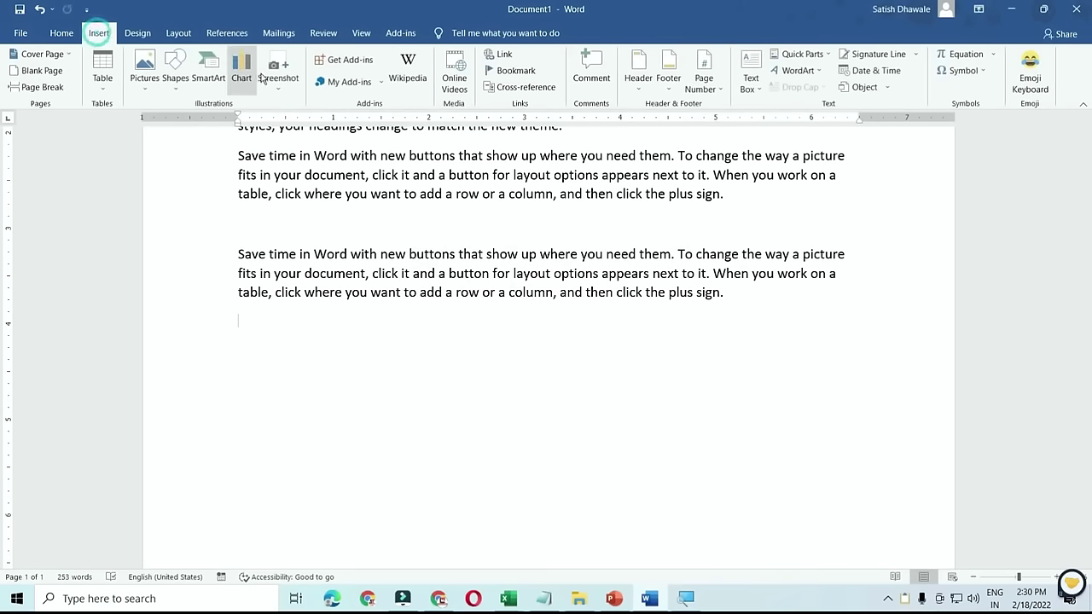
pyautogui.click(182, 91)
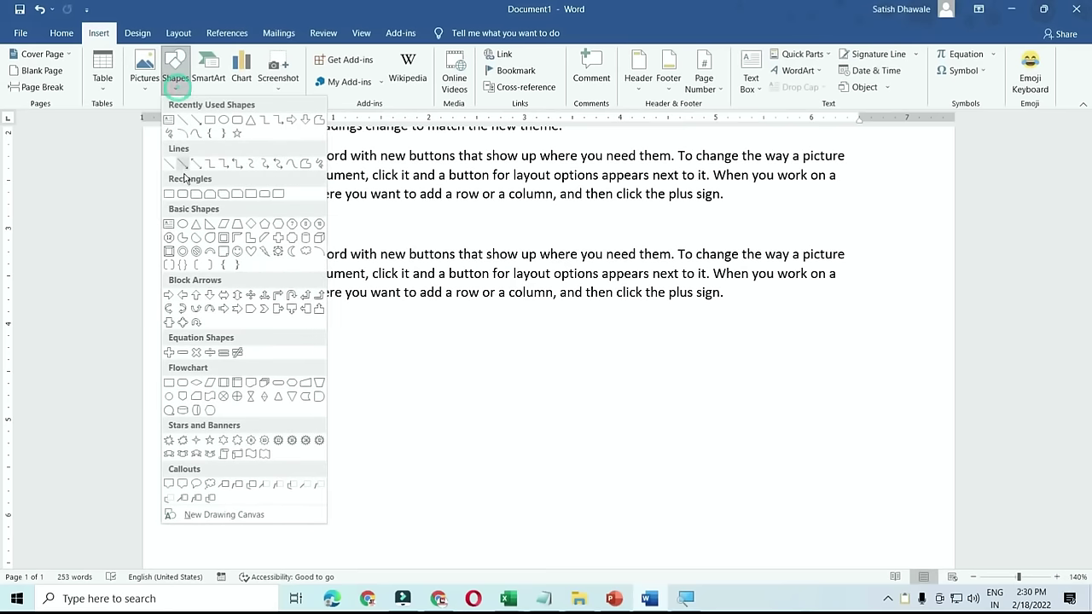
pyautogui.click(171, 195)
pyautogui.moveTo(257, 341); pyautogui.dragTo(422, 462)
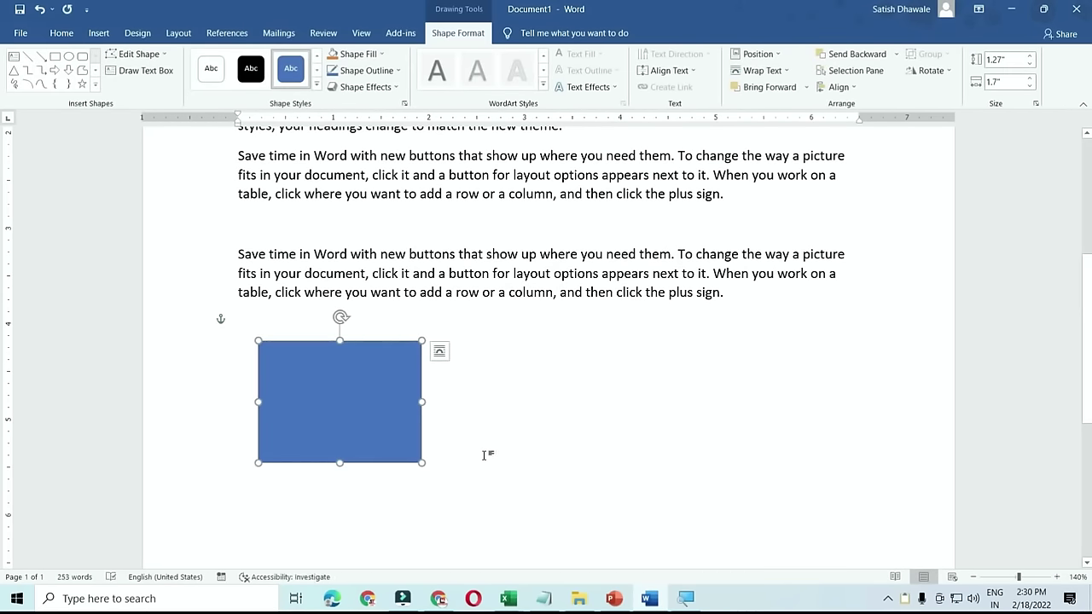
# Ctrl+drag two copies of the rectangle to the right
pyautogui.click(476, 444)
pyautogui.click(365, 428)
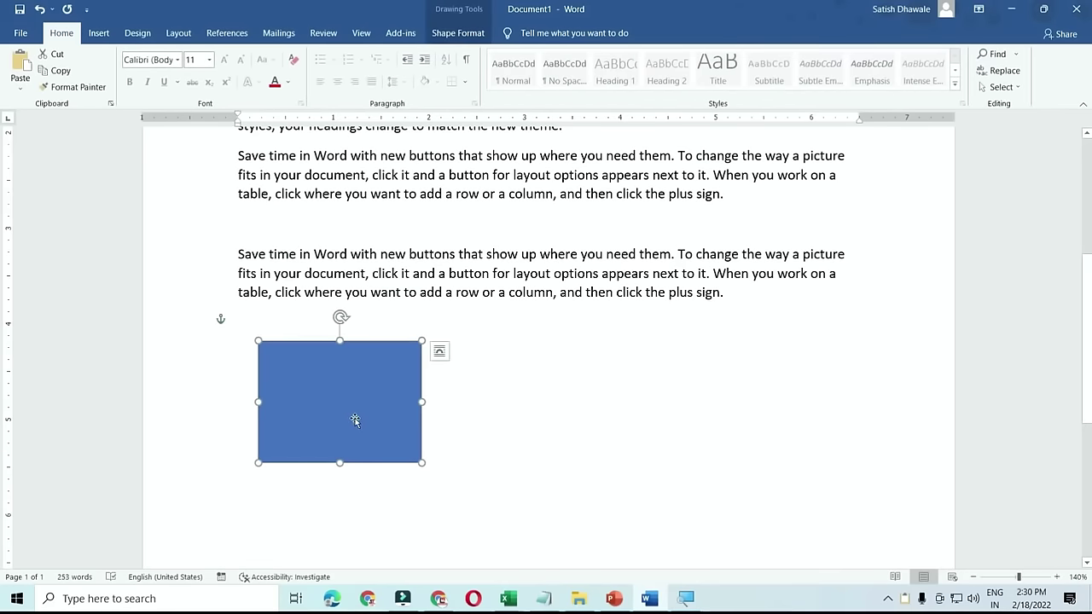
pyautogui.moveTo(355, 419); pyautogui.dragTo(646, 417)
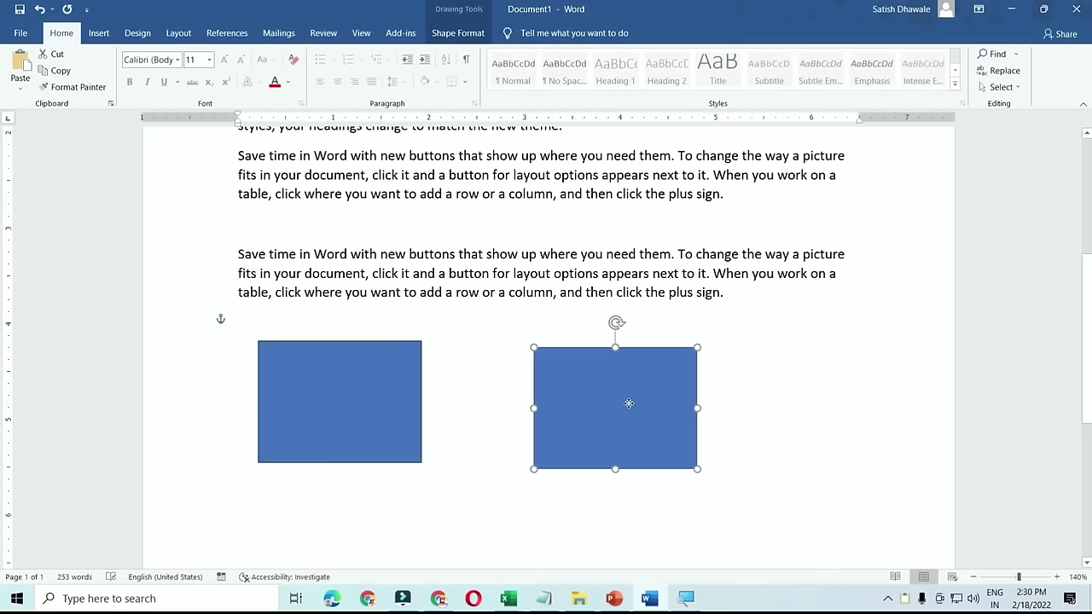
pyautogui.moveTo(622, 463); pyautogui.dragTo(797, 396)
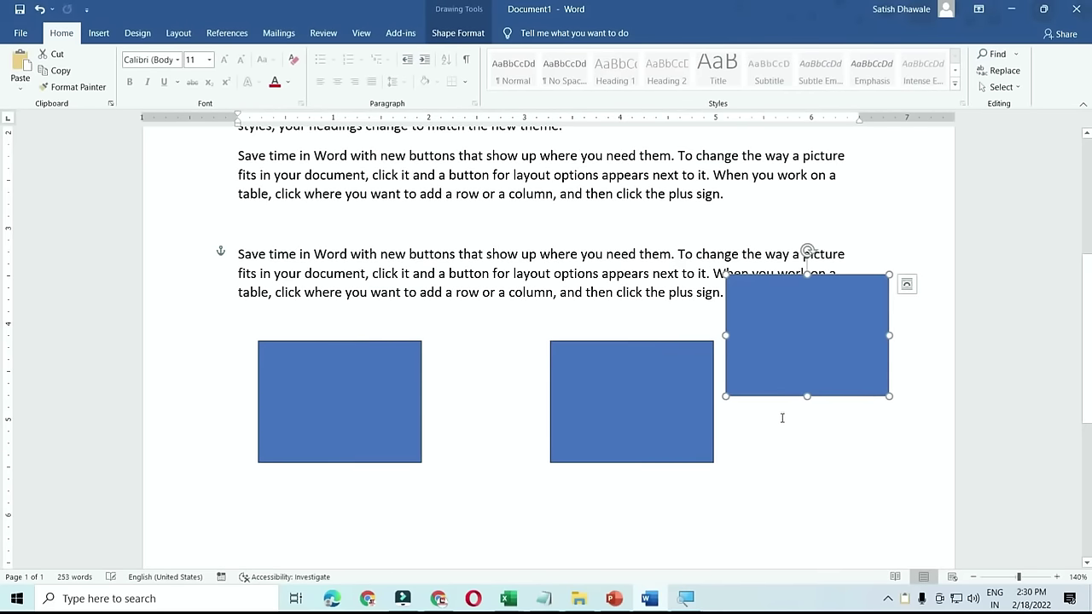
# Delete all three rectangles
pyautogui.click(906, 284)
pyautogui.click(664, 406)
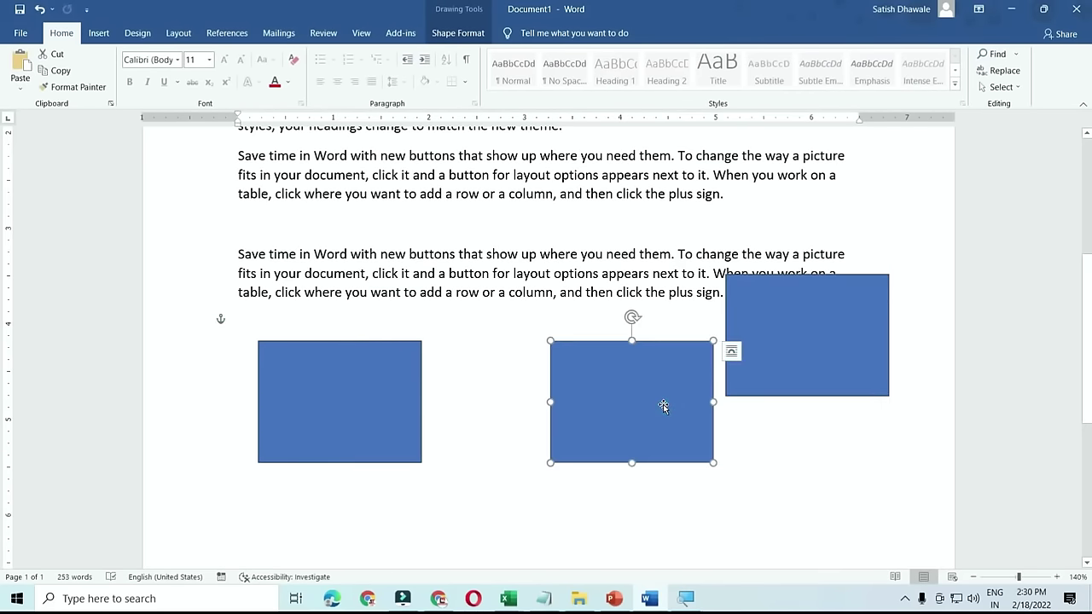
pyautogui.press('Delete')
pyautogui.click(760, 378)
pyautogui.press('Delete')
pyautogui.click(378, 393)
pyautogui.press('Delete')
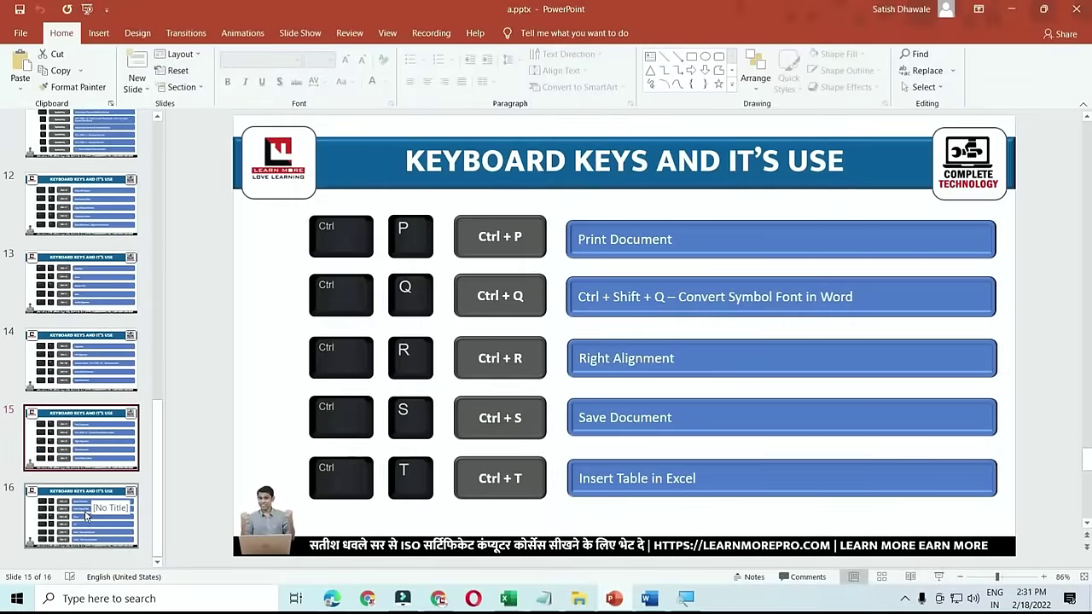
# Duplicate slide 16 twice to create slides 17 and 18, then minimize PowerPoint
pyautogui.click(93, 522)
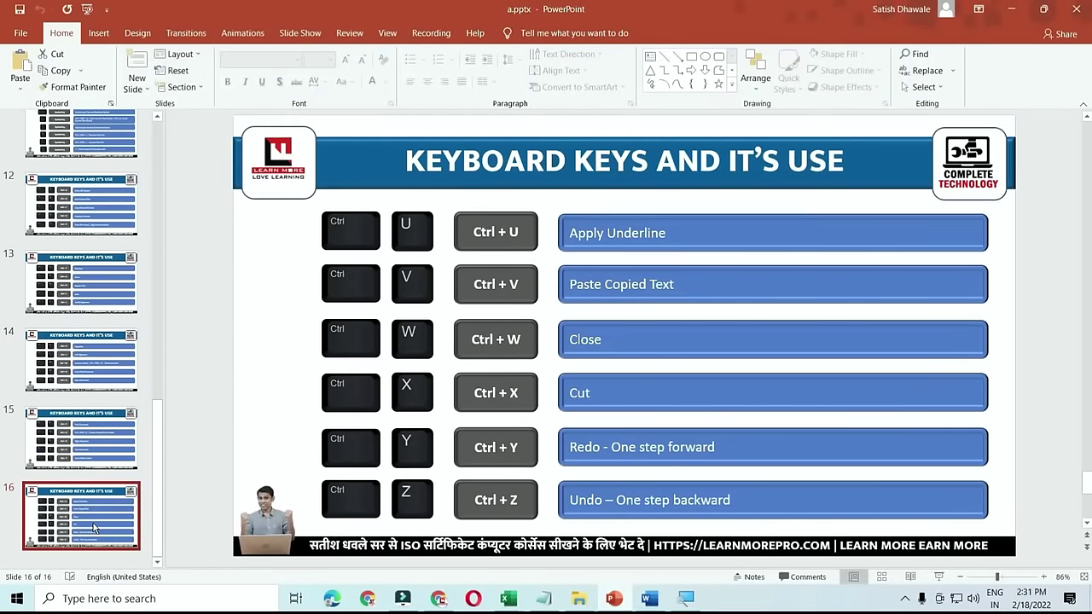
pyautogui.hotkey('ctrl', 'd')
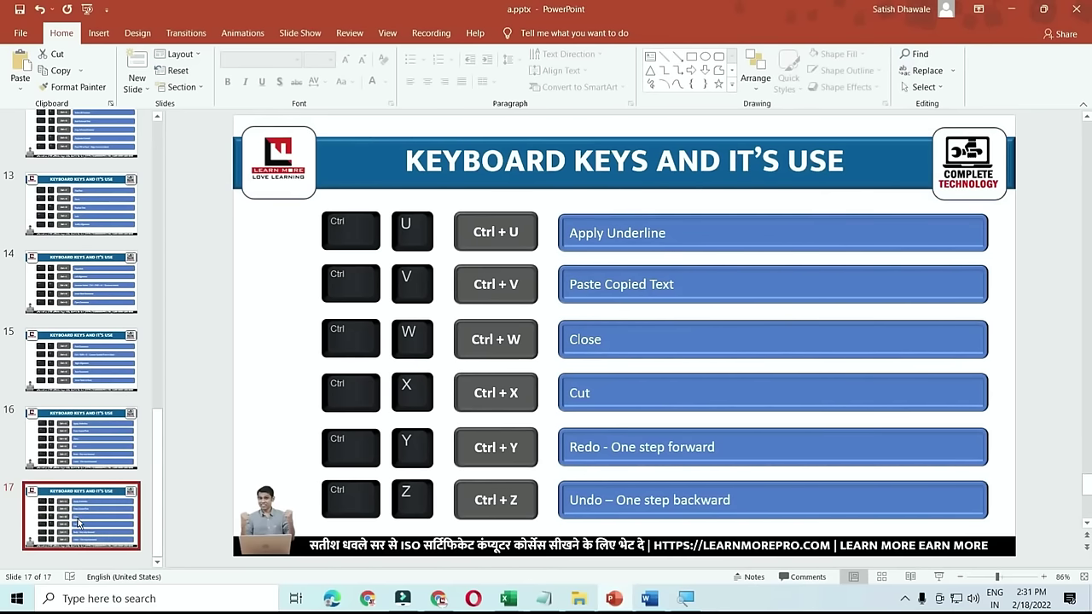
pyautogui.hotkey('ctrl', 'd')
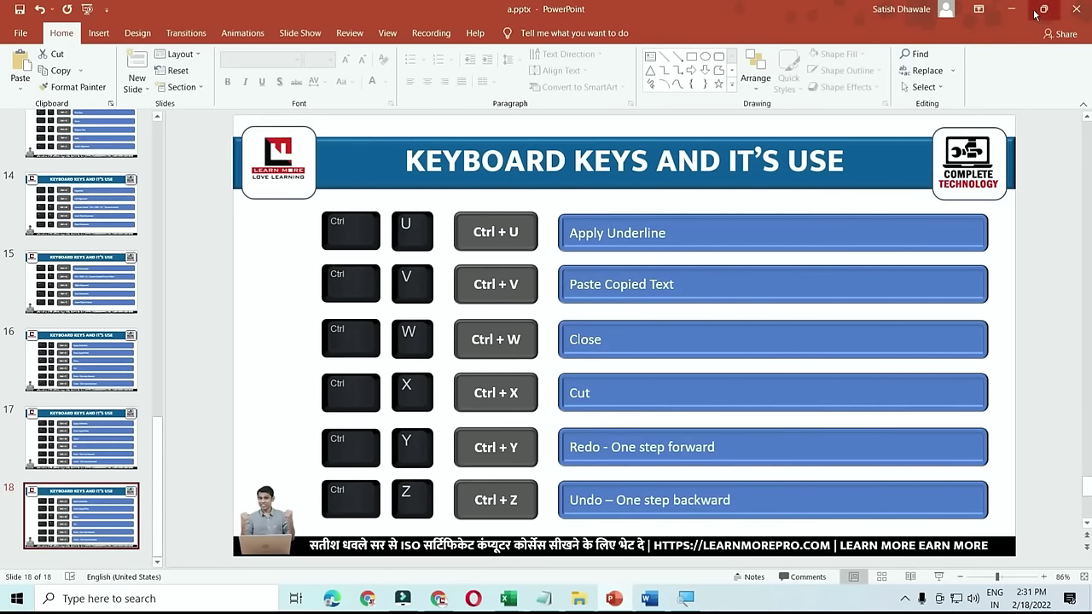
pyautogui.click(1011, 10)
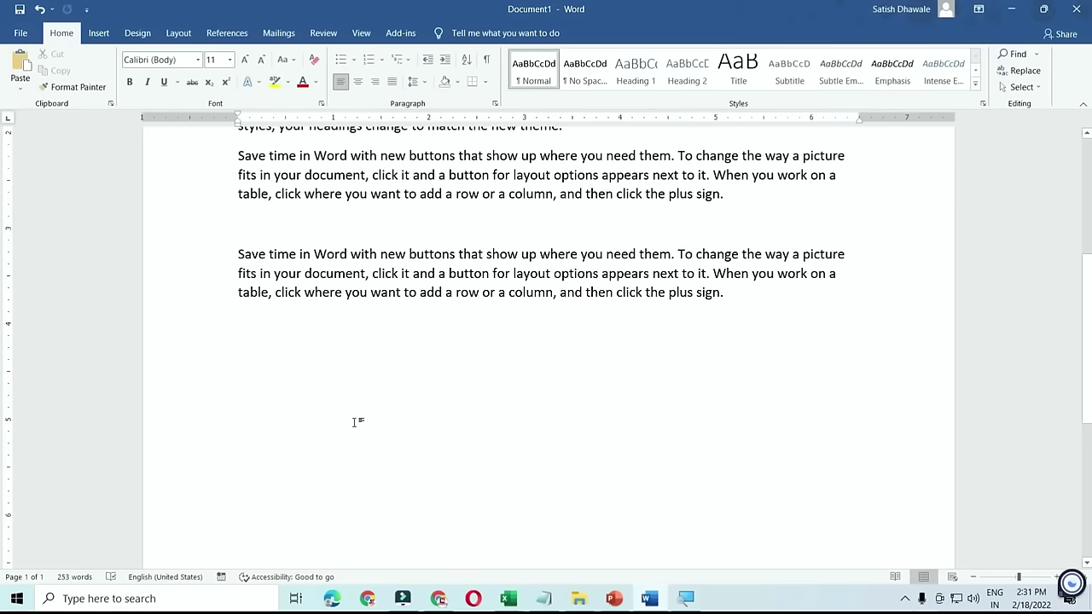
# In TAX FORMULA.xlsx, enter 45 in D2 and fill it down through D10
pyautogui.moveTo(519, 599)
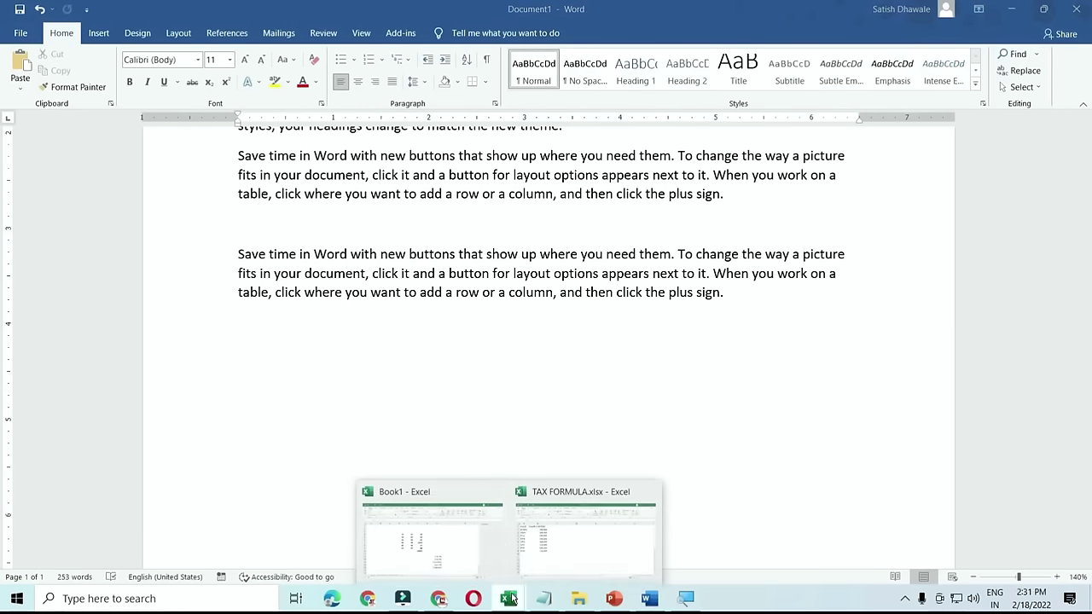
pyautogui.click(640, 490)
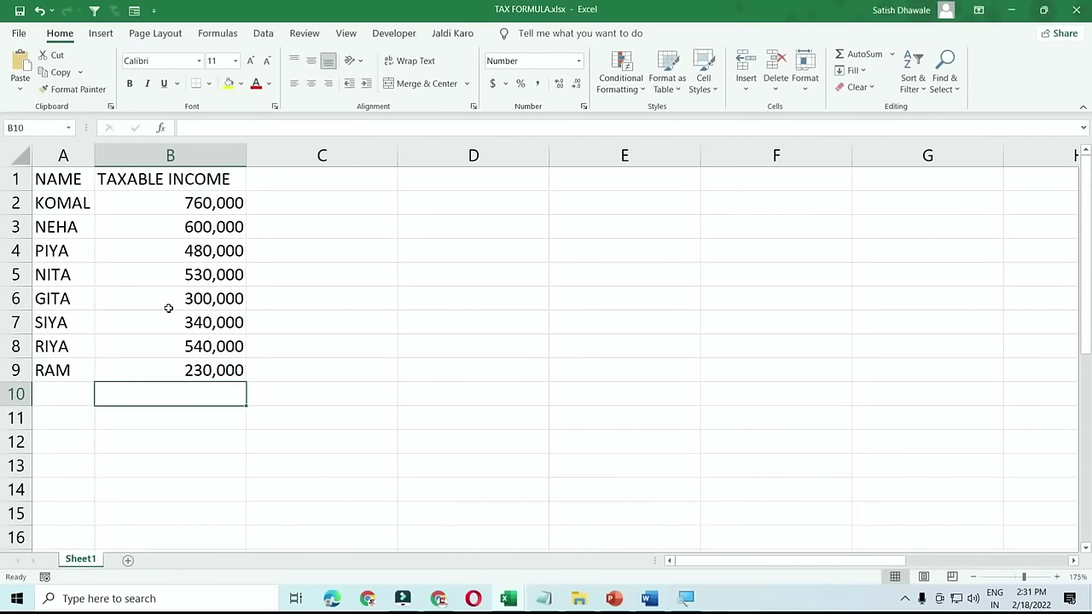
pyautogui.doubleClick(487, 206)
pyautogui.write('45')
pyautogui.press('Return')
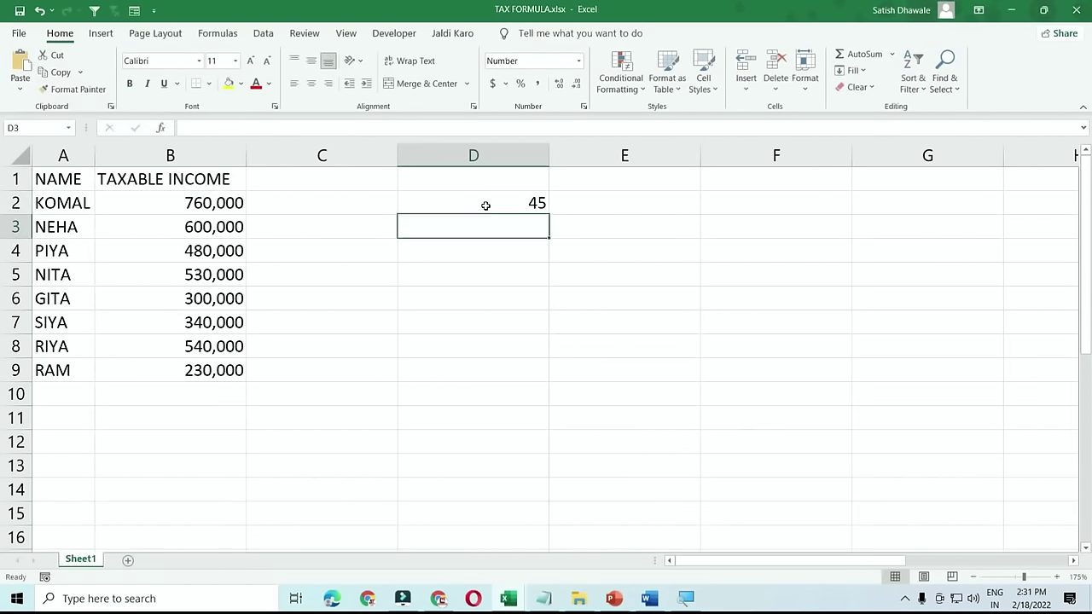
pyautogui.moveTo(485, 204); pyautogui.dragTo(476, 375)
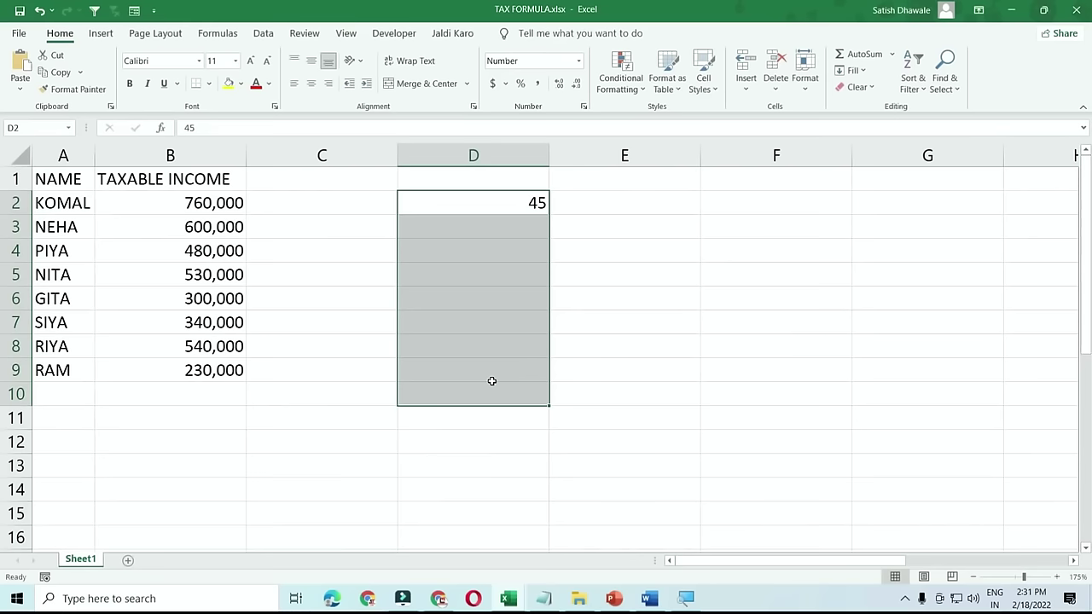
pyautogui.hotkey('ctrl', 'd')
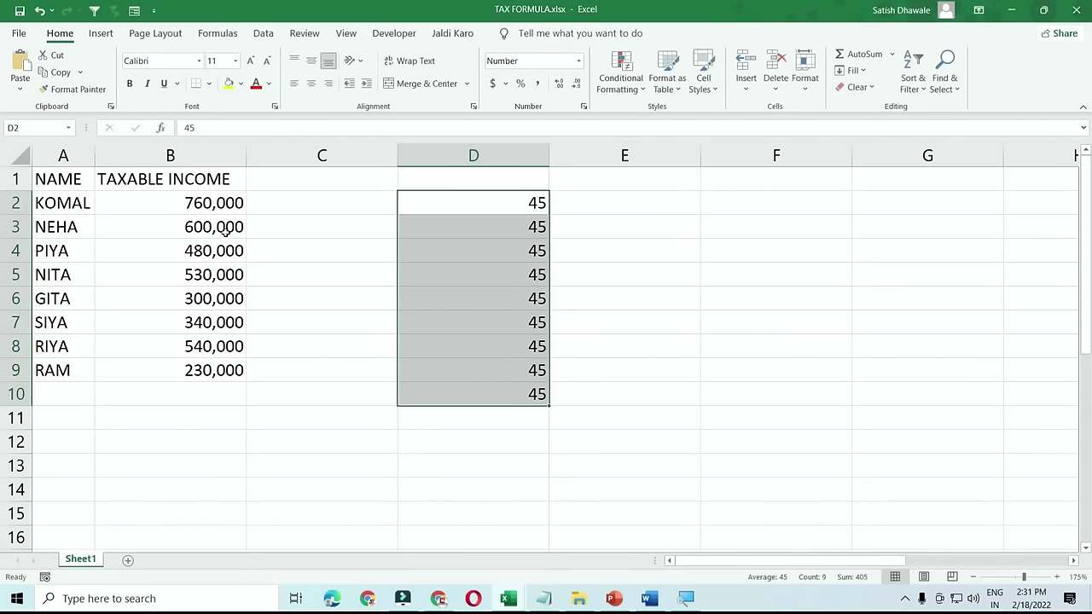
# Enter =D2+B2 in E2 and fill the formula down through E9
pyautogui.moveTo(224, 230); pyautogui.dragTo(226, 395)
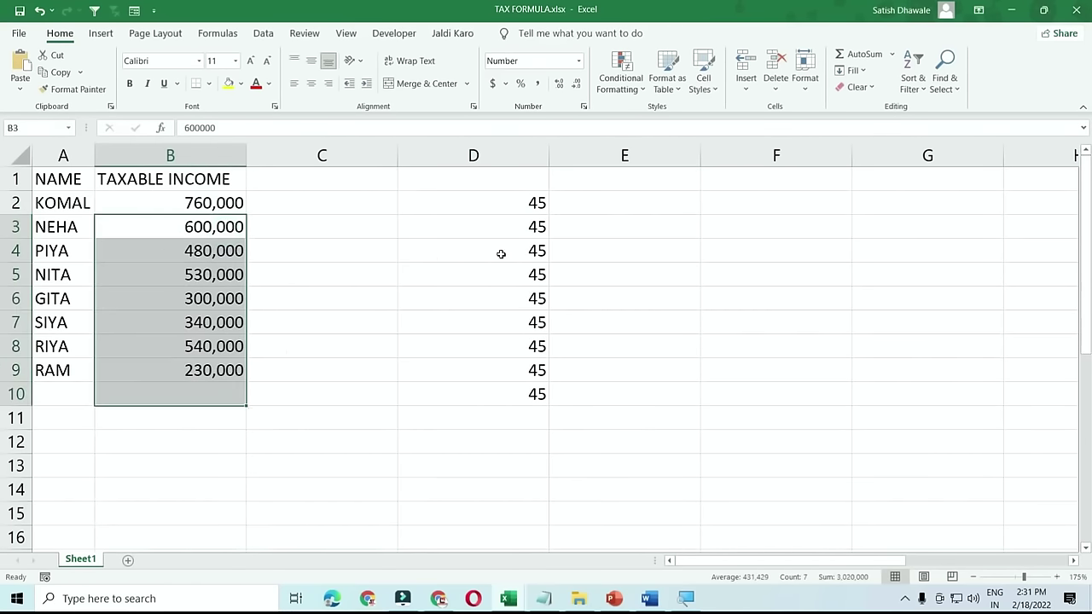
pyautogui.click(665, 199)
pyautogui.write('=')
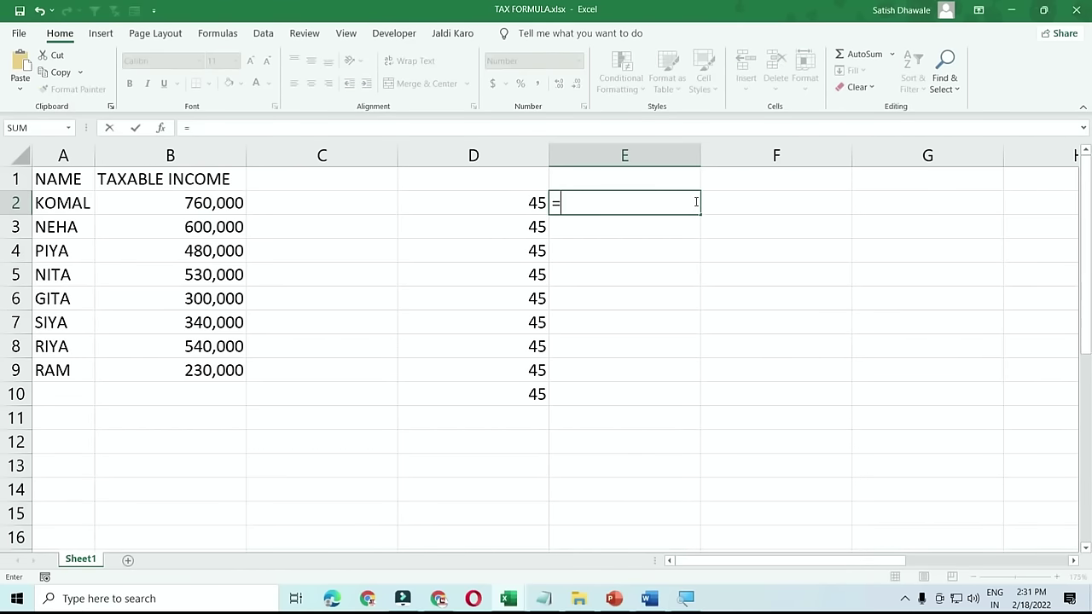
pyautogui.press('Left')
pyautogui.press('Left')
pyautogui.press('Right')
pyautogui.write('+')
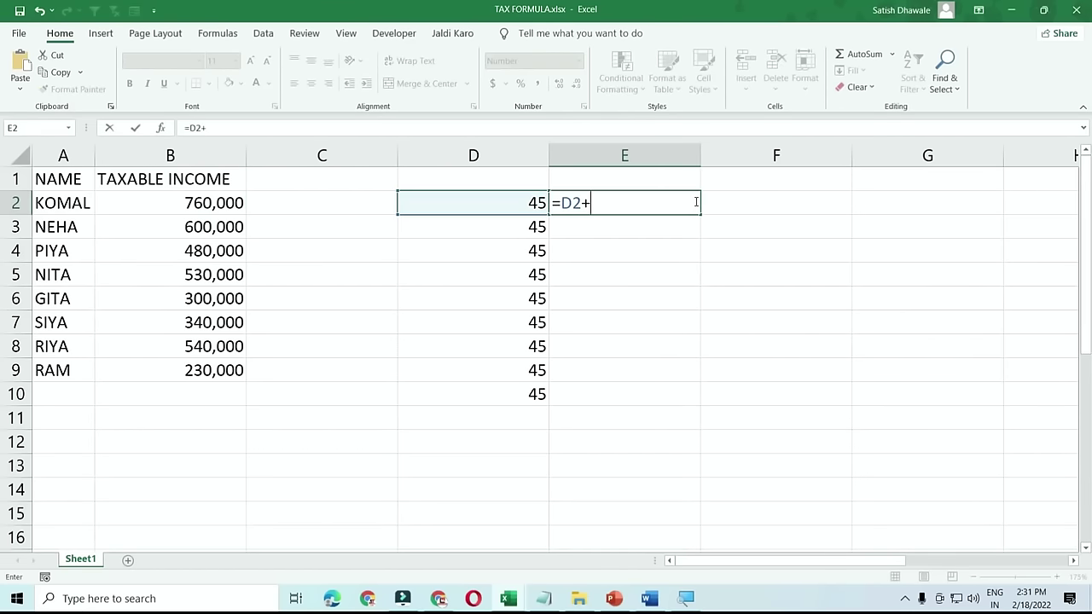
pyautogui.click(215, 208)
pyautogui.press('Return')
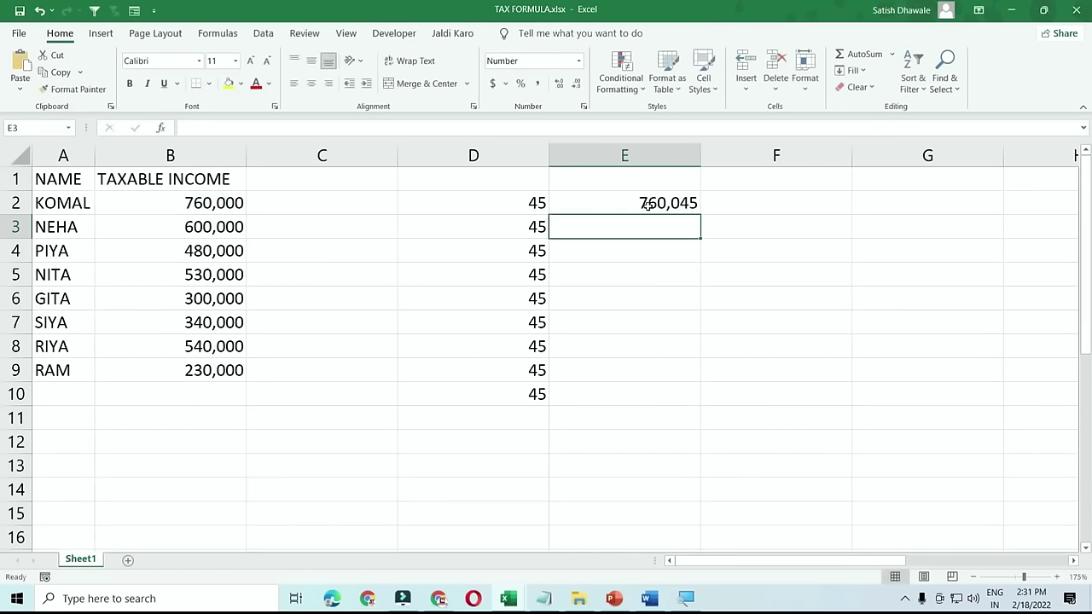
pyautogui.moveTo(647, 204); pyautogui.dragTo(661, 370)
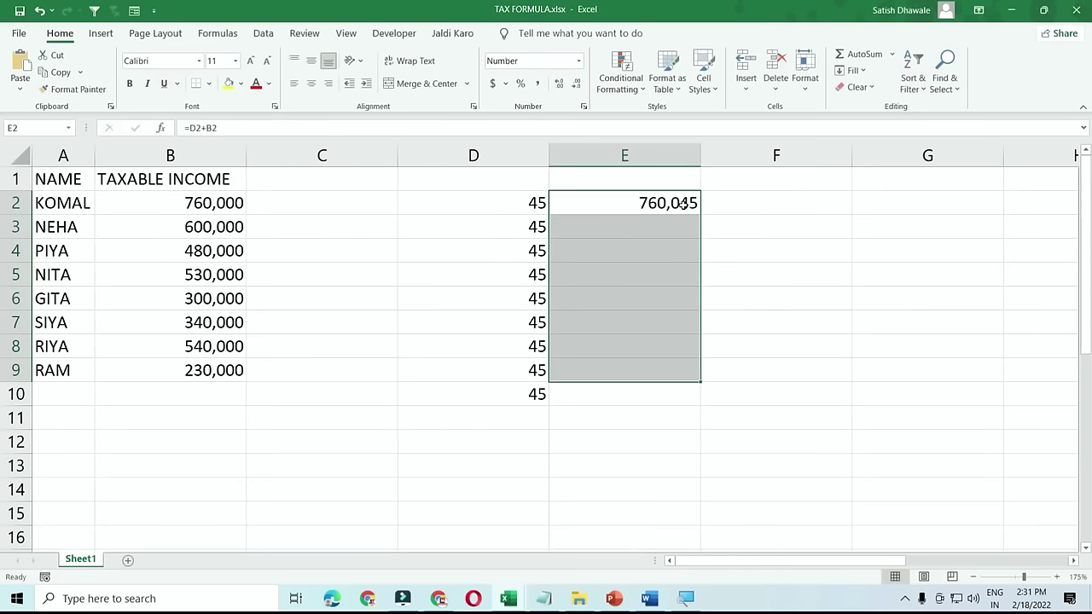
pyautogui.hotkey('ctrl', 'd')
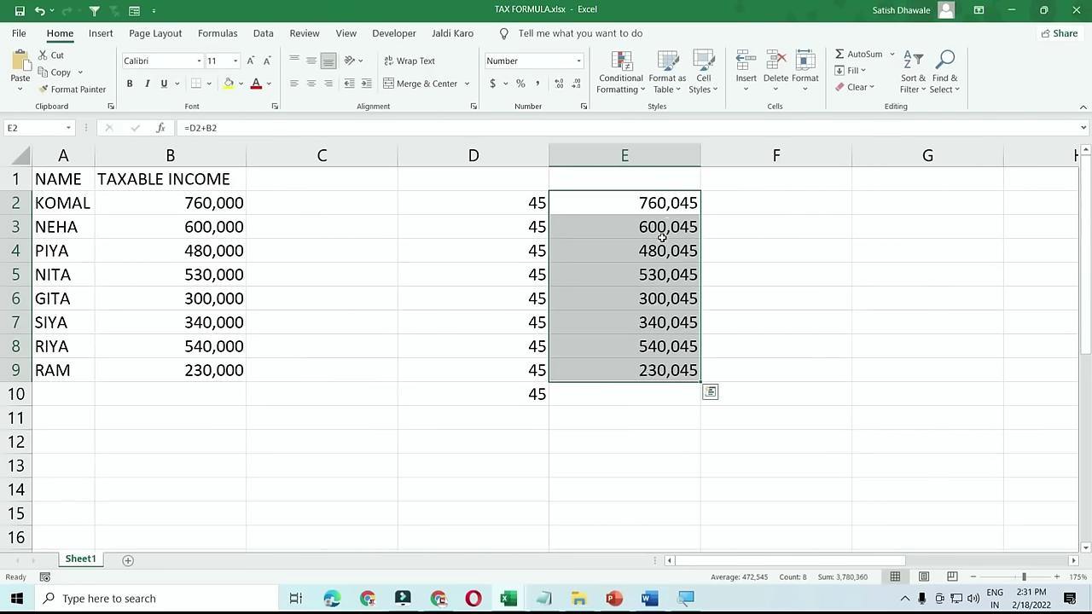
# Check the E3 and E4 formulas, undo the columns D and E entries, and select A1:B9
pyautogui.doubleClick(656, 228)
pyautogui.doubleClick(657, 249)
pyautogui.press('Escape')
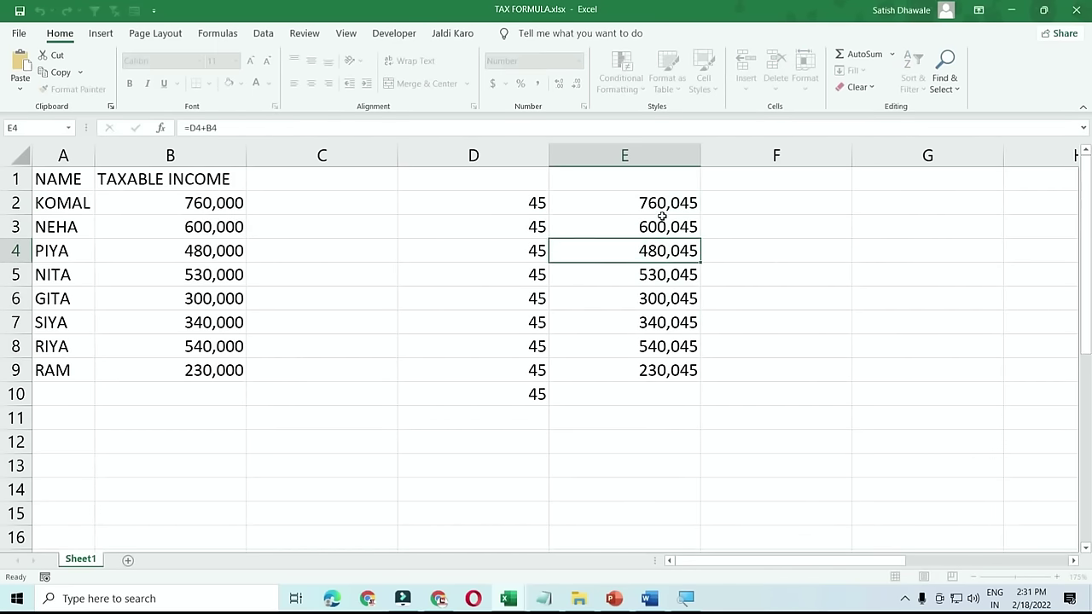
pyautogui.moveTo(662, 210); pyautogui.dragTo(650, 383)
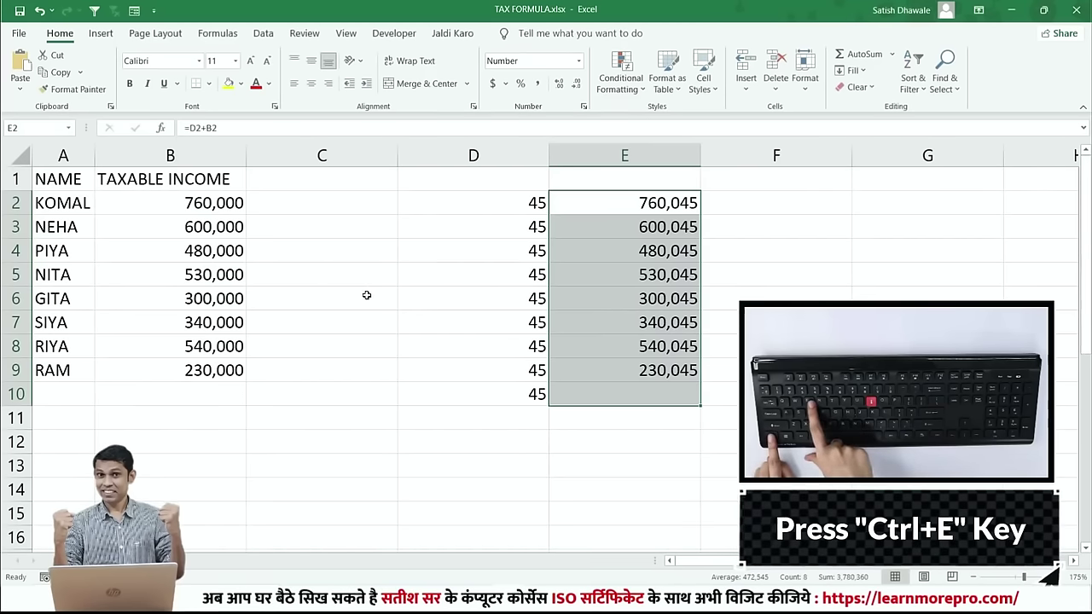
pyautogui.moveTo(478, 345); pyautogui.dragTo(51, 275)
pyautogui.hotkey('ctrl', 'z')
pyautogui.hotkey('ctrl', 'z')
pyautogui.hotkey('ctrl', 'z')
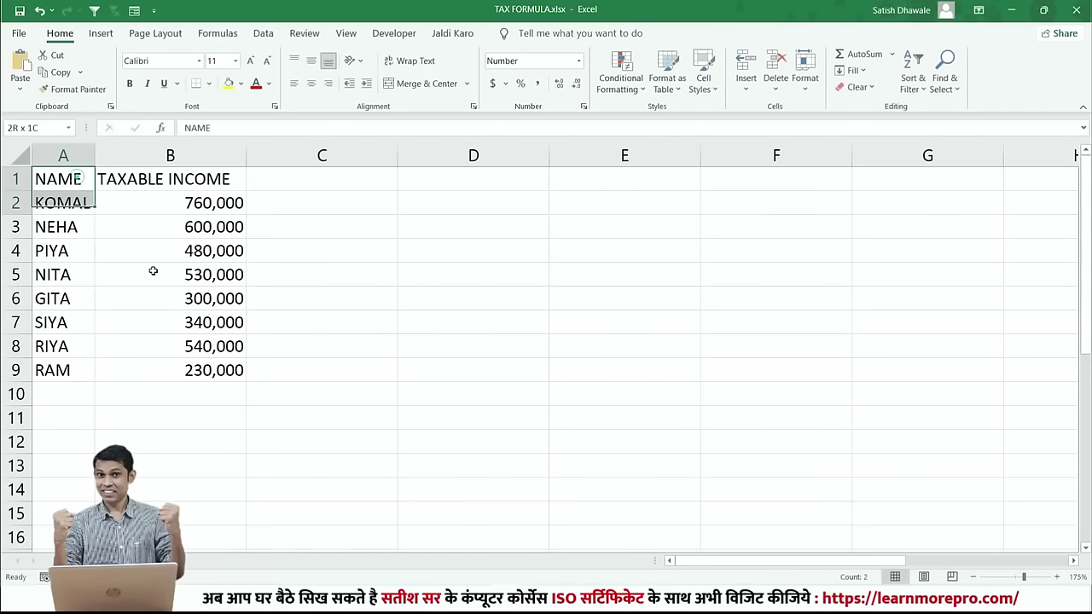
pyautogui.moveTo(153, 270); pyautogui.dragTo(208, 367)
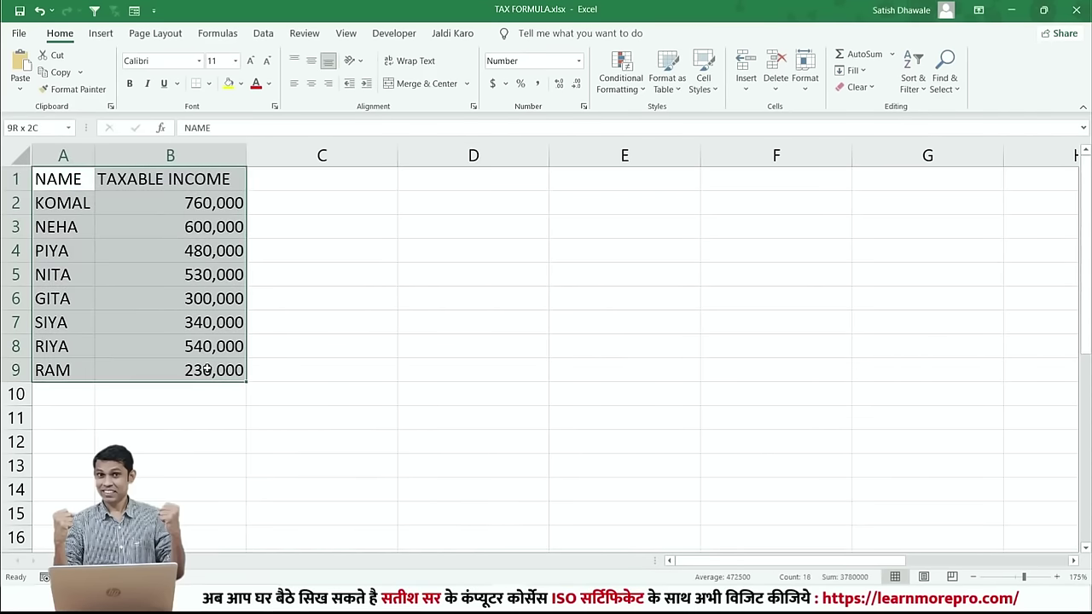
# Clear A1:B9, widen column A, and enter the Name header in A1
pyautogui.press('Delete')
pyautogui.scroll(2, 207, 368)
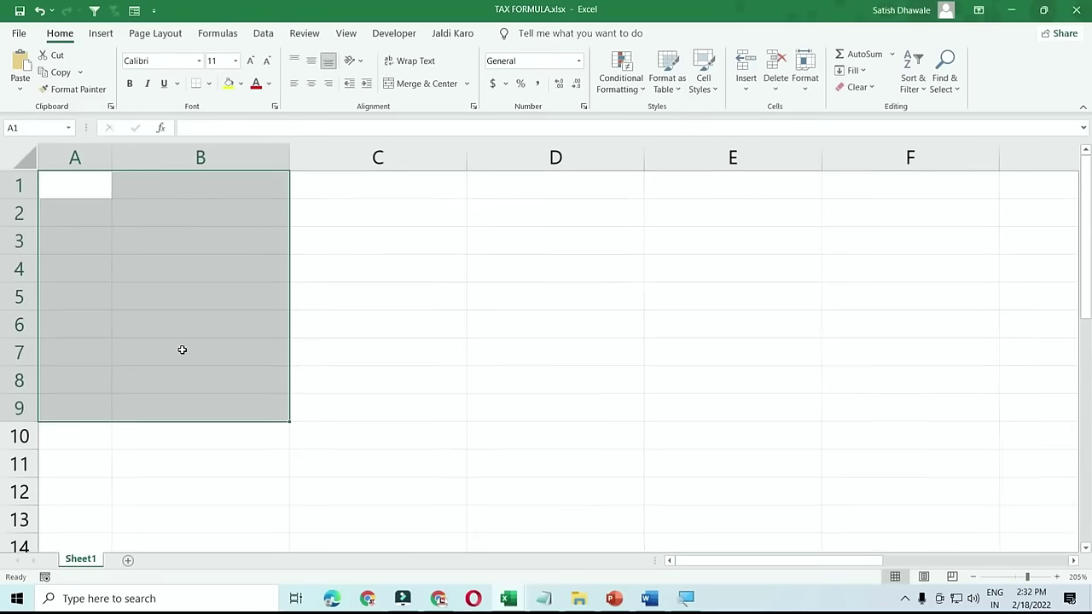
pyautogui.moveTo(109, 161); pyautogui.dragTo(170, 181)
pyautogui.click(161, 187)
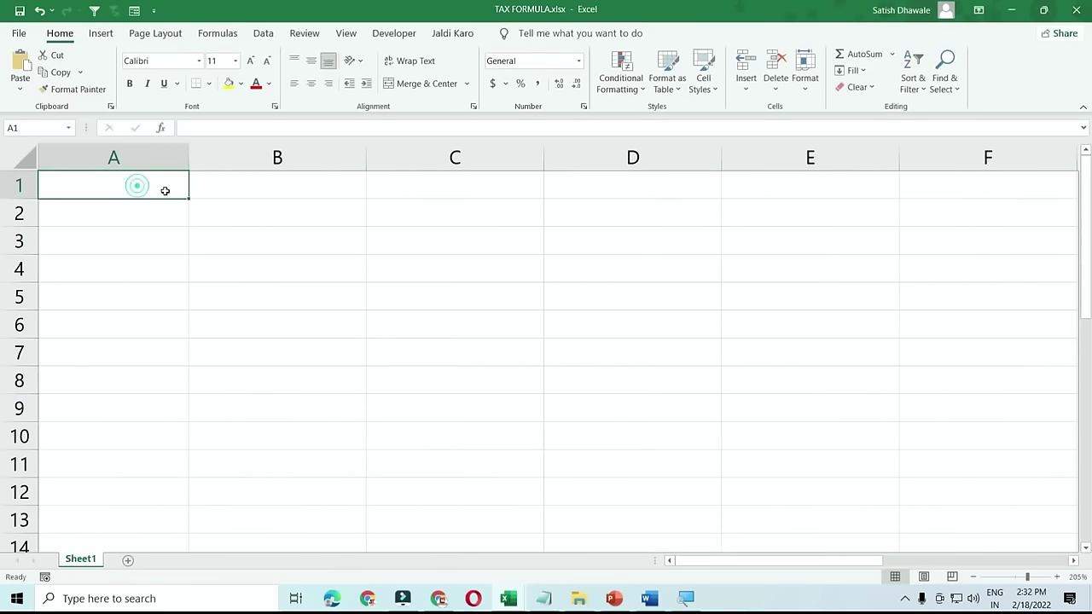
pyautogui.write('M')
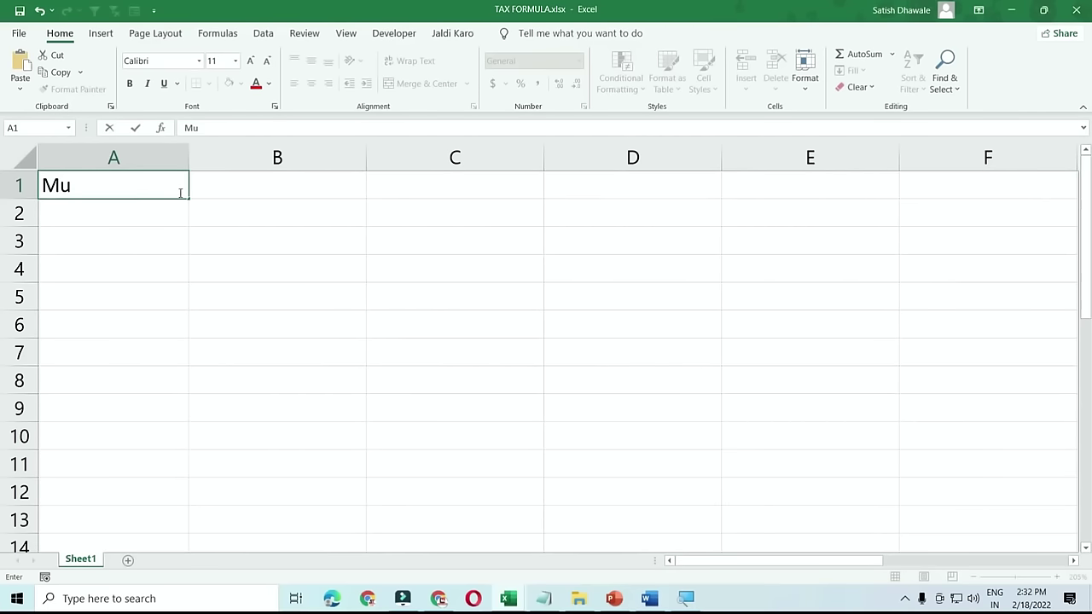
pyautogui.press('BackSpace')
pyautogui.write('nAME')
pyautogui.press('Return')
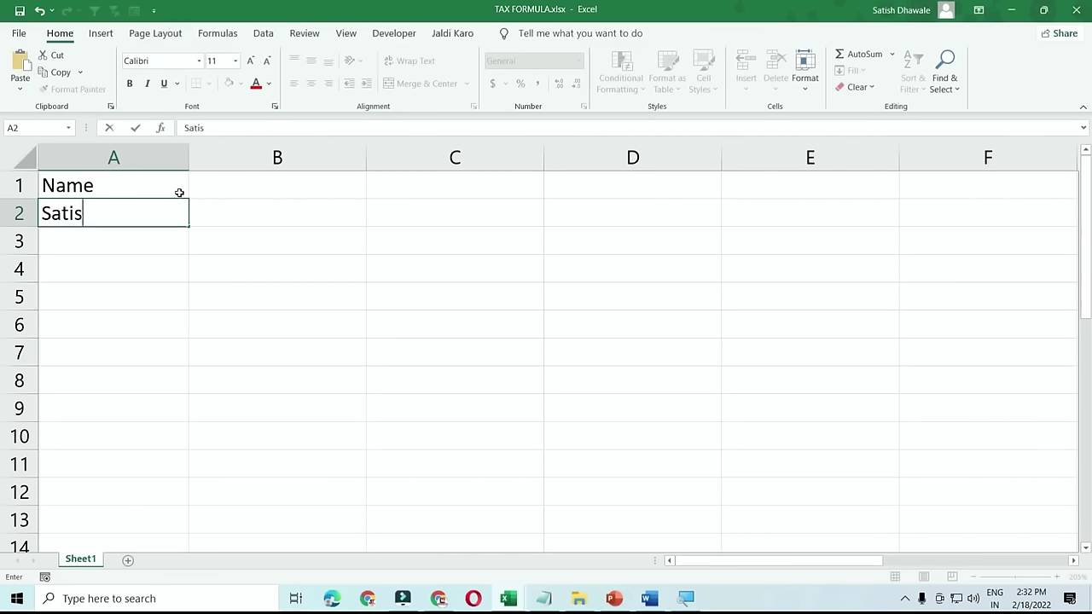
# Enter three people's names in lower case in A2:A4
pyautogui.press('BackSpace')
pyautogui.press('BackSpace')
pyautogui.press('BackSpace')
pyautogui.press('BackSpace')
pyautogui.press('BackSpace')
pyautogui.press('BackSpace')
pyautogui.press('BackSpace')
pyautogui.press('BackSpace')
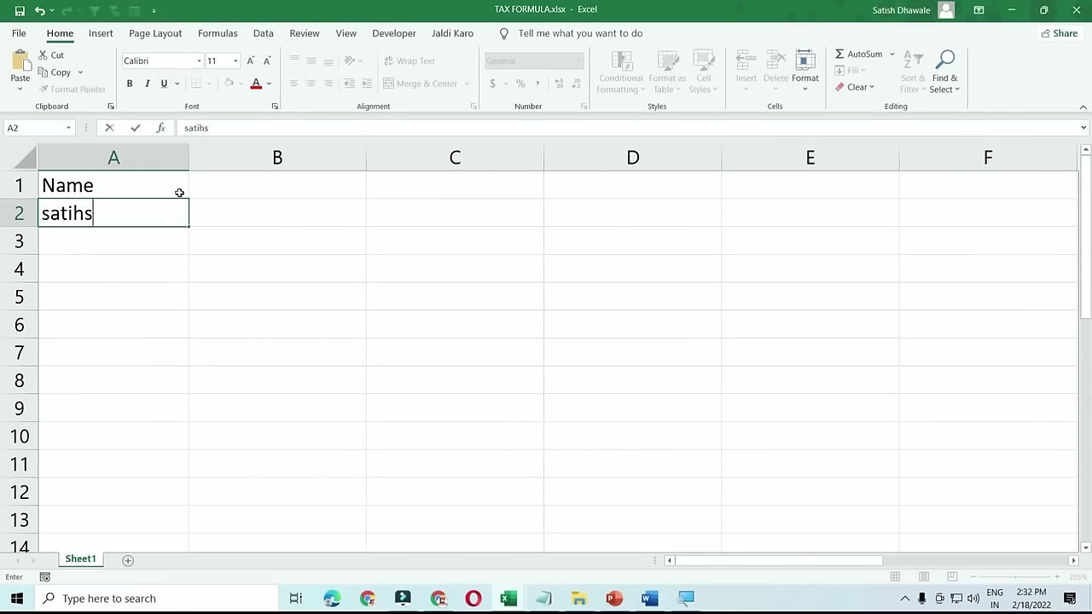
pyautogui.press('BackSpace')
pyautogui.press('BackSpace')
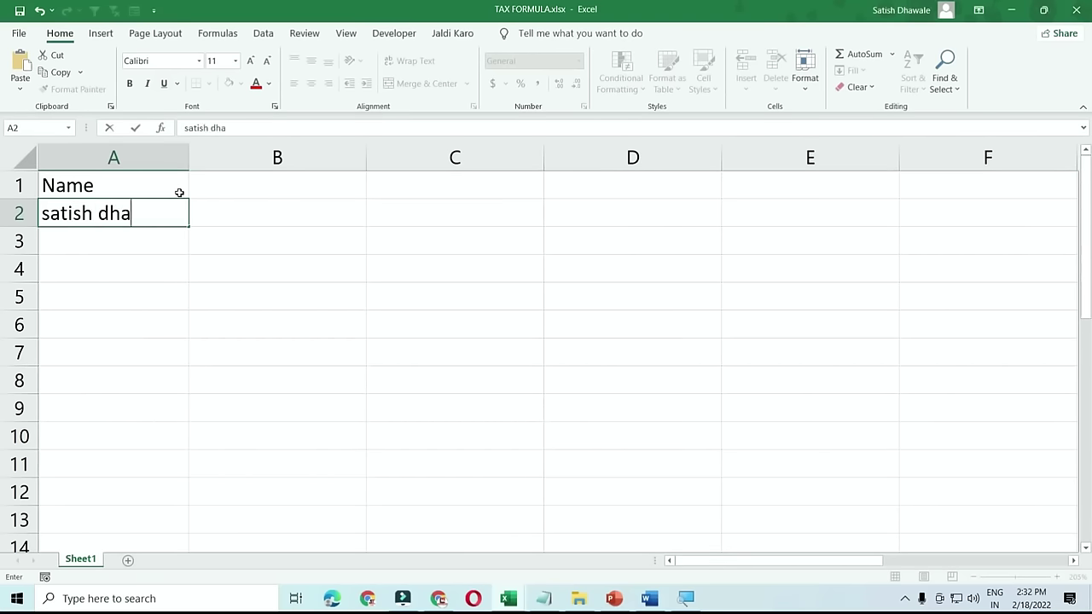
pyautogui.press('Return')
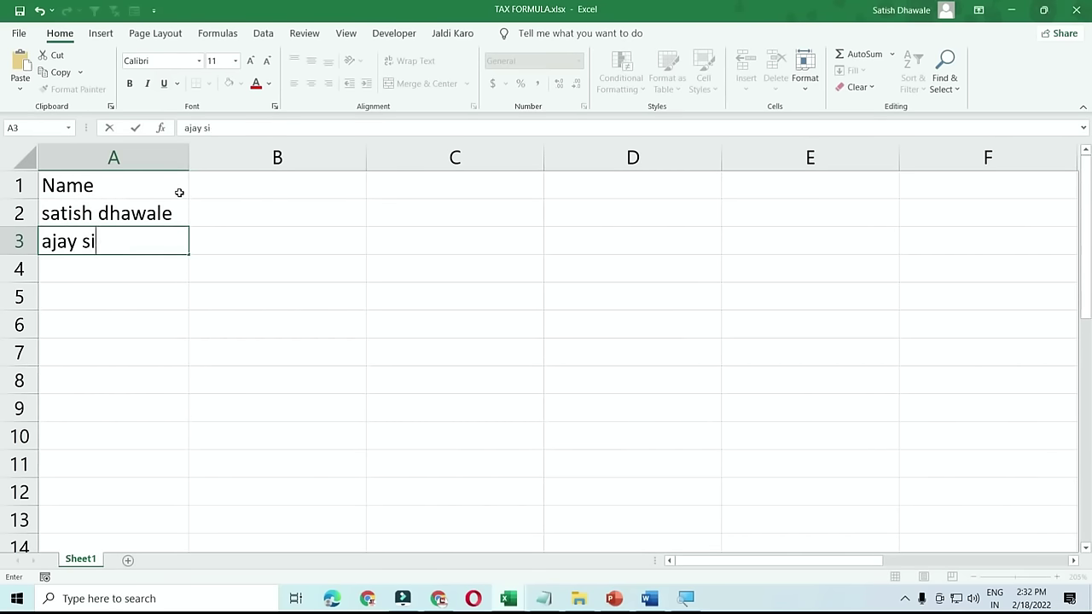
pyautogui.press('Return')
pyautogui.press('Return')
# Enter the first person's name in upper case in cell B2
pyautogui.click(277, 181)
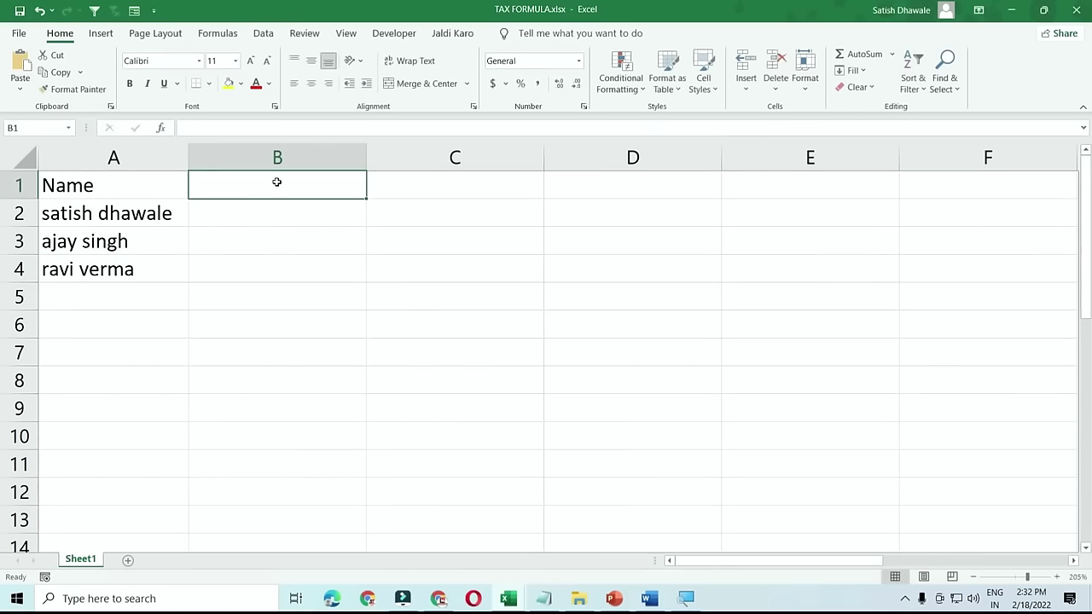
pyautogui.press('Return')
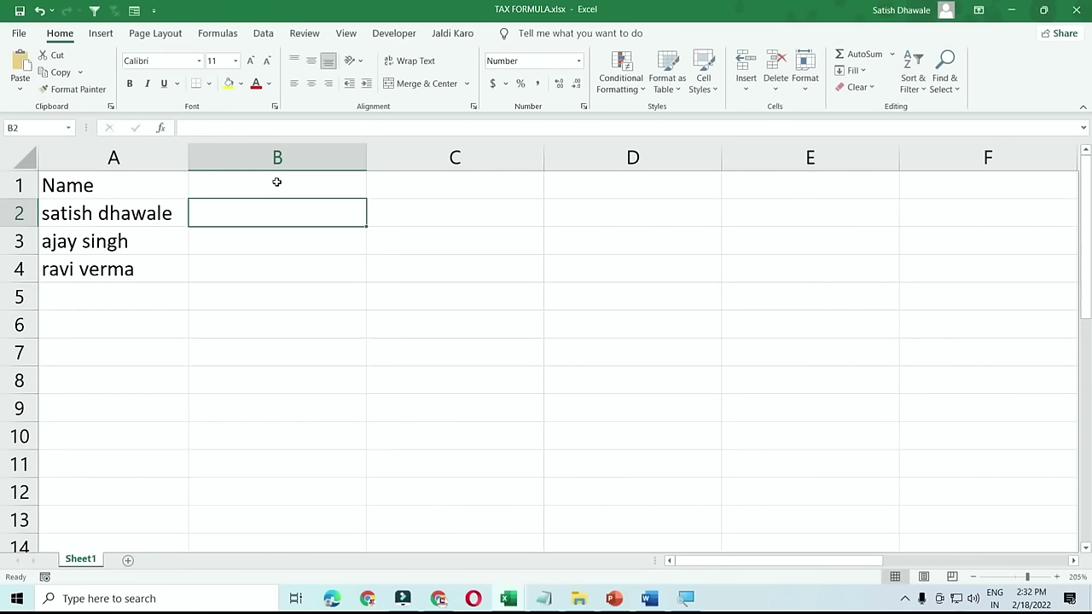
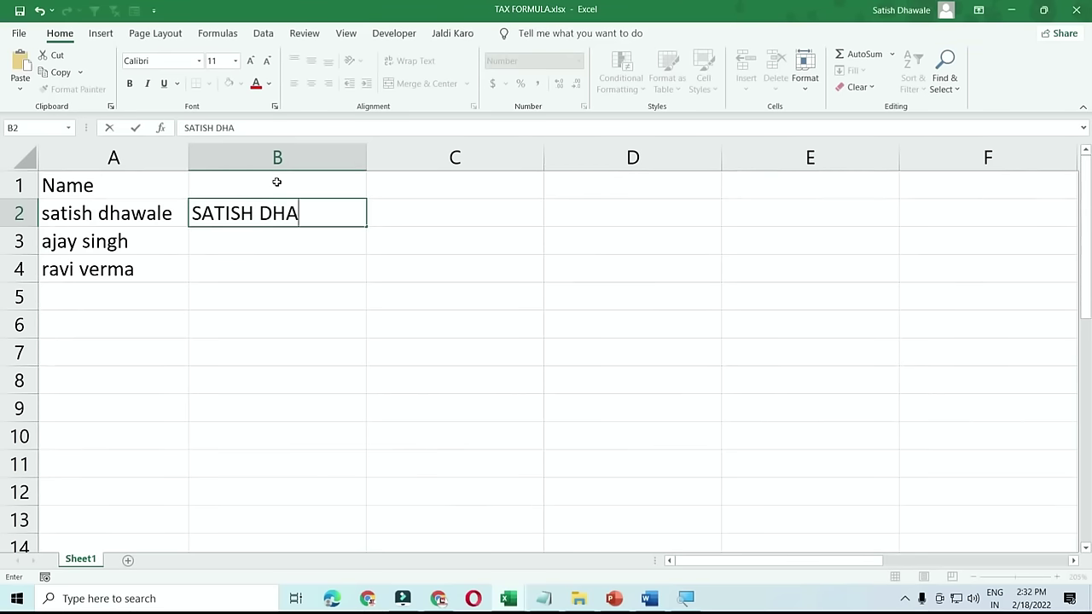
pyautogui.press('Return')
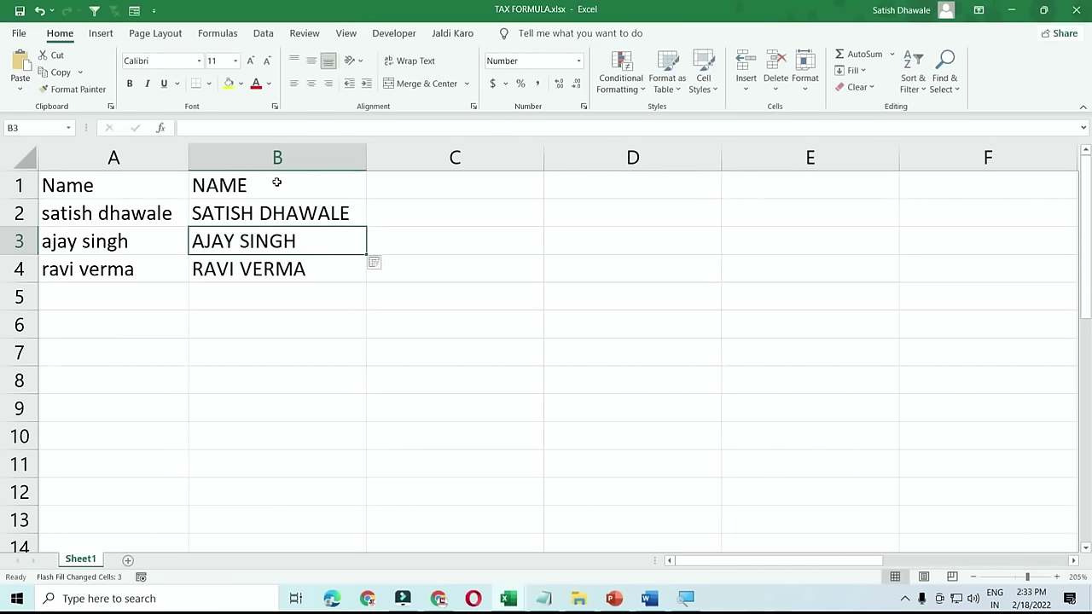
pyautogui.click(407, 217)
# Flash Fill proper-case names down column C from an example in C2
pyautogui.write('s')
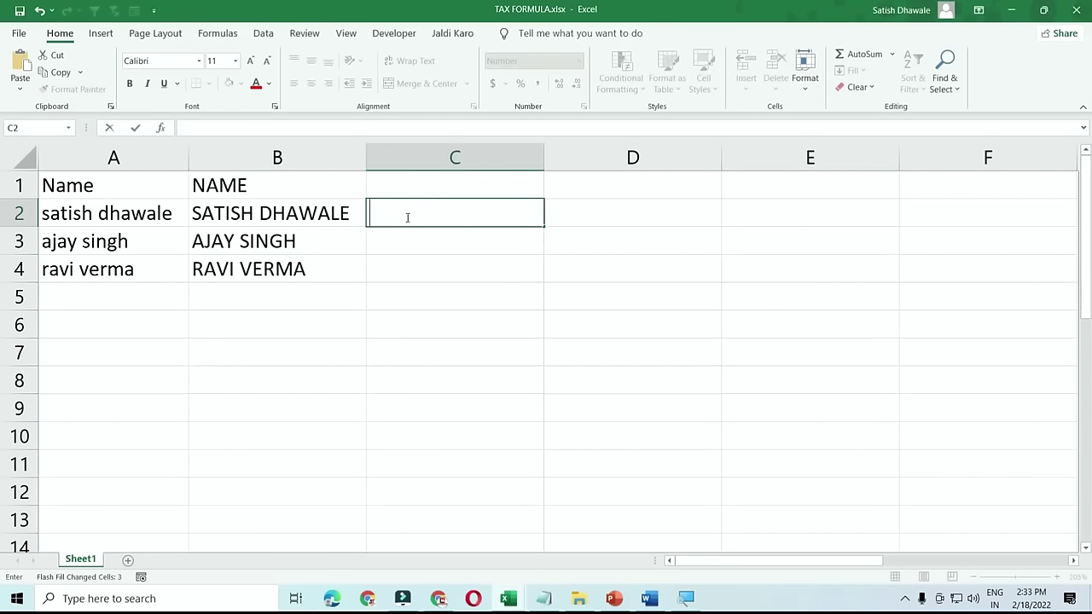
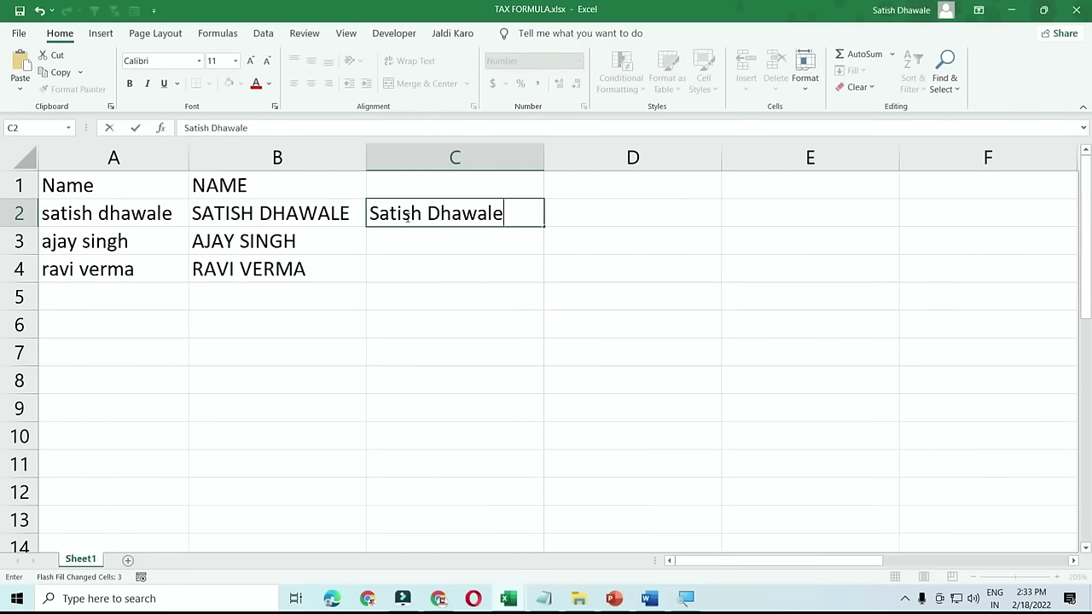
pyautogui.press('Return')
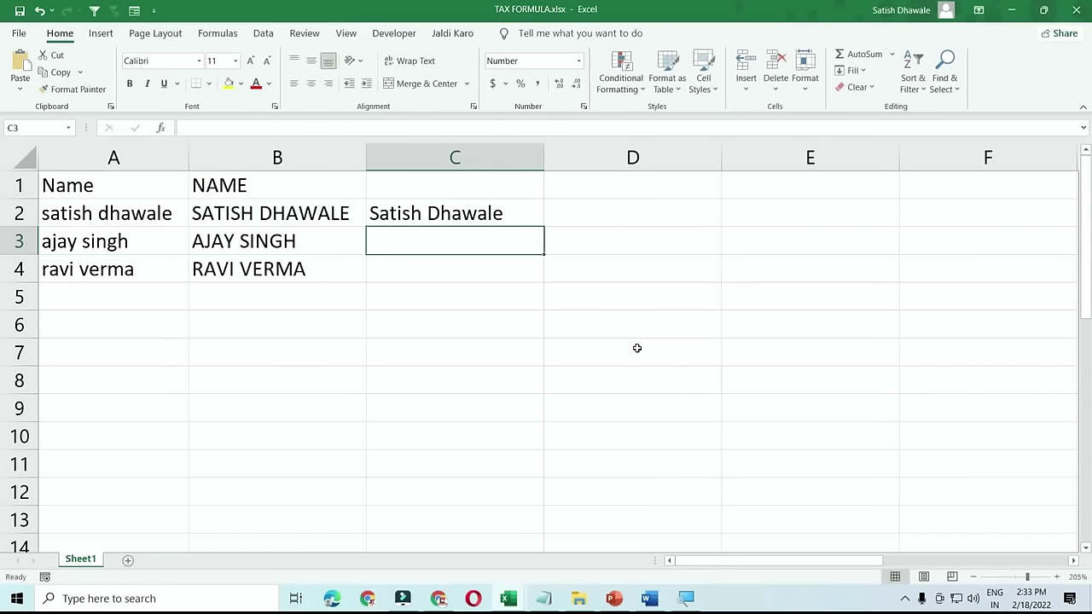
pyautogui.hotkey('ctrl', 'e')
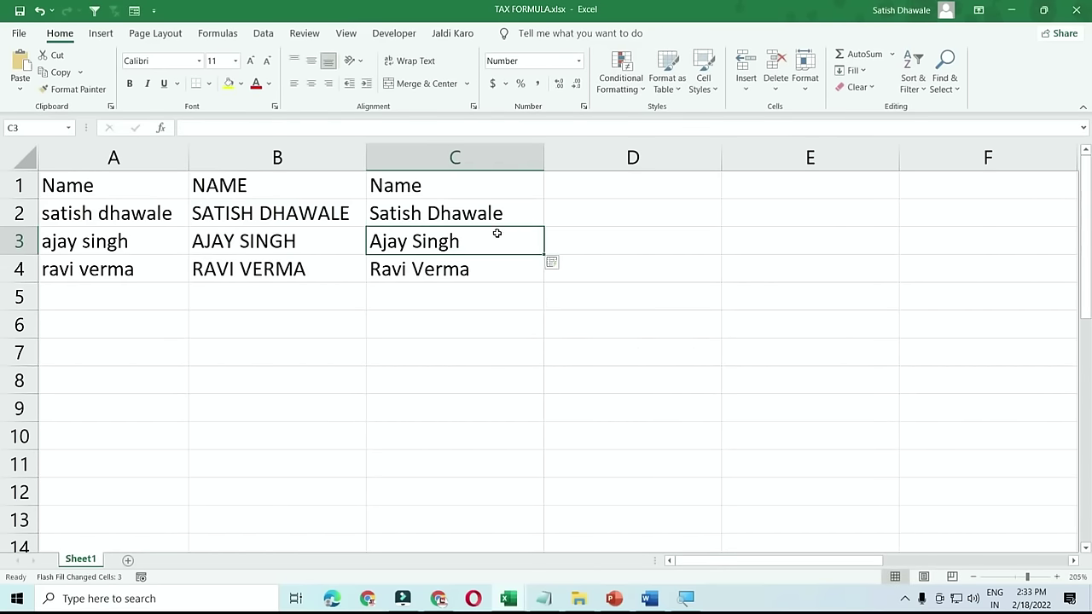
# Flash Fill first names into column D, then clear D1:D4 again
pyautogui.click(616, 212)
pyautogui.write('S')
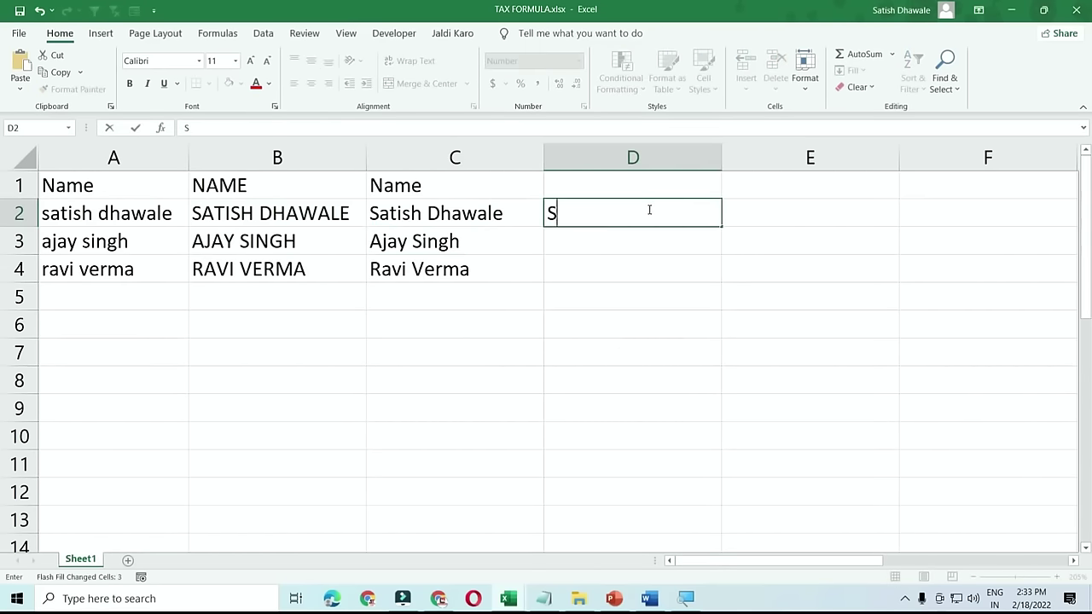
pyautogui.write('atish')
pyautogui.press('Return')
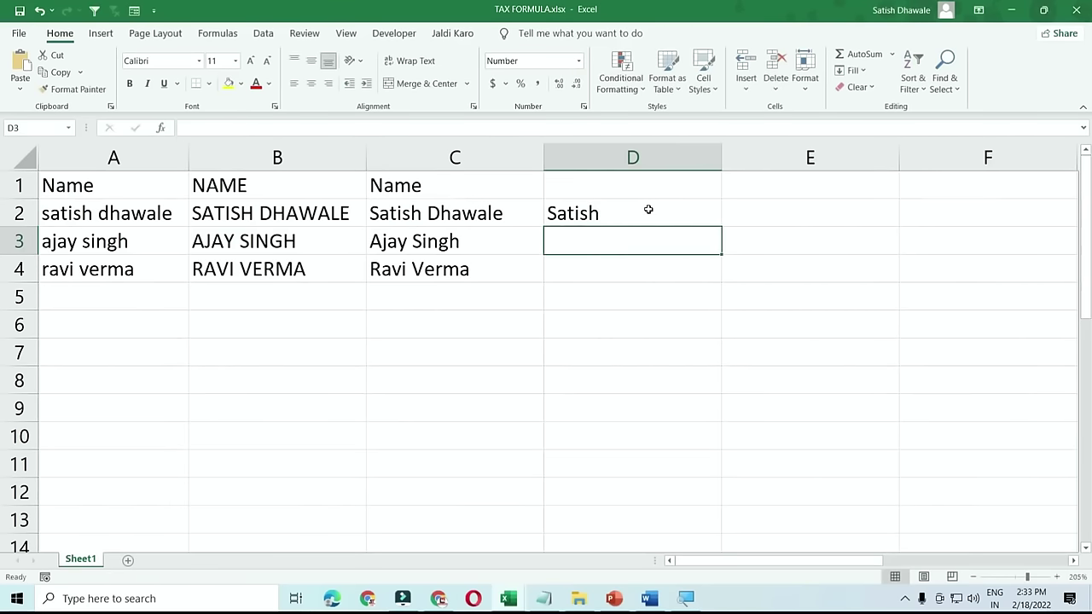
pyautogui.hotkey('ctrl', 'e')
pyautogui.moveTo(649, 209); pyautogui.dragTo(638, 275)
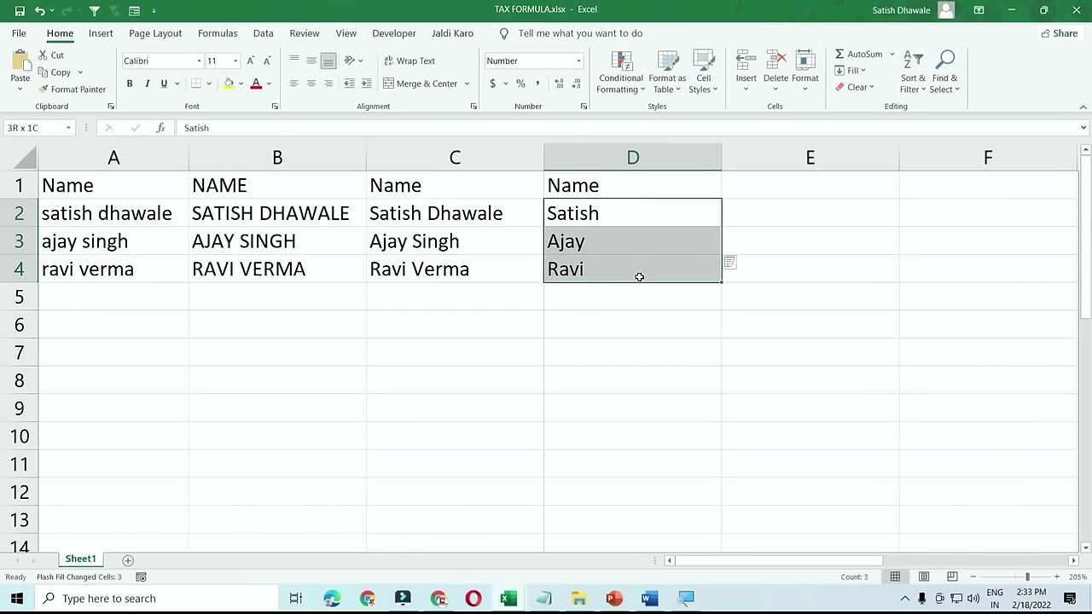
pyautogui.moveTo(597, 186); pyautogui.dragTo(597, 263)
pyautogui.press('Delete')
# Flash Fill surnames down column D from an example in D2
pyautogui.click(607, 212)
pyautogui.write('Dh')
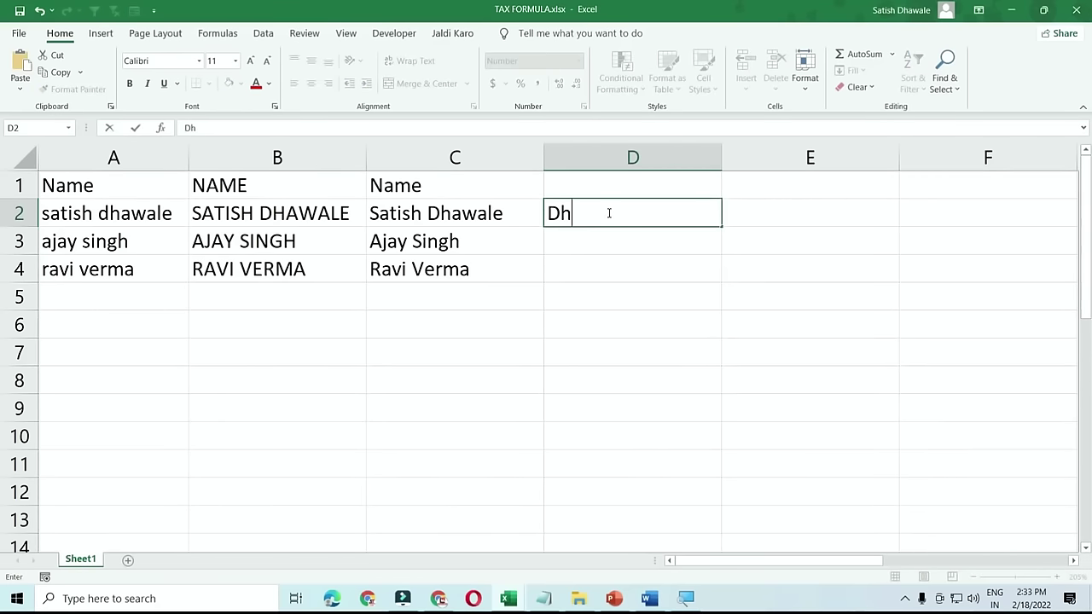
pyautogui.write('awale')
pyautogui.press('Return')
pyautogui.hotkey('ctrl', 'e')
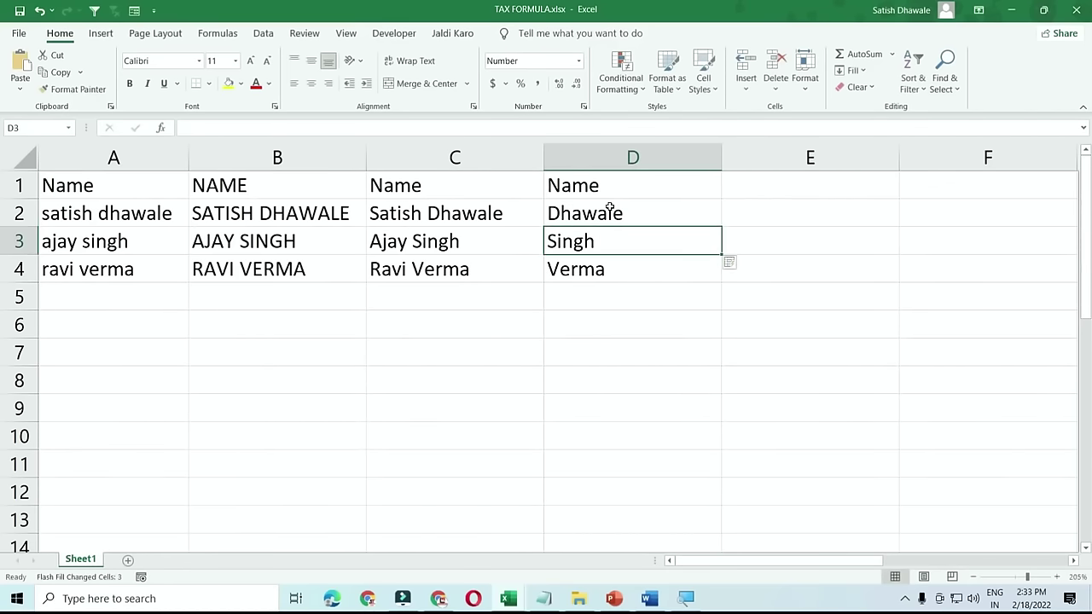
# Delete the whole name table A1:D4
pyautogui.moveTo(628, 188); pyautogui.dragTo(51, 271)
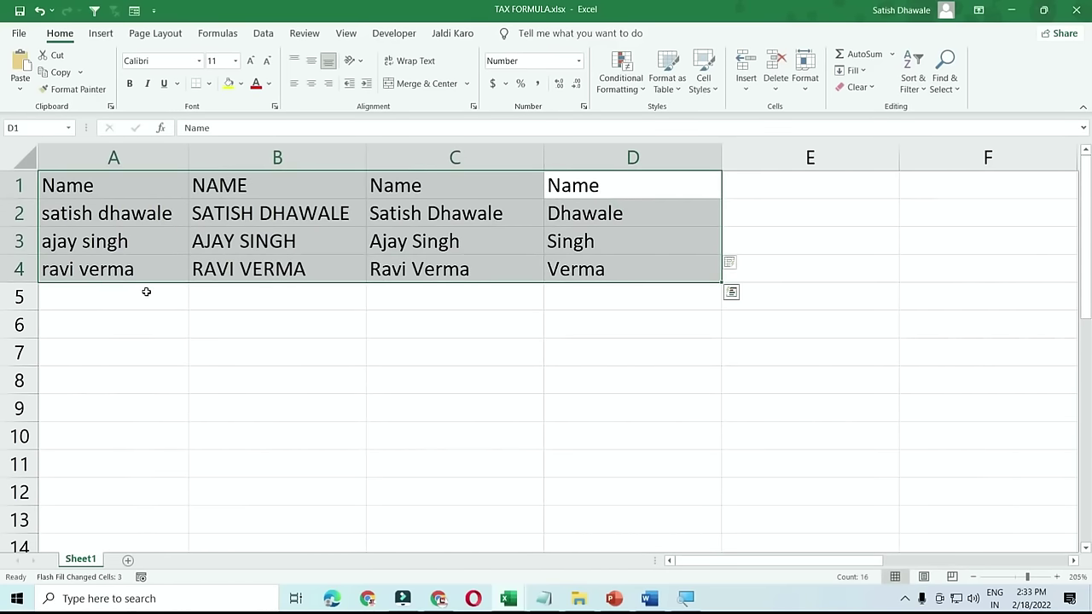
pyautogui.press('Delete')
pyautogui.click(146, 291)
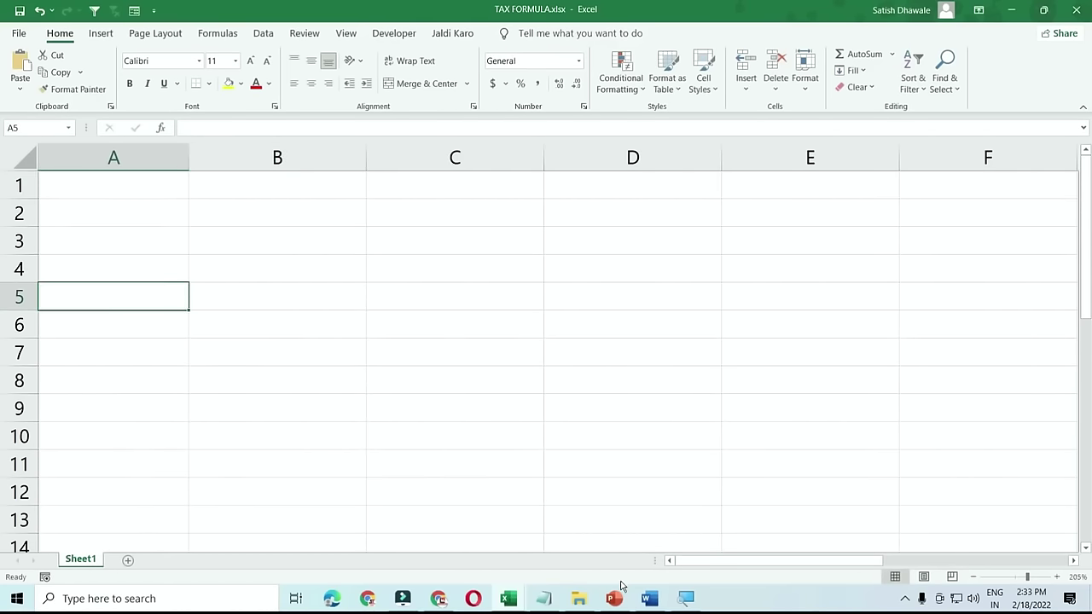
# Insert a new first line in the Word document and type CHAPTER on it
pyautogui.click(649, 598)
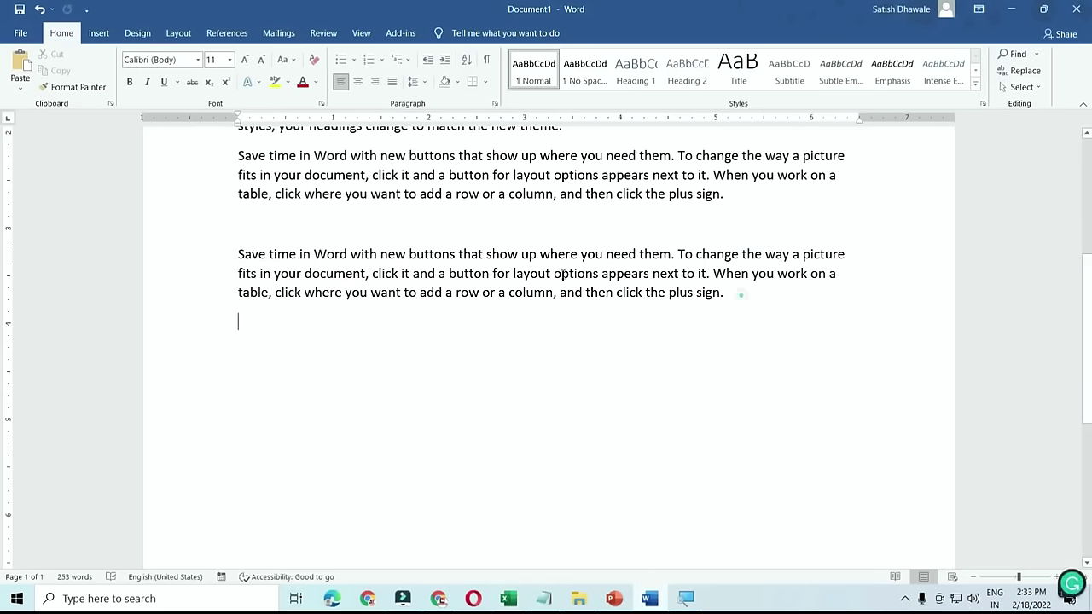
pyautogui.doubleClick(205, 244)
pyautogui.scroll(5, 259, 267)
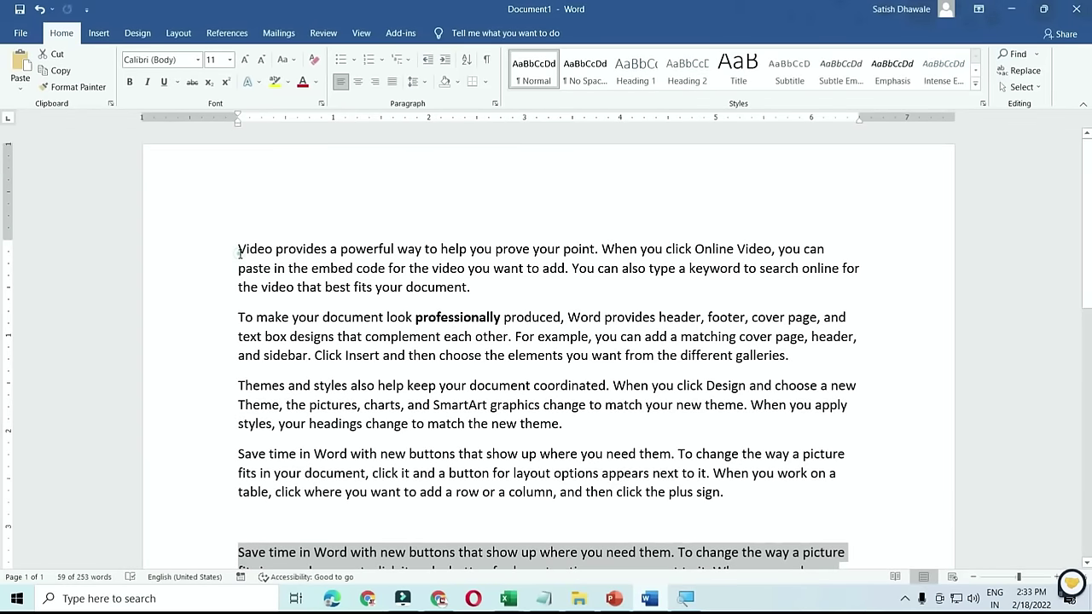
pyautogui.click(240, 249)
pyautogui.press('Return')
pyautogui.click(238, 248)
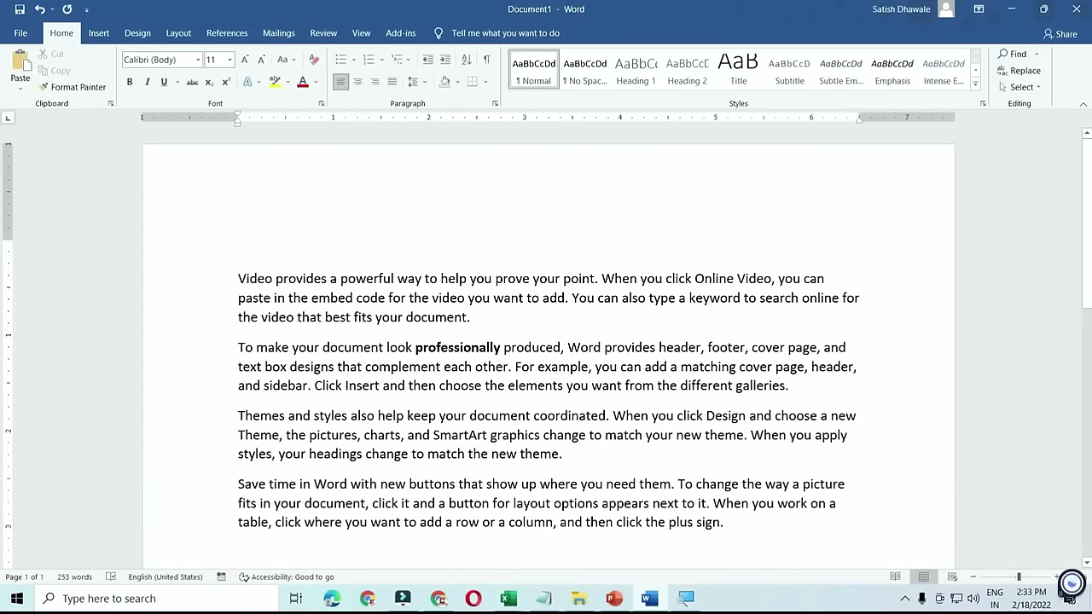
pyautogui.write('CHAPTER')
# Centre the CHAPTER heading and open the Navigation search pane
pyautogui.tripleClick(259, 248)
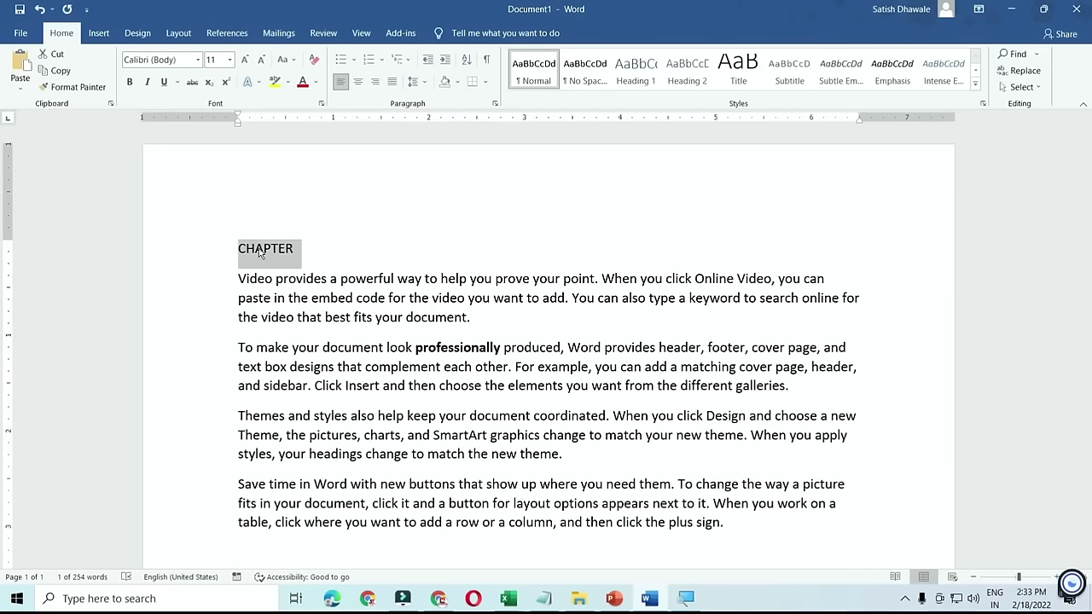
pyautogui.click(260, 248)
pyautogui.tripleClick(260, 248)
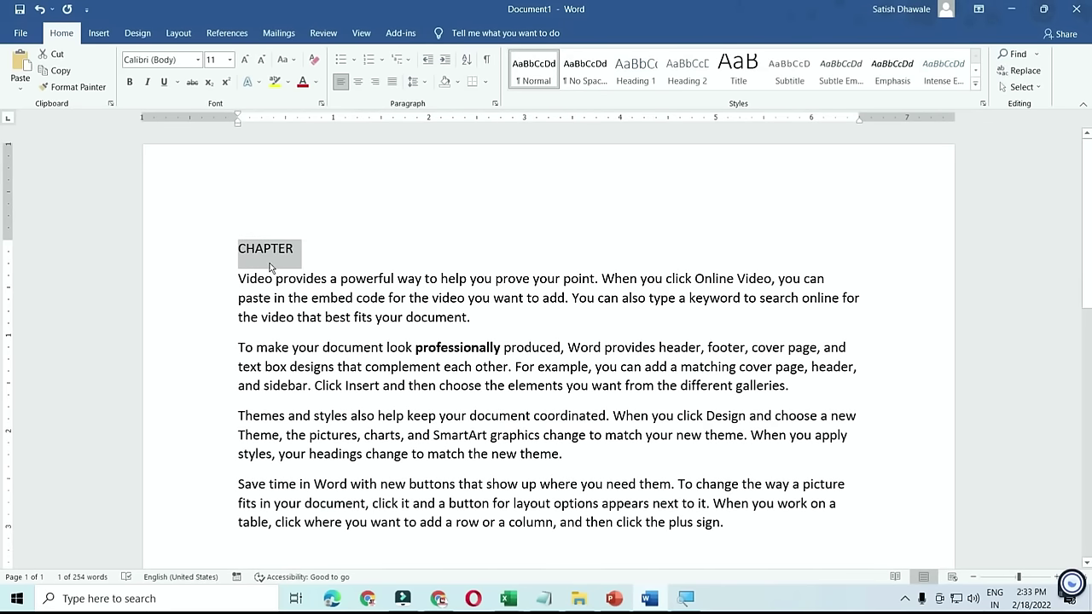
pyautogui.hotkey('ctrl', 'e')
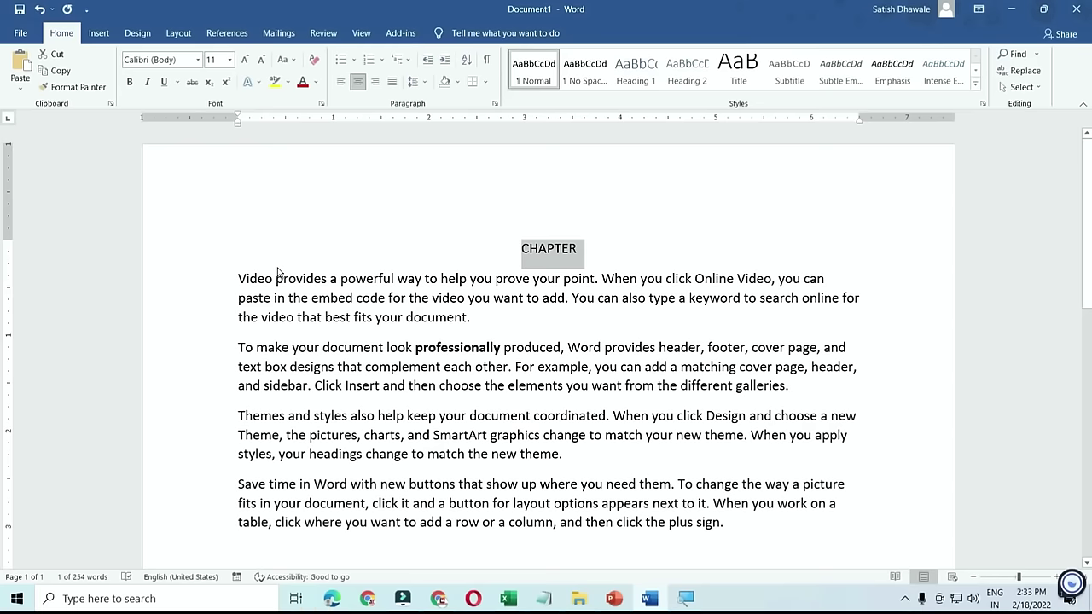
pyautogui.click(362, 303)
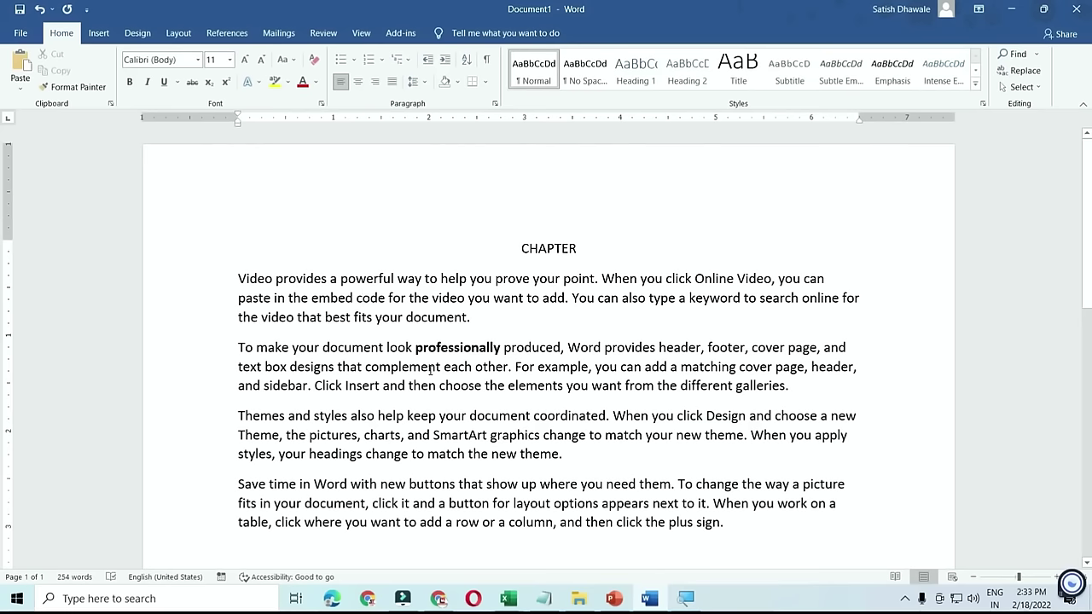
pyautogui.hotkey('ctrl', 'f')
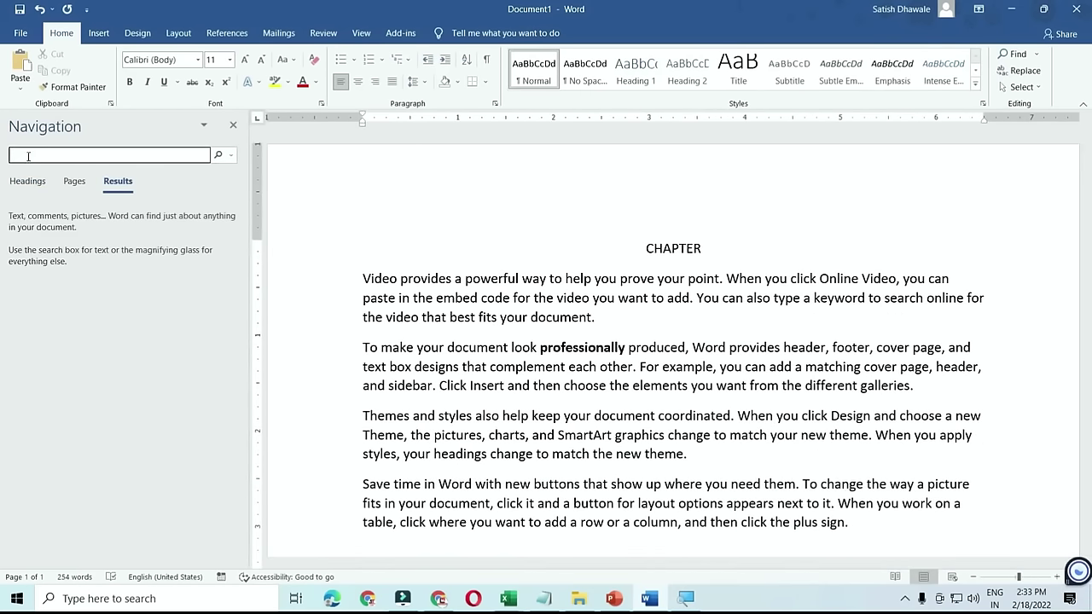
# Search for 'SMA' then 'Wor', clear the search box, and close the Navigation pane
pyautogui.write('SMA')
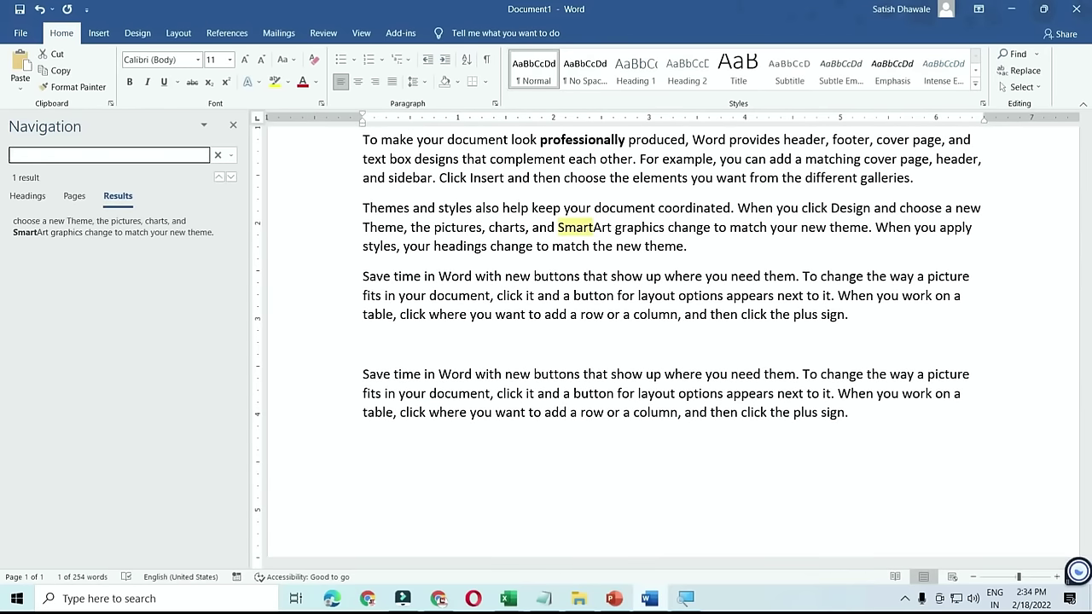
pyautogui.write('Word')
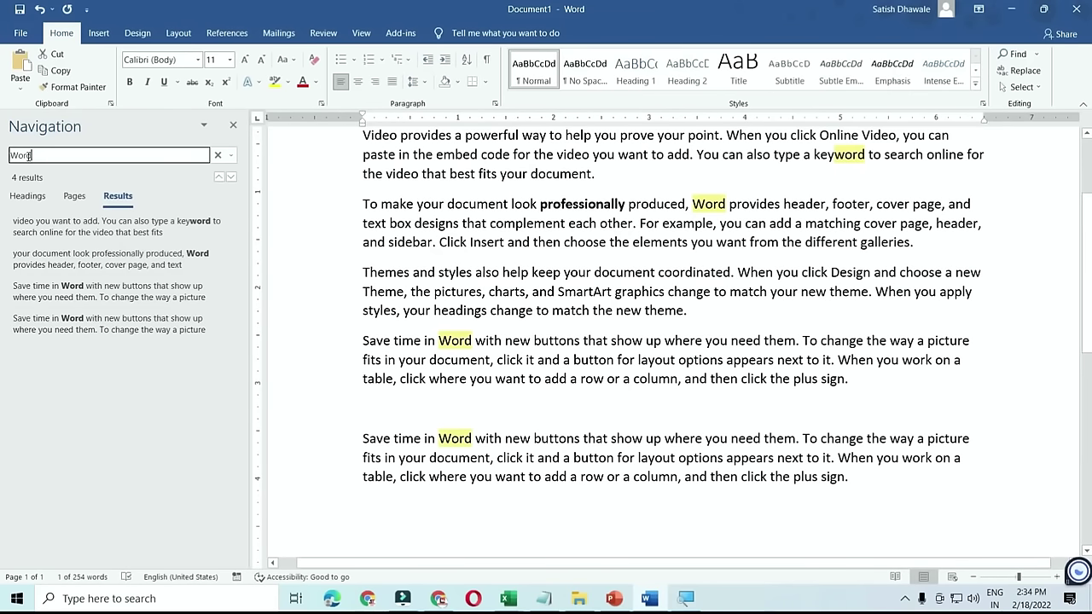
pyautogui.press('BackSpace')
pyautogui.press('BackSpace')
pyautogui.press('BackSpace')
pyautogui.press('BackSpace')
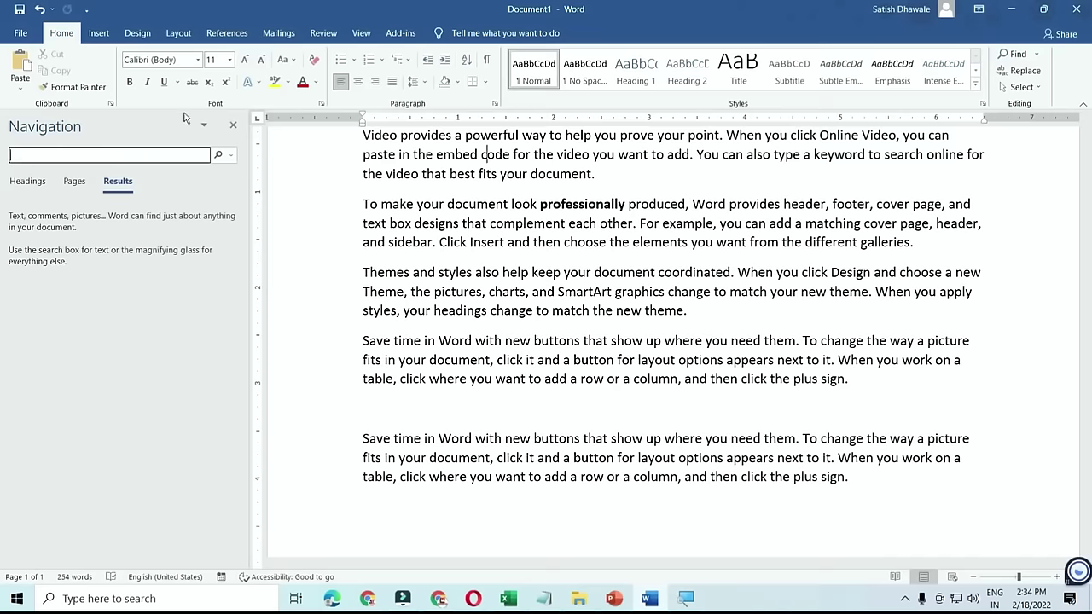
pyautogui.click(233, 124)
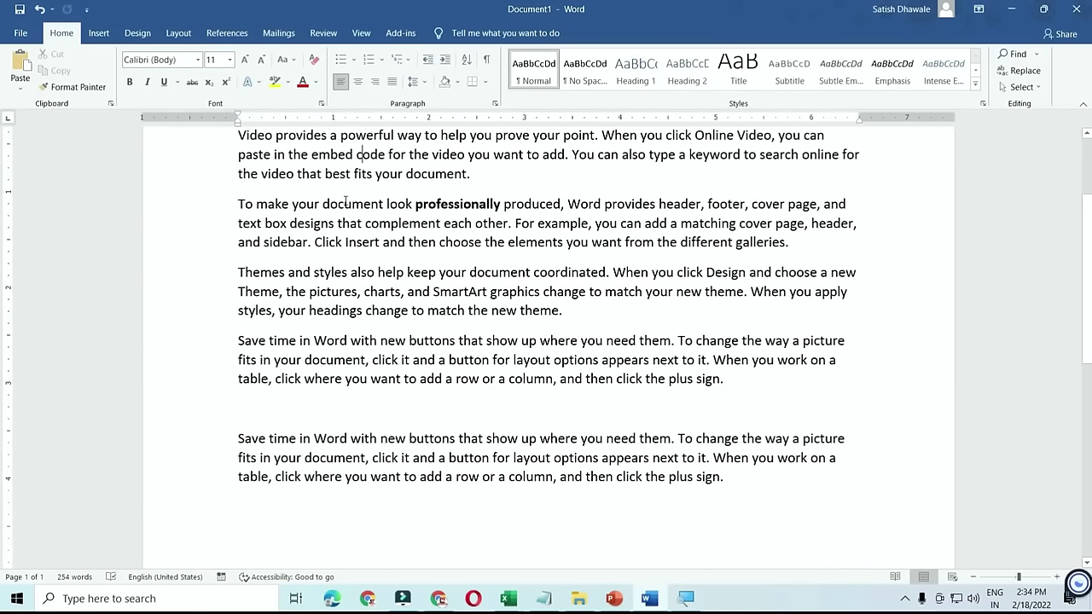
# Type the sample sentence ending 'is good boy' on the empty last line
pyautogui.scroll(3, 344, 203)
pyautogui.scroll(-4, 572, 511)
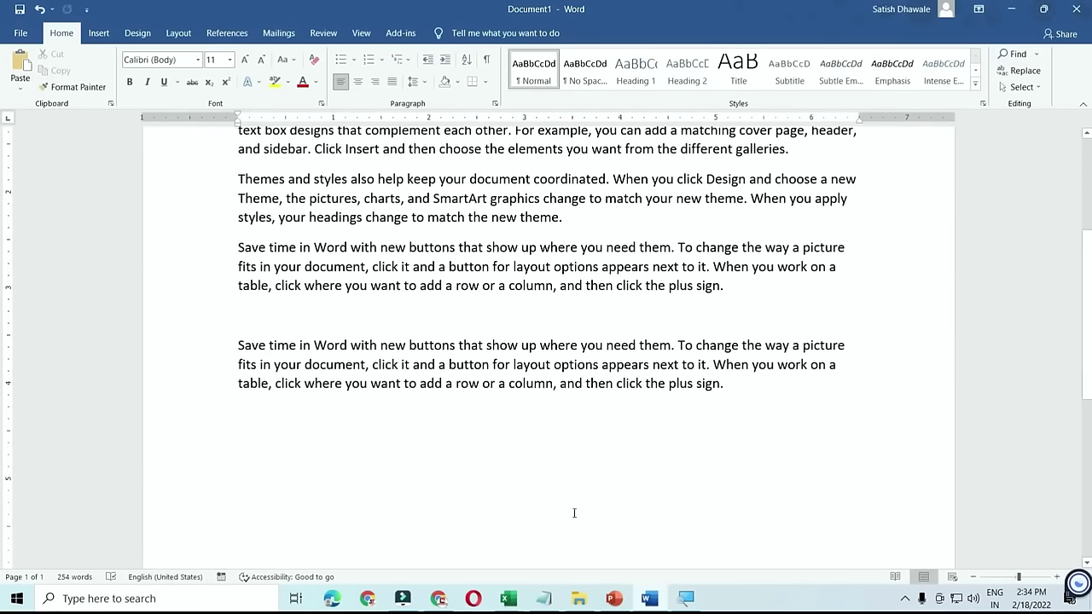
pyautogui.scroll(4, 588, 499)
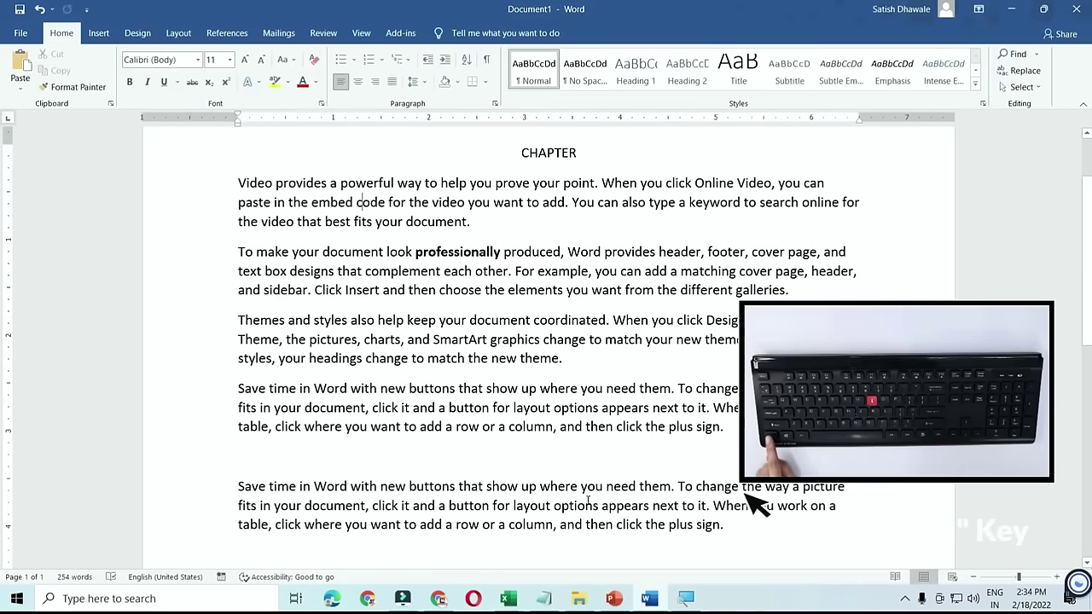
pyautogui.scroll(-4, 450, 463)
pyautogui.click(363, 458)
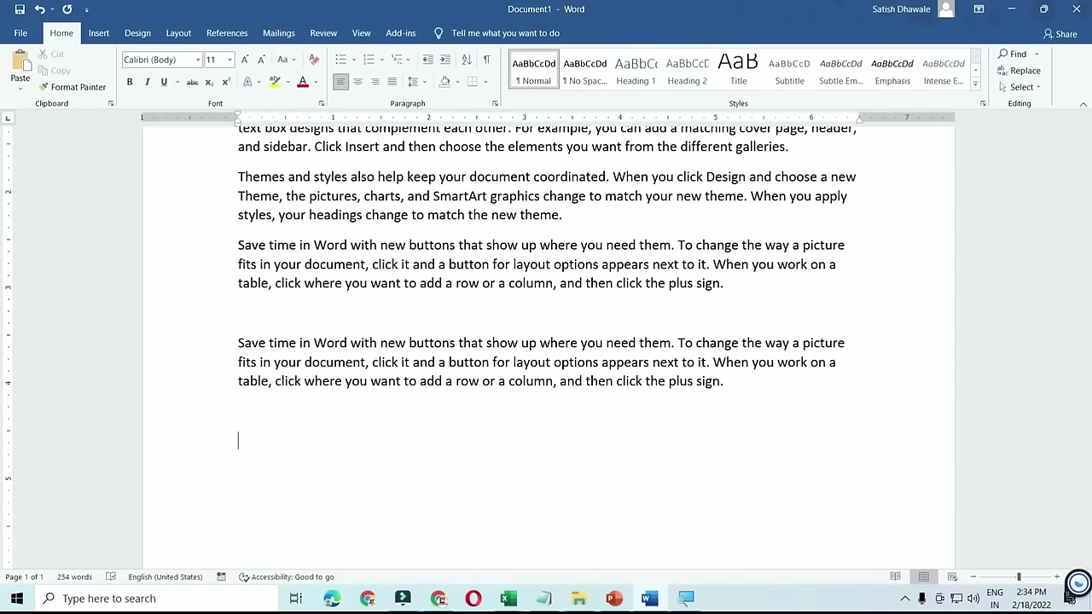
pyautogui.write('Anil is good boy')
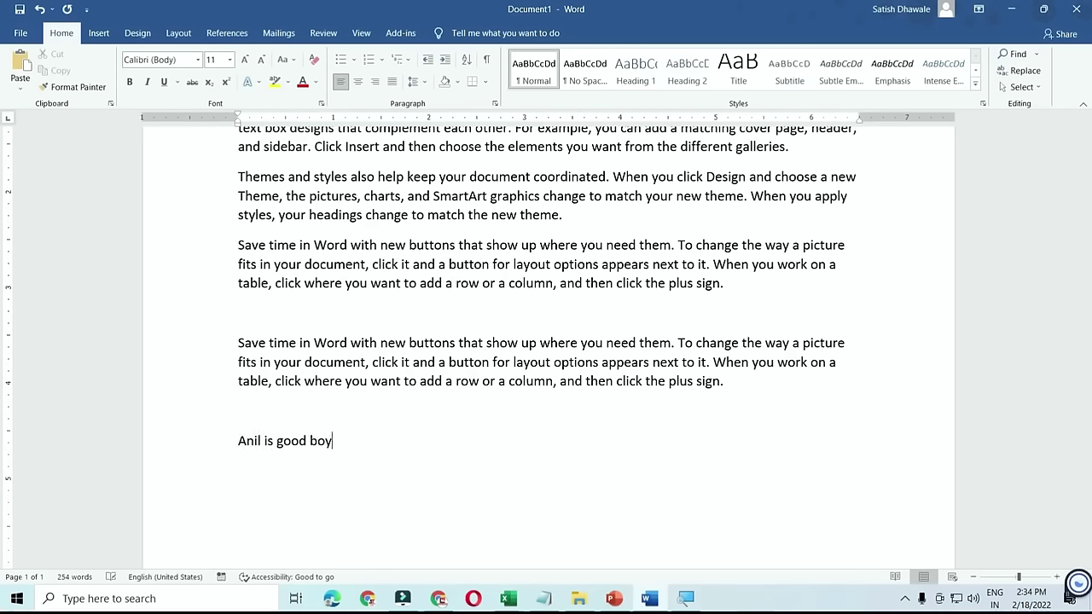
pyautogui.press('Return')
# Copy the sentence into four identical lines, then bring up Find and Replace with Ctrl+H
pyautogui.press('Up')
pyautogui.hotkey('shift', 'End')
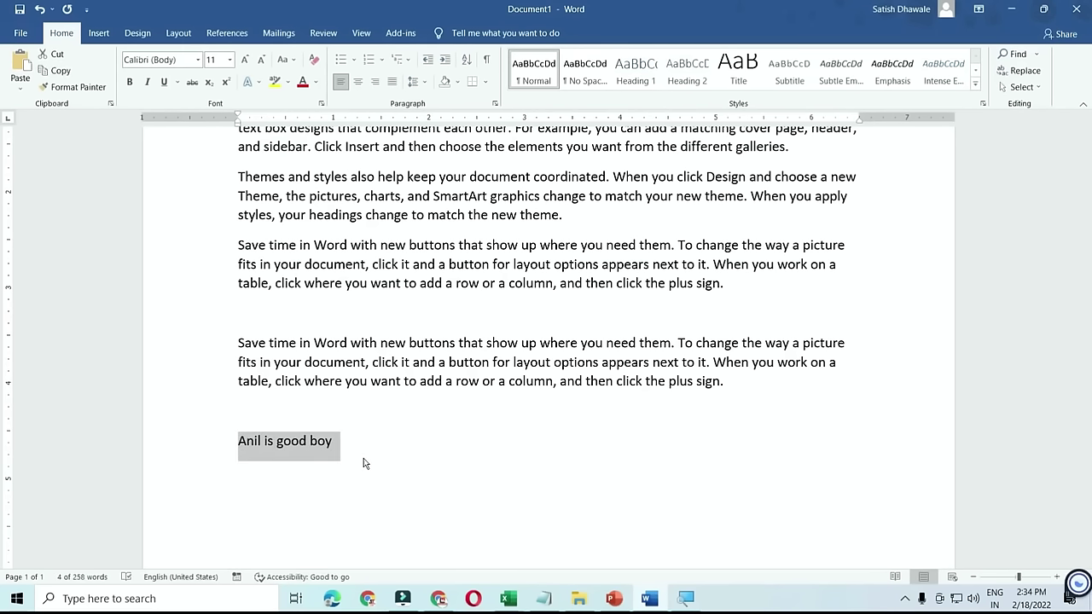
pyautogui.hotkey('ctrl', 'c')
pyautogui.press('Down')
pyautogui.hotkey('ctrl', 'v')
pyautogui.press('Return')
pyautogui.hotkey('ctrl', 'v')
pyautogui.press('Return')
pyautogui.hotkey('ctrl', 'v')
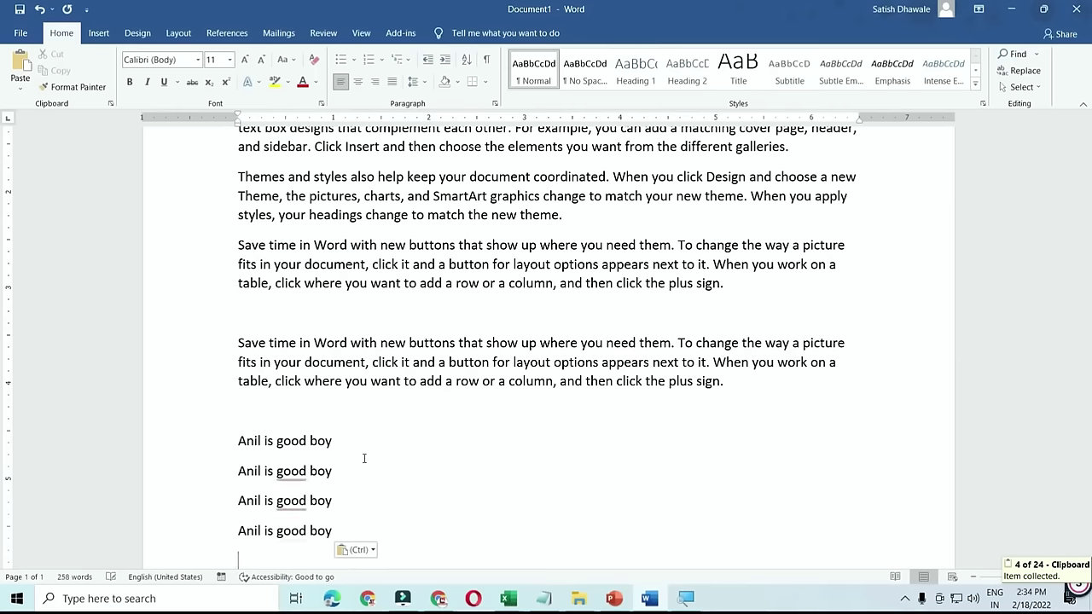
pyautogui.press('Return')
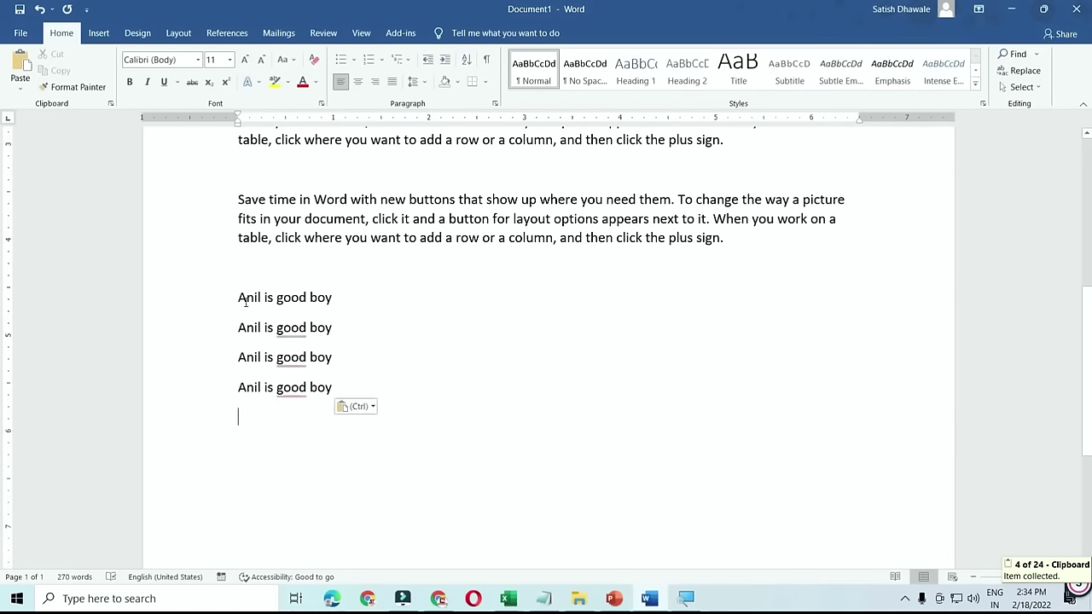
pyautogui.click(238, 298)
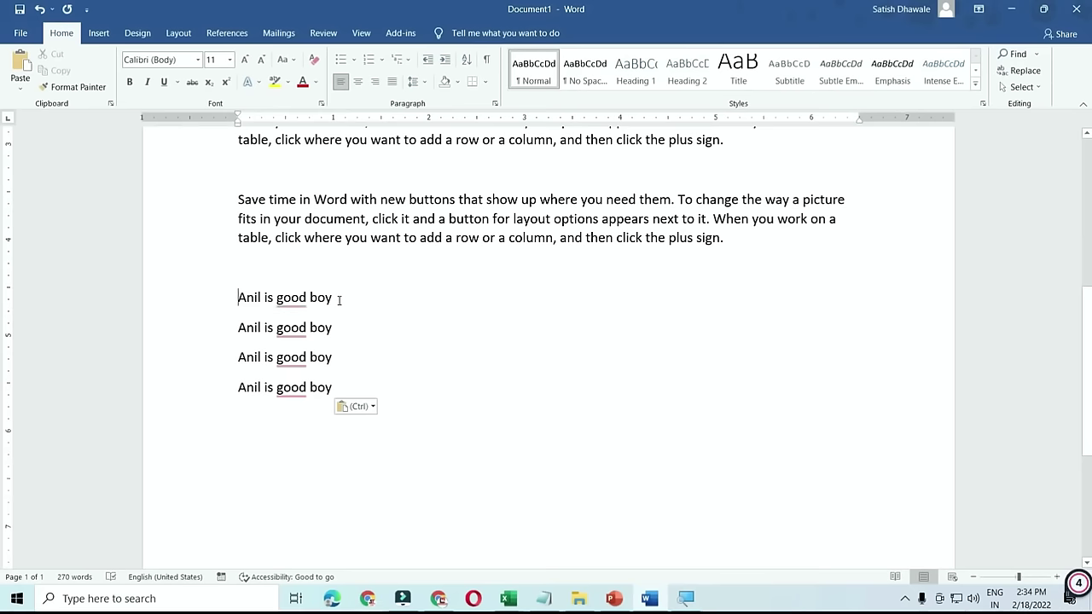
pyautogui.hotkey('ctrl', 'h')
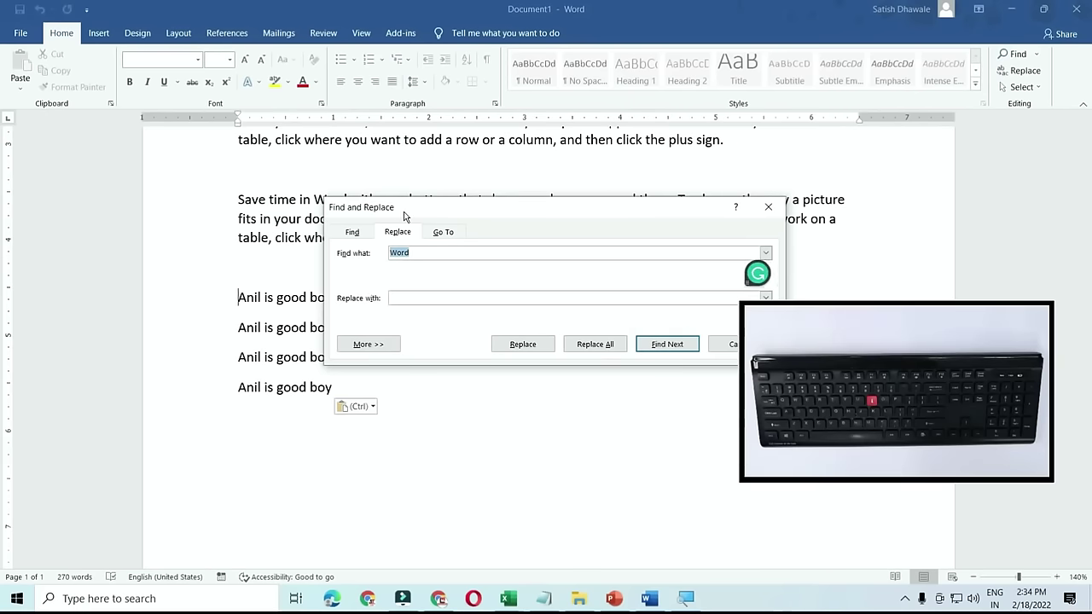
# Replace all 'good' with 'bad' in the four sample lines
pyautogui.moveTo(407, 215); pyautogui.dragTo(533, 232)
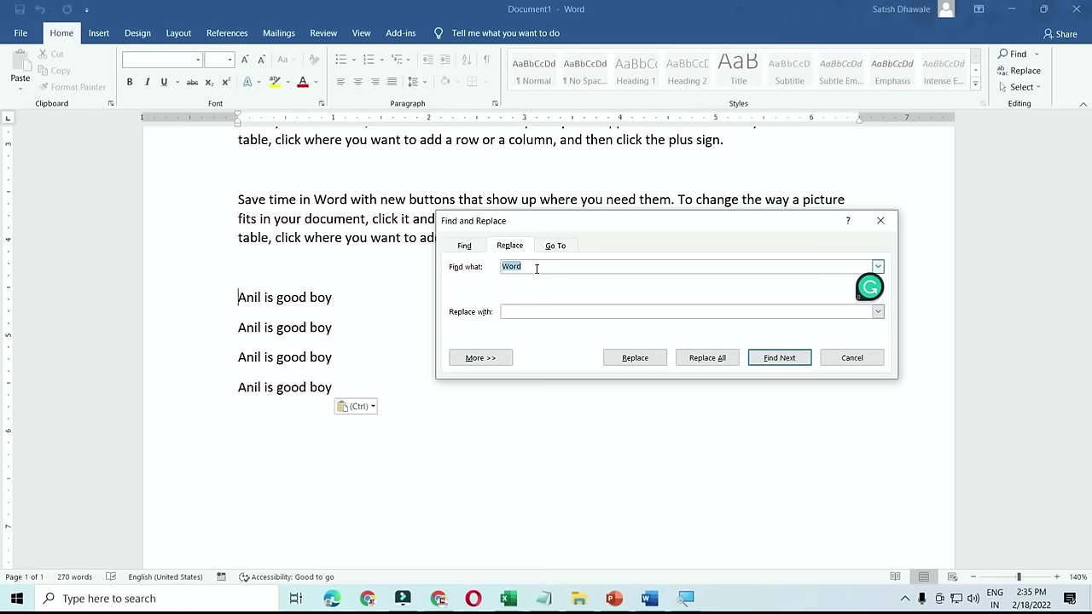
pyautogui.press('BackSpace')
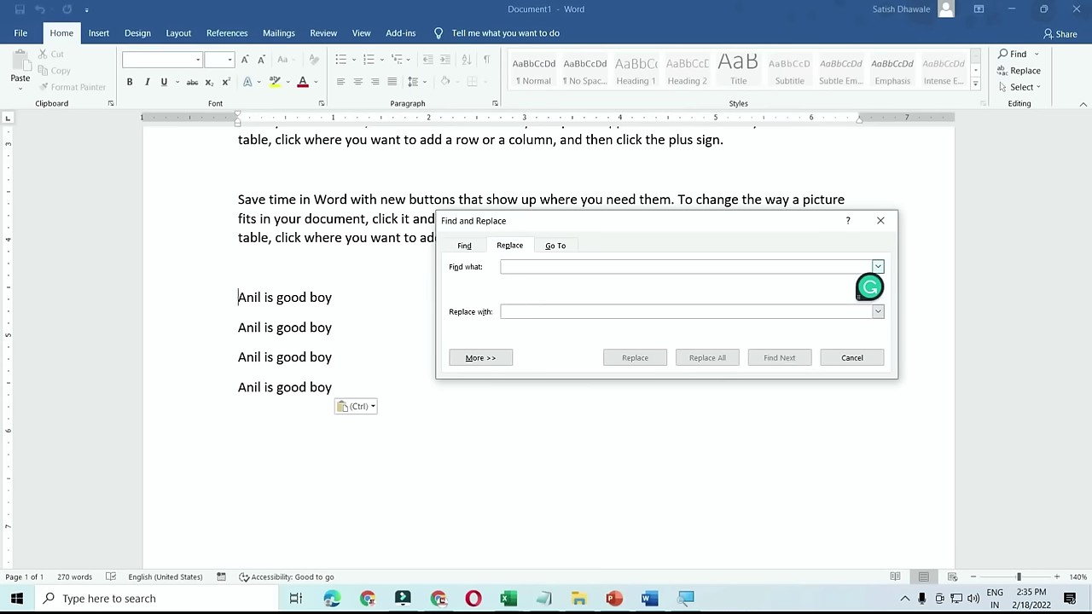
pyautogui.write('G')
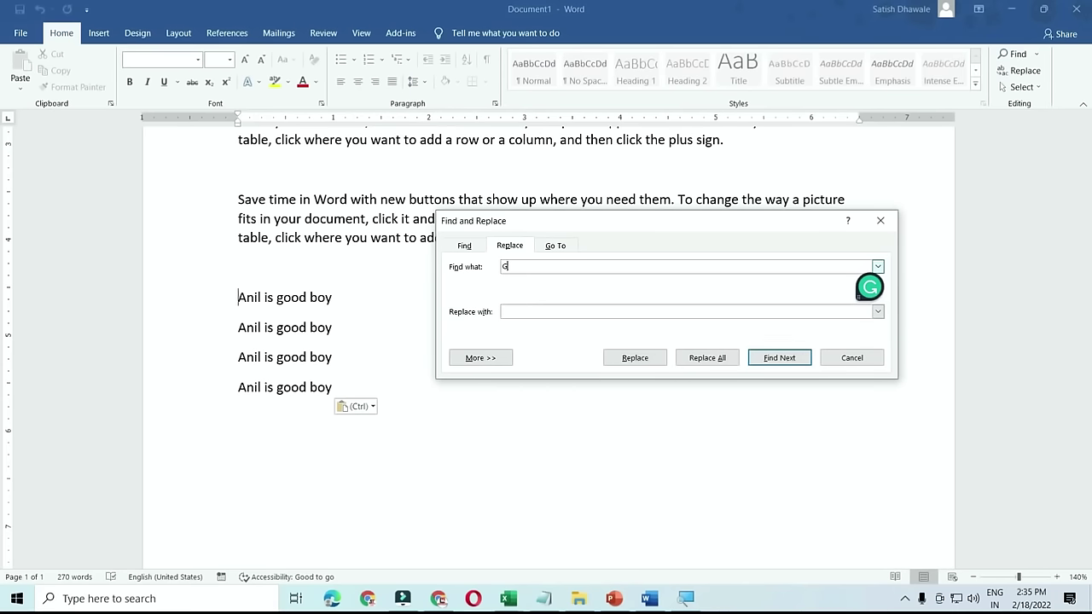
pyautogui.write('ood')
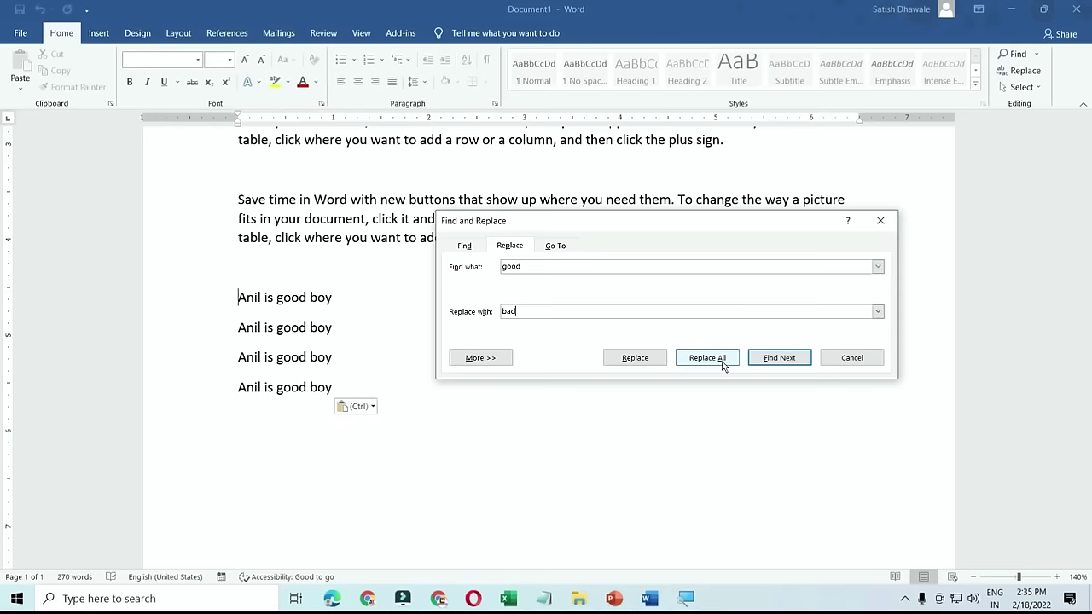
pyautogui.click(706, 357)
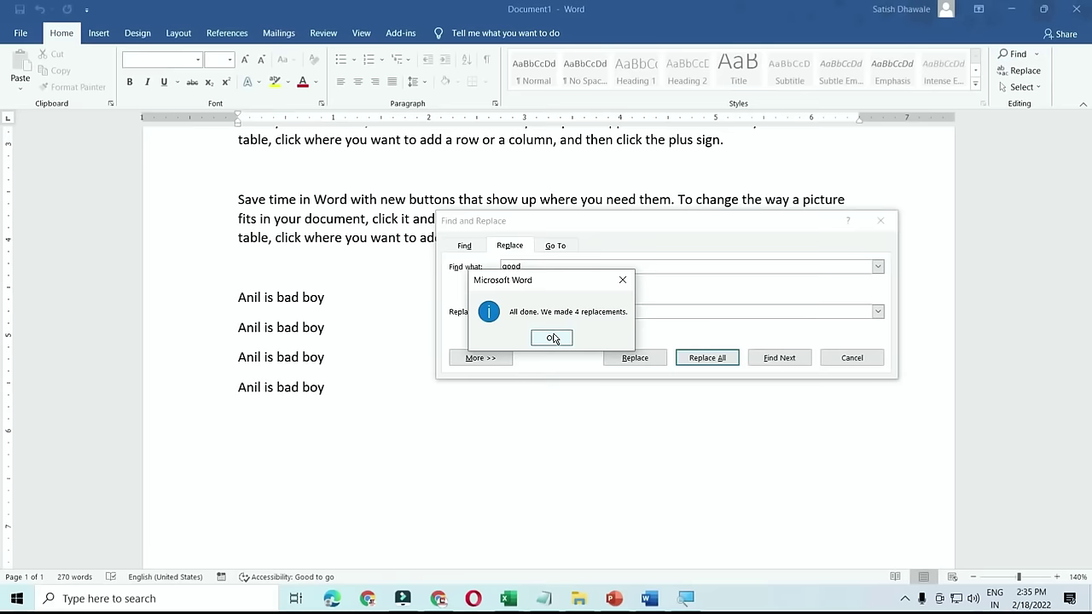
pyautogui.click(553, 338)
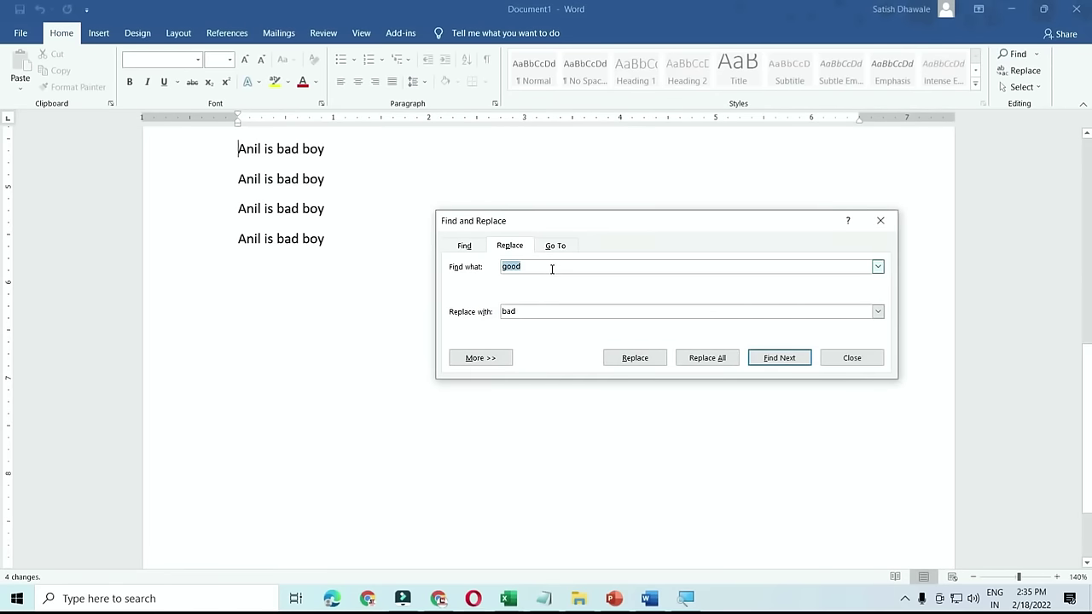
# Replace all 'boy' with 'girl' so the lines end 'bad girl', then close the dialog
pyautogui.write('boy')
pyautogui.press('Tab')
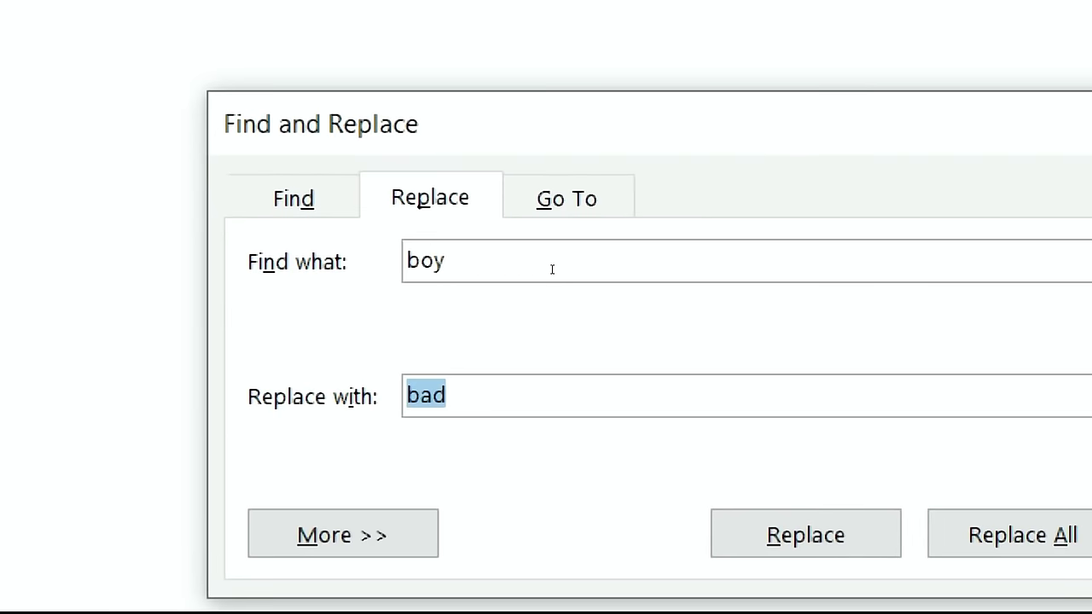
pyautogui.write('girl')
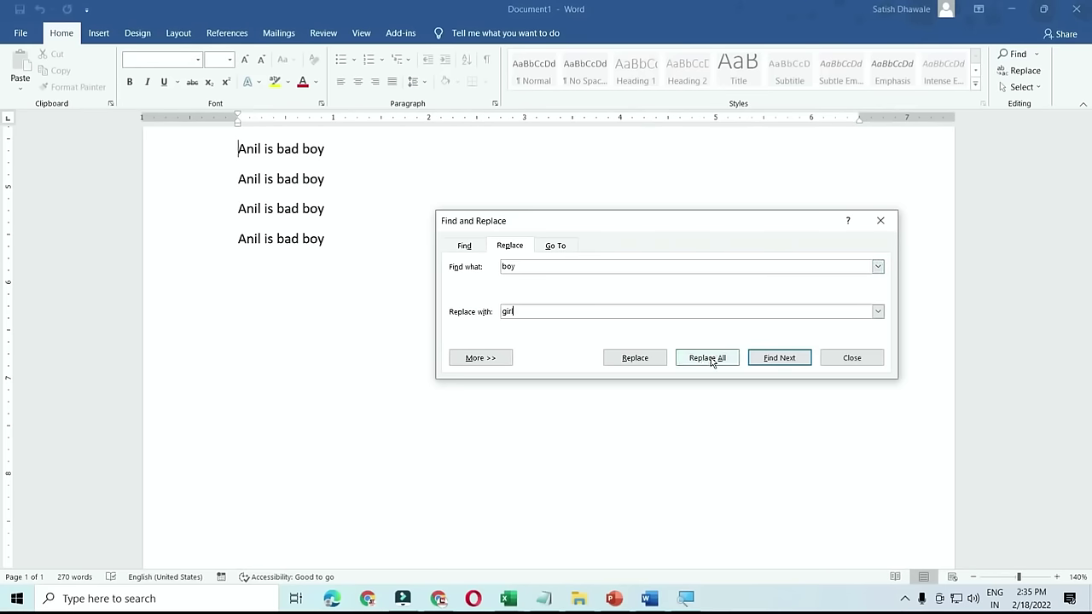
pyautogui.click(707, 359)
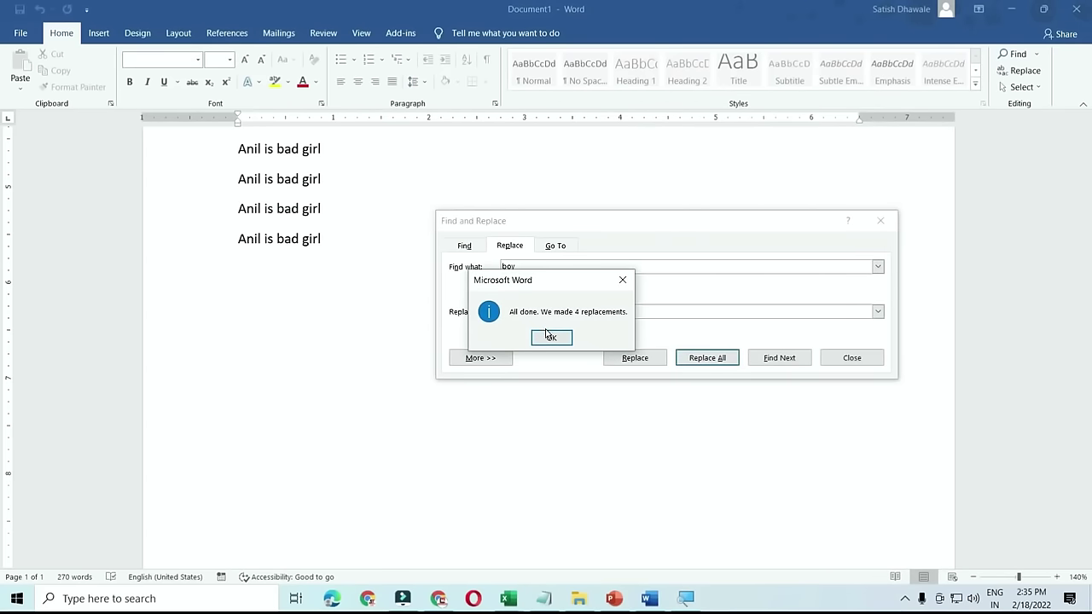
pyautogui.click(548, 337)
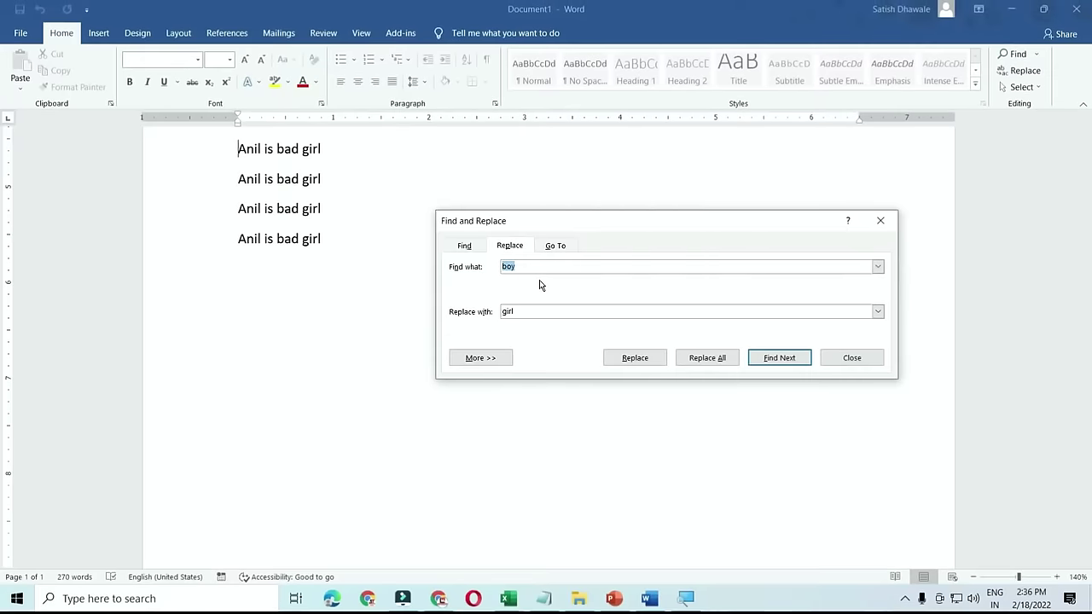
pyautogui.press('Escape')
pyautogui.scroll(3, 539, 280)
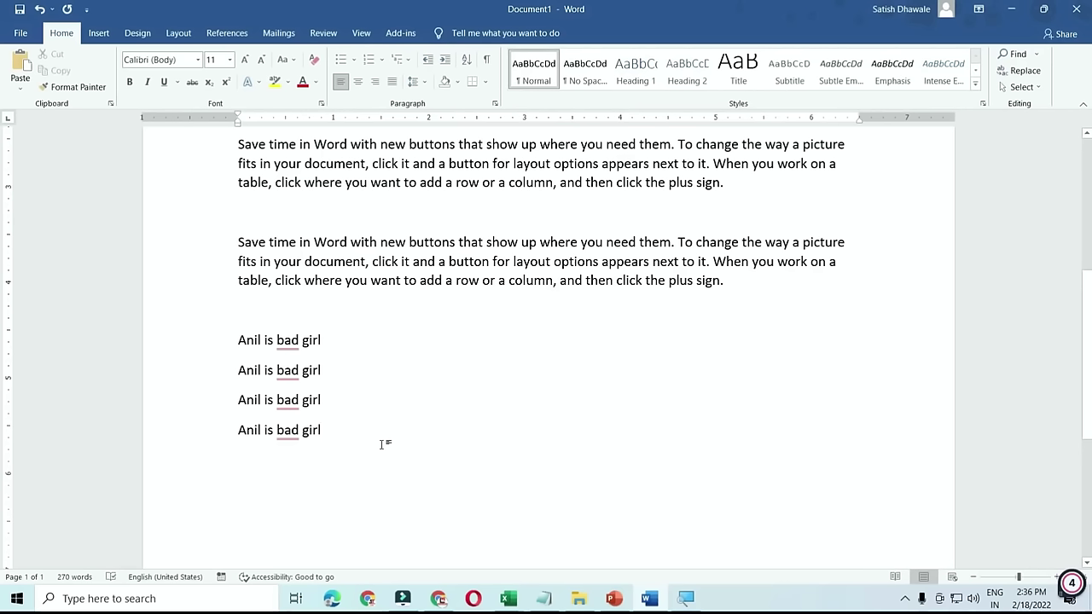
pyautogui.scroll(4, 381, 443)
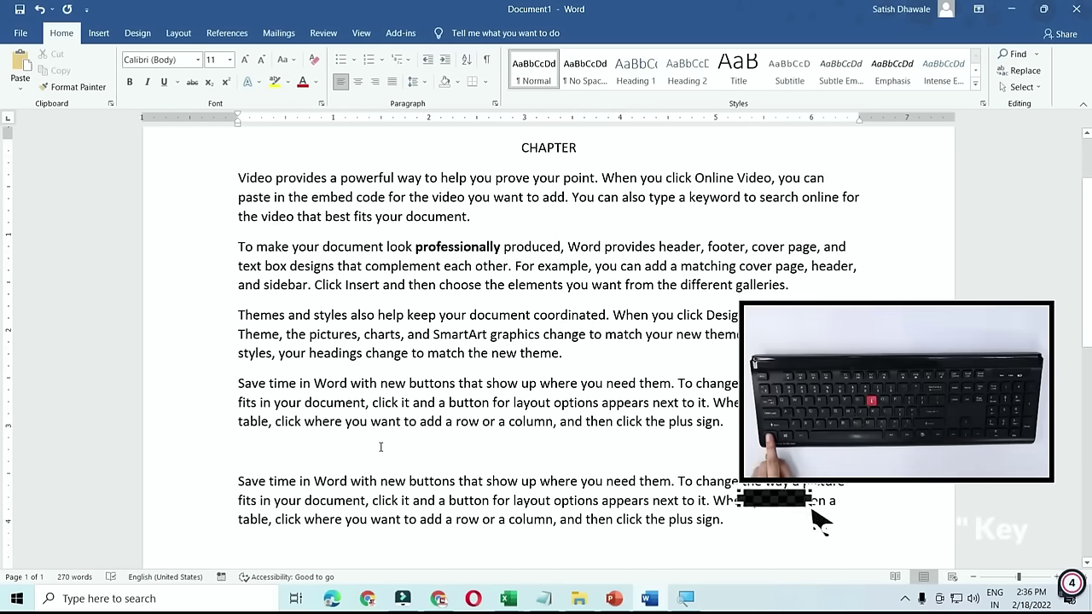
pyautogui.scroll(1, 408, 348)
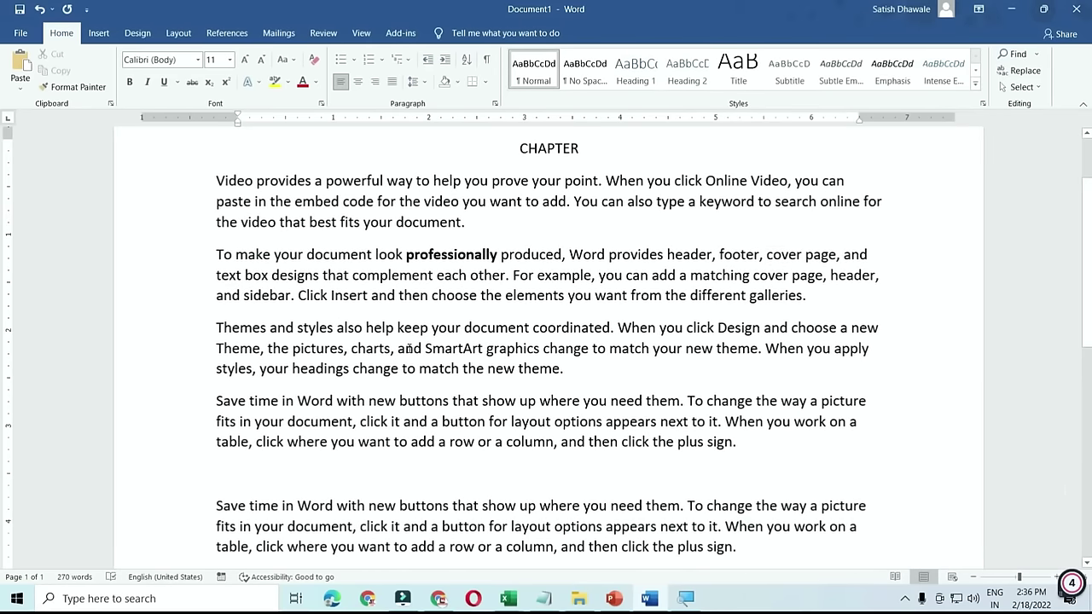
pyautogui.hotkey('ctrl', 'g')
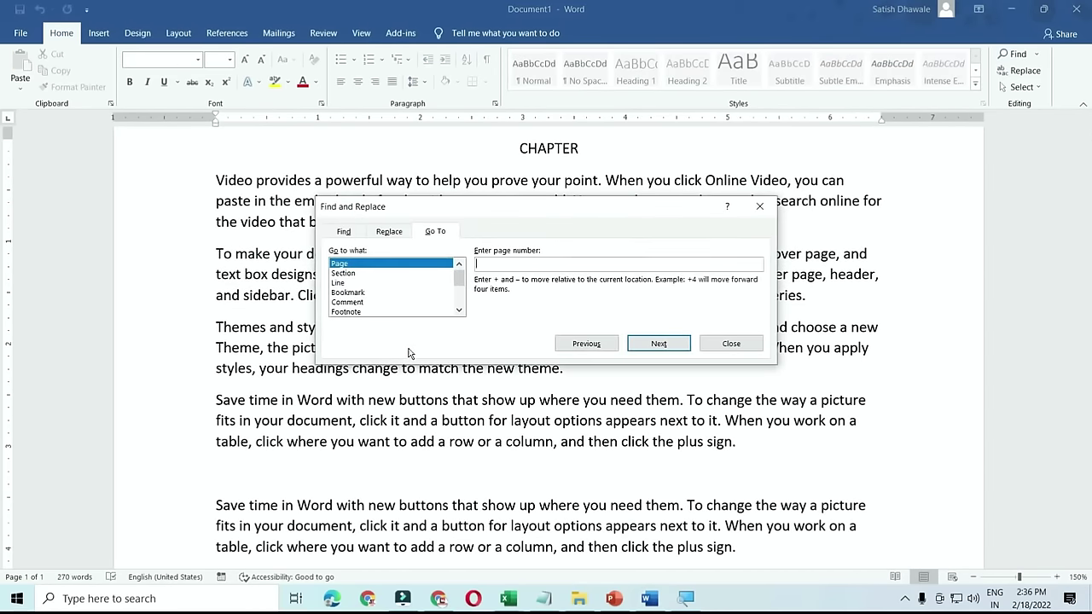
pyautogui.press('Escape')
pyautogui.hotkey('ctrl', 'g')
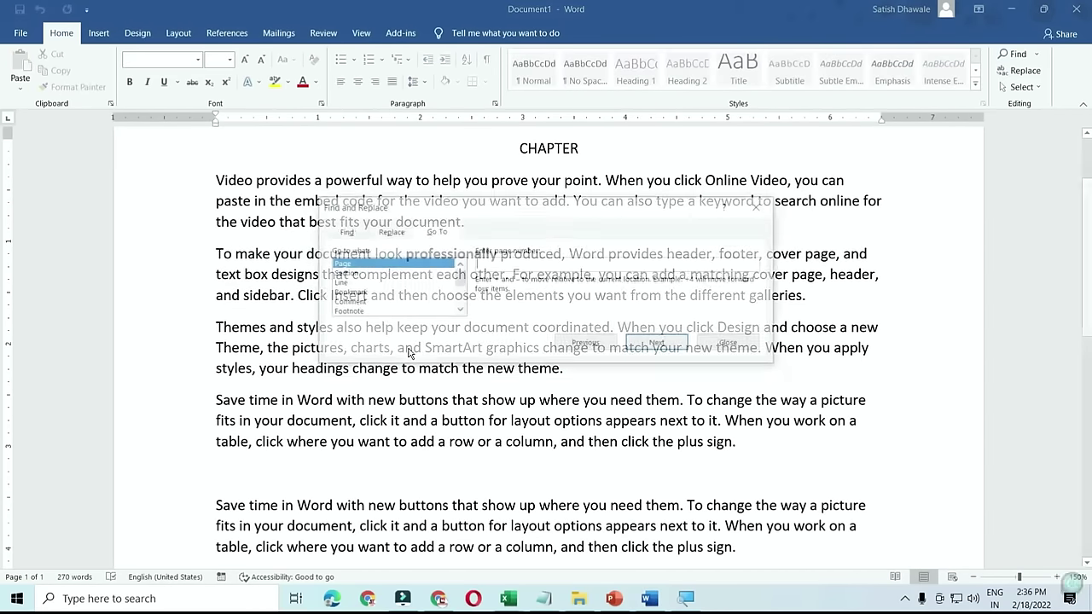
pyautogui.press('Escape')
pyautogui.hotkey('ctrl', 'g')
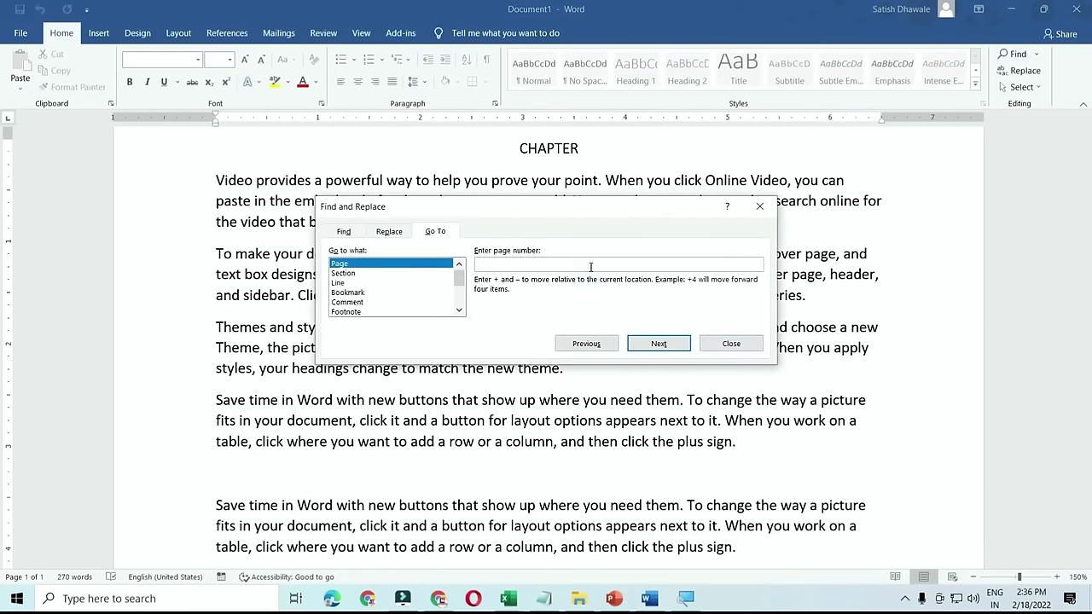
pyautogui.write('2')
pyautogui.press('Escape')
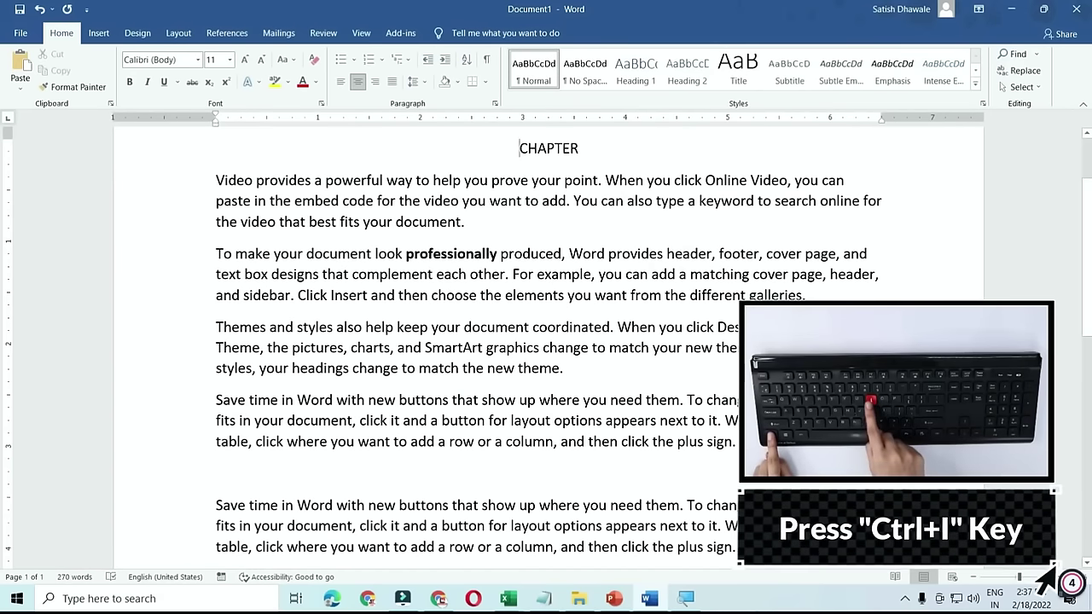
# Italicise the first 'Save time in Word' paragraph
pyautogui.doubleClick(213, 402)
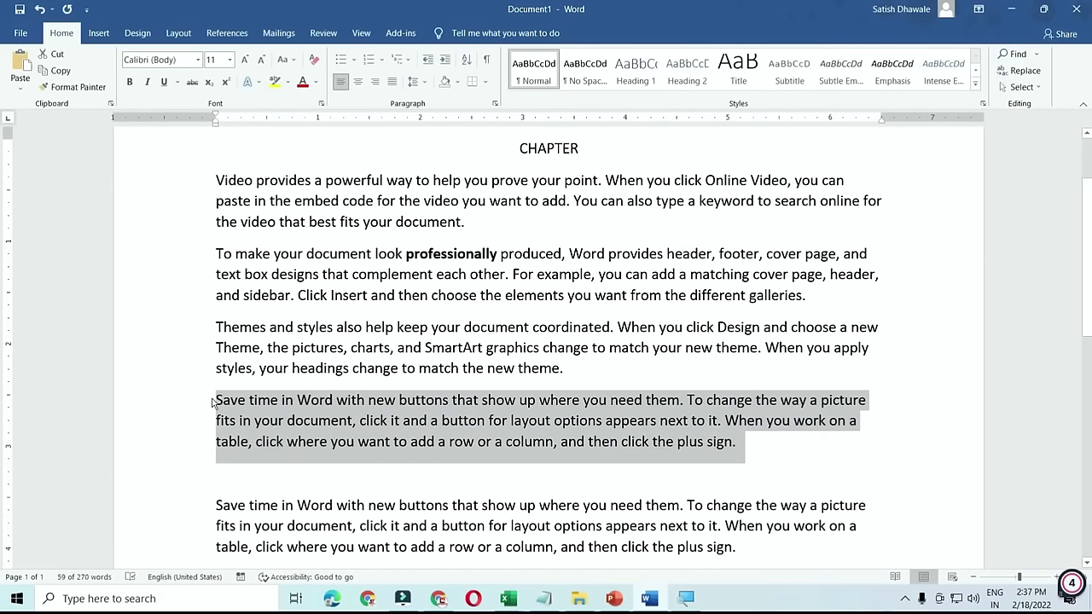
pyautogui.hotkey('ctrl', 'i')
pyautogui.hotkey('ctrl', 'i')
pyautogui.hotkey('ctrl', 'i')
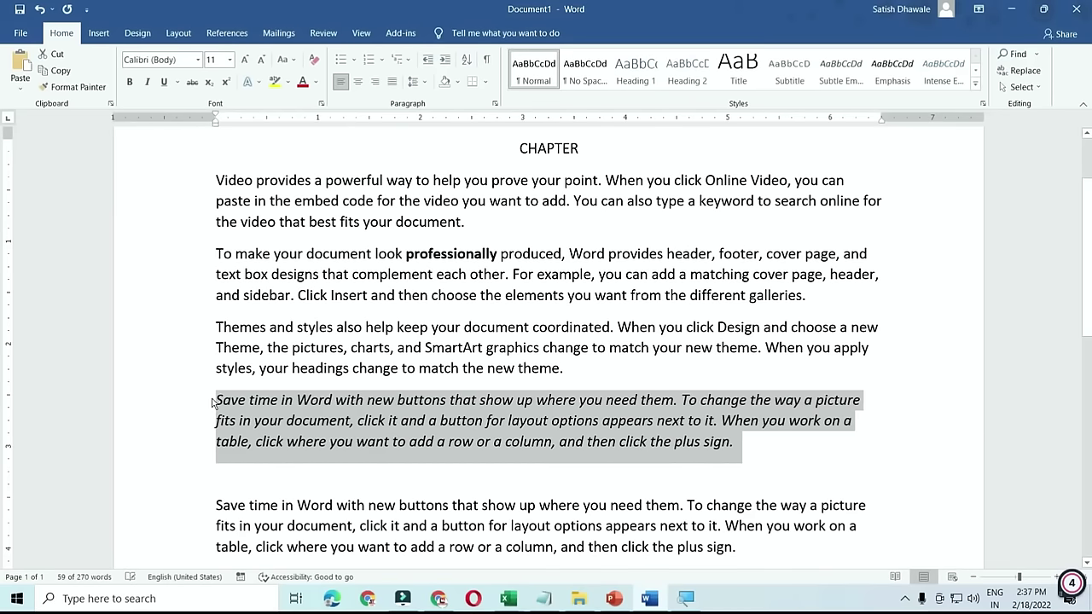
pyautogui.hotkey('ctrl', 'i')
pyautogui.hotkey('ctrl', 'i')
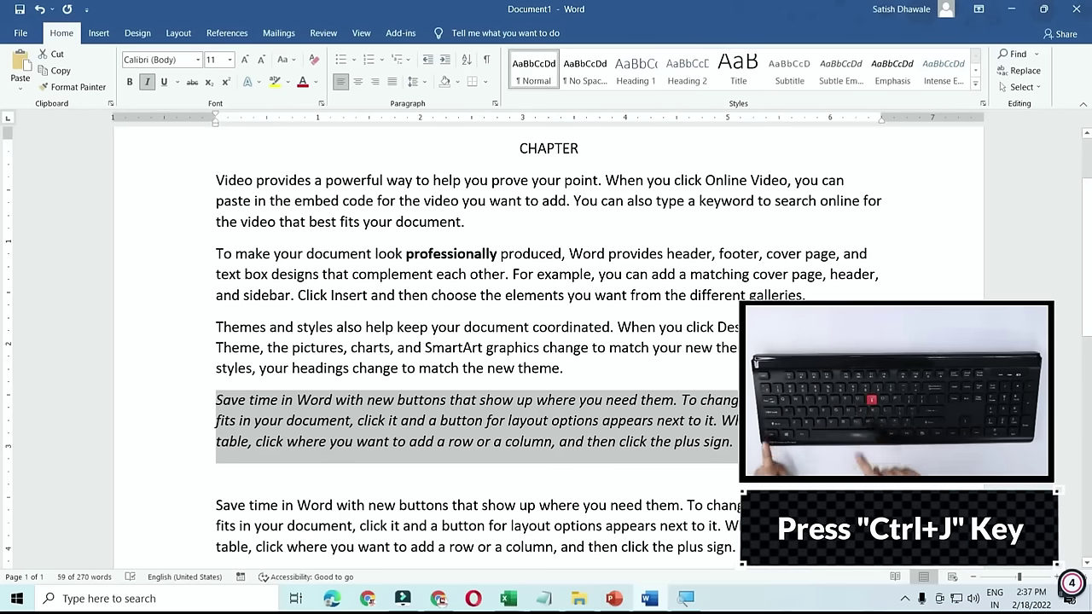
pyautogui.click(733, 452)
# Justify all the body paragraphs of the document
pyautogui.keyDown('ctrl'); pyautogui.scroll(-2, 817, 413); pyautogui.keyUp('ctrl')
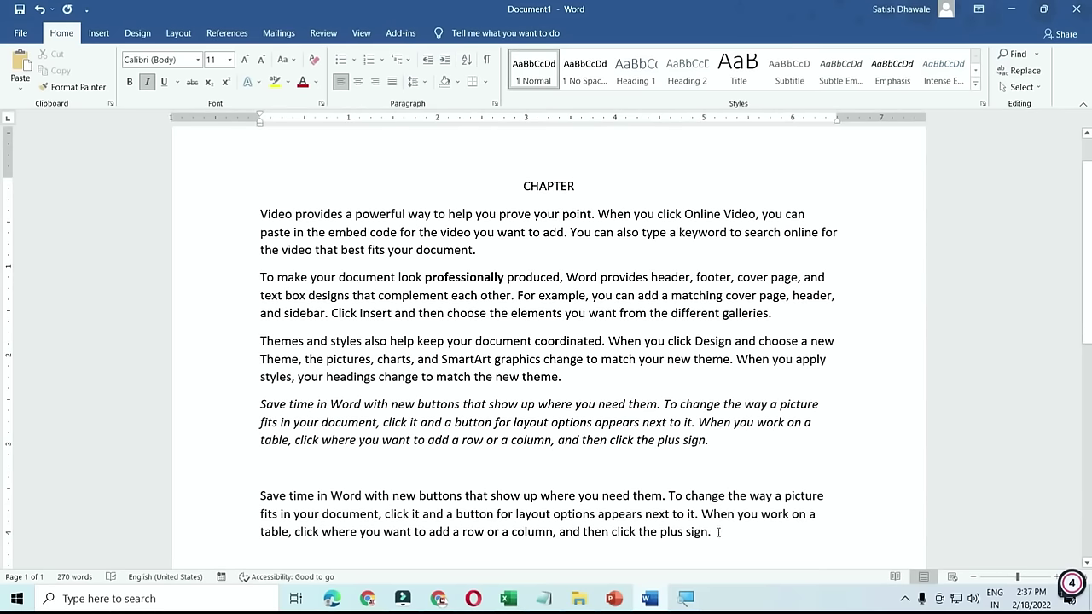
pyautogui.moveTo(714, 532); pyautogui.dragTo(259, 215)
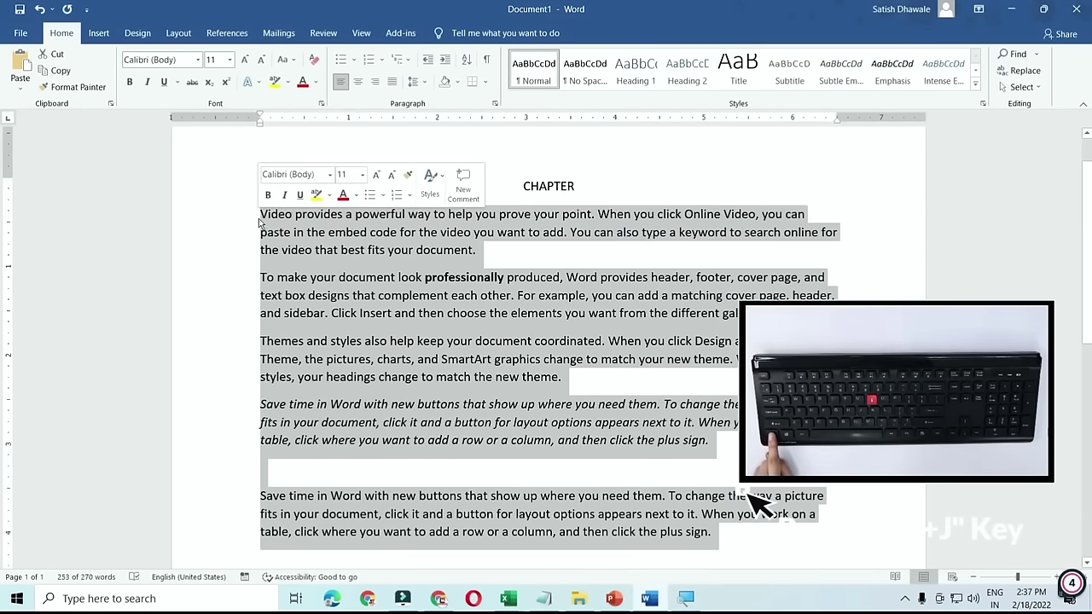
pyautogui.hotkey('ctrl', 'j')
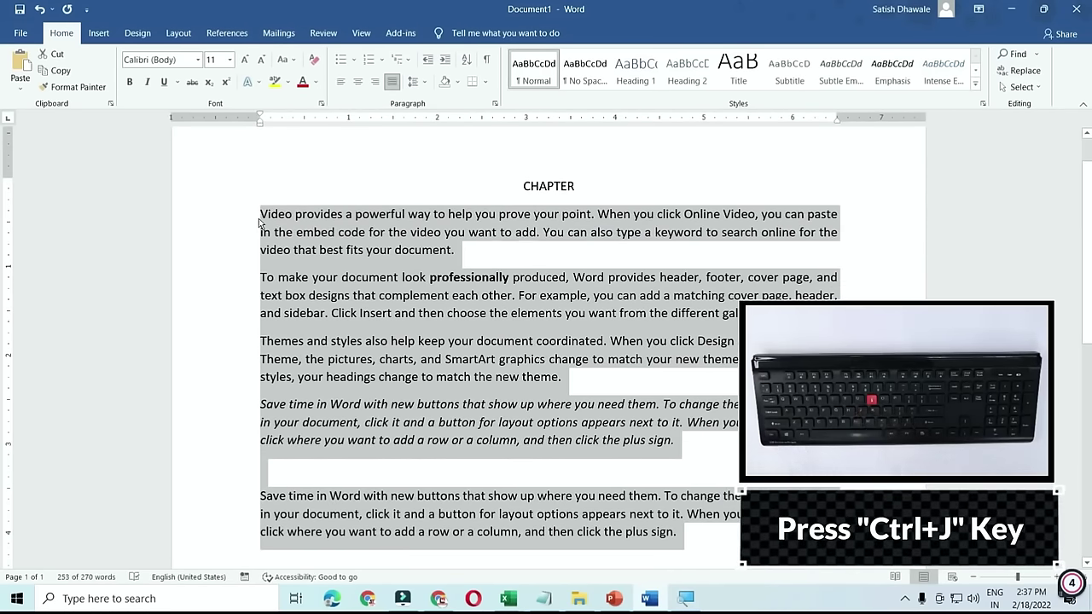
pyautogui.hotkey('ctrl', 'l')
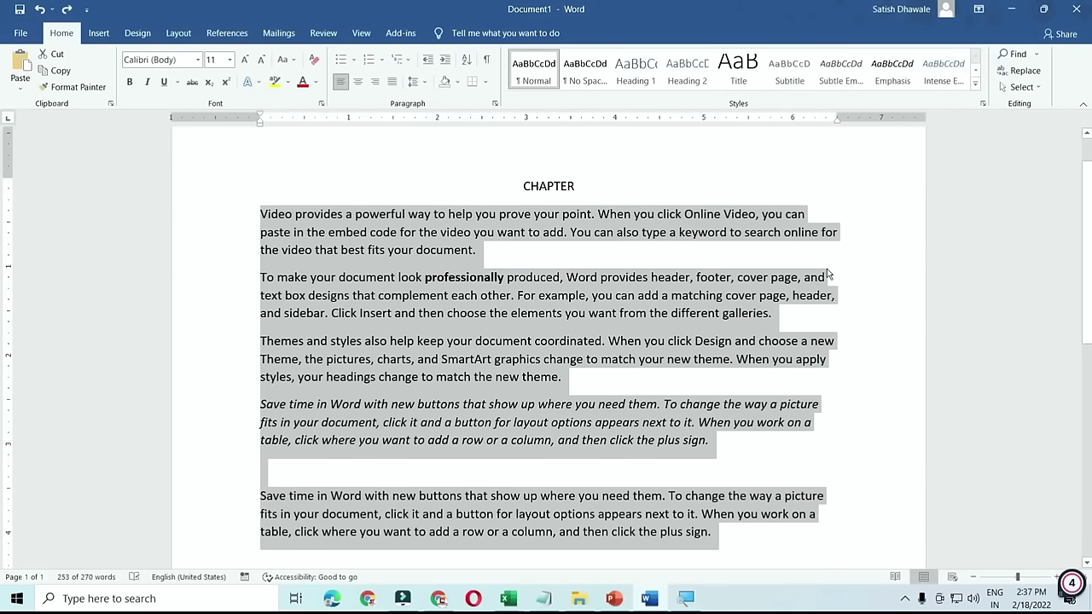
pyautogui.hotkey('ctrl', 'j')
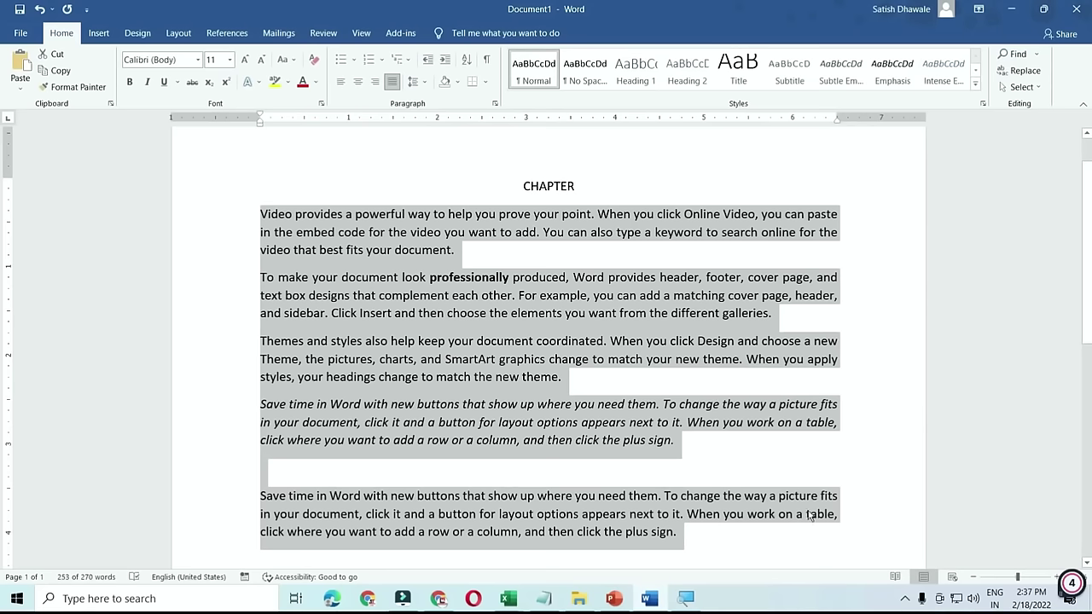
pyautogui.click(481, 424)
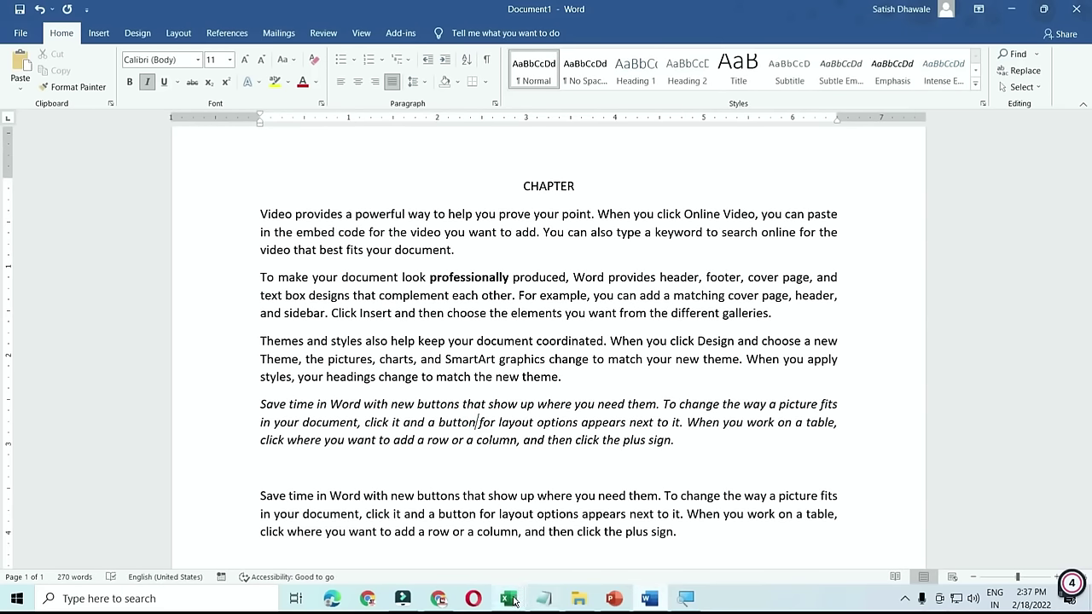
# Enter the word 'file' in cell B5 of the TAX FORMULA workbook
pyautogui.moveTo(508, 598)
pyautogui.click(518, 545)
pyautogui.click(304, 288)
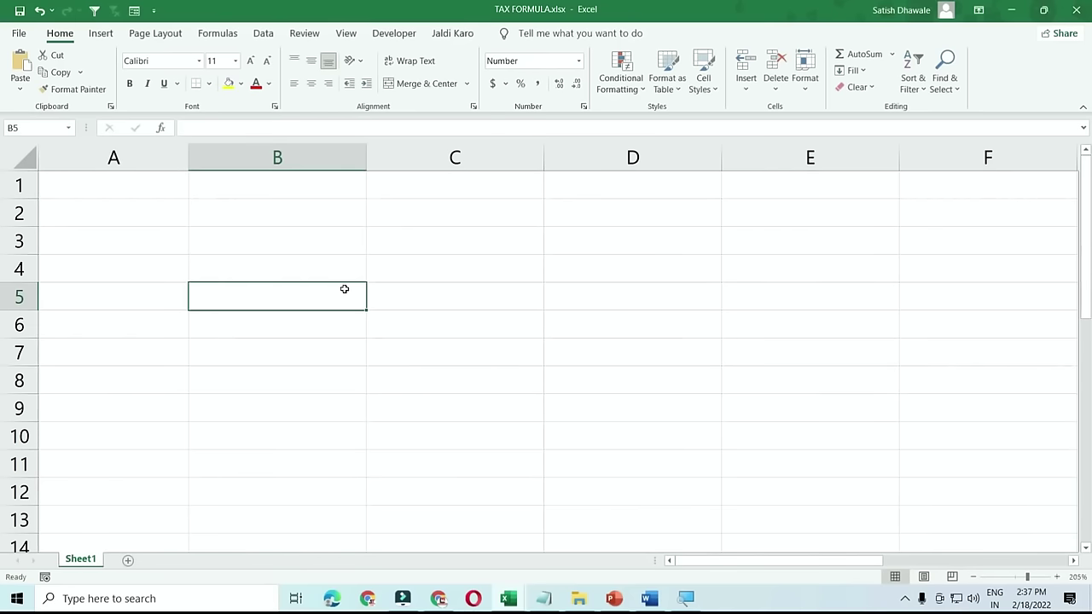
pyautogui.write('file')
pyautogui.press('Return')
# Hyperlink B5 to the file '31 - HTML - Forms .html'
pyautogui.click(343, 297)
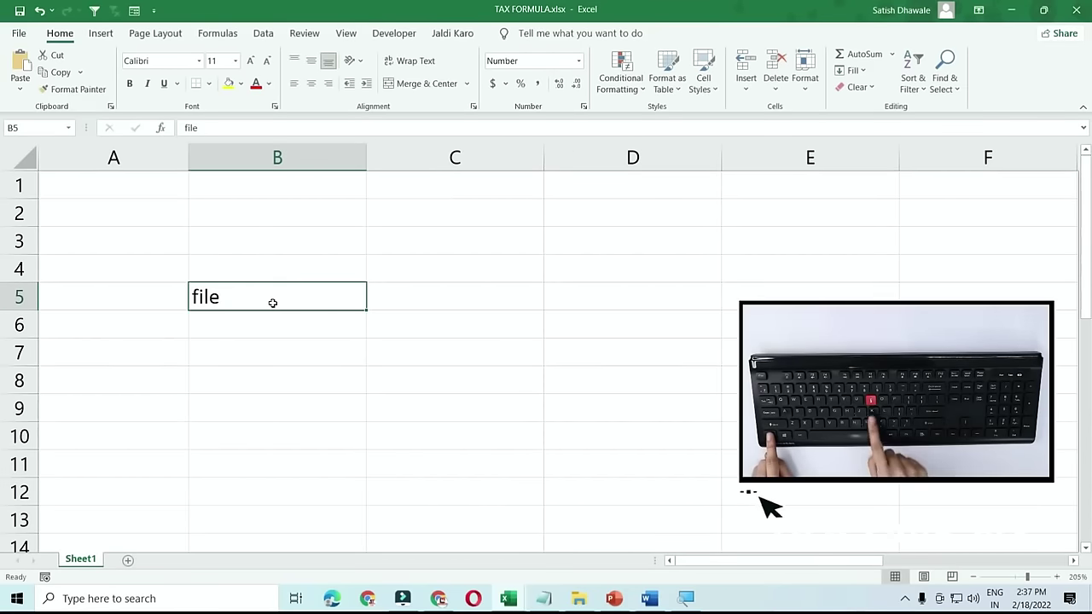
pyautogui.hotkey('ctrl', 'k')
pyautogui.scroll(-10, 499, 315)
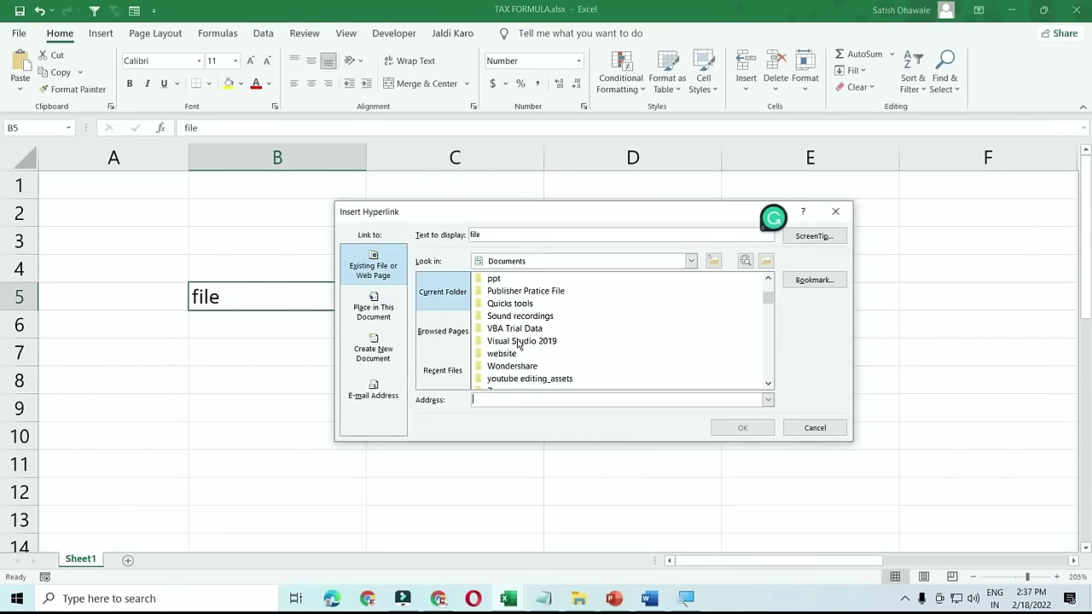
pyautogui.scroll(2, 514, 353)
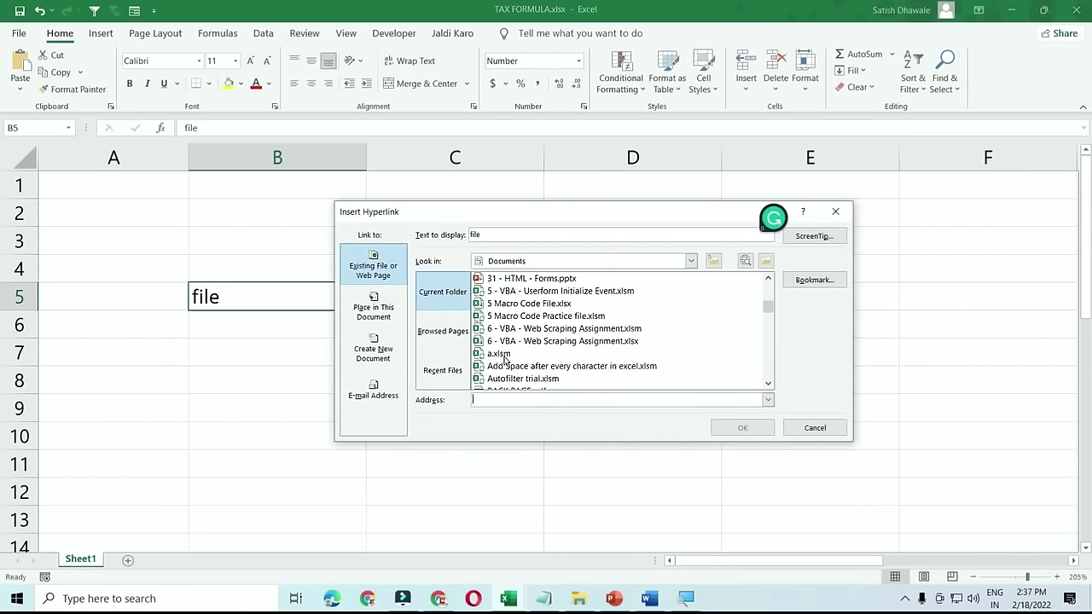
pyautogui.scroll(1, 517, 341)
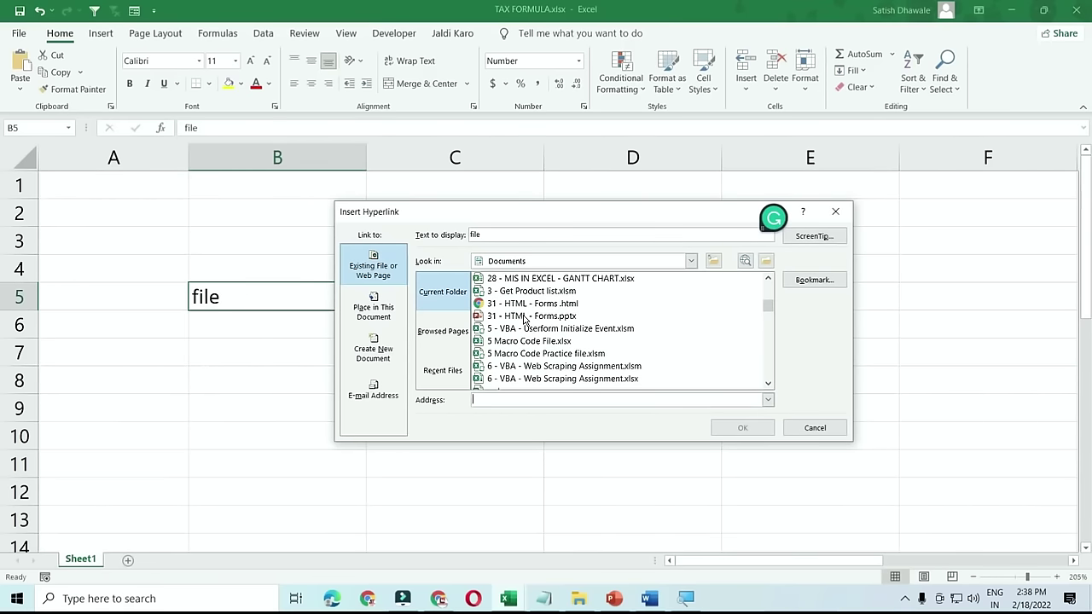
pyautogui.scroll(1, 522, 332)
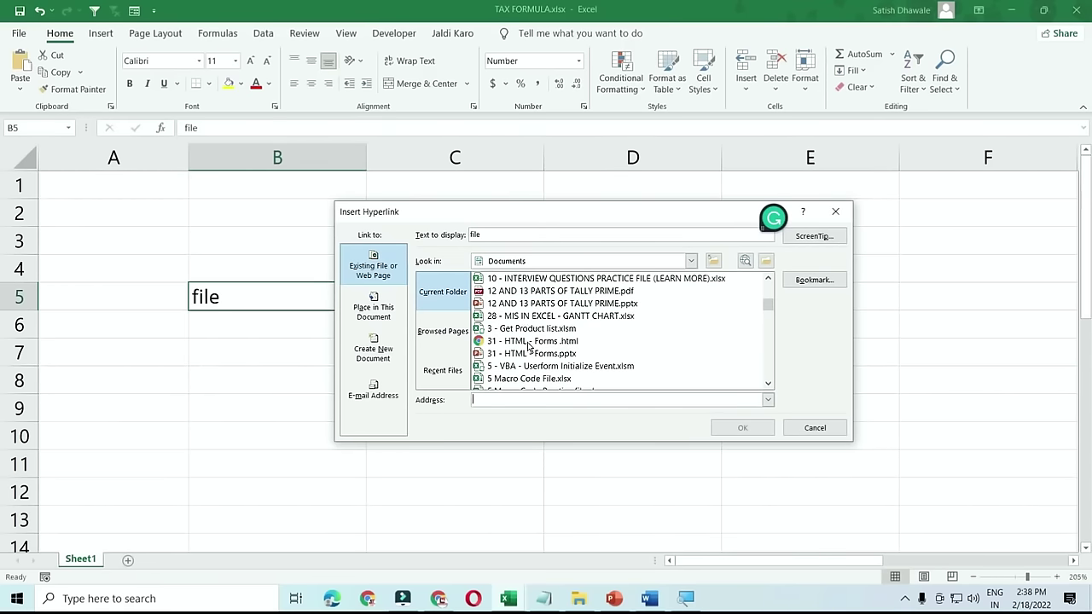
pyautogui.click(528, 341)
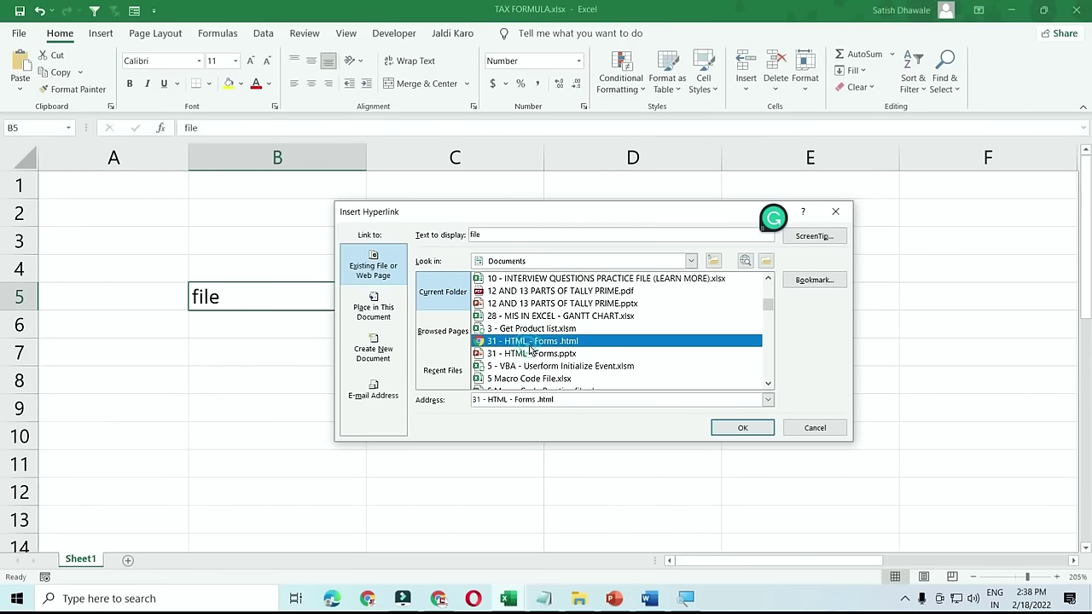
pyautogui.click(744, 429)
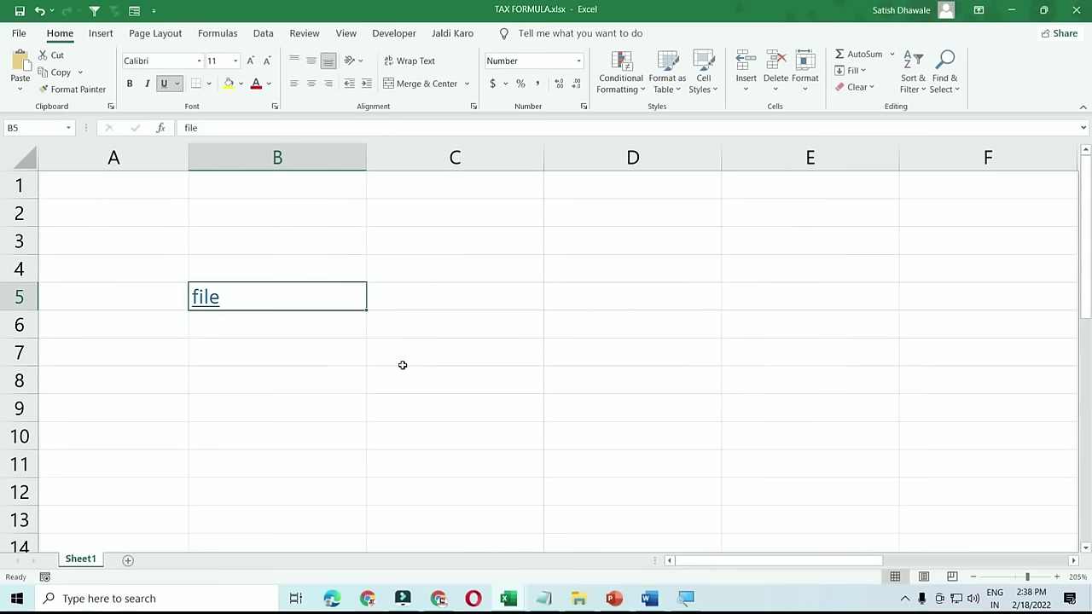
# Follow the B5 link to check the HTML Forms page opens, then close and minimise Chrome
pyautogui.click(212, 319)
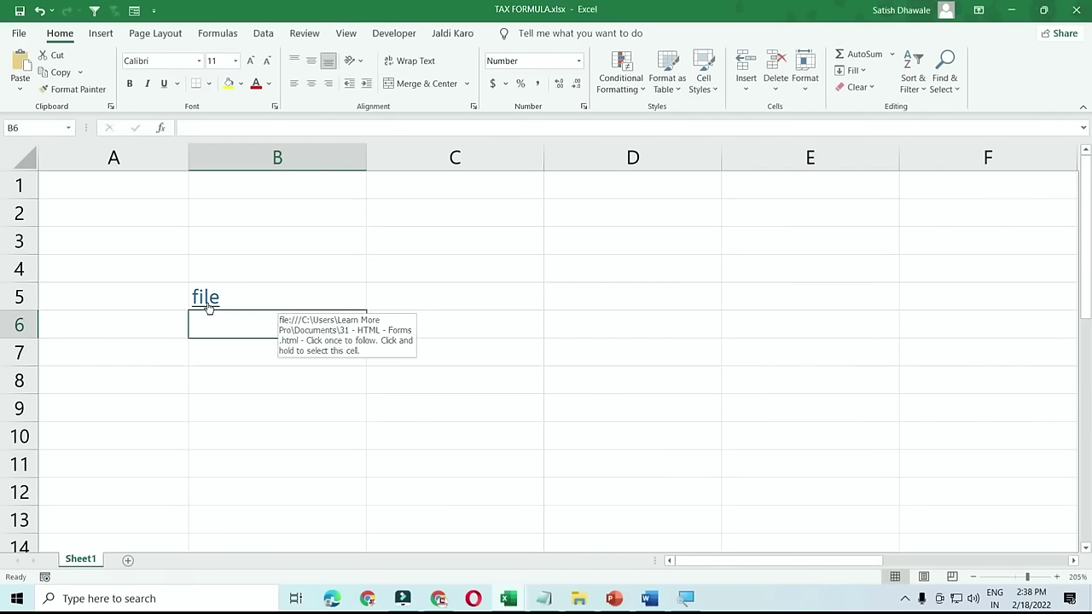
pyautogui.click(207, 298)
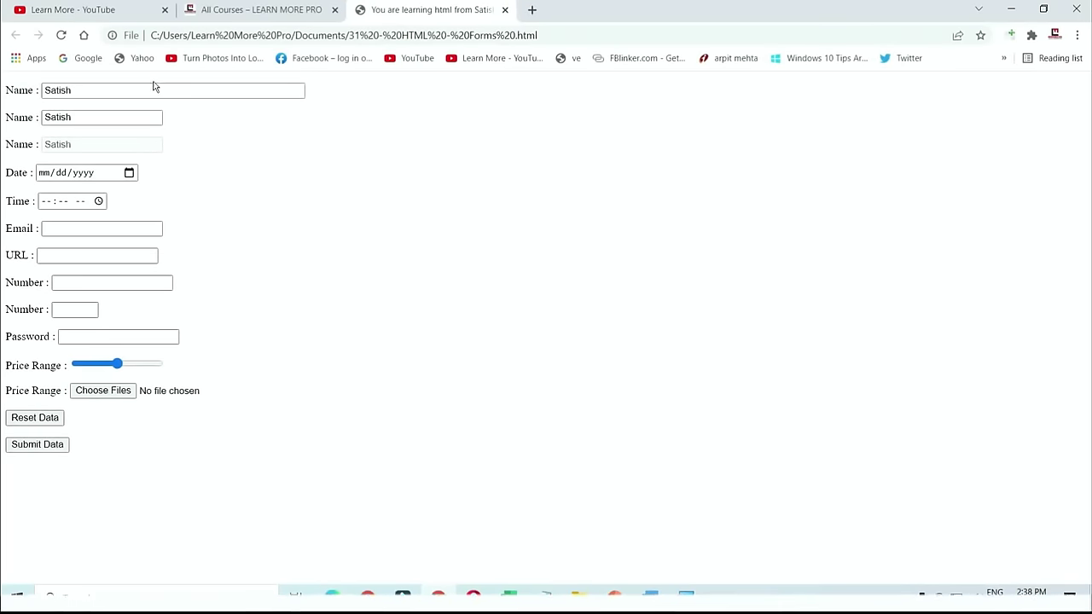
pyautogui.click(505, 9)
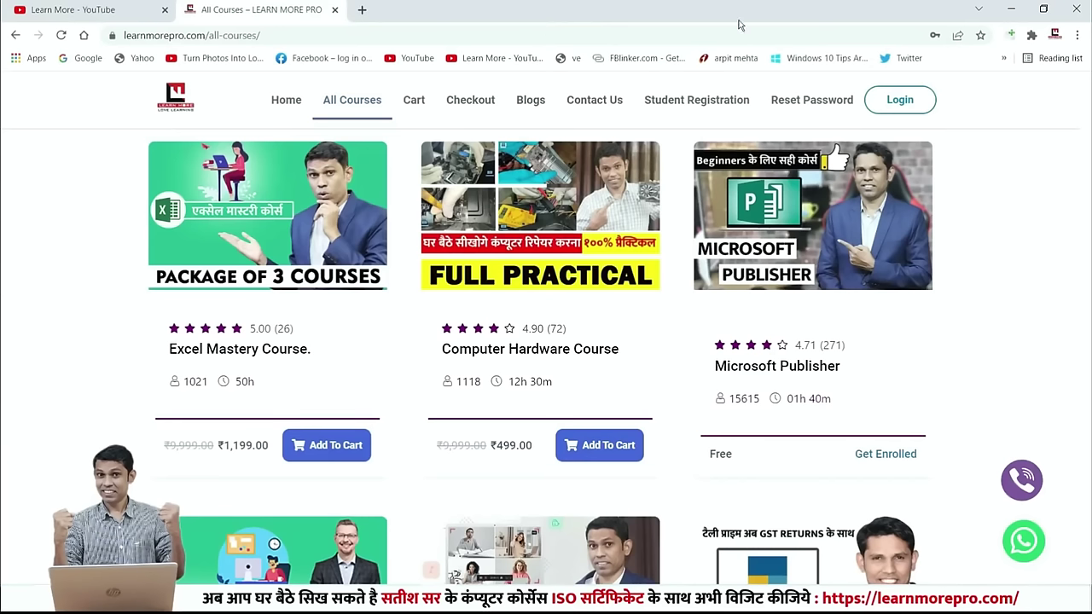
pyautogui.click(1011, 10)
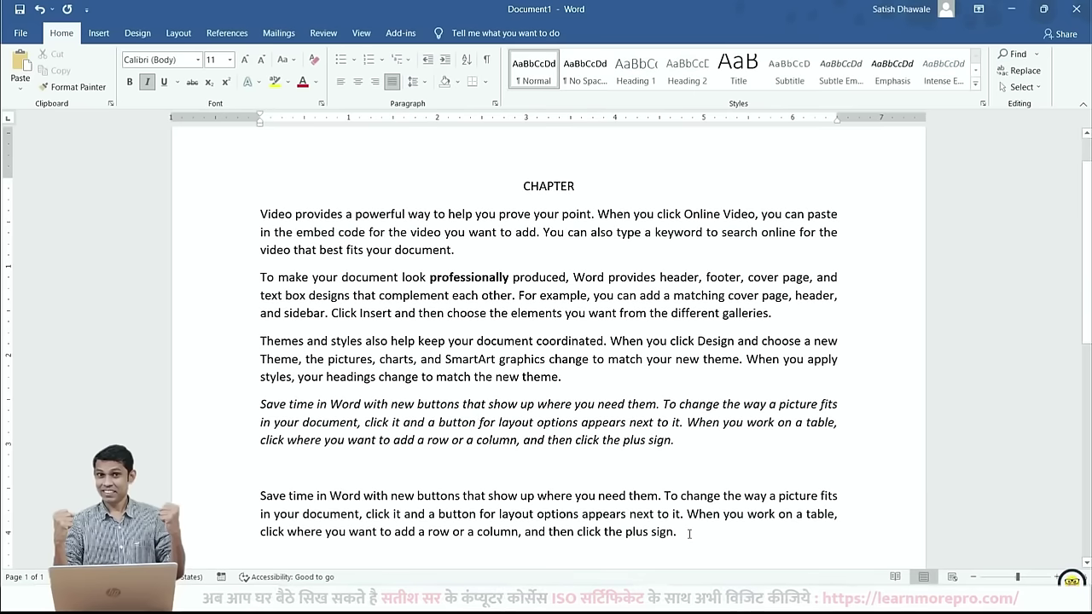
# Cycle the CHAPTER heading through left, centre and right alignment, finishing centred
pyautogui.moveTo(685, 531); pyautogui.dragTo(261, 472)
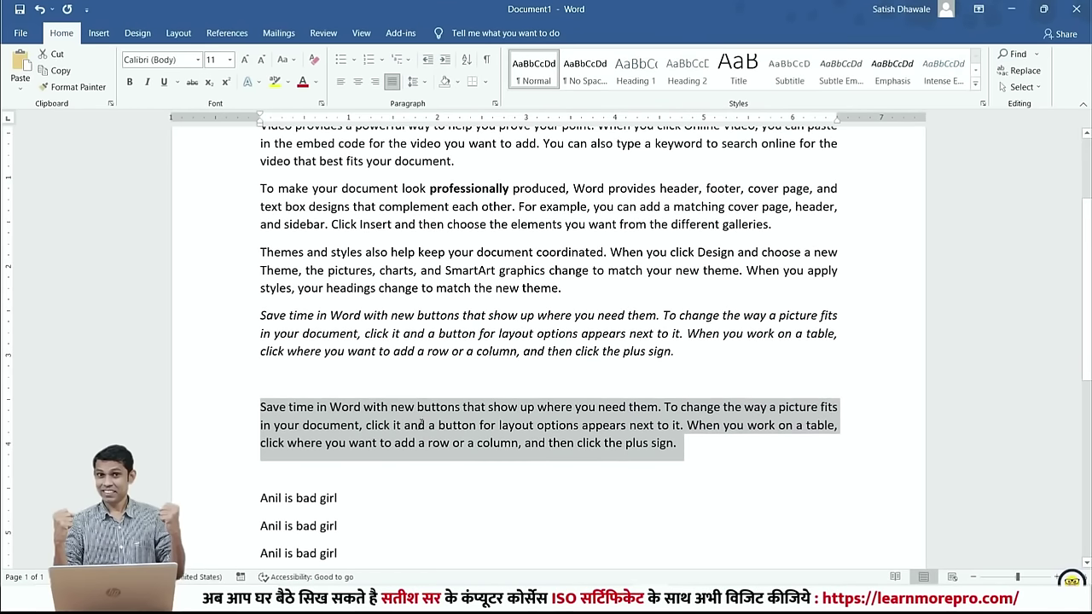
pyautogui.scroll(2, 539, 261)
pyautogui.moveTo(579, 243); pyautogui.dragTo(501, 242)
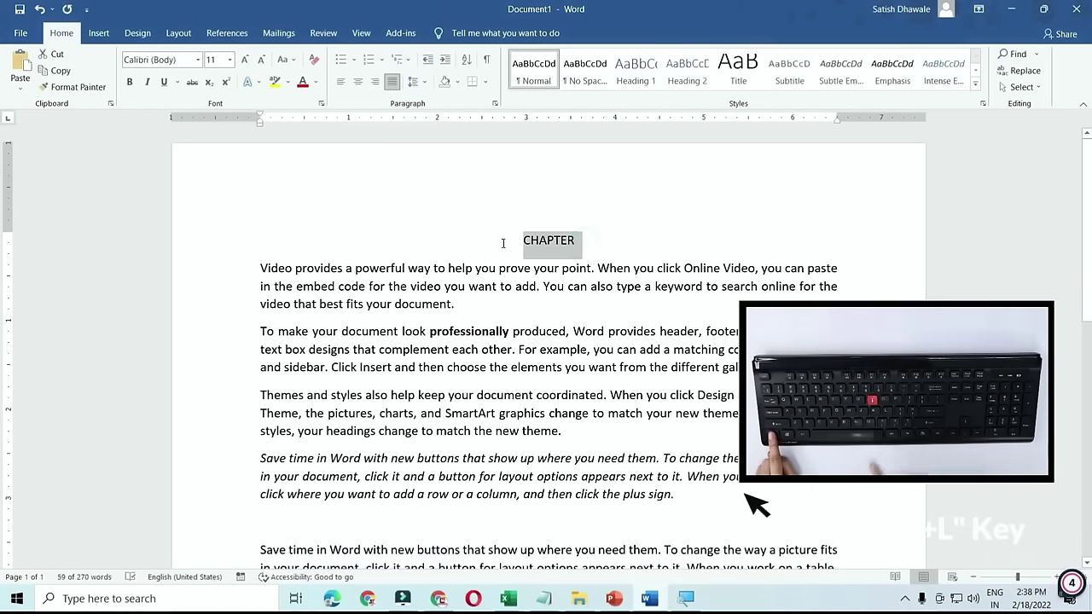
pyautogui.hotkey('ctrl', 'l')
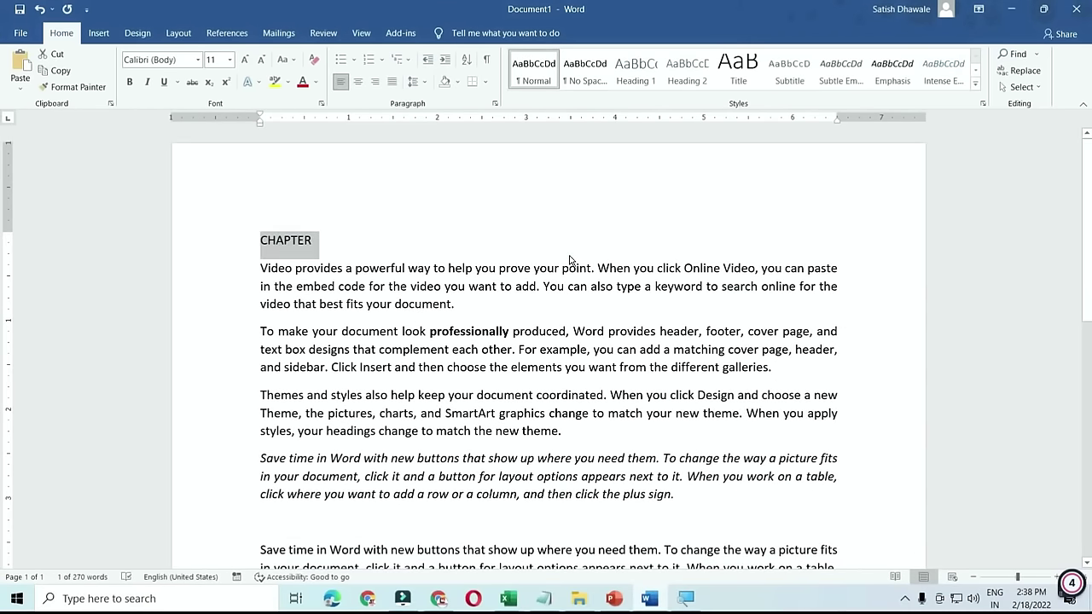
pyautogui.hotkey('ctrl', 'e')
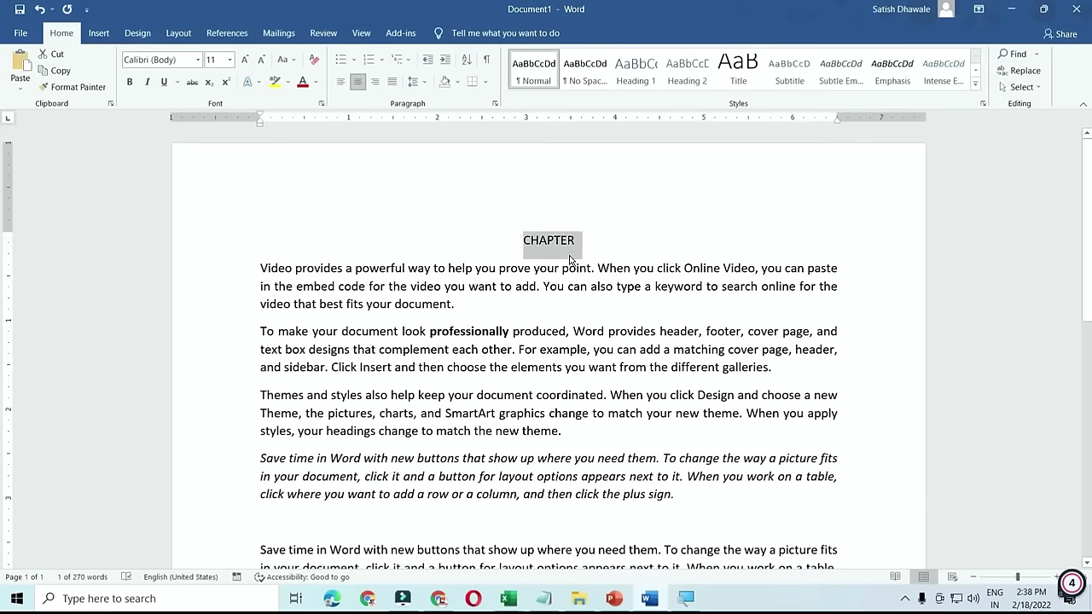
pyautogui.hotkey('ctrl', 'l')
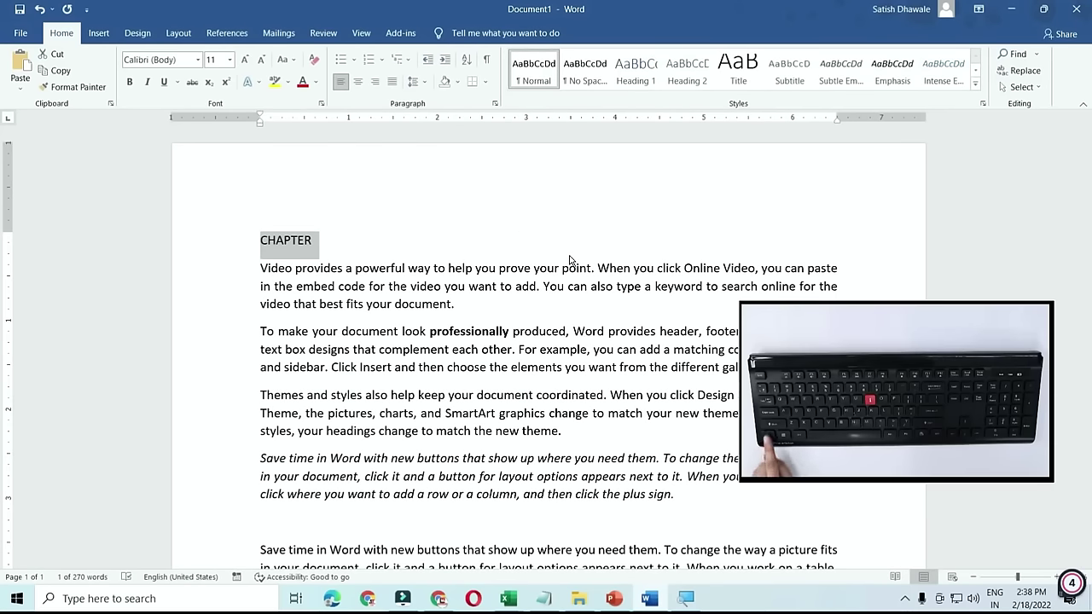
pyautogui.hotkey('ctrl', 'r')
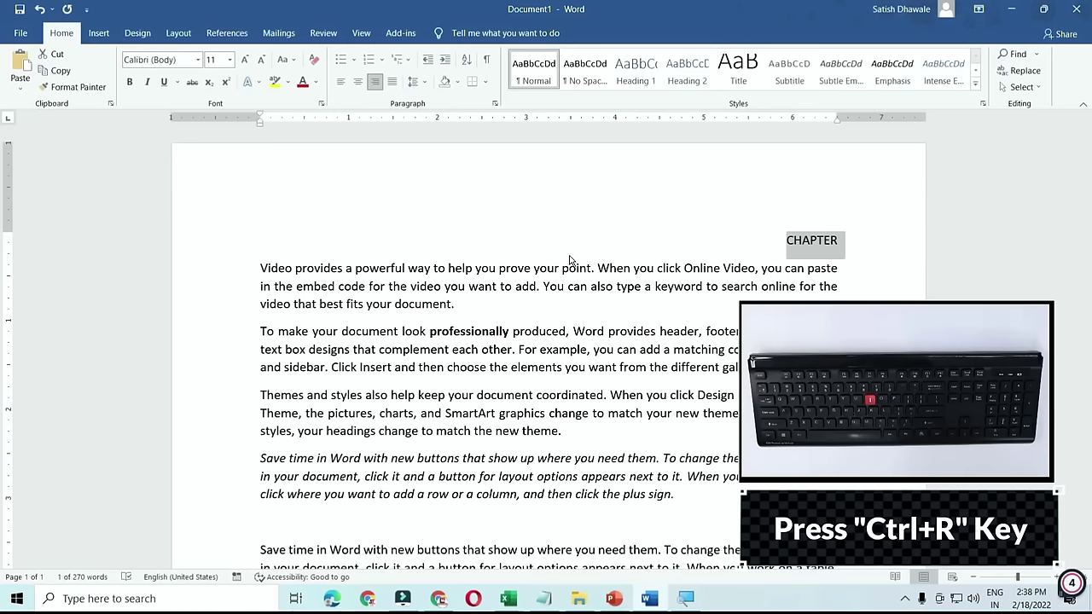
pyautogui.hotkey('ctrl', 'l')
pyautogui.hotkey('ctrl', 'e')
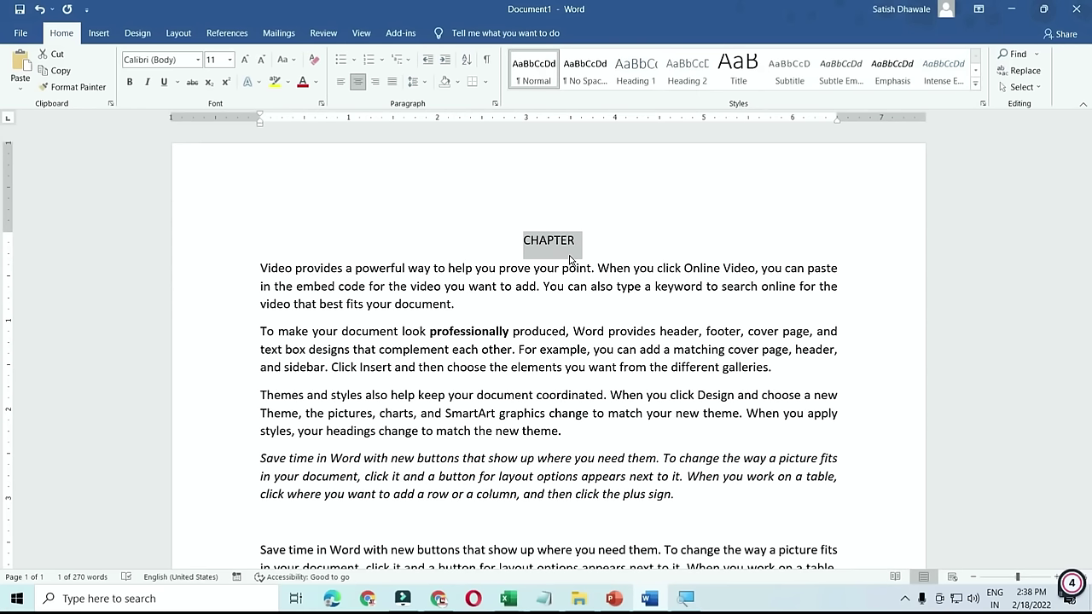
pyautogui.moveTo(455, 305); pyautogui.dragTo(260, 269)
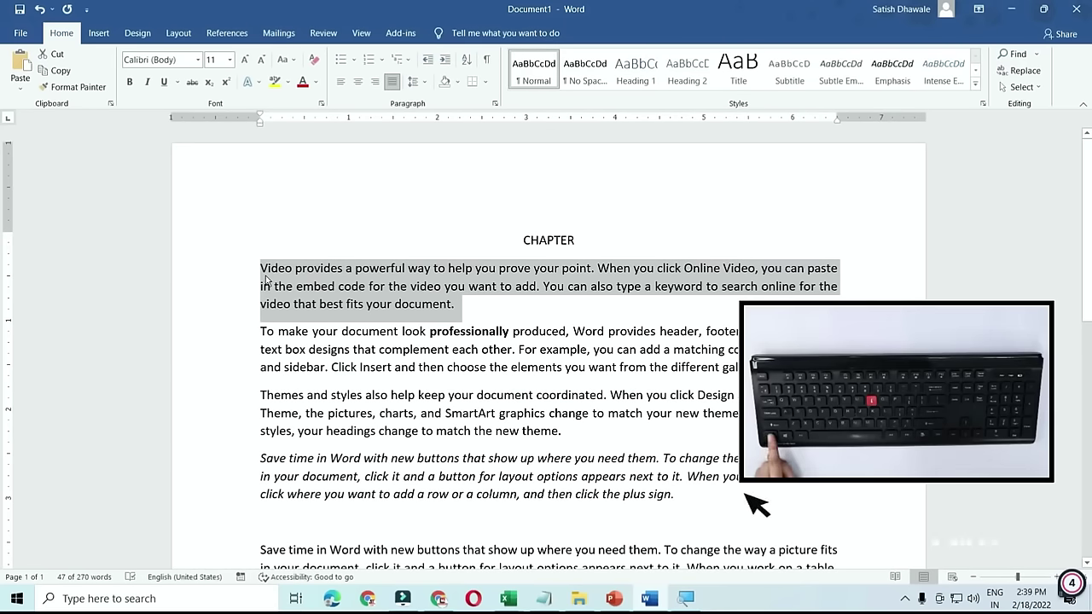
# Indent the first paragraph twice and remove it, repeat, ending flush with the left margin
pyautogui.hotkey('ctrl', 'm')
pyautogui.hotkey('ctrl', 'm')
pyautogui.hotkey('ctrl', 'm')
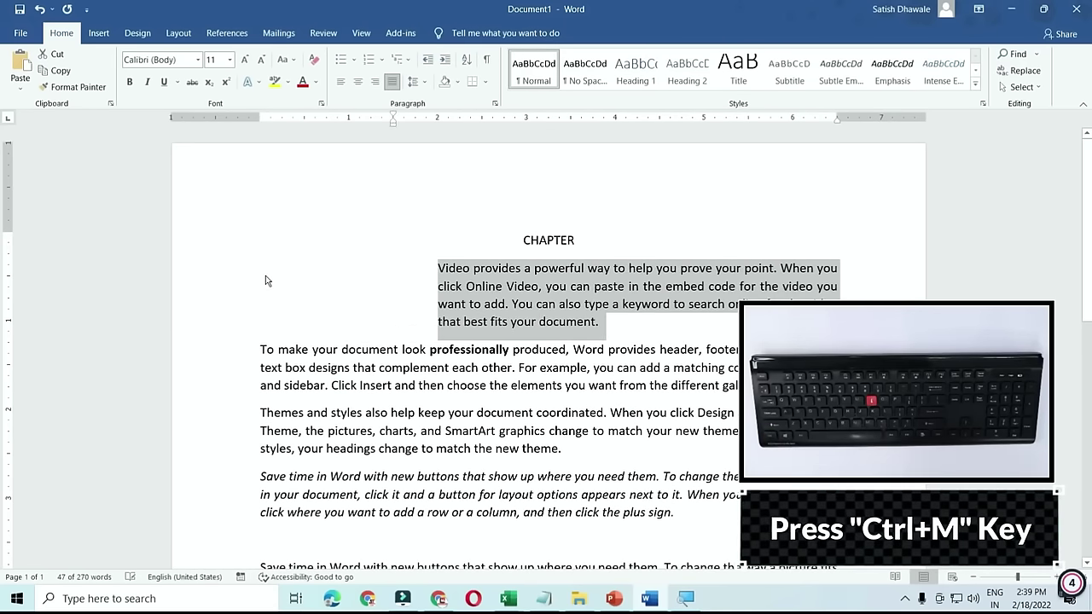
pyautogui.hotkey('ctrl', 'm')
pyautogui.hotkey('ctrl', 'm')
pyautogui.hotkey('ctrl', 'm')
pyautogui.hotkey('ctrl', 'm')
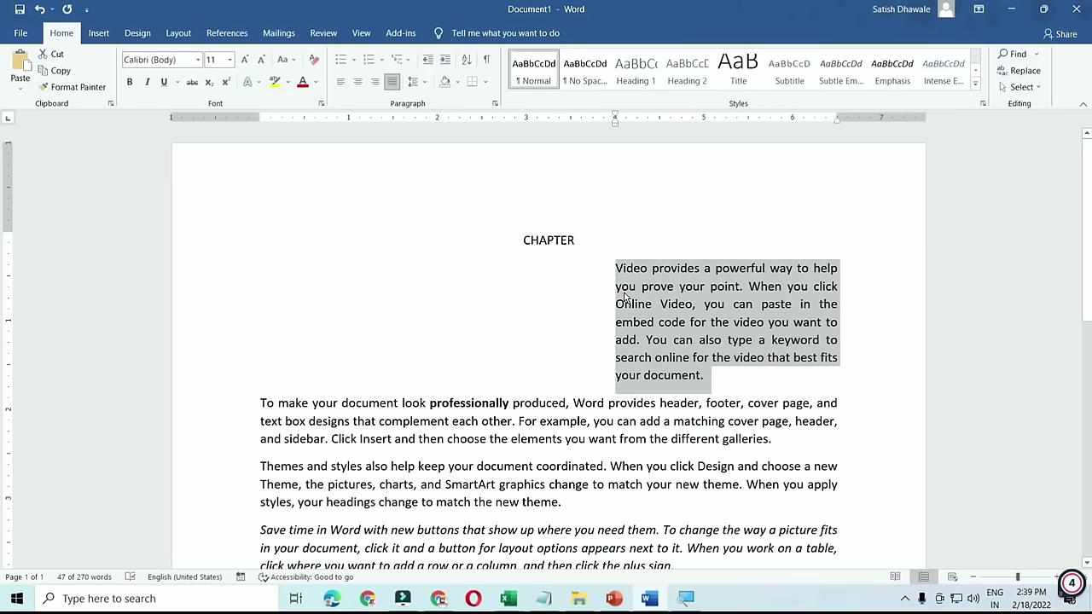
pyautogui.hotkey('ctrl', 'shift', 'm')
pyautogui.hotkey('ctrl', 'shift', 'm')
pyautogui.hotkey('ctrl', 'shift', 'm')
pyautogui.hotkey('ctrl', 'shift', 'm')
pyautogui.hotkey('ctrl', 'shift', 'm')
pyautogui.hotkey('ctrl', 'shift', 'm')
pyautogui.hotkey('ctrl', 'shift', 'm')
pyautogui.hotkey('ctrl', 'shift', 'm')
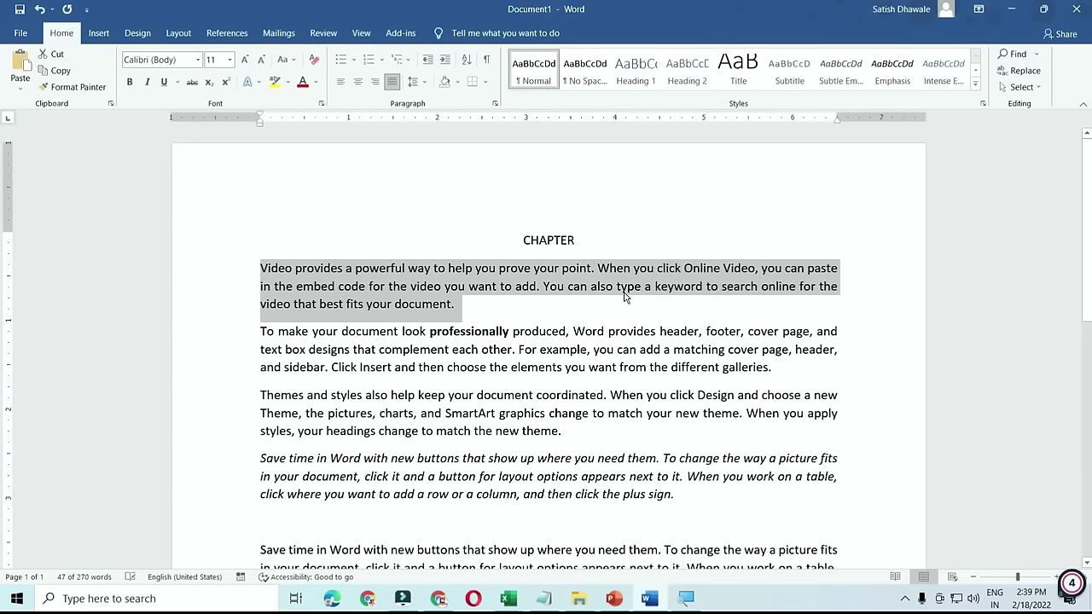
pyautogui.hotkey('ctrl', 'm')
pyautogui.hotkey('ctrl', 'm')
pyautogui.hotkey('ctrl', 'm')
pyautogui.hotkey('ctrl', 'm')
pyautogui.hotkey('ctrl', 'm')
pyautogui.hotkey('ctrl', 'm')
pyautogui.hotkey('ctrl', 'm')
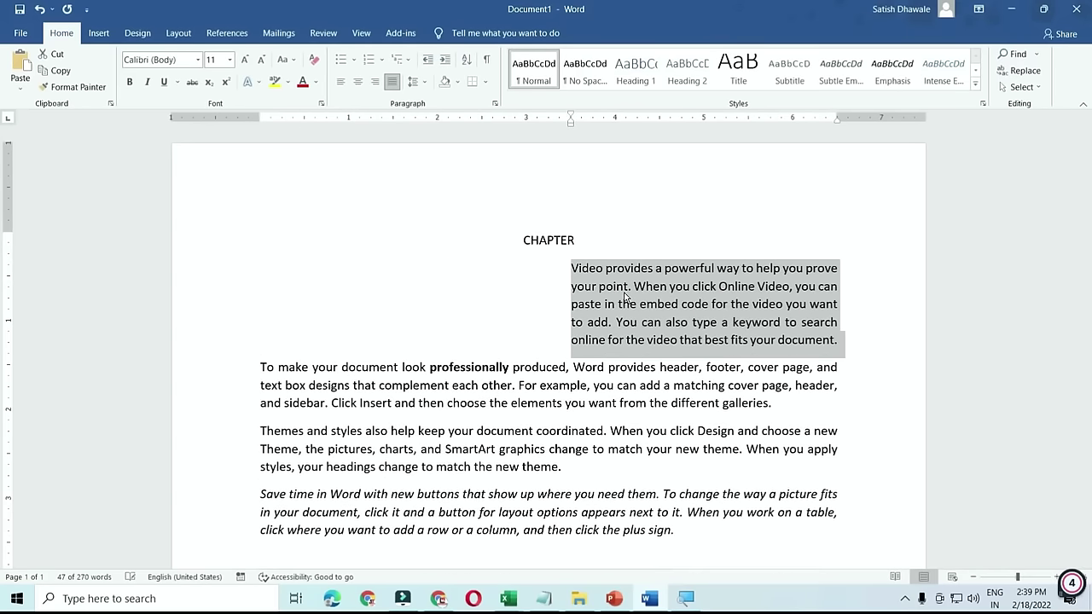
pyautogui.hotkey('ctrl', 'm')
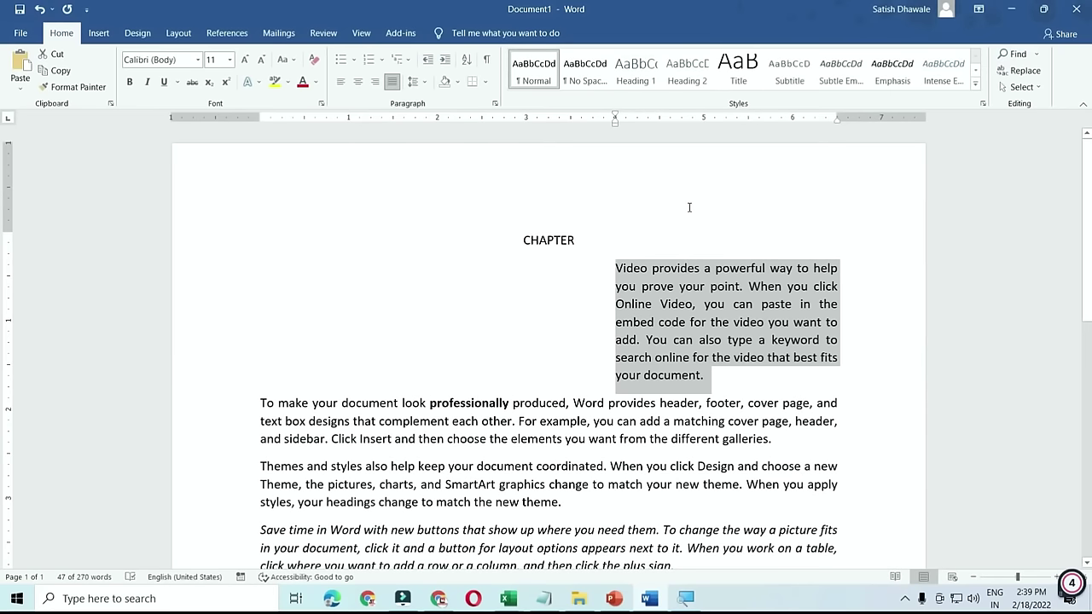
pyautogui.hotkey('ctrl', 'shift', 'm')
pyautogui.hotkey('ctrl', 'shift', 'm')
pyautogui.hotkey('ctrl', 'shift', 'm')
pyautogui.hotkey('ctrl', 'shift', 'm')
pyautogui.hotkey('ctrl', 'shift', 'm')
pyautogui.hotkey('ctrl', 'shift', 'm')
pyautogui.hotkey('ctrl', 'shift', 'm')
pyautogui.hotkey('ctrl', 'shift', 'm')
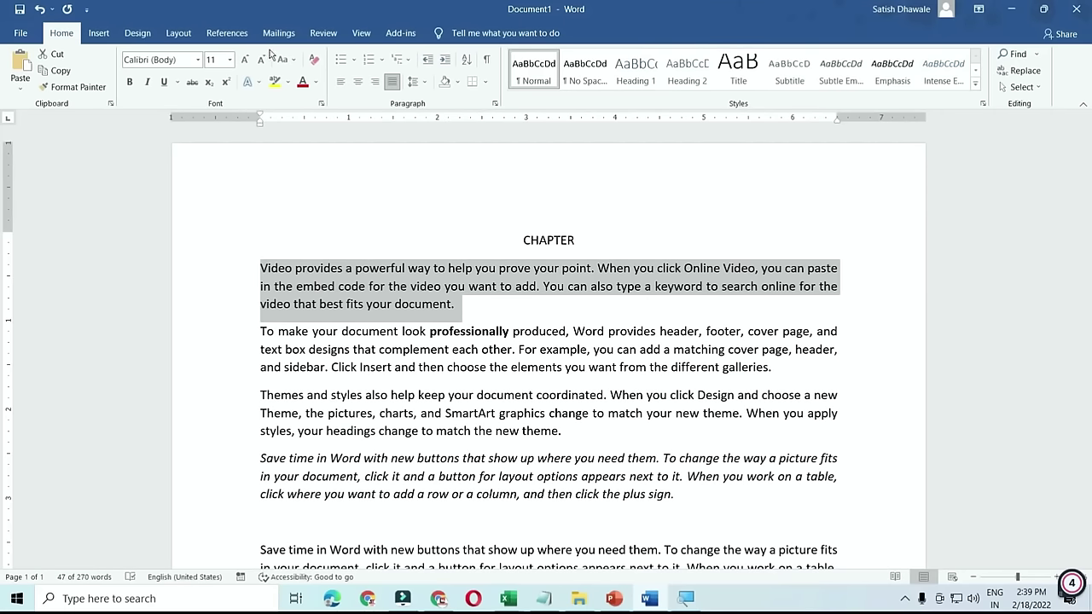
pyautogui.click(372, 318)
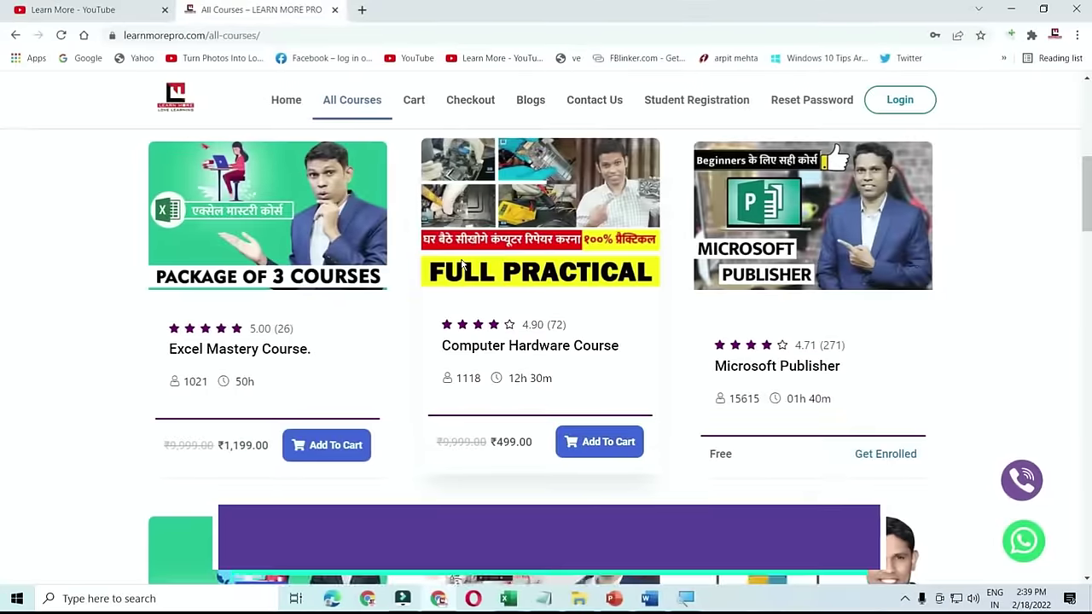
pyautogui.scroll(-5, 476, 285)
pyautogui.scroll(-10, 476, 286)
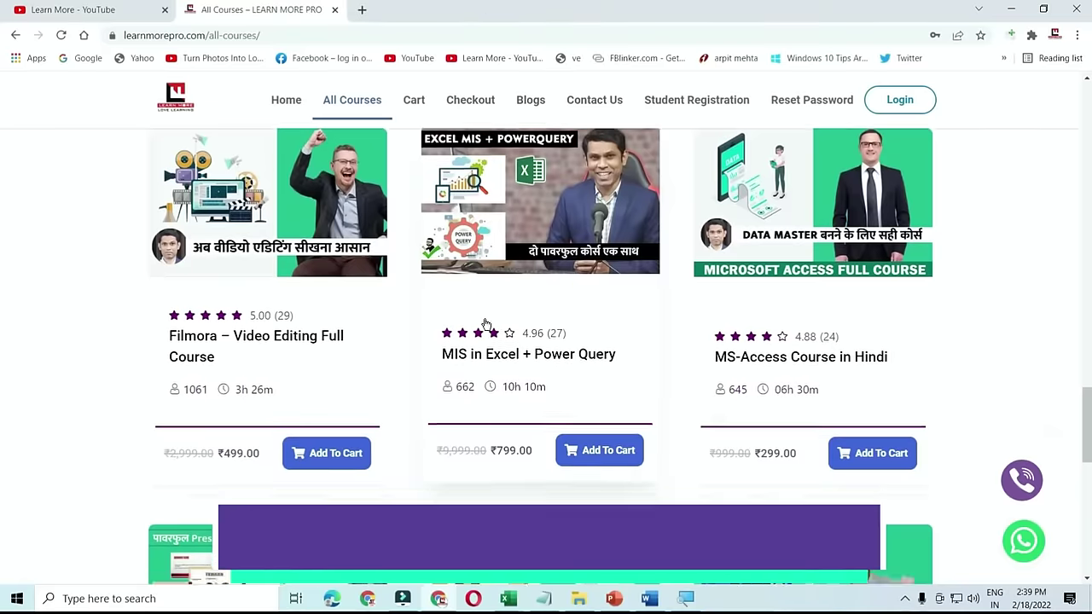
pyautogui.scroll(3, 488, 333)
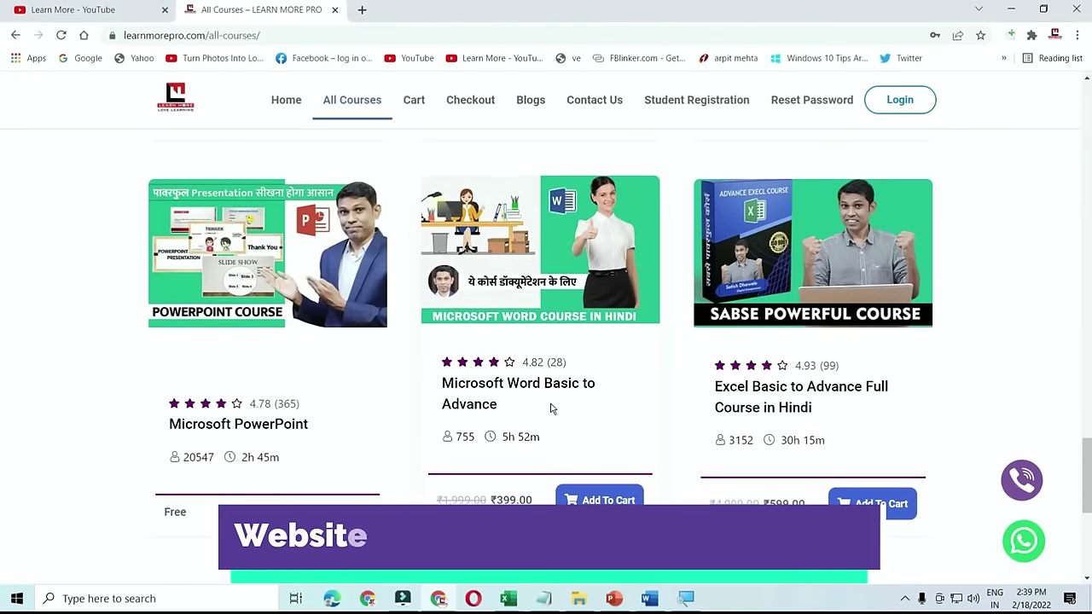
pyautogui.scroll(-5, 847, 409)
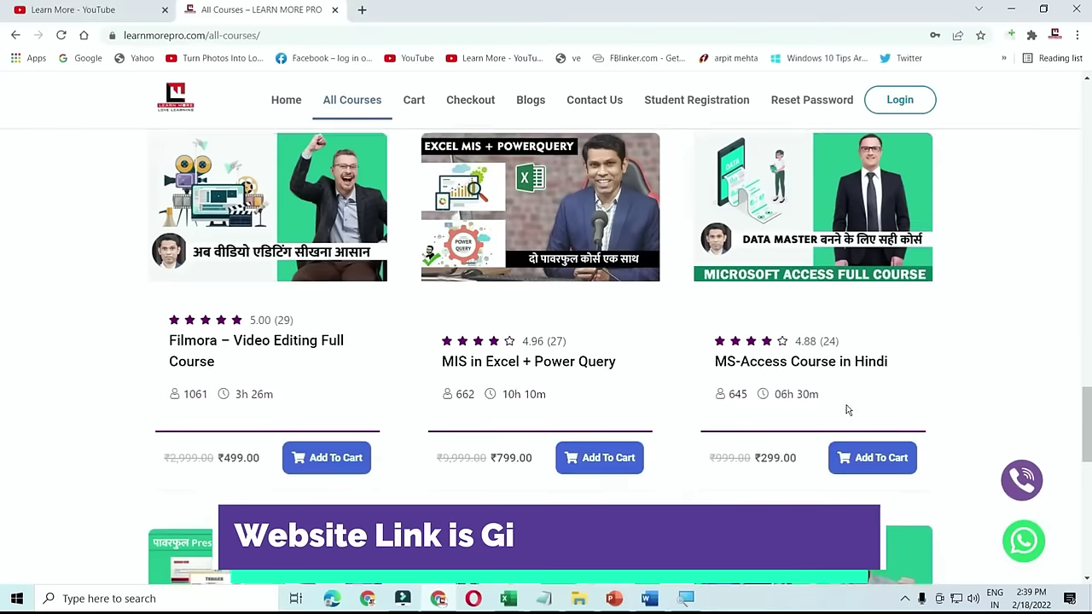
pyautogui.scroll(1, 846, 408)
pyautogui.scroll(1, 847, 409)
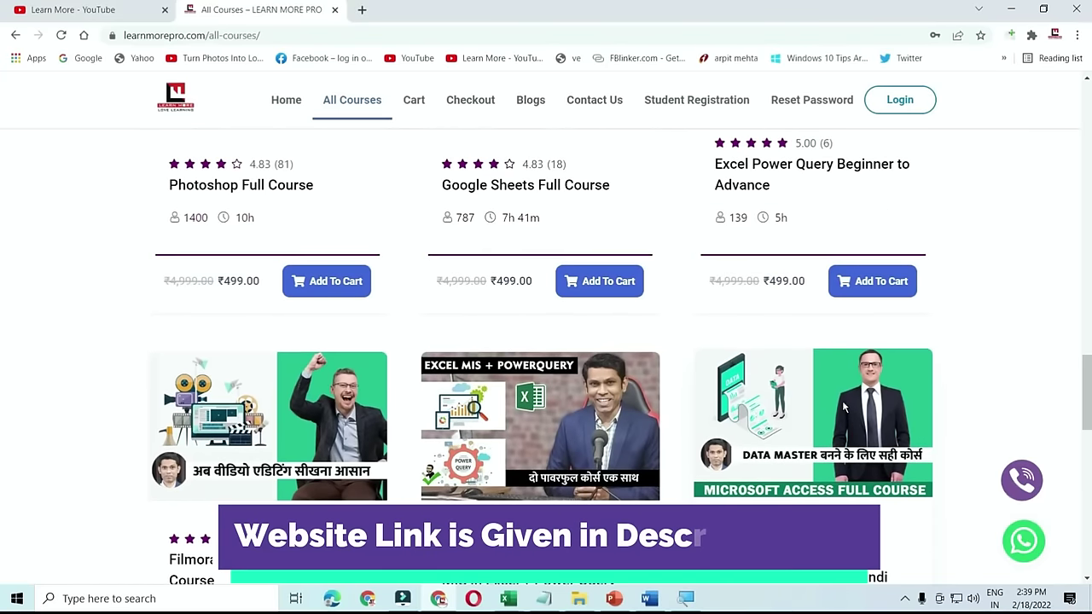
pyautogui.scroll(-3, 546, 341)
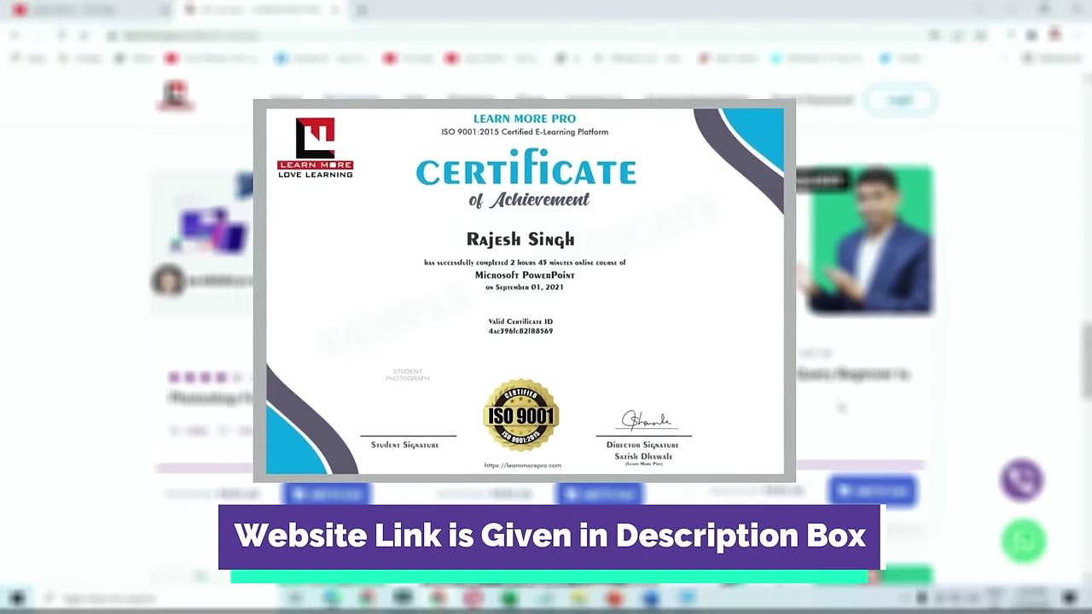
pyautogui.scroll(-3, 545, 341)
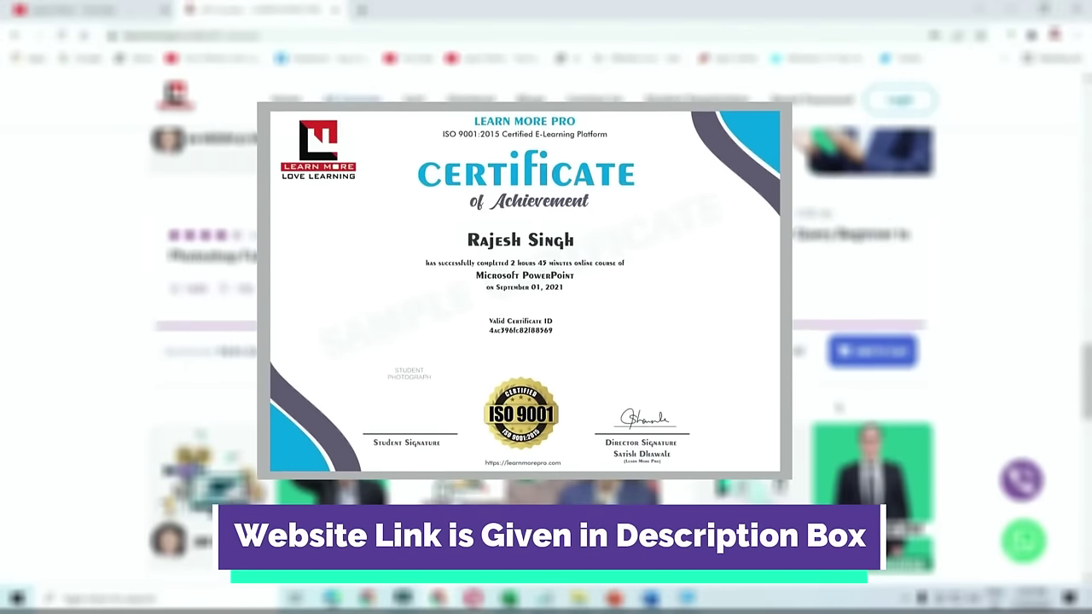
pyautogui.scroll(-3, 836, 401)
pyautogui.scroll(4, 835, 401)
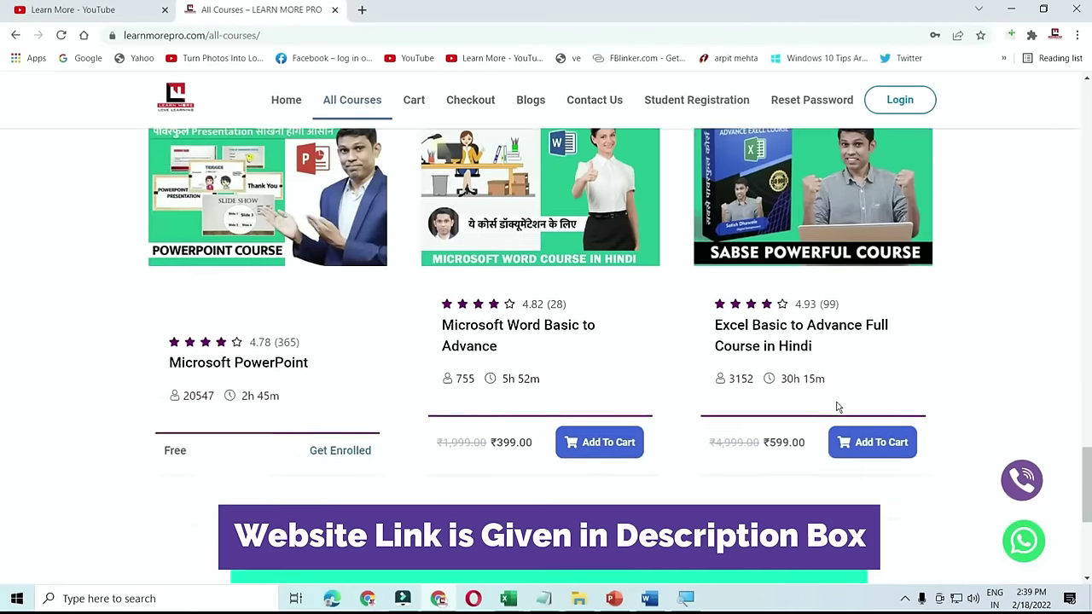
pyautogui.scroll(3, 835, 406)
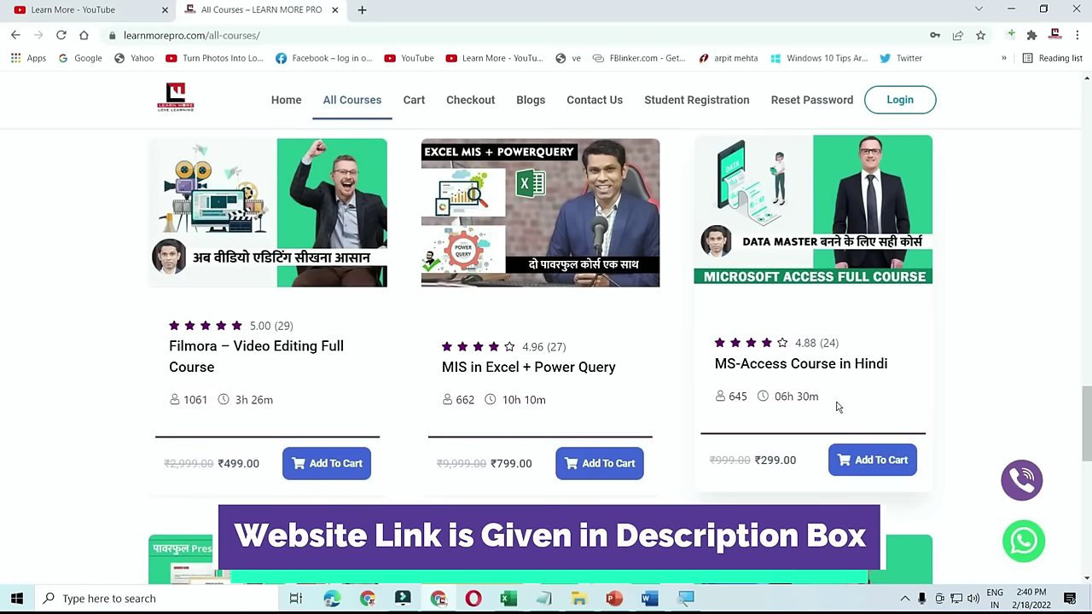
pyautogui.scroll(8, 819, 404)
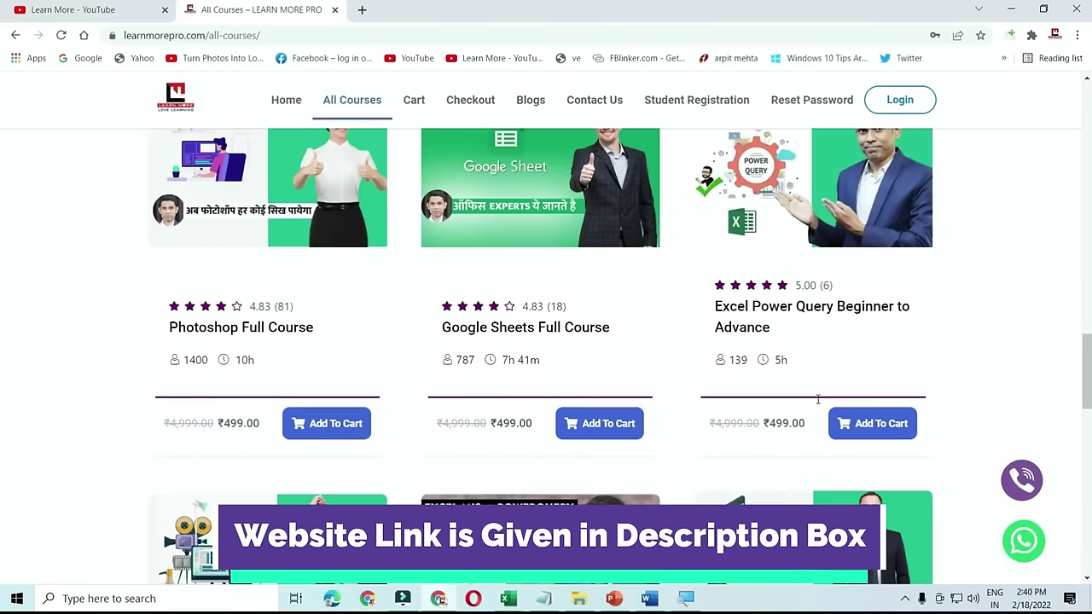
pyautogui.scroll(1, 817, 409)
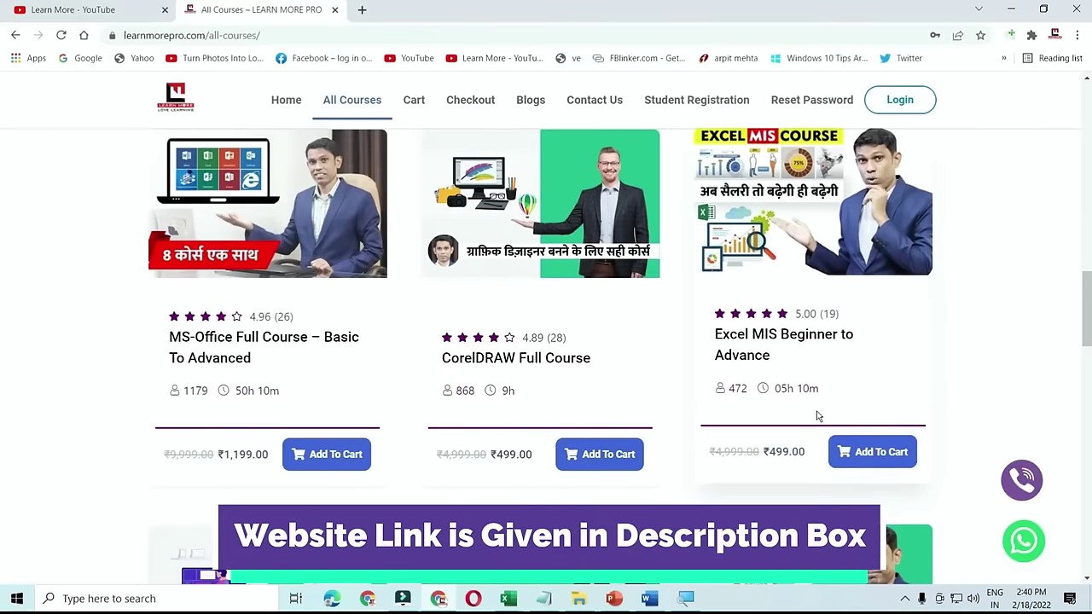
pyautogui.scroll(-5, 816, 418)
pyautogui.scroll(-3, 815, 419)
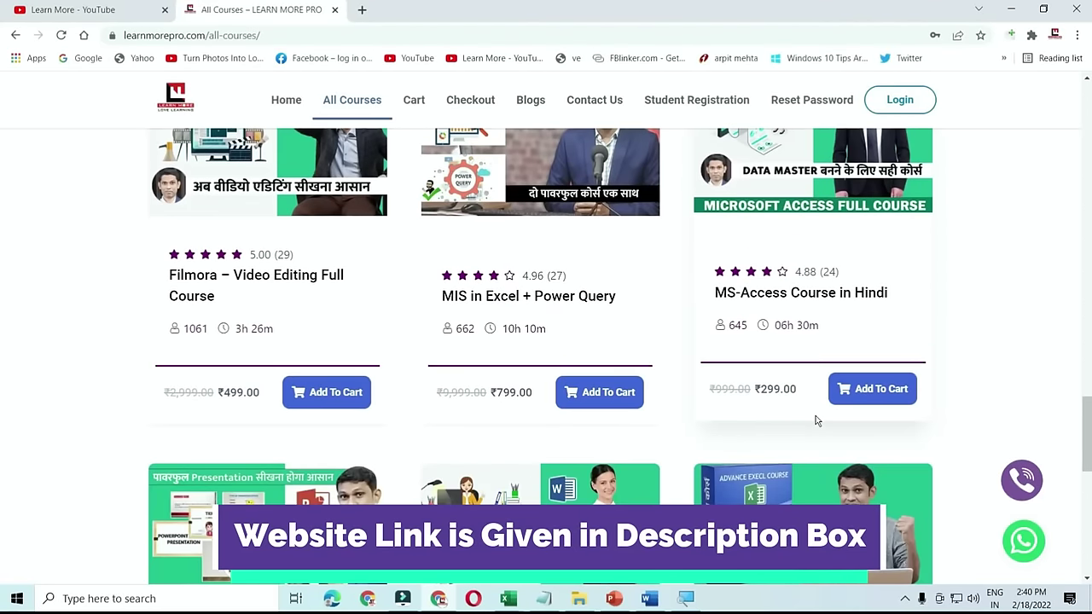
pyautogui.scroll(-5, 815, 419)
pyautogui.scroll(-3, 815, 420)
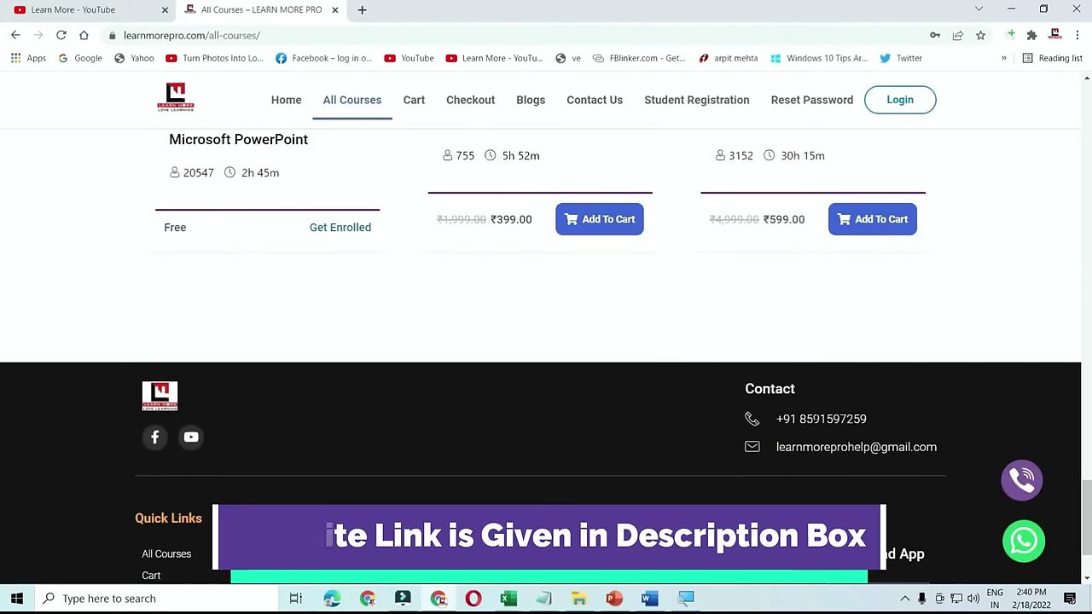
pyautogui.scroll(3, 815, 420)
pyautogui.scroll(6, 948, 484)
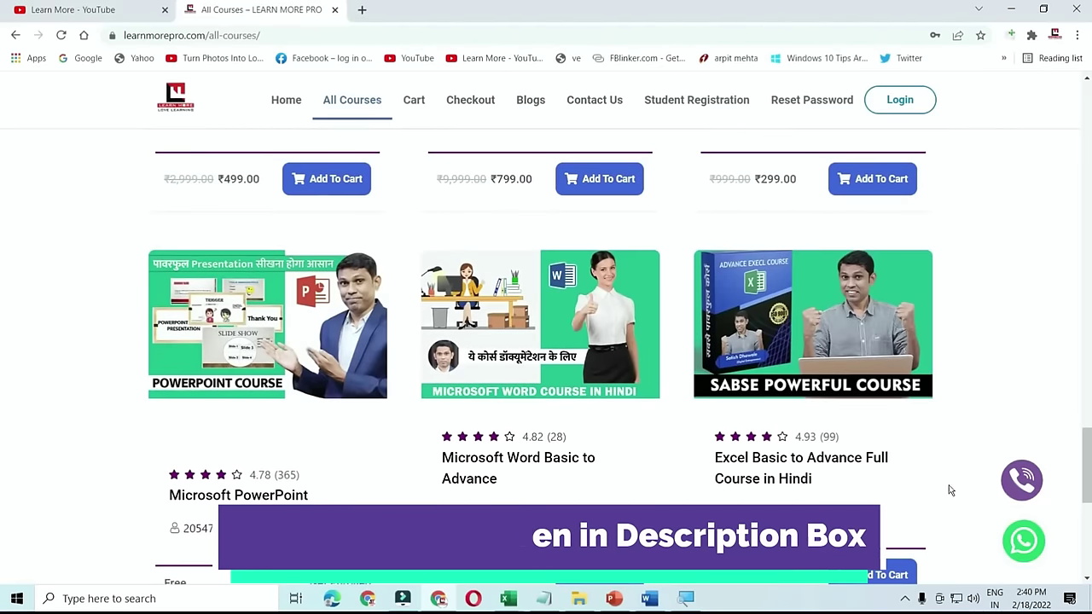
pyautogui.scroll(4, 763, 401)
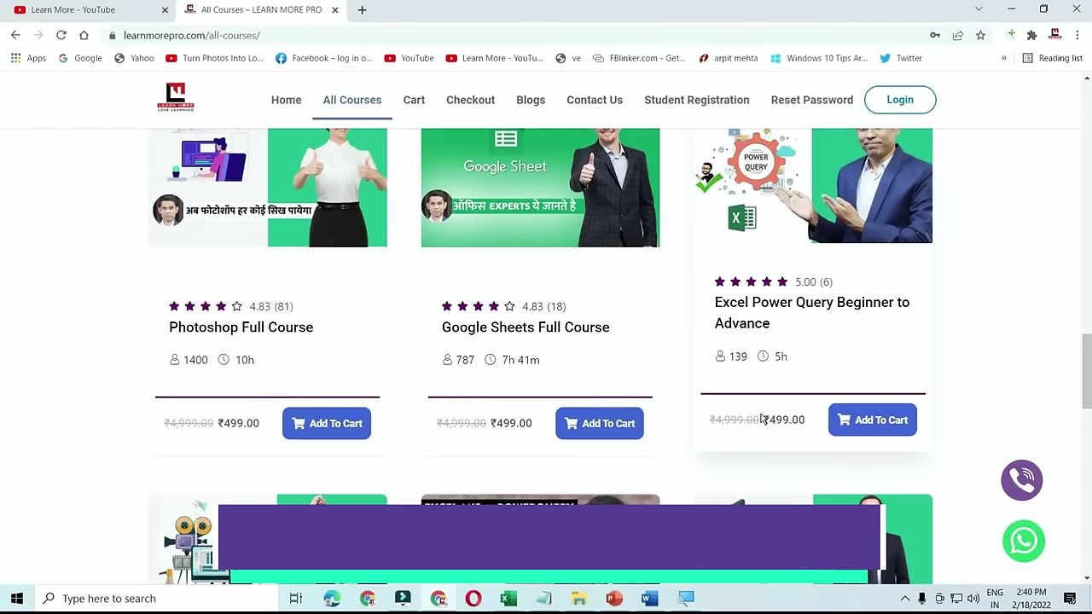
pyautogui.scroll(2, 763, 418)
pyautogui.hotkey('alt', 'Tab')
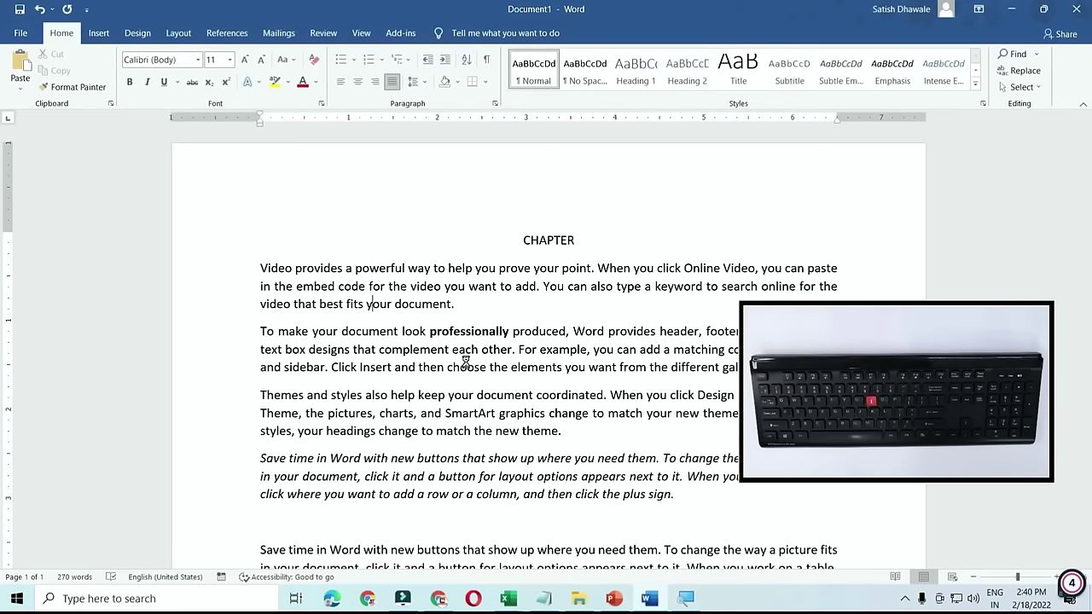
pyautogui.hotkey('ctrl', 'n')
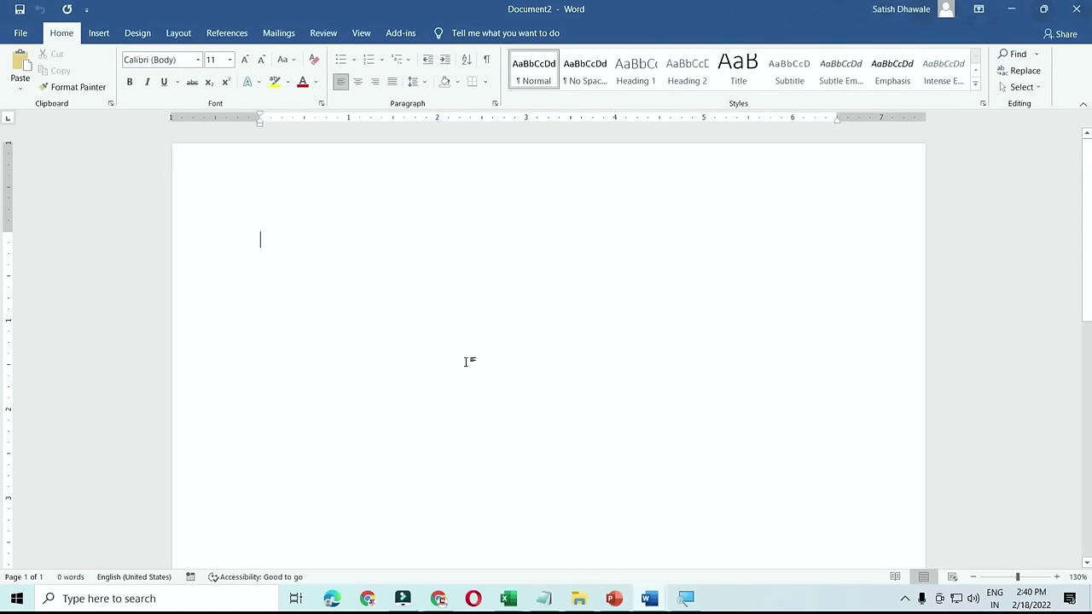
pyautogui.hotkey('ctrl', 'w')
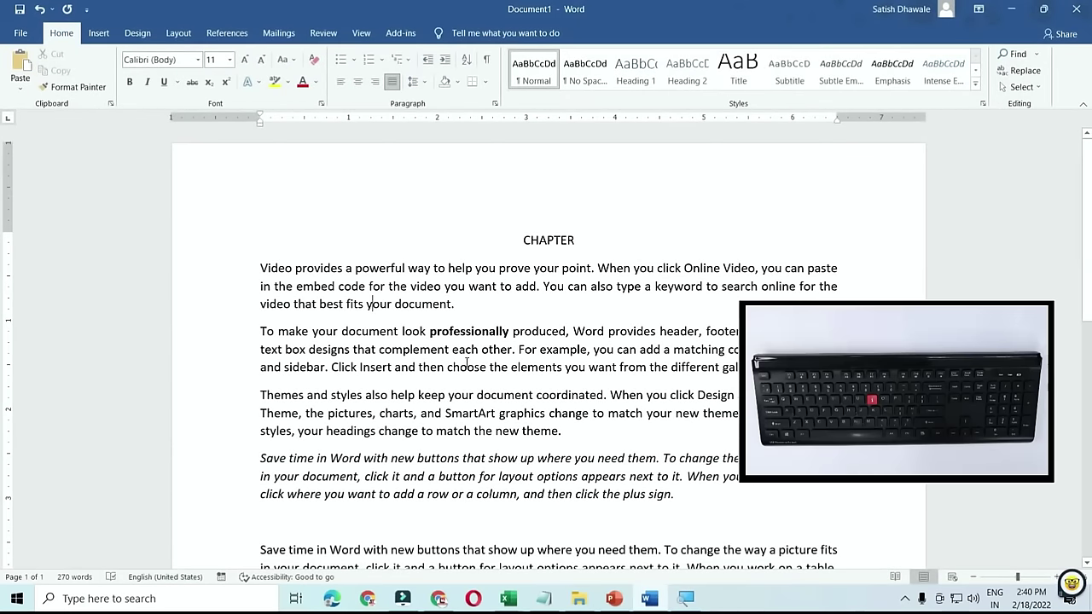
pyautogui.hotkey('ctrl', 'o')
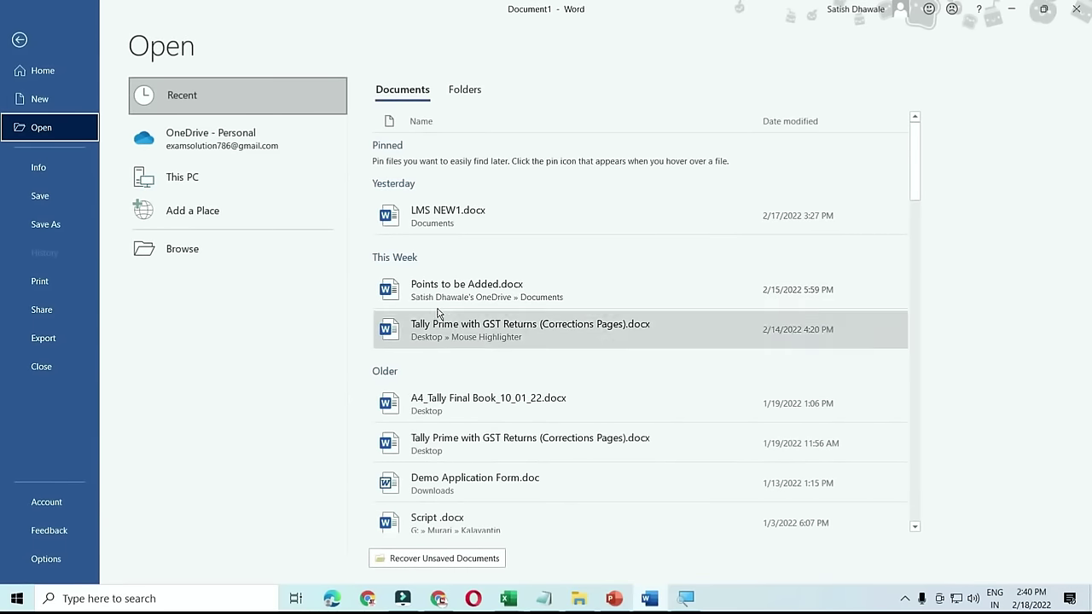
pyautogui.scroll(-4, 442, 304)
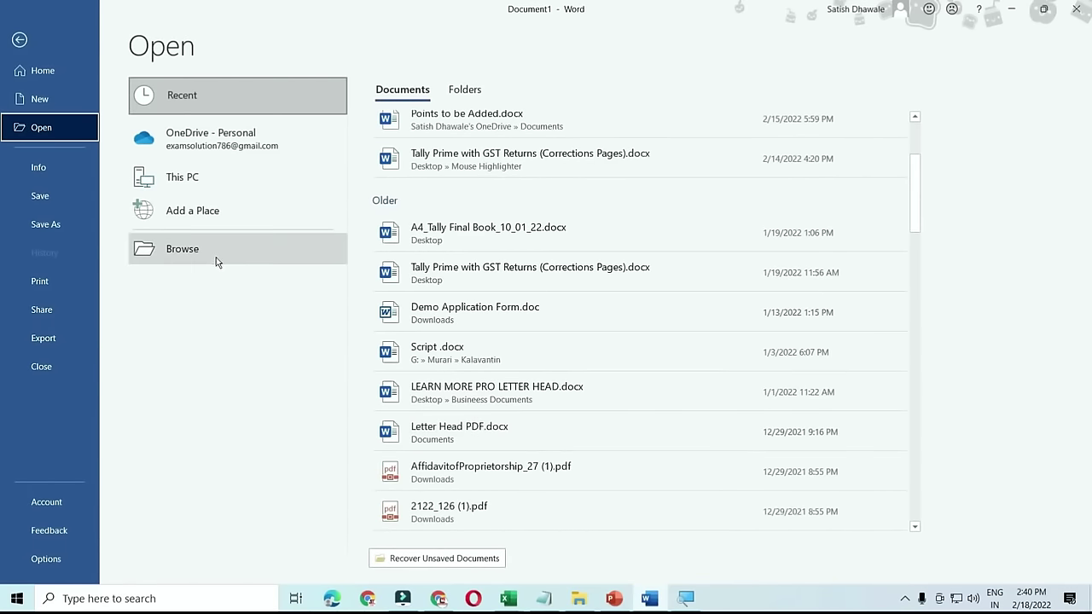
pyautogui.click(216, 255)
pyautogui.press('Escape')
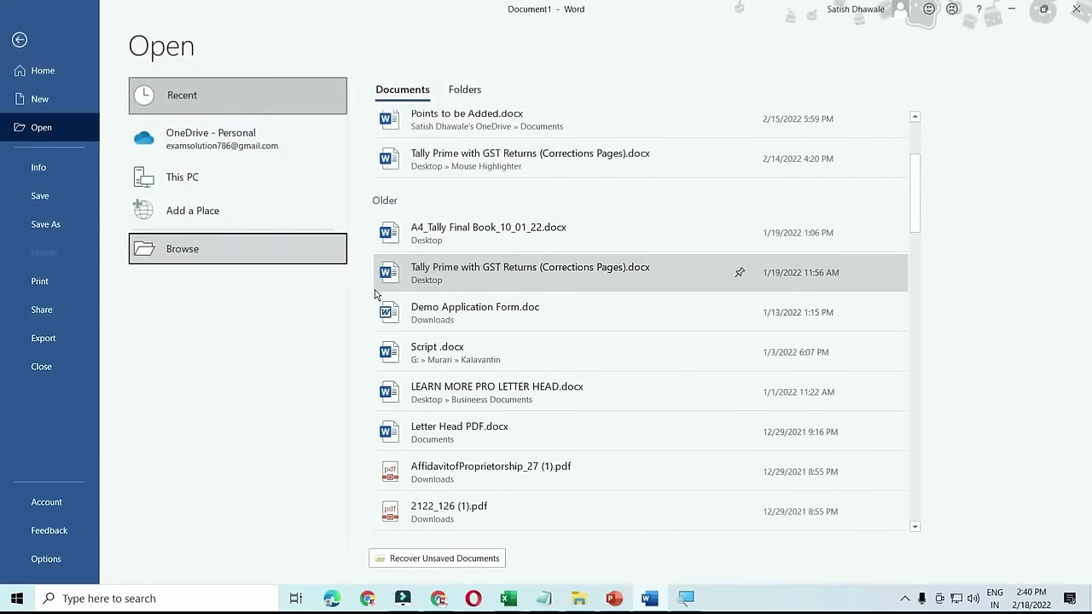
pyautogui.press('Escape')
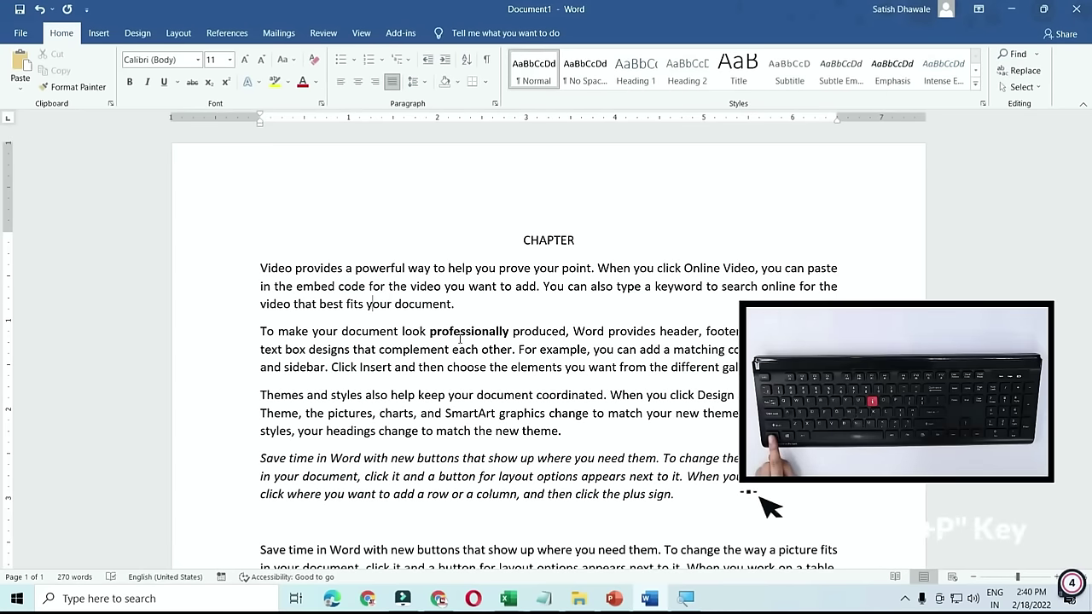
pyautogui.hotkey('ctrl', 'p')
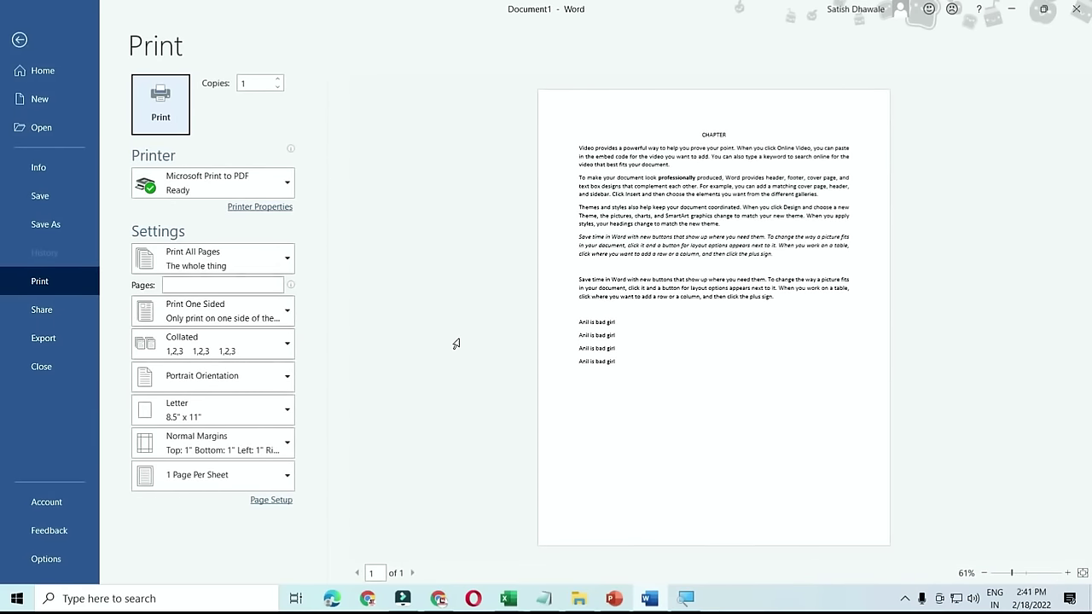
pyautogui.press('Escape')
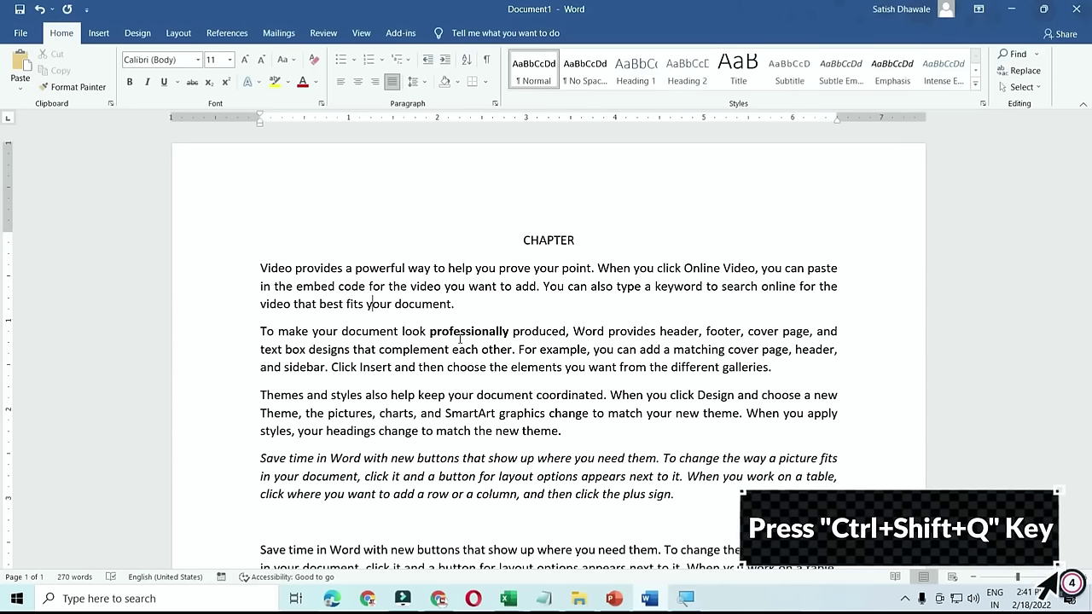
pyautogui.hotkey('ctrl', 'a')
pyautogui.scroll(-1, 586, 385)
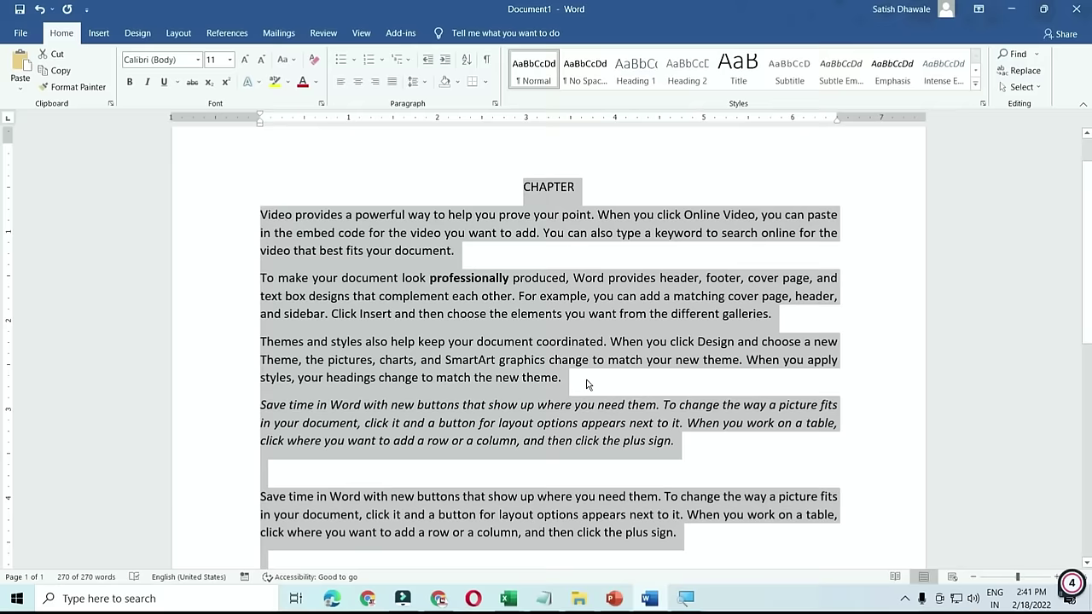
pyautogui.scroll(-1, 587, 384)
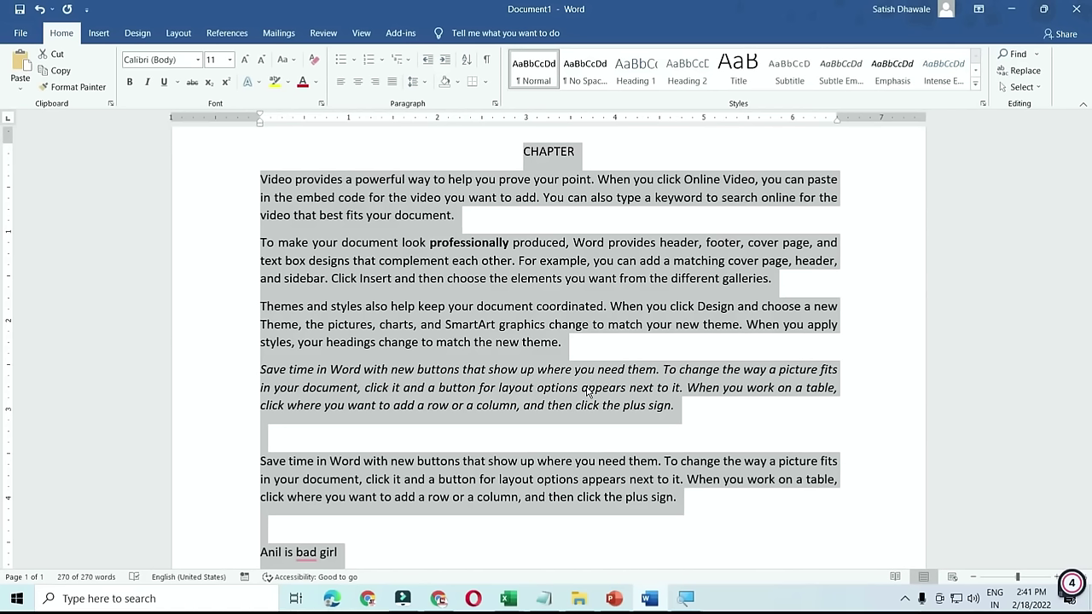
pyautogui.hotkey('ctrl', 'shift', 'q')
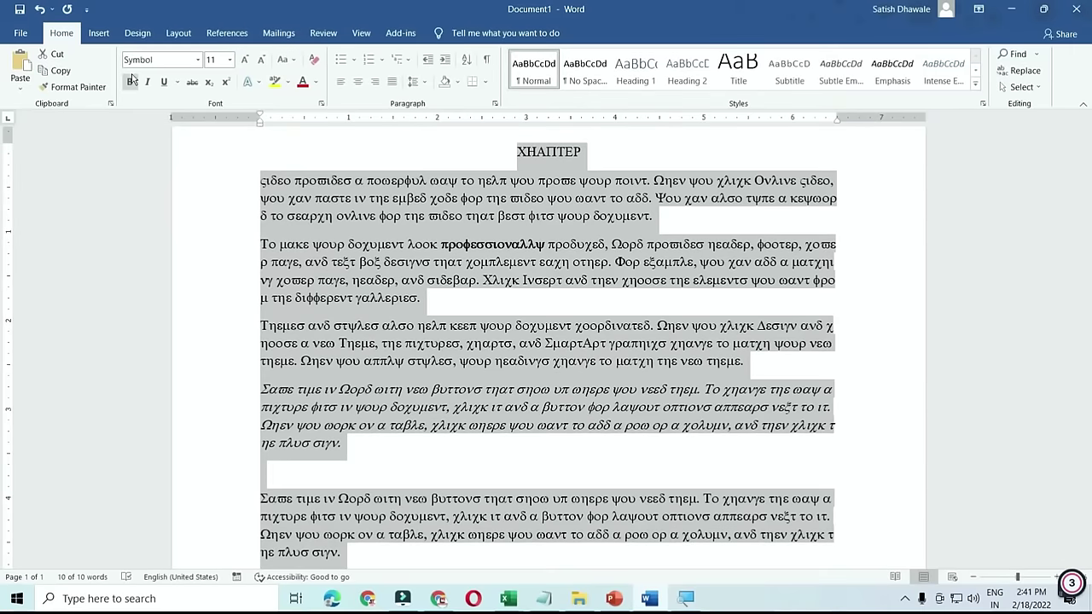
pyautogui.hotkey('ctrl', 'z')
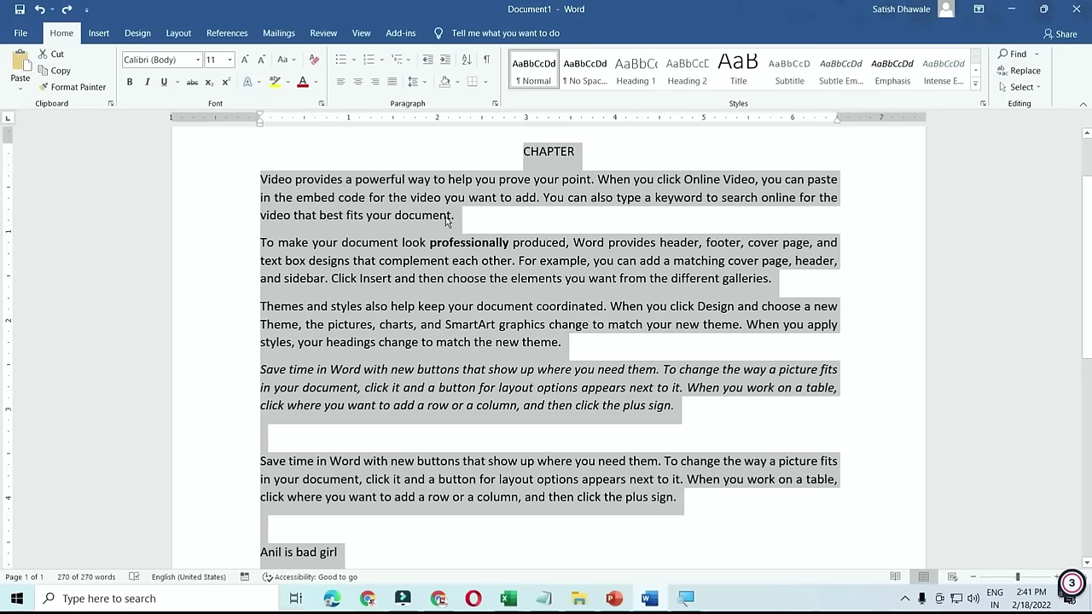
pyautogui.click(514, 312)
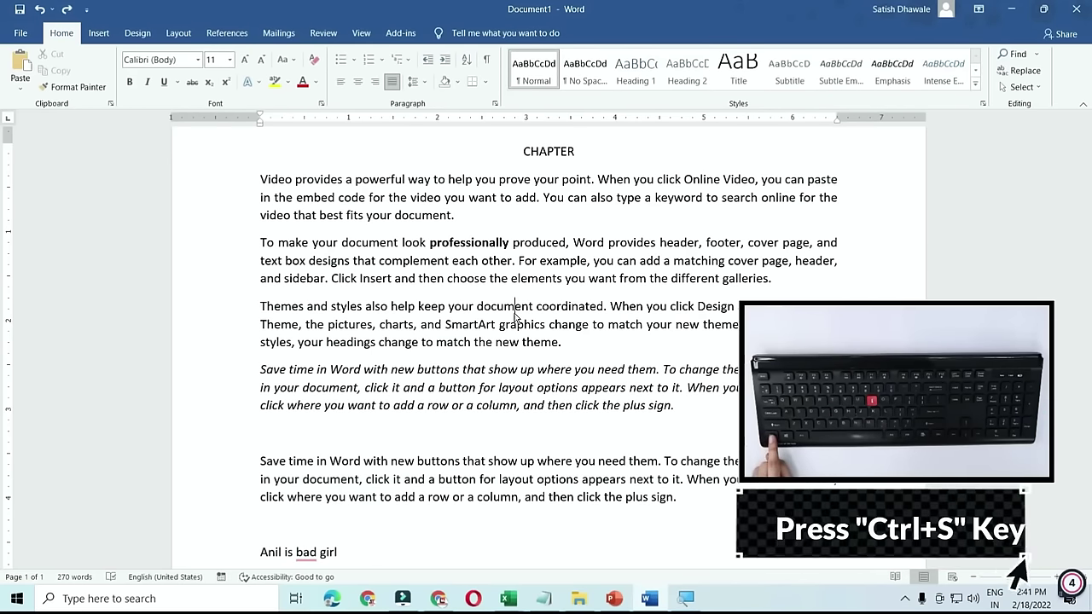
# Save the document as CHAPTER.docx in the OneDrive Documents folder
pyautogui.hotkey('ctrl', 's')
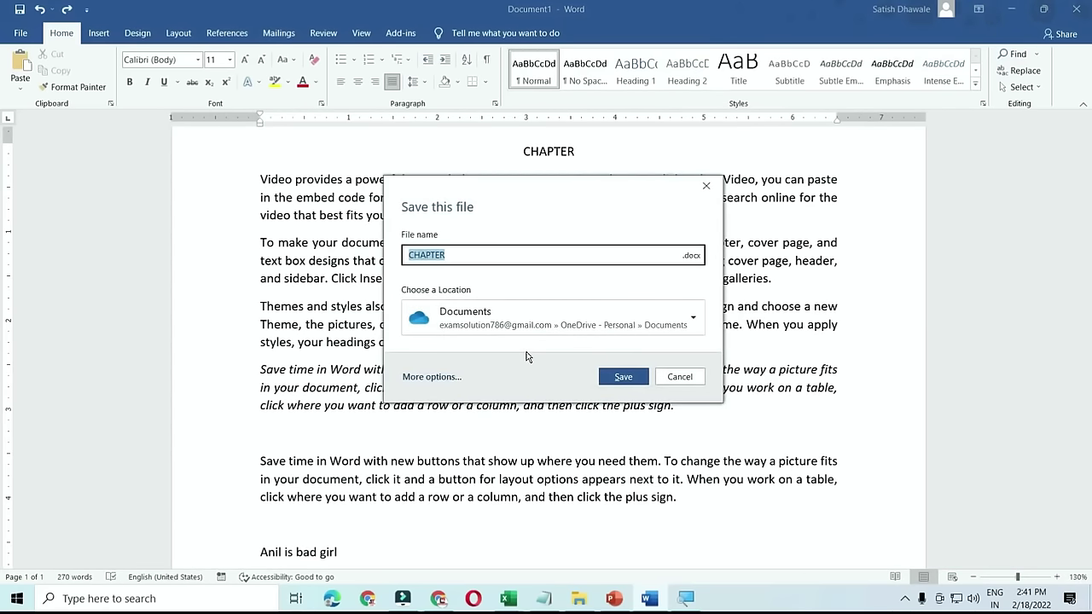
pyautogui.click(672, 379)
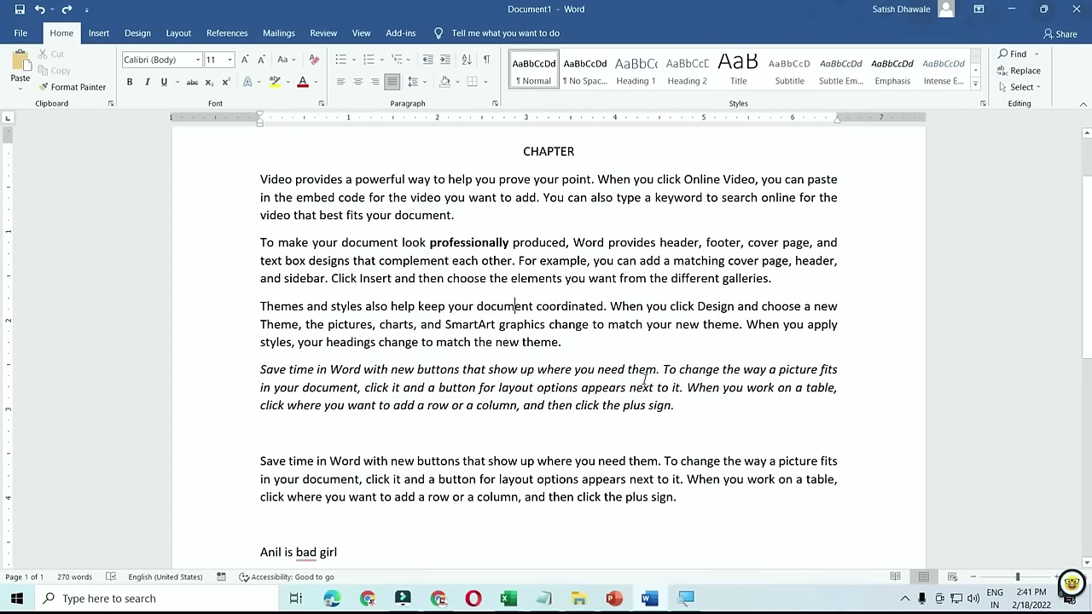
pyautogui.hotkey('ctrl', 's')
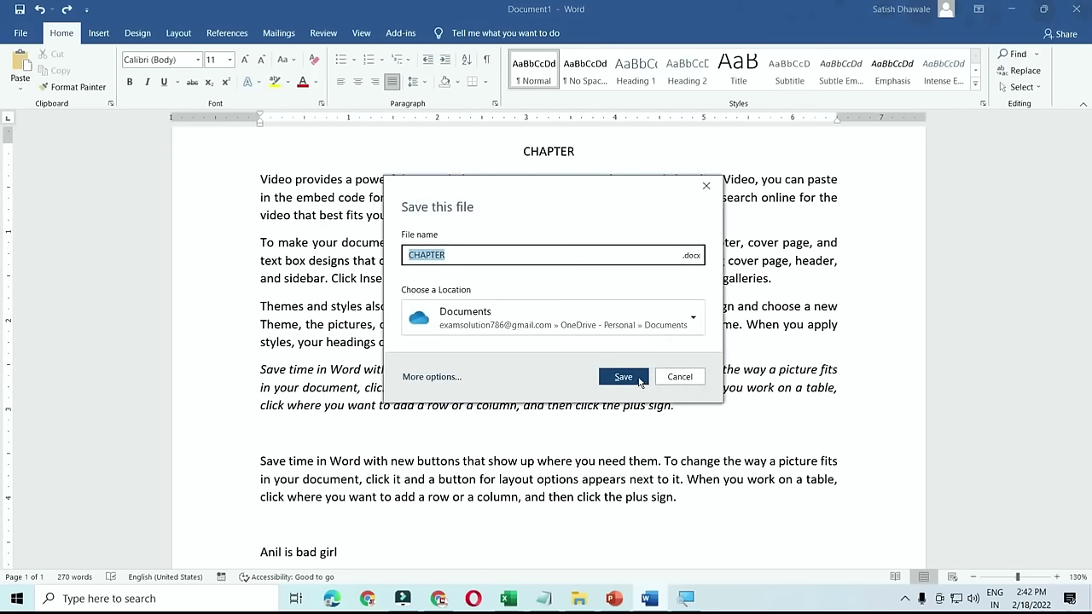
pyautogui.click(639, 380)
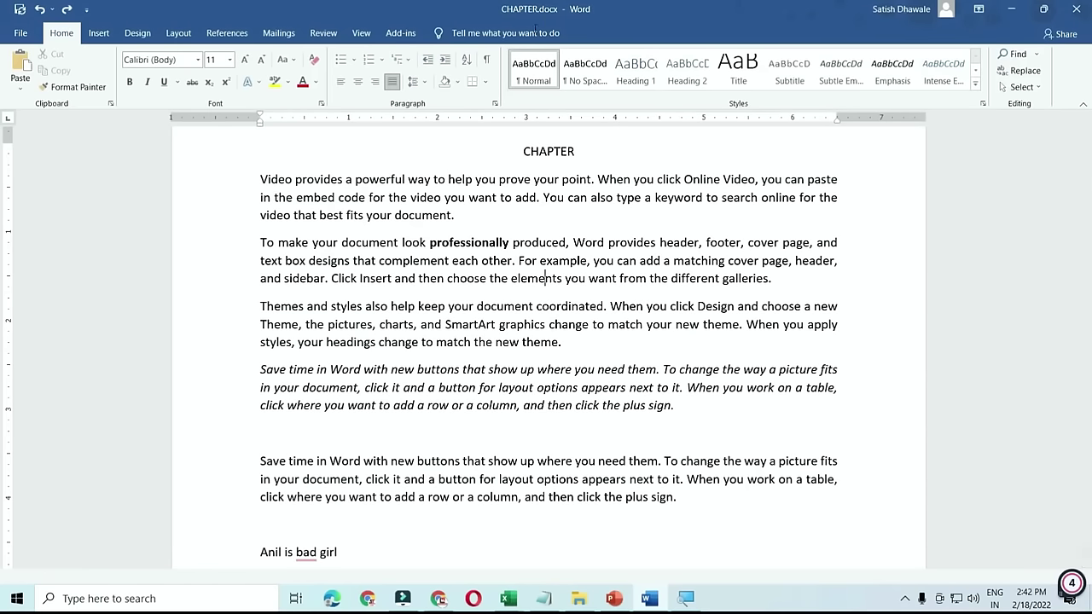
pyautogui.click(602, 344)
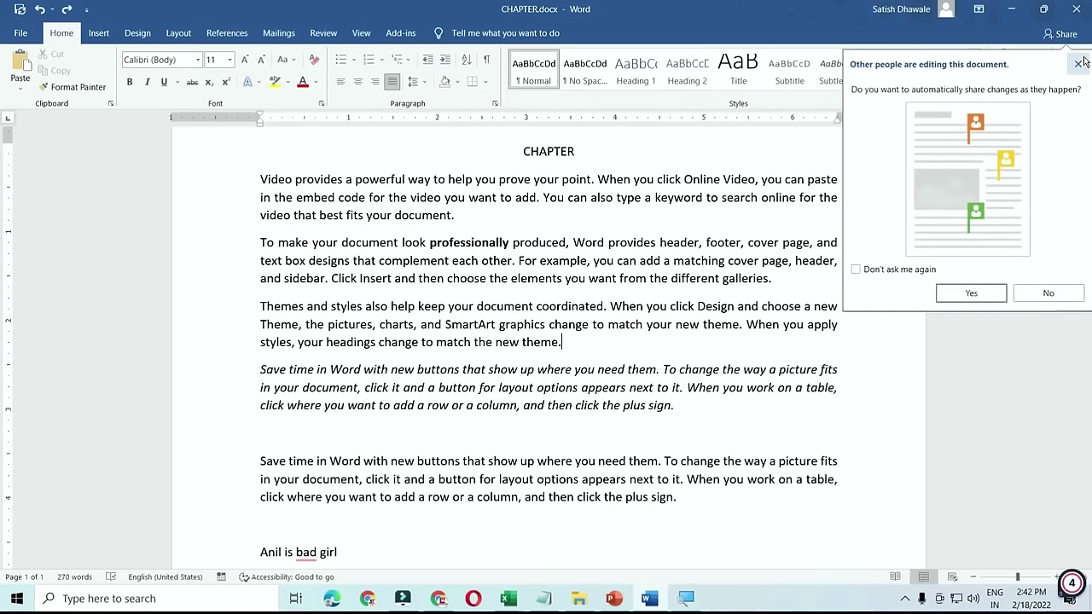
pyautogui.click(1079, 63)
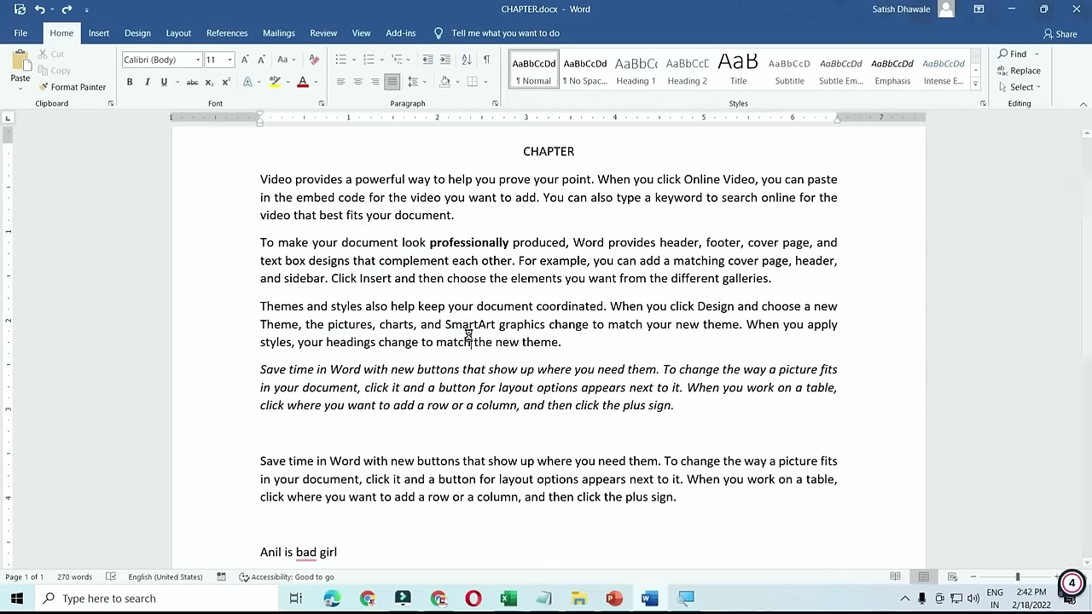
pyautogui.press('F12')
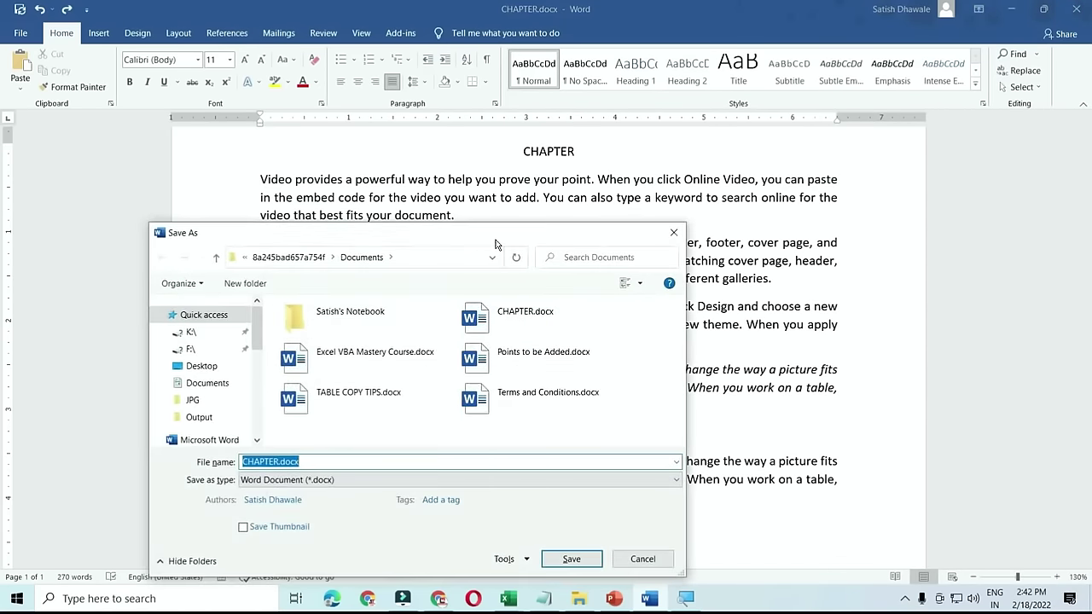
pyautogui.moveTo(494, 245); pyautogui.dragTo(635, 191)
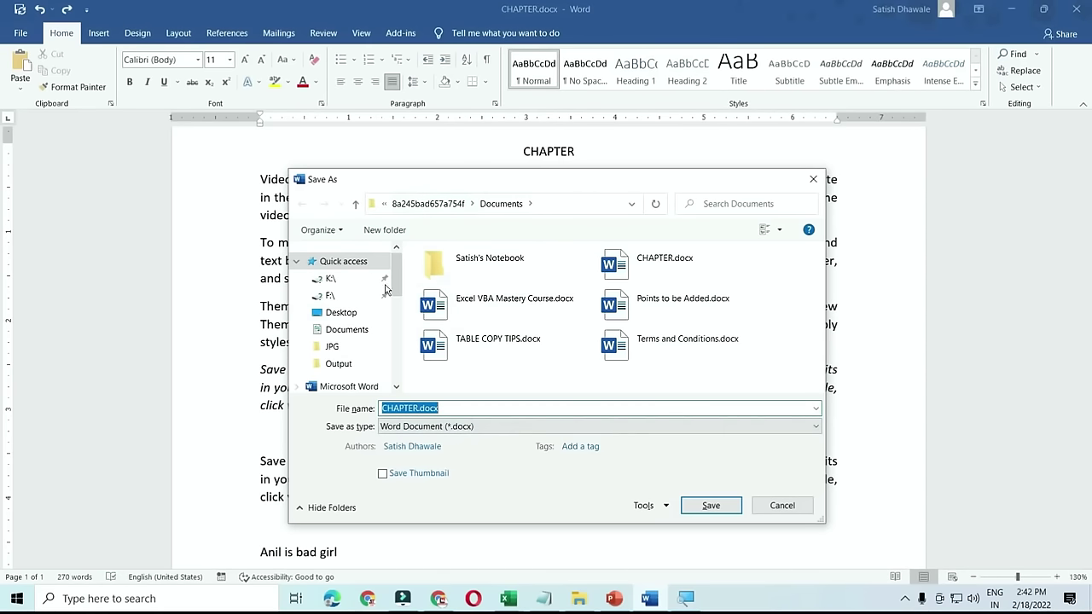
pyautogui.press('Escape')
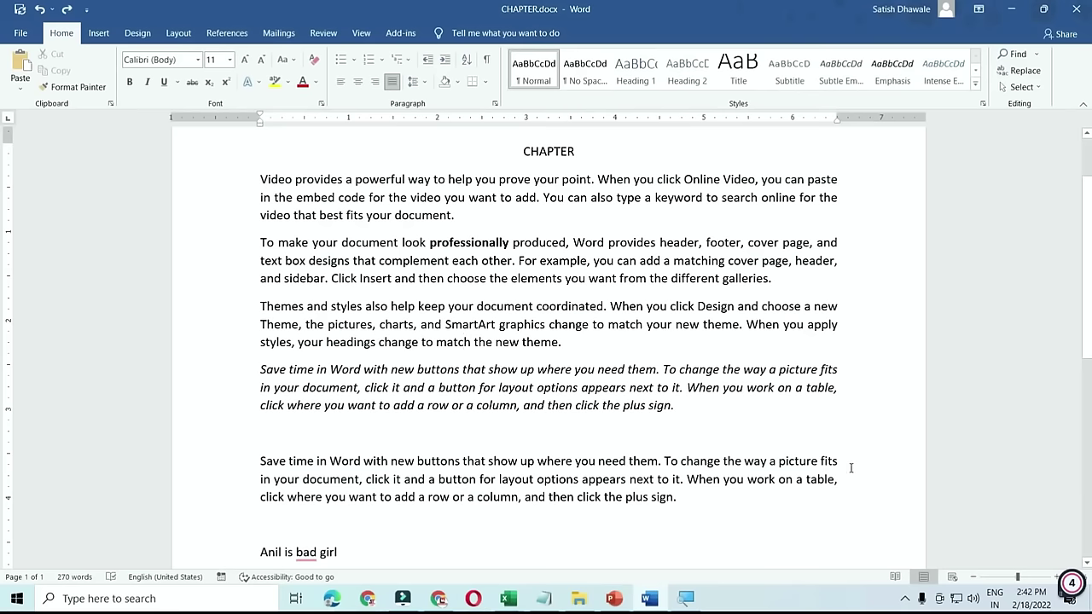
# Add a hanging indent to the italic paragraph, remove it, then bring Excel's Book1 forward
pyautogui.moveTo(705, 423); pyautogui.dragTo(264, 380)
pyautogui.hotkey('ctrl', 't')
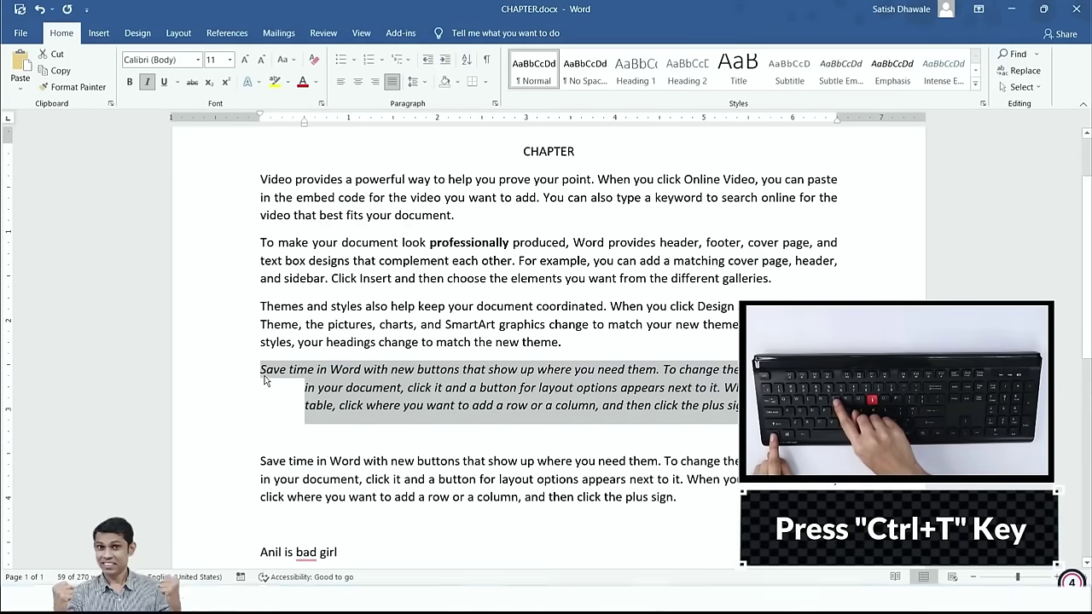
pyautogui.hotkey('ctrl', 't')
pyautogui.hotkey('ctrl', 't')
pyautogui.hotkey('ctrl', 't')
pyautogui.hotkey('ctrl', 't')
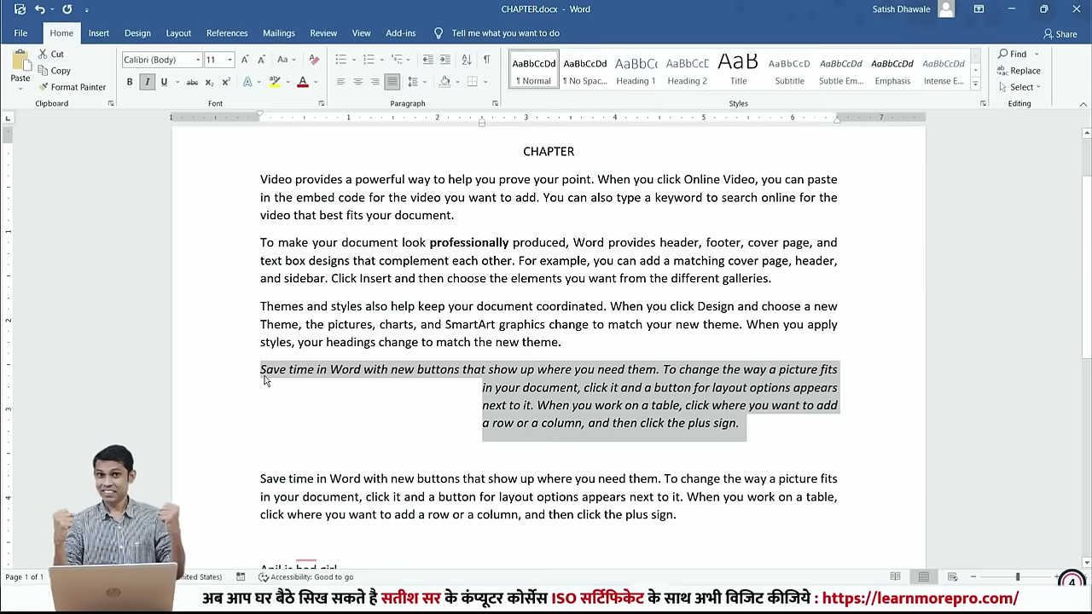
pyautogui.hotkey('ctrl', 'shift', 't')
pyautogui.hotkey('ctrl', 'shift', 't')
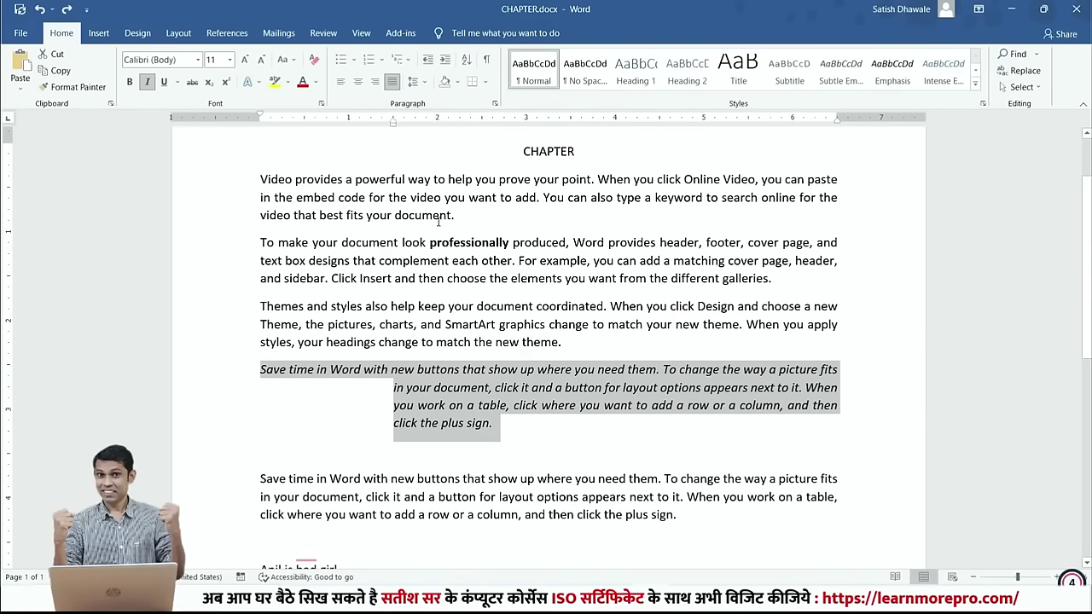
pyautogui.hotkey('ctrl', 'shift', 't')
pyautogui.hotkey('ctrl', 'shift', 't')
pyautogui.hotkey('ctrl', 'shift', 't')
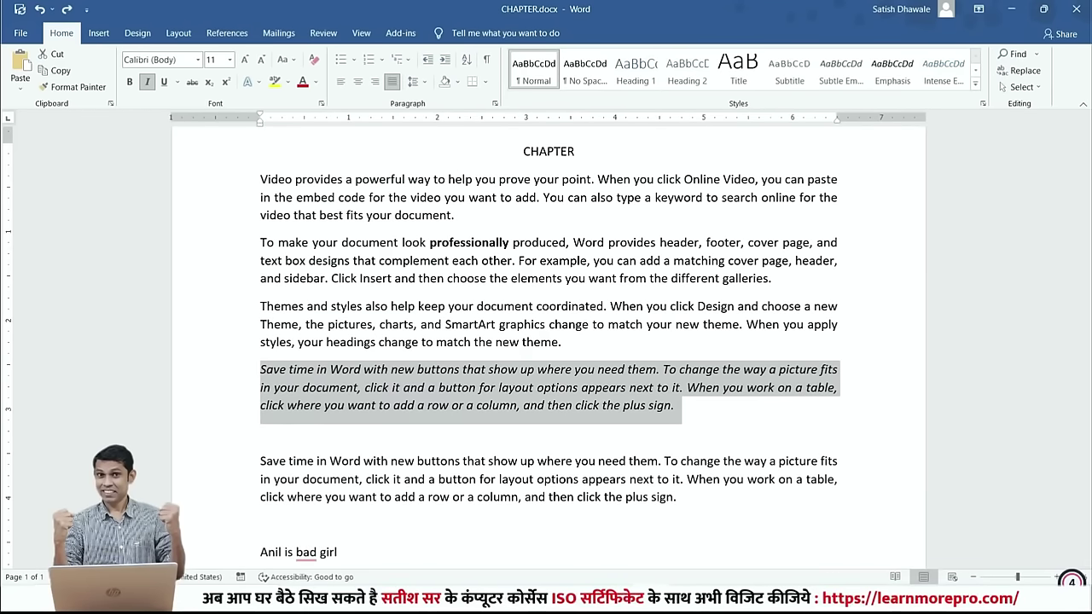
pyautogui.click(451, 542)
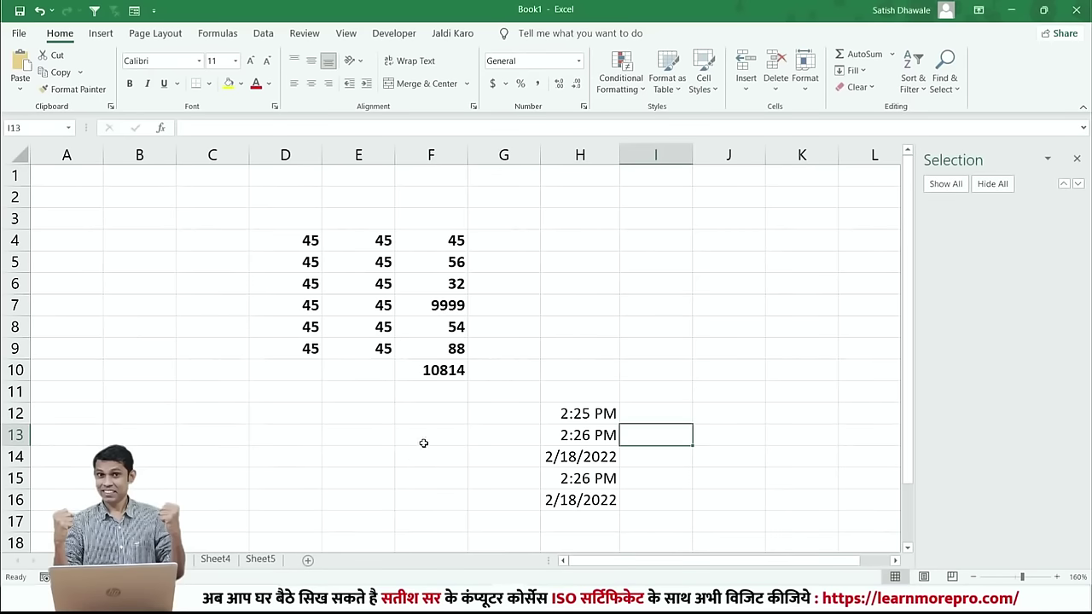
# Convert the D4:F9 numbers into a table with Column1–Column3 headers
pyautogui.moveTo(299, 235); pyautogui.dragTo(410, 349)
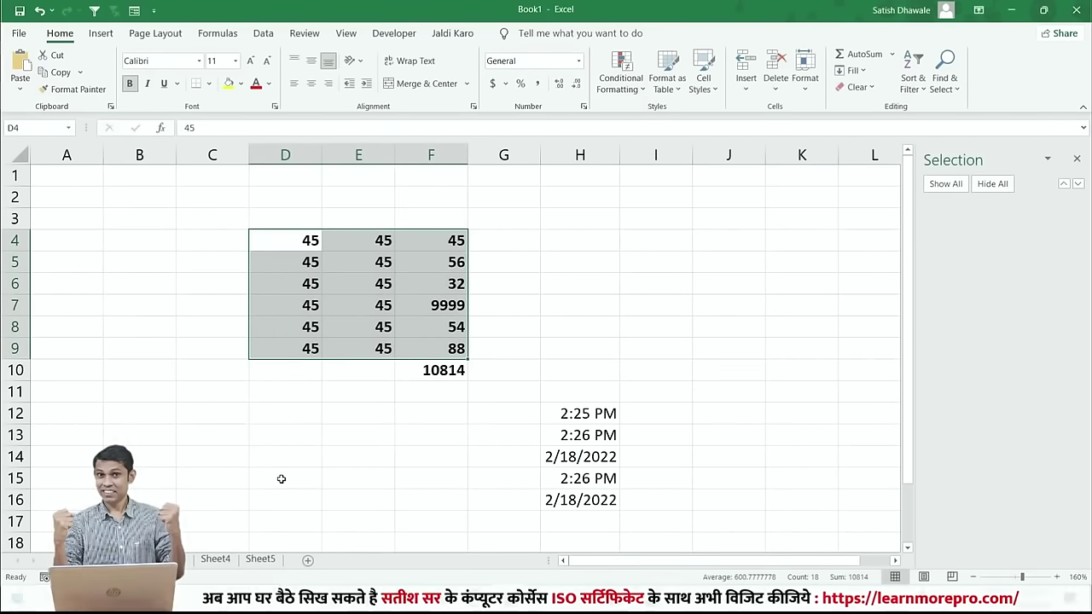
pyautogui.hotkey('ctrl', 't')
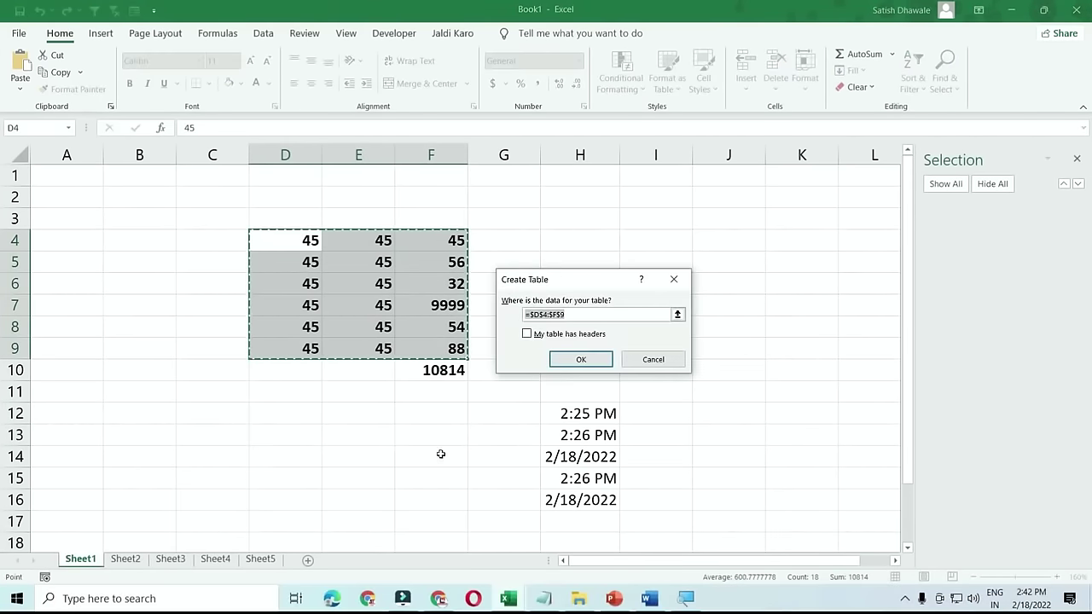
pyautogui.click(566, 362)
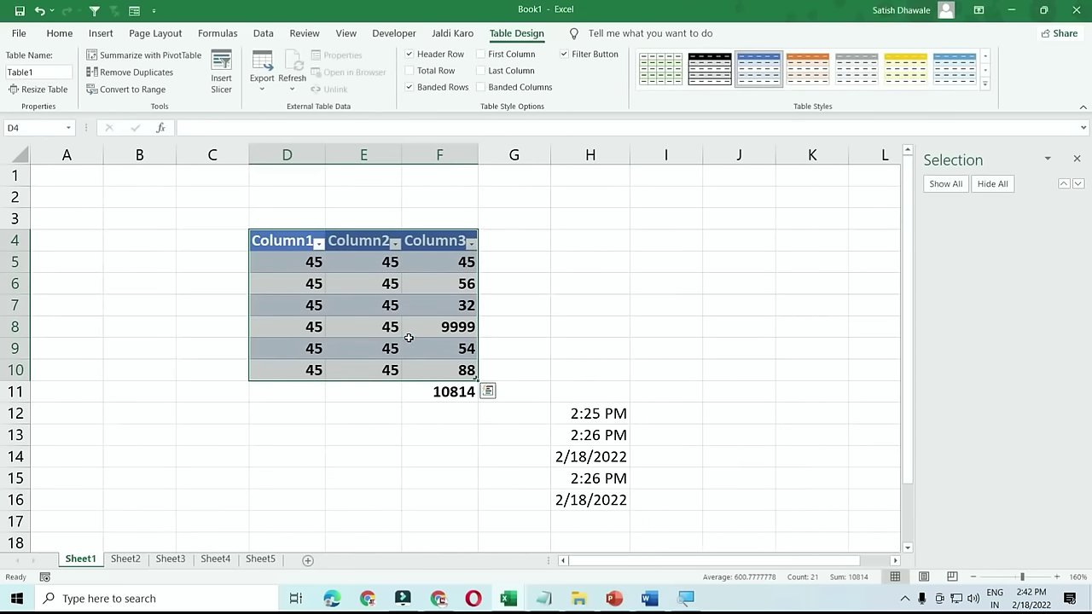
# Delete the 10814 total in F11, select F8, and return to Word
pyautogui.click(431, 393)
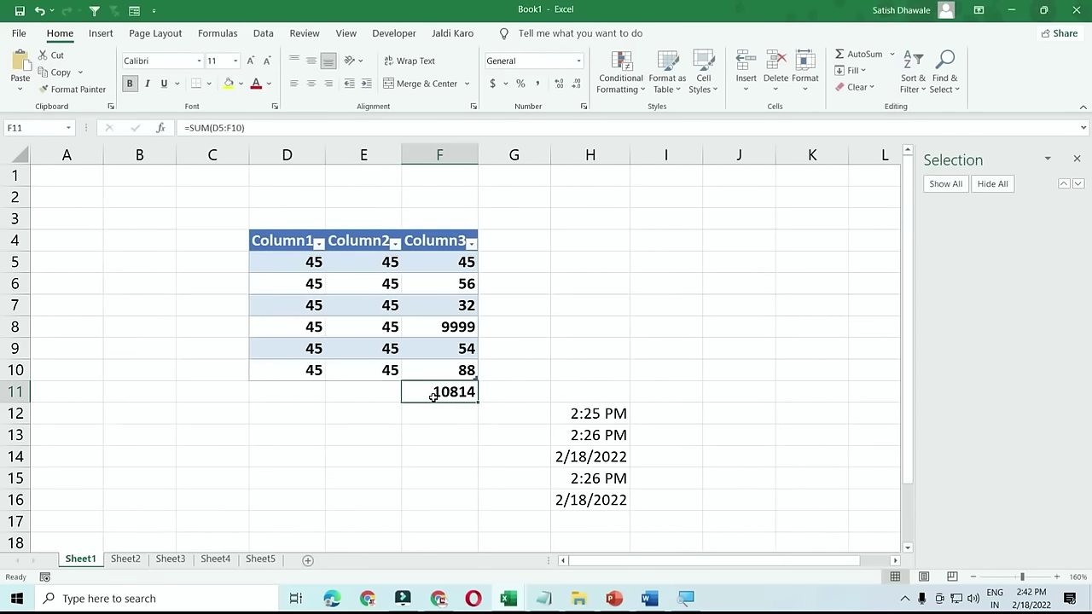
pyautogui.press('Delete')
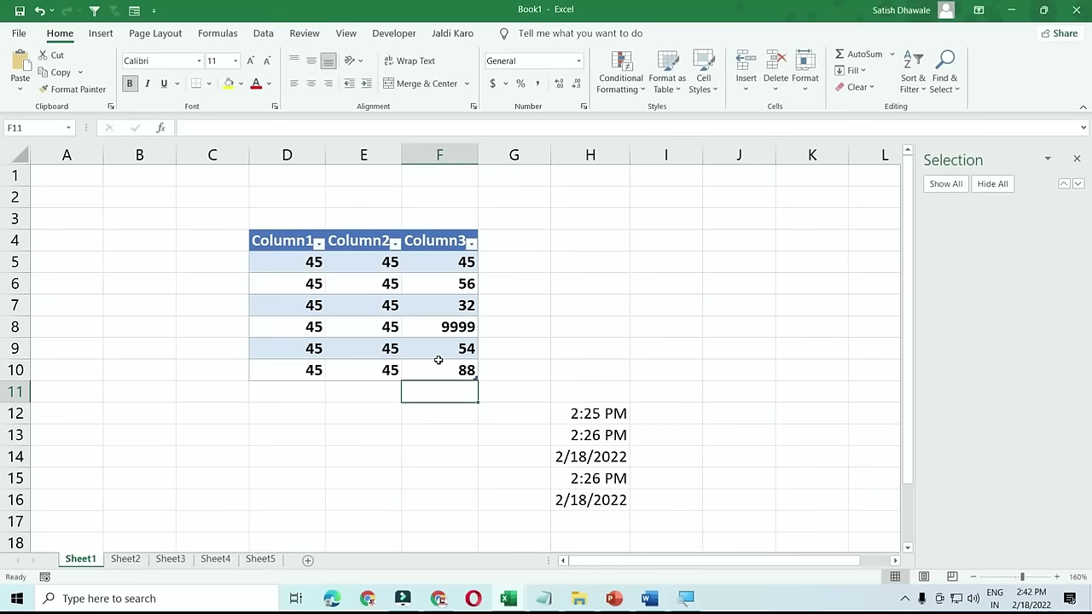
pyautogui.click(426, 327)
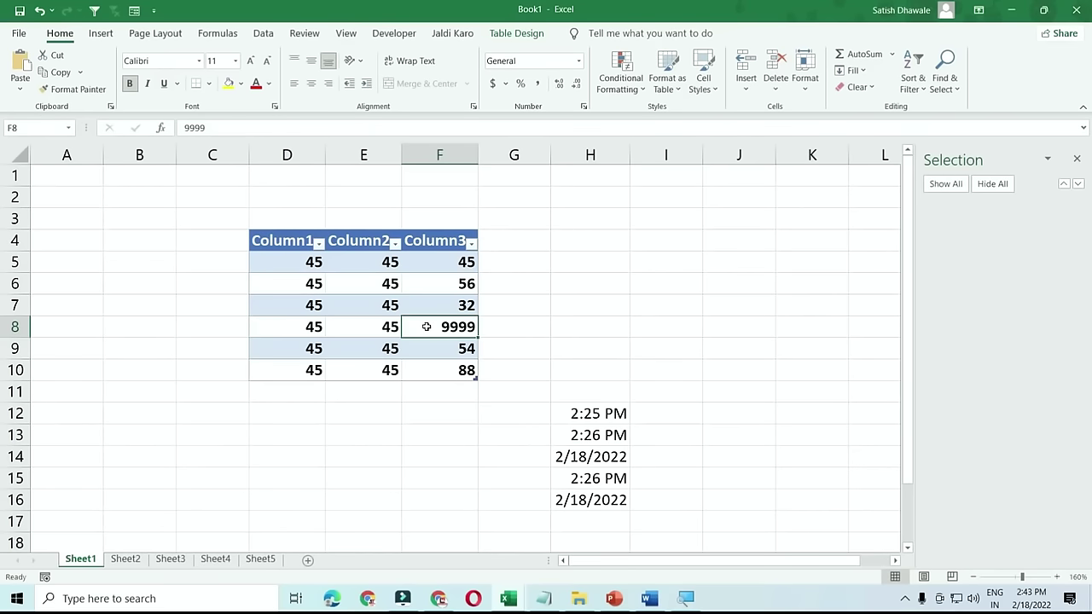
pyautogui.click(649, 598)
# Select the italic 'Save time' paragraph, underline it and remove the underline, then copy it
pyautogui.click(695, 411)
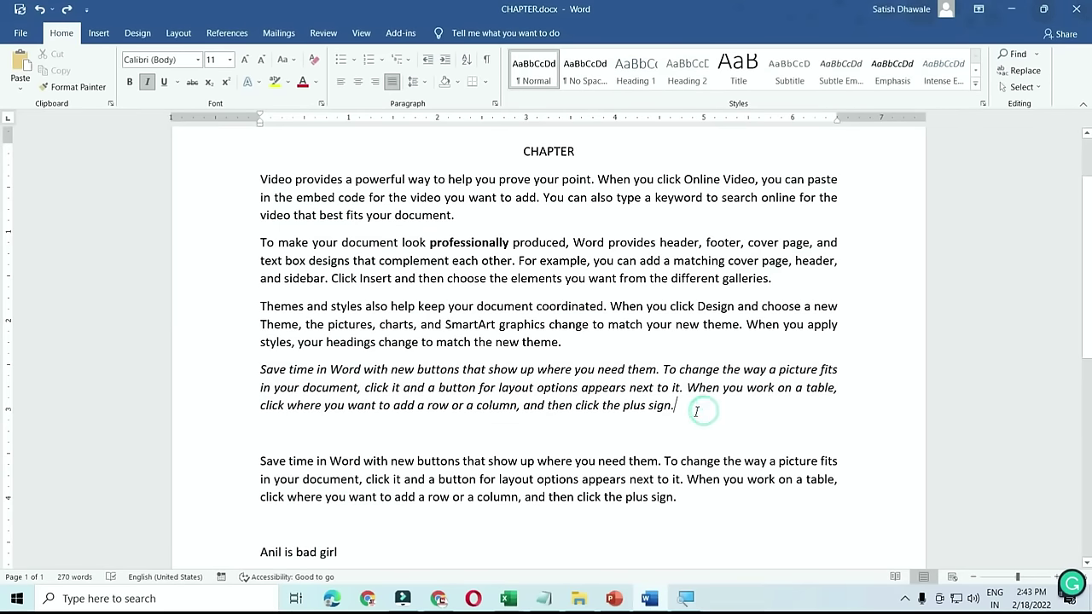
pyautogui.tripleClick(696, 412)
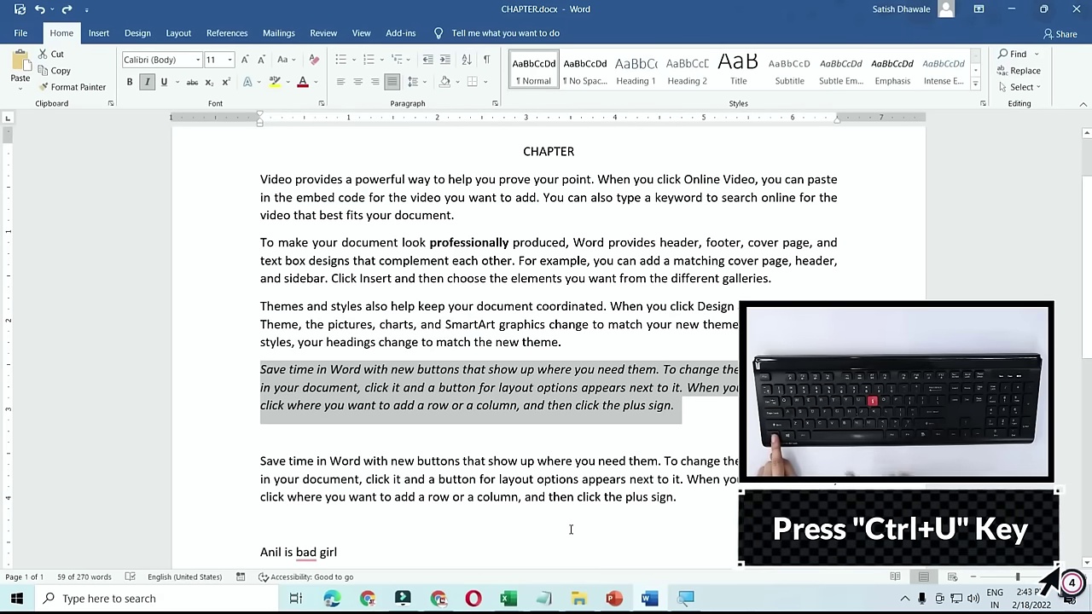
pyautogui.hotkey('ctrl', 'u')
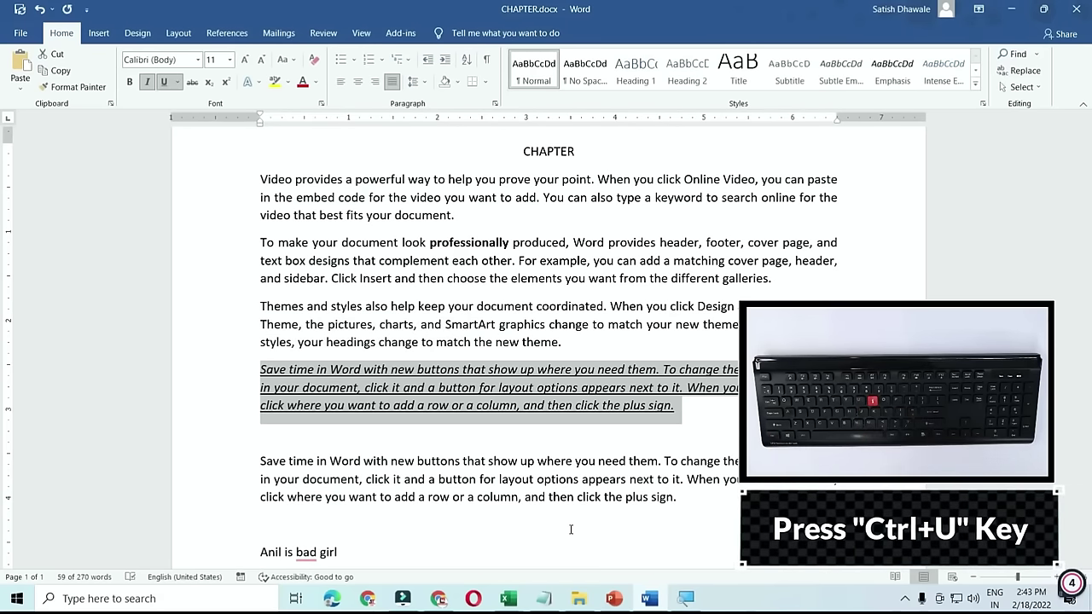
pyautogui.hotkey('ctrl', 'u')
pyautogui.hotkey('ctrl', 'u')
pyautogui.hotkey('ctrl', 'u')
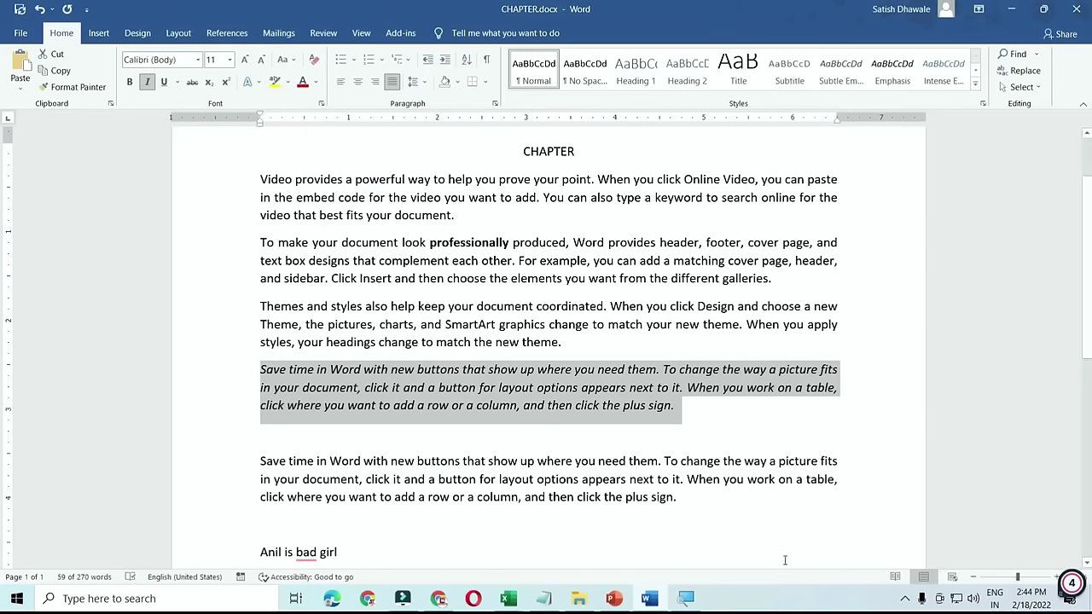
pyautogui.hotkey('ctrl', 'c')
pyautogui.scroll(-5, 750, 537)
# Paste the copied italic paragraph two lines below the document's last line
pyautogui.click(699, 520)
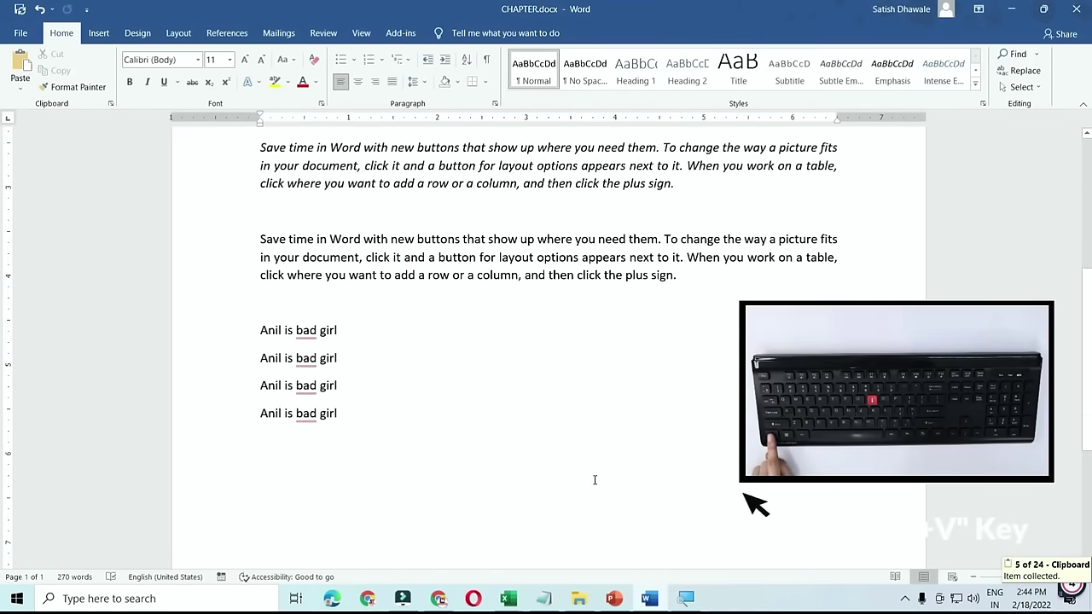
pyautogui.press('Return')
pyautogui.press('Return')
pyautogui.hotkey('ctrl', 'v')
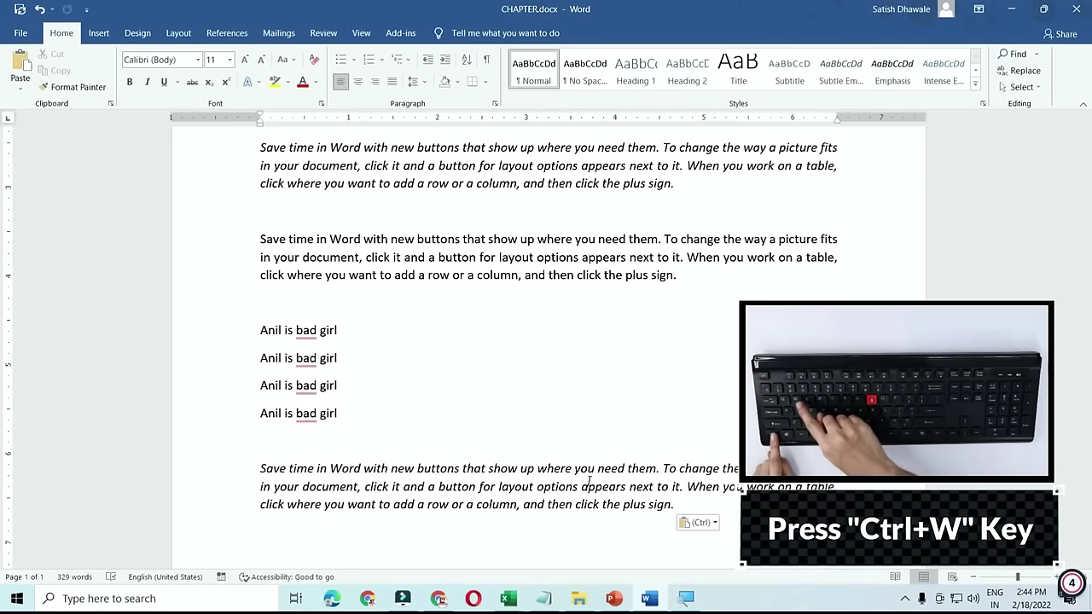
# Close CHAPTER.docx and choose Don't Save to discard its changes
pyautogui.hotkey('ctrl', 'w')
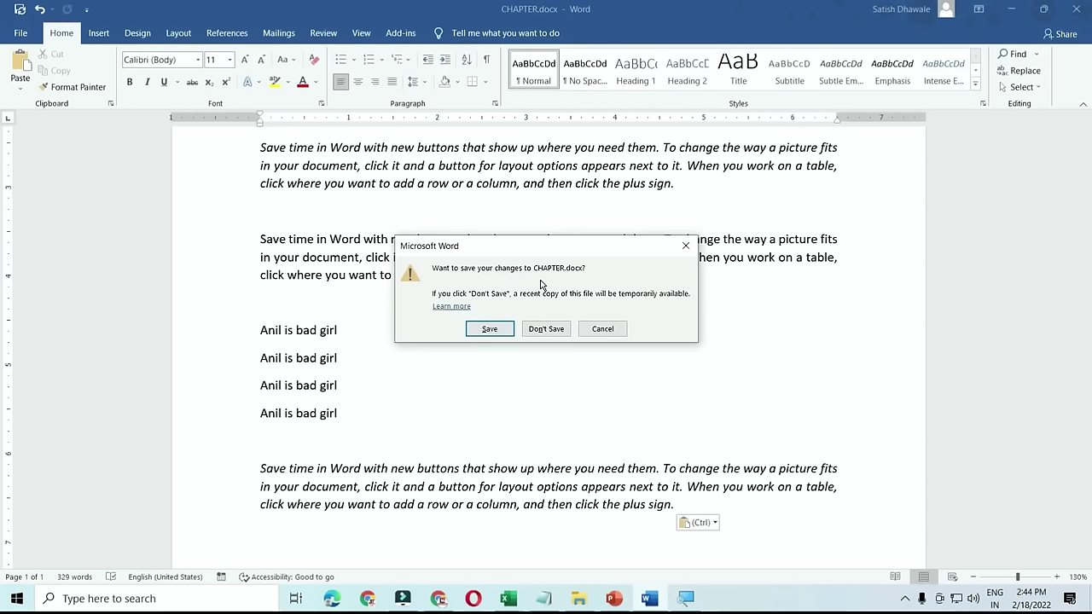
pyautogui.click(546, 329)
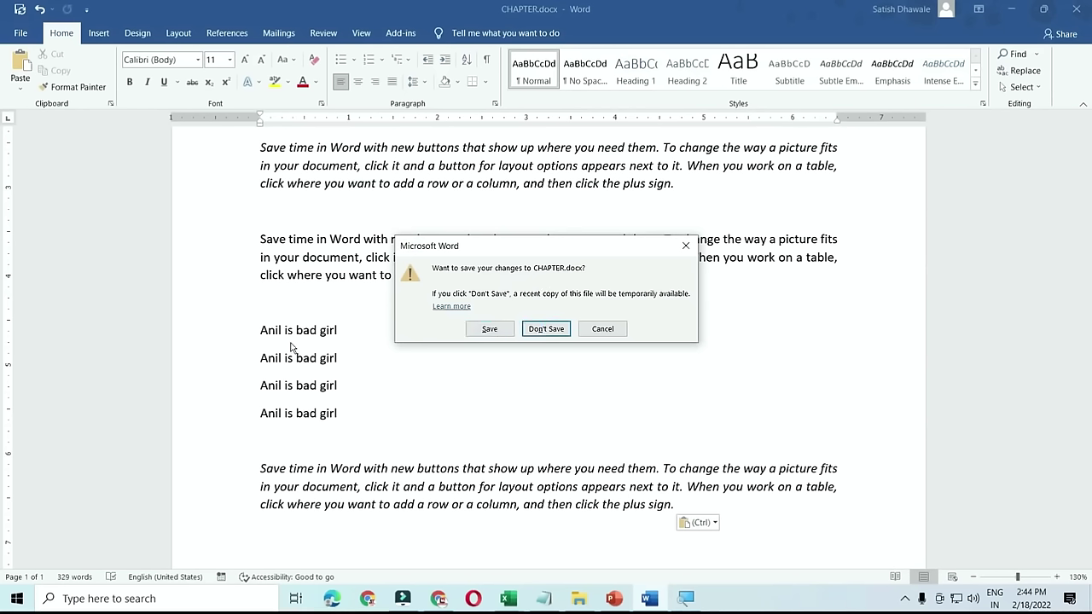
pyautogui.click(562, 327)
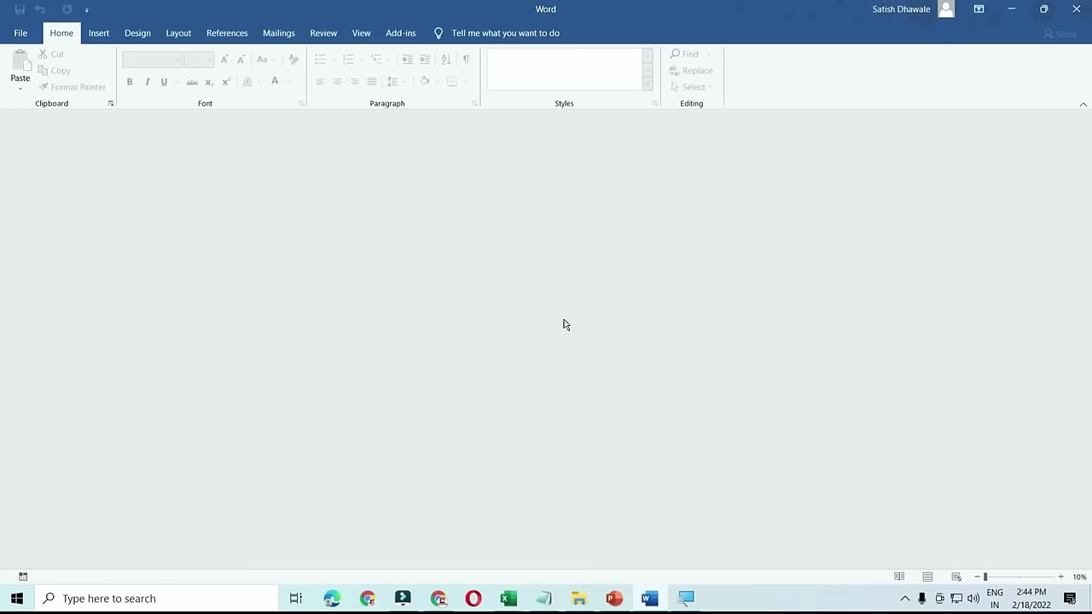
# Generate sample paragraphs with =rand(), then cut the first two and paste them at the end
pyautogui.write('=ra')
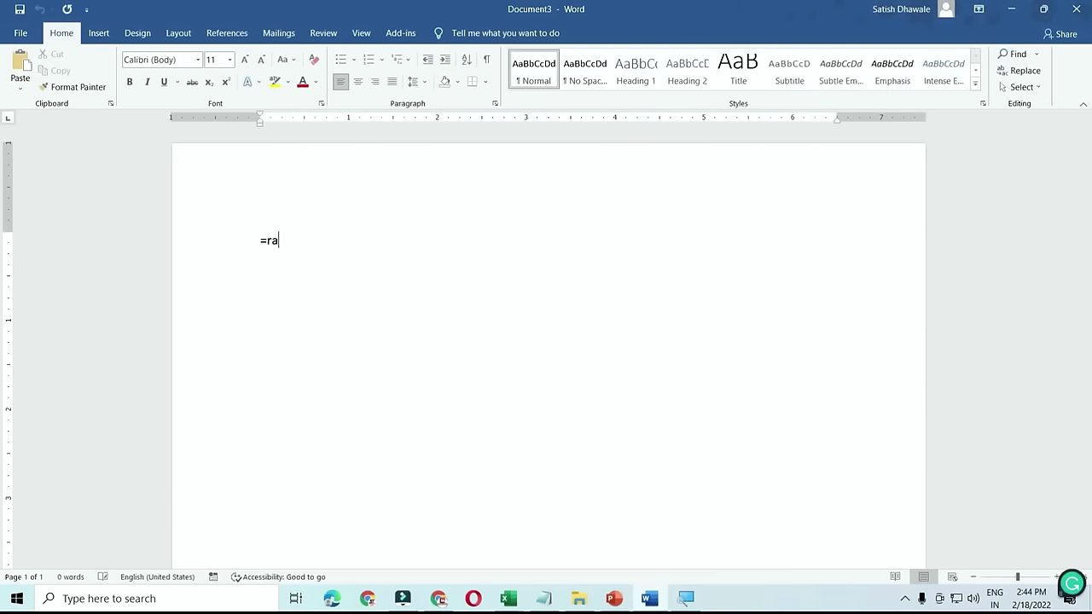
pyautogui.write('nd()')
pyautogui.press('Return')
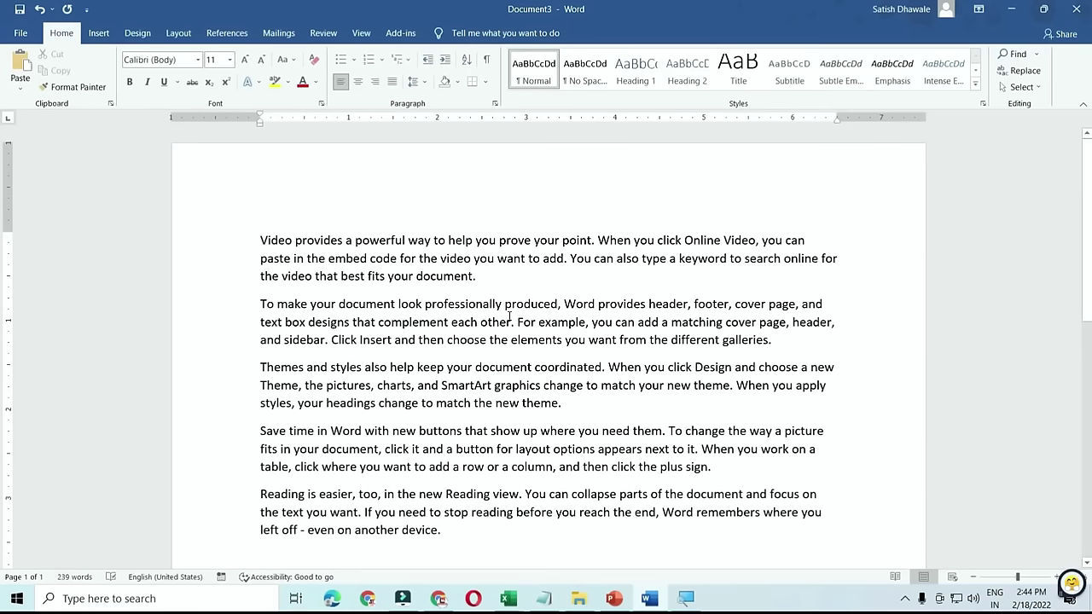
pyautogui.moveTo(779, 341); pyautogui.dragTo(252, 242)
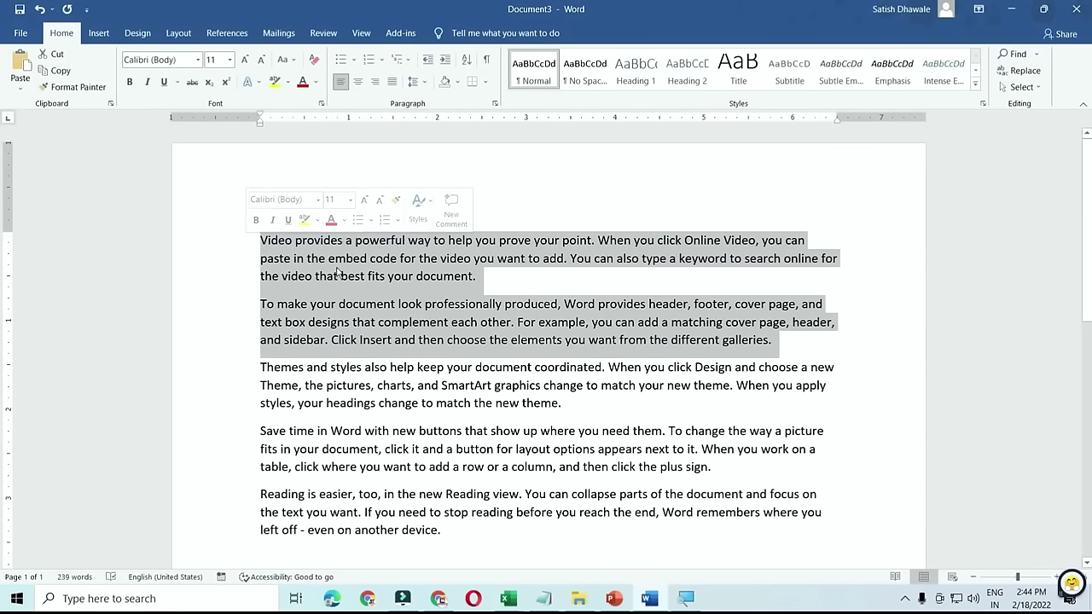
pyautogui.hotkey('ctrl', 'x')
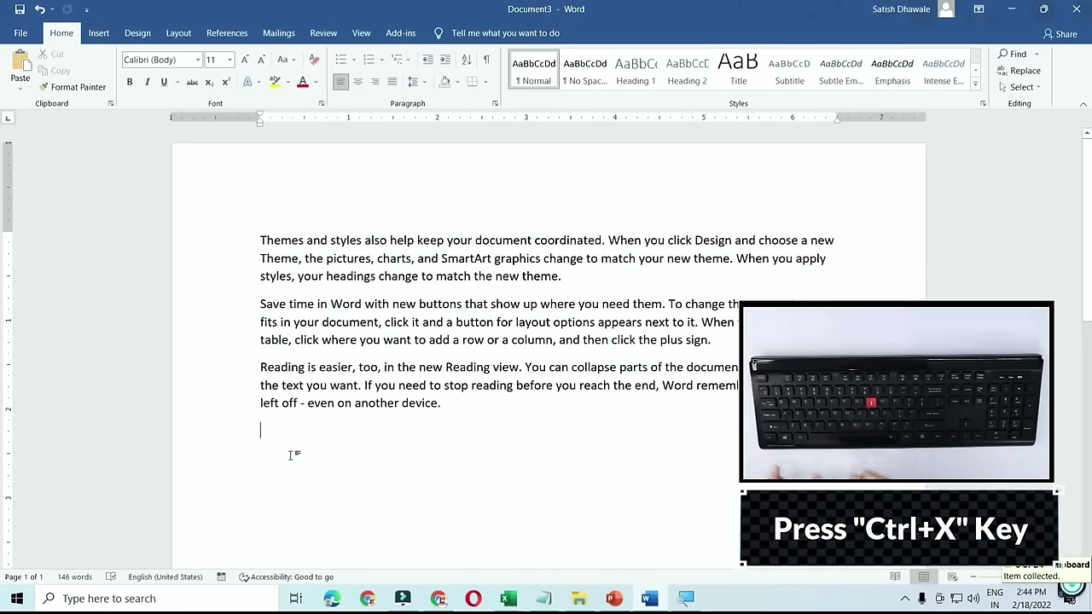
pyautogui.hotkey('ctrl', 'v')
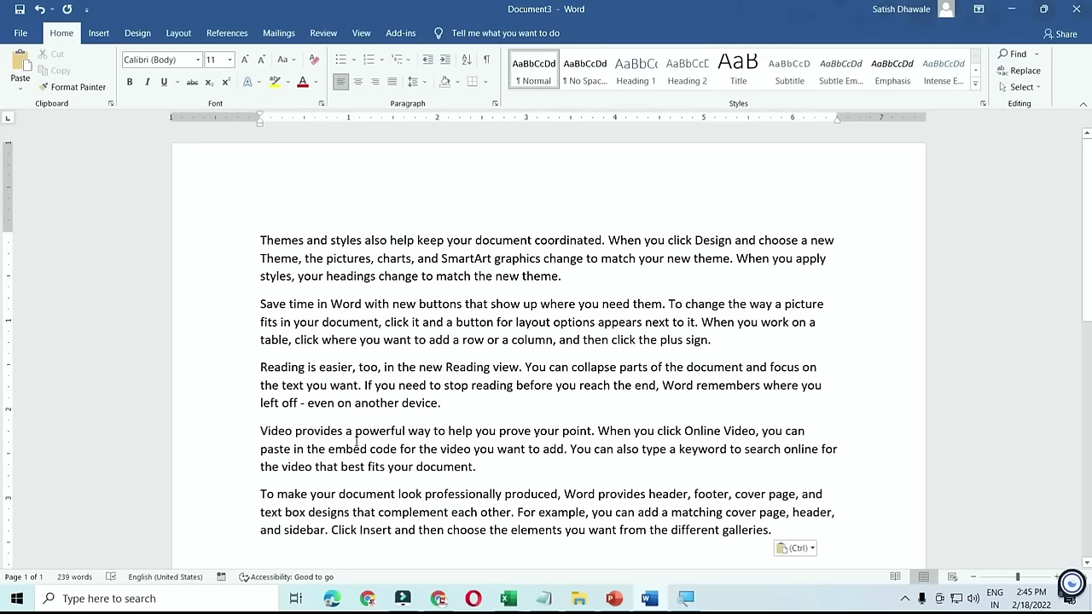
# Select all the document text, remove it, and bring it back with undo
pyautogui.scroll(-2, 353, 442)
pyautogui.scroll(2, 353, 444)
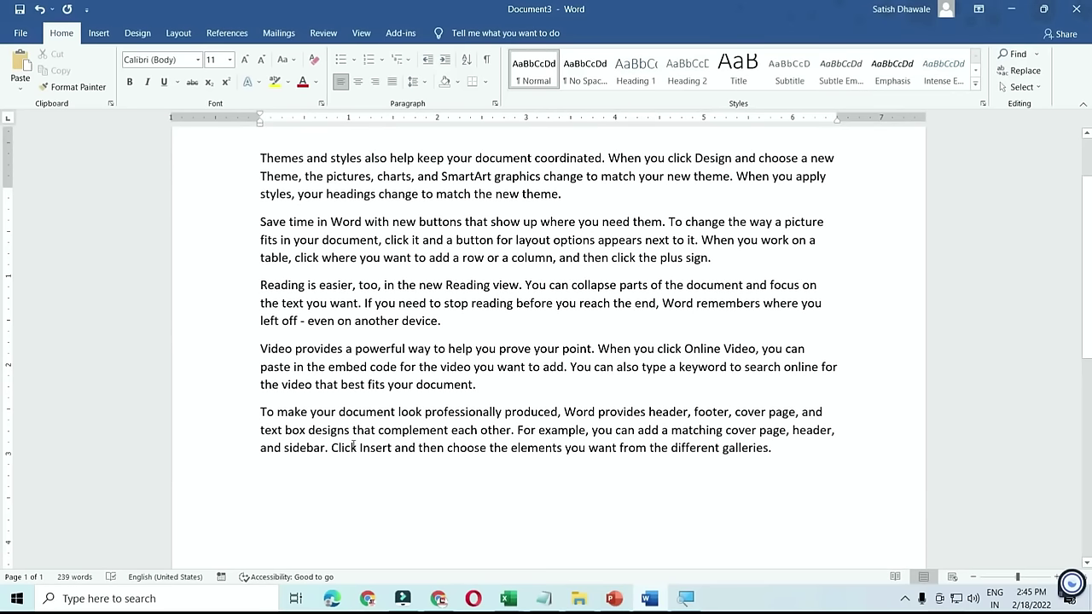
pyautogui.scroll(-2, 353, 445)
pyautogui.hotkey('ctrl', 'a')
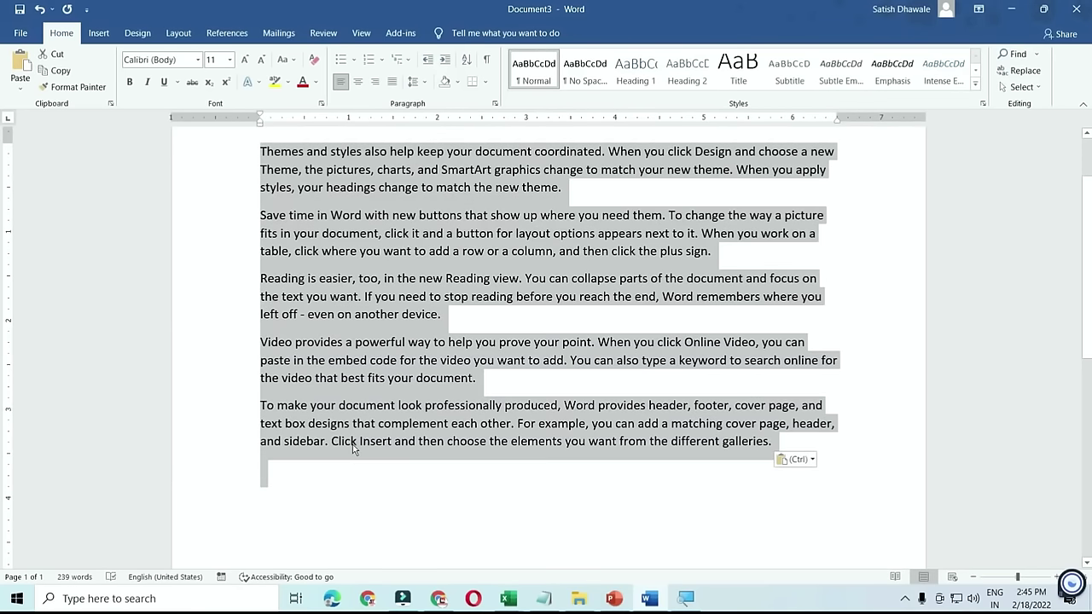
pyautogui.hotkey('ctrl', 'z')
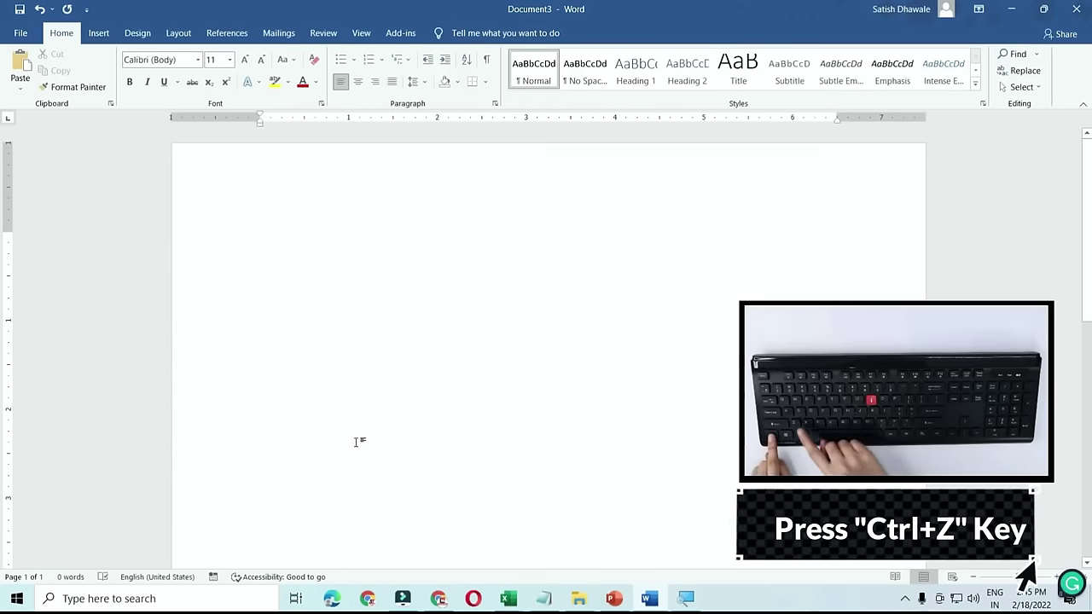
pyautogui.hotkey('ctrl', 'z')
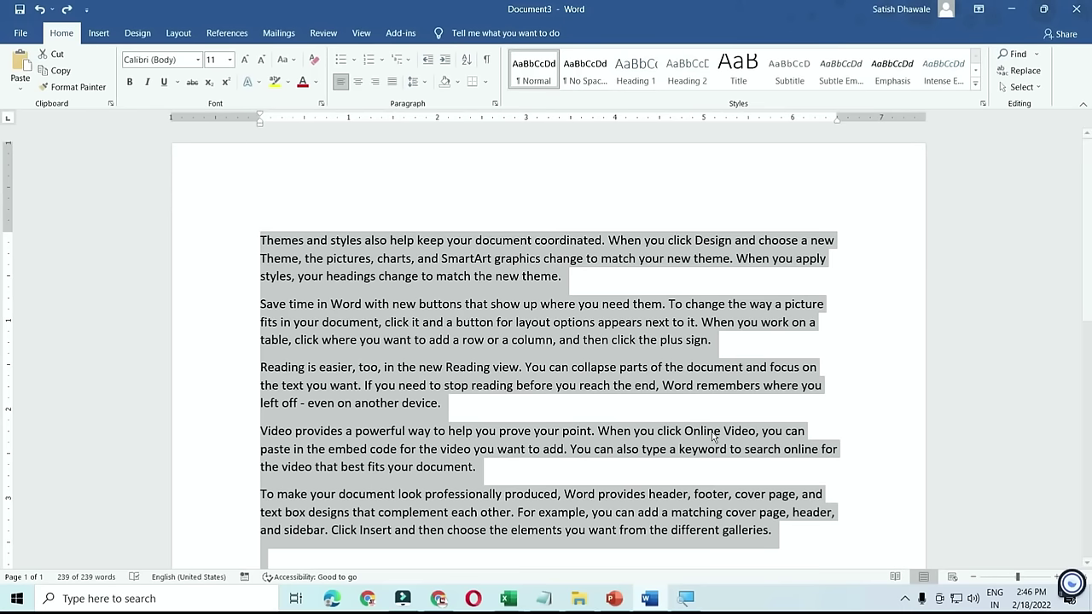
# Apply italic, underline, larger then smaller font size, and clear all formatting
pyautogui.click(147, 82)
pyautogui.click(164, 82)
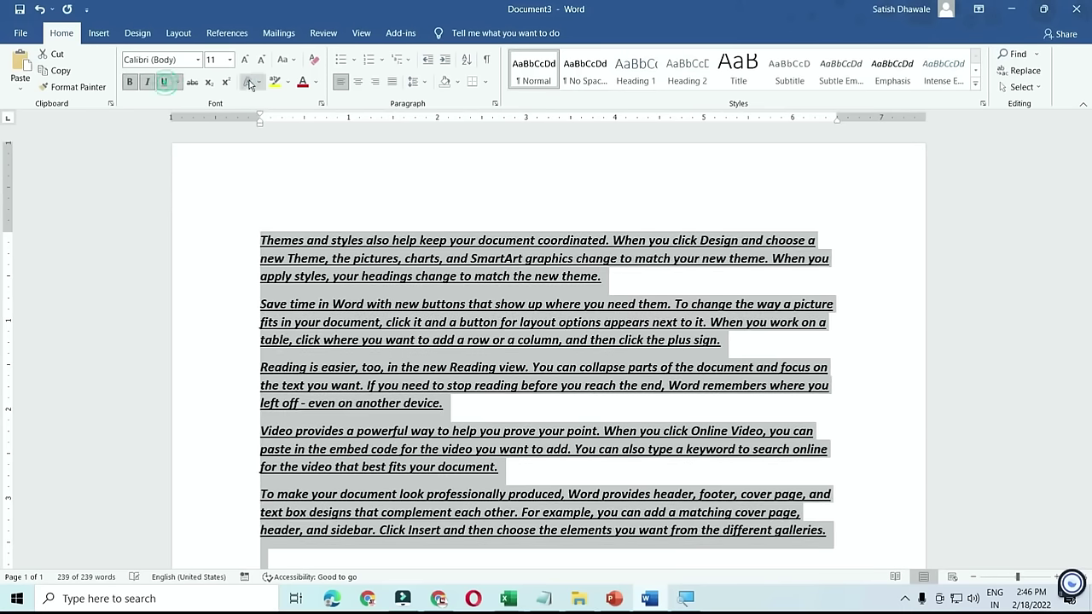
pyautogui.click(245, 60)
pyautogui.click(261, 60)
pyautogui.click(312, 60)
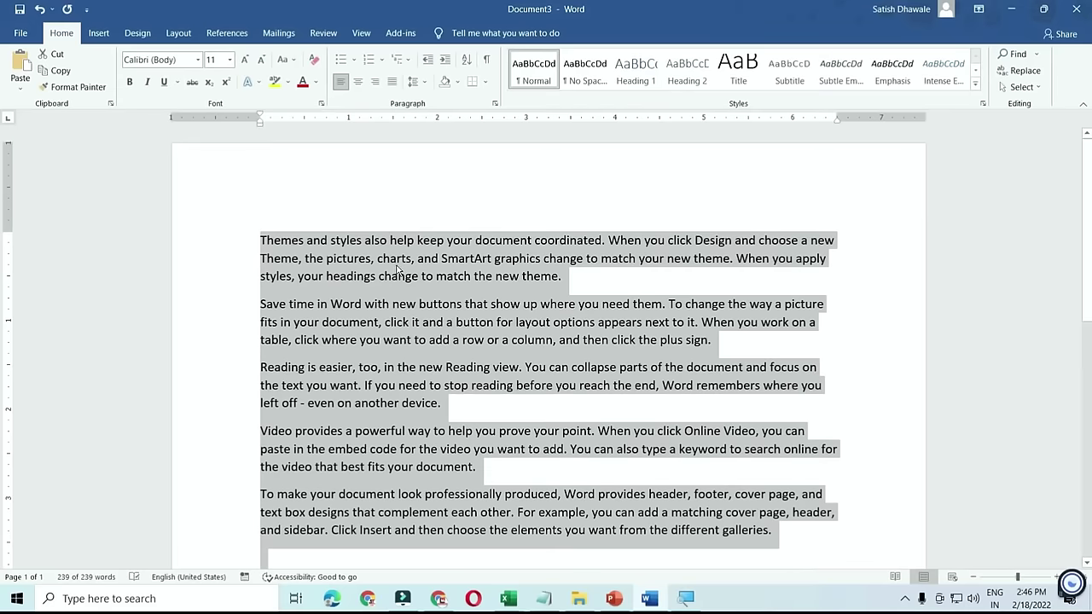
# Undo the formatting changes and the paste, leaving the three Themes-to-Reading paragraphs
pyautogui.hotkey('ctrl', 'z')
pyautogui.hotkey('ctrl', 'u')
pyautogui.hotkey('ctrl', 'i')
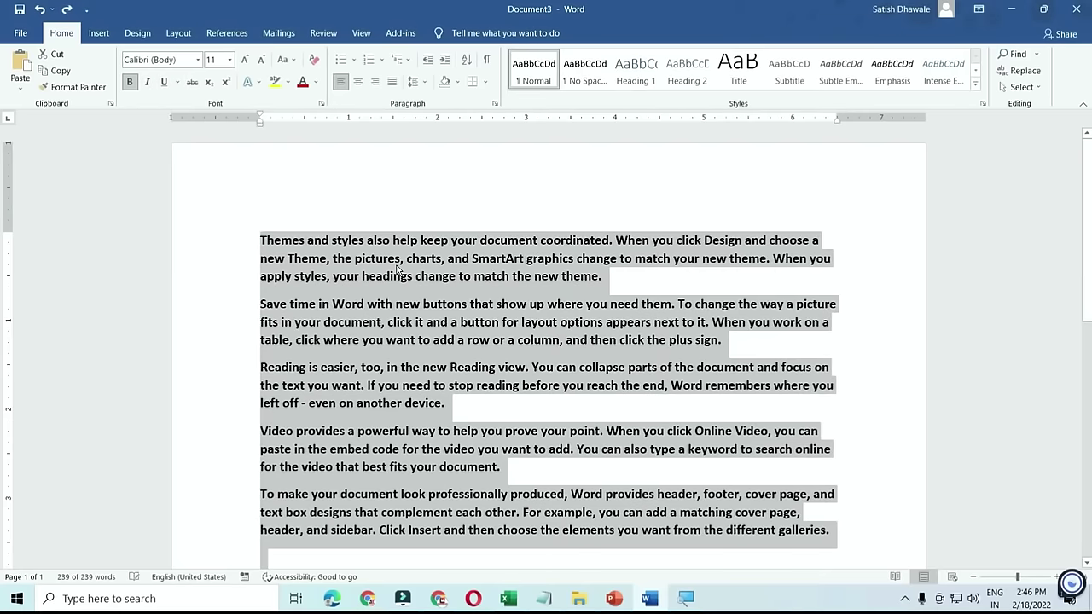
pyautogui.hotkey('ctrl', 'z')
pyautogui.hotkey('ctrl', 'z')
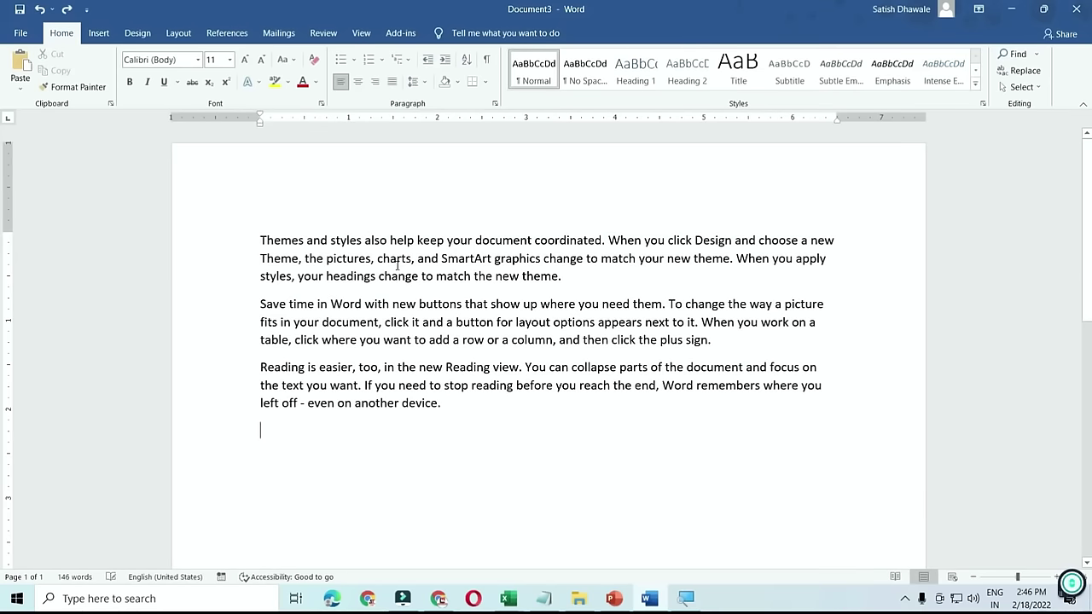
# Undo back to the =rand() formula, then redo to restore the Video and To make paragraphs
pyautogui.hotkey('ctrl', 'z')
pyautogui.hotkey('ctrl', 'z')
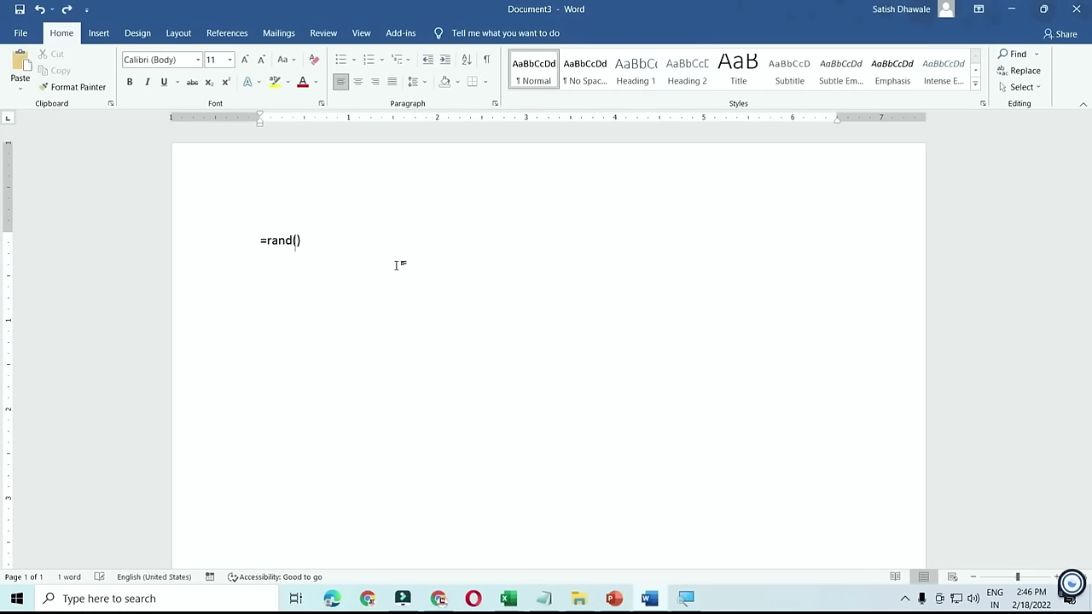
pyautogui.hotkey('ctrl', 'z')
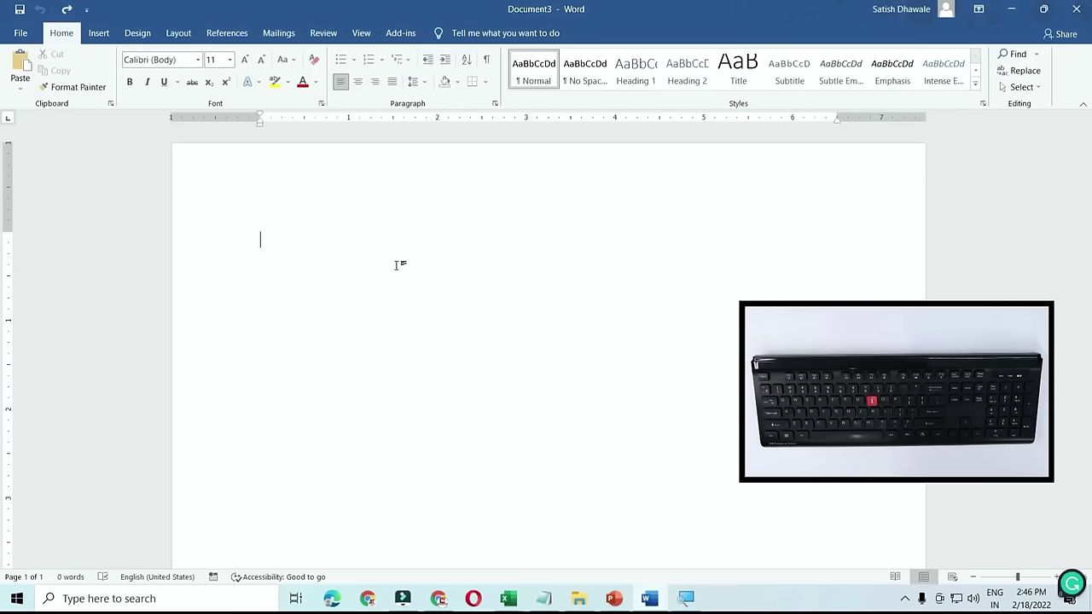
pyautogui.hotkey('ctrl', 'y')
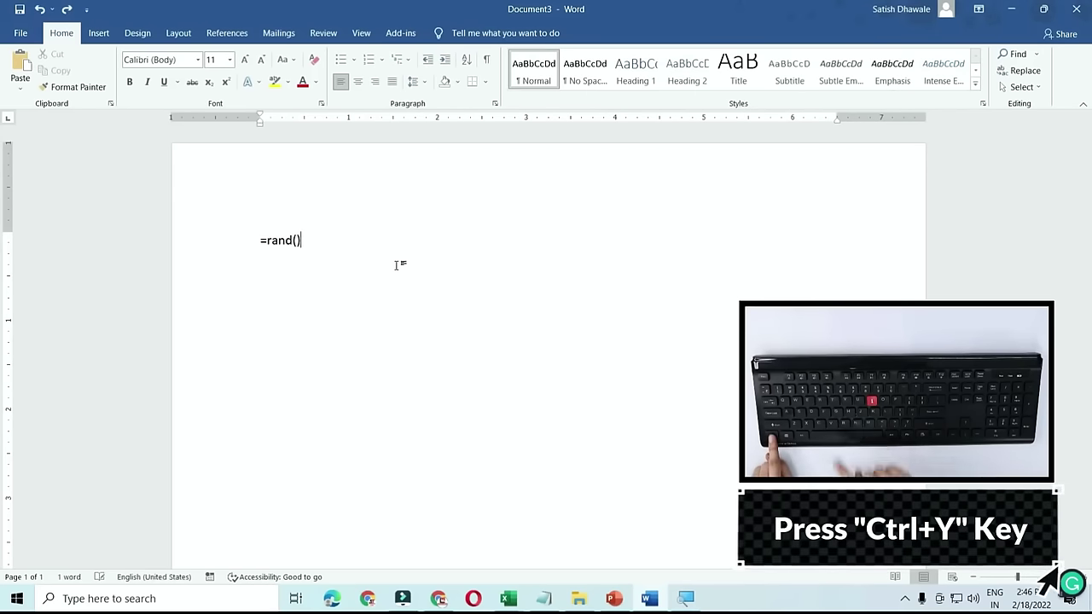
pyautogui.hotkey('ctrl', 'y')
pyautogui.hotkey('ctrl', 'y')
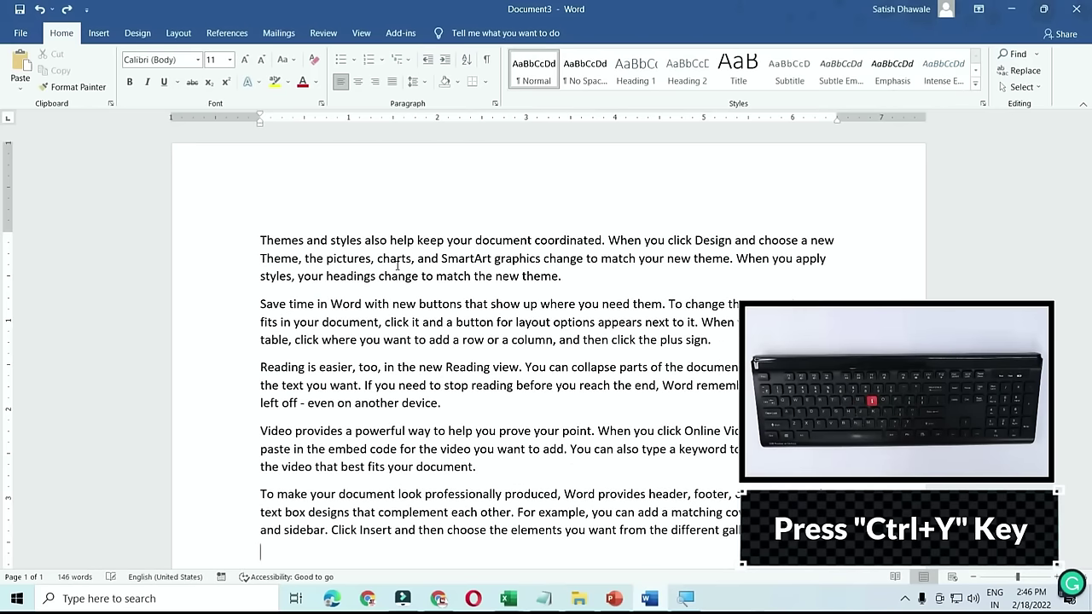
pyautogui.hotkey('ctrl', 'y')
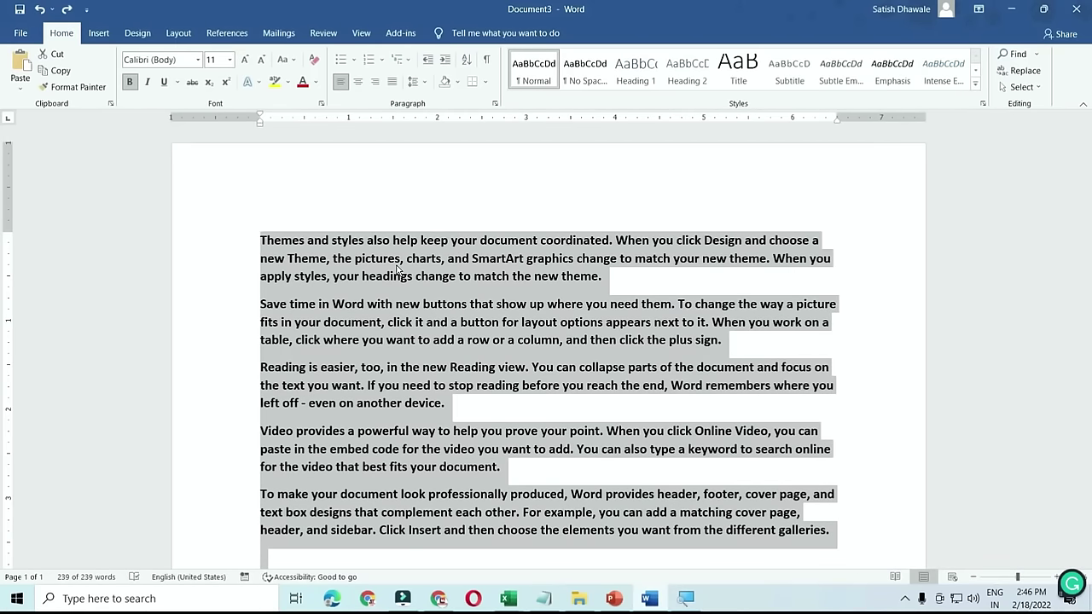
# Make all 239 words bold, italic and underlined at 12 pt
pyautogui.hotkey('ctrl', 'y')
pyautogui.hotkey('ctrl', 'y')
pyautogui.hotkey('ctrl', 'y')
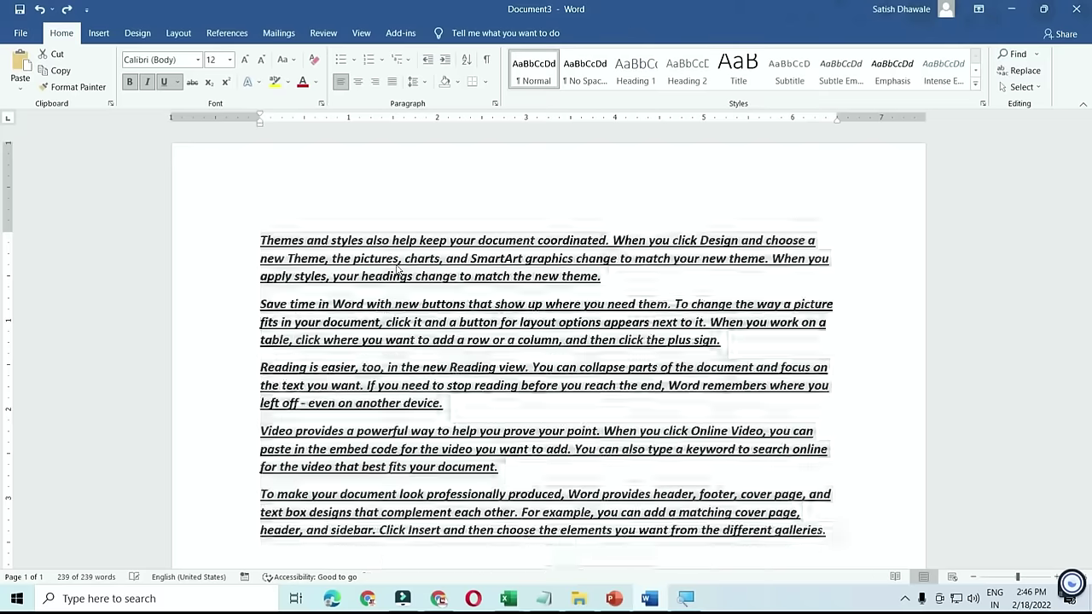
pyautogui.hotkey('ctrl', 'z')
pyautogui.hotkey('ctrl', 'z')
pyautogui.hotkey('ctrl', 'z')
pyautogui.hotkey('ctrl', 'z')
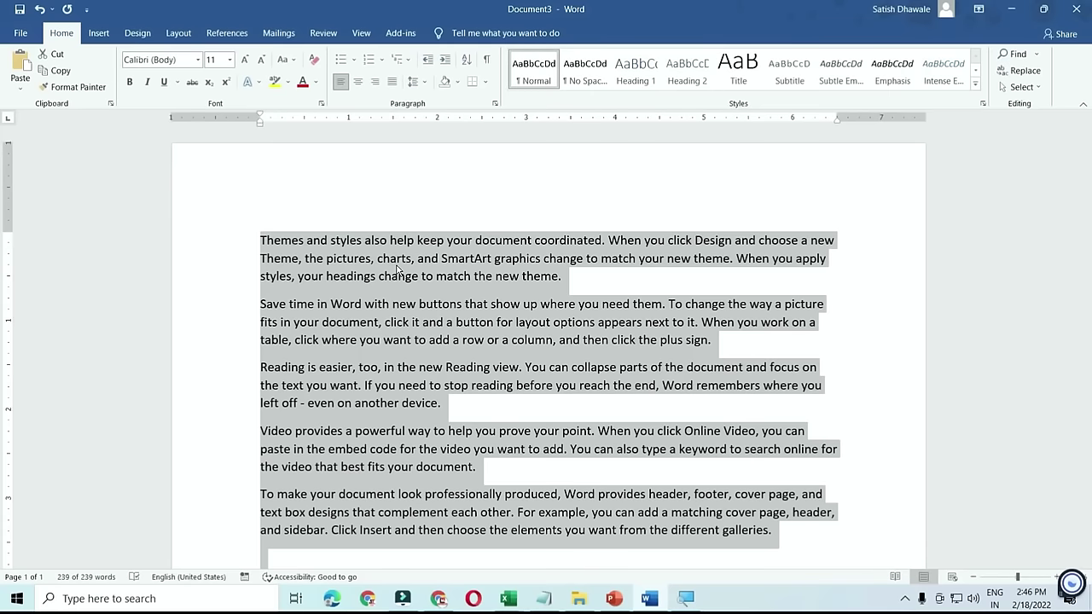
pyautogui.hotkey('ctrl', 'y')
pyautogui.hotkey('ctrl', 'y')
pyautogui.hotkey('ctrl', 'y')
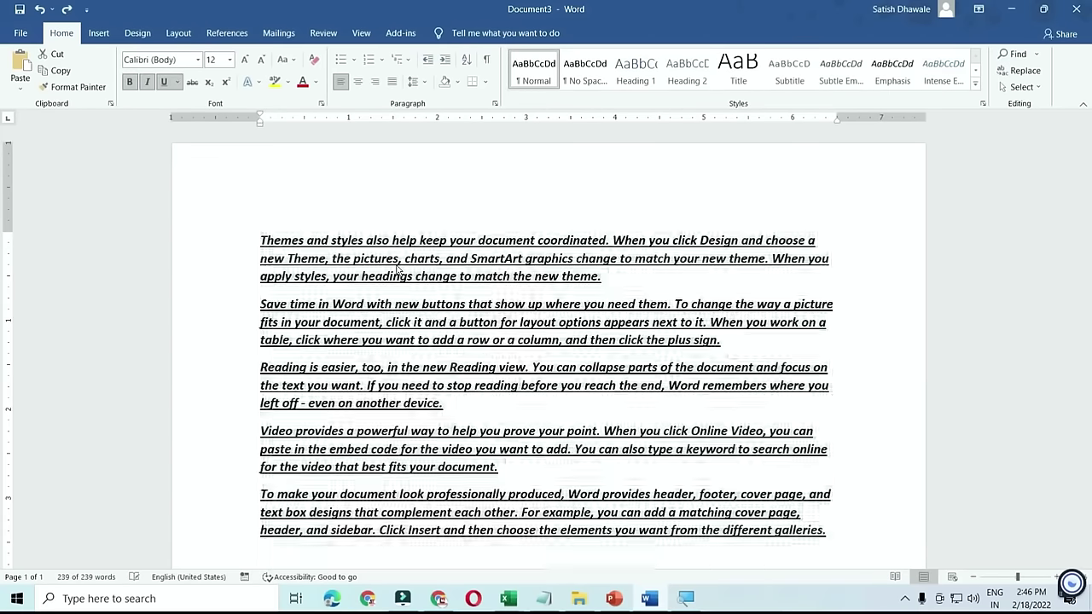
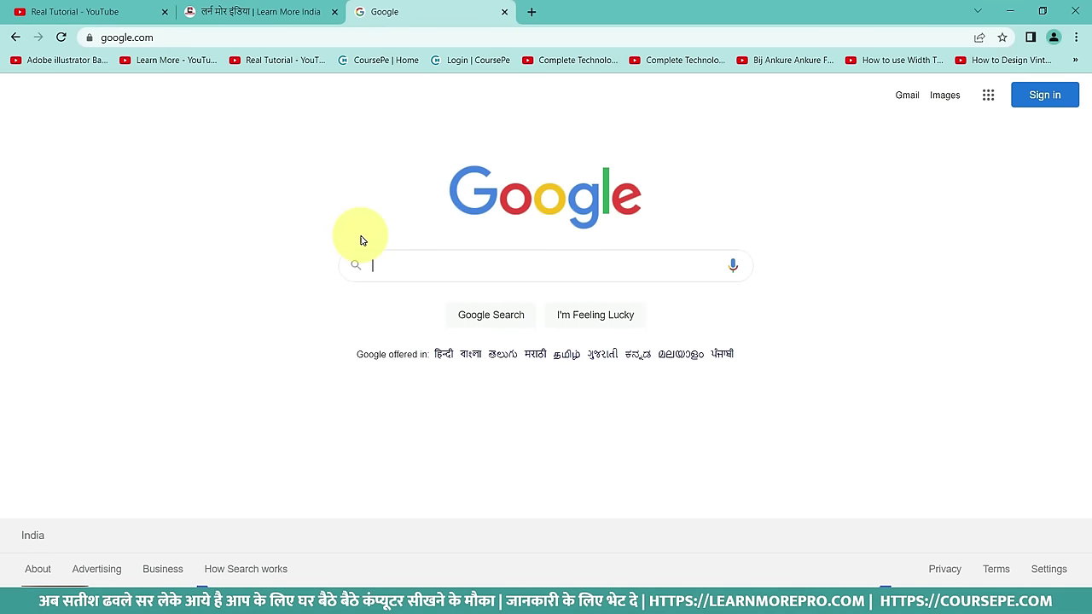
# Test-type 'fsdfsd' in the Google search box, then clear it
pyautogui.click(396, 266)
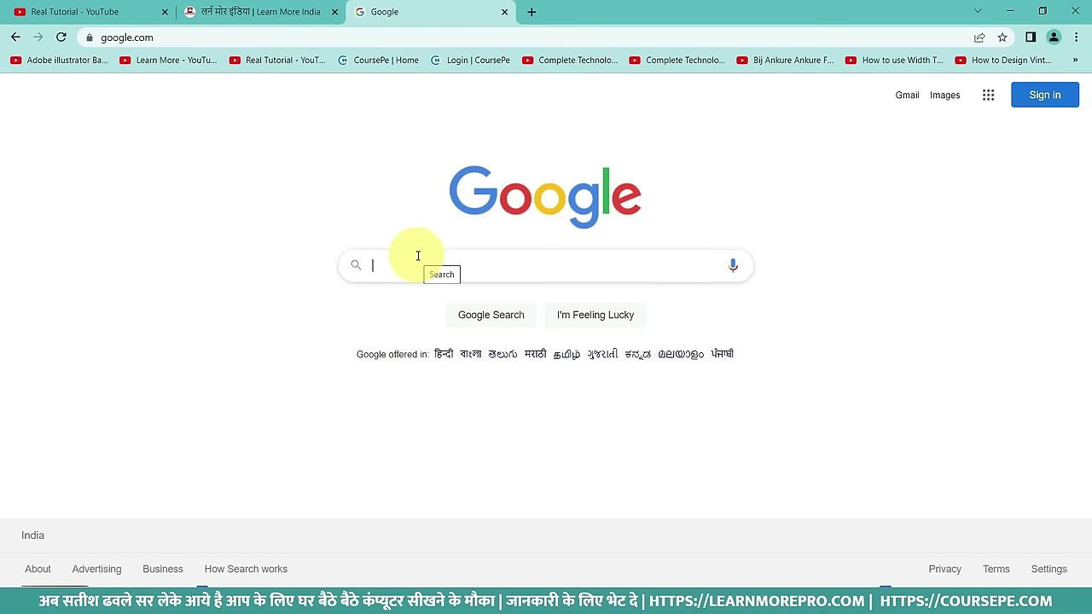
pyautogui.write('fsdfsd')
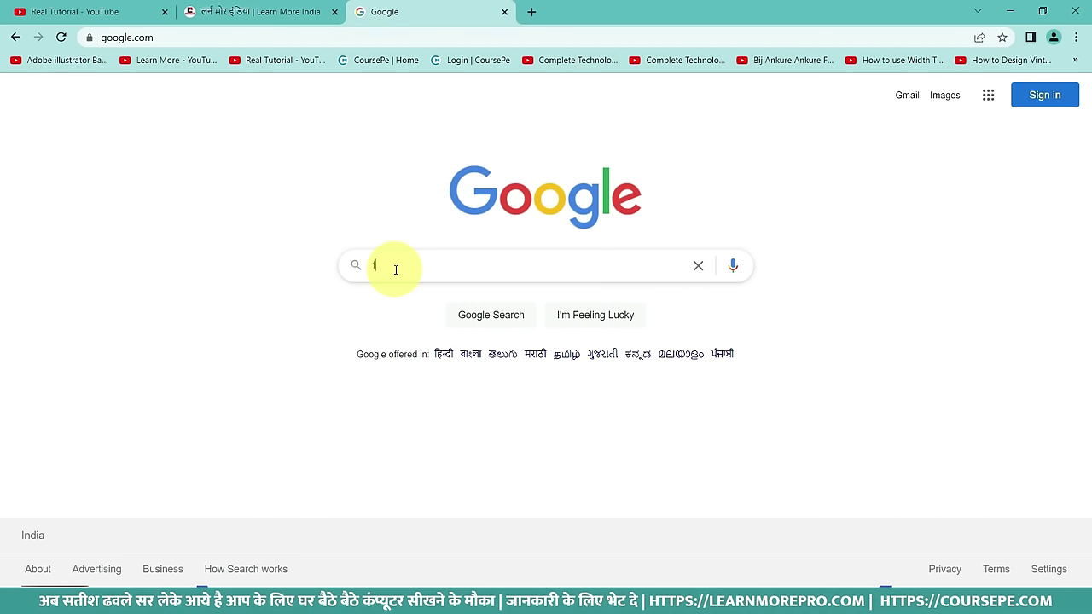
pyautogui.press('BackSpace')
pyautogui.press('BackSpace')
pyautogui.press('BackSpace')
pyautogui.press('BackSpace')
pyautogui.press('BackSpace')
pyautogui.press('BackSpace')
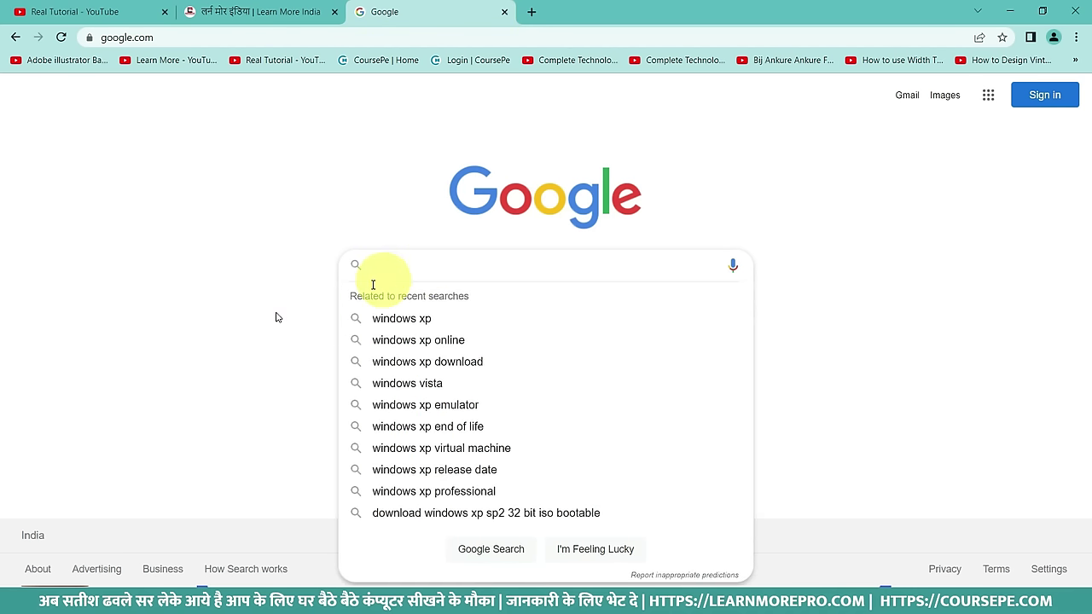
pyautogui.click(208, 344)
# Switch Google to हिन्दी, test-type 'kaise' in the search box, then delete it
pyautogui.click(442, 355)
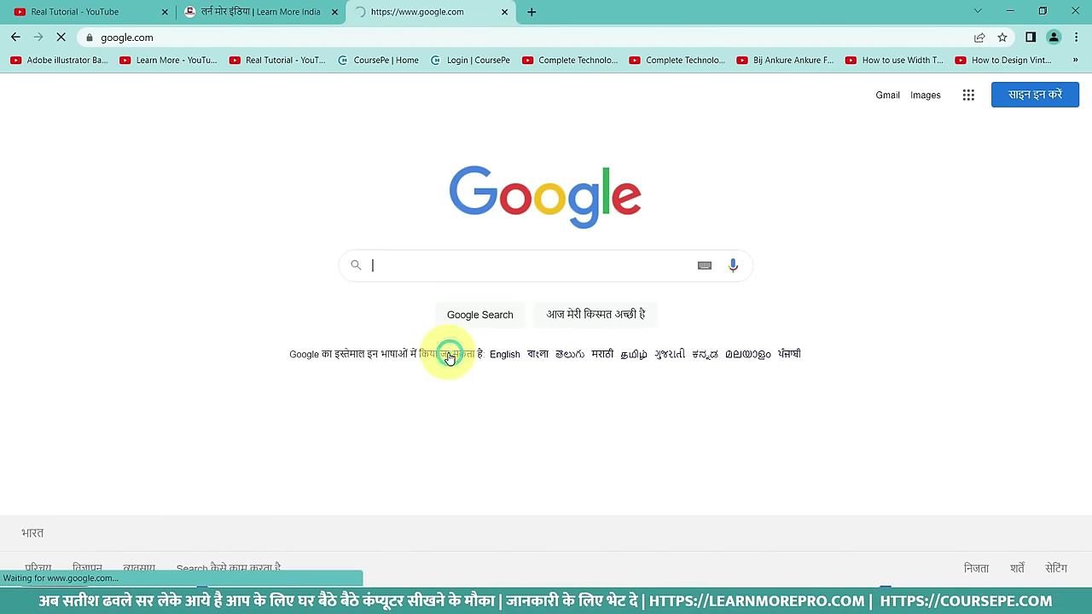
pyautogui.click(386, 266)
pyautogui.write('k')
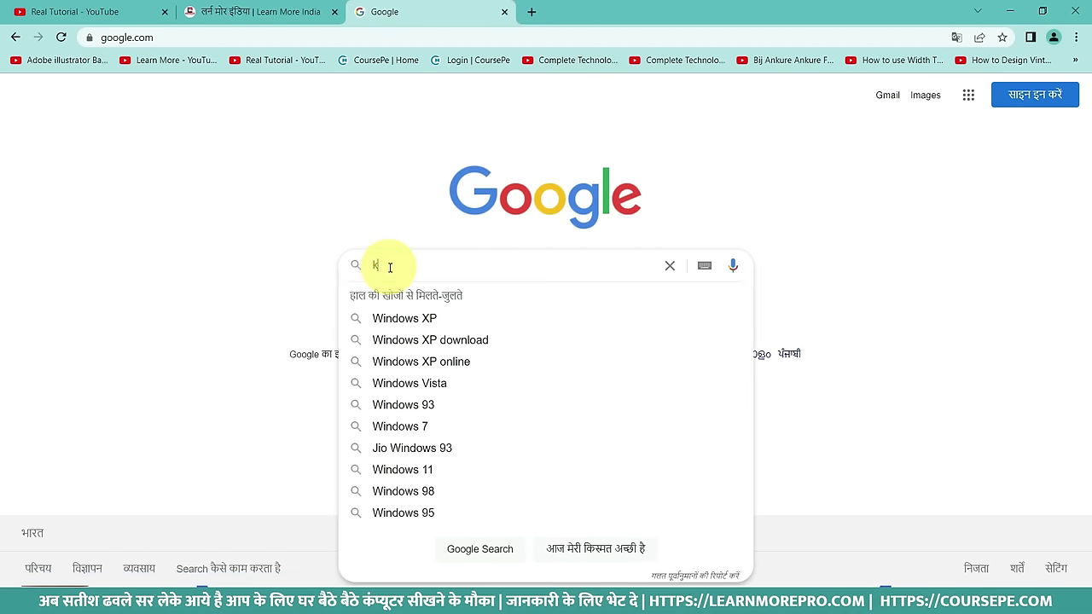
pyautogui.write('aise')
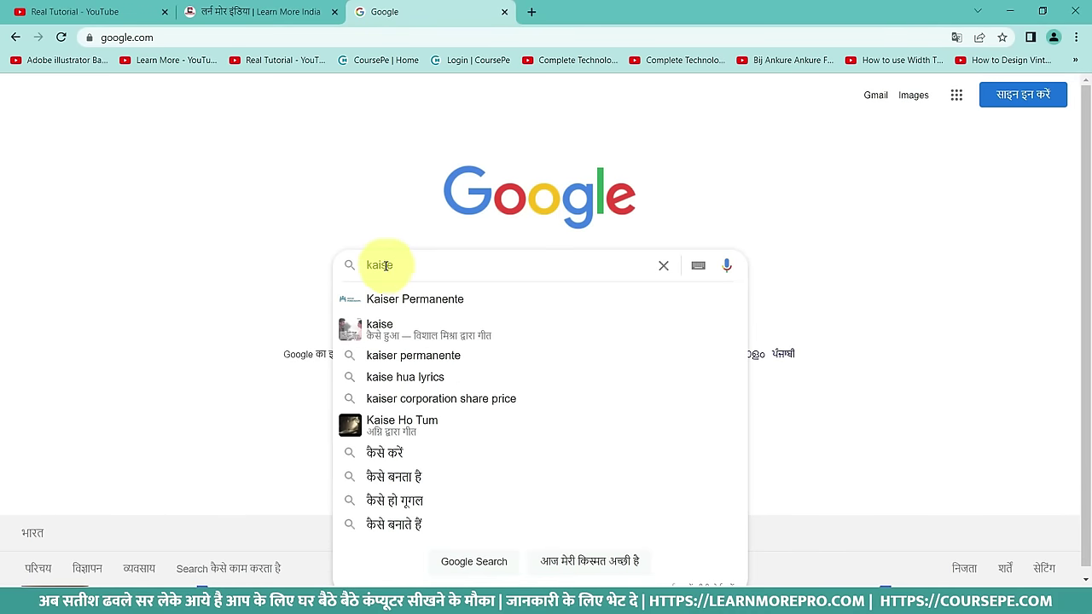
pyautogui.doubleClick(394, 265)
pyautogui.press('BackSpace')
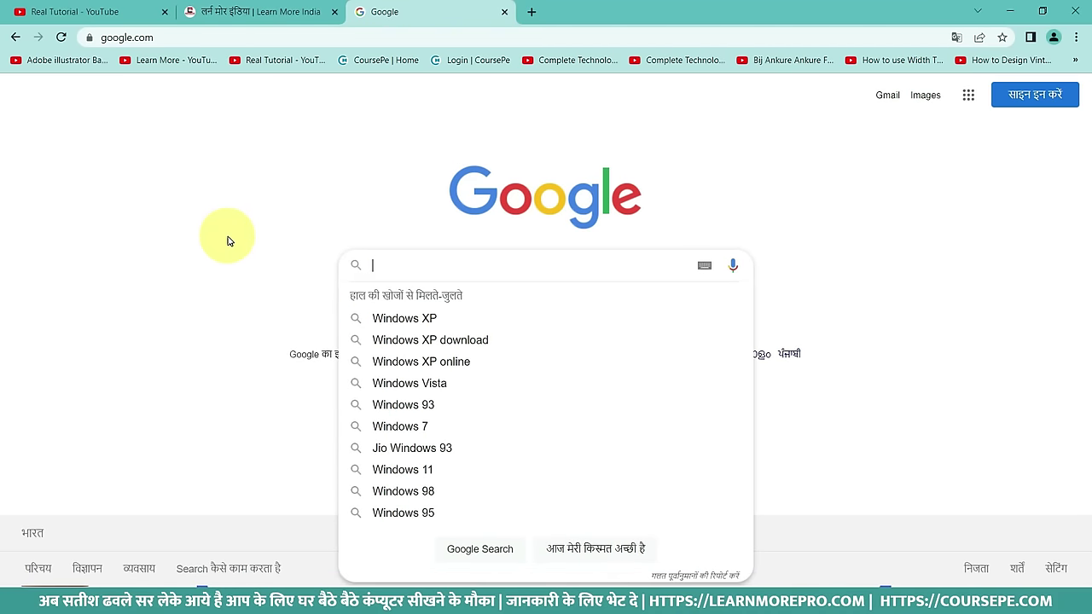
pyautogui.click(351, 198)
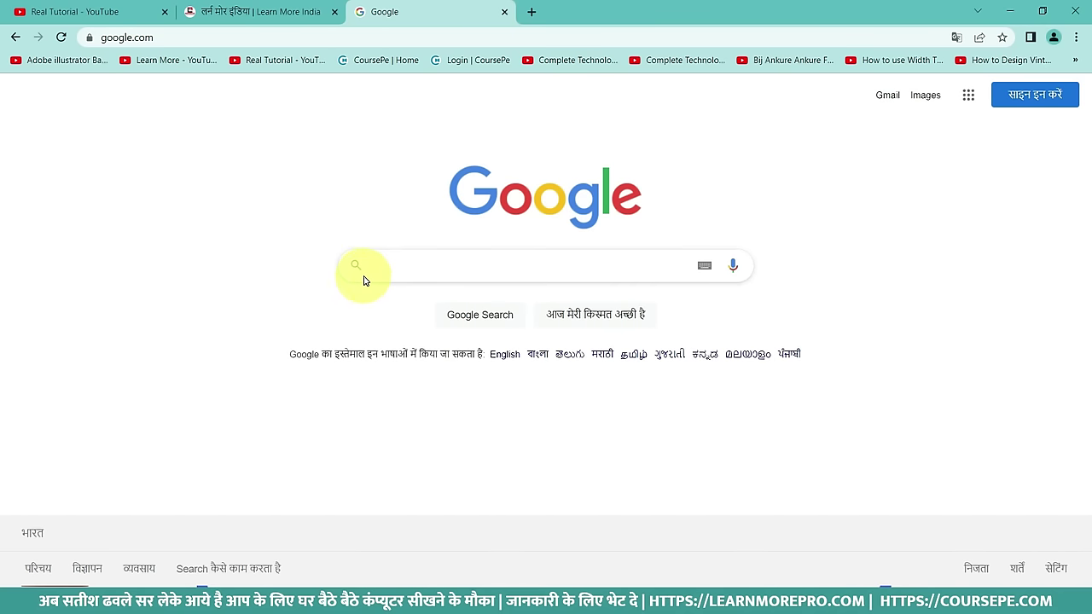
# Open Chrome's Extensions page via More tools, then the Chrome Web Store from its side menu
pyautogui.click(1077, 40)
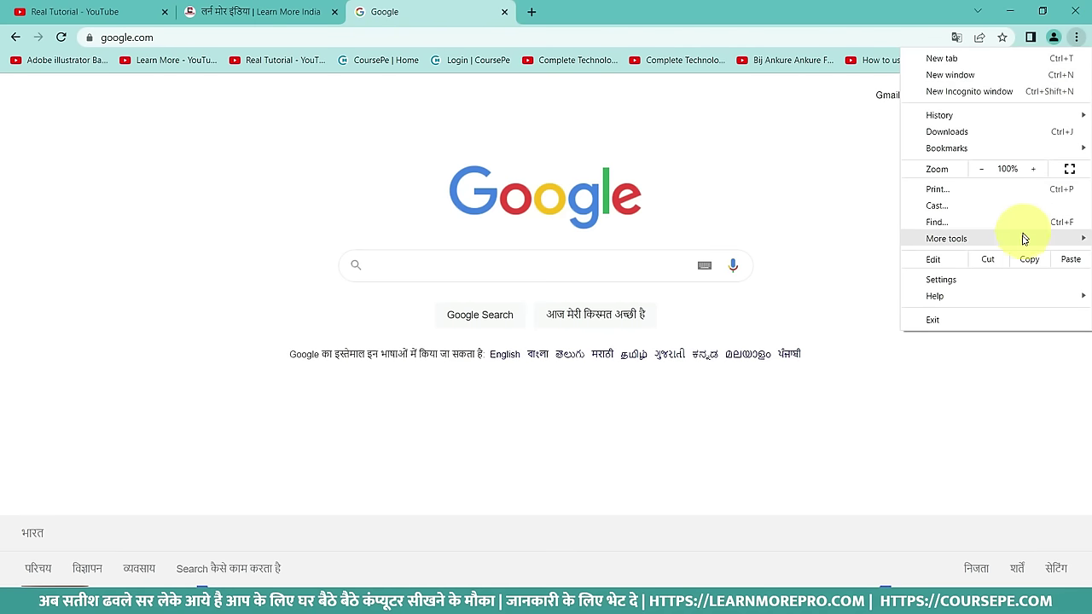
pyautogui.moveTo(1018, 239)
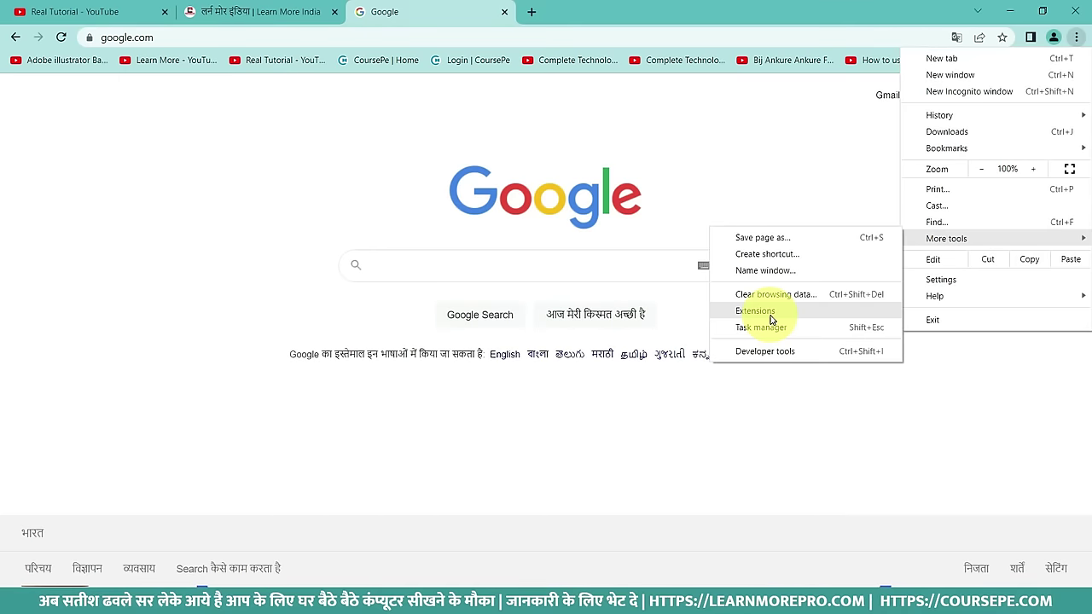
pyautogui.click(755, 310)
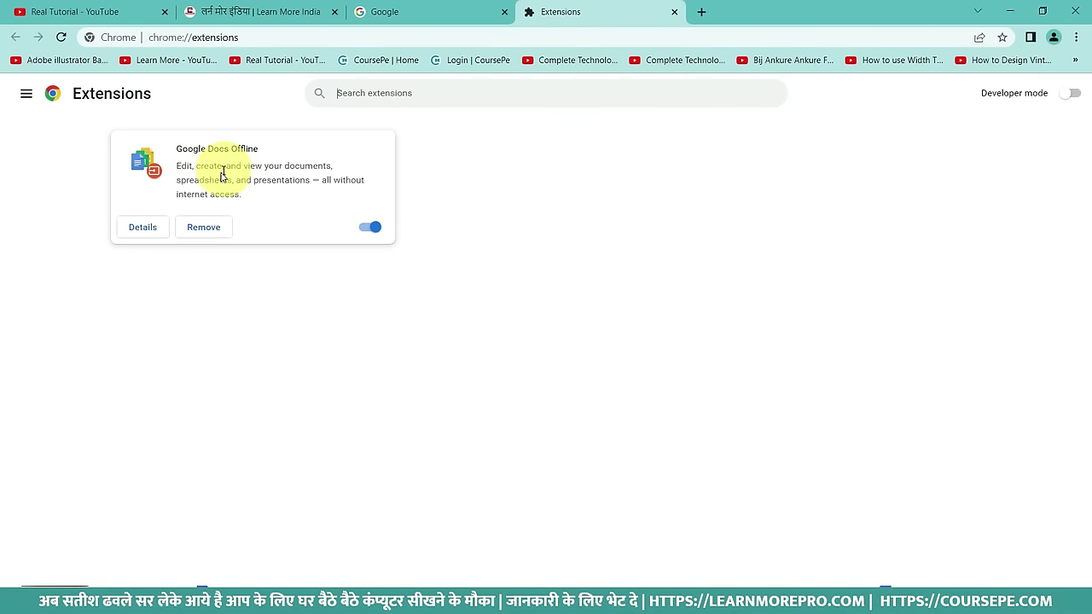
pyautogui.click(27, 96)
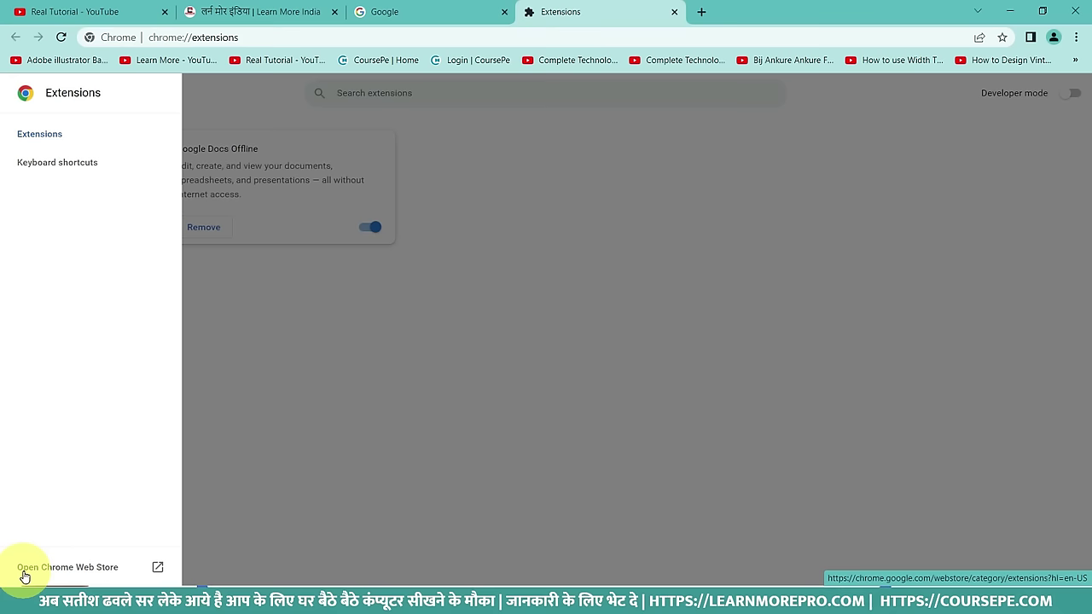
pyautogui.click(25, 570)
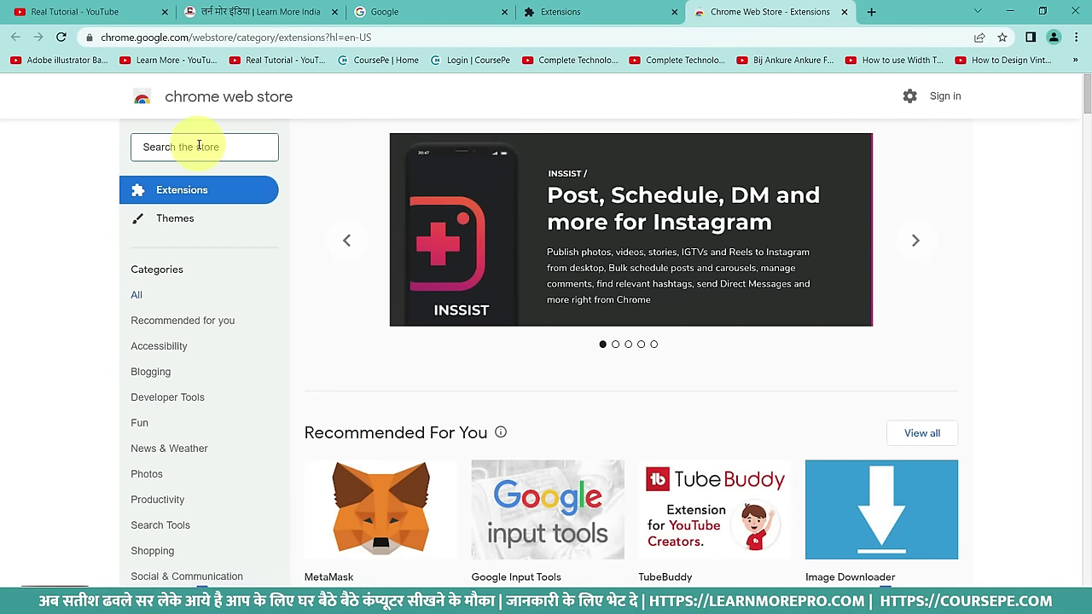
# Search the store for 'google input tools' and open the Google Input Tools result
pyautogui.click(199, 144)
pyautogui.write('google input')
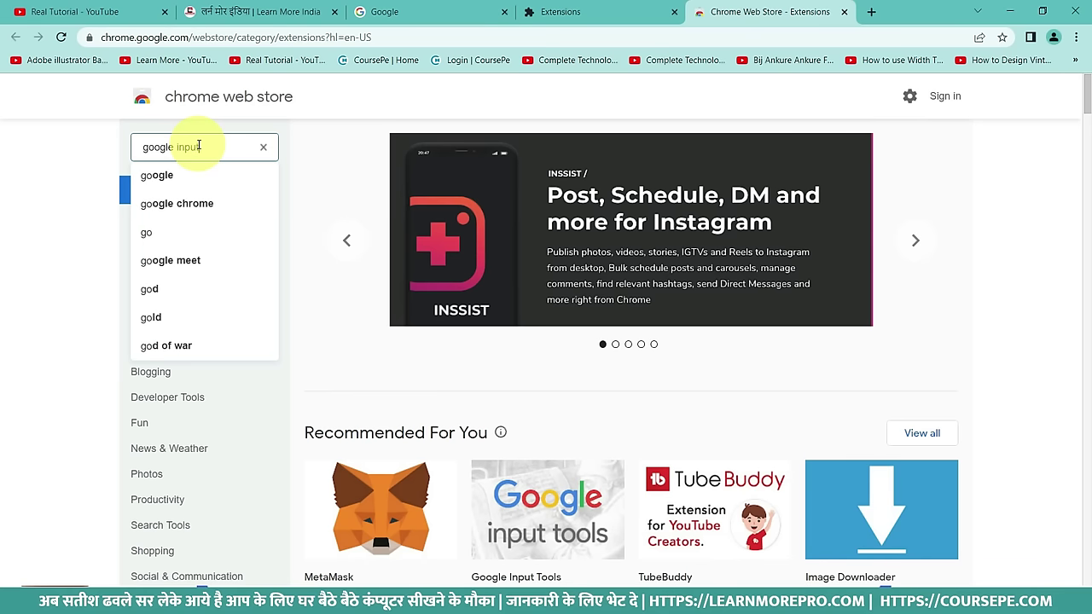
pyautogui.write(' tool')
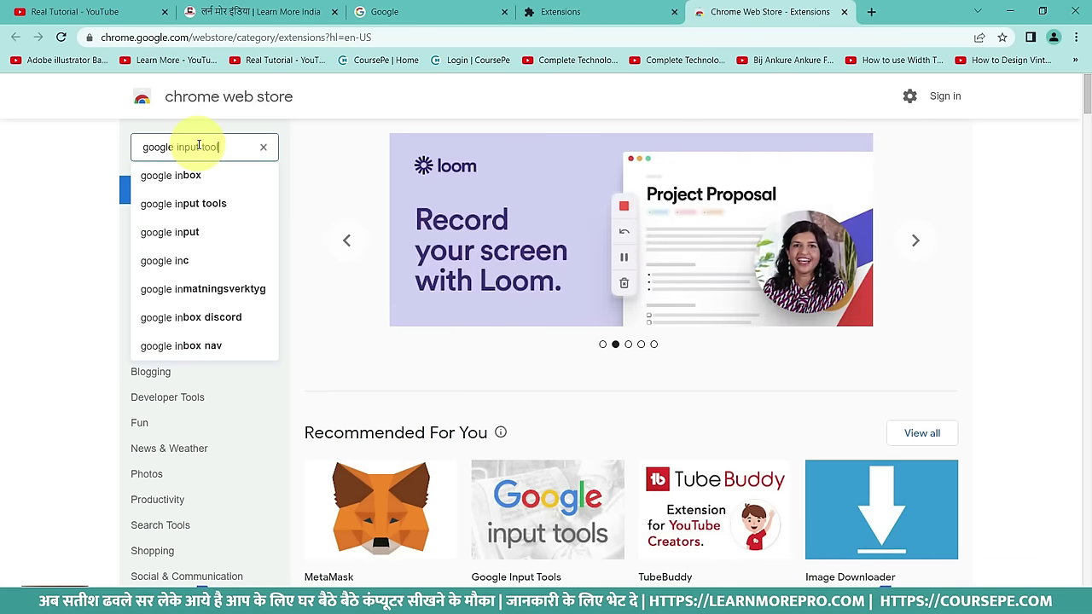
pyautogui.press('Return')
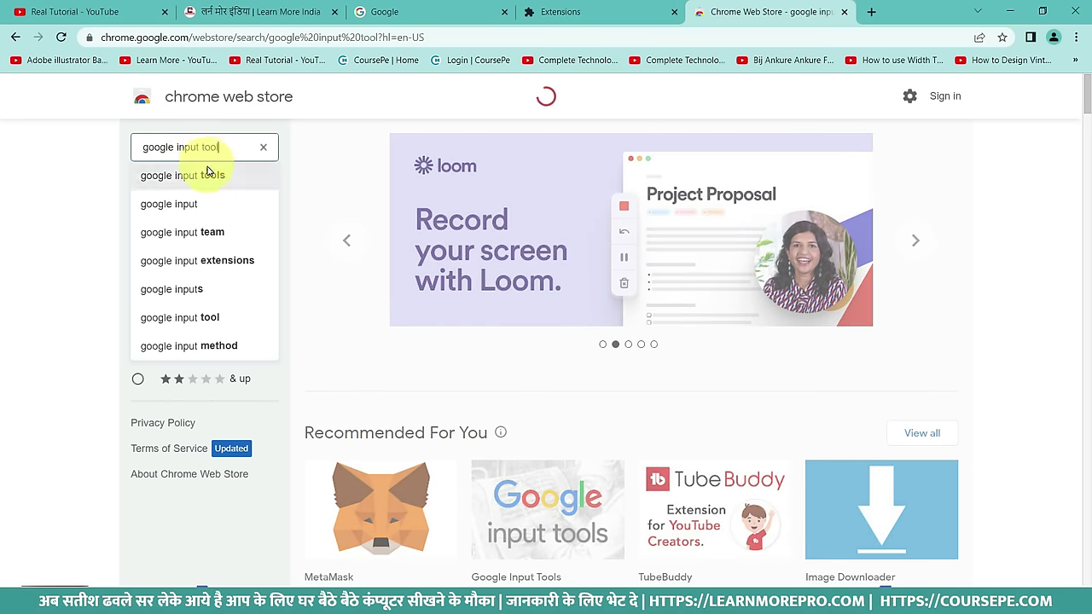
pyautogui.click(209, 174)
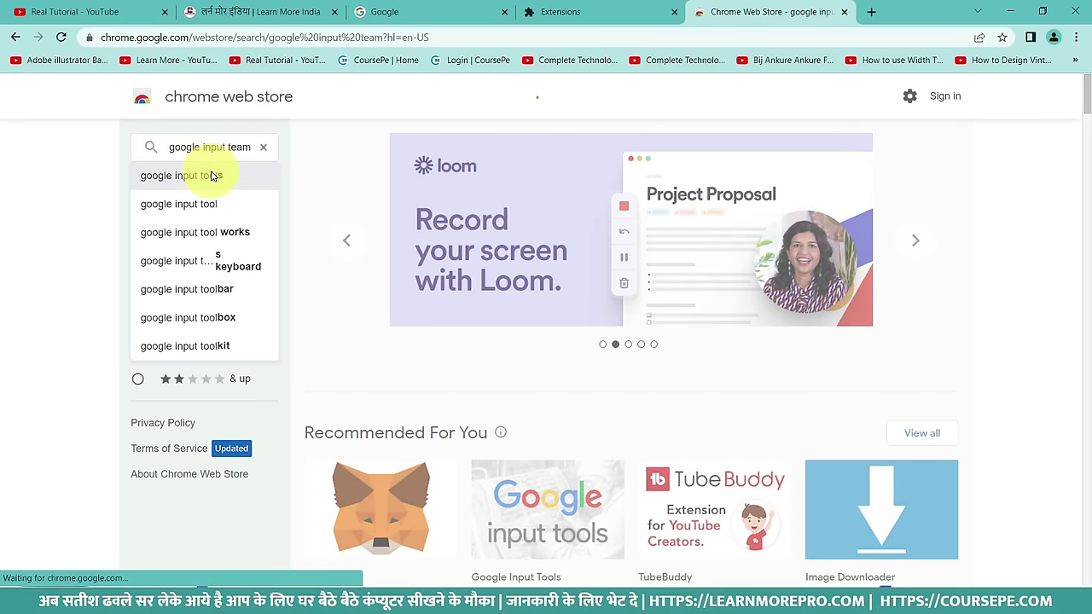
pyautogui.click(211, 176)
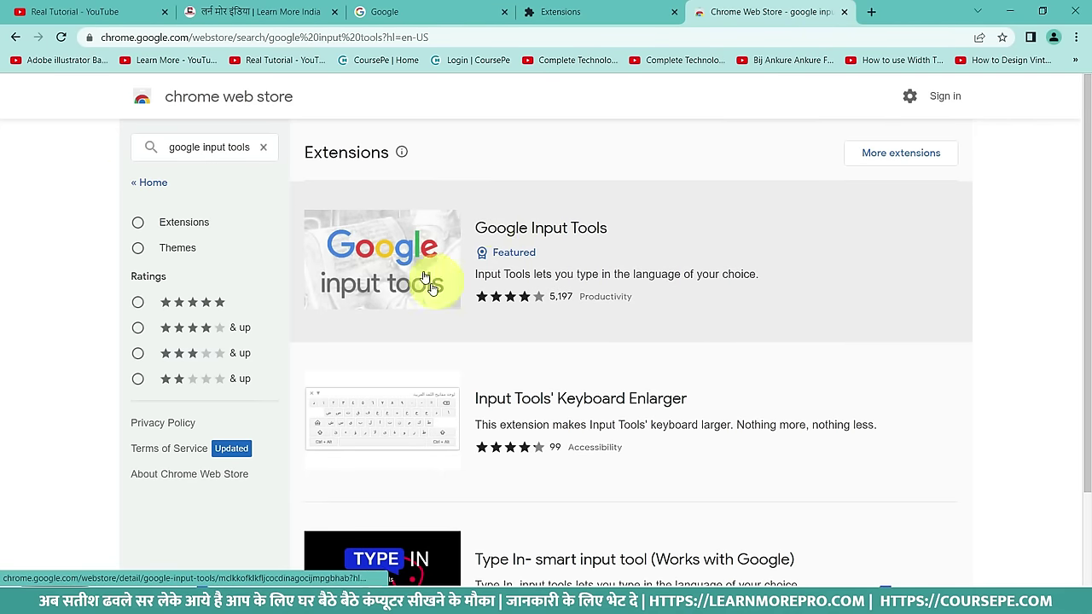
pyautogui.scroll(-2, 463, 280)
pyautogui.scroll(2, 475, 377)
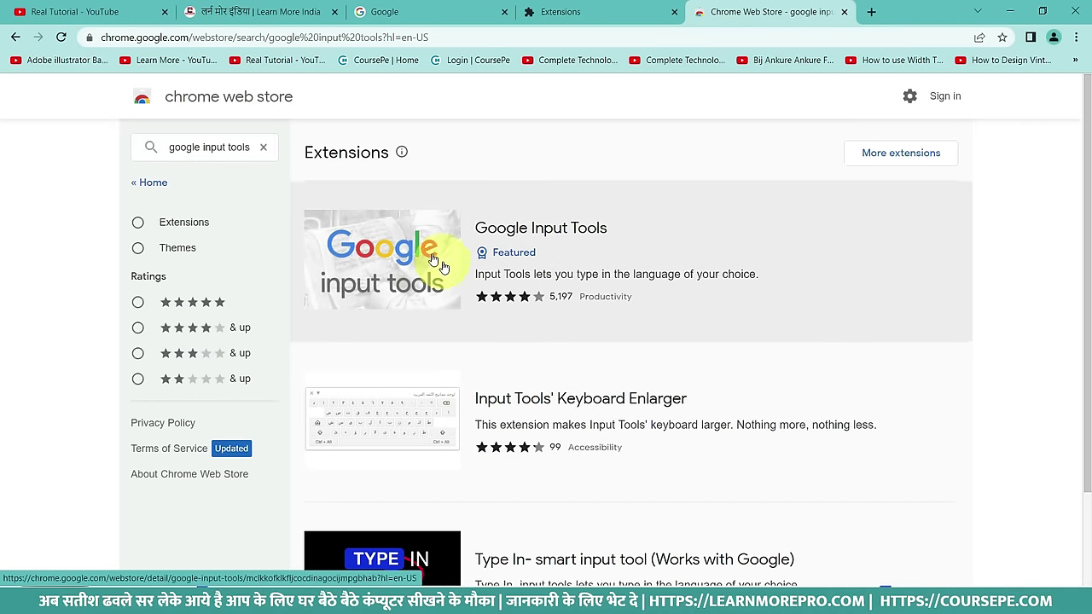
pyautogui.click(524, 231)
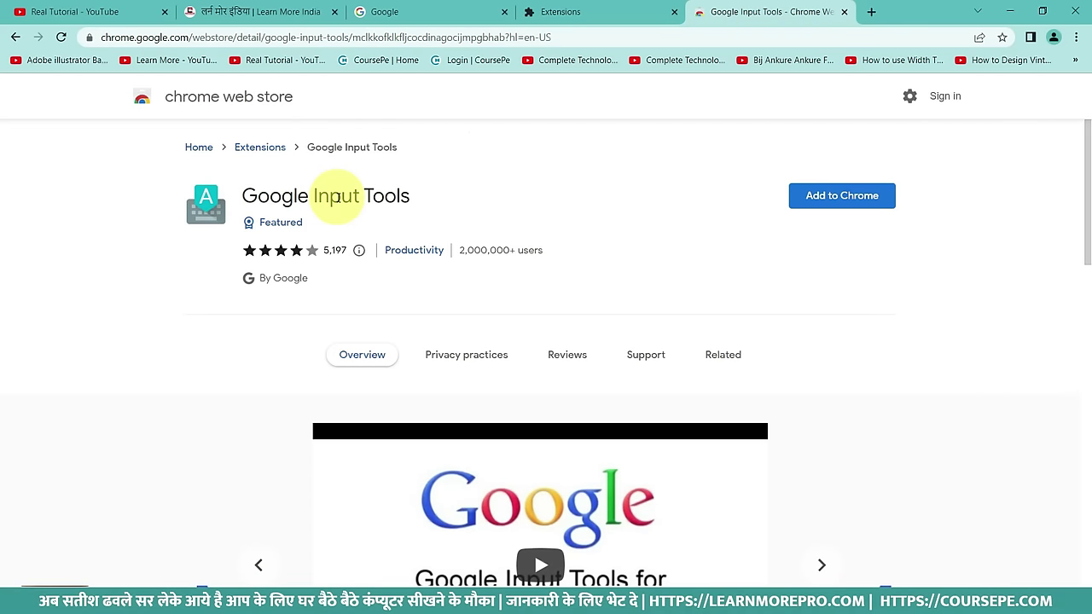
# Add Google Input Tools to Chrome, confirm the install, and return to the Extensions tab
pyautogui.click(841, 207)
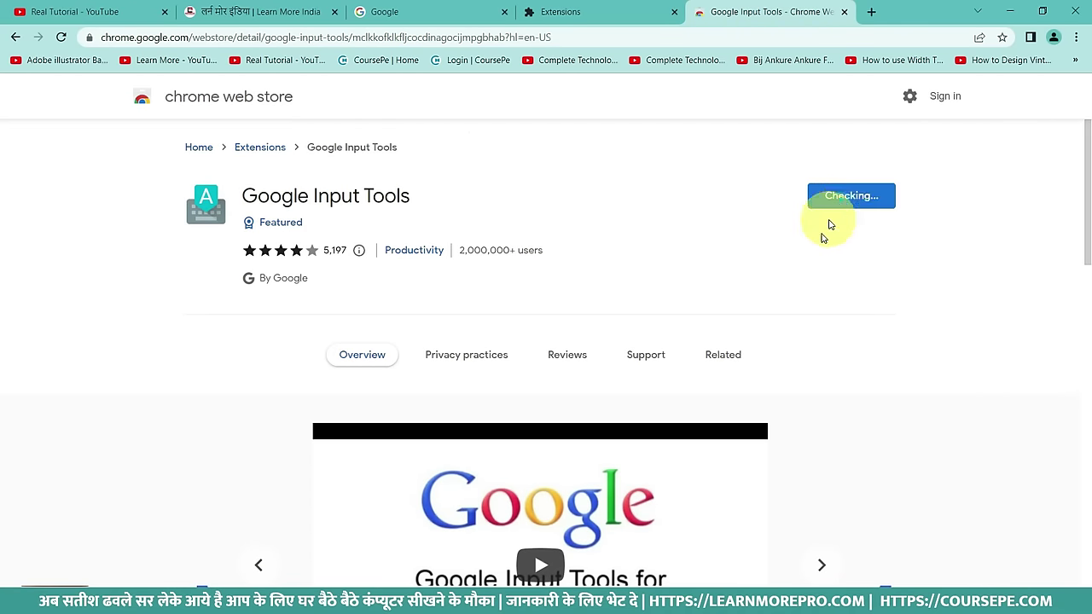
pyautogui.click(553, 156)
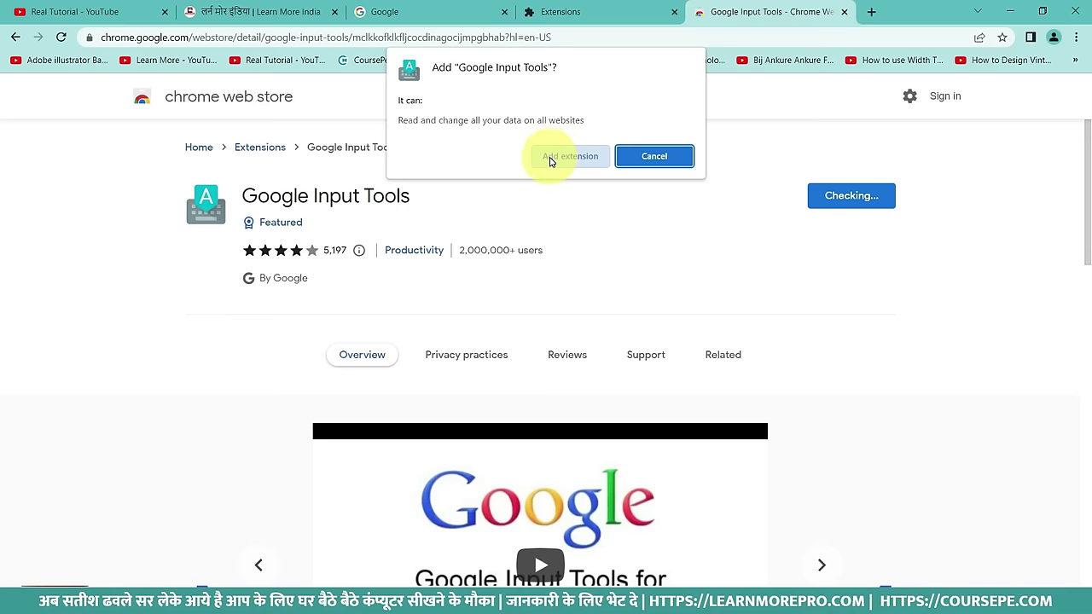
pyautogui.click(550, 158)
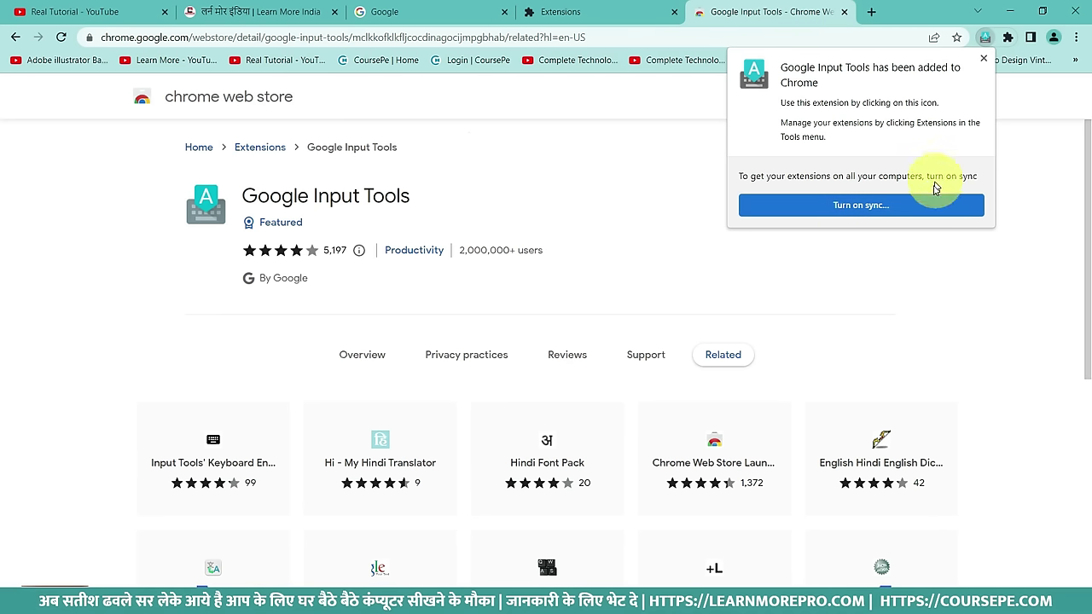
pyautogui.hotkey('ctrl', 'shift', 'Tab')
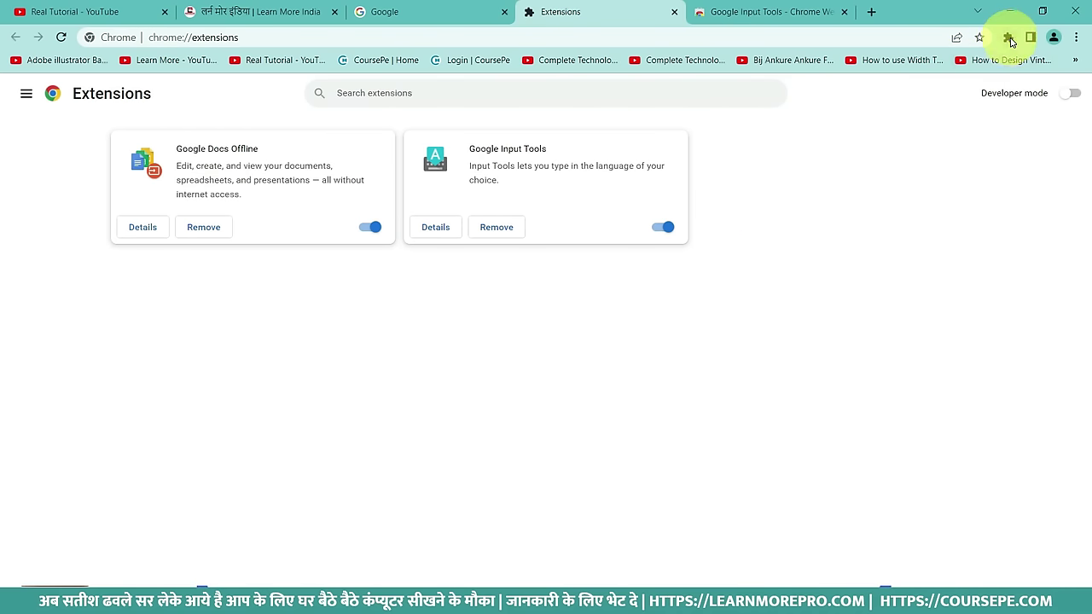
# Pin Google Input Tools to the toolbar from the Extensions list and open its menu
pyautogui.click(1008, 39)
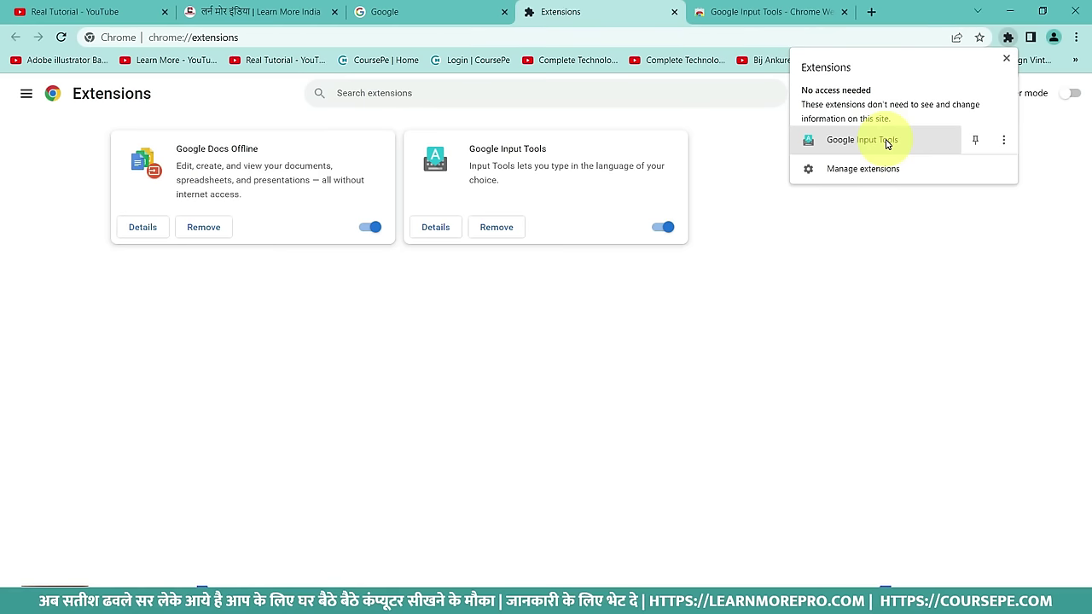
pyautogui.click(887, 142)
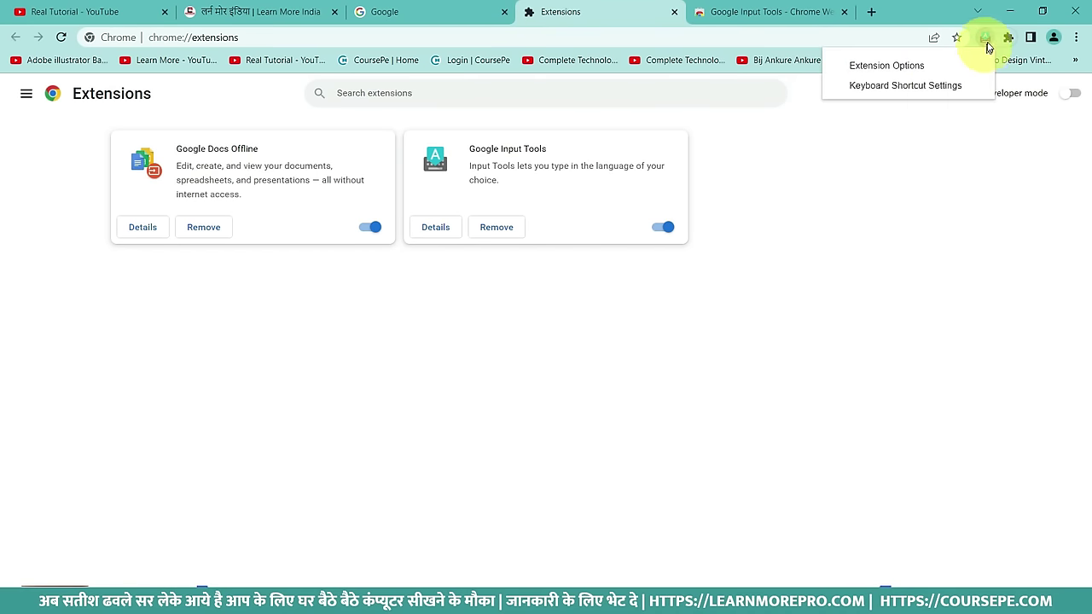
pyautogui.click(986, 41)
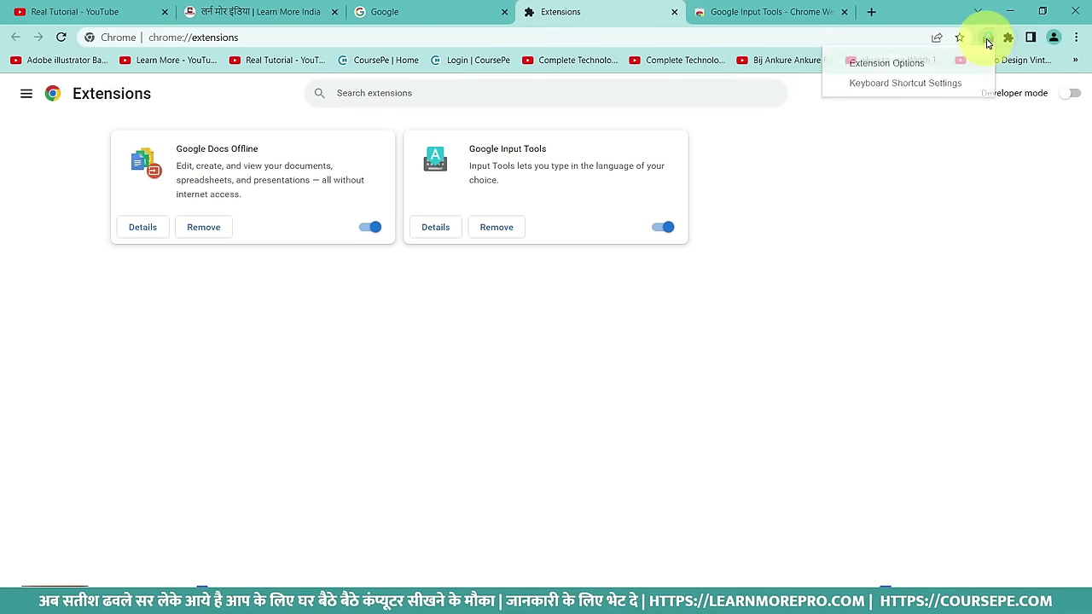
pyautogui.click(1006, 39)
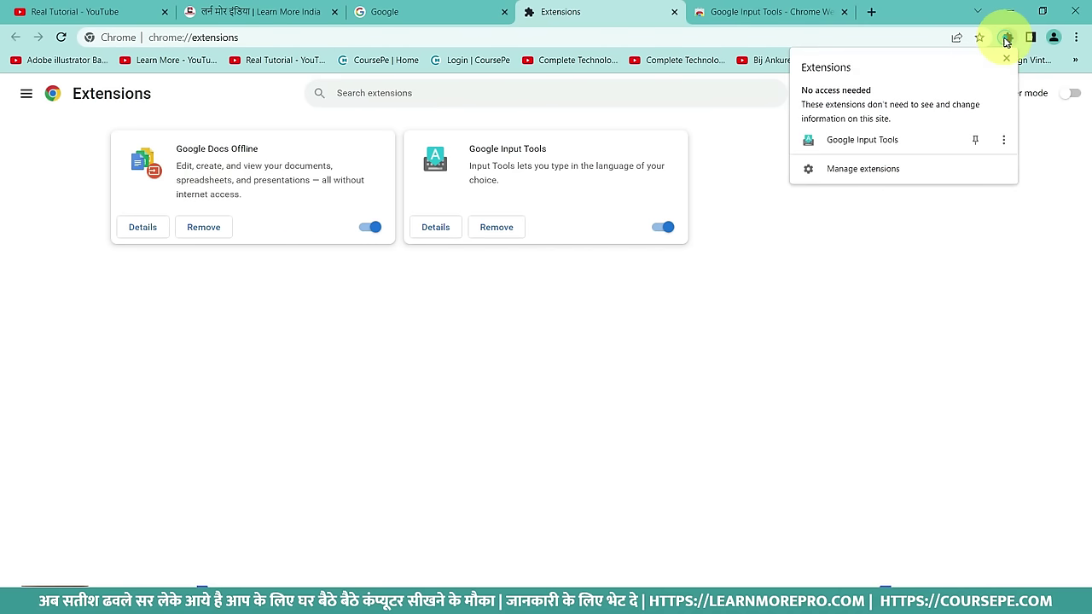
pyautogui.click(889, 141)
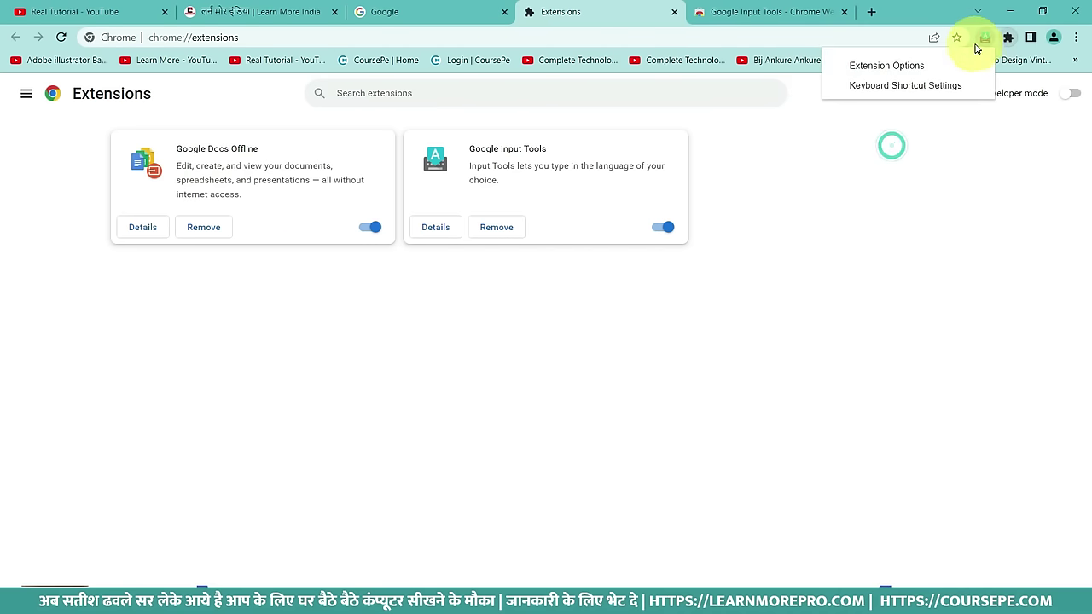
pyautogui.click(945, 191)
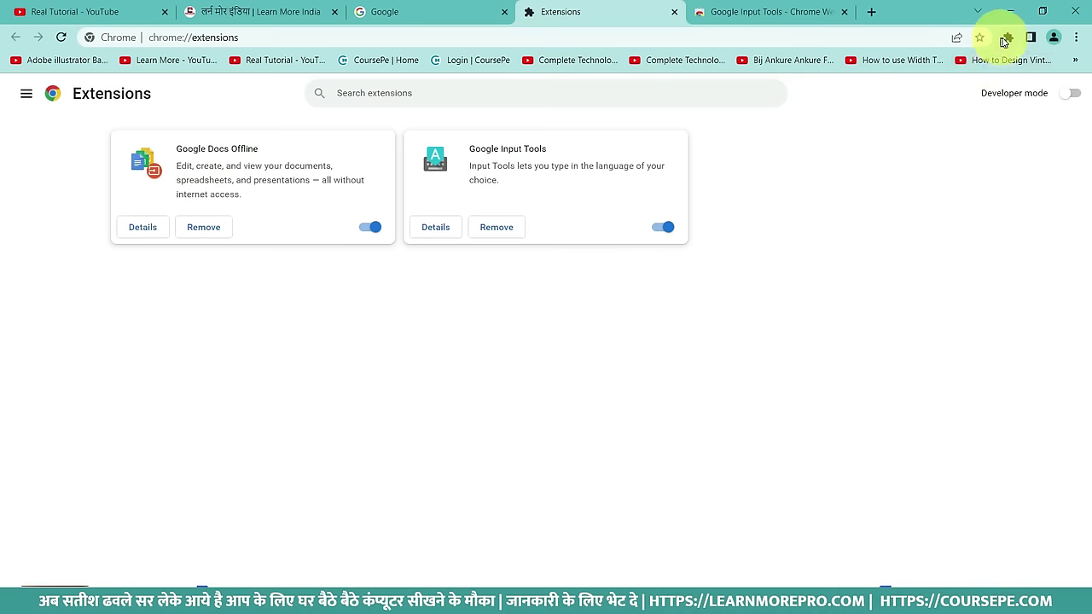
pyautogui.click(1008, 41)
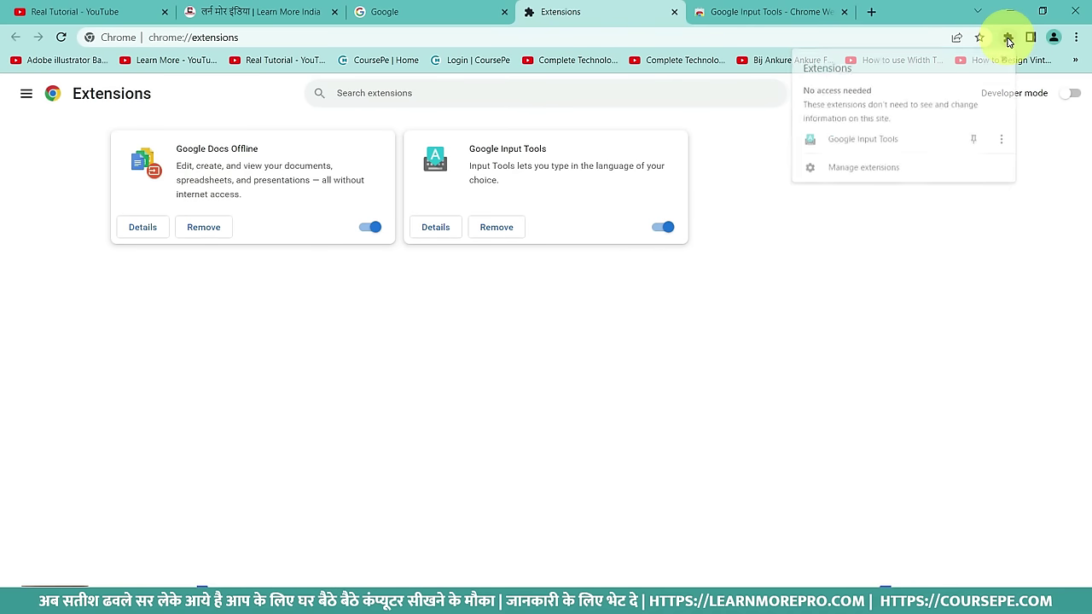
pyautogui.click(976, 142)
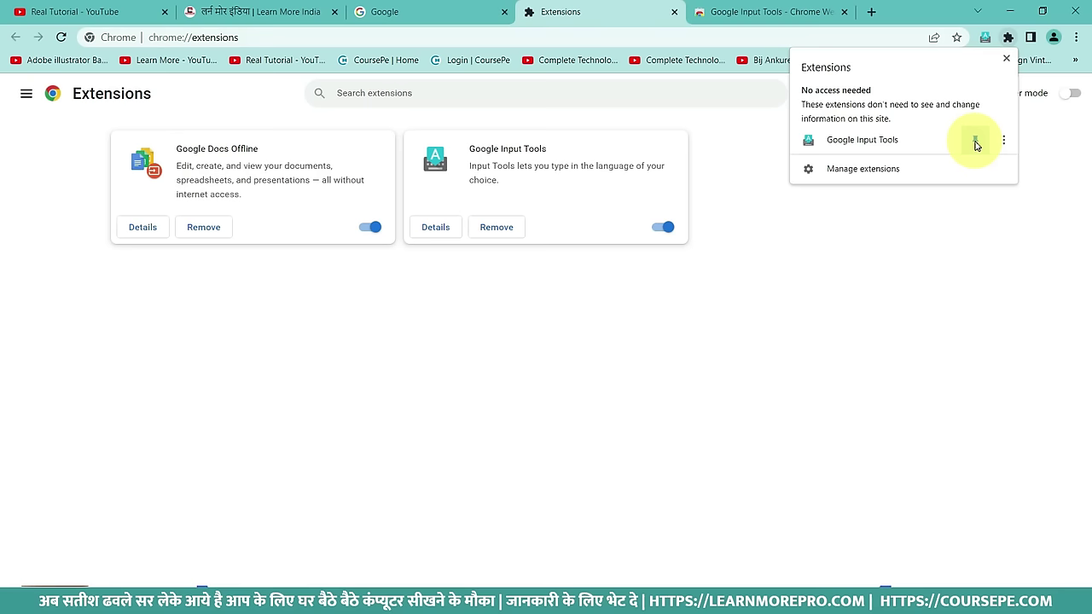
pyautogui.click(964, 255)
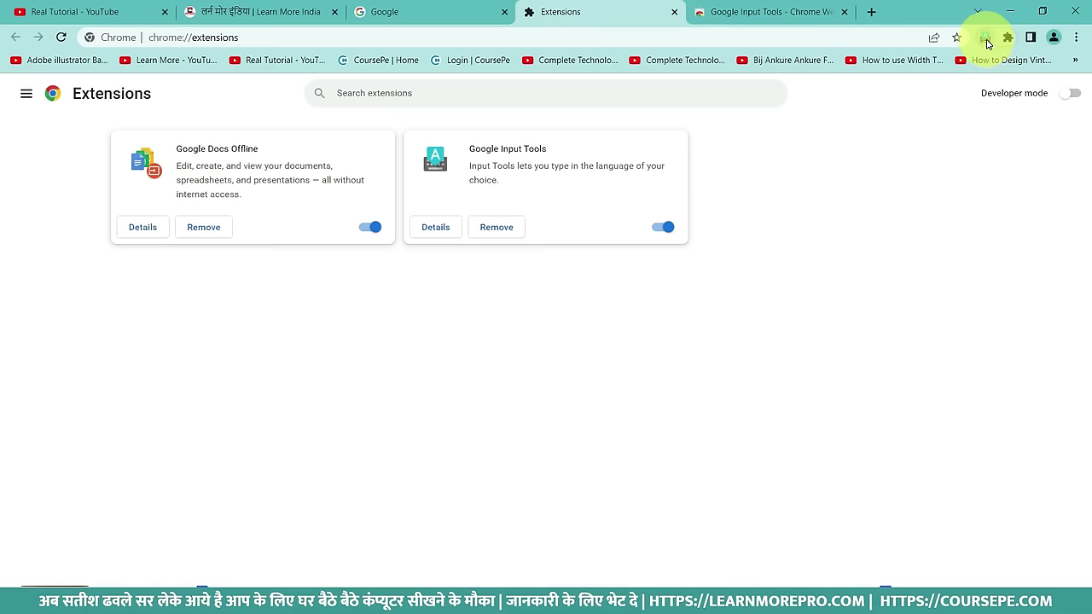
pyautogui.click(985, 38)
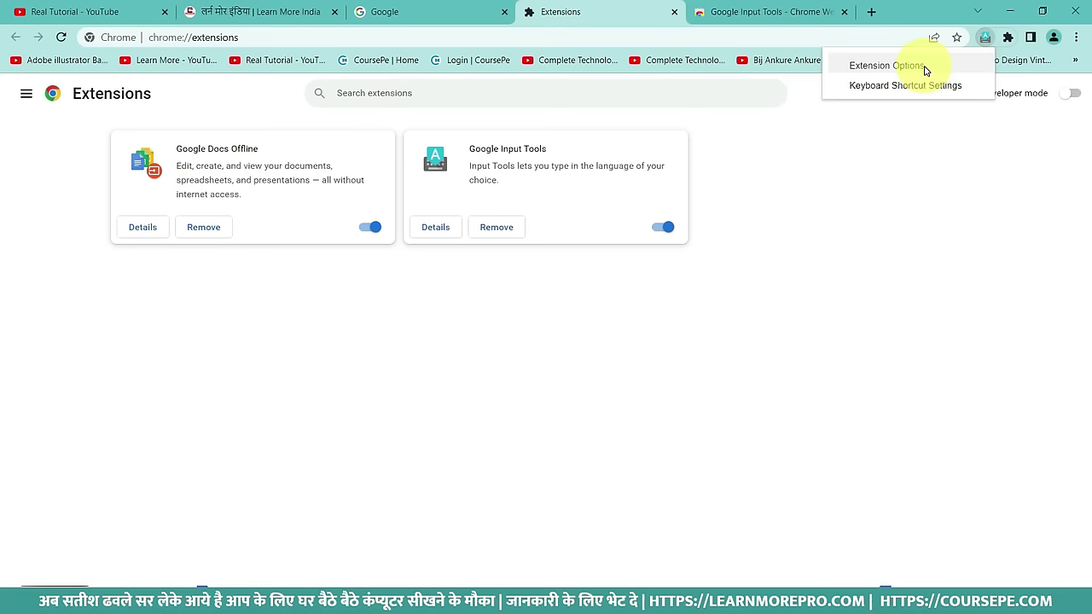
# In the Input Tools options, add the English keyboard to the selected input tools
pyautogui.click(926, 69)
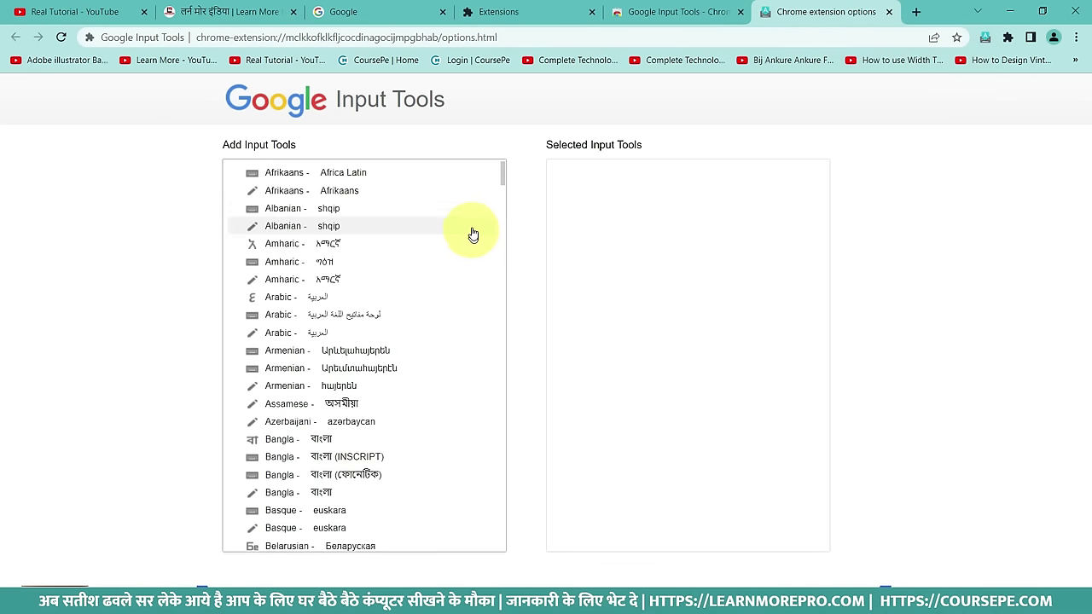
pyautogui.scroll(-2, 414, 266)
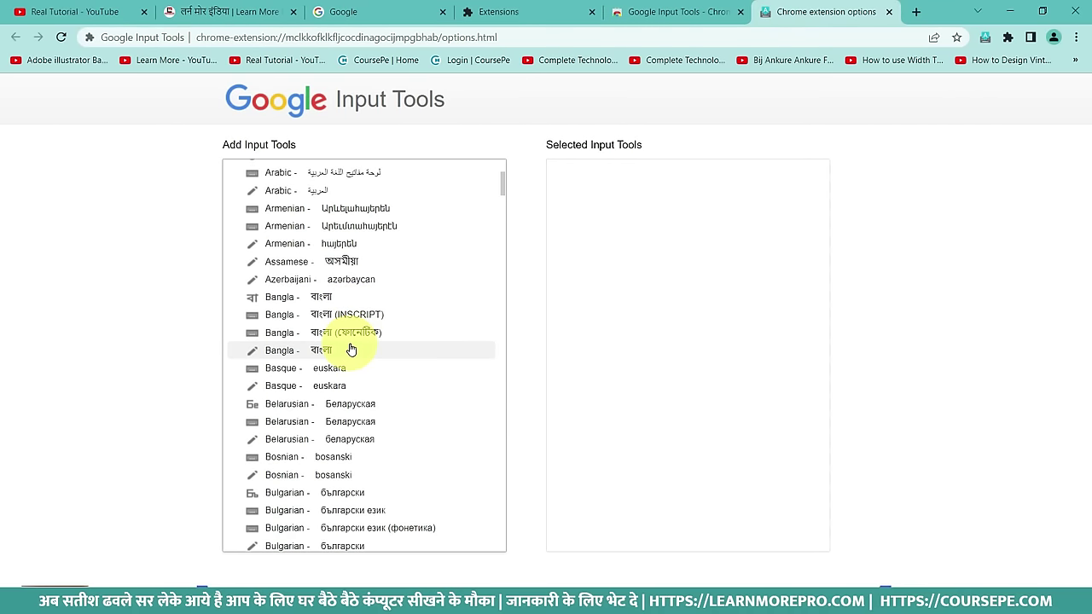
pyautogui.scroll(2, 345, 360)
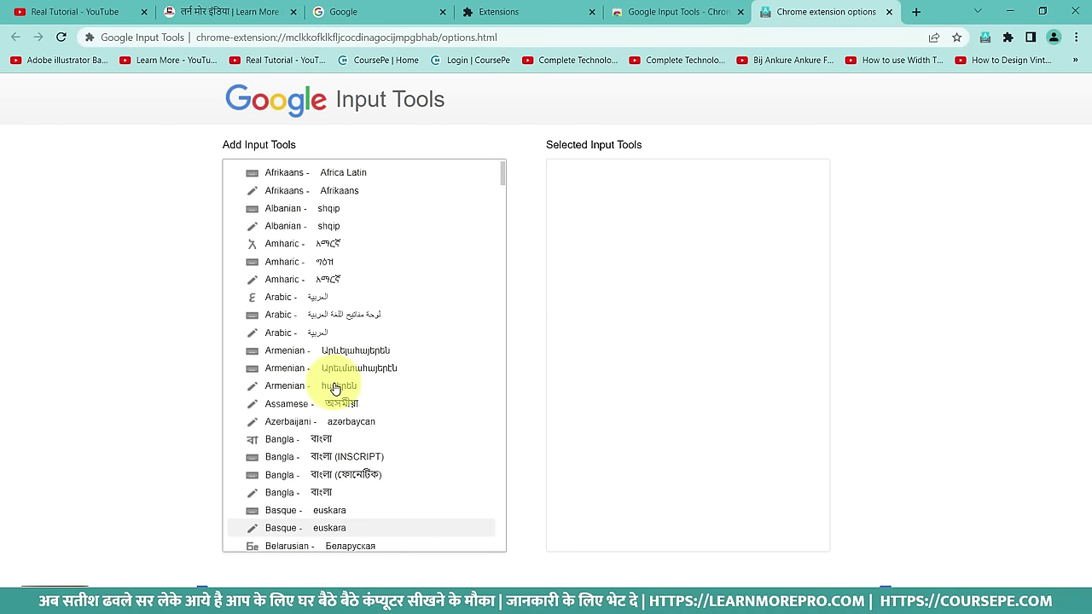
pyautogui.scroll(-3, 333, 385)
pyautogui.scroll(-10, 333, 388)
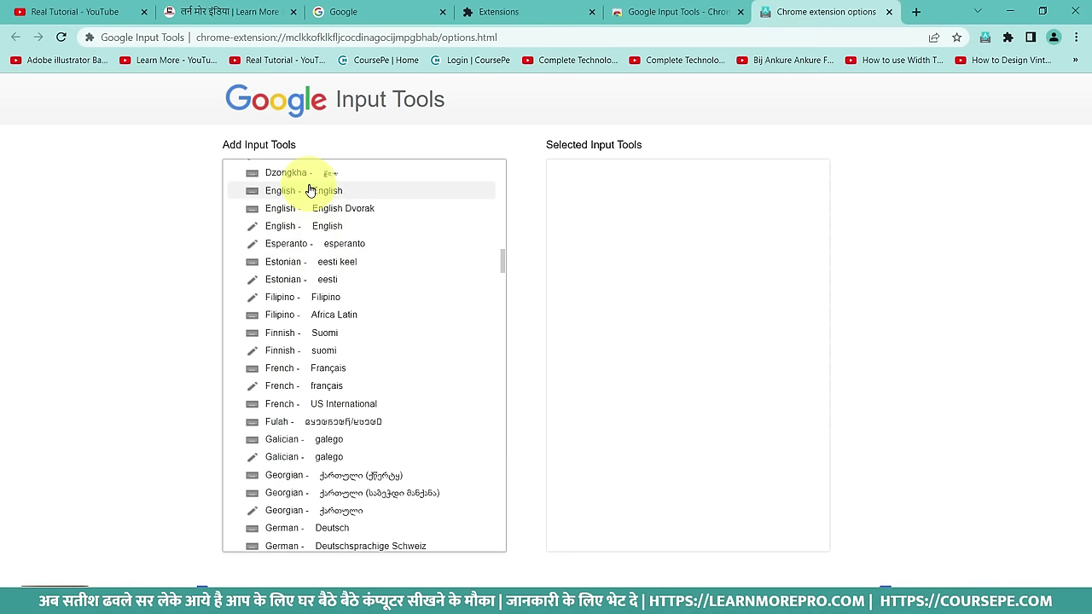
pyautogui.click(269, 192)
pyautogui.click(527, 343)
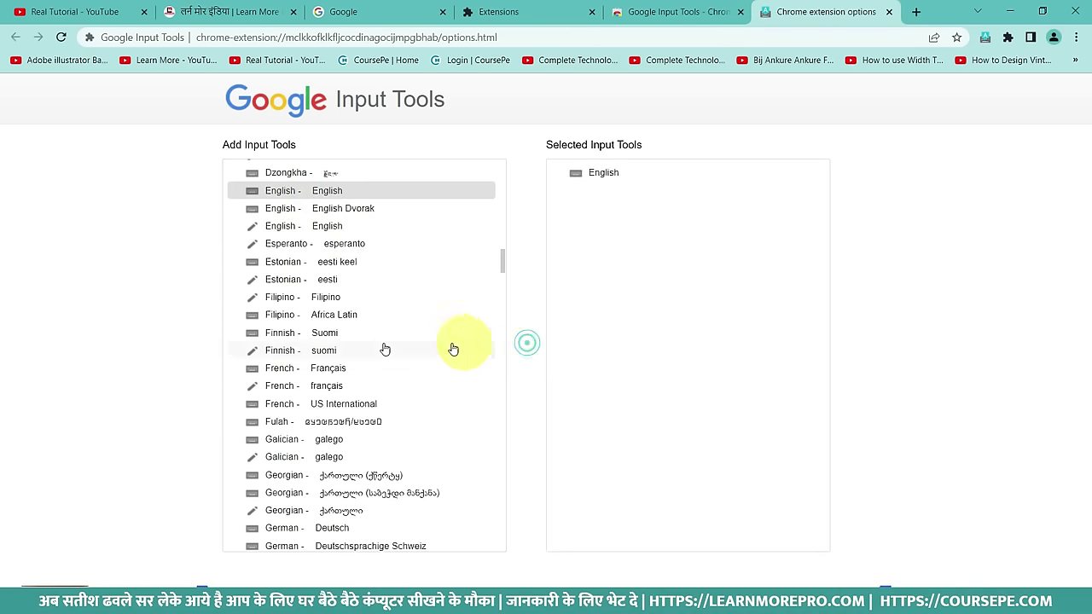
# Add Hindi as an input tool and move it above English in the list
pyautogui.scroll(-3, 317, 388)
pyautogui.scroll(-3, 317, 392)
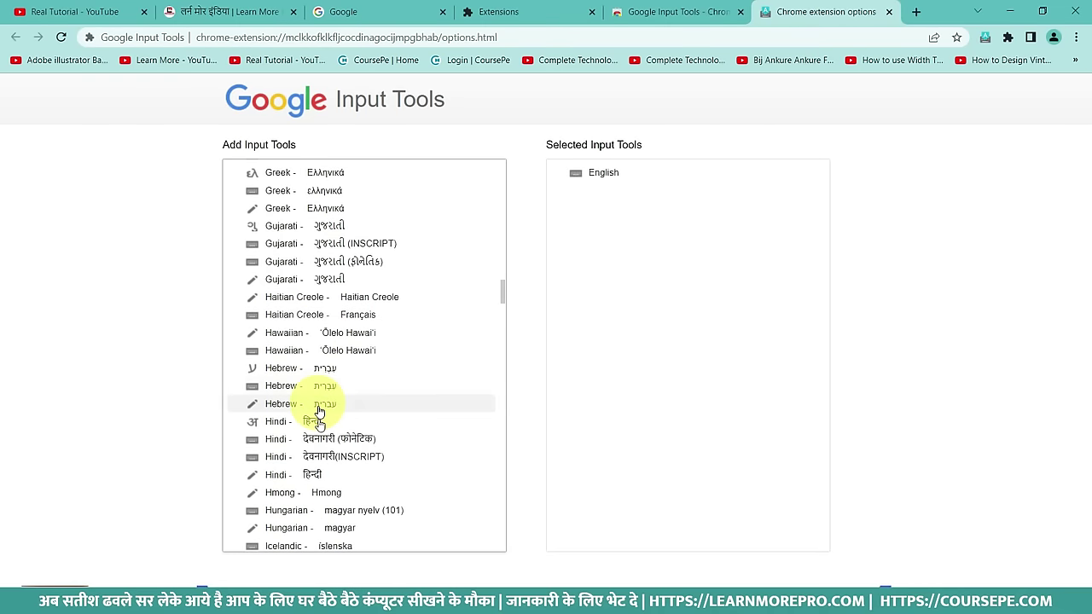
pyautogui.click(313, 421)
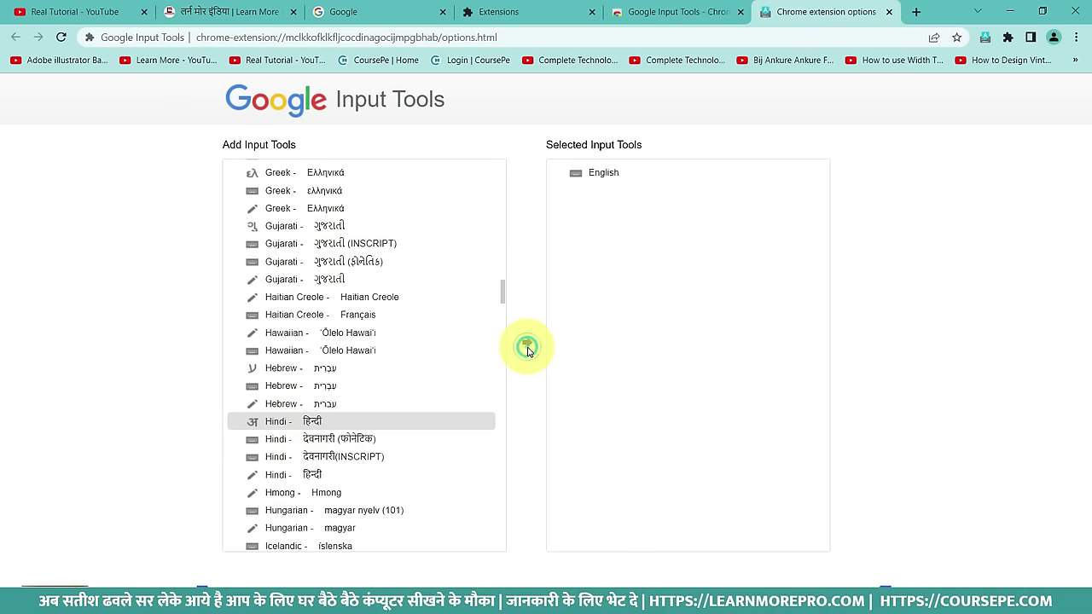
pyautogui.click(527, 343)
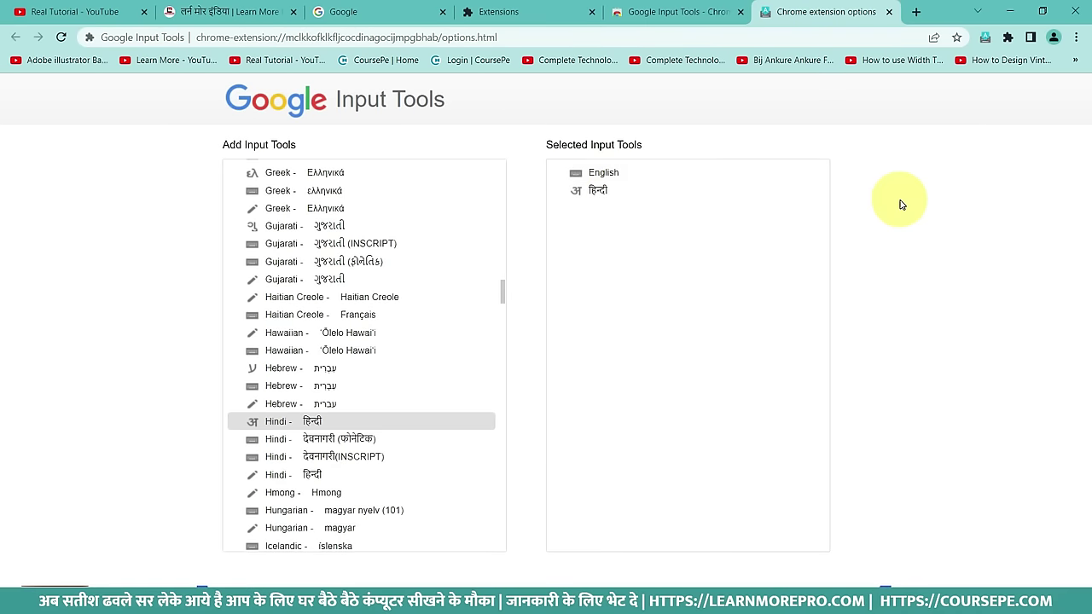
pyautogui.click(619, 193)
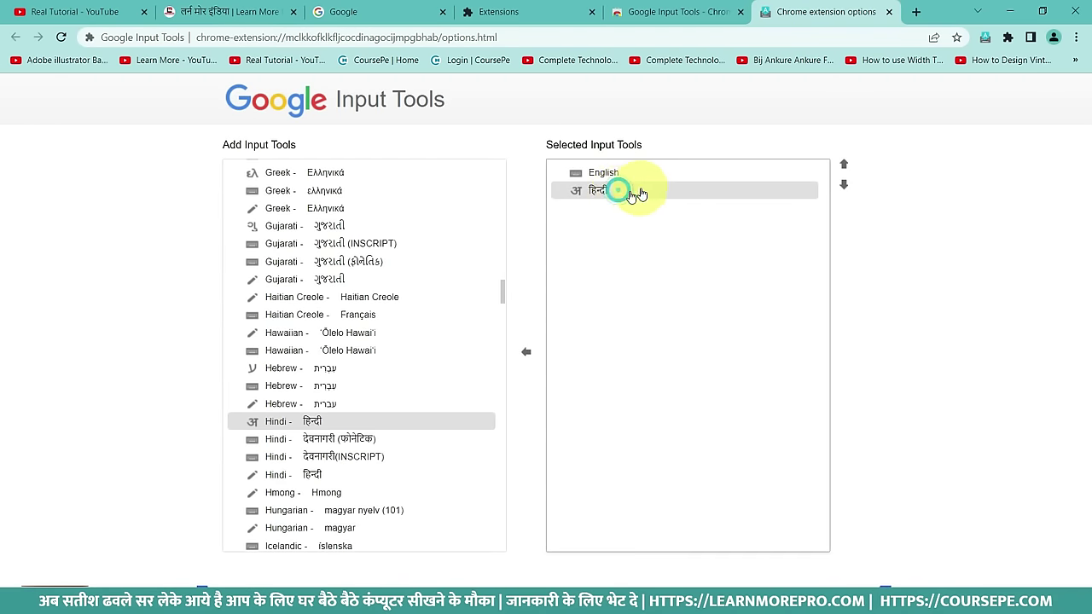
pyautogui.click(843, 166)
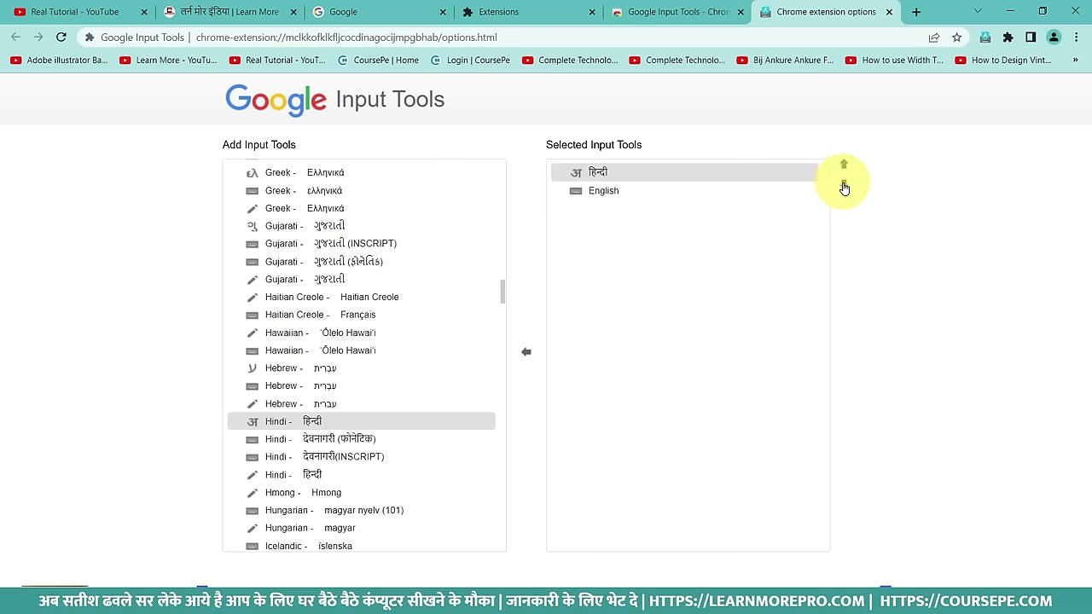
pyautogui.click(844, 186)
pyautogui.click(844, 165)
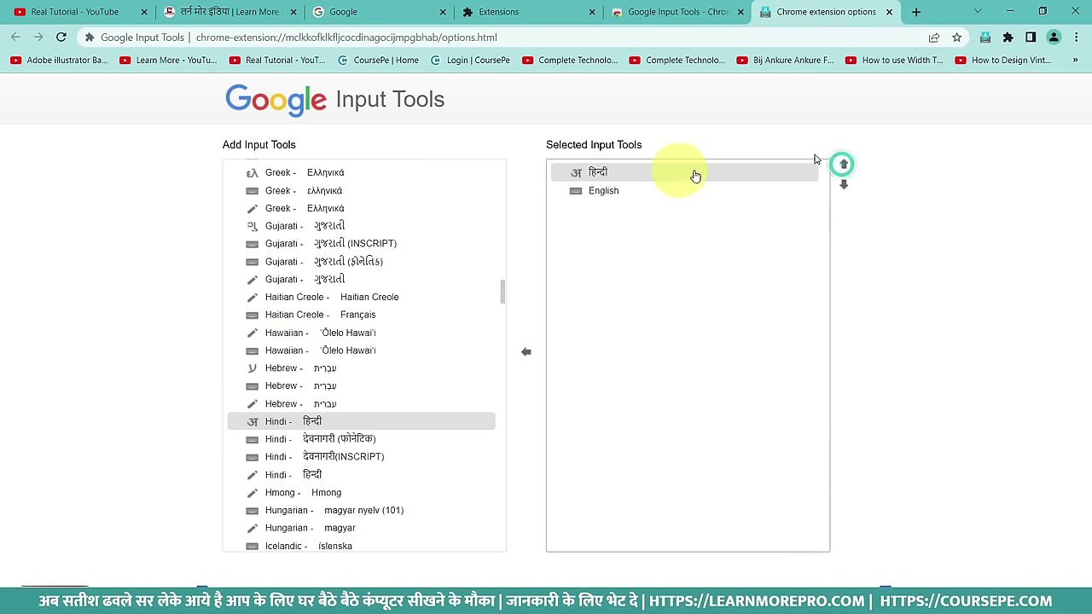
pyautogui.click(985, 36)
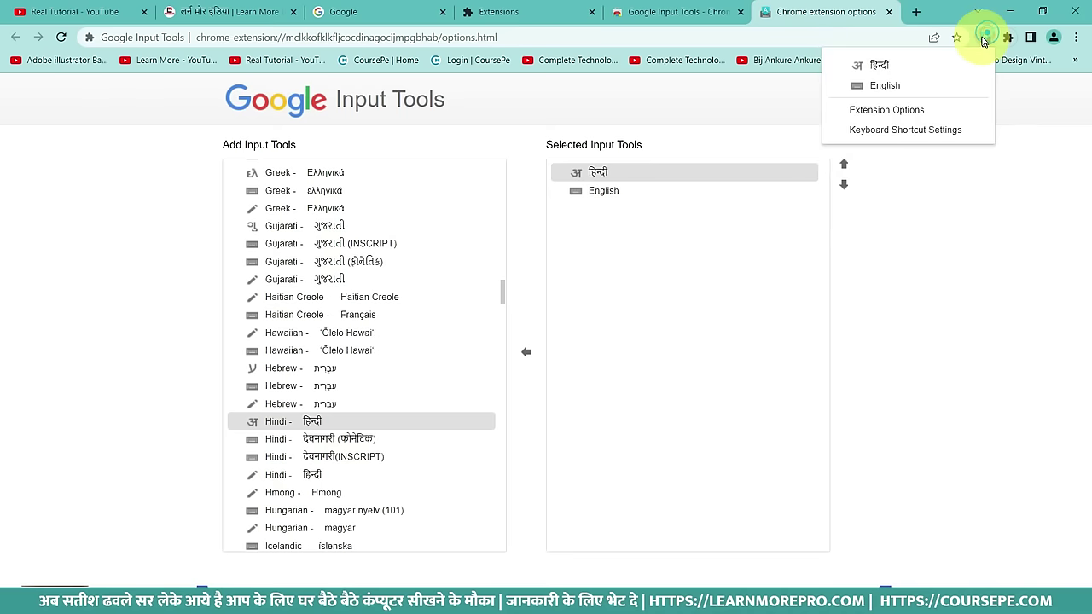
# Switch Input Tools to हिंदी and type 'mai' in Google search, accepting मे
pyautogui.click(874, 68)
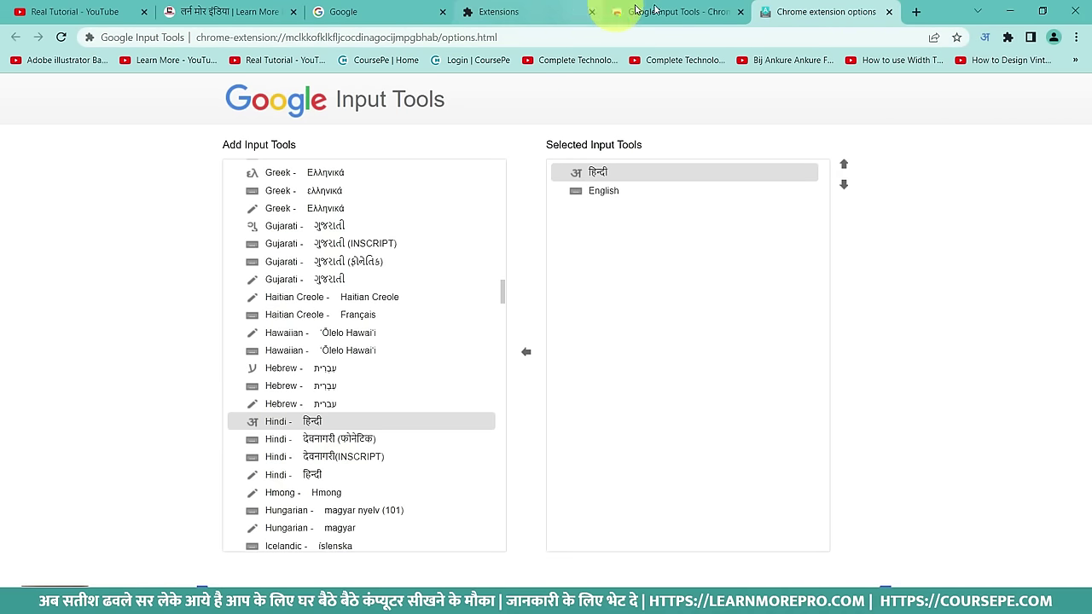
pyautogui.click(341, 11)
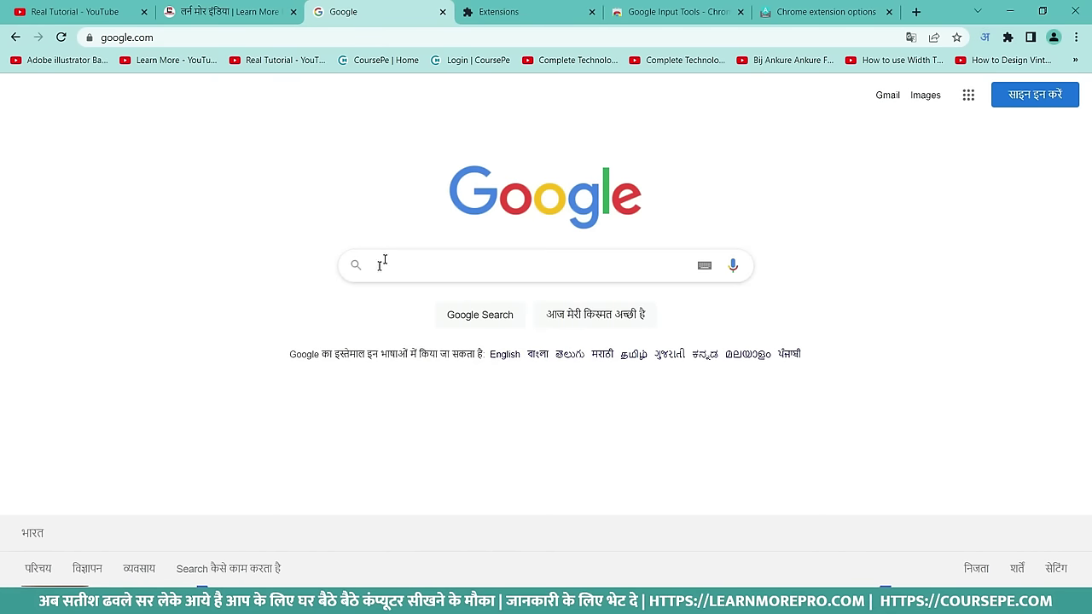
pyautogui.click(384, 258)
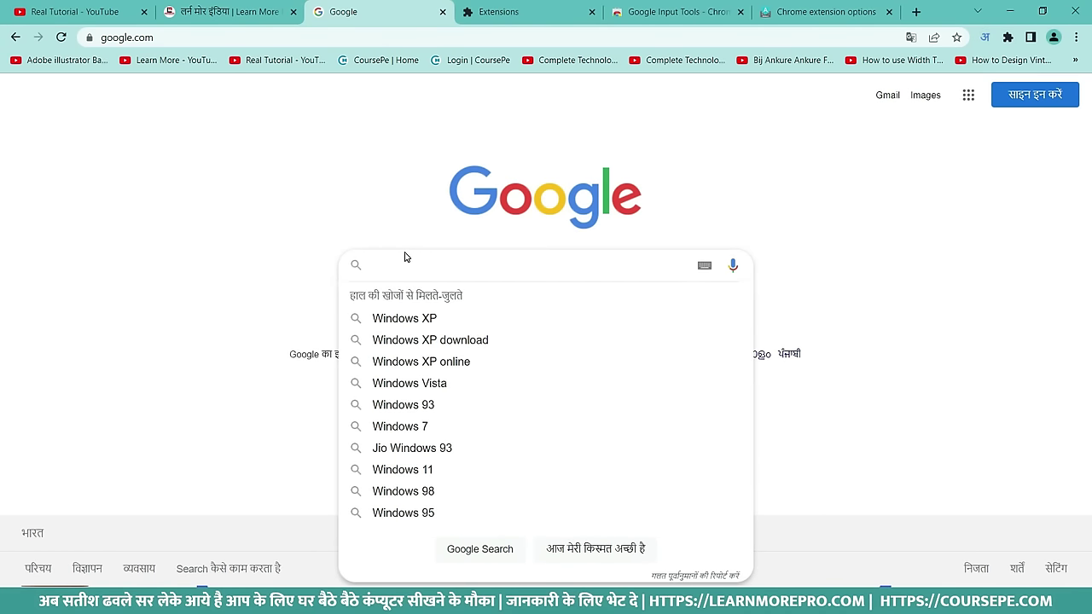
pyautogui.write('mai')
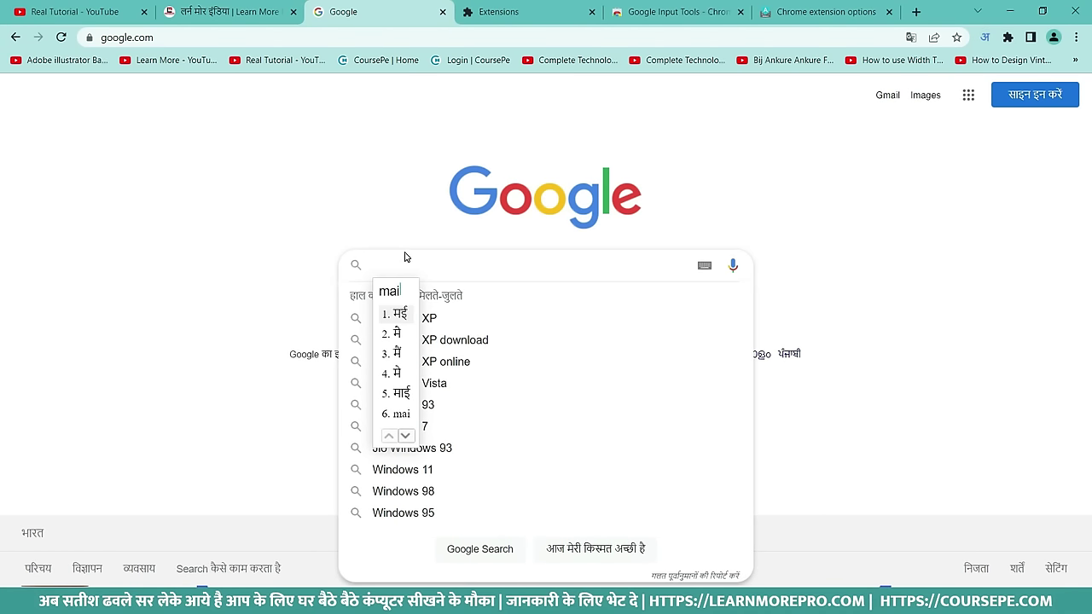
pyautogui.press('Down')
pyautogui.press('space')
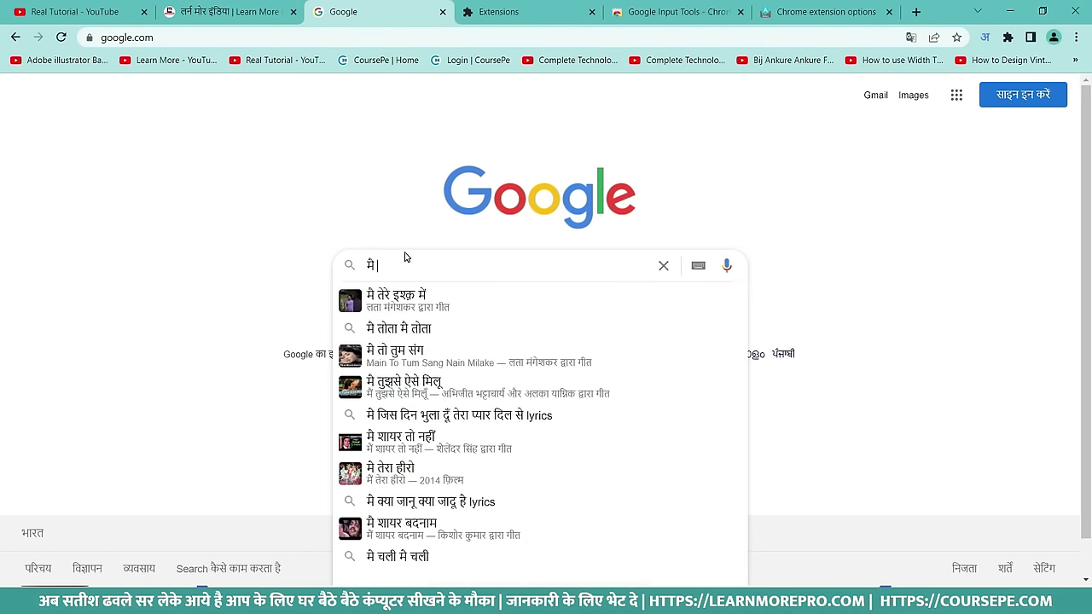
# Type 'kuch search', accepting सर्च, then clear the entire search box
pyautogui.write('kuch s')
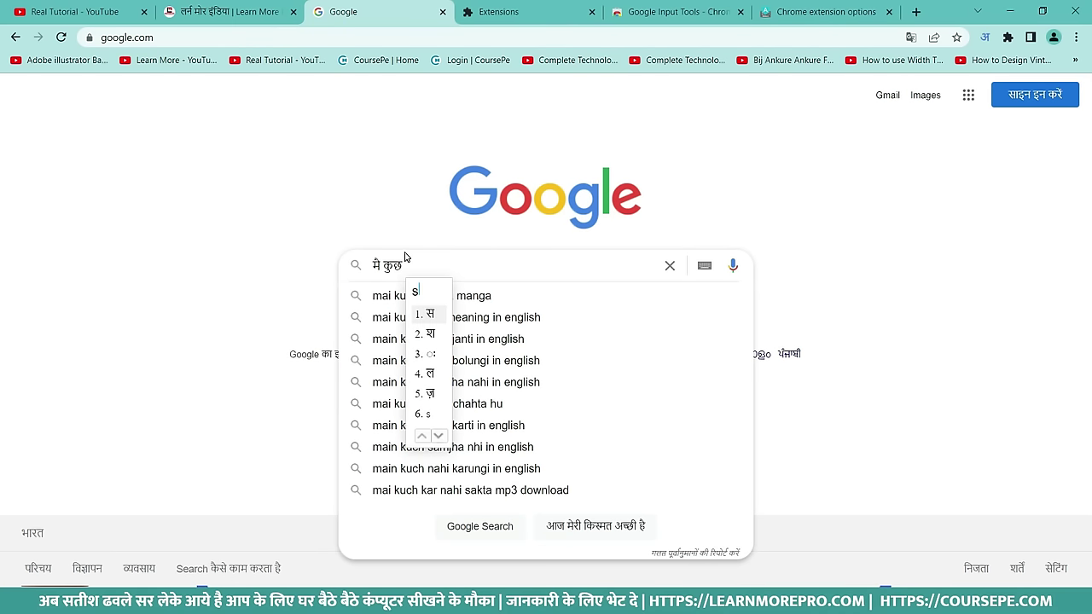
pyautogui.write('earch')
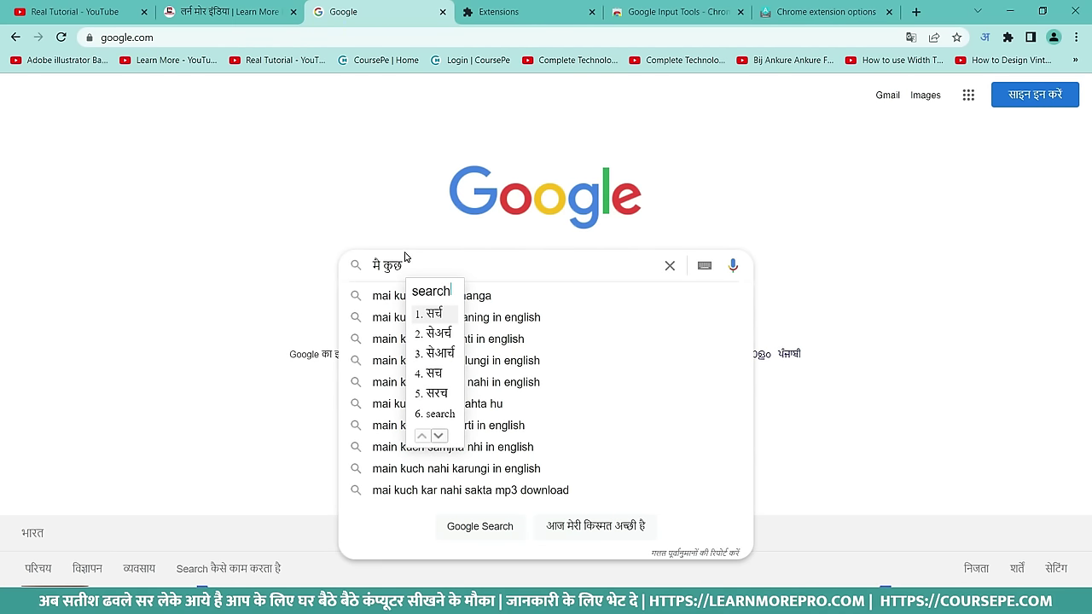
pyautogui.press('Down')
pyautogui.press('Down')
pyautogui.press('Down')
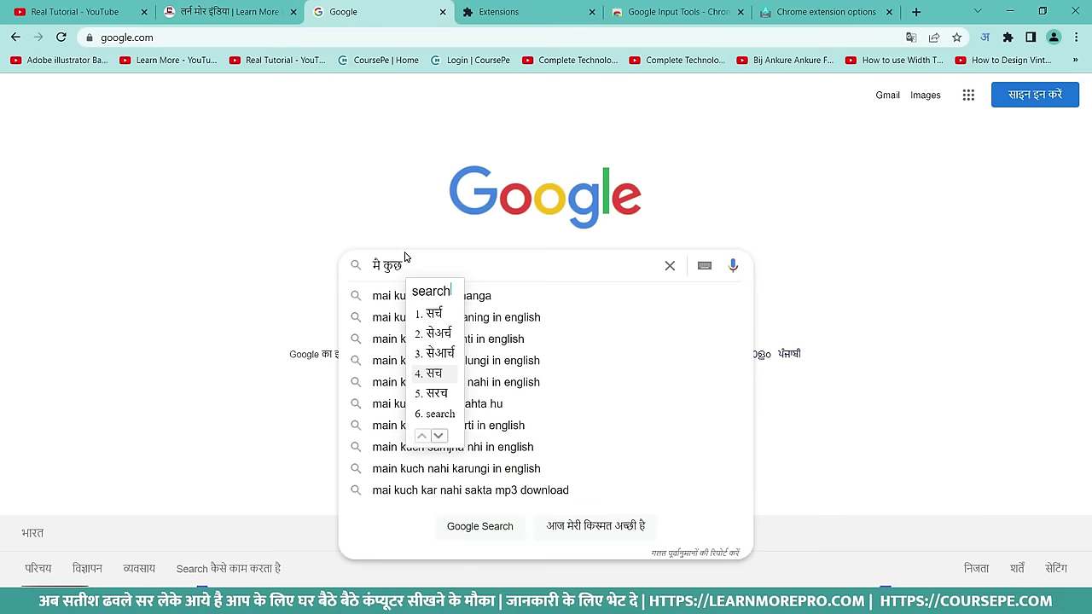
pyautogui.press('Down')
pyautogui.press('Up')
pyautogui.press('Up')
pyautogui.press('Up')
pyautogui.press('Up')
pyautogui.press('Return')
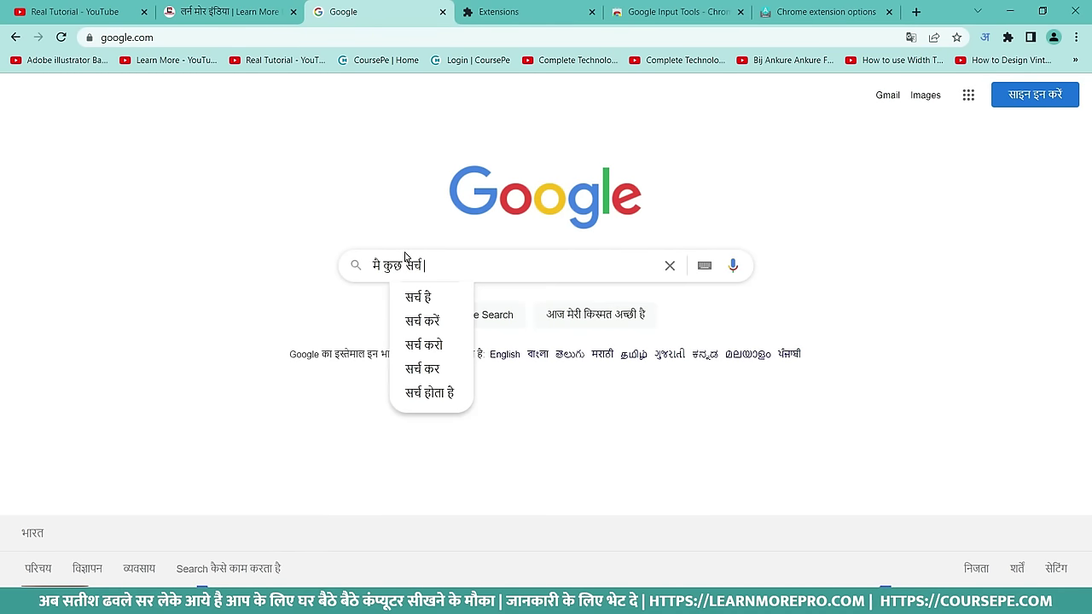
pyautogui.hotkey('ctrl', 'a')
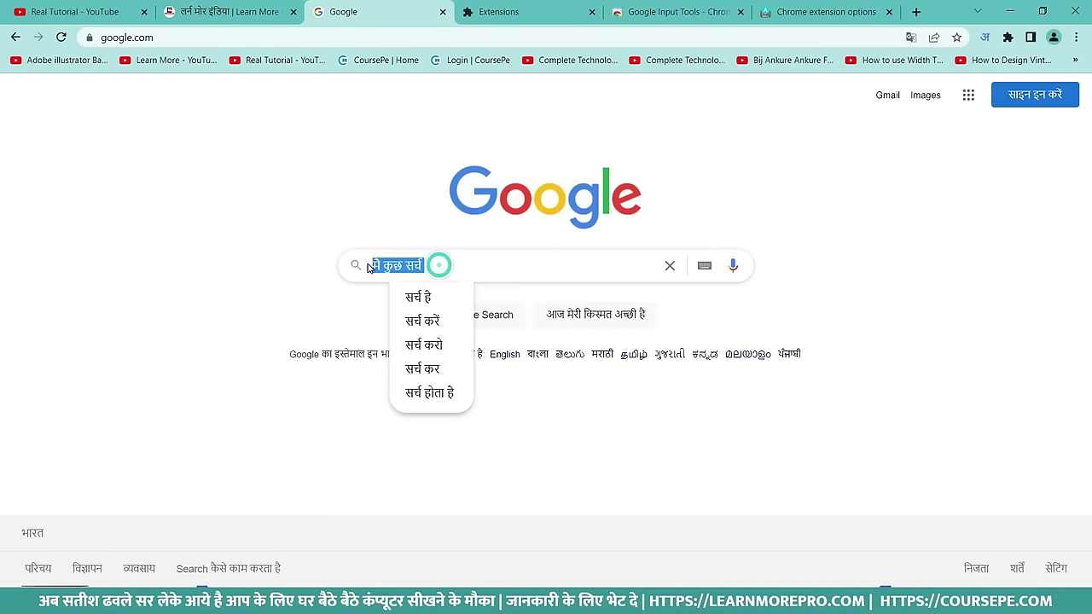
pyautogui.press('BackSpace')
pyautogui.click(366, 211)
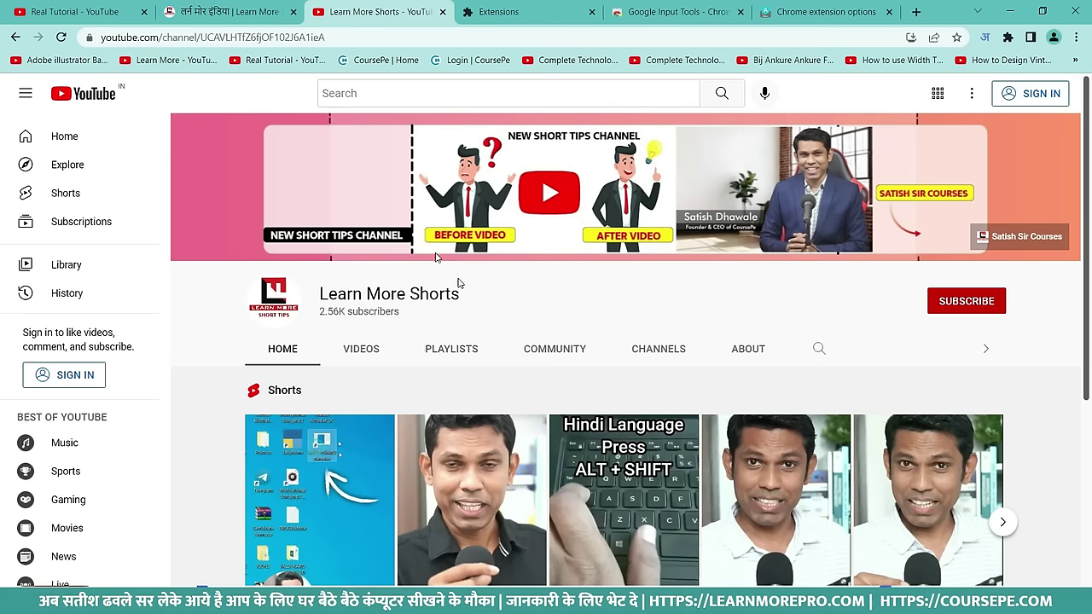
# Scroll down the Learn More Shorts channel page to the Shorts row and back up
pyautogui.scroll(-2, 627, 358)
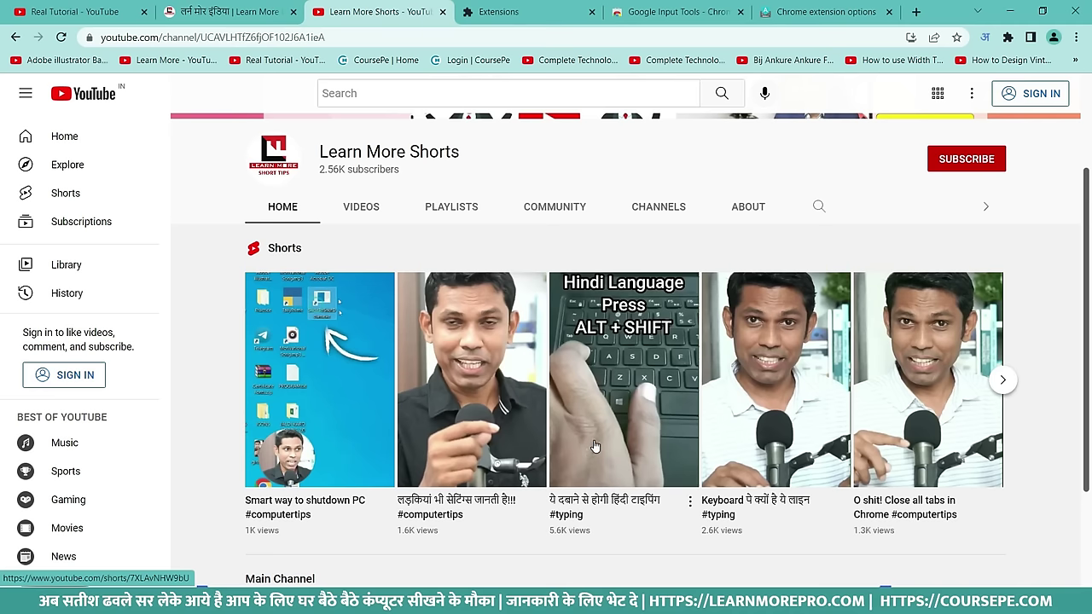
pyautogui.scroll(2, 593, 444)
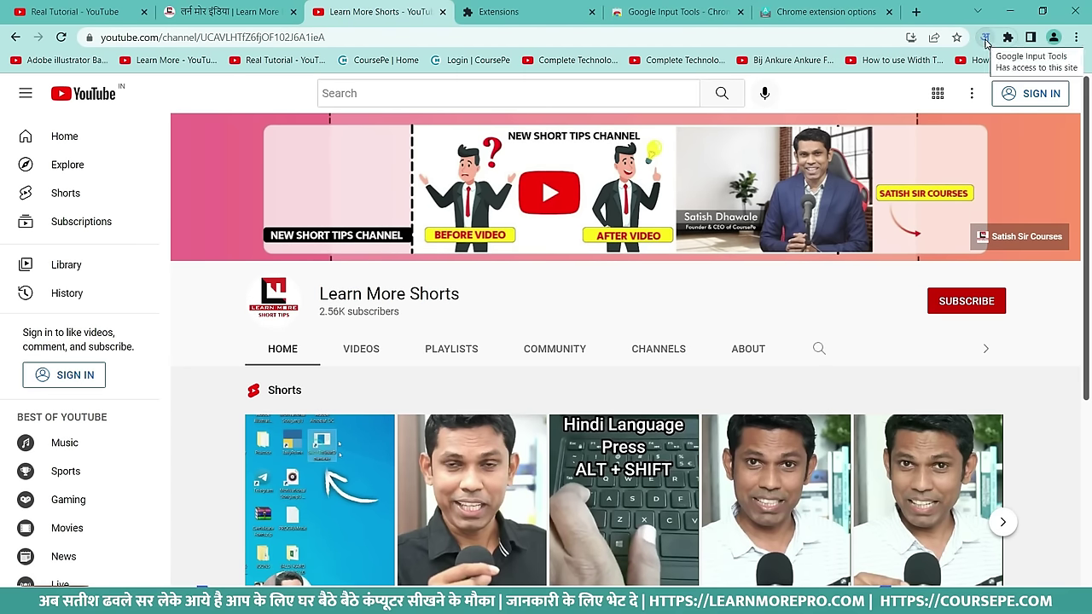
# Assign Ctrl+G to the 'Toggle current Input Tool' shortcut in keyboard shortcut settings
pyautogui.click(985, 38)
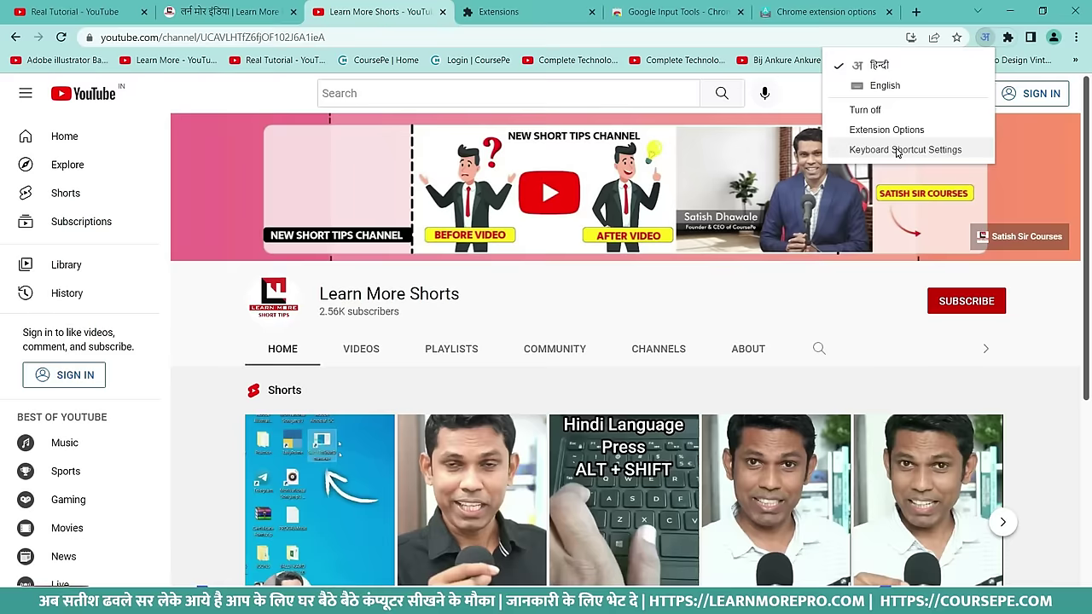
pyautogui.click(896, 150)
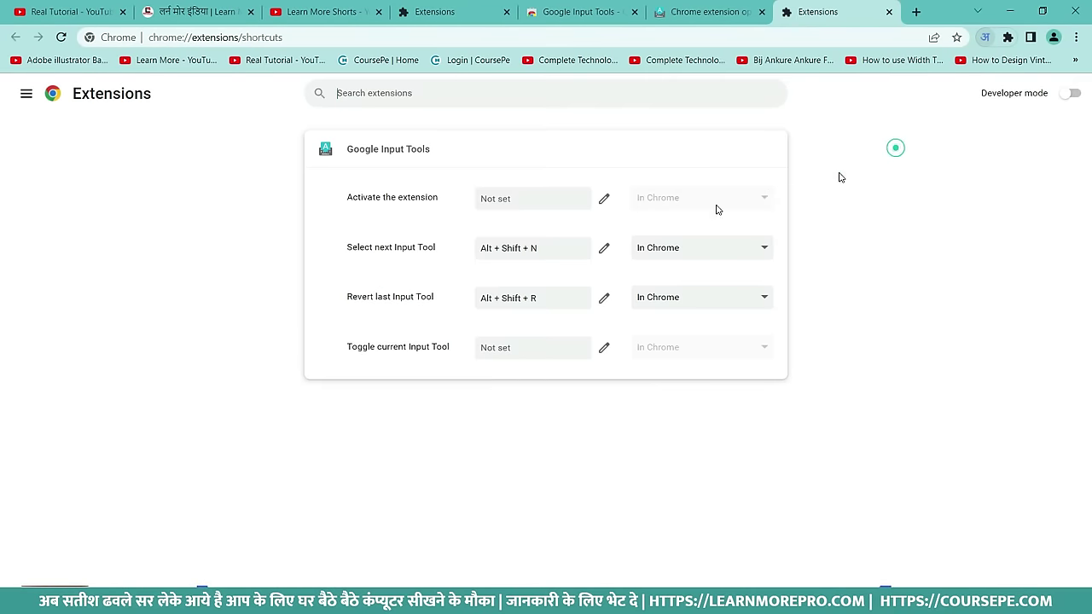
pyautogui.click(500, 344)
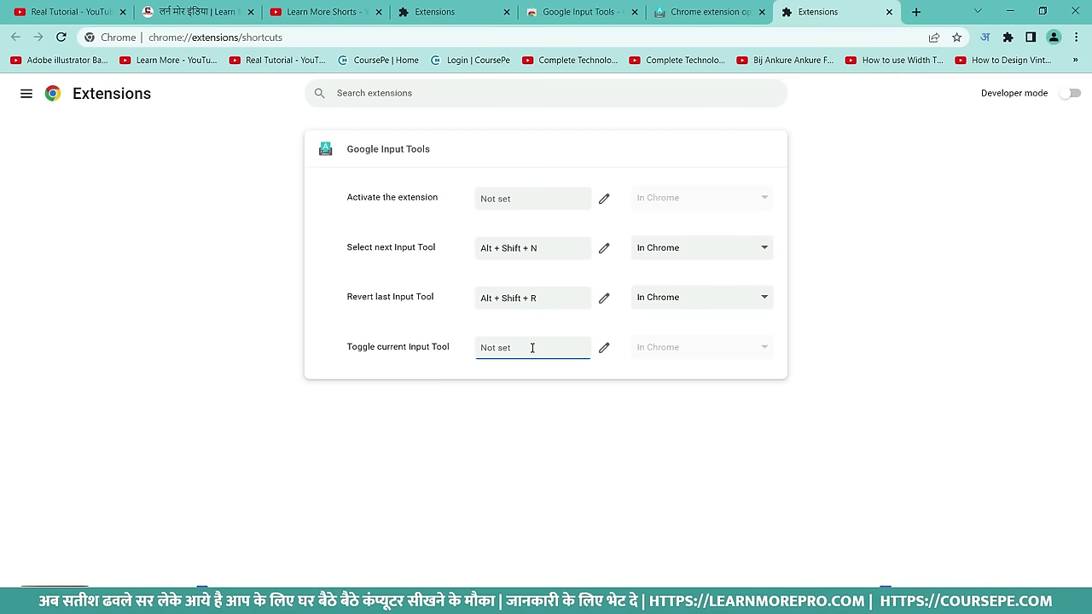
pyautogui.click(603, 348)
pyautogui.press('ctrl')
pyautogui.hotkey('ctrl', 'g')
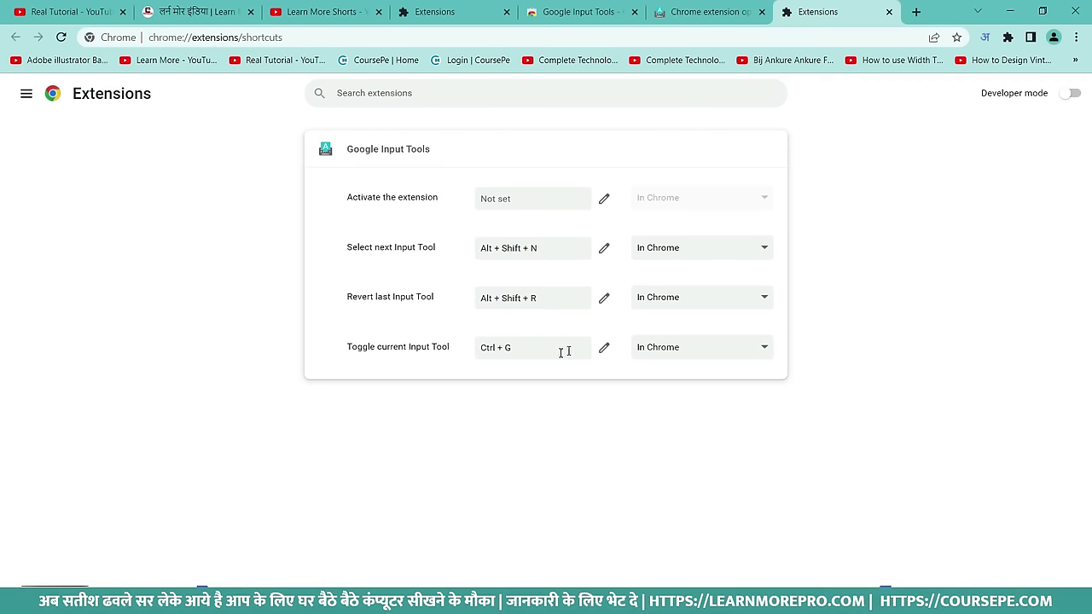
pyautogui.click(637, 431)
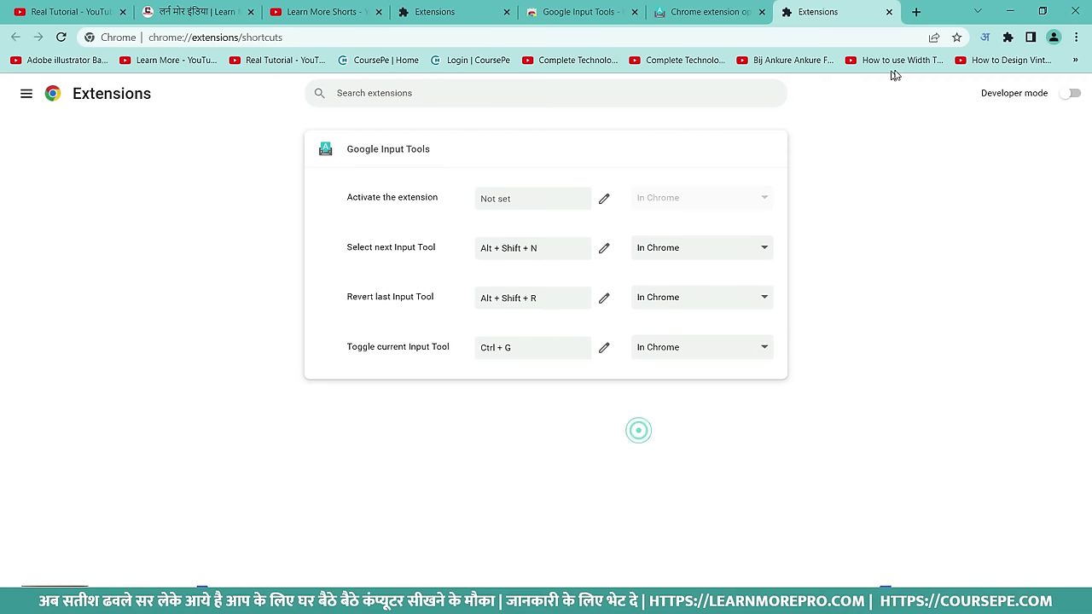
# Close the shortcut settings tab, return to the Google tab, and type 'kaise' in search
pyautogui.click(889, 13)
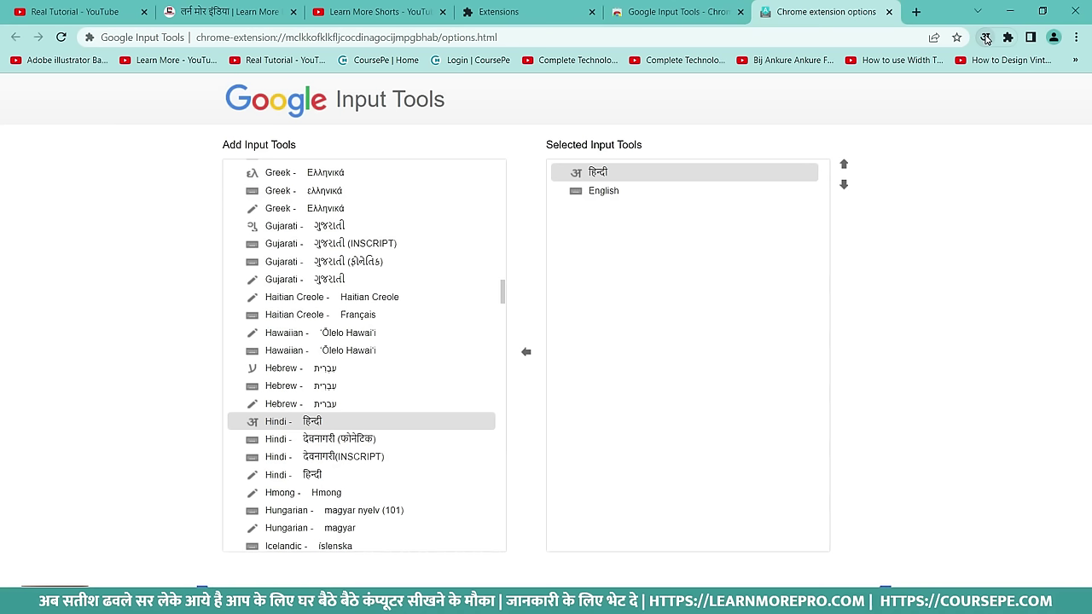
pyautogui.click(616, 10)
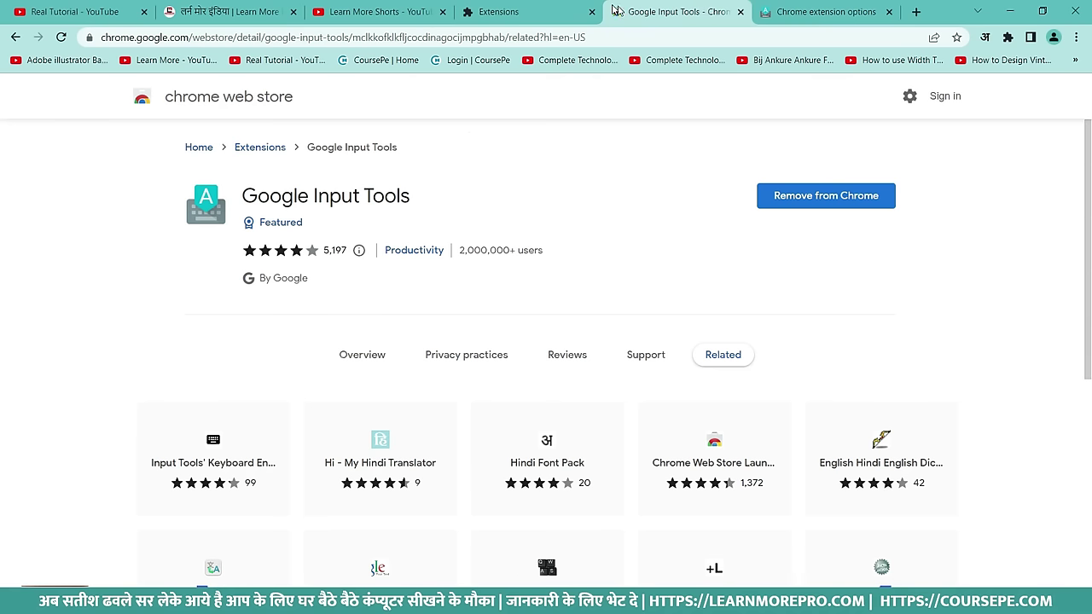
pyautogui.click(512, 11)
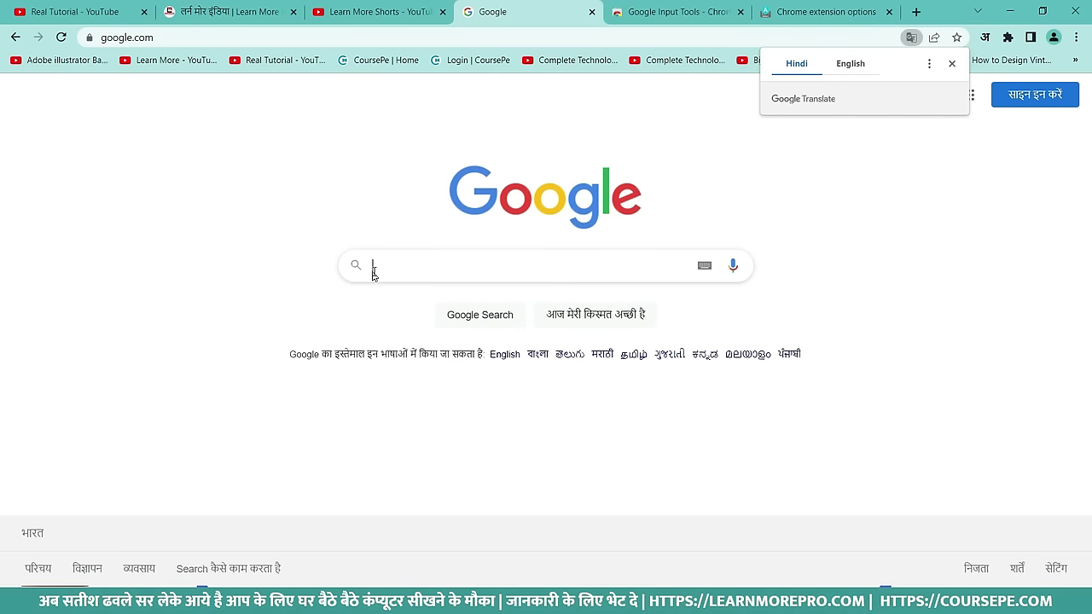
pyautogui.click(373, 271)
pyautogui.write('kaise')
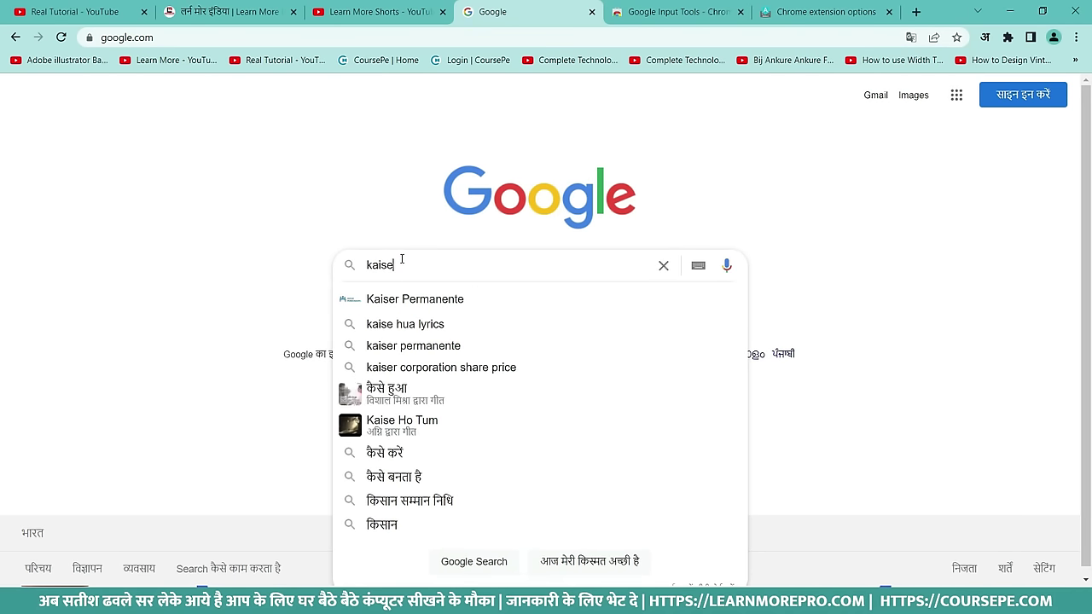
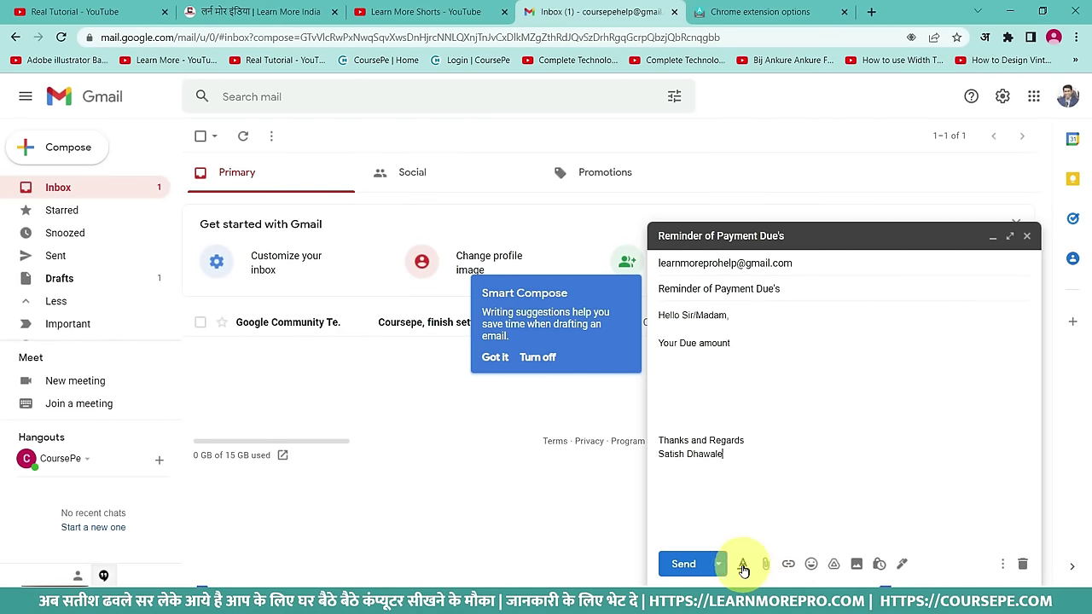
# Format the 'Your Due amount' line as bold text in the Trebuchet MS font
pyautogui.tripleClick(730, 342)
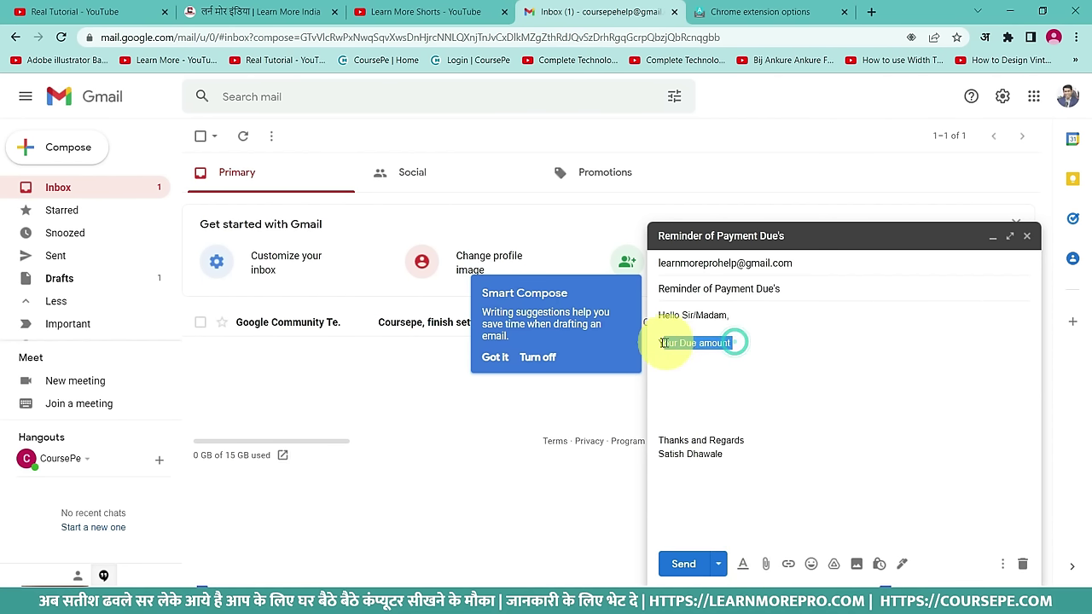
pyautogui.click(742, 566)
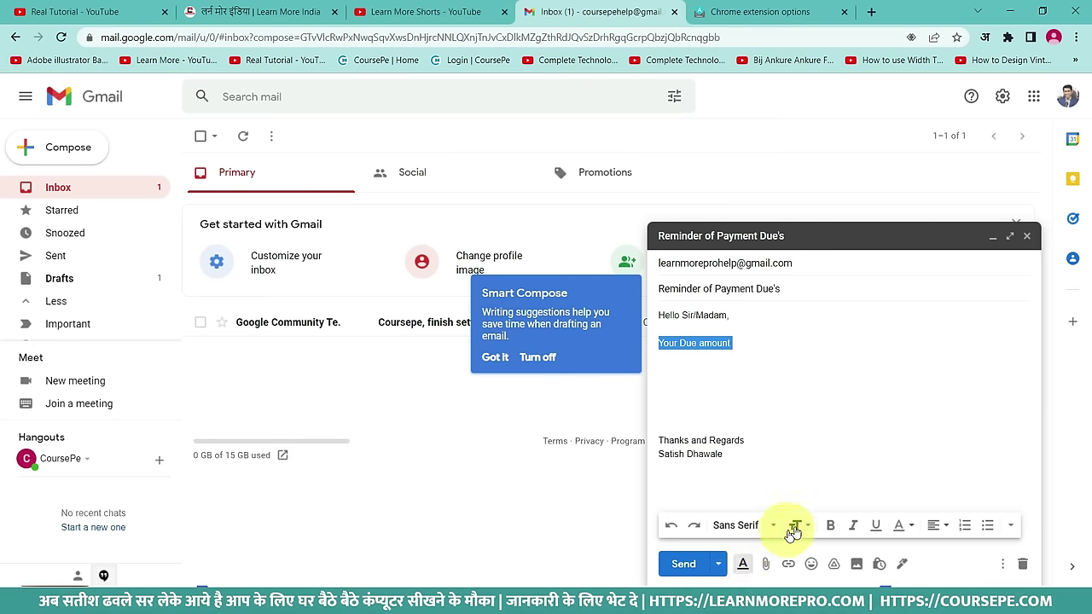
pyautogui.click(828, 529)
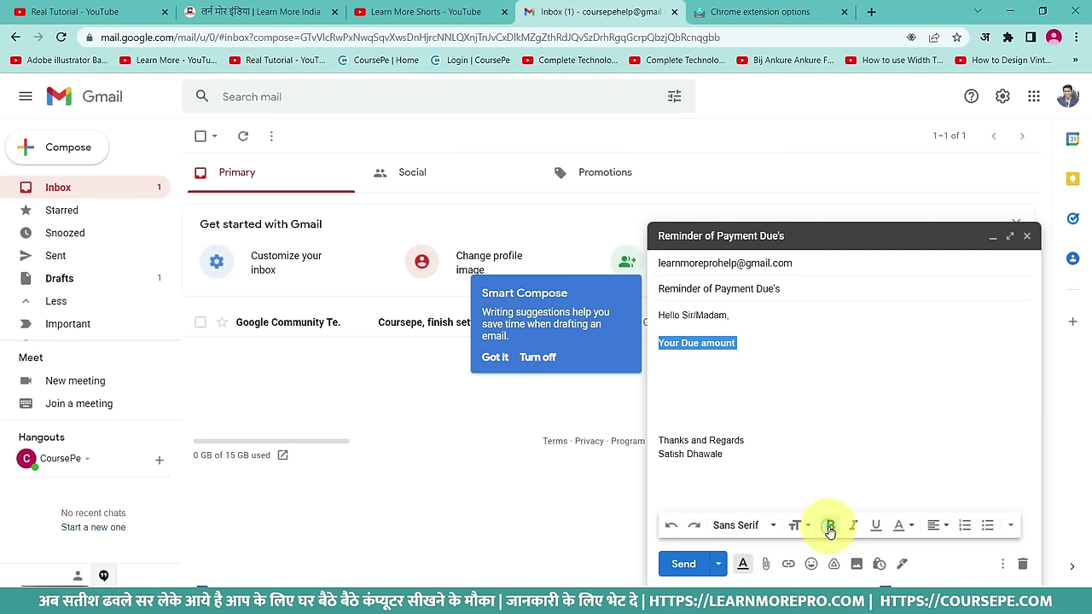
pyautogui.click(874, 527)
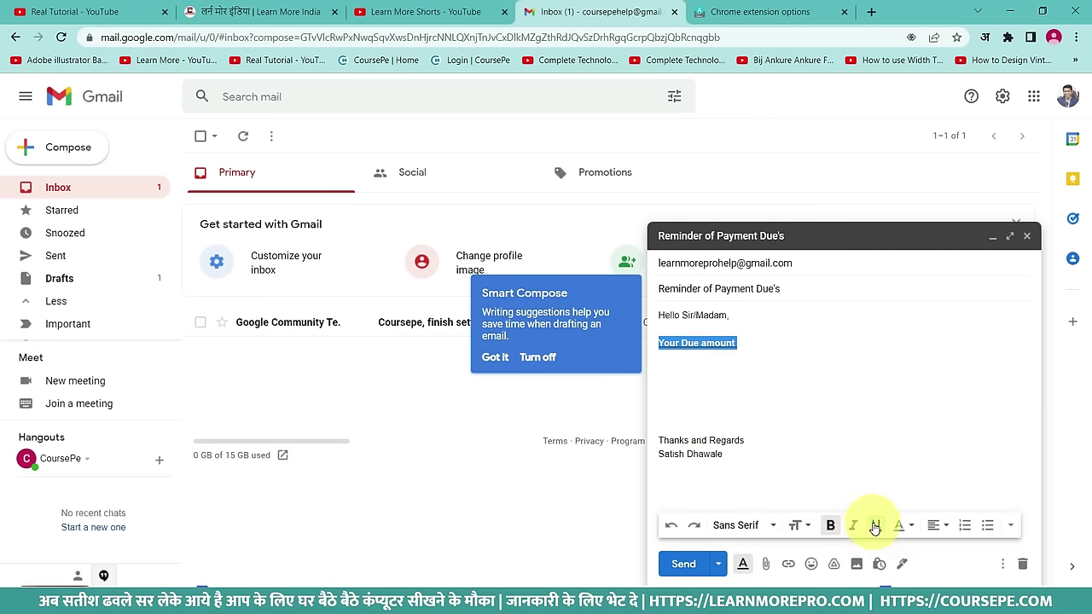
pyautogui.click(754, 526)
pyautogui.click(765, 480)
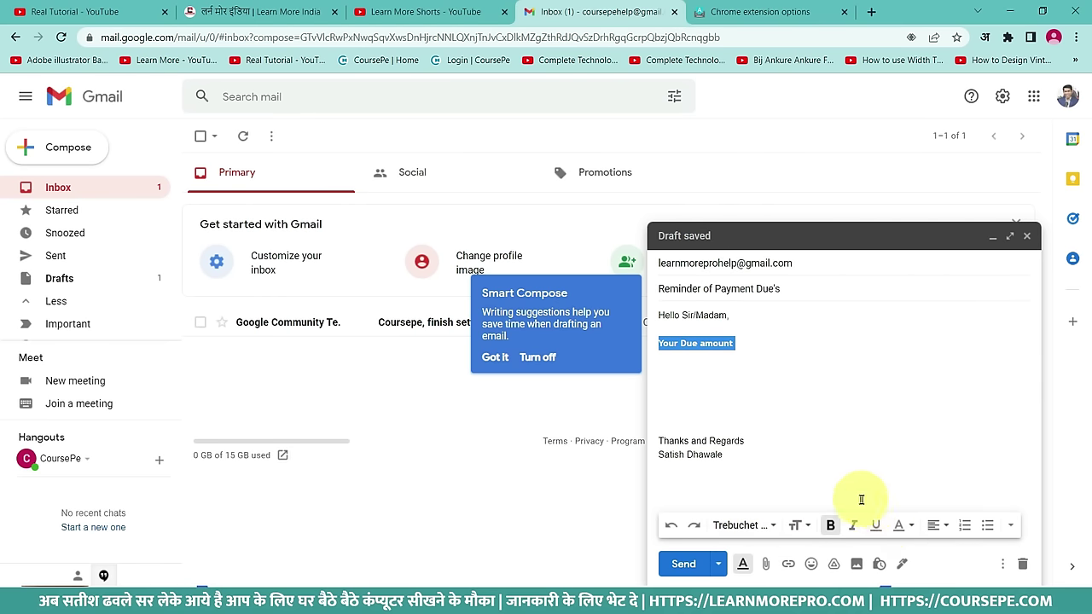
pyautogui.click(805, 479)
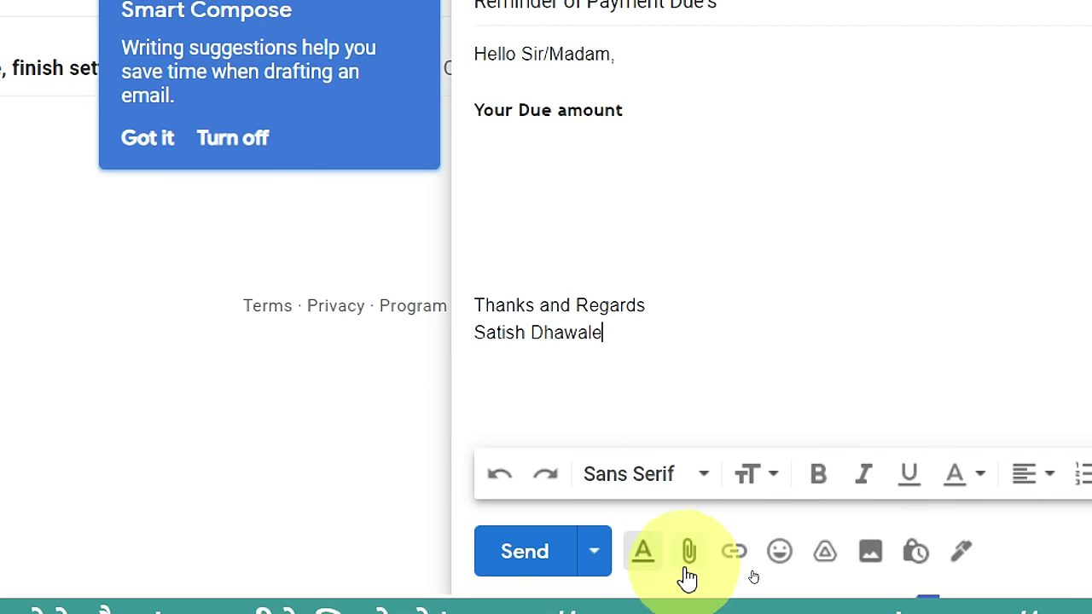
# Attach girls-are-smart.jpg from the Desktop to the payment reminder
pyautogui.click(678, 551)
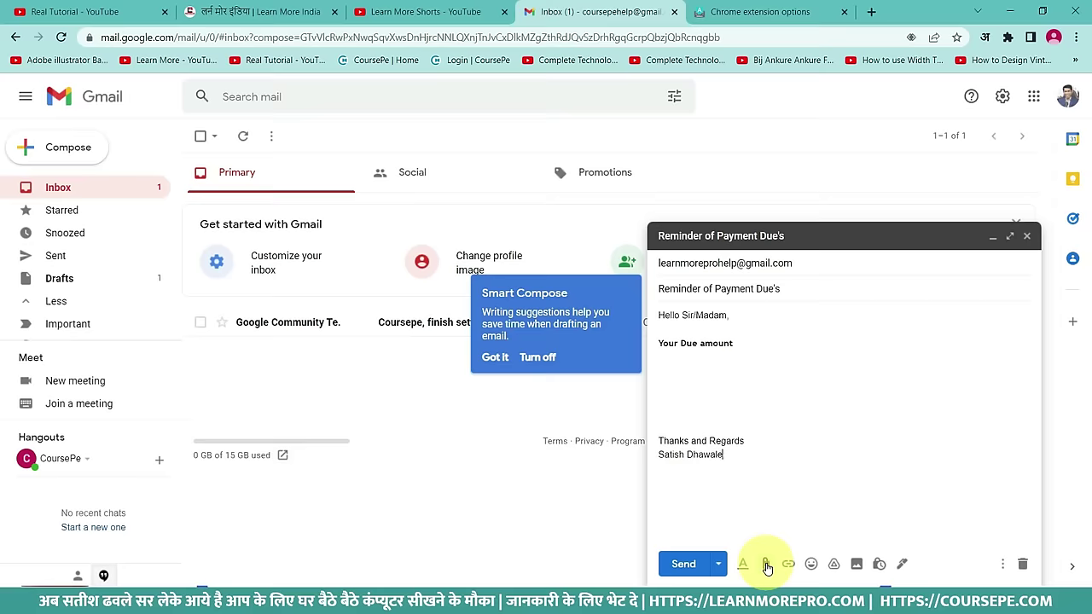
pyautogui.click(766, 564)
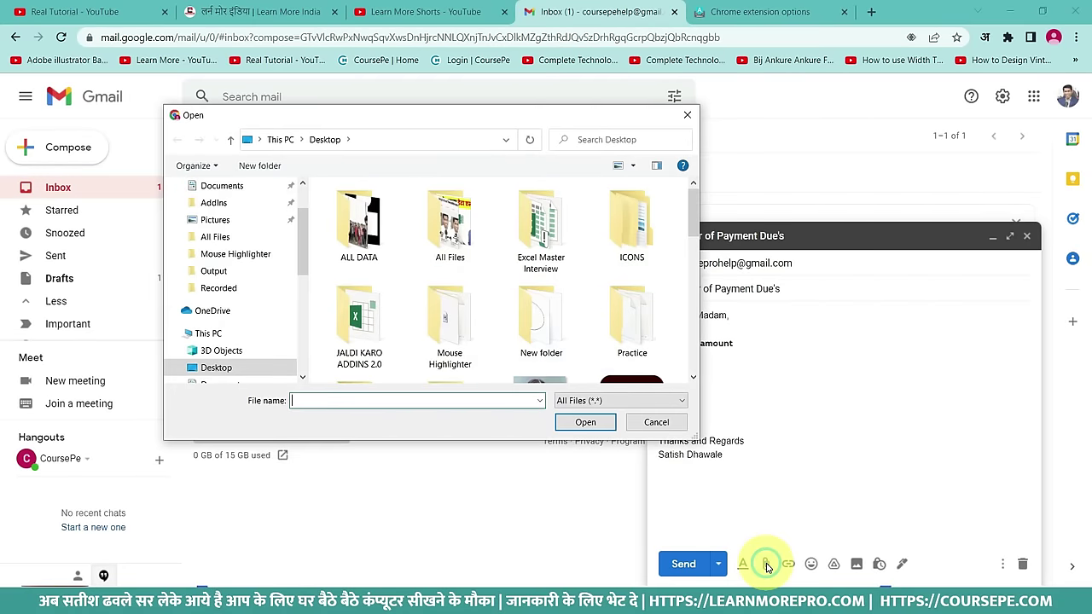
pyautogui.scroll(-5, 516, 316)
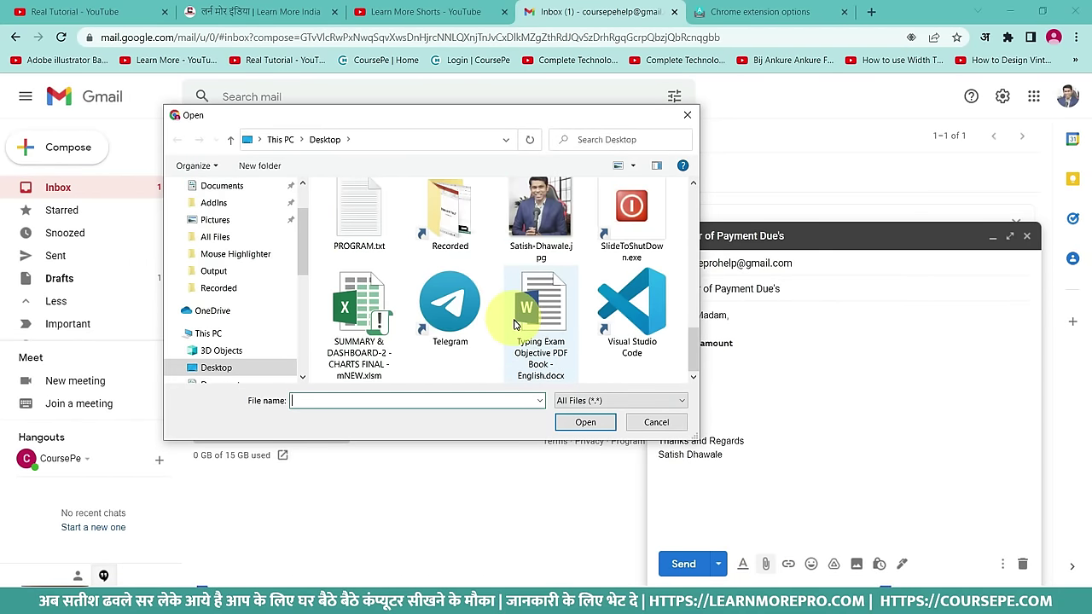
pyautogui.scroll(5, 494, 341)
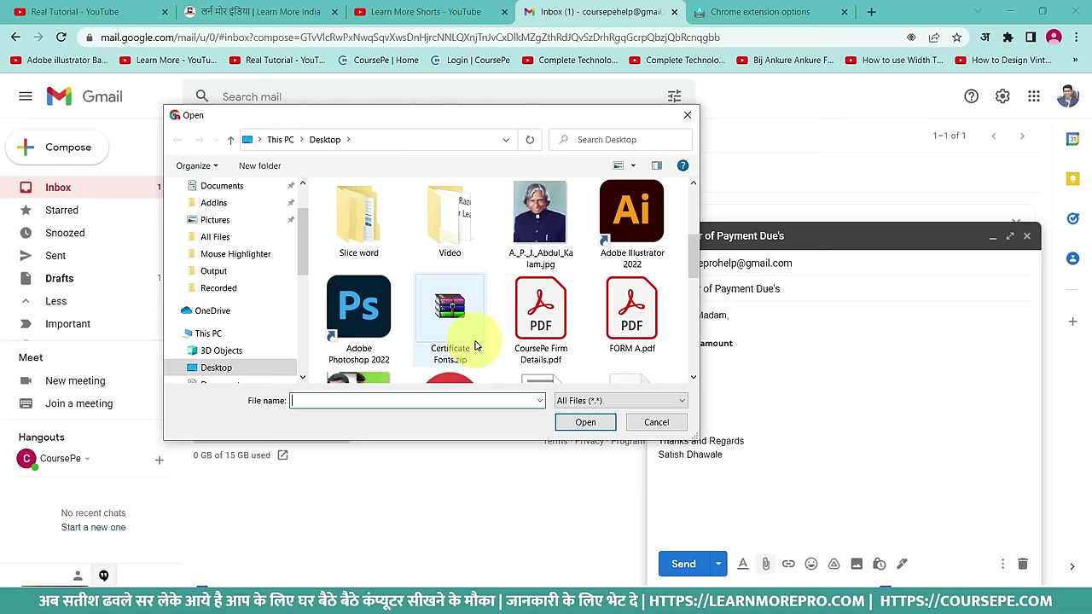
pyautogui.scroll(-1, 476, 345)
pyautogui.scroll(-1, 476, 346)
pyautogui.click(365, 196)
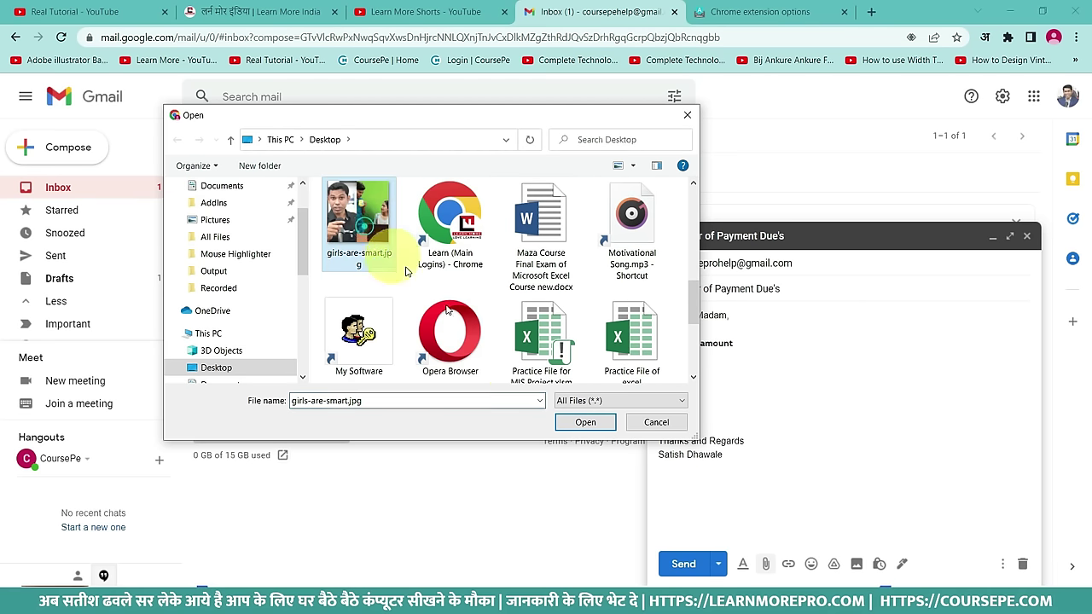
pyautogui.click(585, 422)
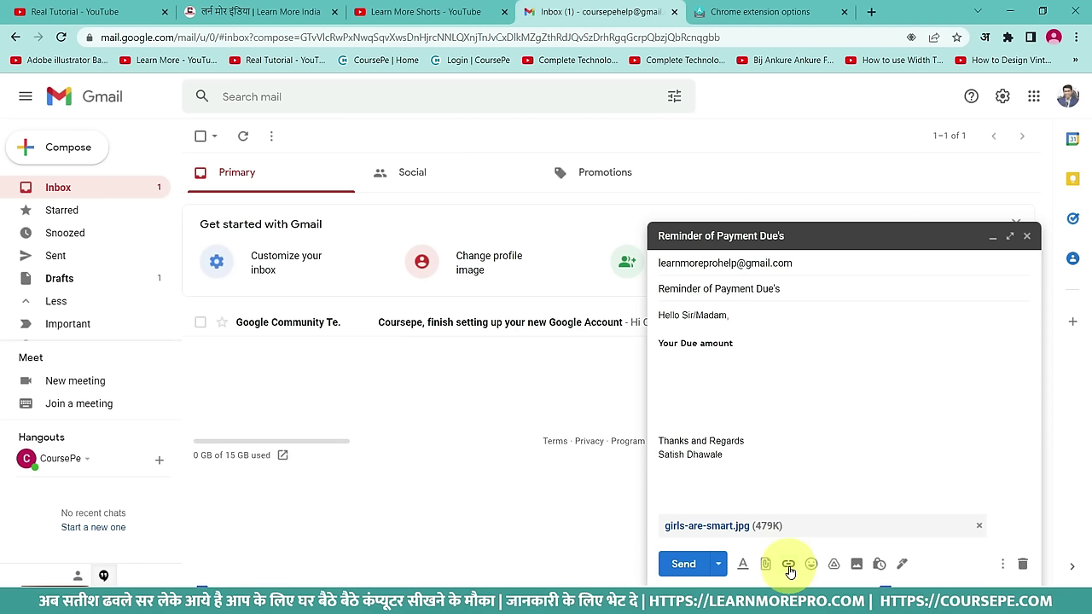
# Link the words 'Click here to Login' to the Learn More Shorts YouTube channel URL
pyautogui.click(662, 395)
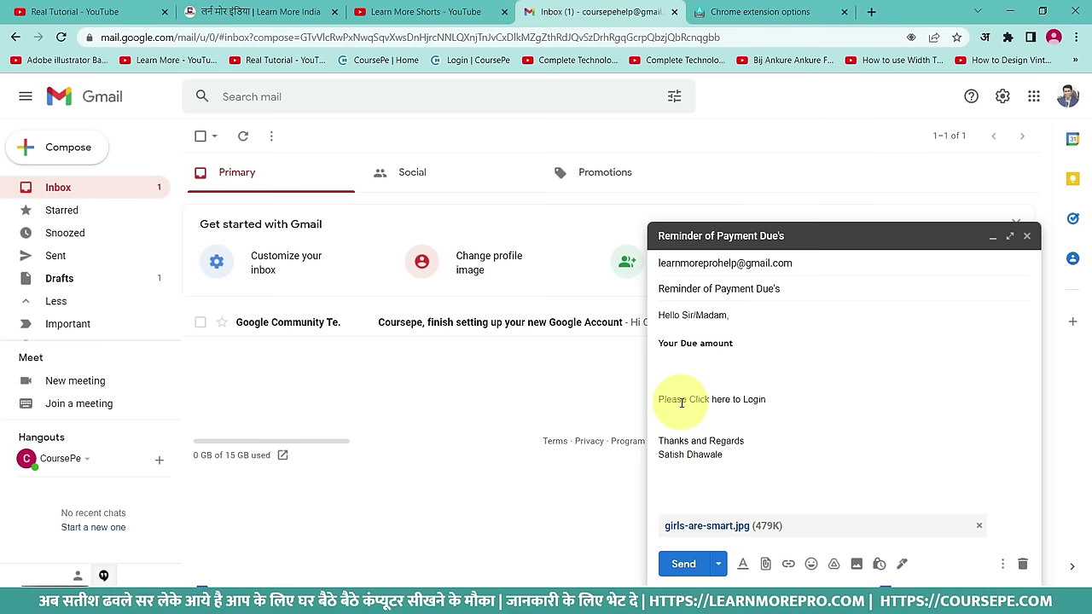
pyautogui.moveTo(690, 400); pyautogui.dragTo(765, 399)
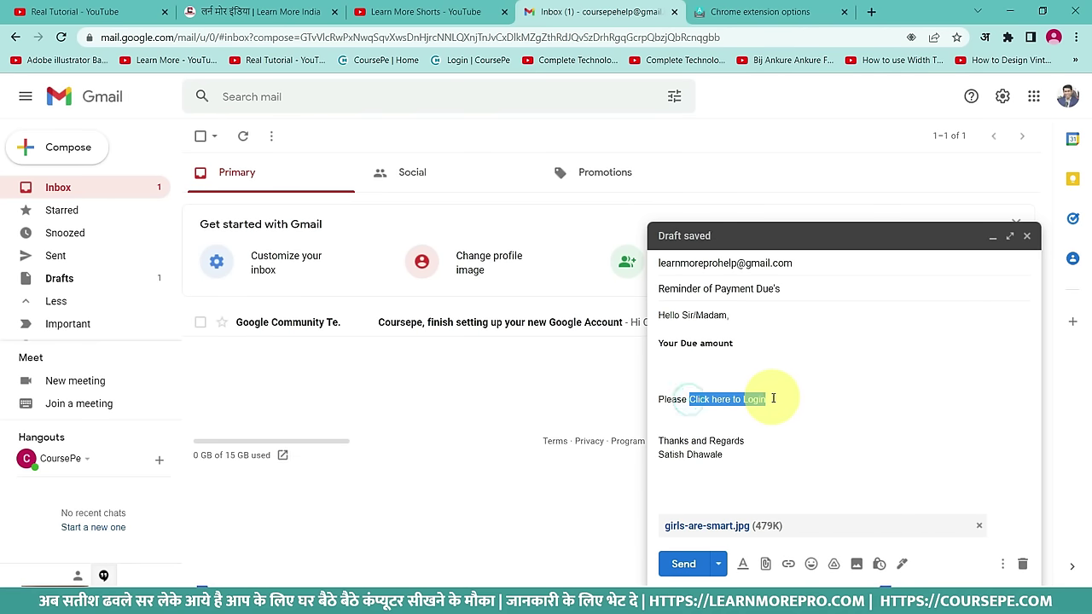
pyautogui.click(789, 566)
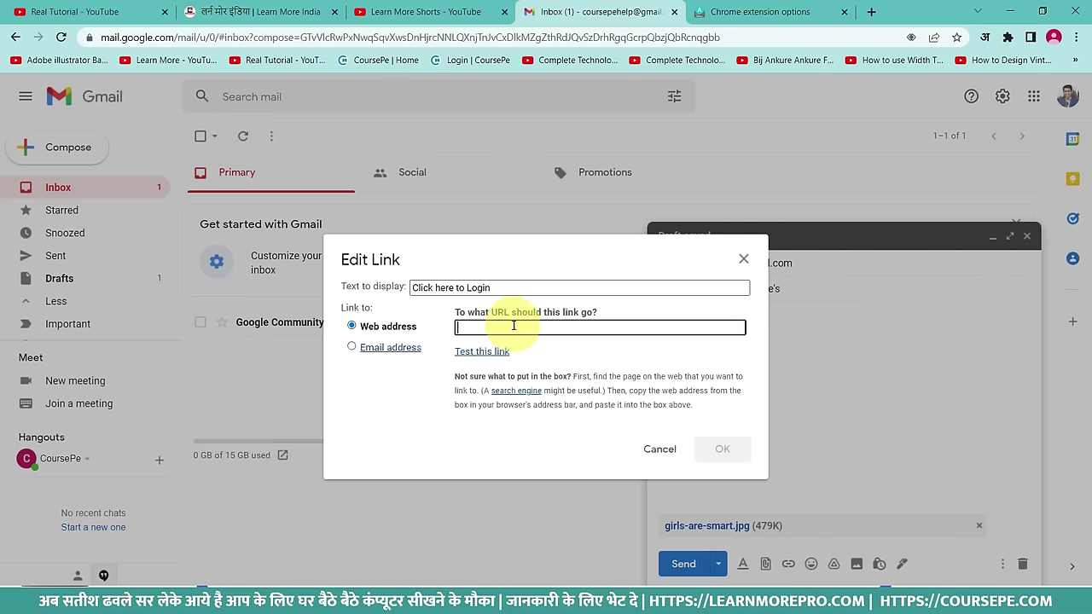
pyautogui.click(400, 13)
pyautogui.click(351, 37)
pyautogui.hotkey('ctrl', 'c')
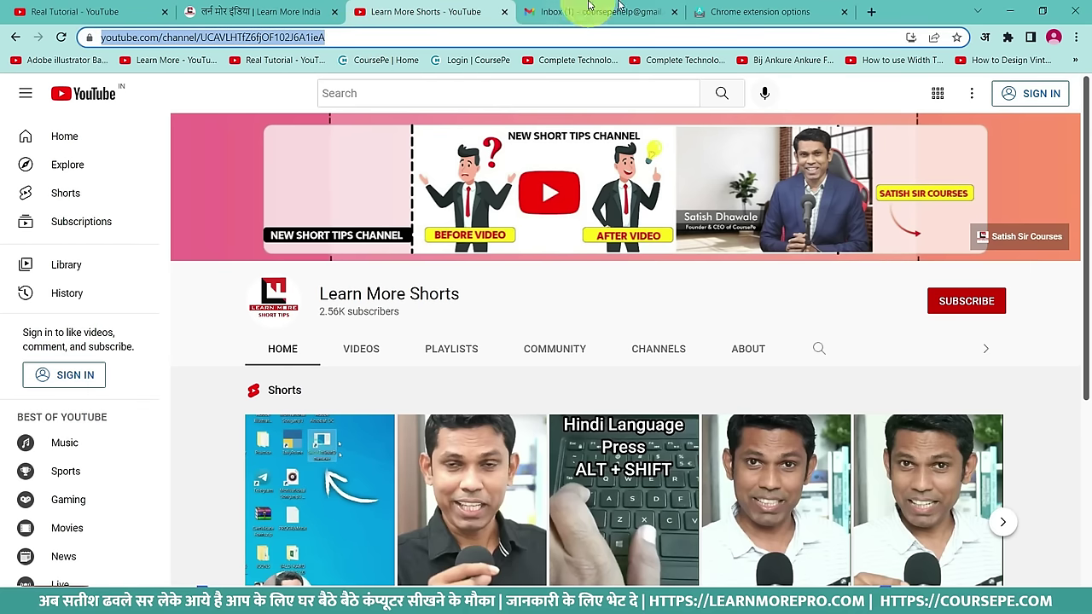
pyautogui.click(635, 11)
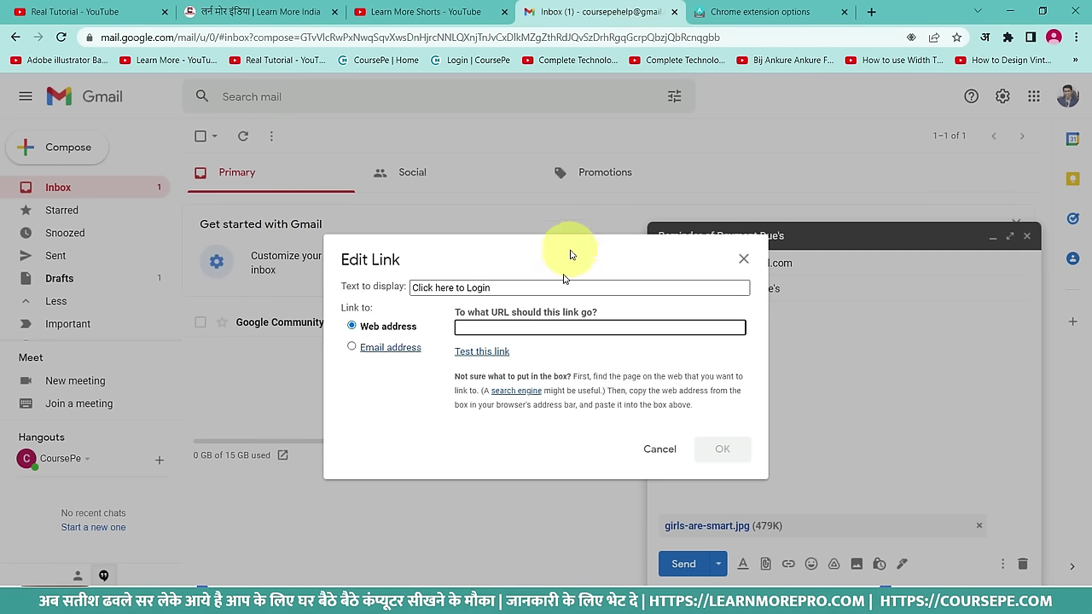
pyautogui.click(597, 327)
pyautogui.hotkey('ctrl', 'v')
pyautogui.click(740, 448)
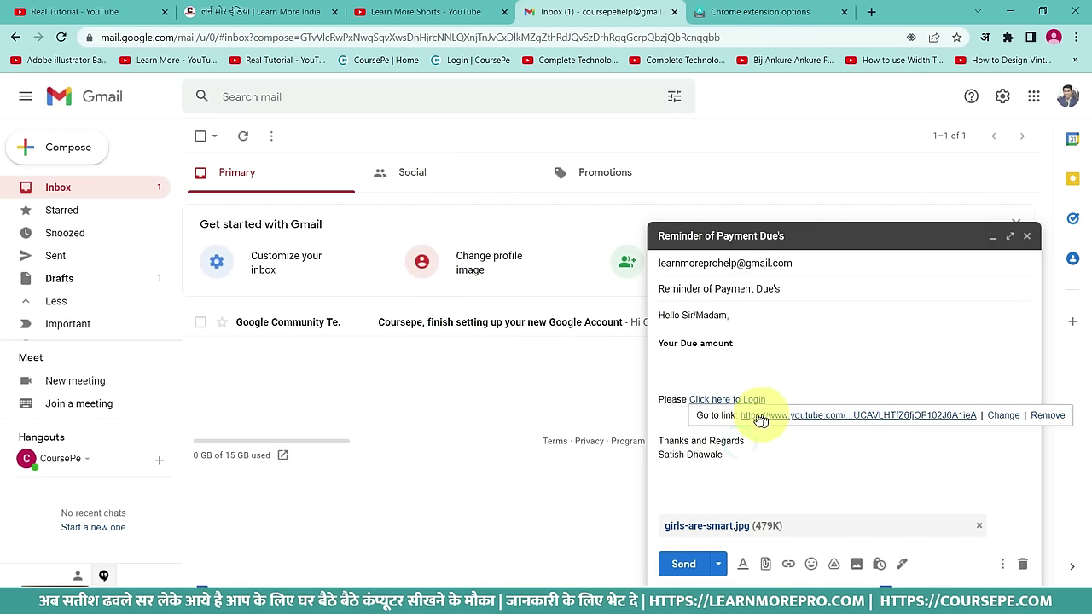
pyautogui.click(773, 473)
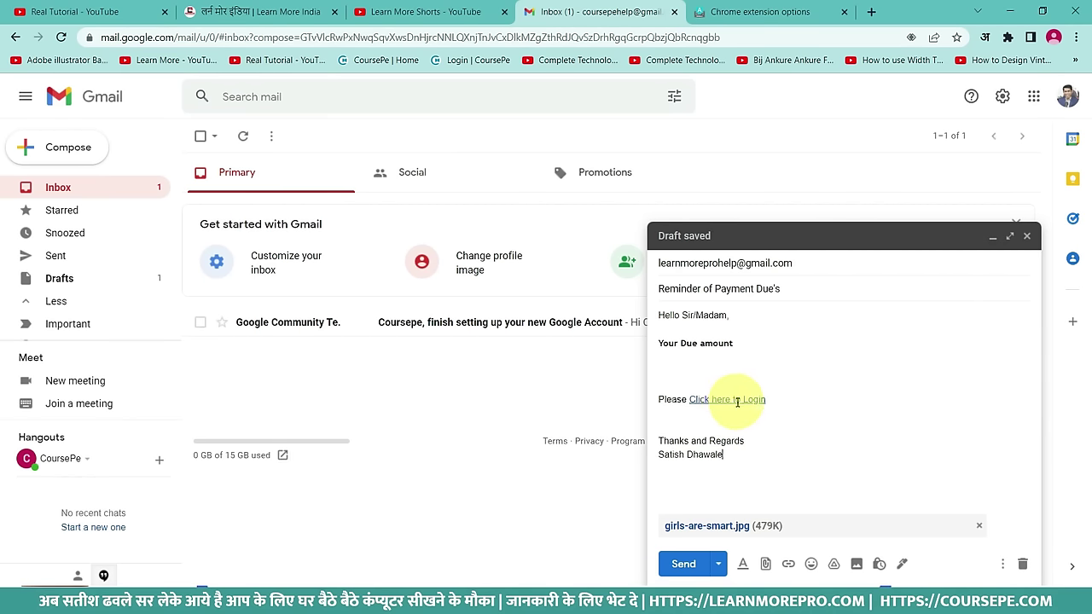
# Insert three smiley emojis right after the name in the signature line
pyautogui.click(812, 565)
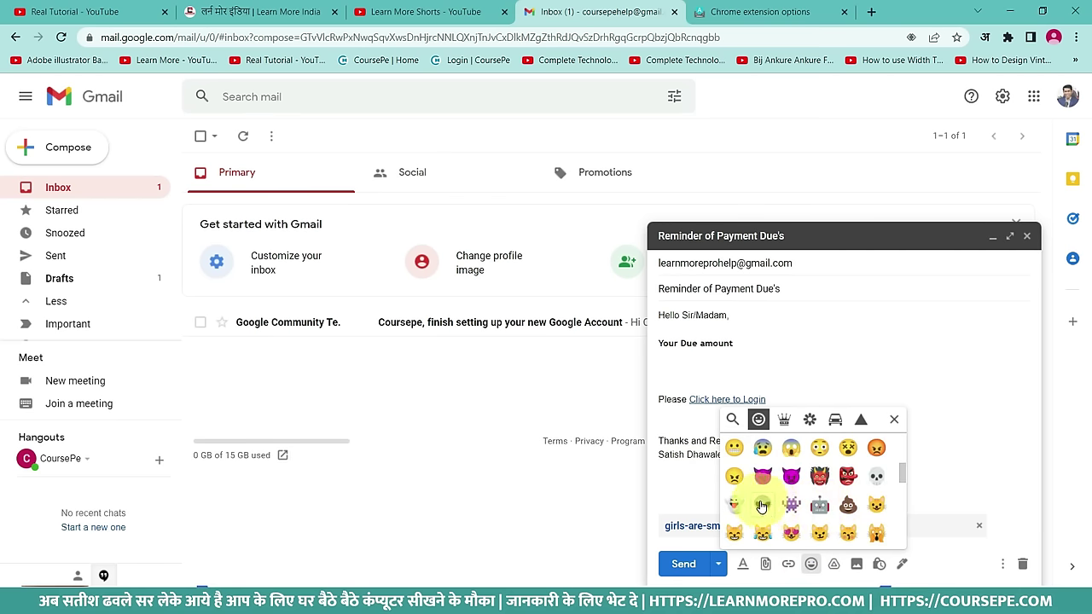
pyautogui.click(695, 481)
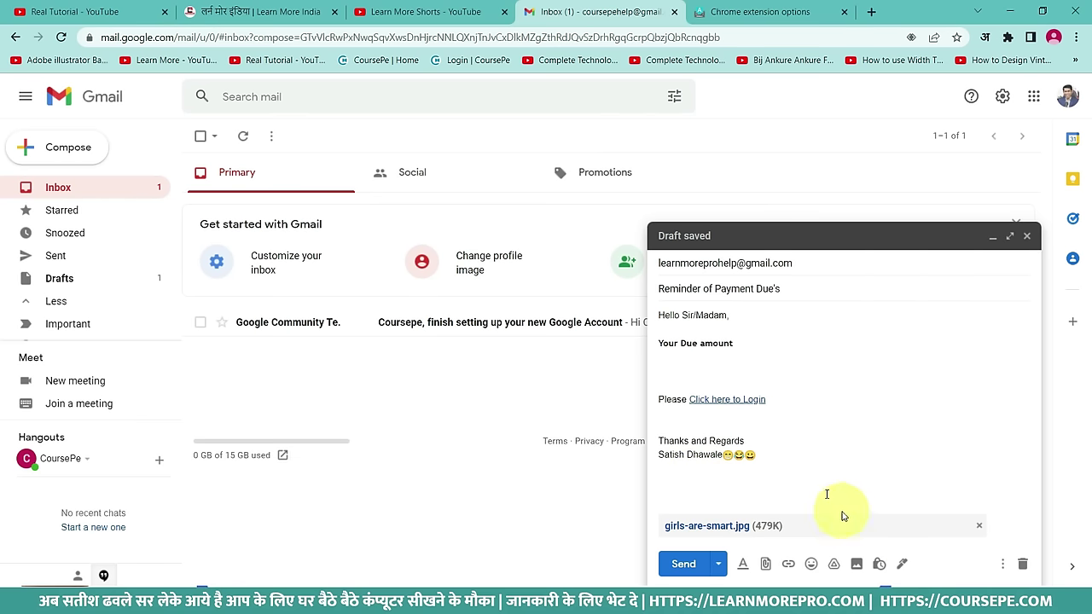
pyautogui.click(800, 469)
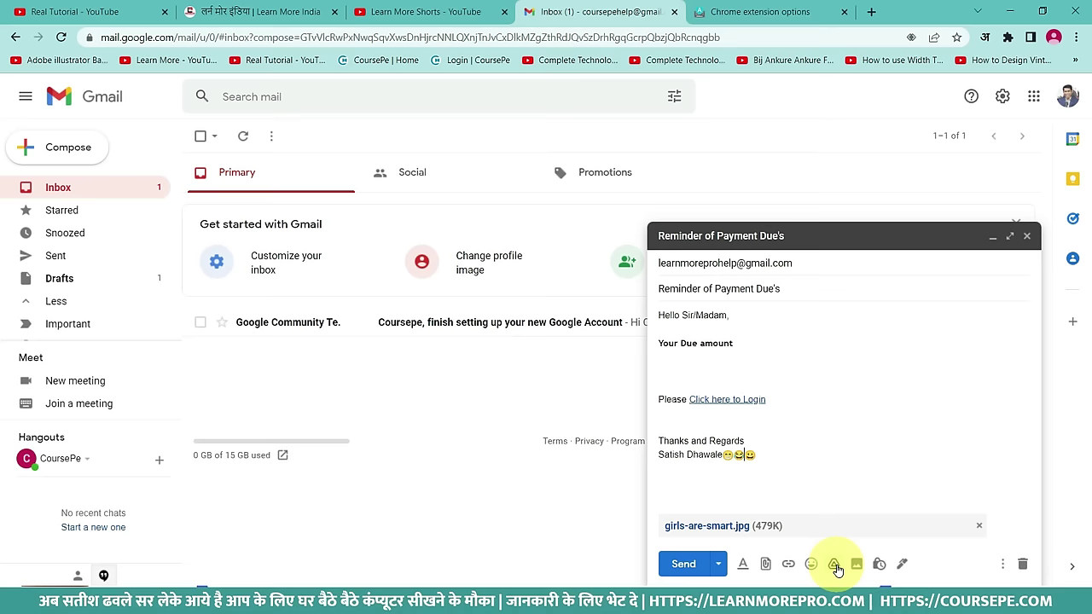
# Look through the Google Drive and photo insertion dialogs, closing both without inserting anything
pyautogui.click(834, 564)
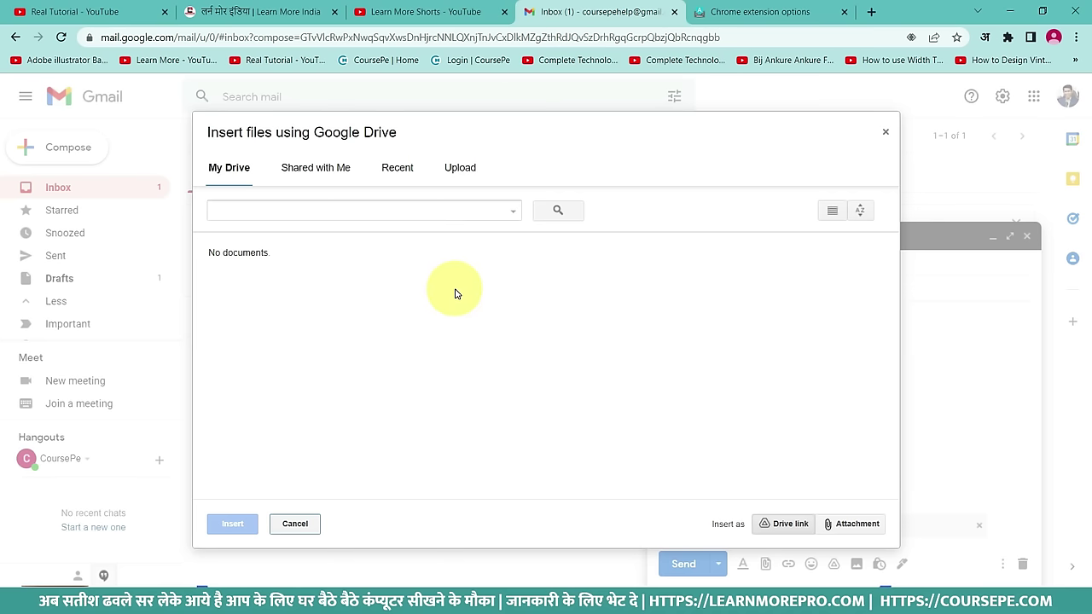
pyautogui.click(884, 134)
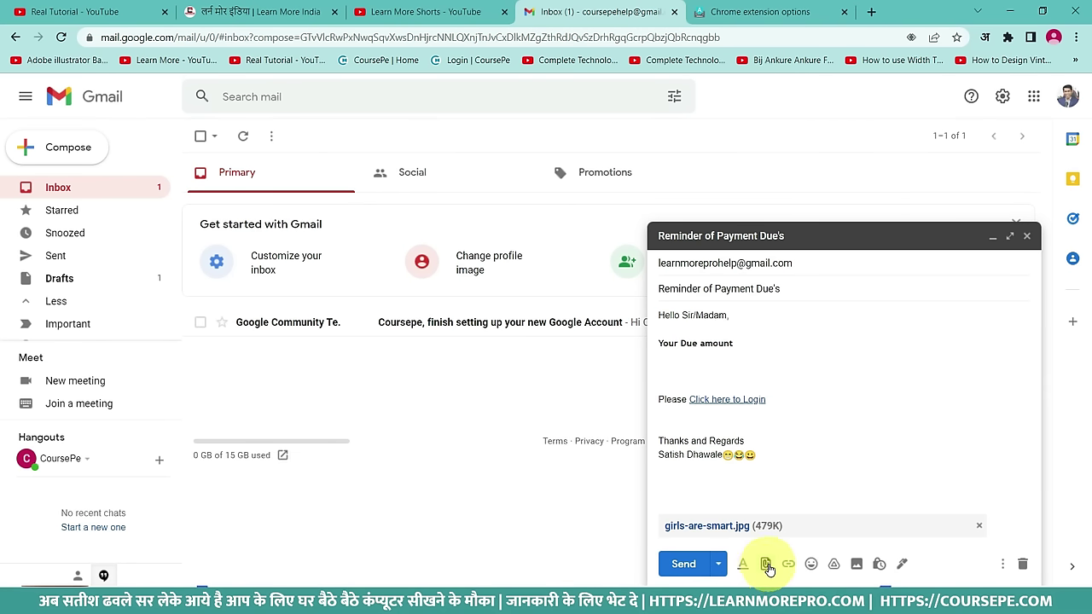
pyautogui.click(857, 567)
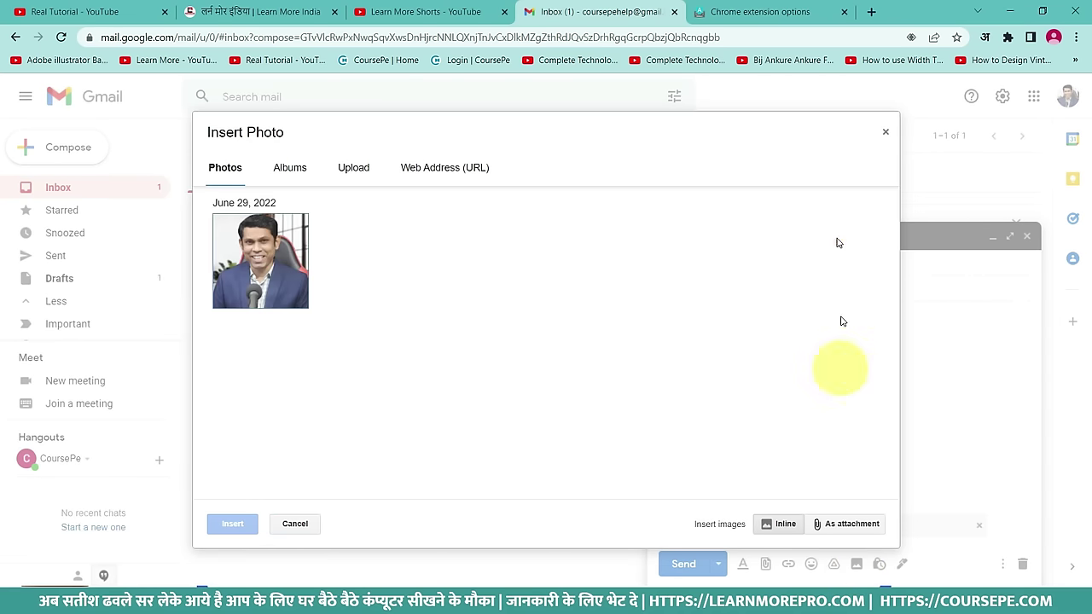
pyautogui.click(885, 132)
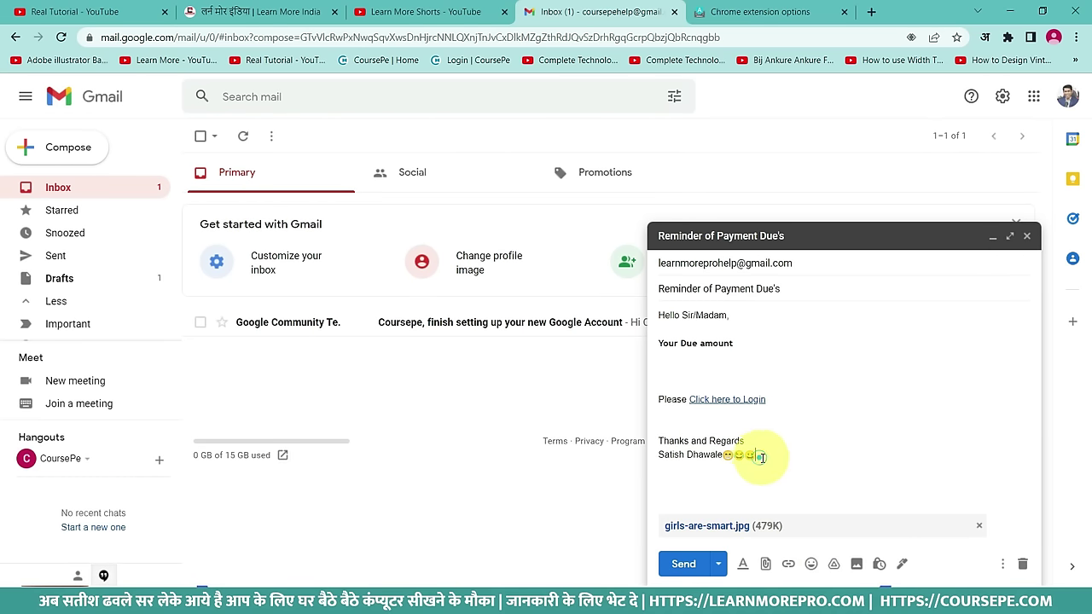
# Insert the chosen photo inline below the signature and shrink it to thumbnail size
pyautogui.click(856, 564)
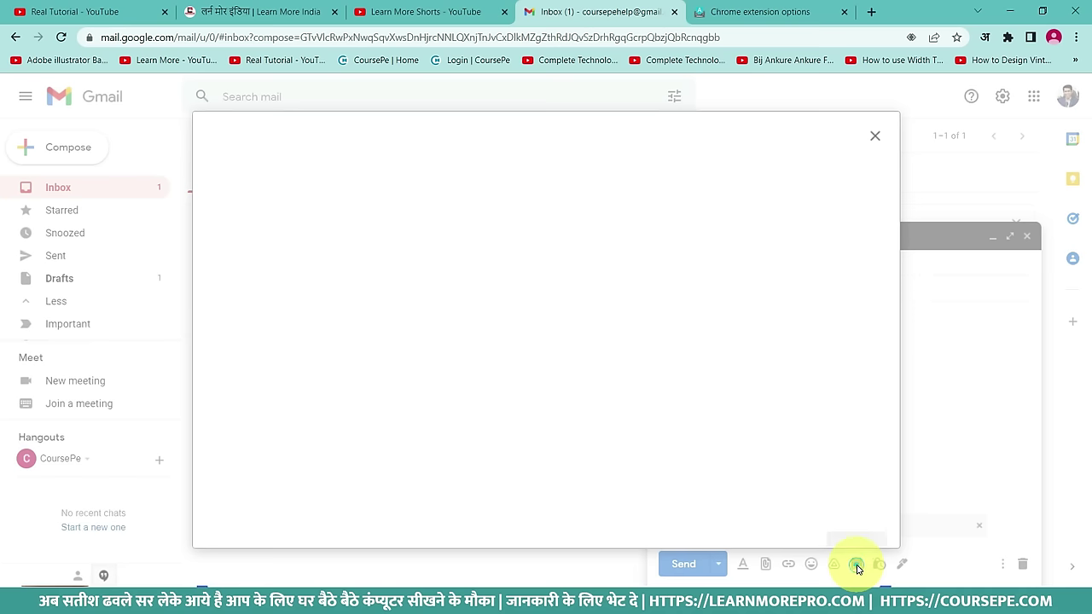
pyautogui.click(264, 266)
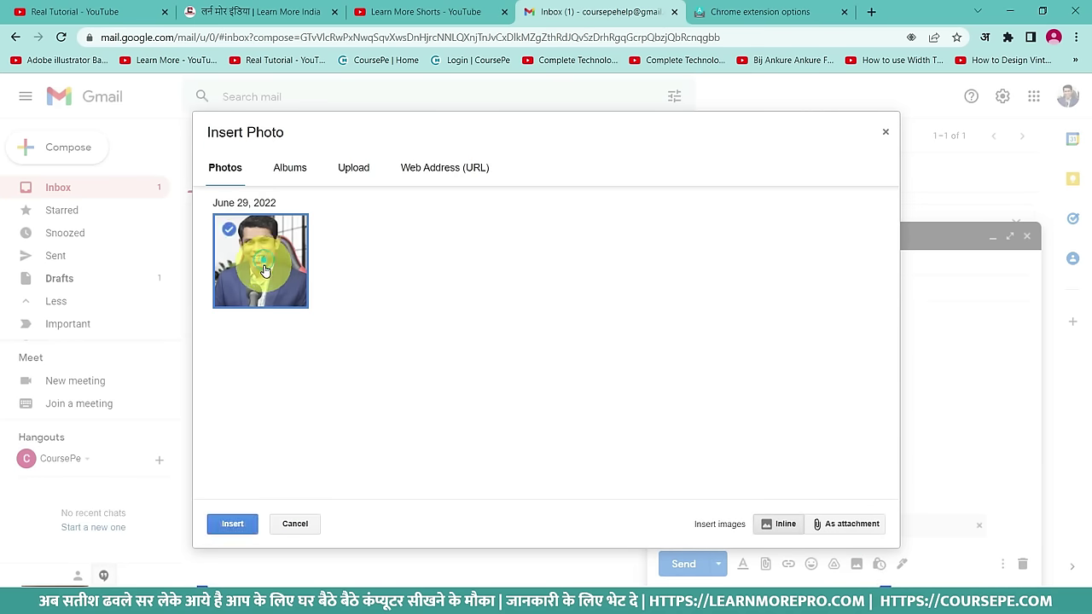
pyautogui.click(236, 523)
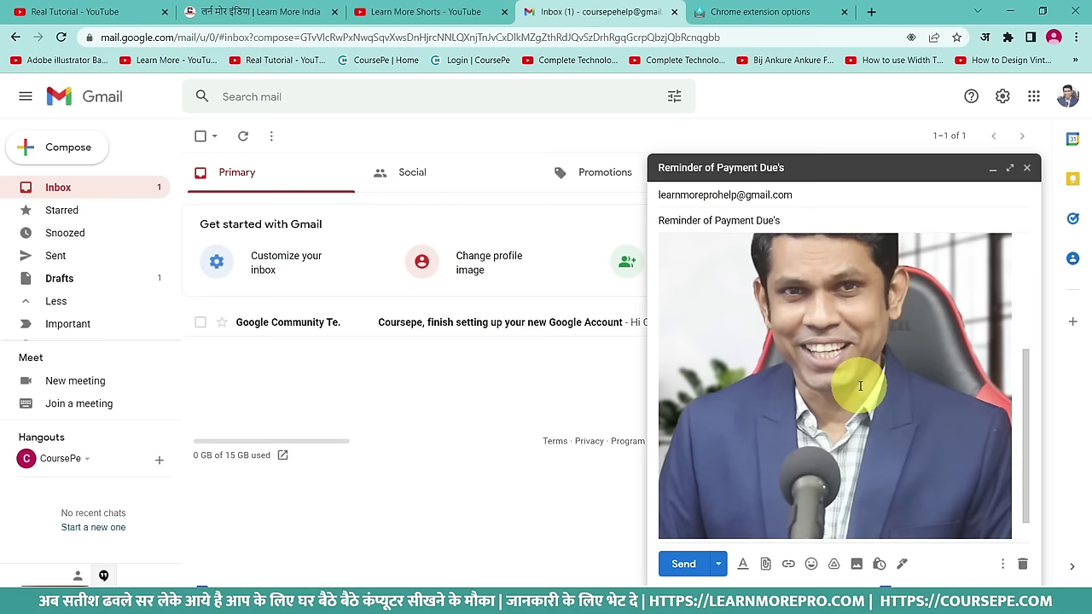
pyautogui.scroll(3, 863, 375)
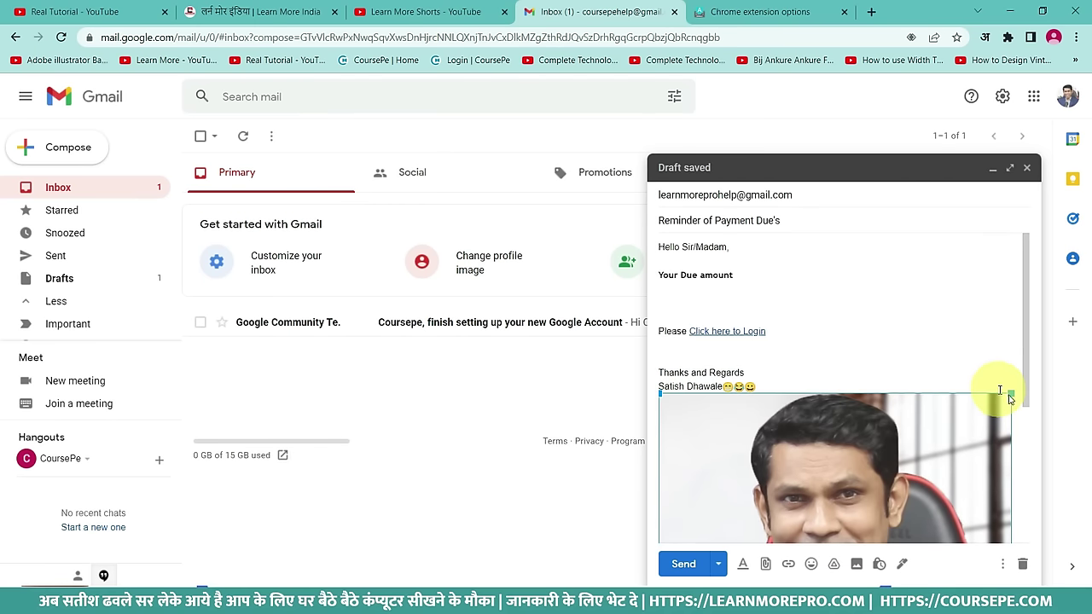
pyautogui.moveTo(1011, 393); pyautogui.dragTo(834, 509)
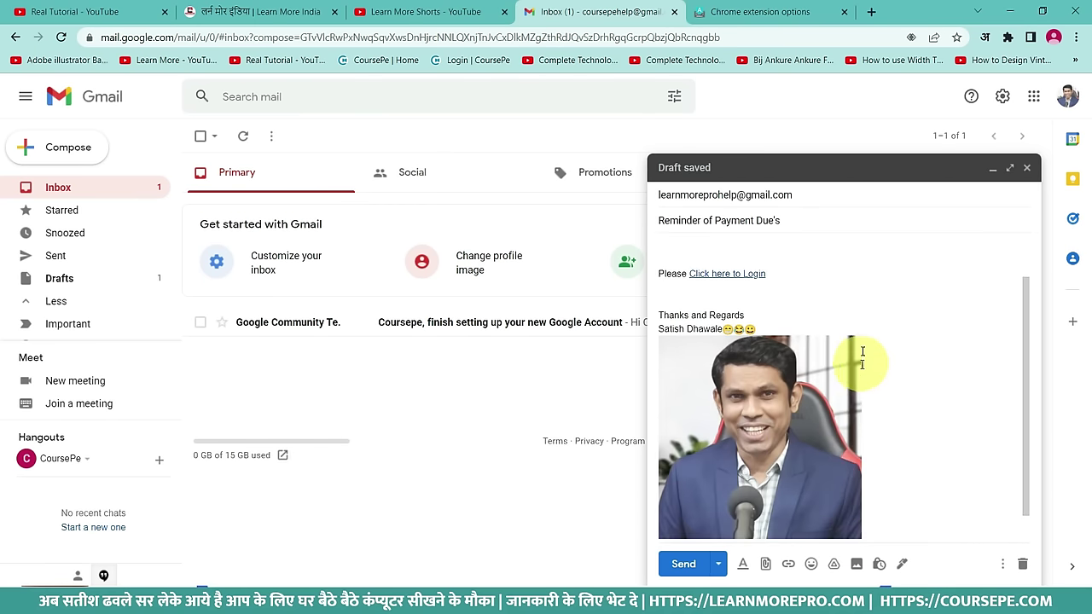
pyautogui.click(857, 341)
pyautogui.moveTo(858, 336); pyautogui.dragTo(748, 478)
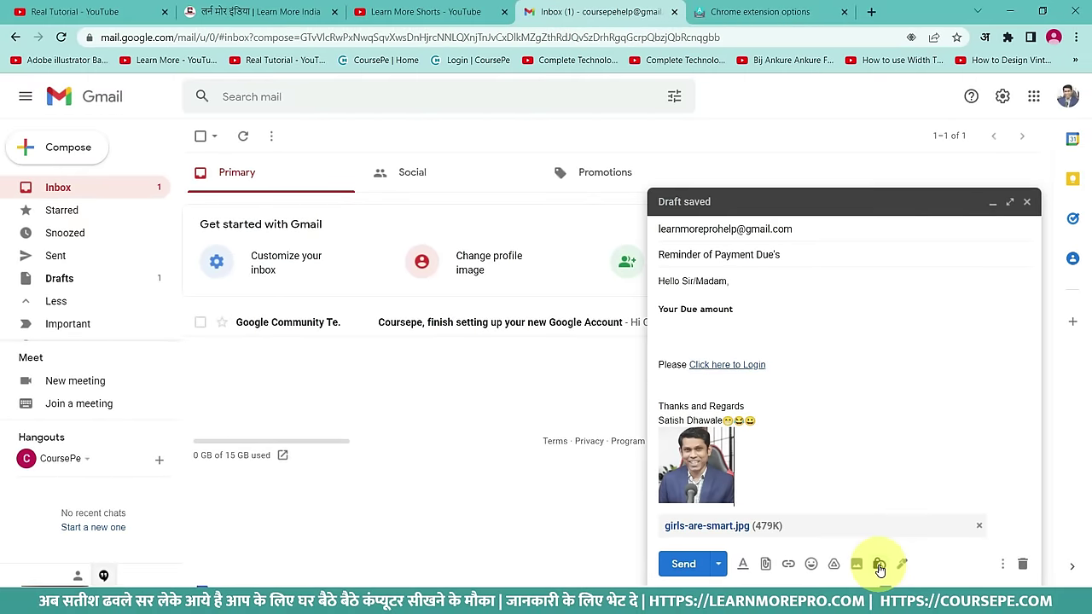
pyautogui.click(878, 565)
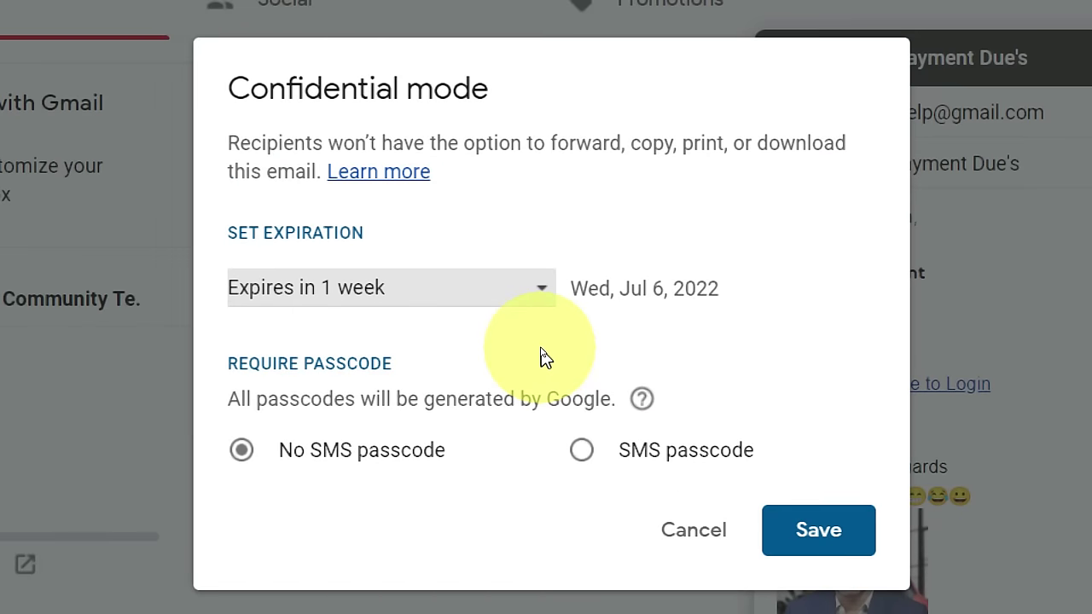
pyautogui.click(500, 285)
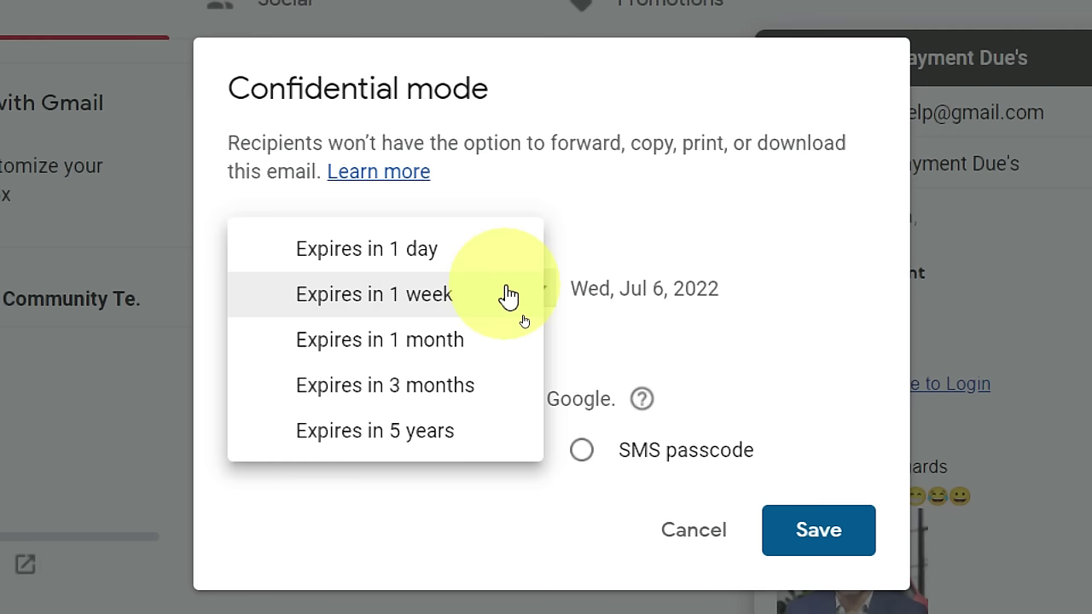
pyautogui.click(425, 254)
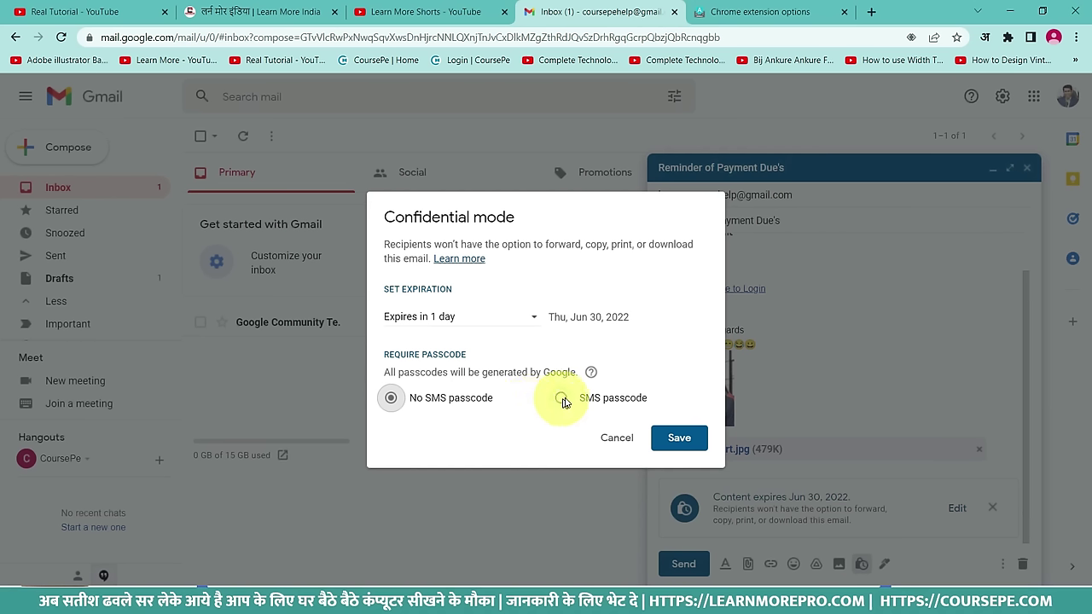
pyautogui.click(515, 479)
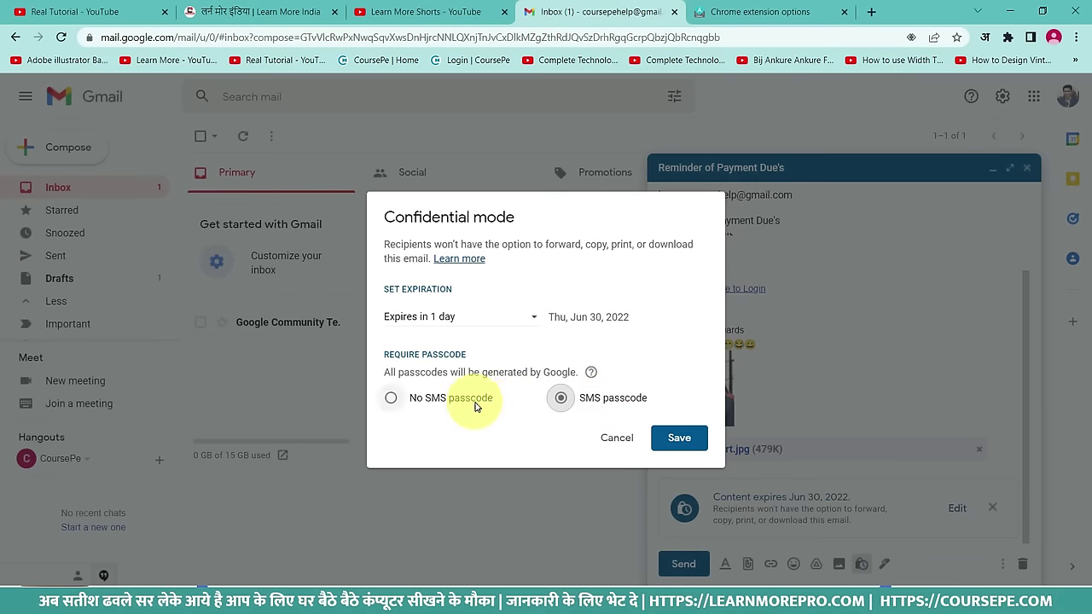
pyautogui.moveTo(482, 373); pyautogui.dragTo(570, 381)
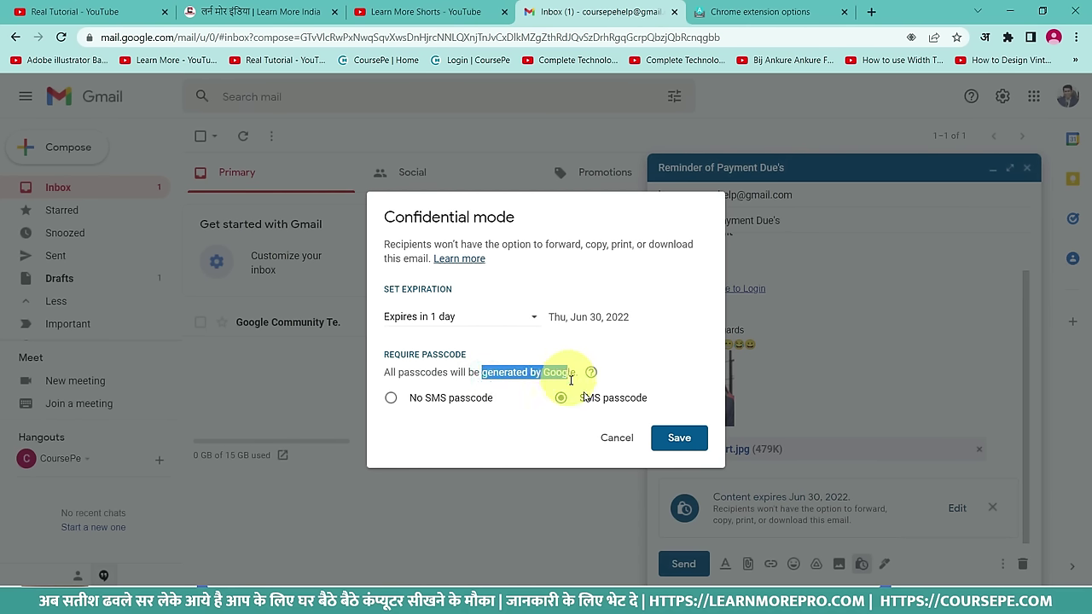
pyautogui.click(677, 438)
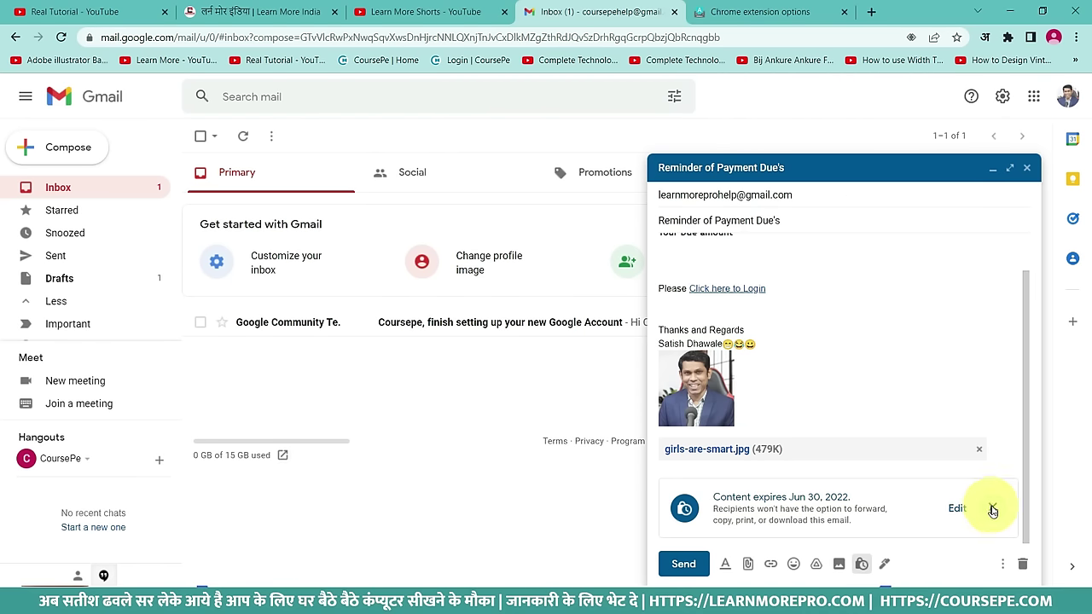
pyautogui.click(992, 510)
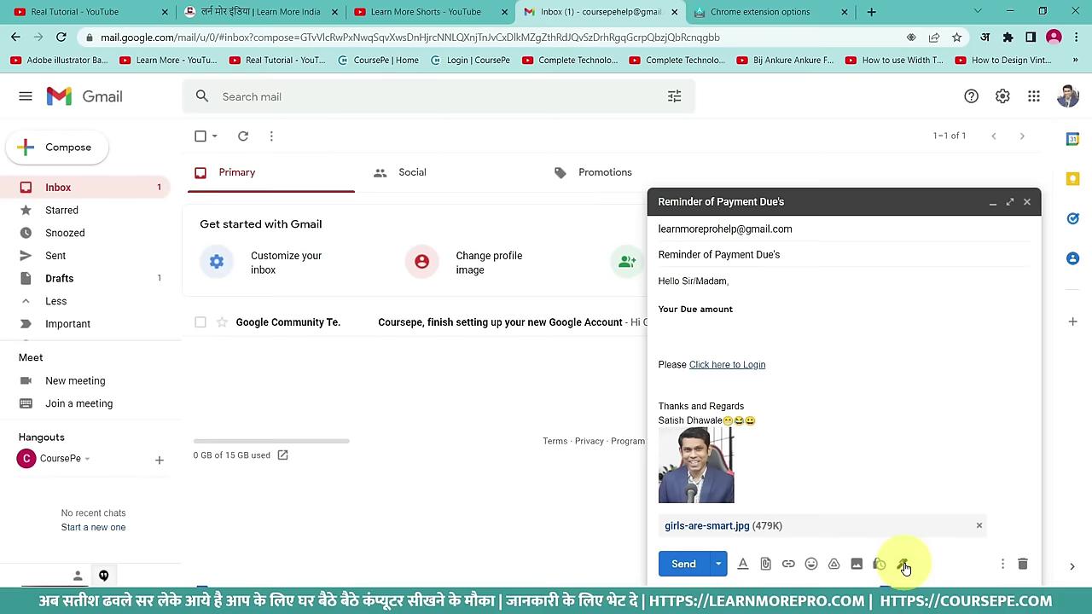
# Go to Manage signatures from the signature menu to reach General settings
pyautogui.click(903, 565)
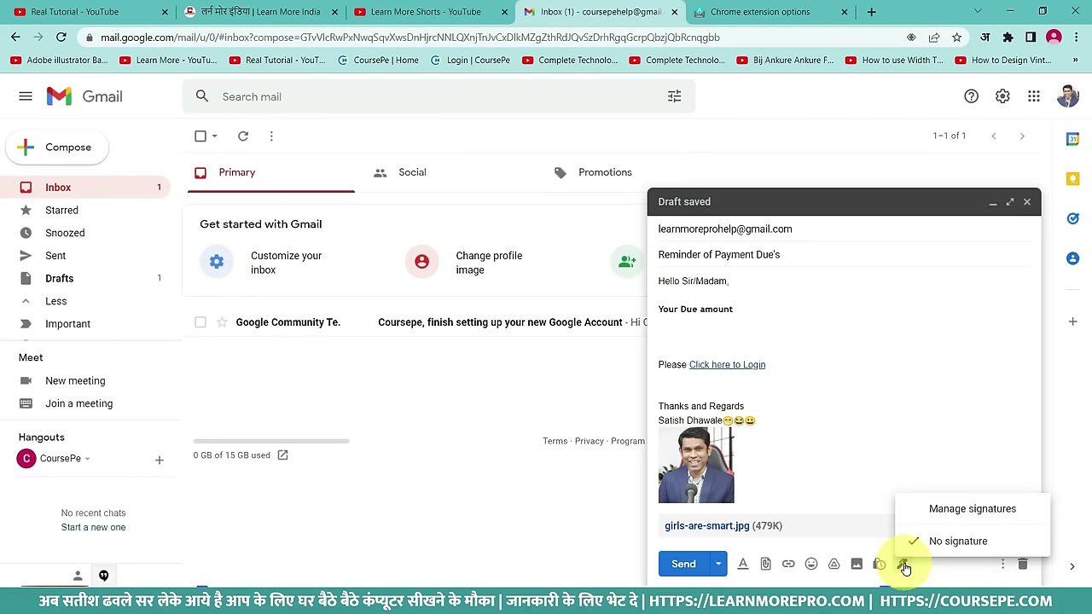
pyautogui.click(951, 510)
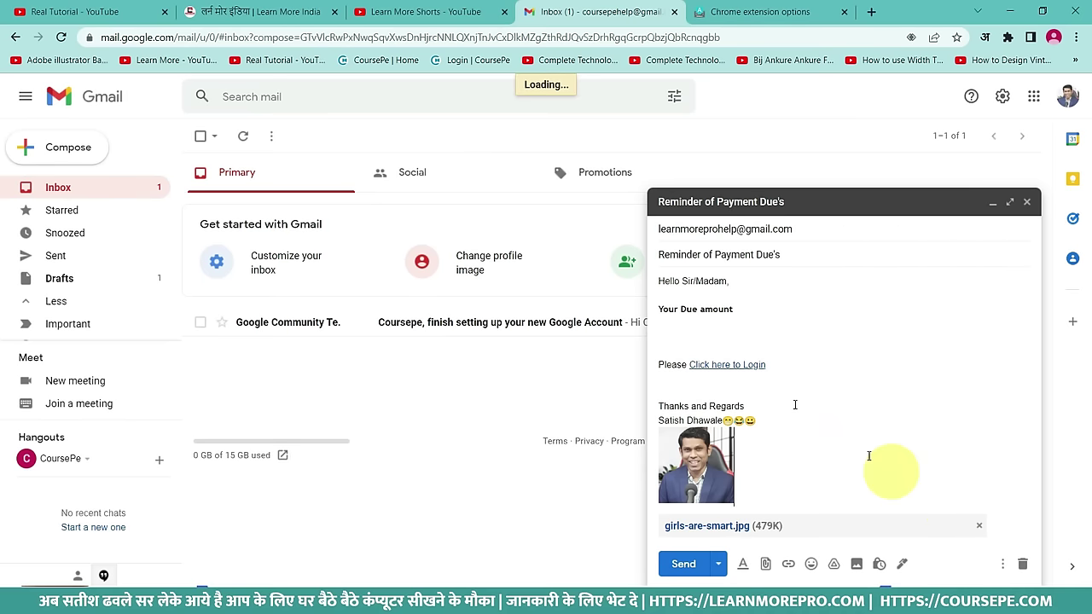
pyautogui.scroll(-7, 384, 452)
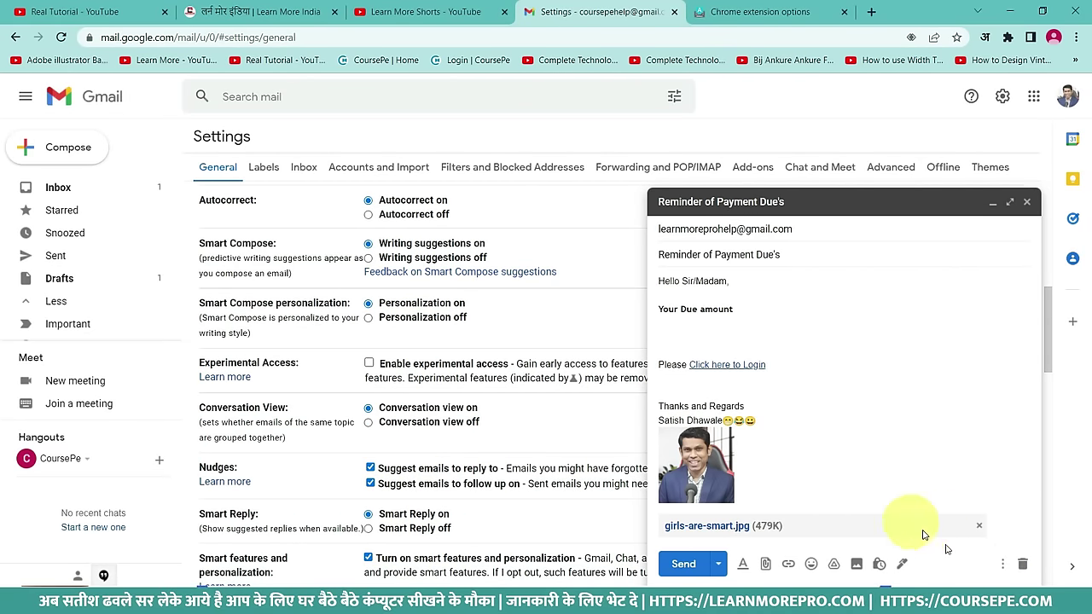
# Check the Schedule send choices without scheduling, then save and close the draft
pyautogui.click(718, 564)
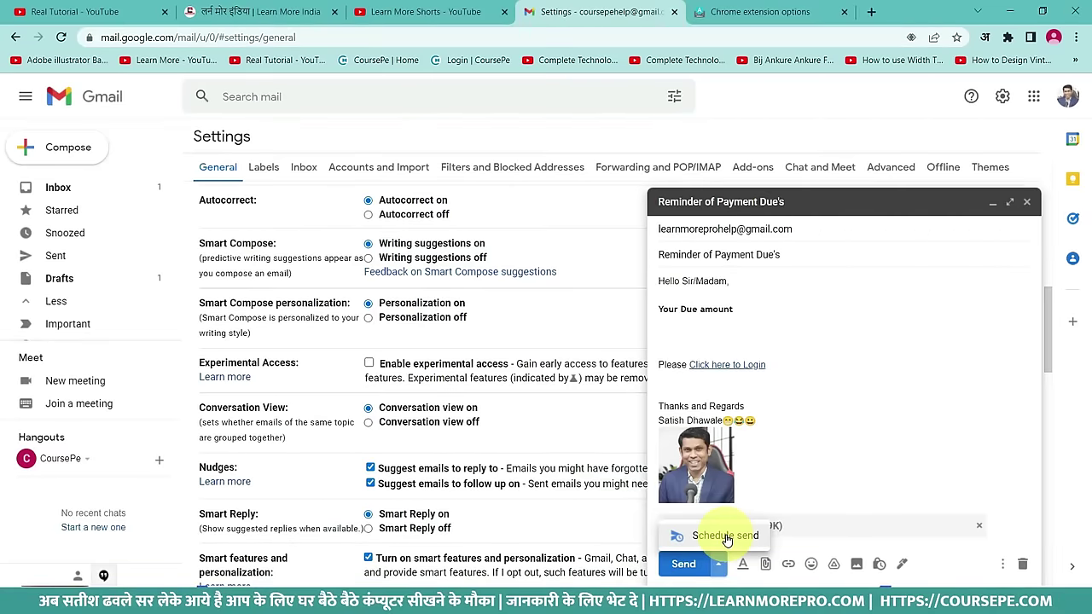
pyautogui.click(725, 535)
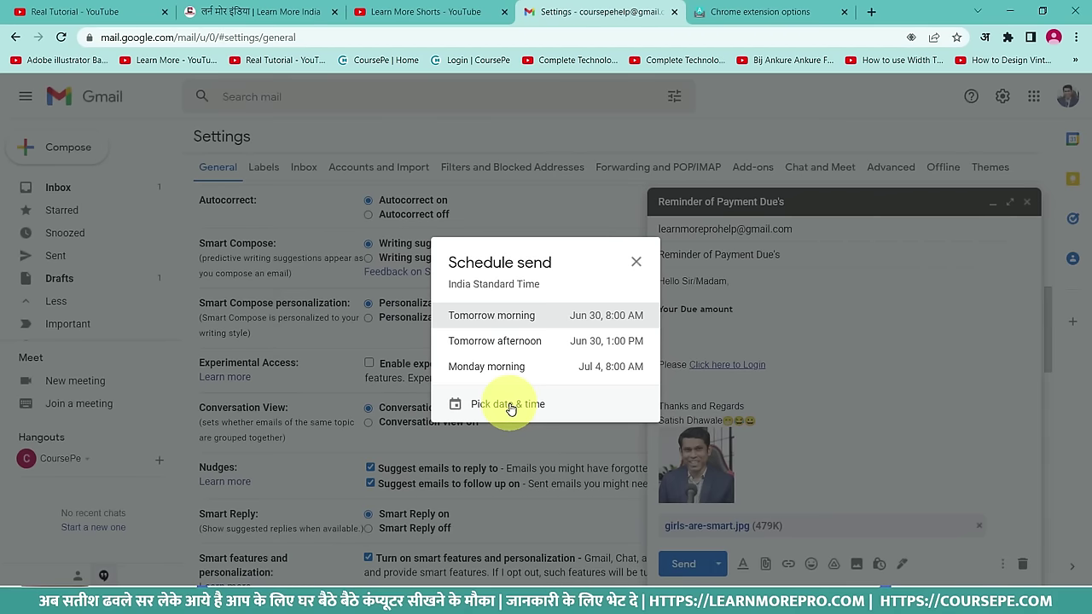
pyautogui.click(636, 261)
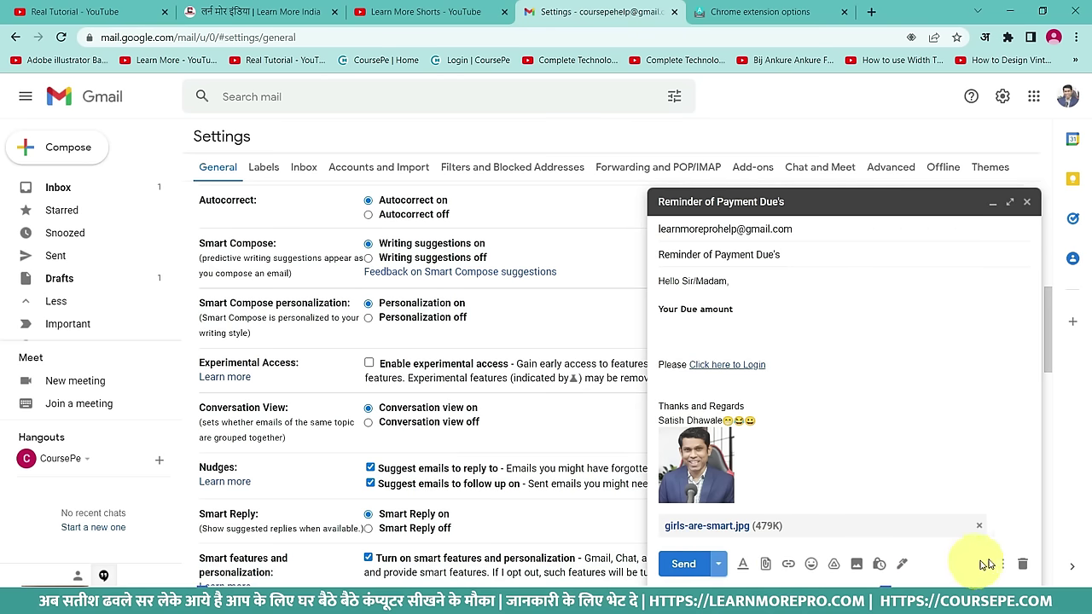
pyautogui.click(1027, 206)
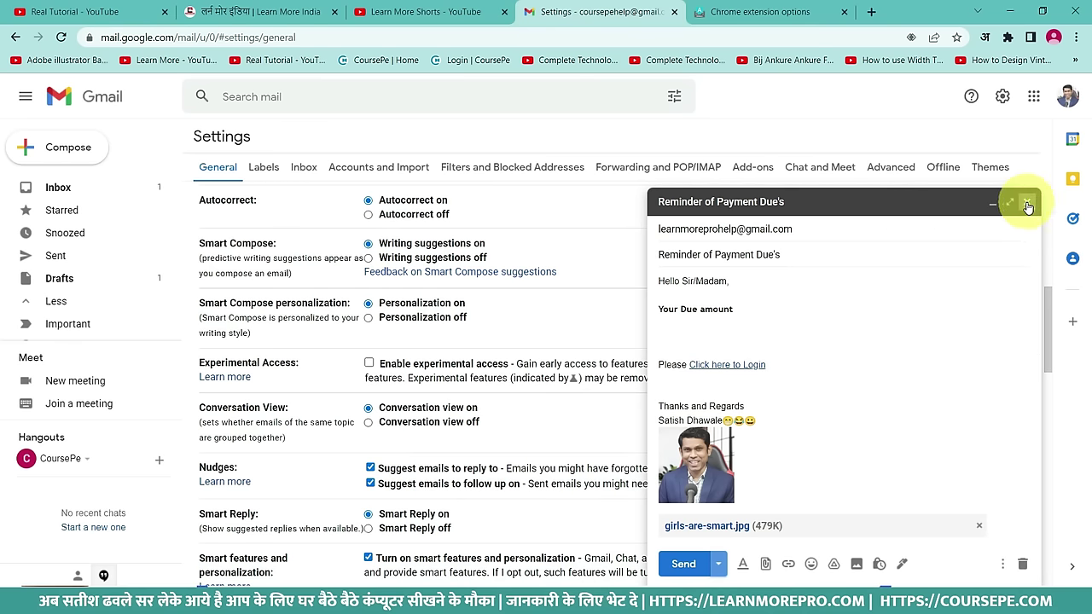
# Reopen the draft from Drafts, send it twice undoing each send, and dismiss the notice
pyautogui.click(58, 283)
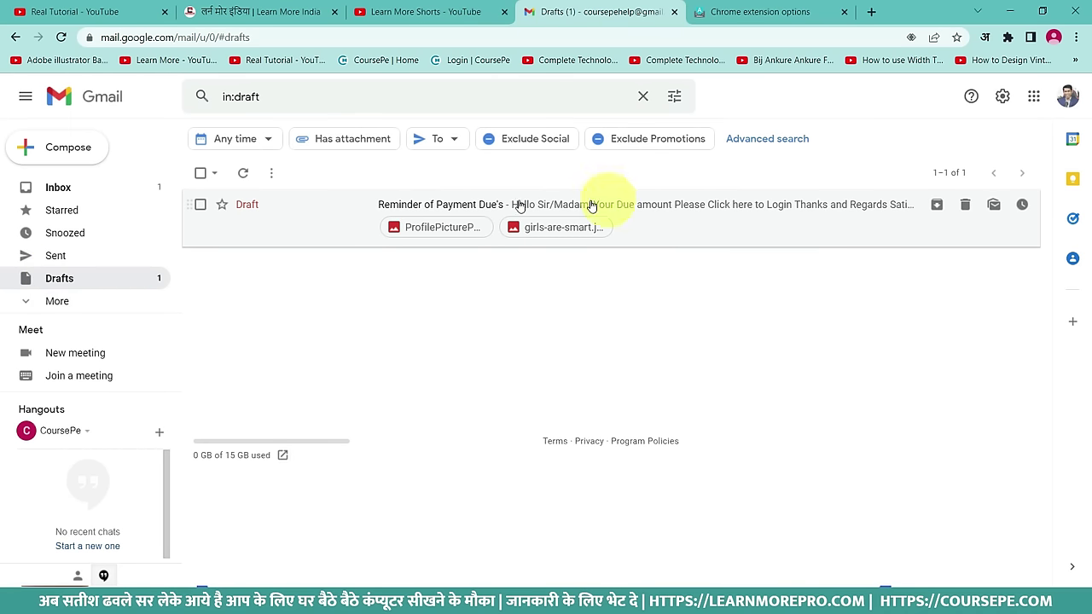
pyautogui.click(245, 209)
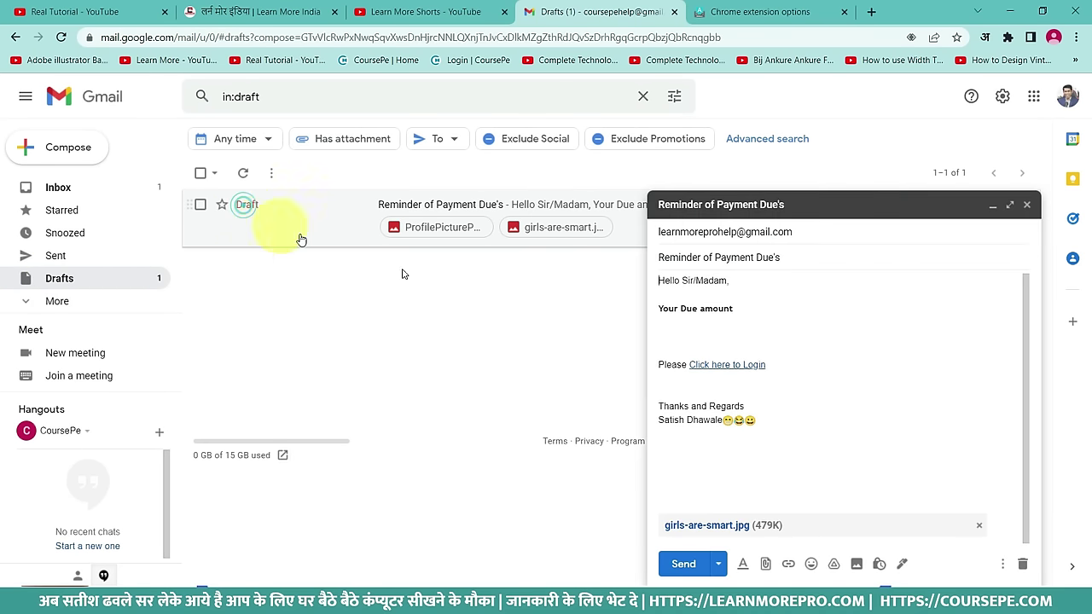
pyautogui.click(687, 566)
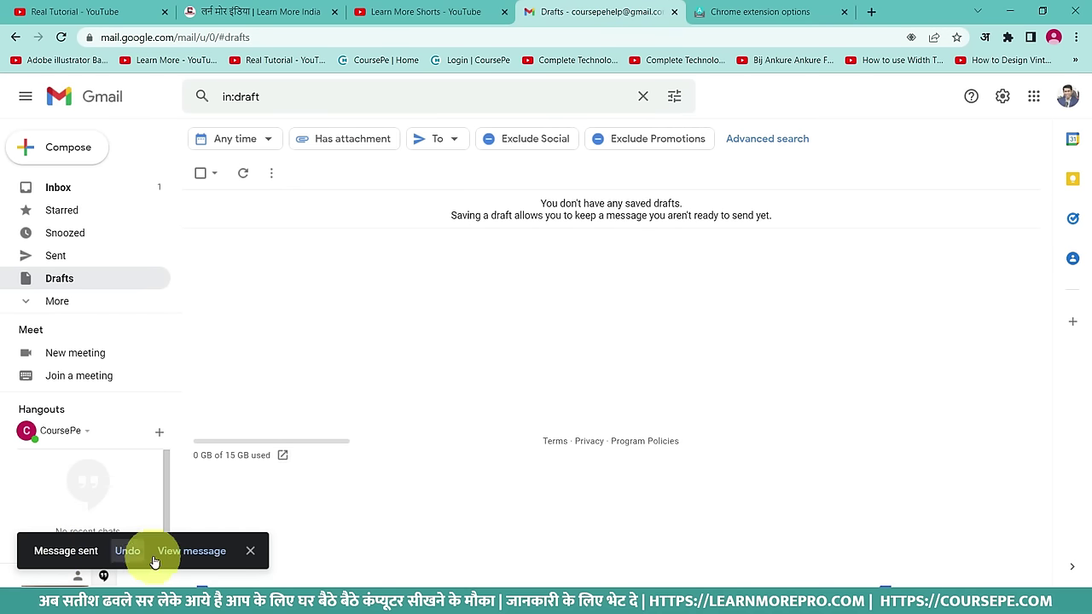
pyautogui.click(128, 554)
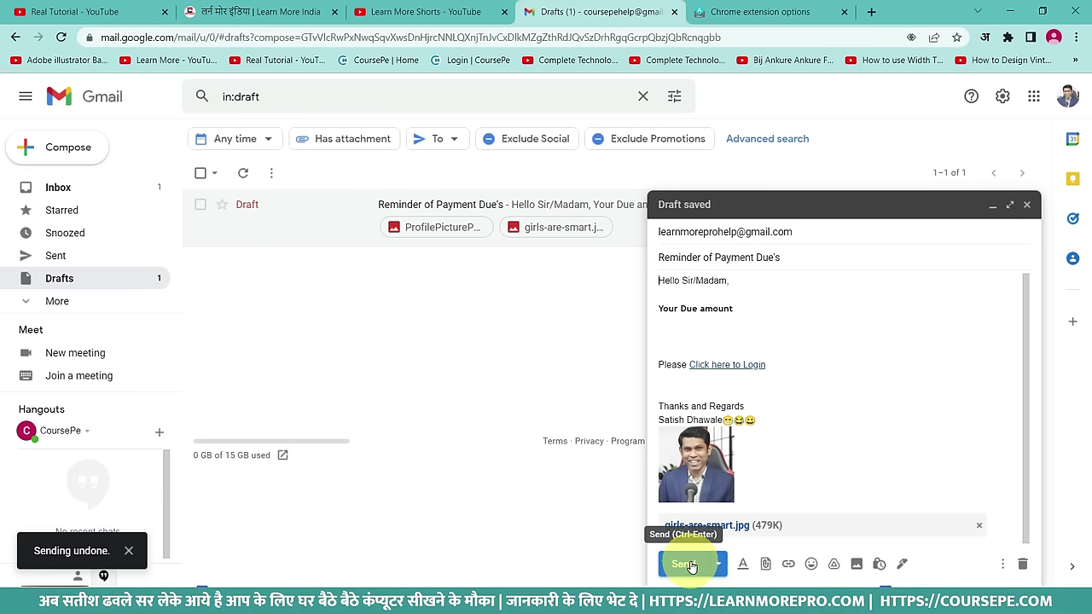
pyautogui.click(683, 565)
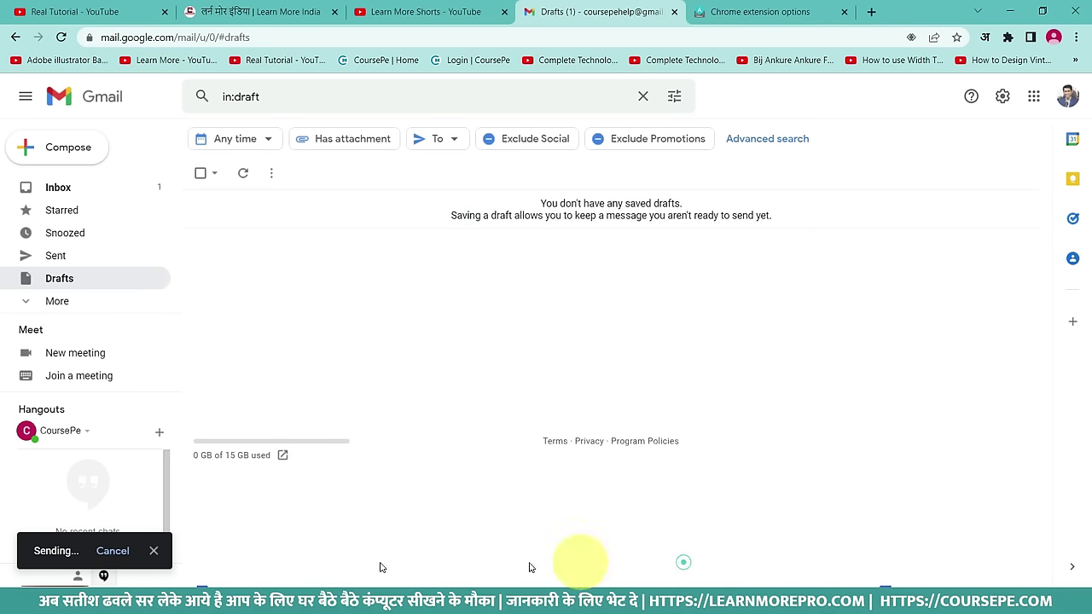
pyautogui.click(127, 552)
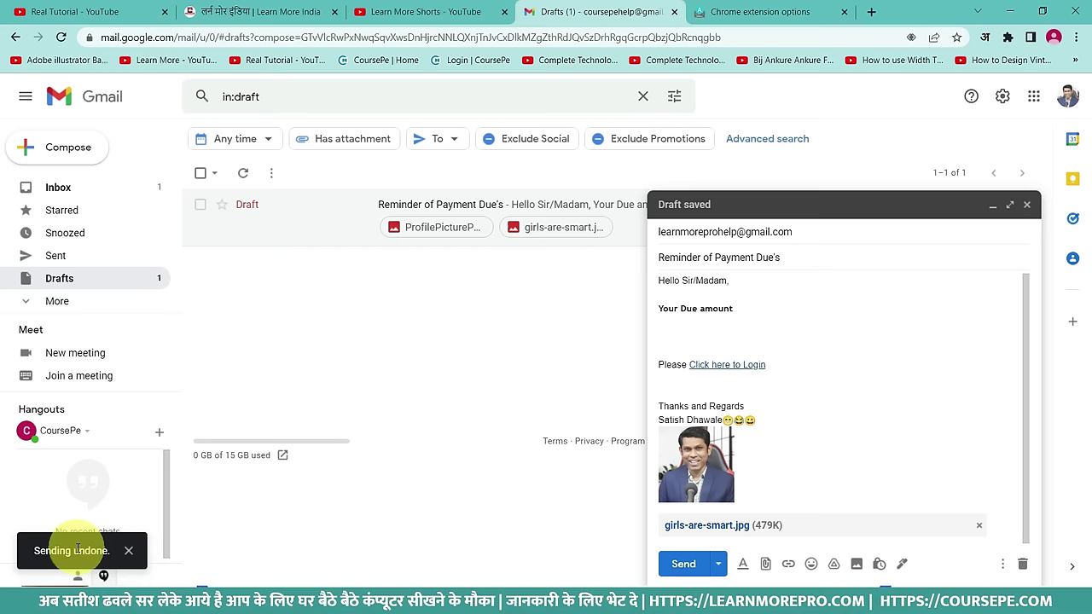
pyautogui.click(126, 549)
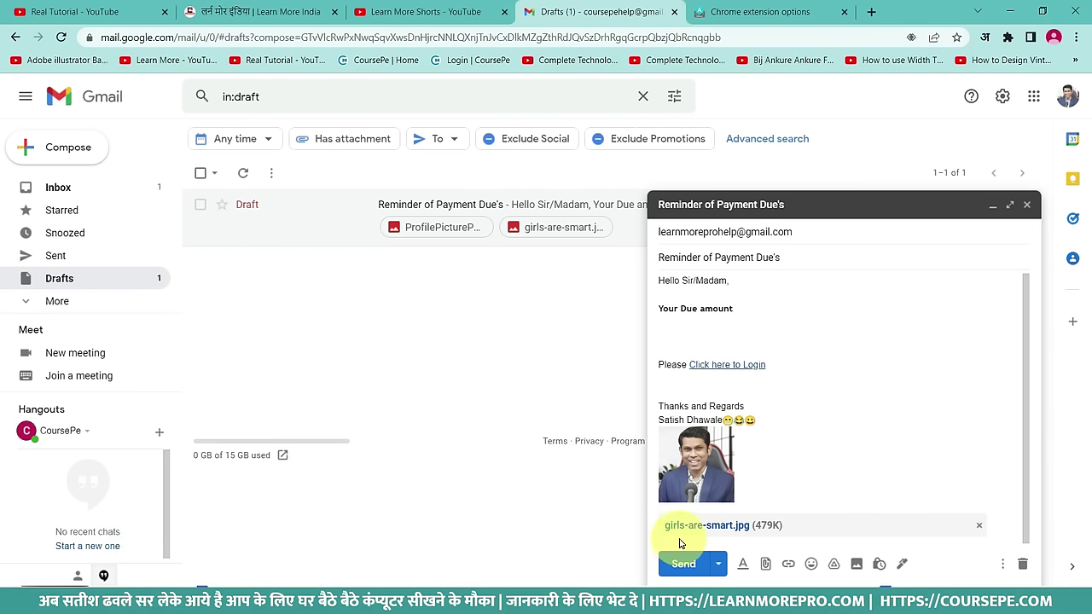